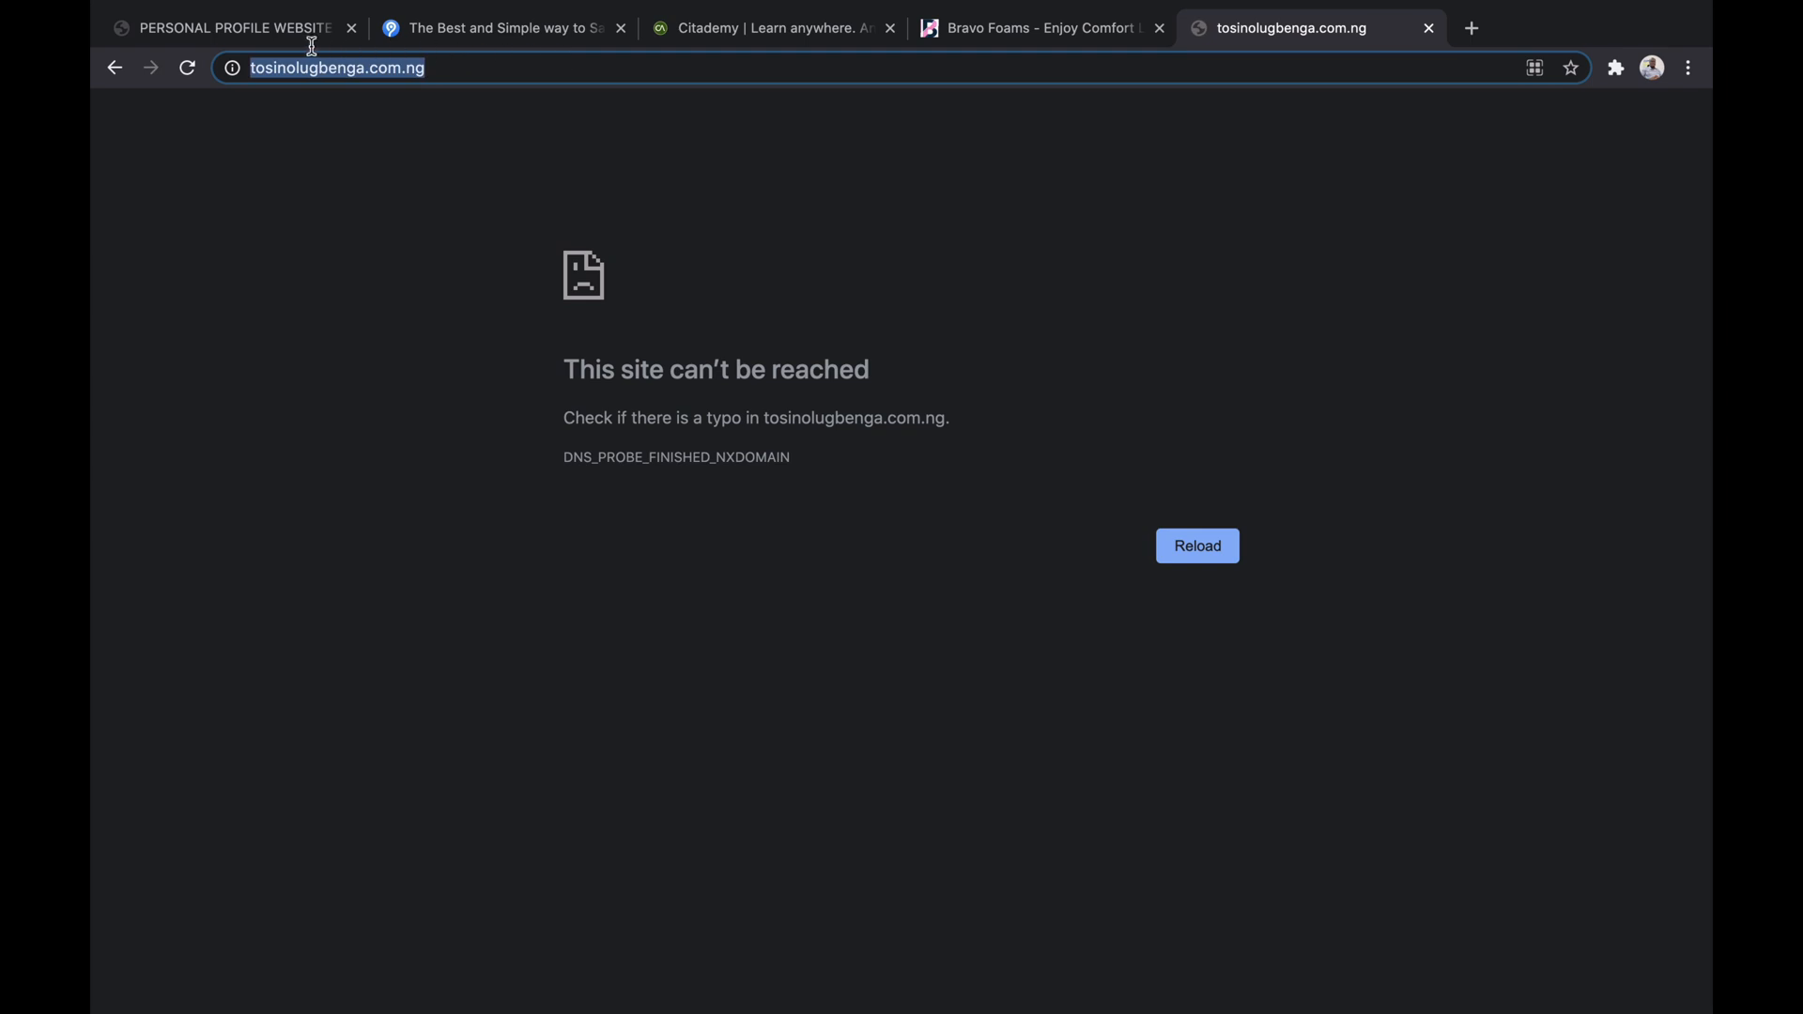
- Open hostinbridge.com and look over the home page's hosting offer, domain prices and services
text(hos)
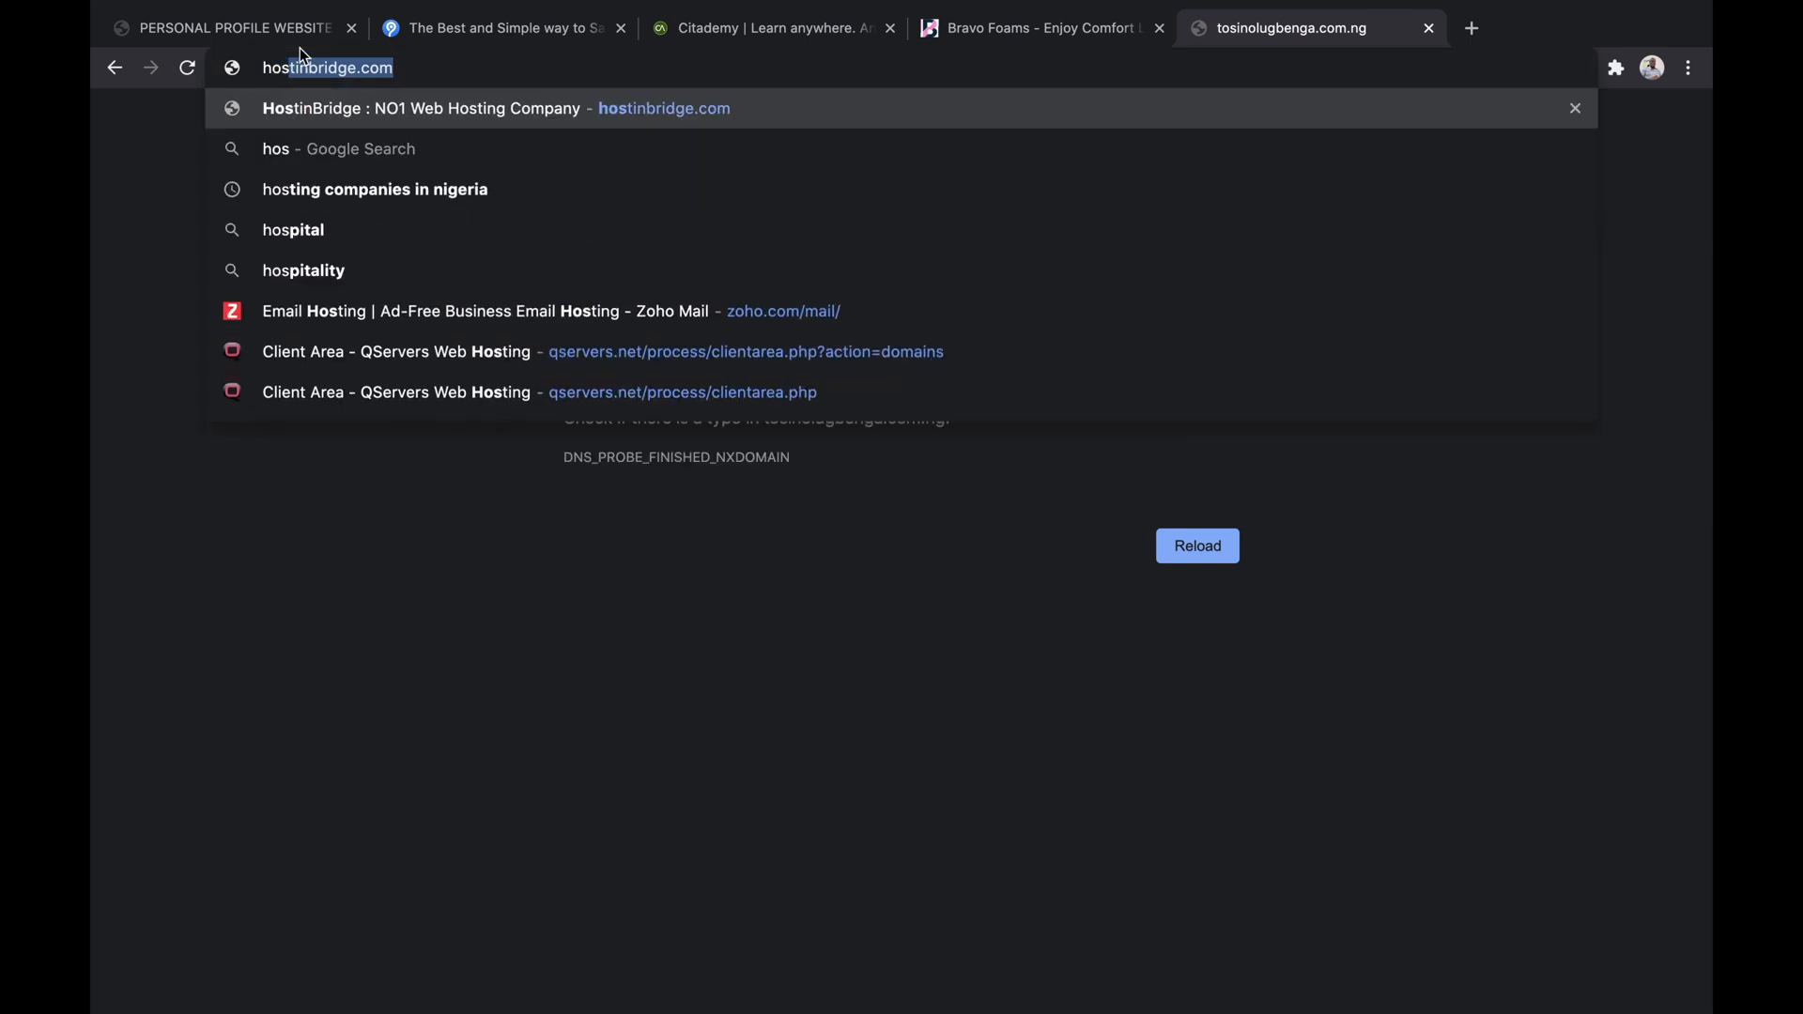
key(Return)
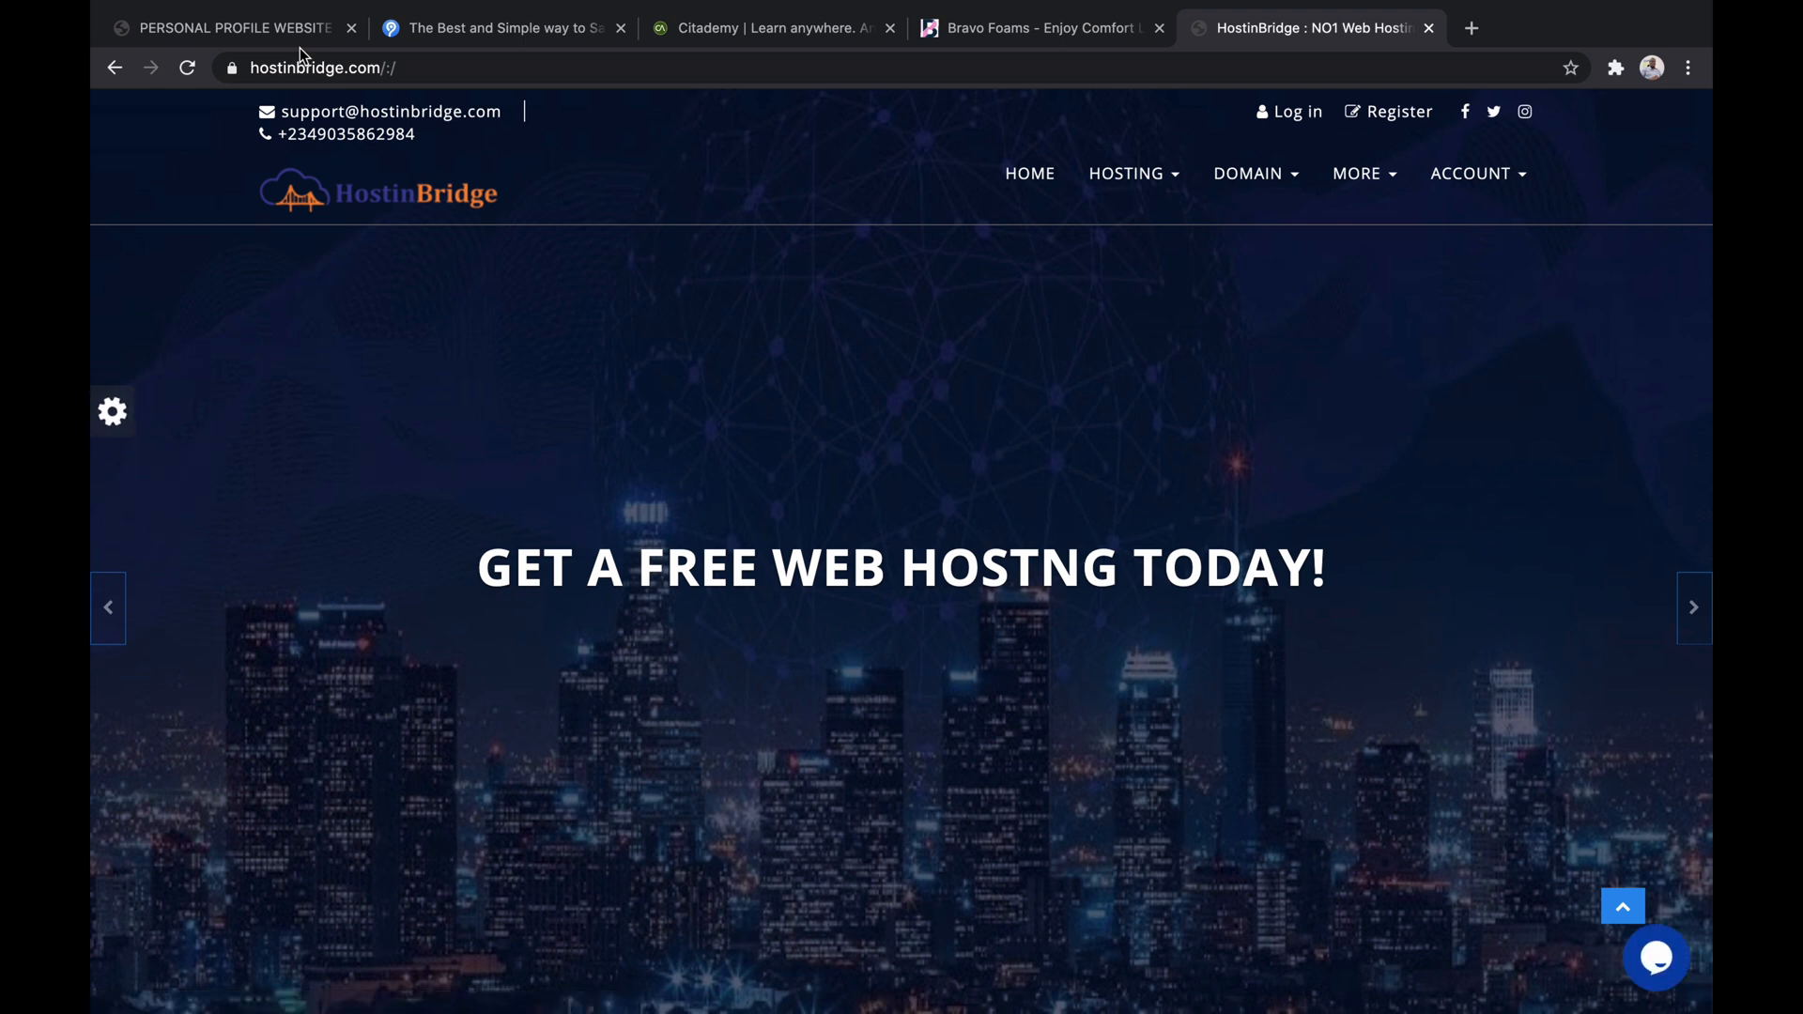
scroll(987, 588, down, 6)
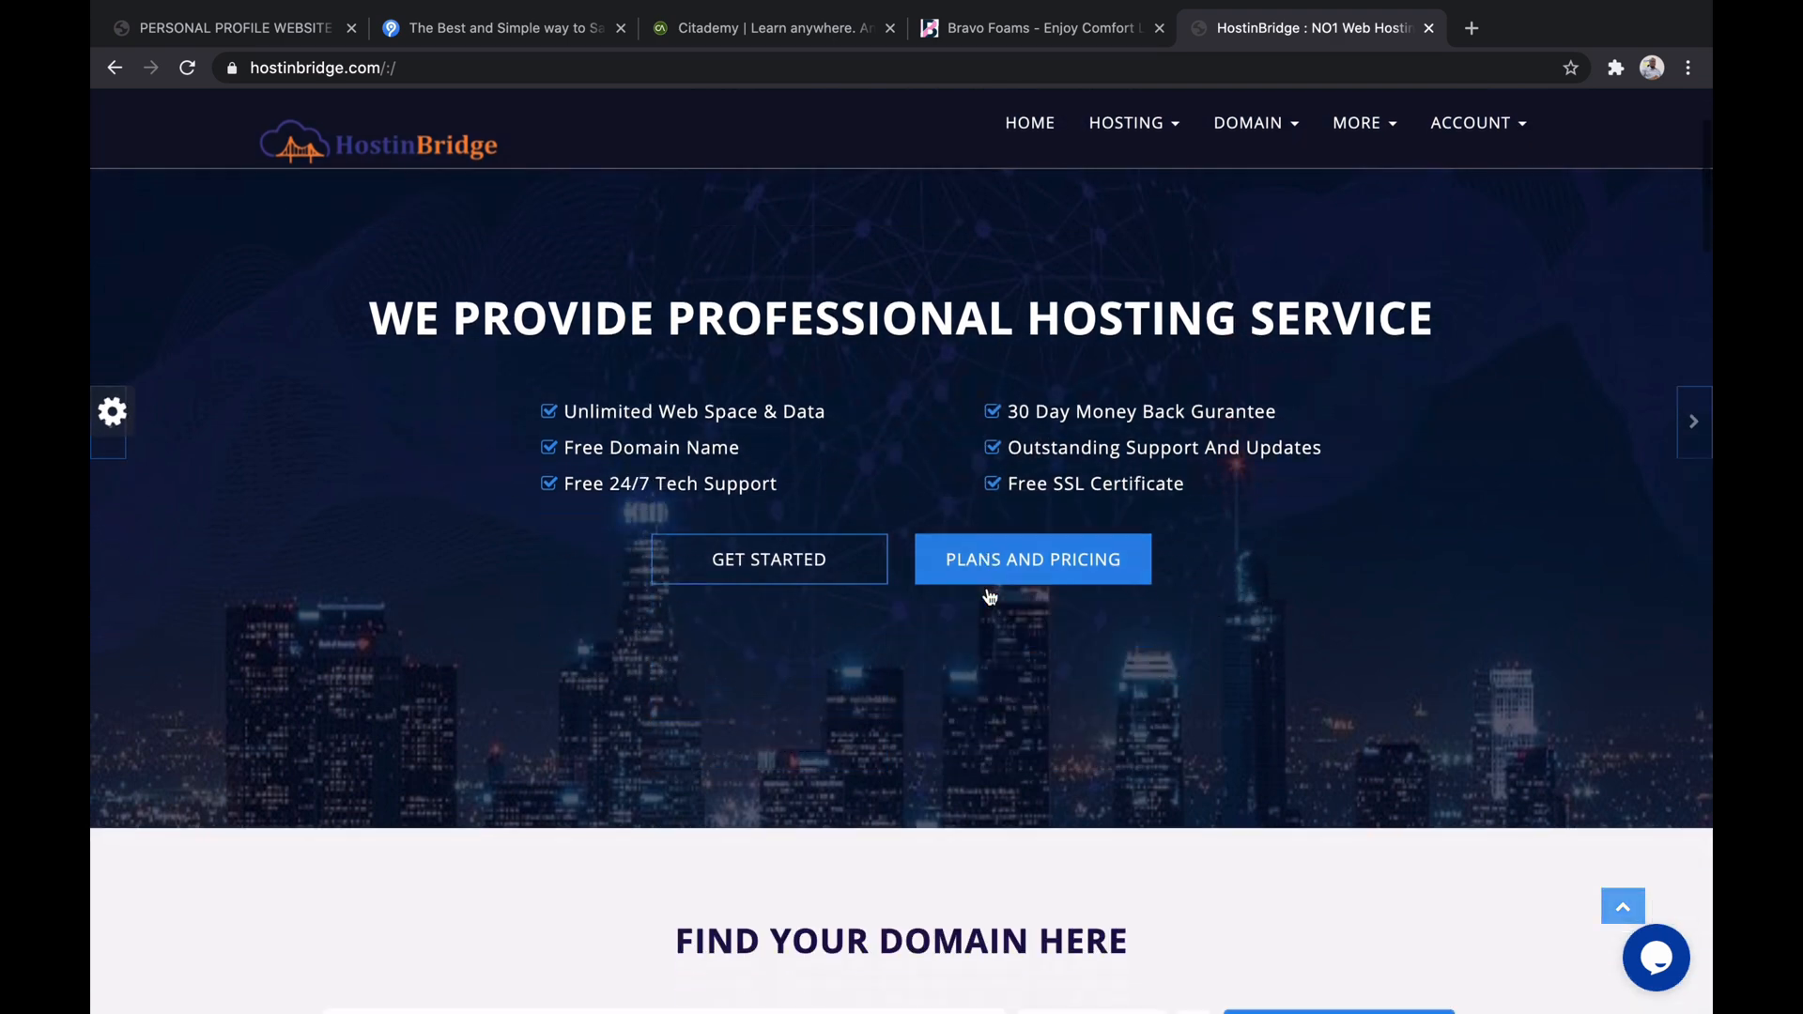
scroll(987, 588, down, 4)
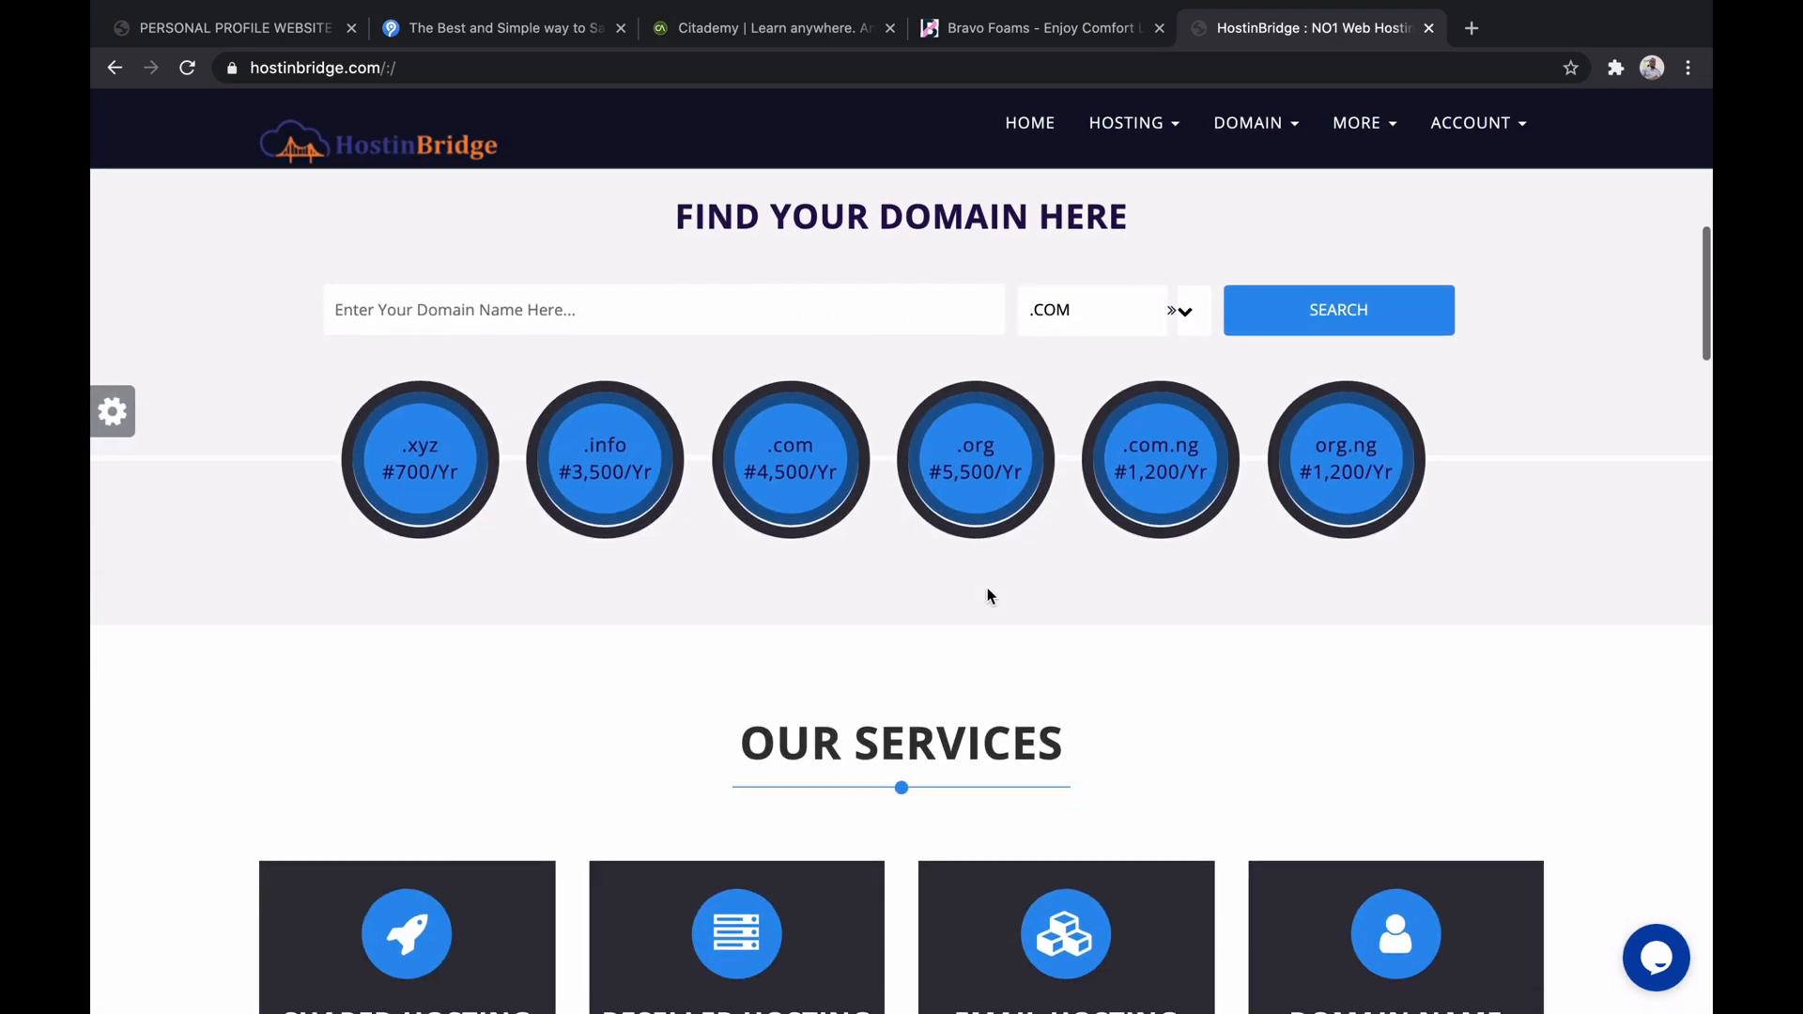
scroll(987, 595, down, 3)
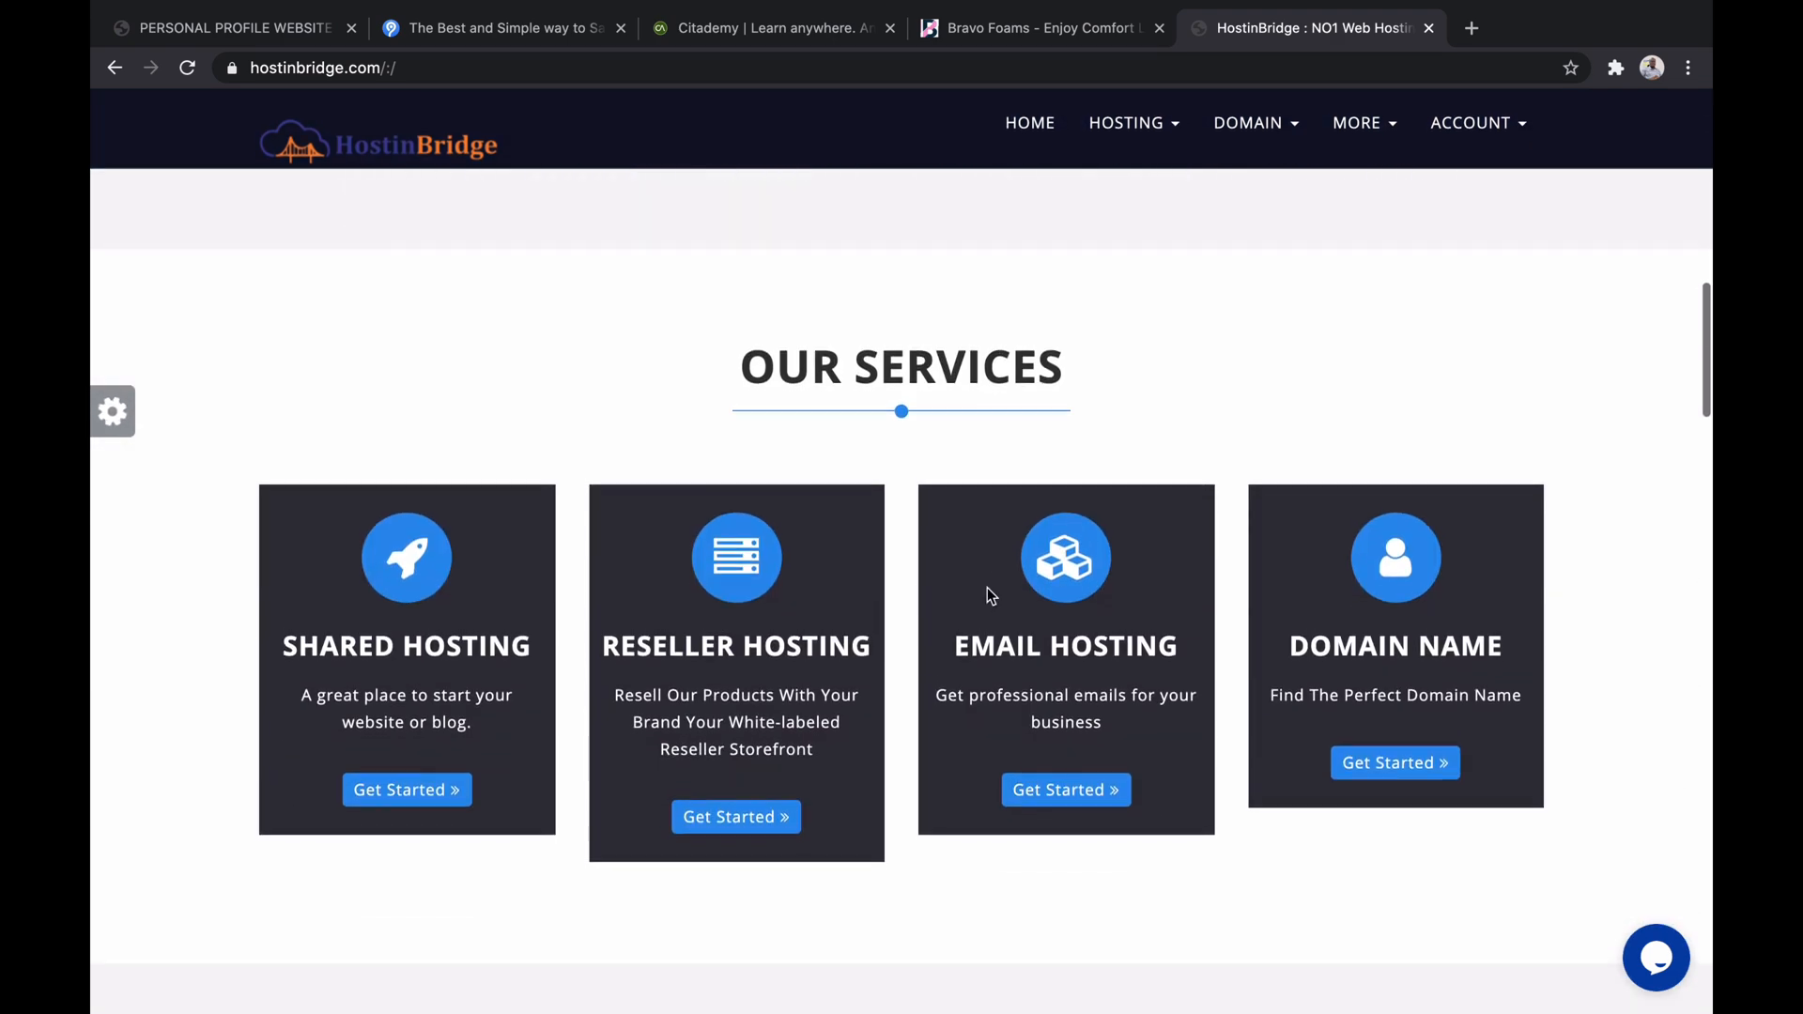
scroll(988, 592, up, 15)
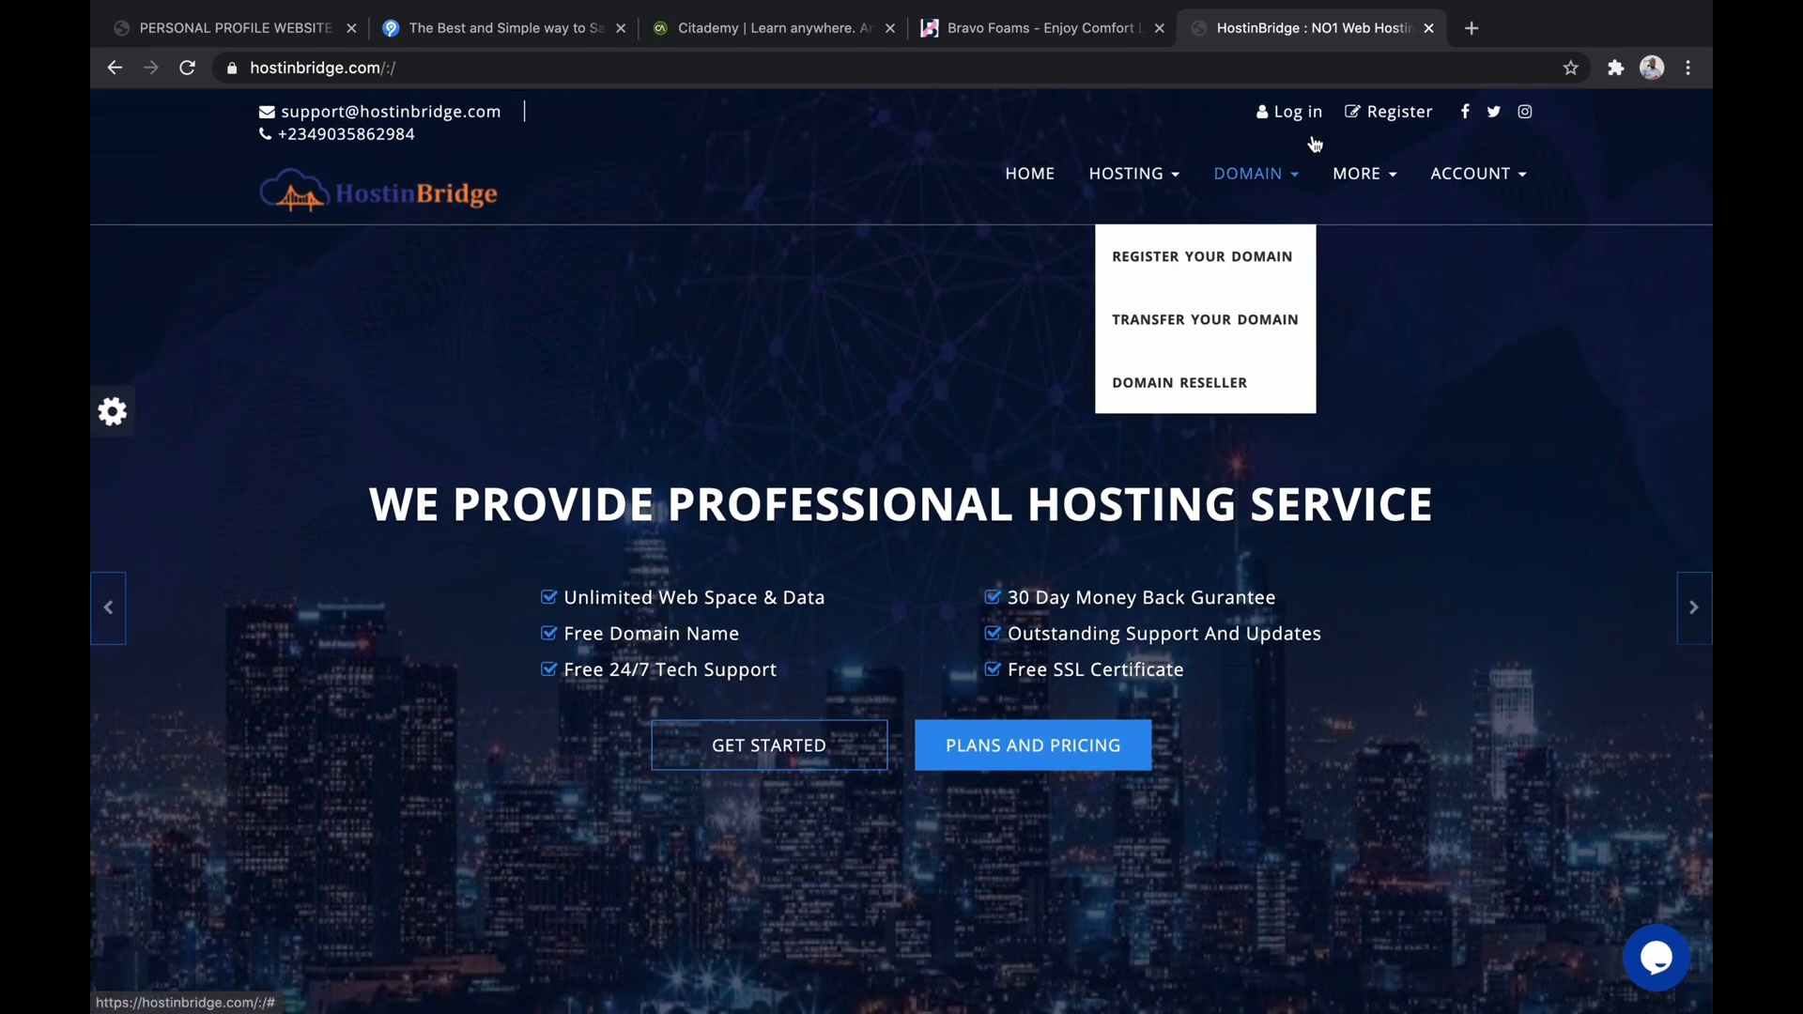
- Open the new-client registration form and review the personal, billing and account security fields it requires
click(1387, 114)
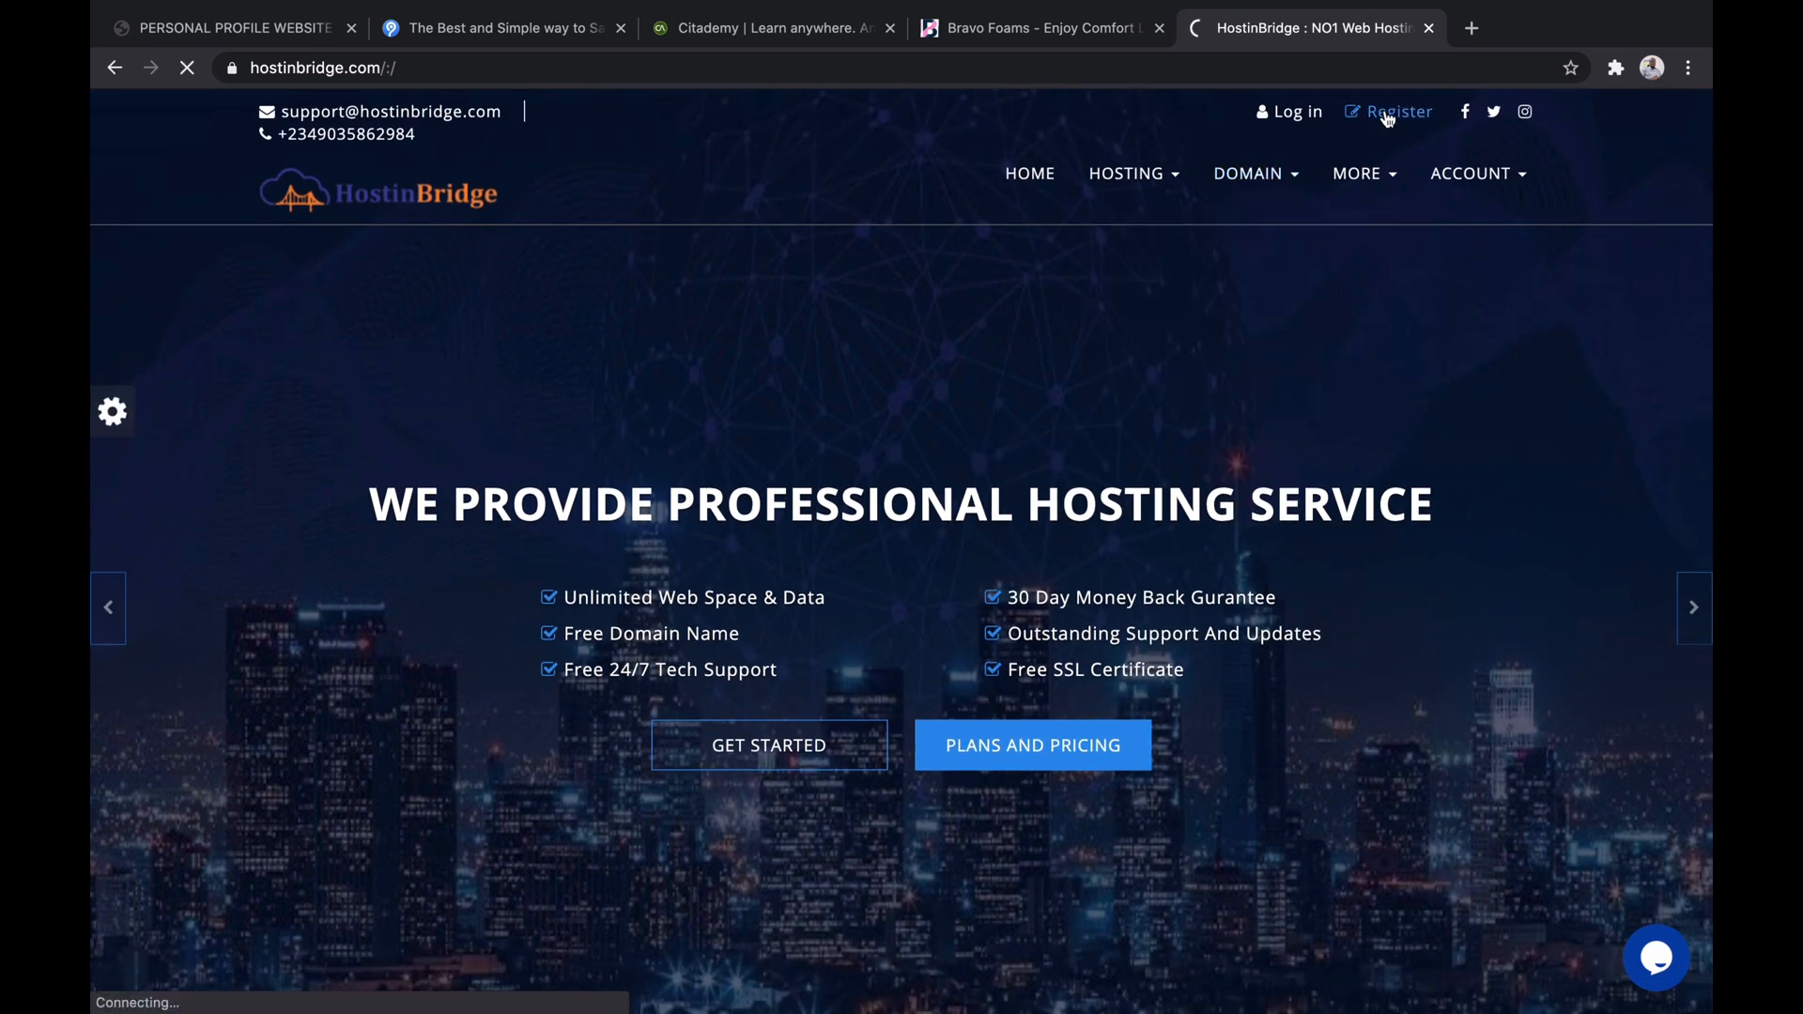
scroll(1256, 549, down, 2)
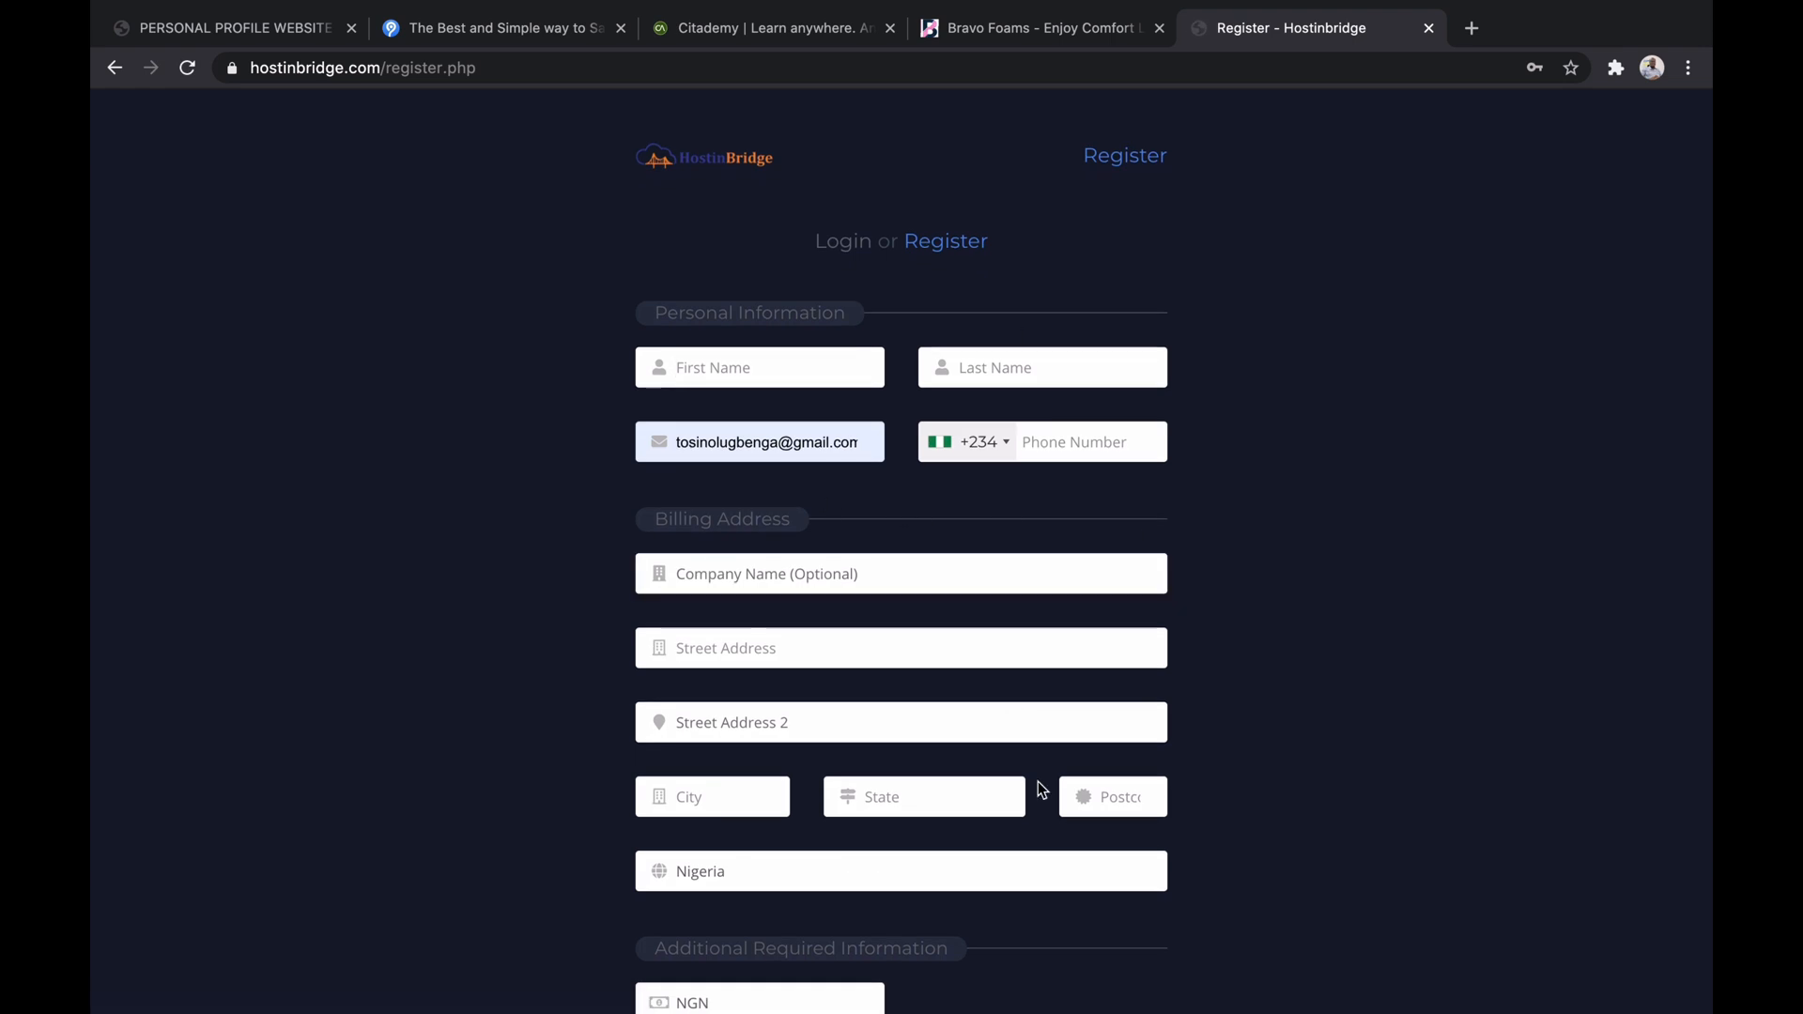
scroll(1039, 784, down, 5)
scroll(1039, 781, down, 1)
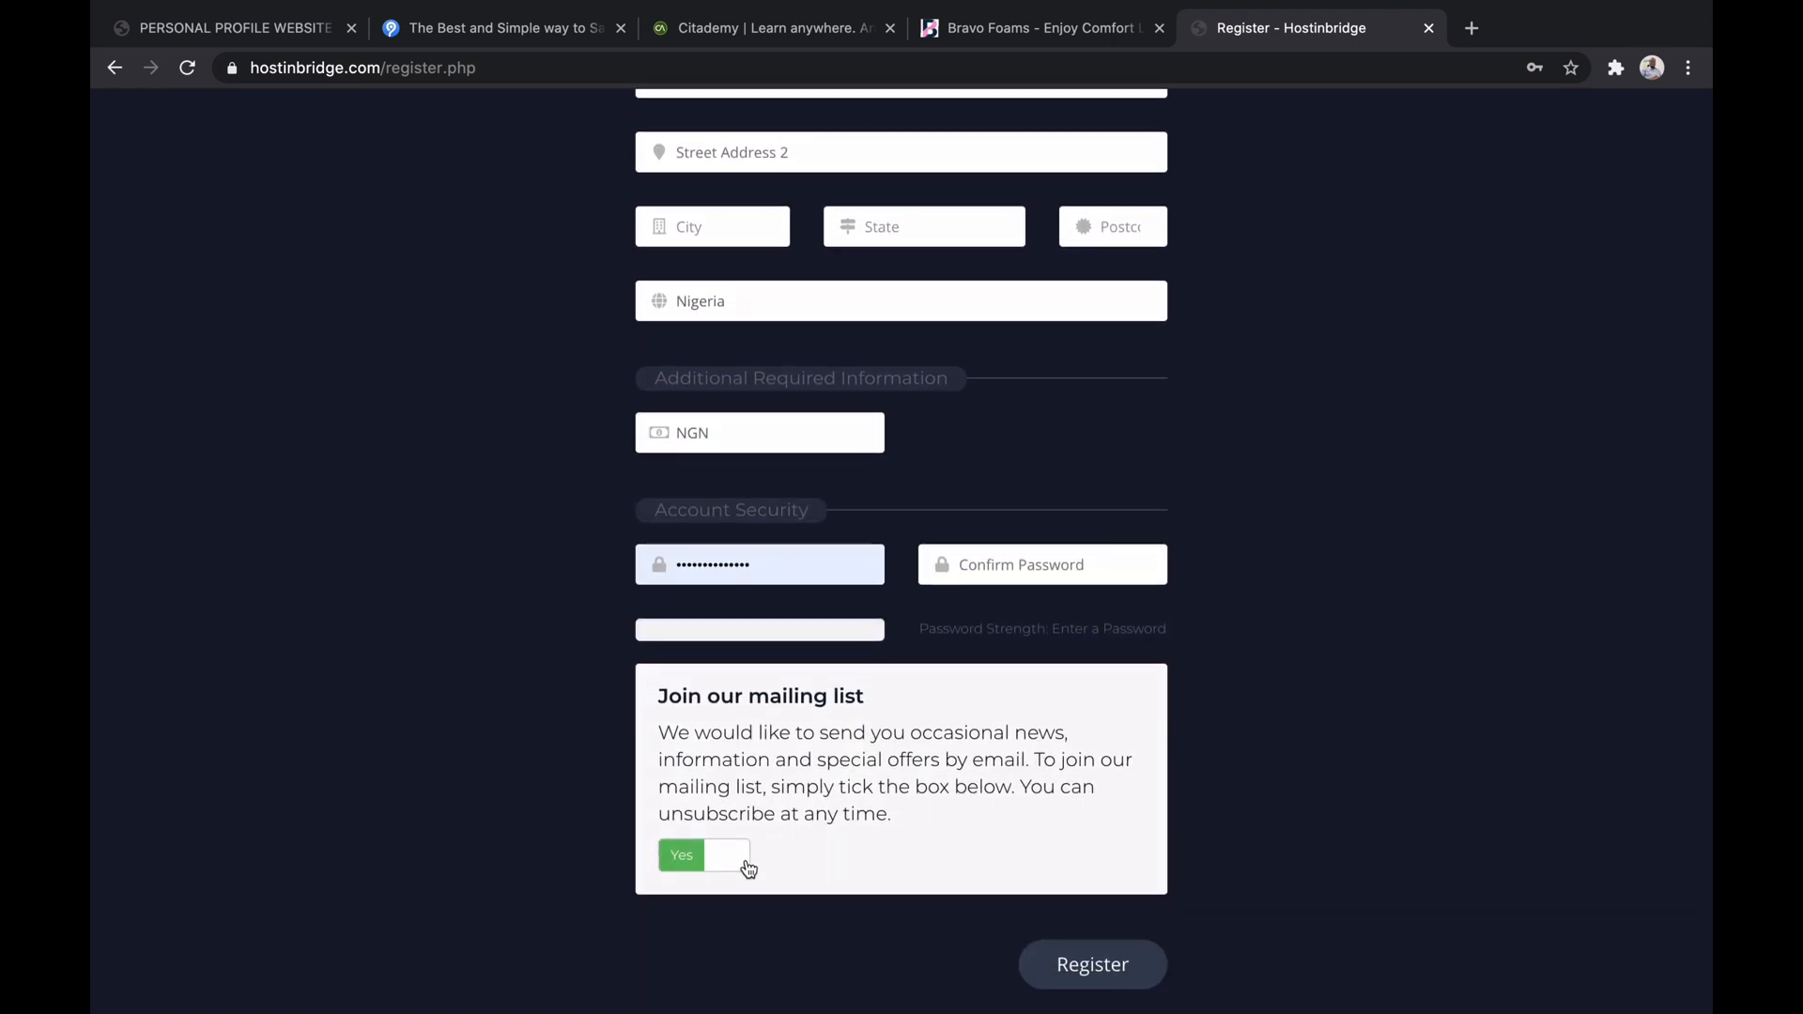
scroll(1317, 575, up, 8)
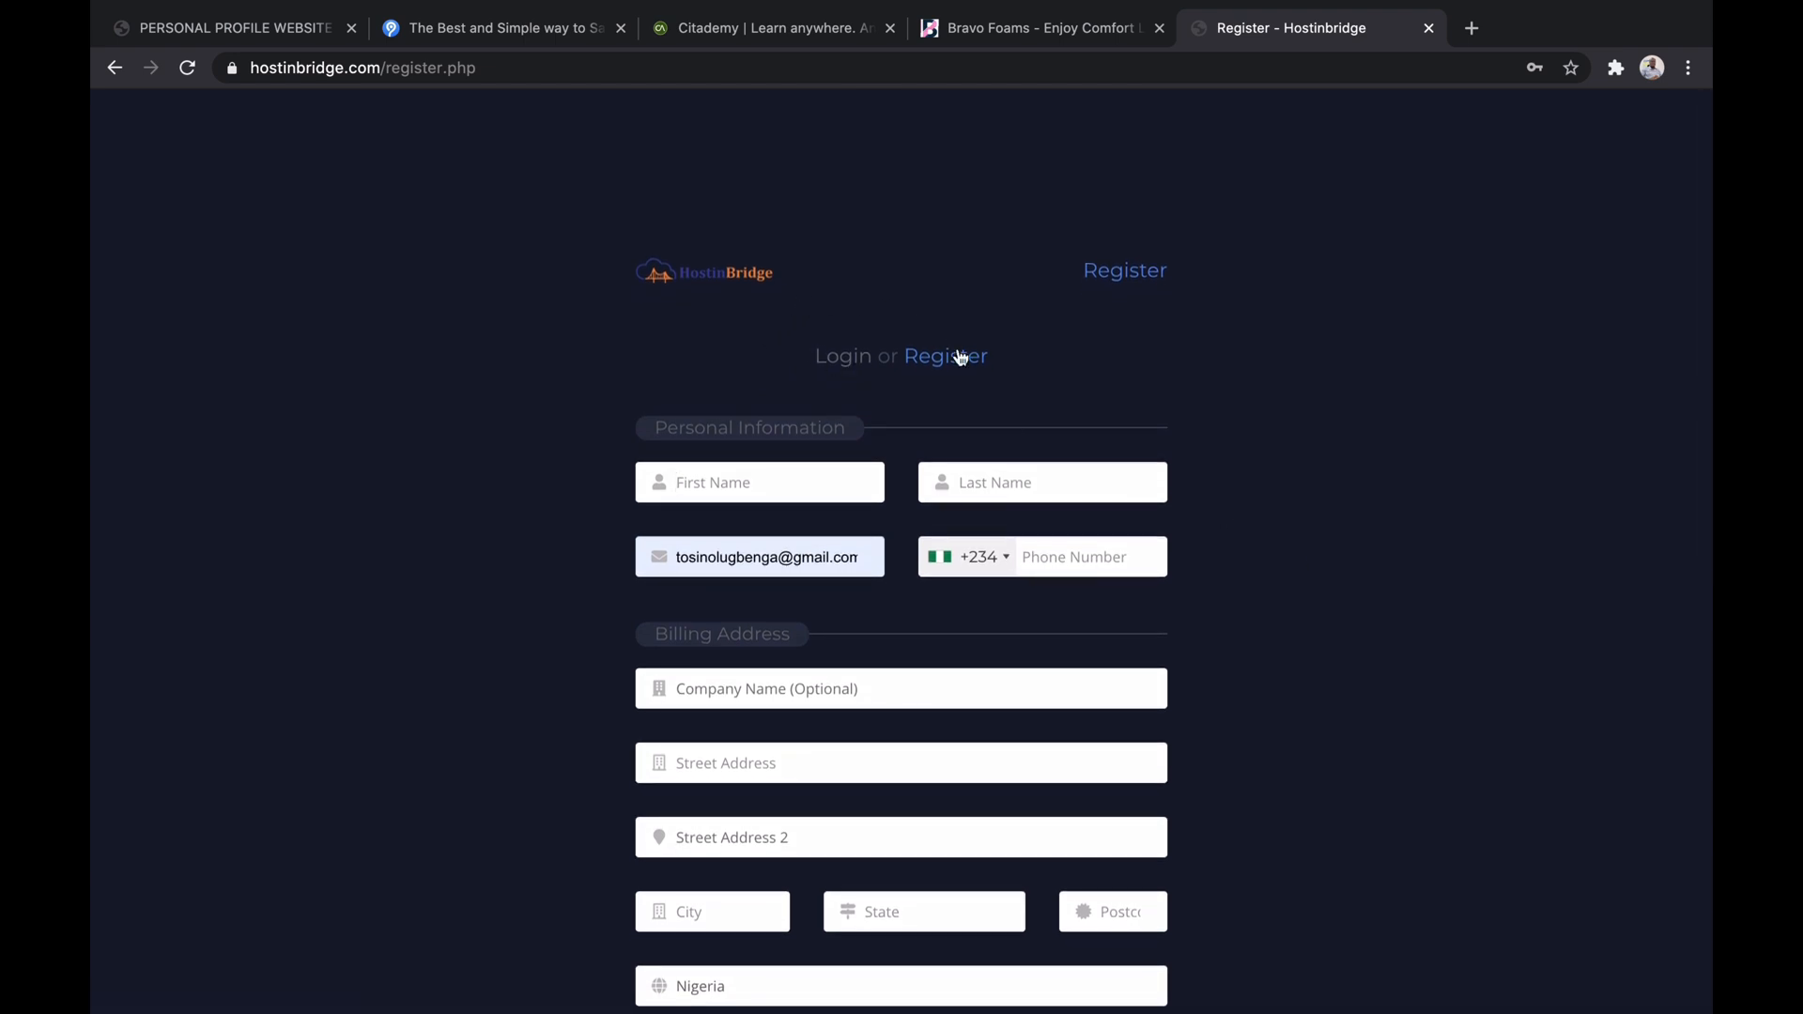
- Log in to the existing client account with the saved credentials and look over the client area dashboard
click(836, 364)
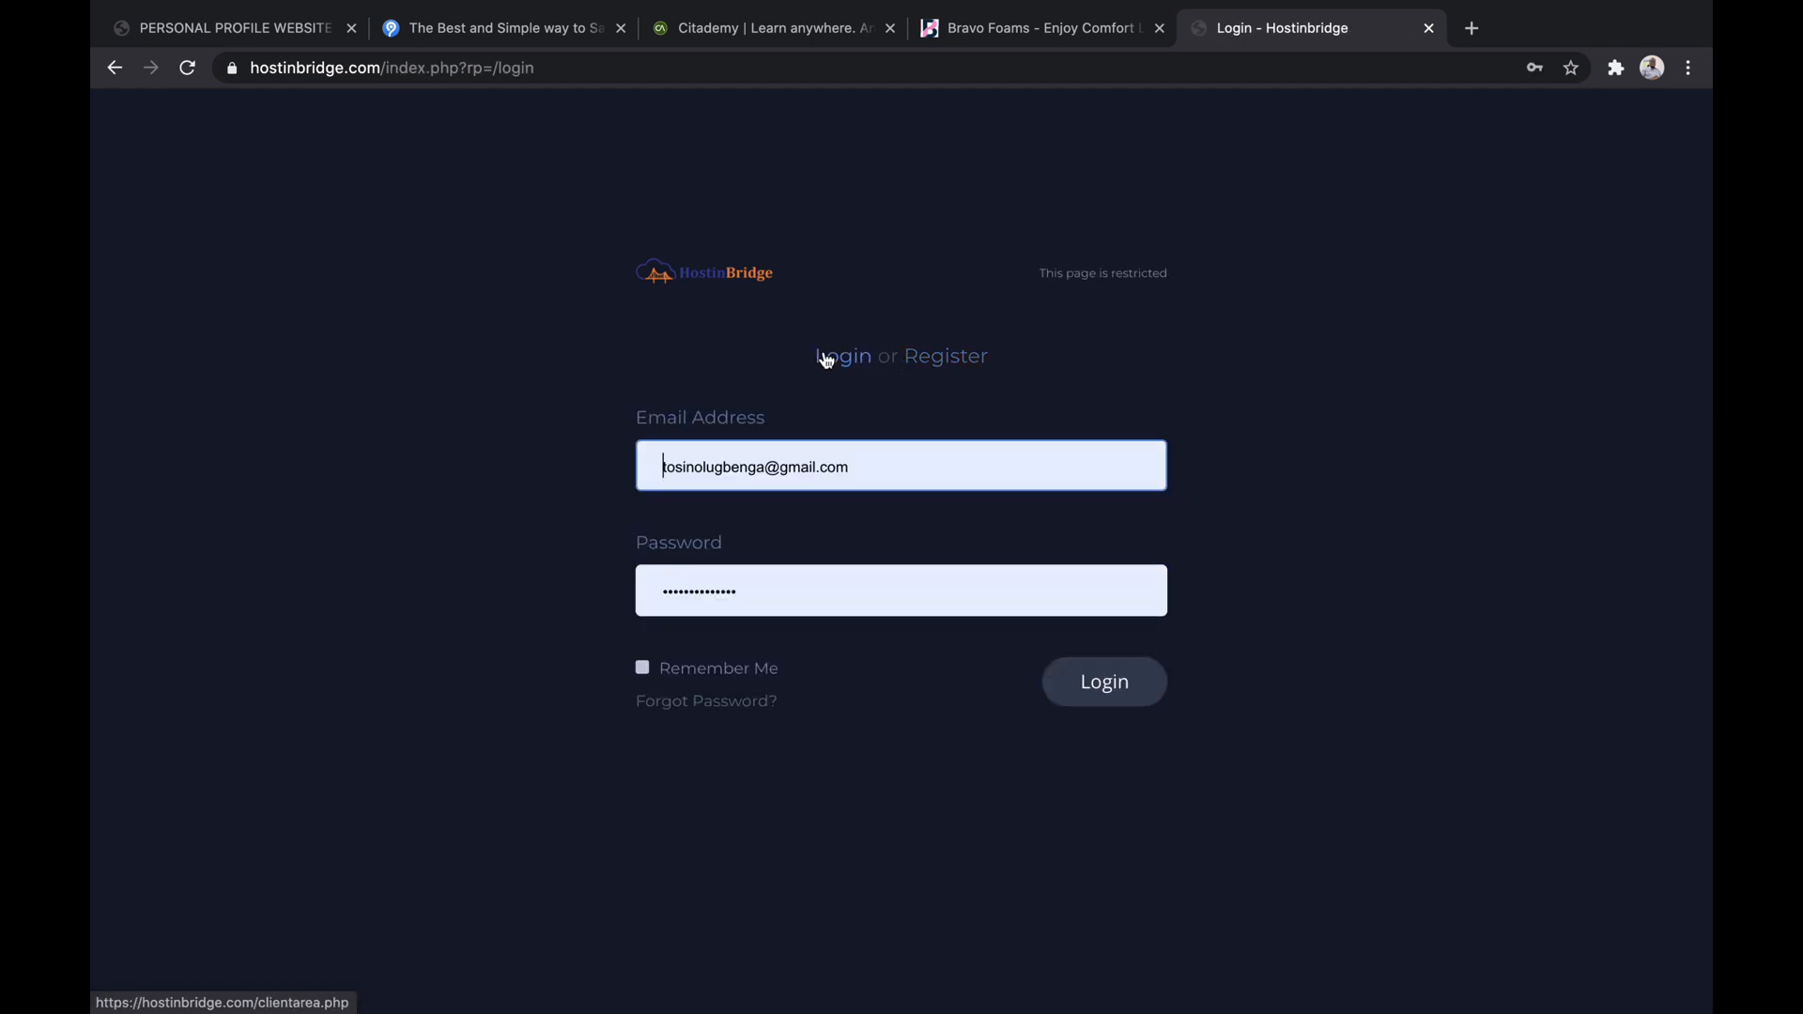
click(1104, 682)
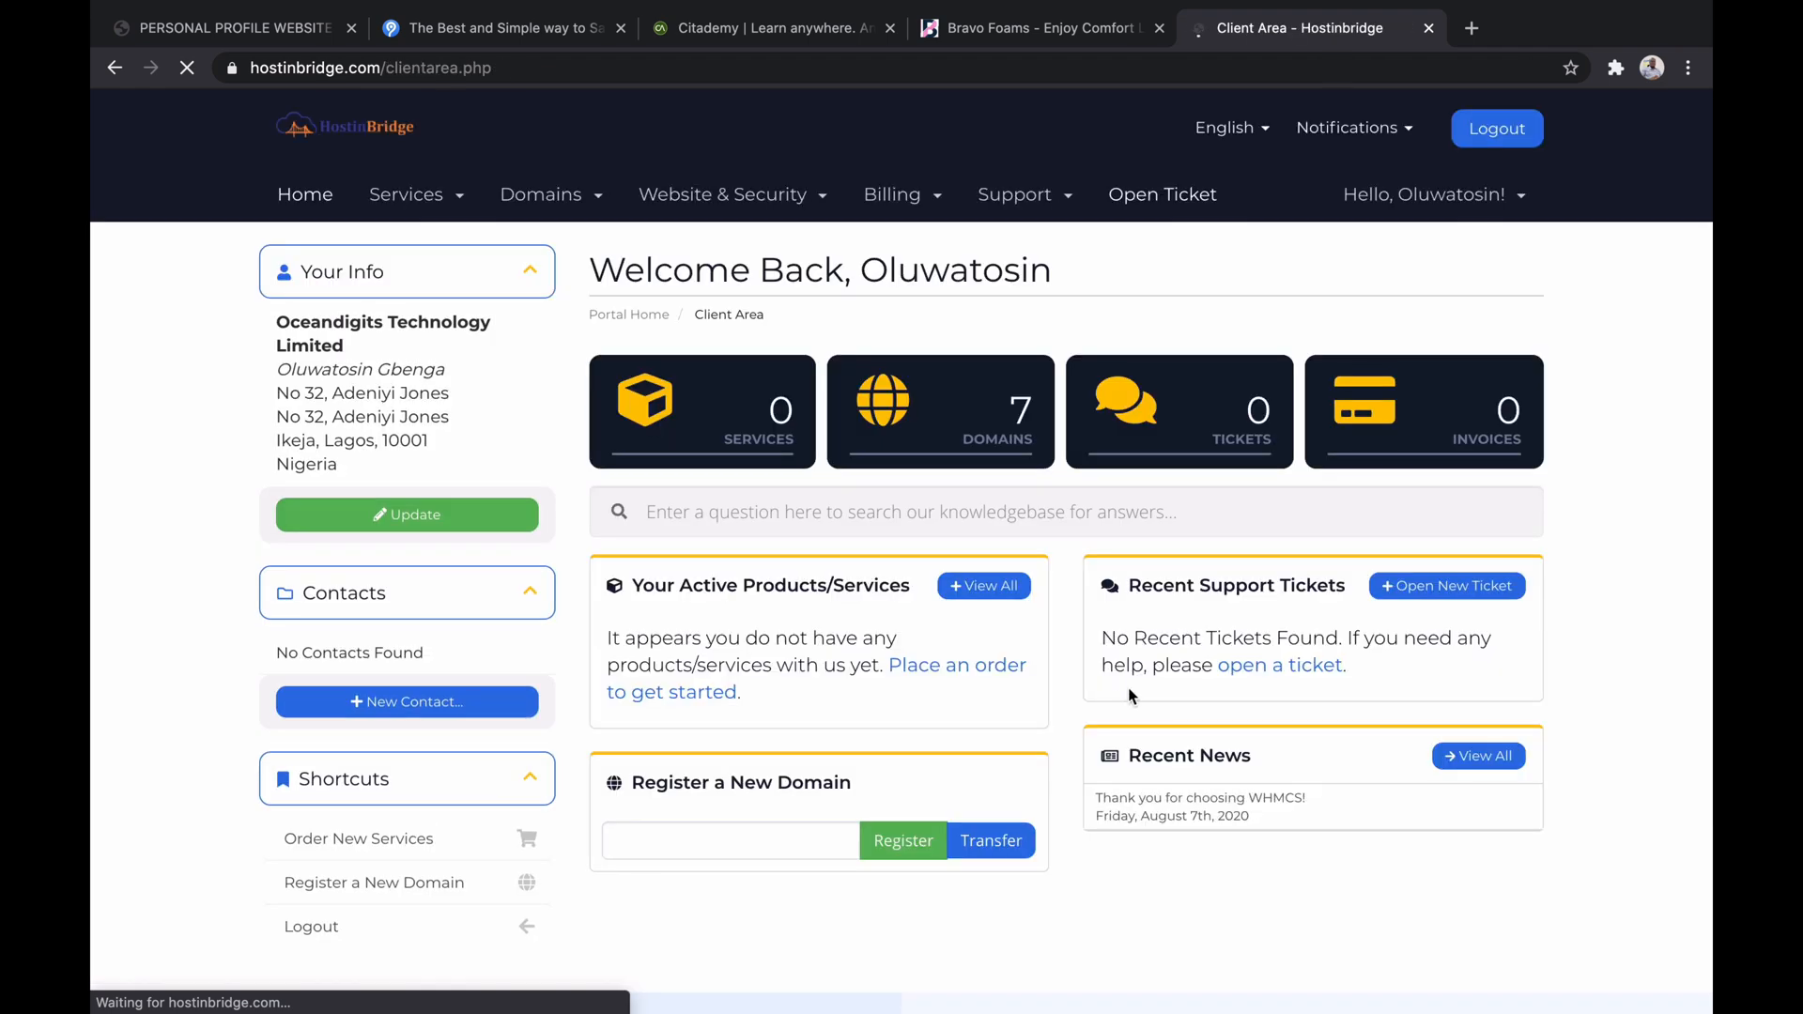
scroll(1277, 733, down, 1)
scroll(1277, 733, up, 1)
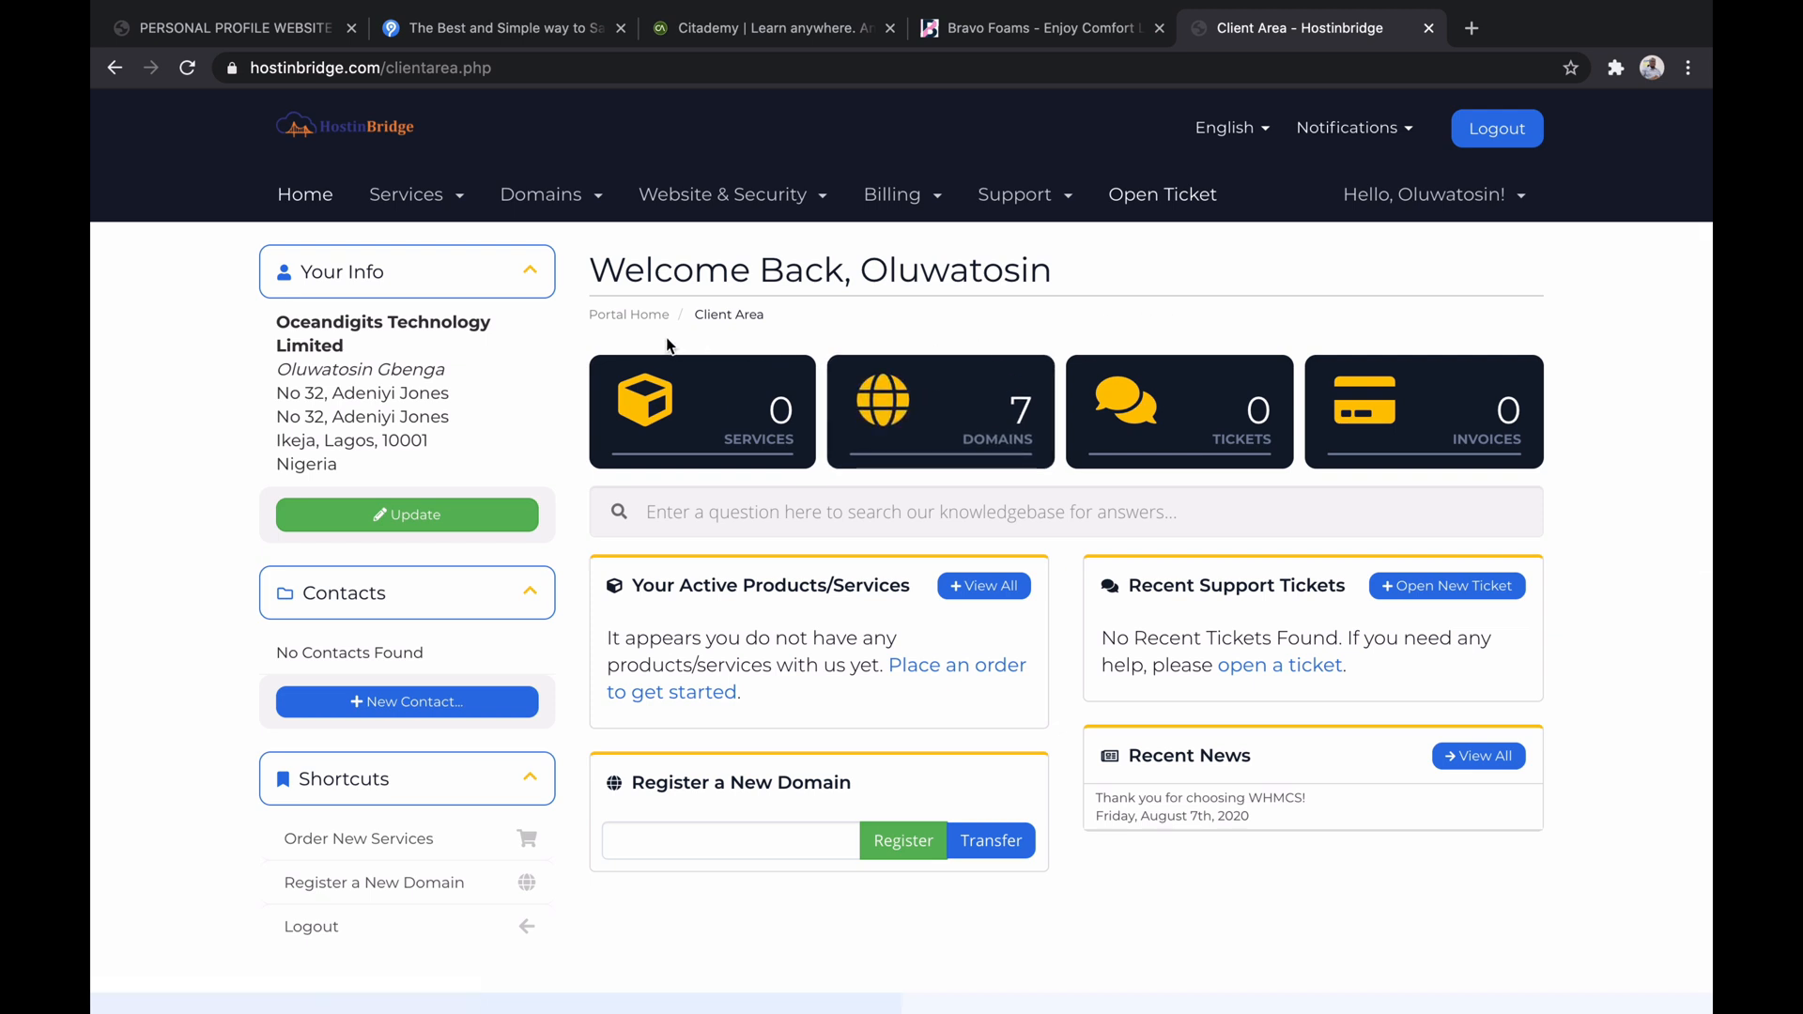
scroll(543, 387, down, 1)
scroll(543, 387, up, 1)
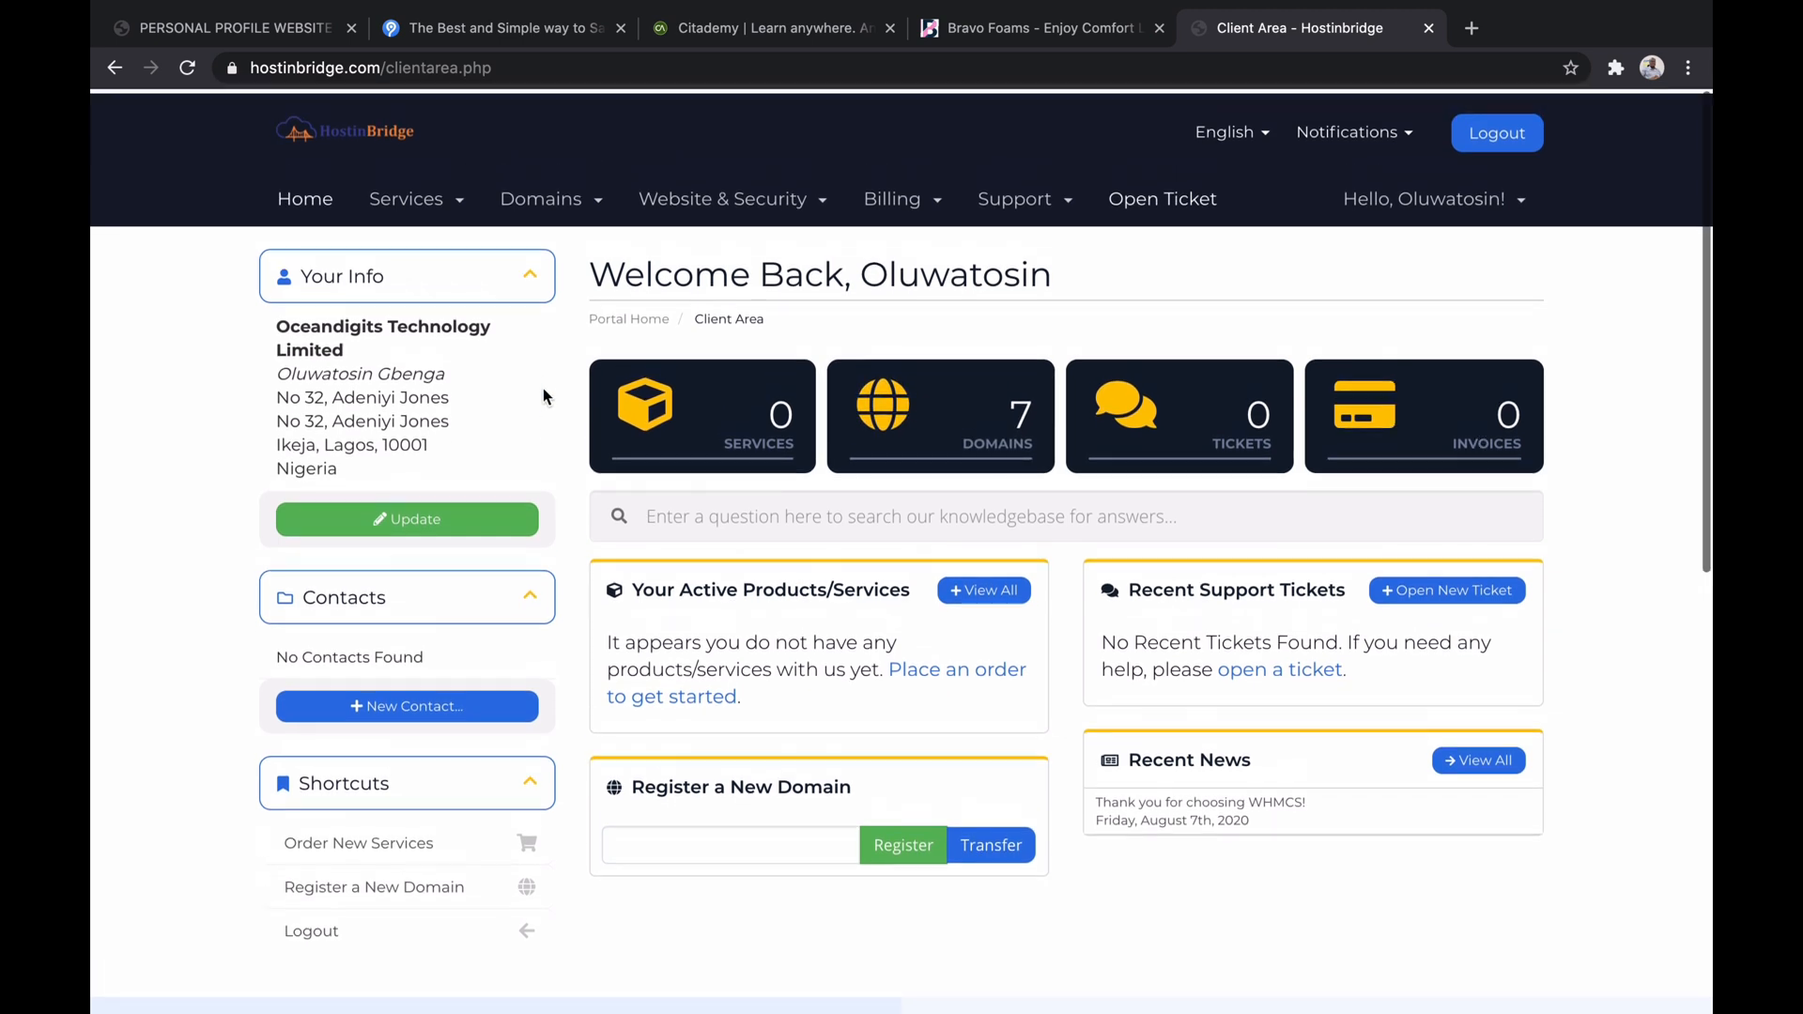
click(320, 205)
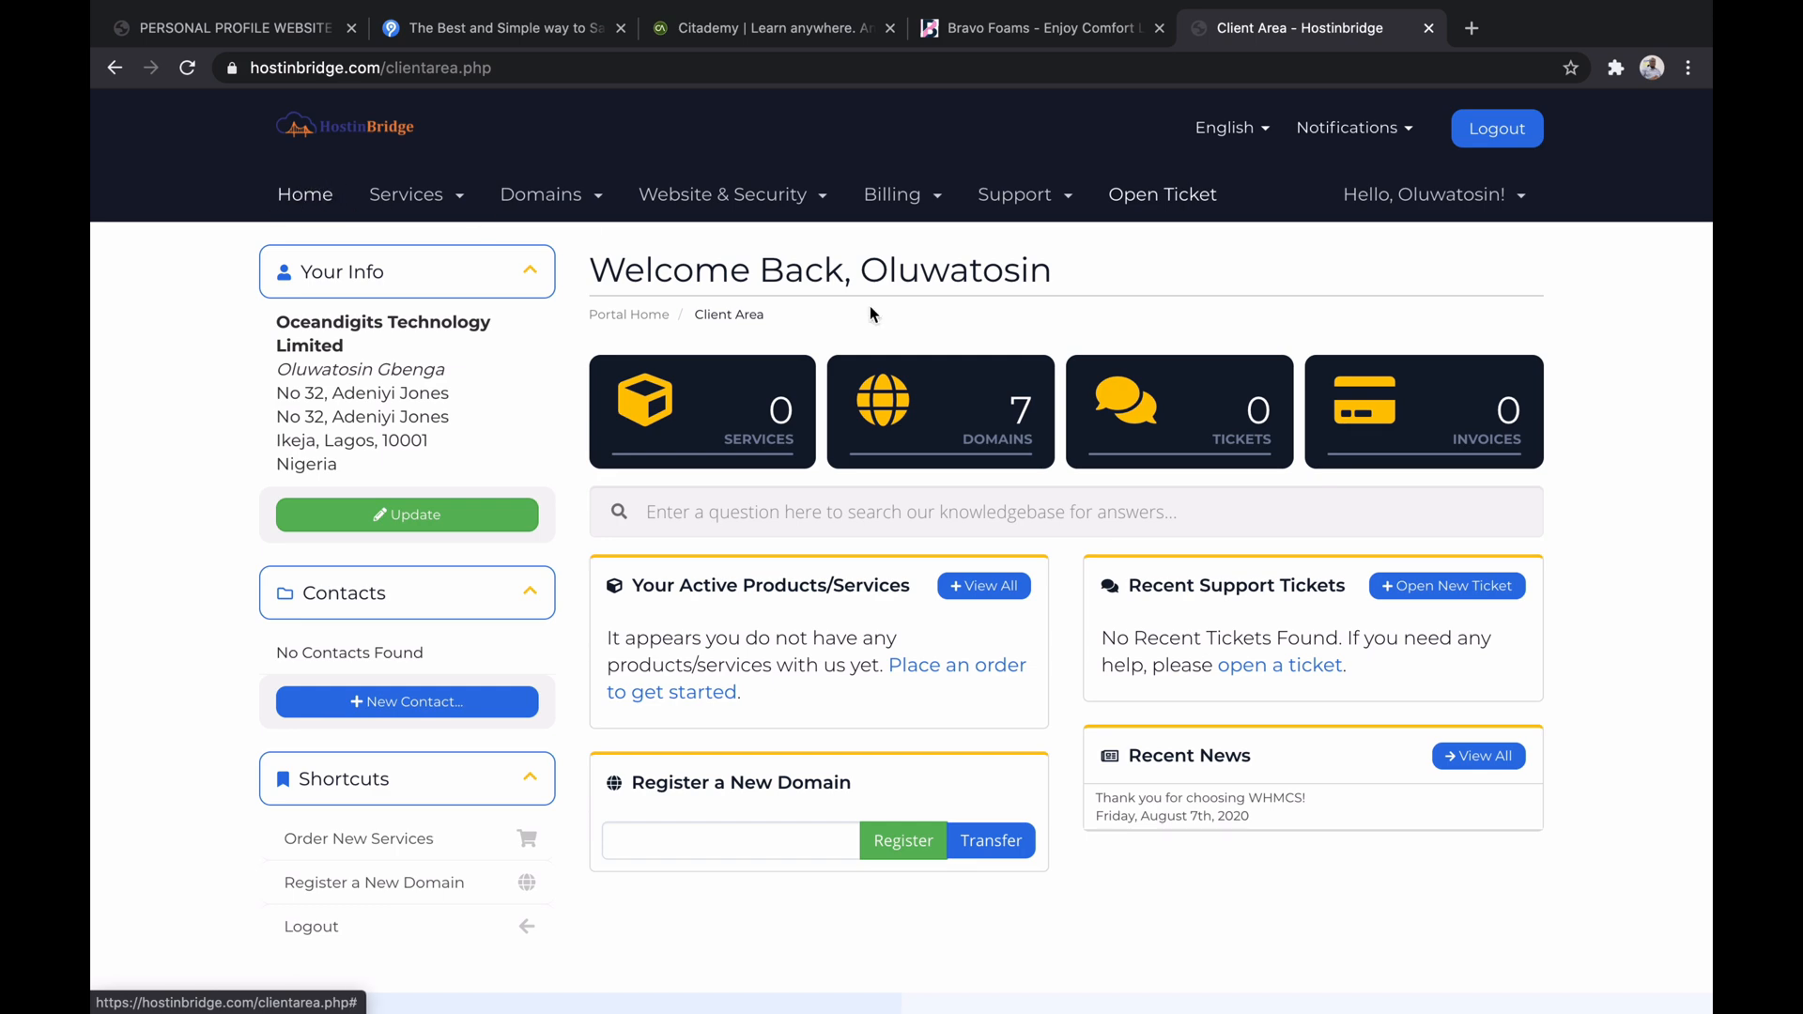
scroll(1163, 447, down, 4)
scroll(1163, 447, up, 4)
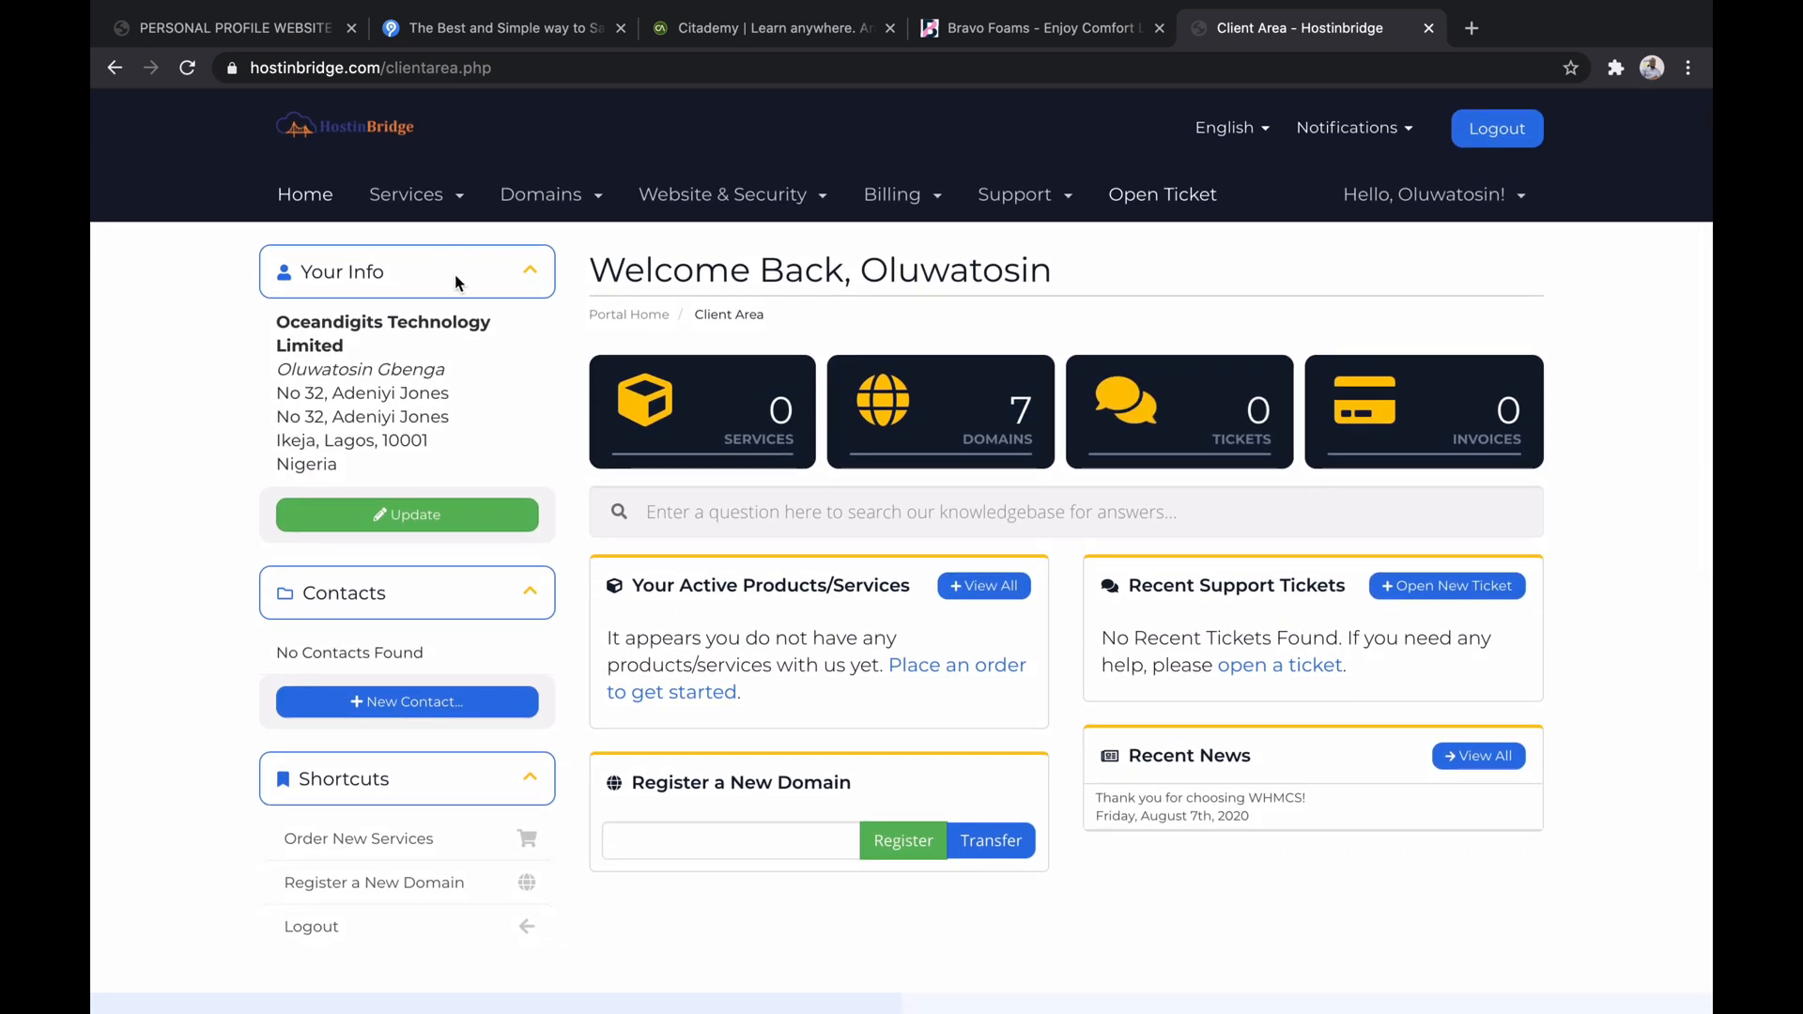
- Return to the HostinBridge home page and open the domain registration page from its domain-finder section
click(349, 129)
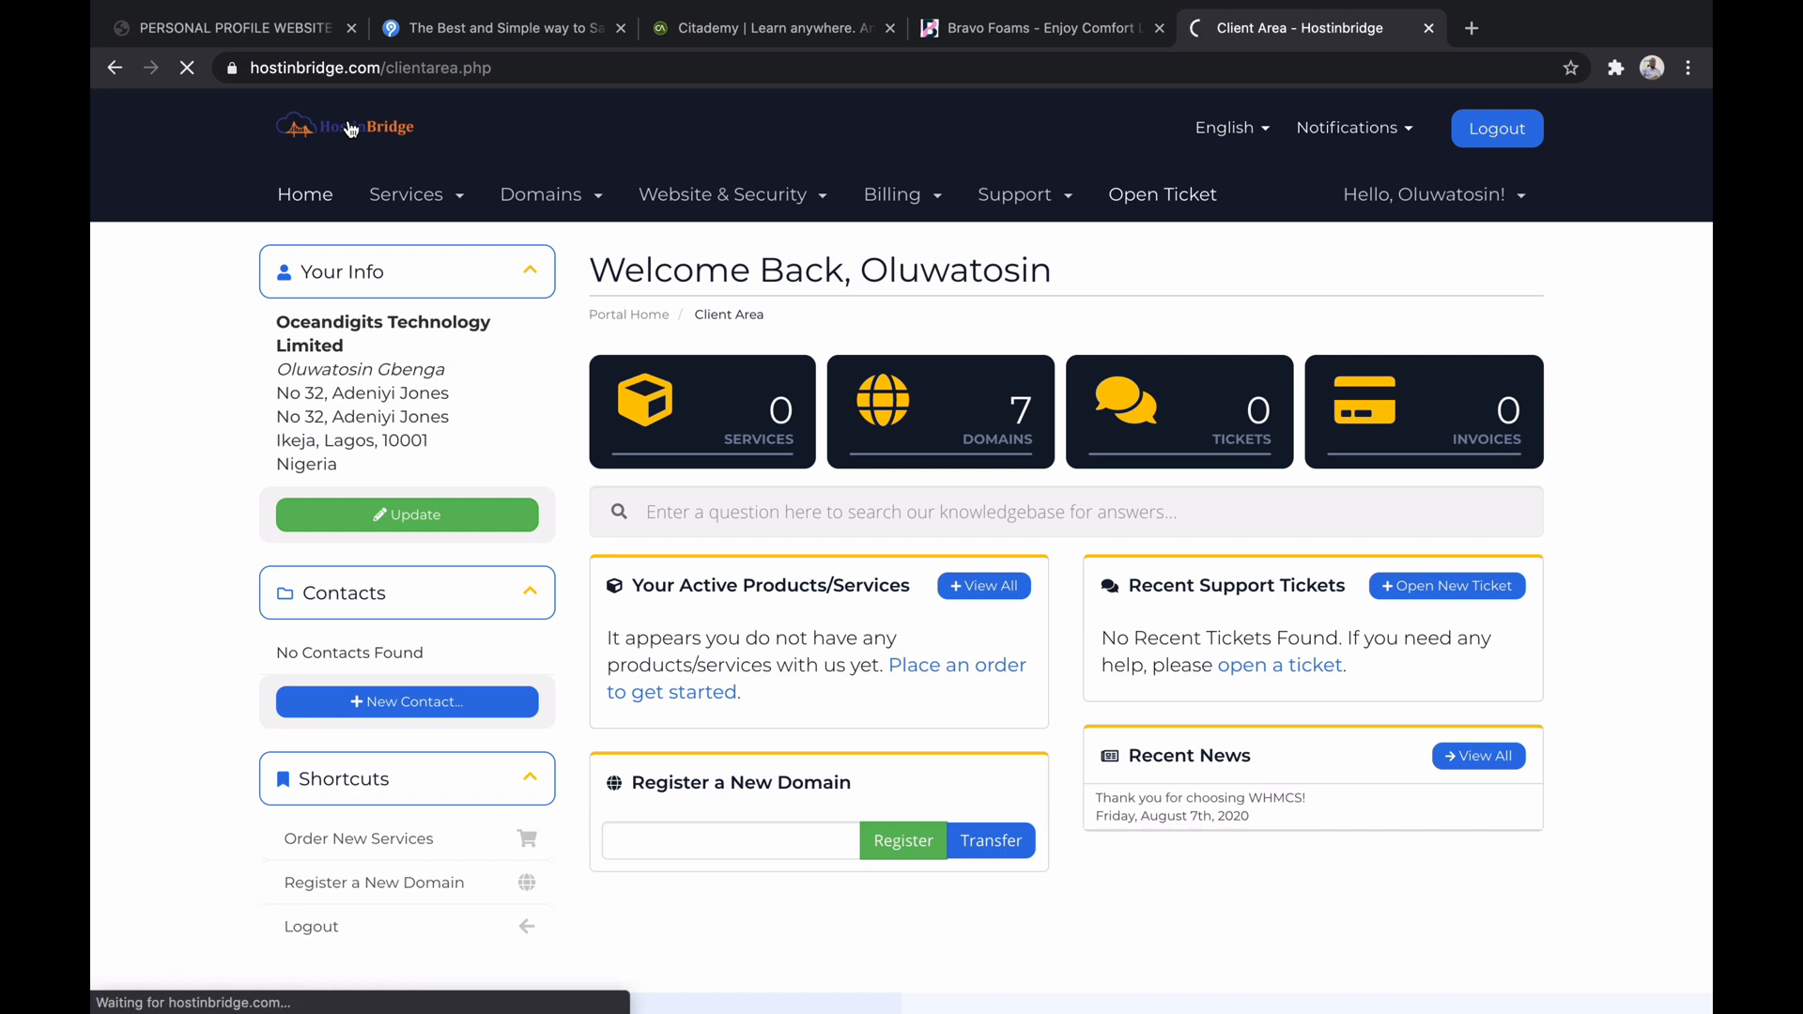
scroll(1067, 540, down, 5)
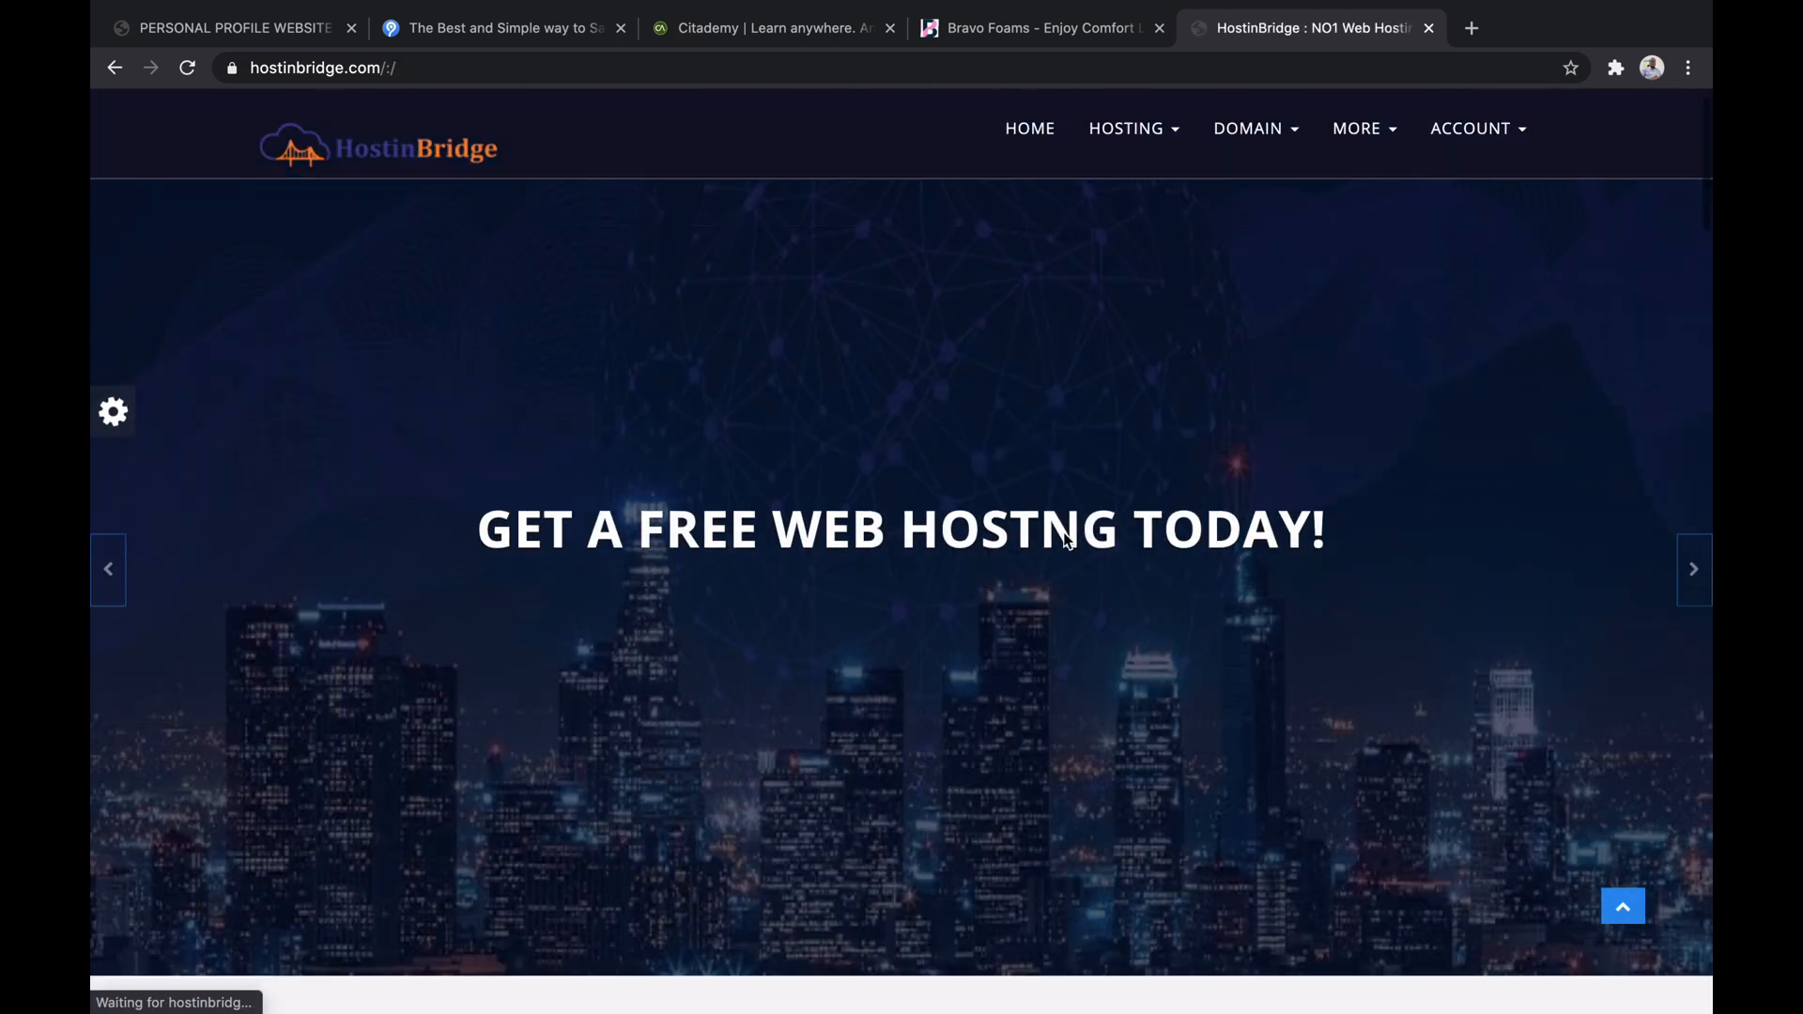
scroll(1066, 541, down, 3)
click(872, 445)
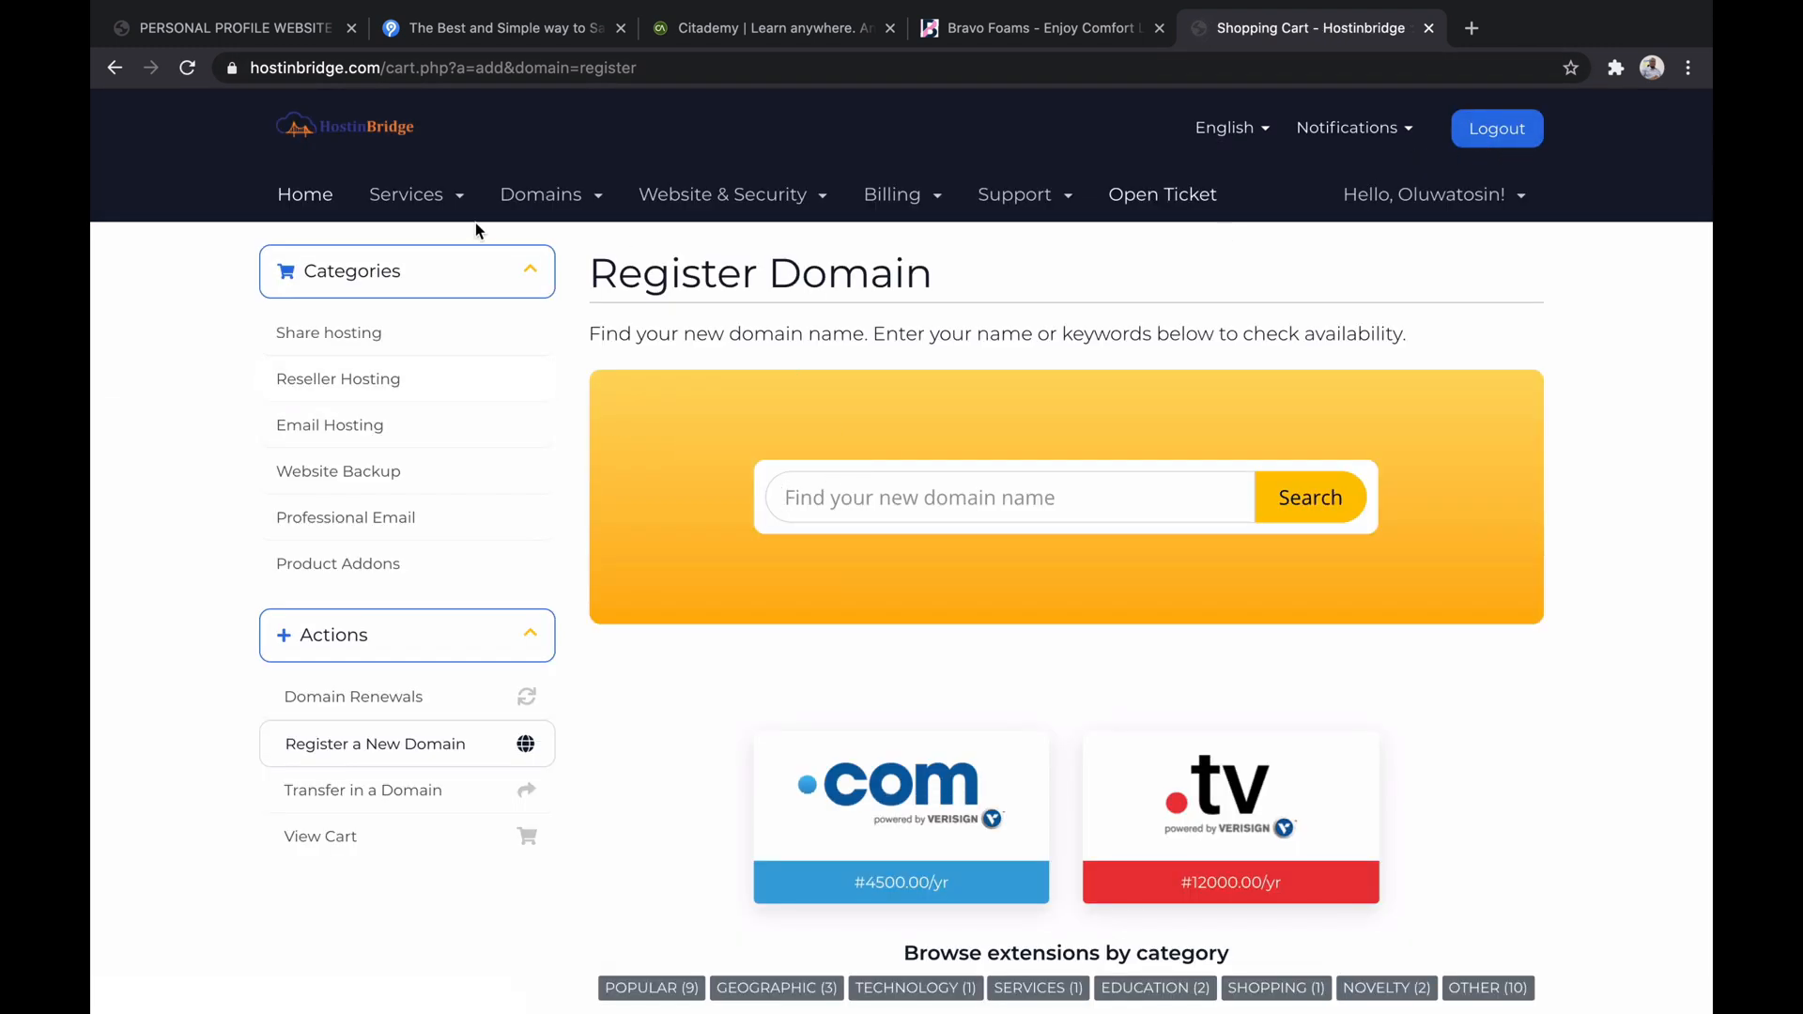
click(335, 133)
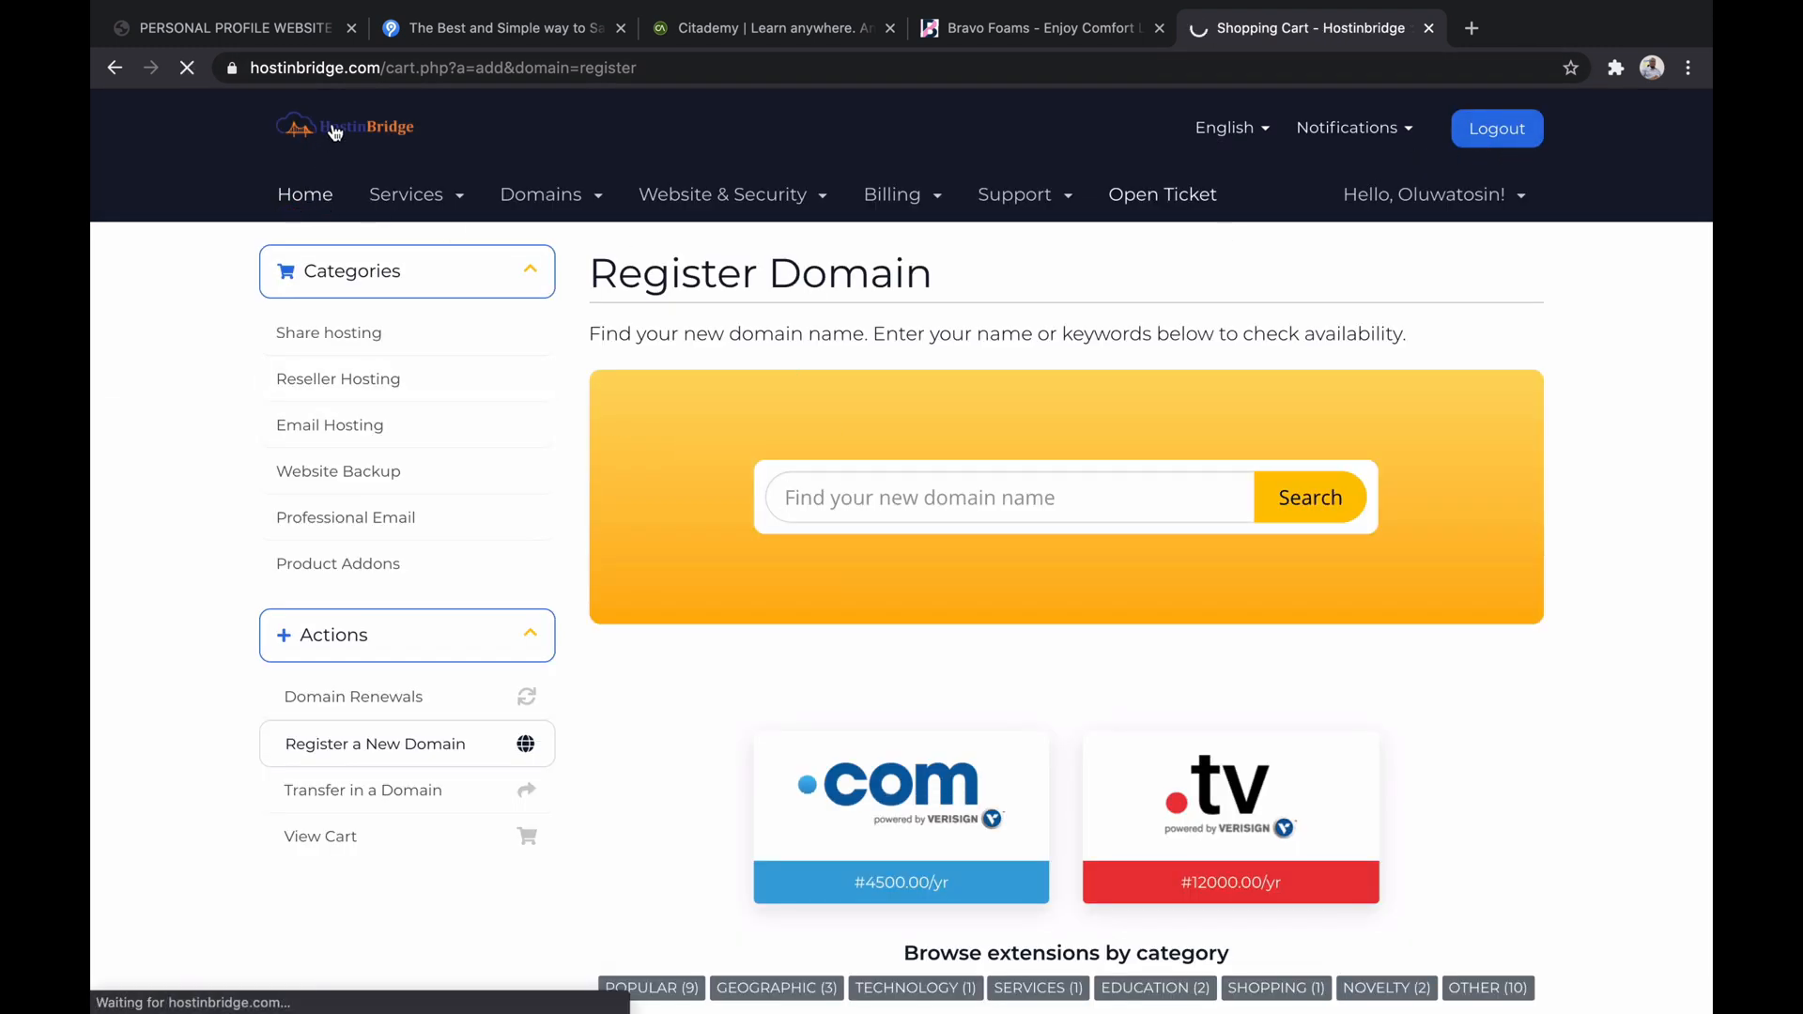
scroll(837, 676, down, 8)
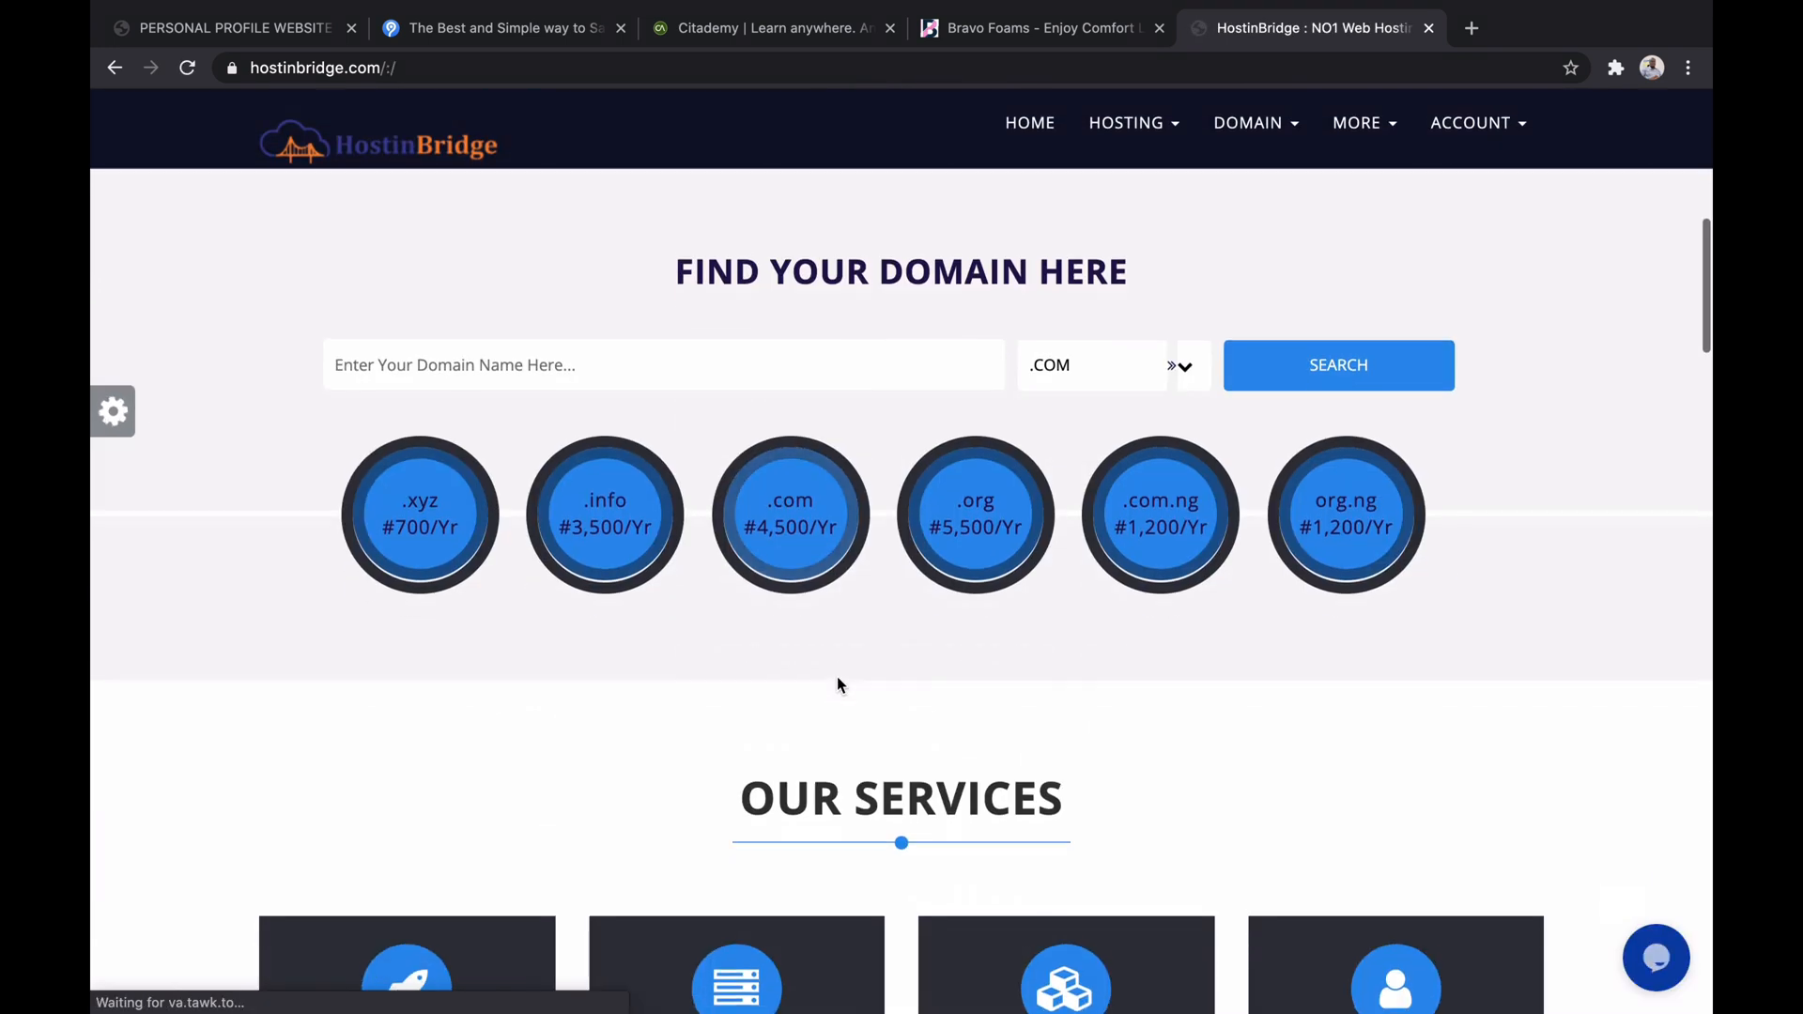
scroll(837, 679, down, 1)
click(770, 299)
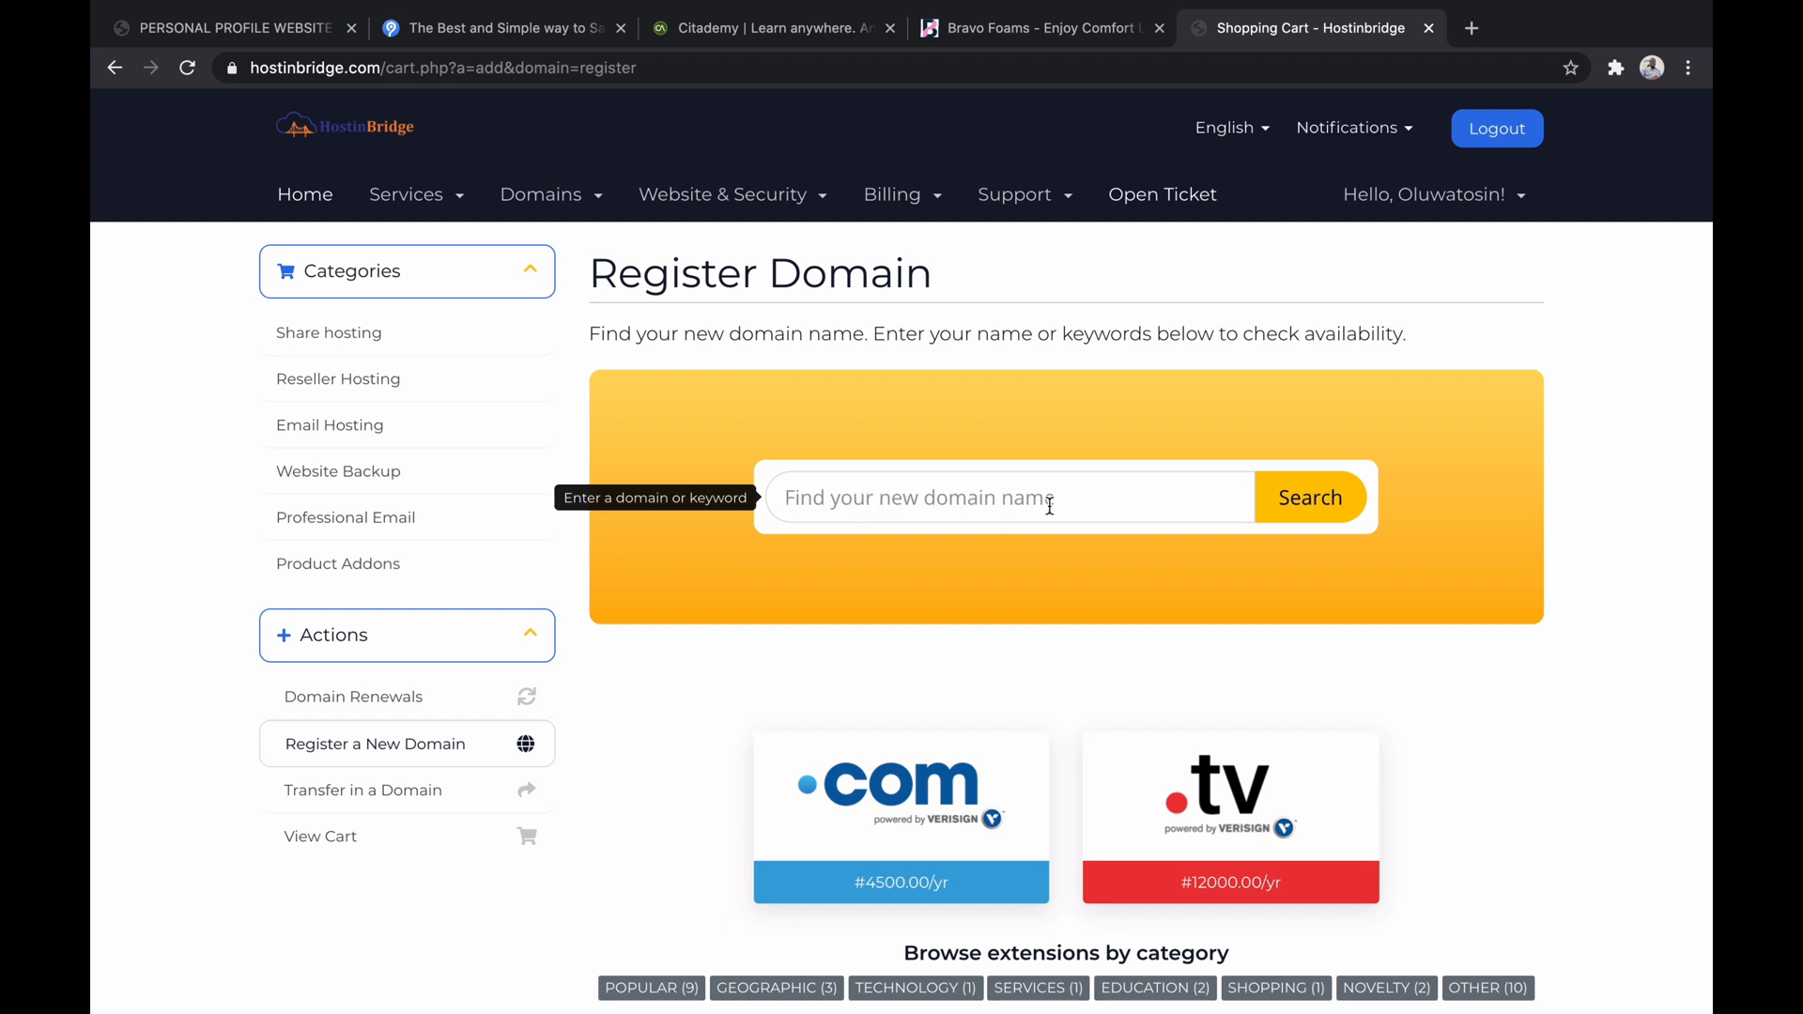
- Enter the owner's personal-name domain with the .com.ng extension, look over the extension prices and search for its availability
text(tosin)
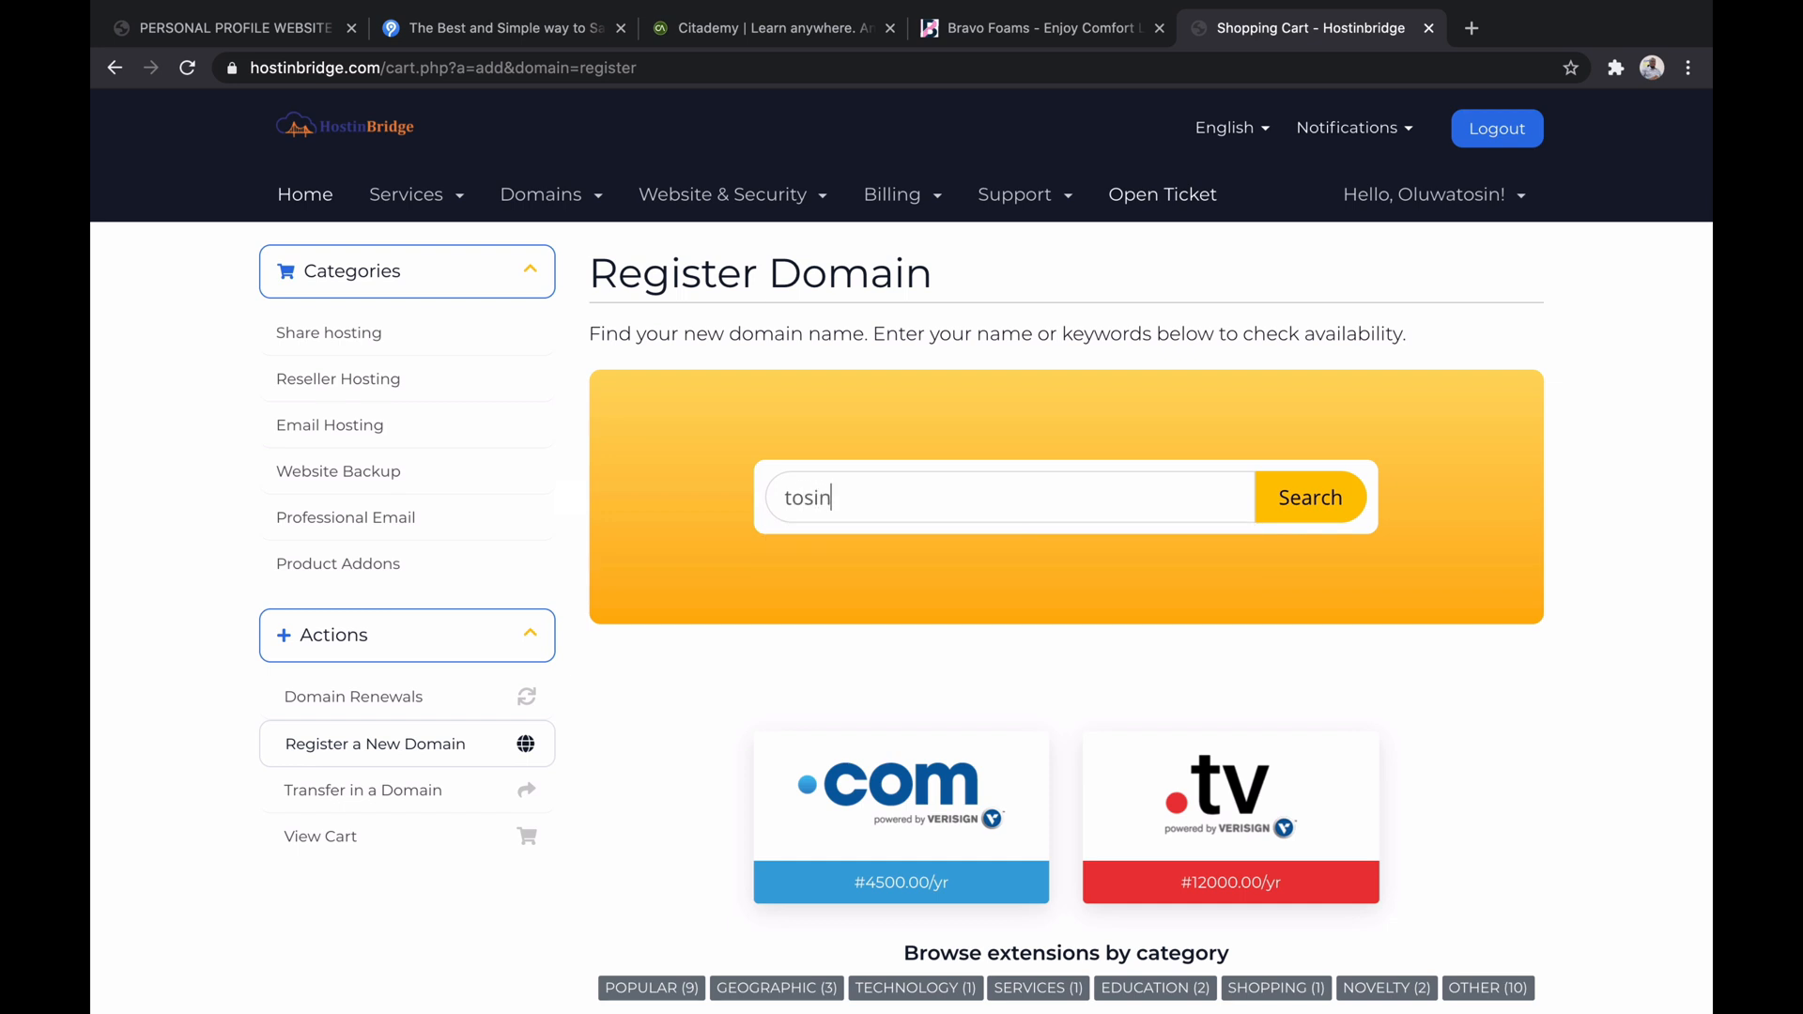
text(olugbenga.com.ng)
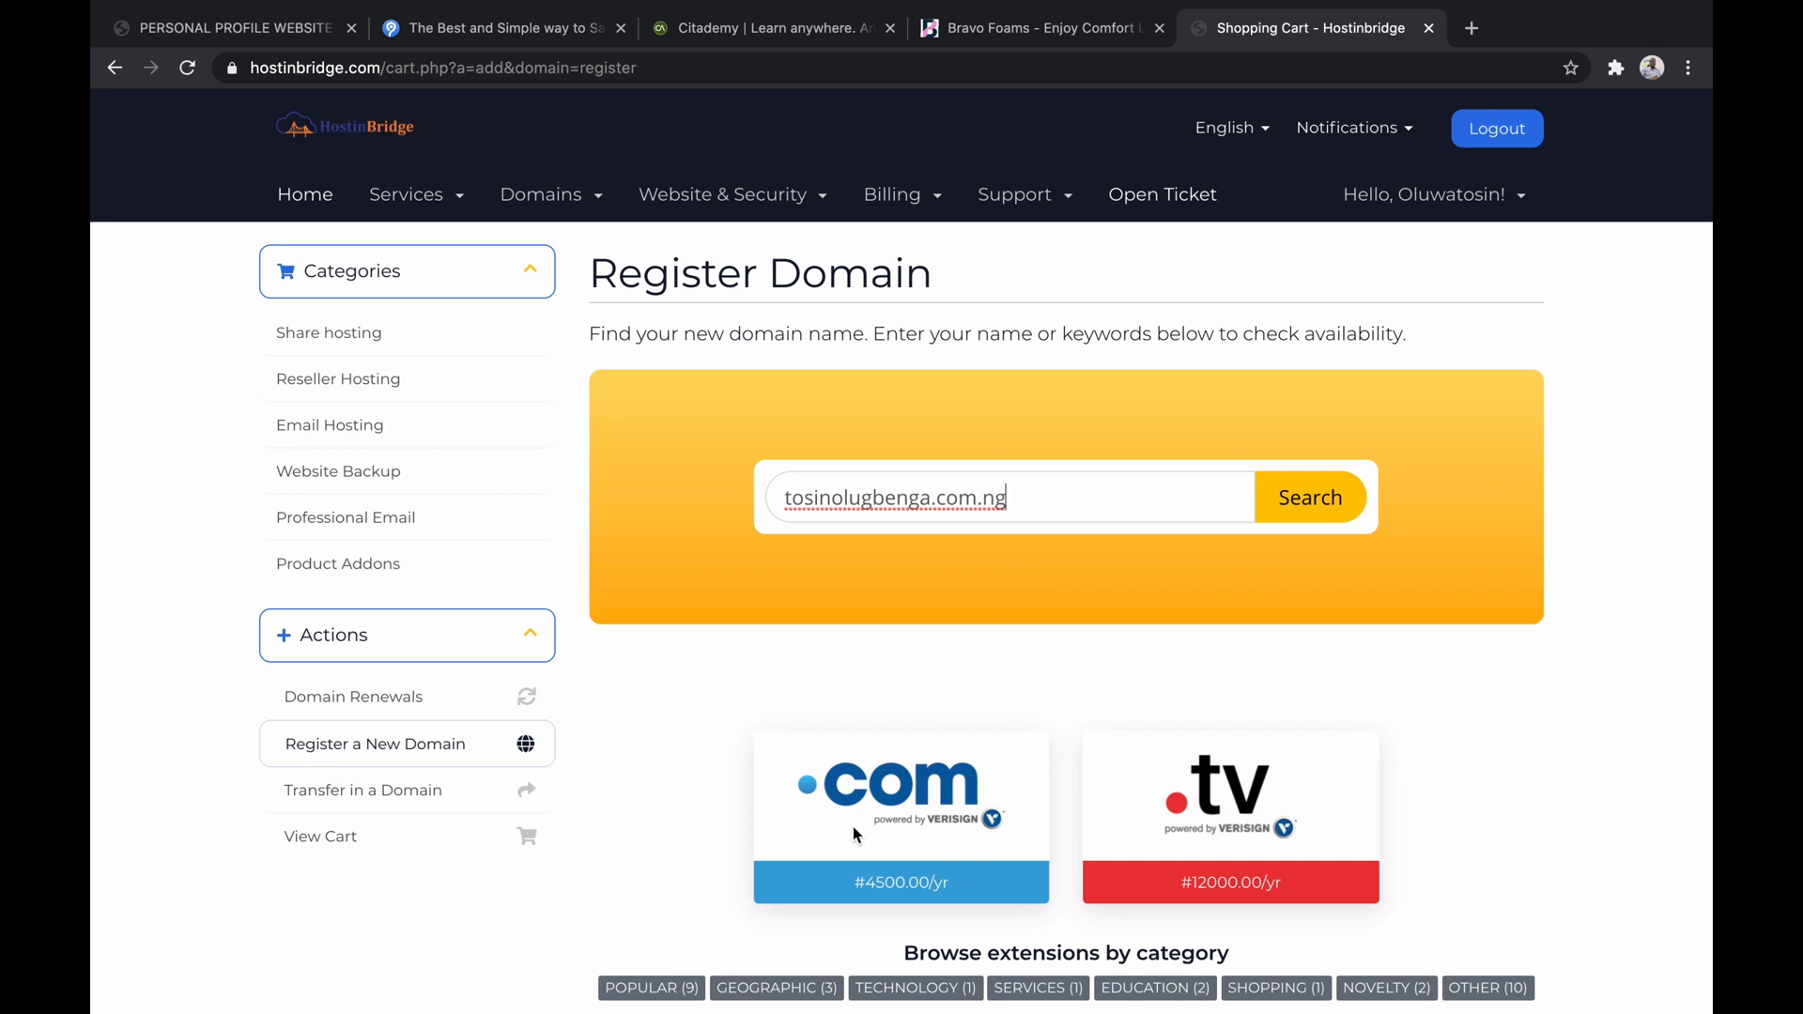
scroll(965, 887, down, 1)
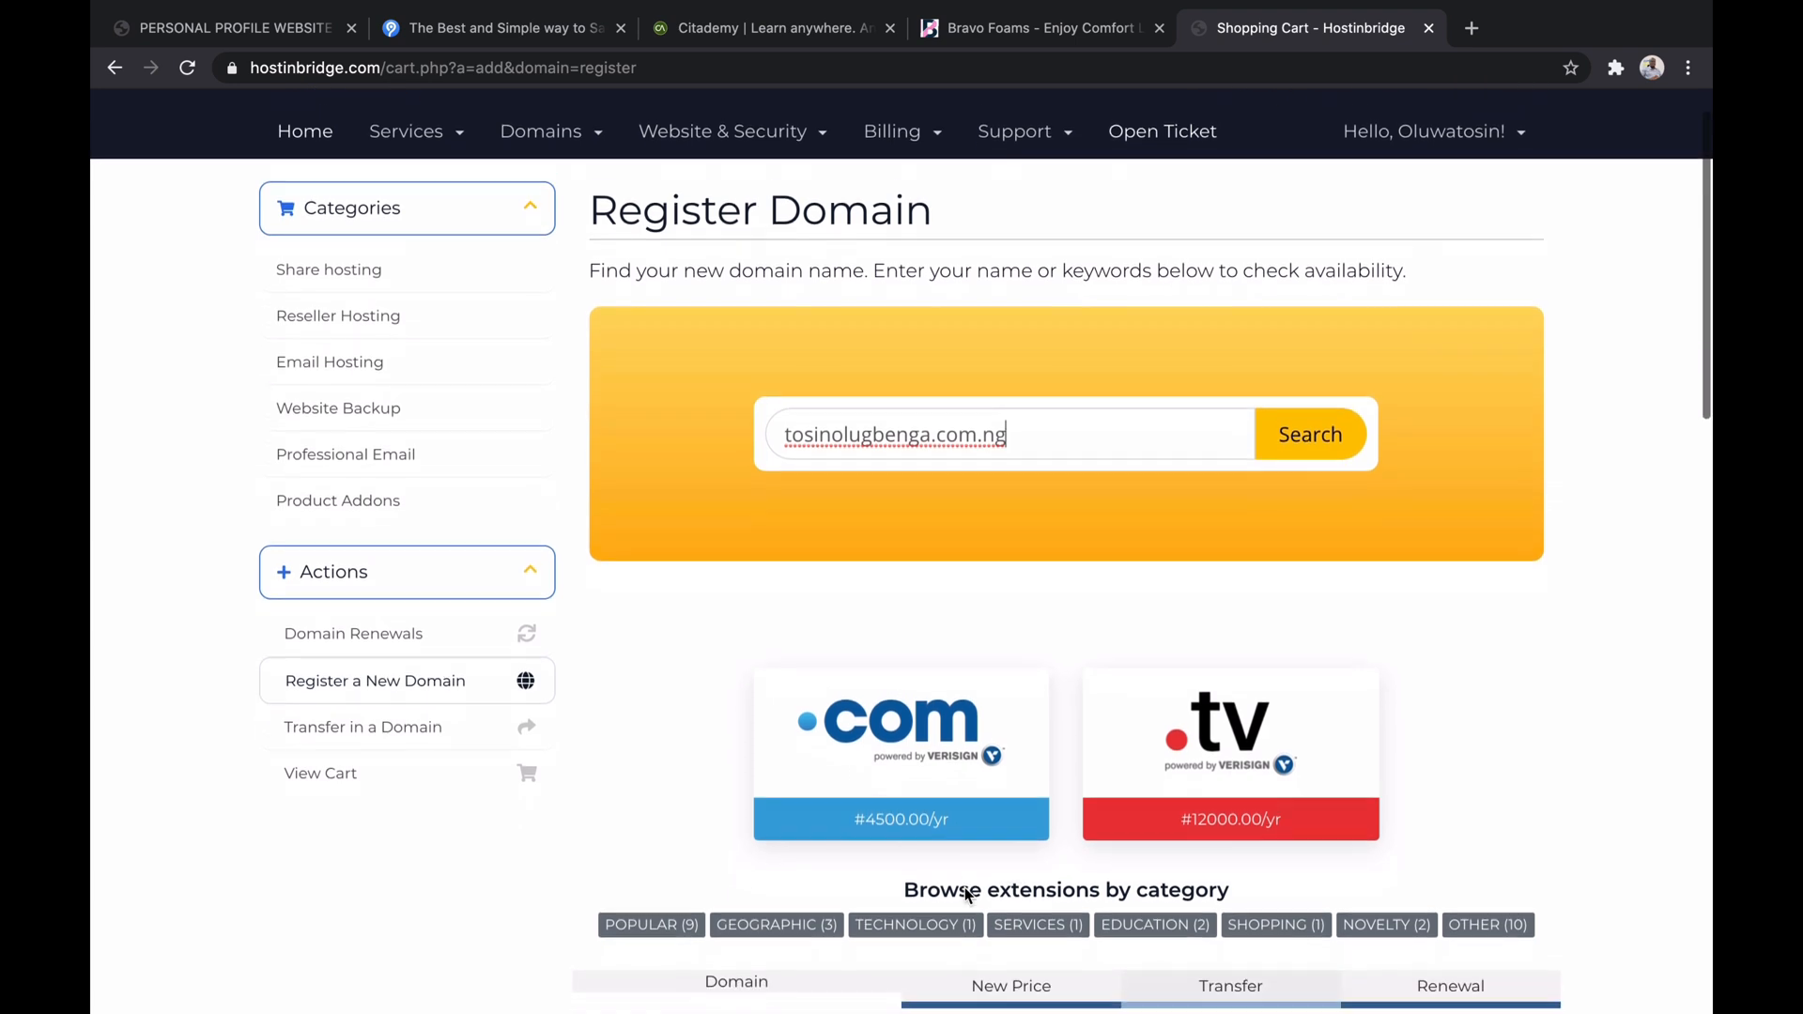
scroll(1249, 810, down, 1)
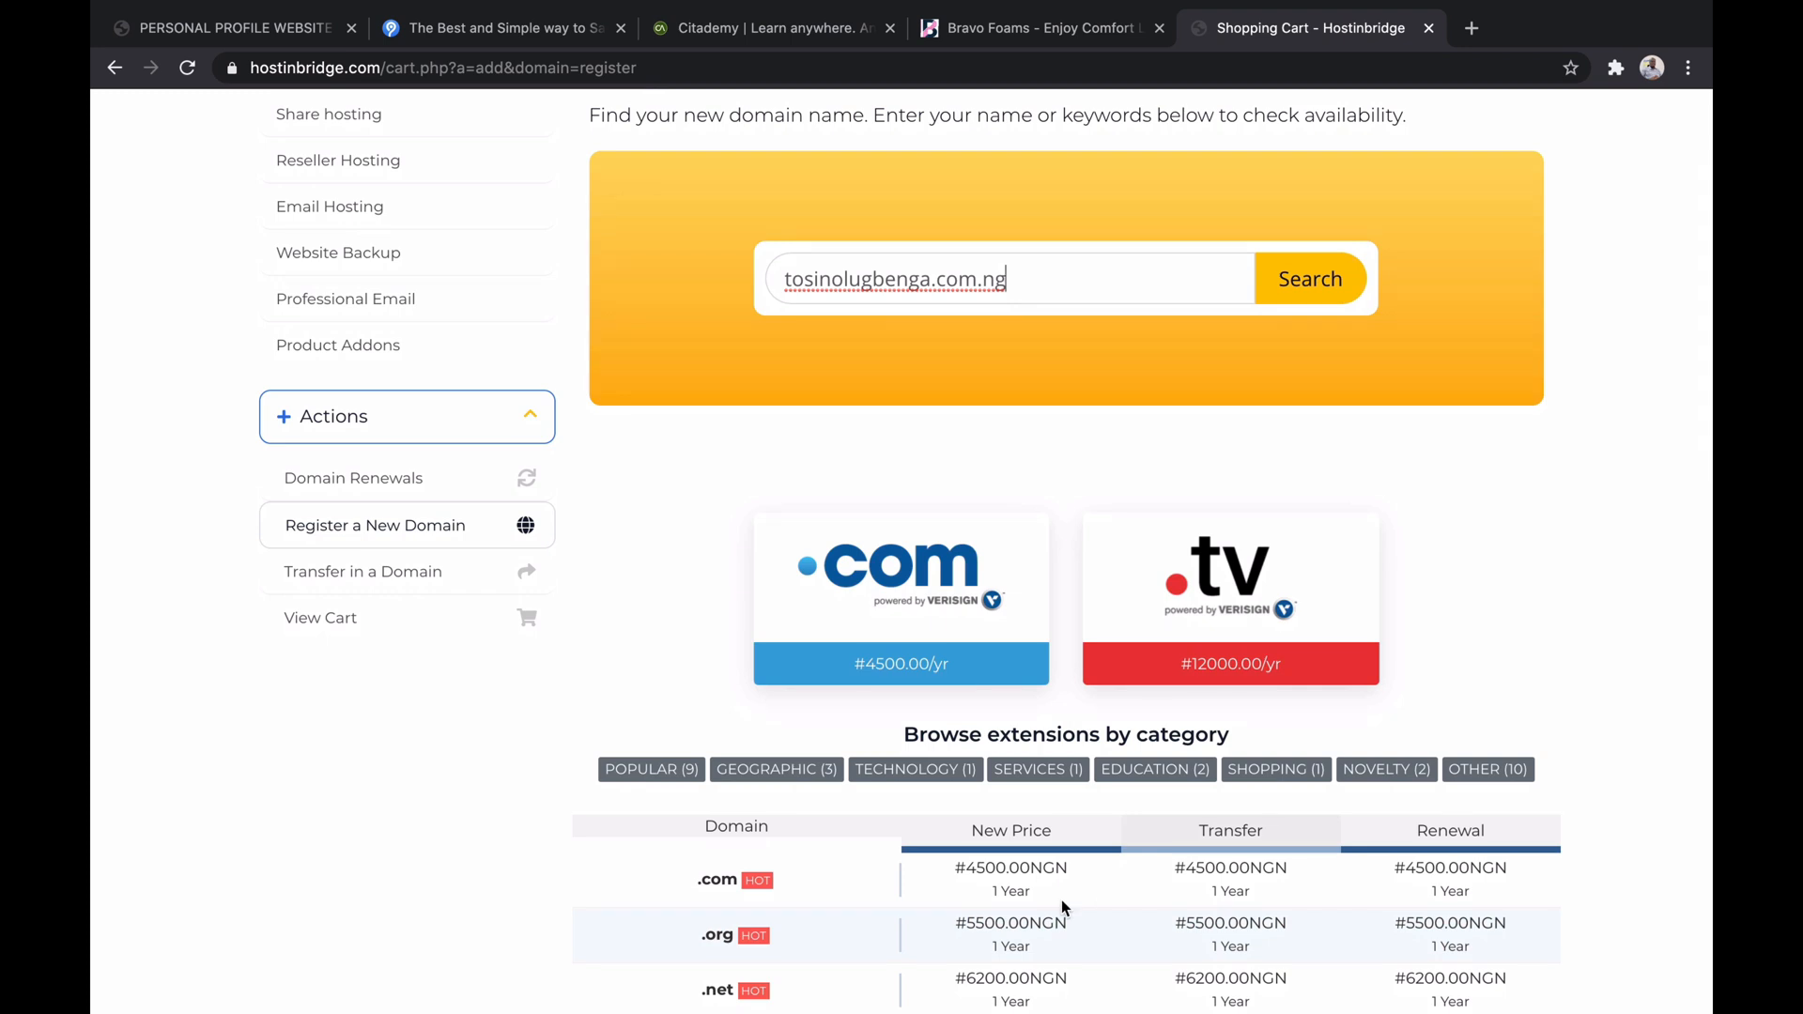
scroll(845, 917, down, 1)
scroll(920, 523, up, 3)
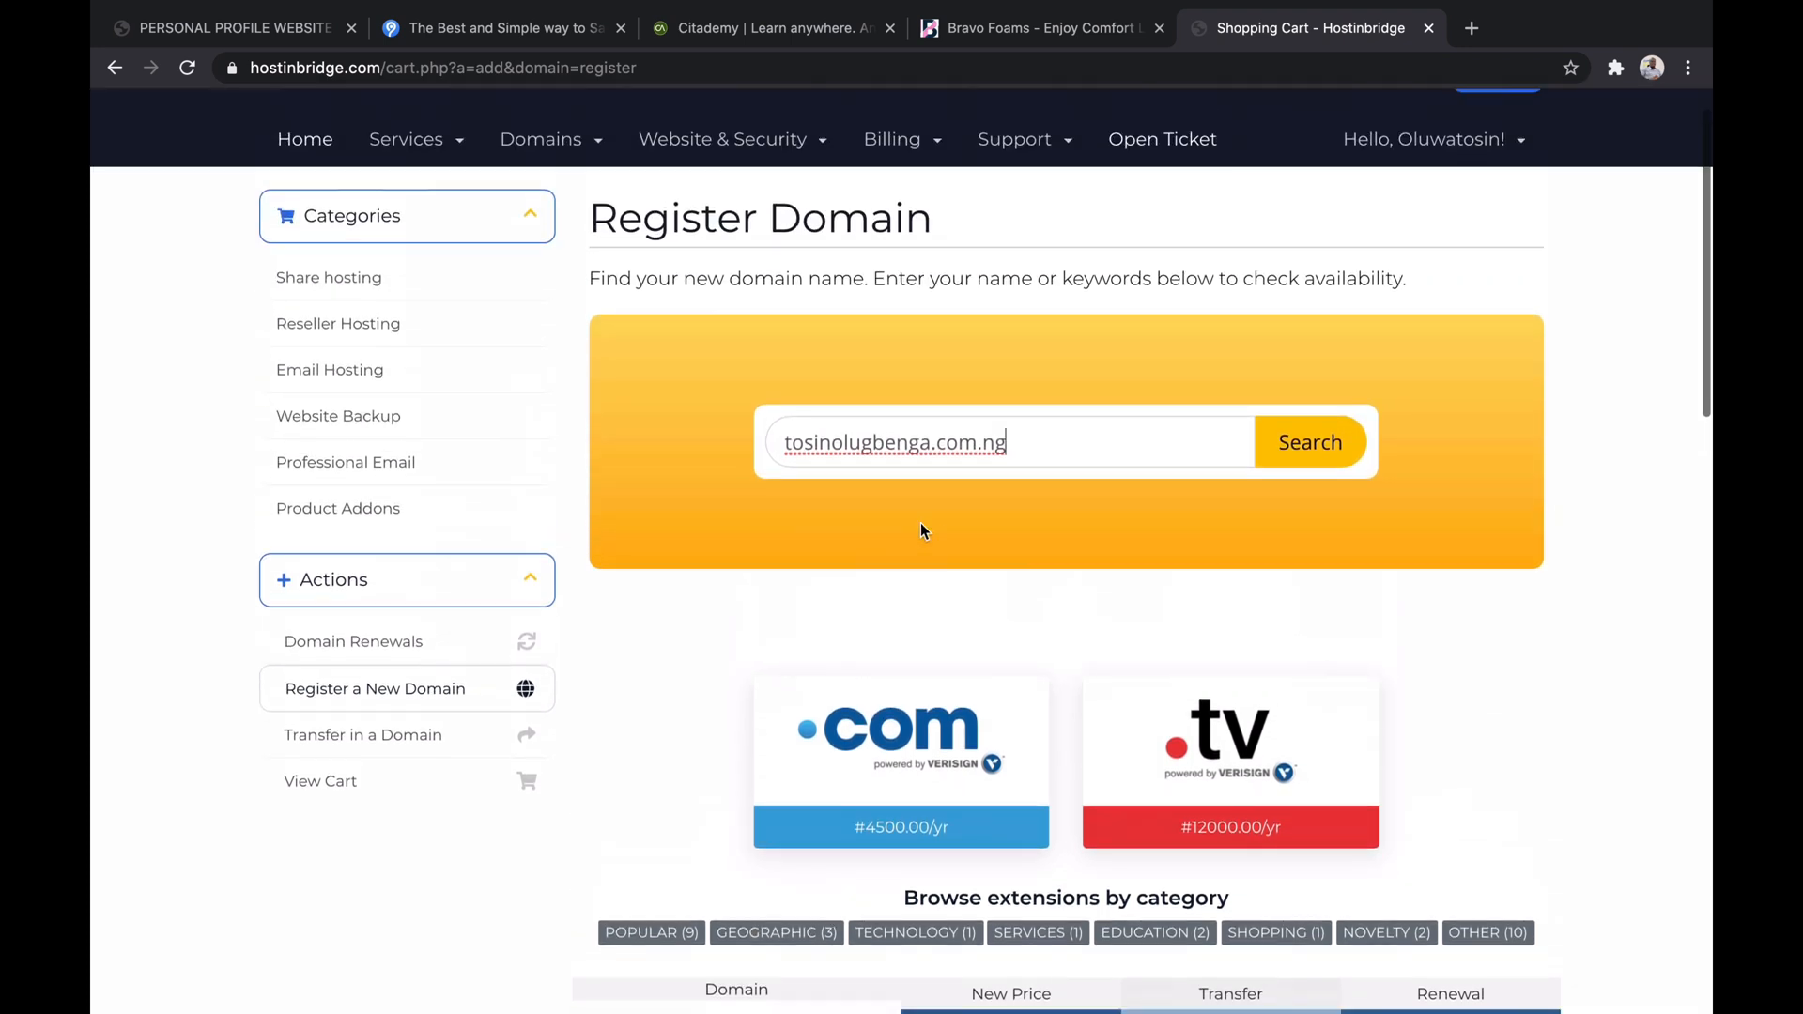
click(1298, 447)
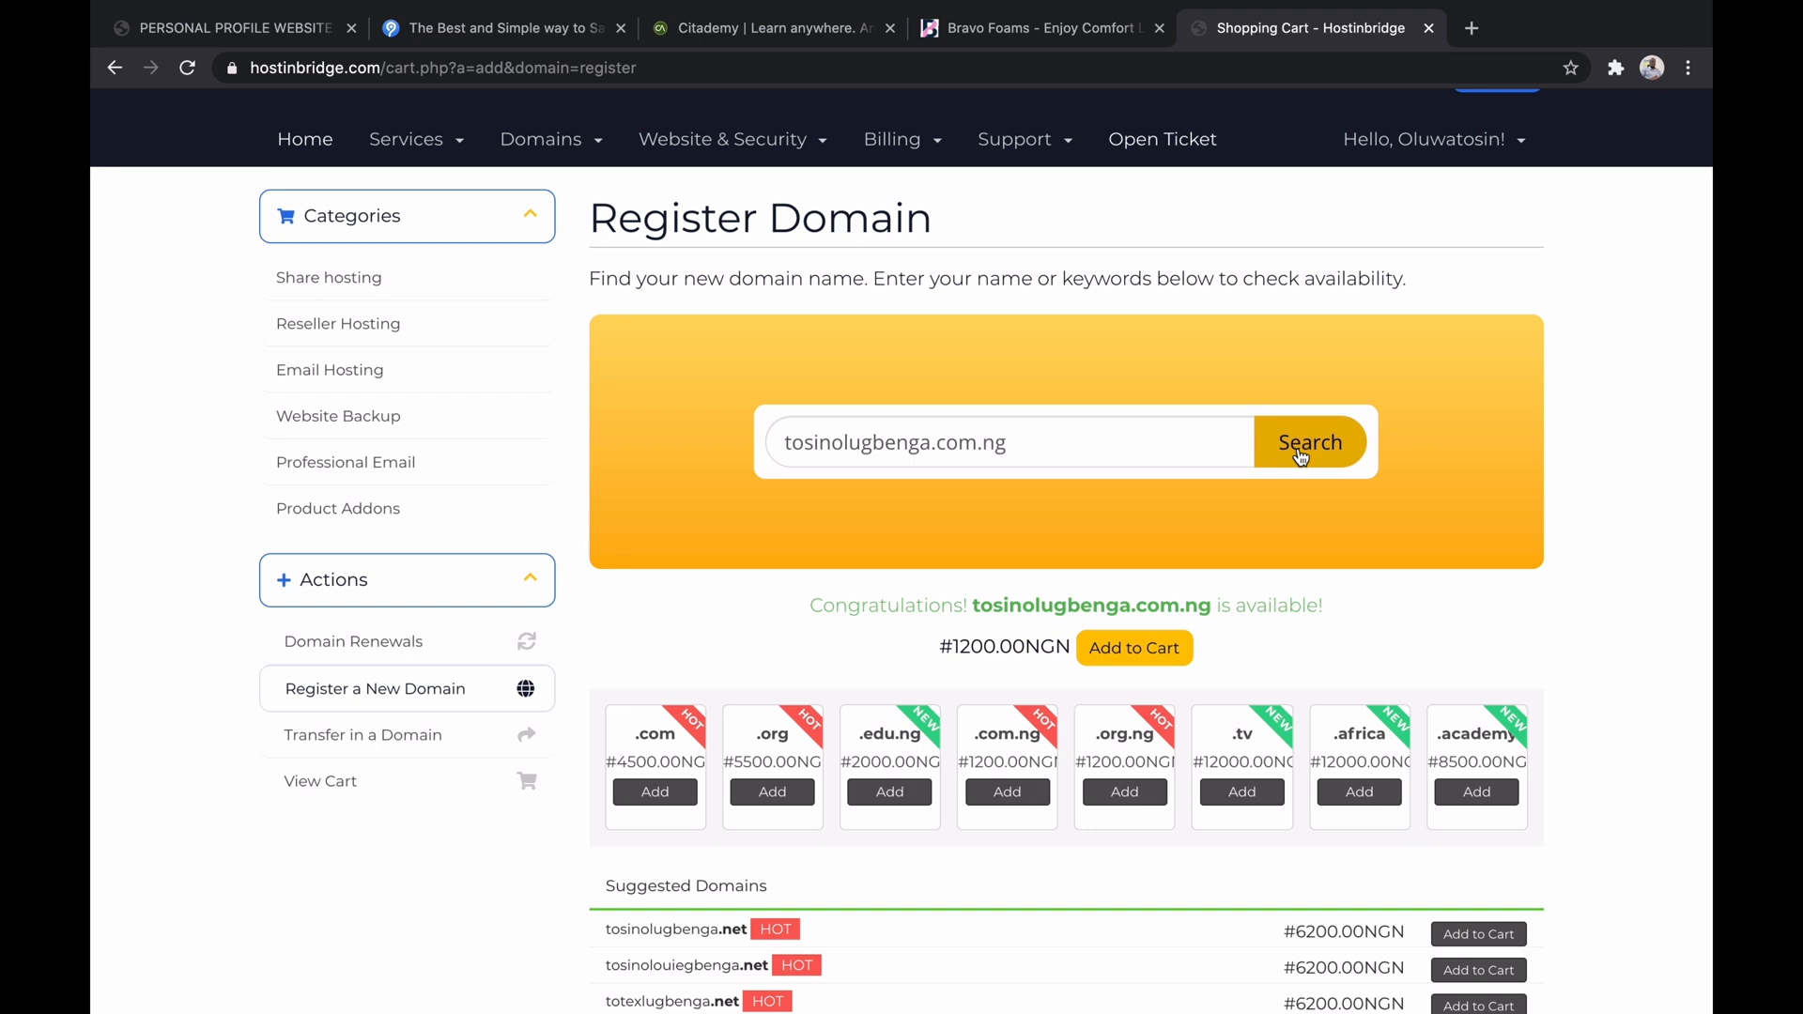
- Add the searched .com.ng domain to the cart and proceed to checkout
click(1123, 652)
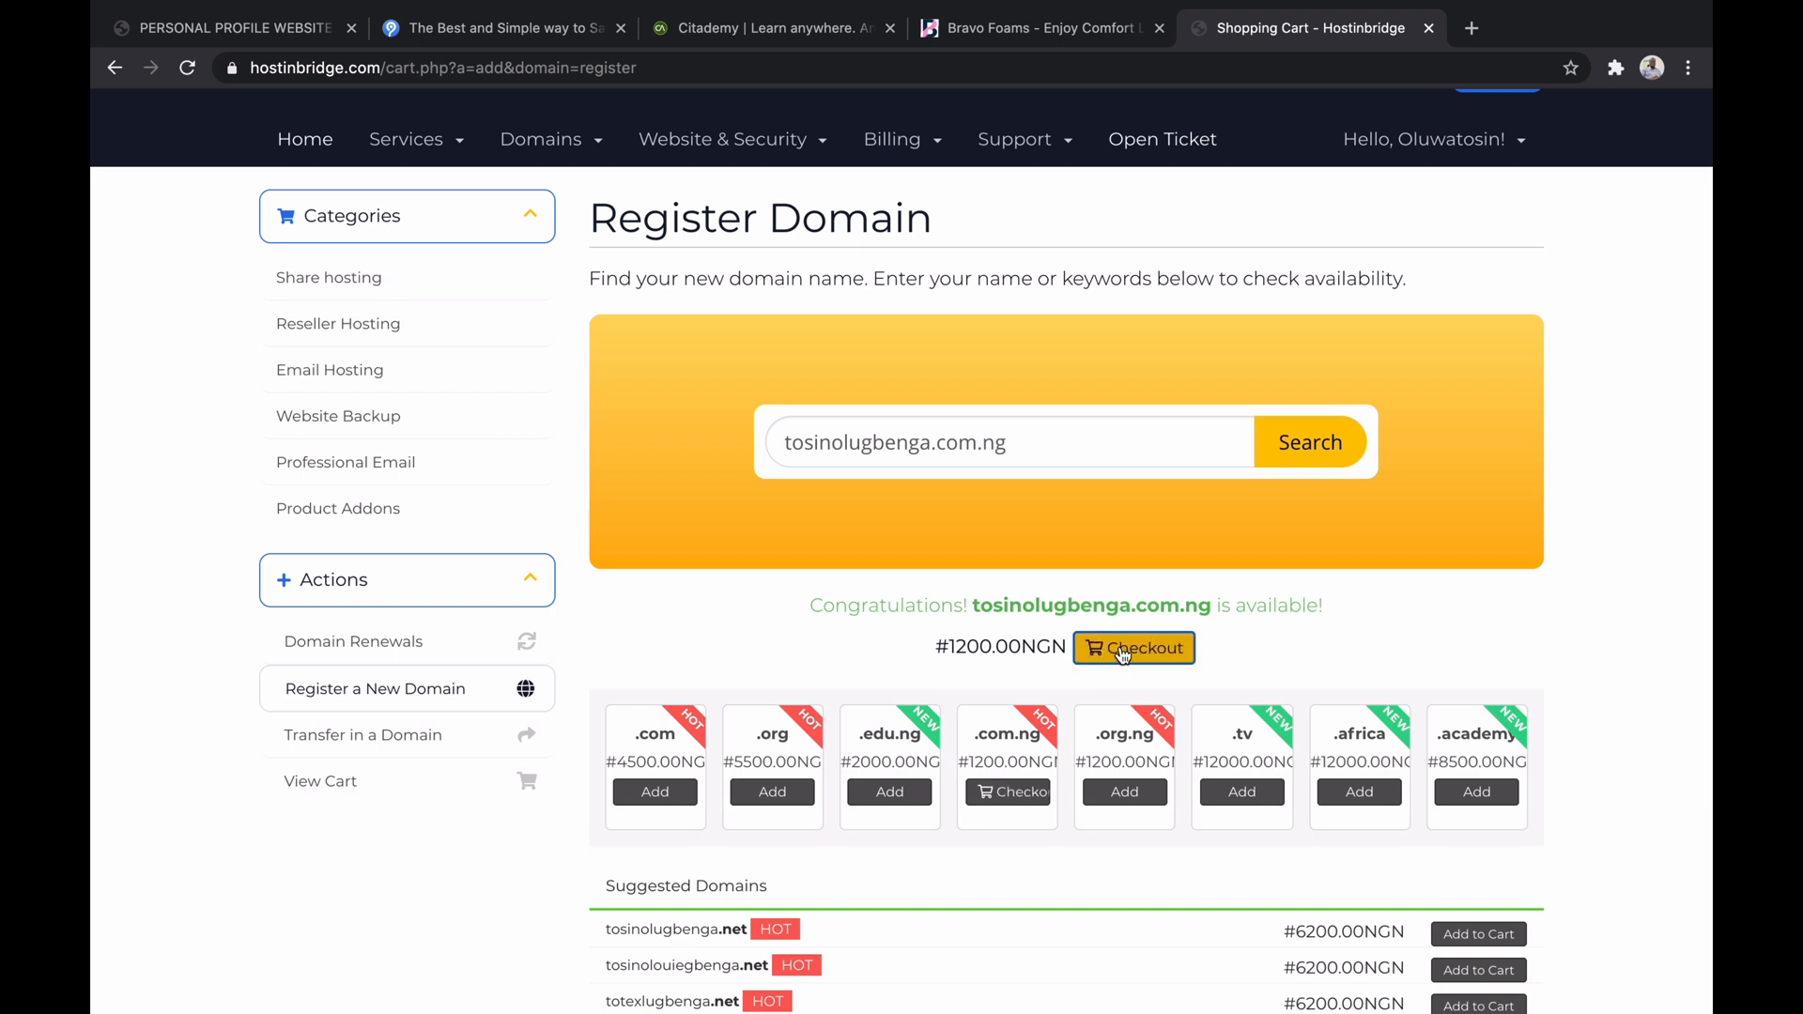
scroll(1148, 850, down, 2)
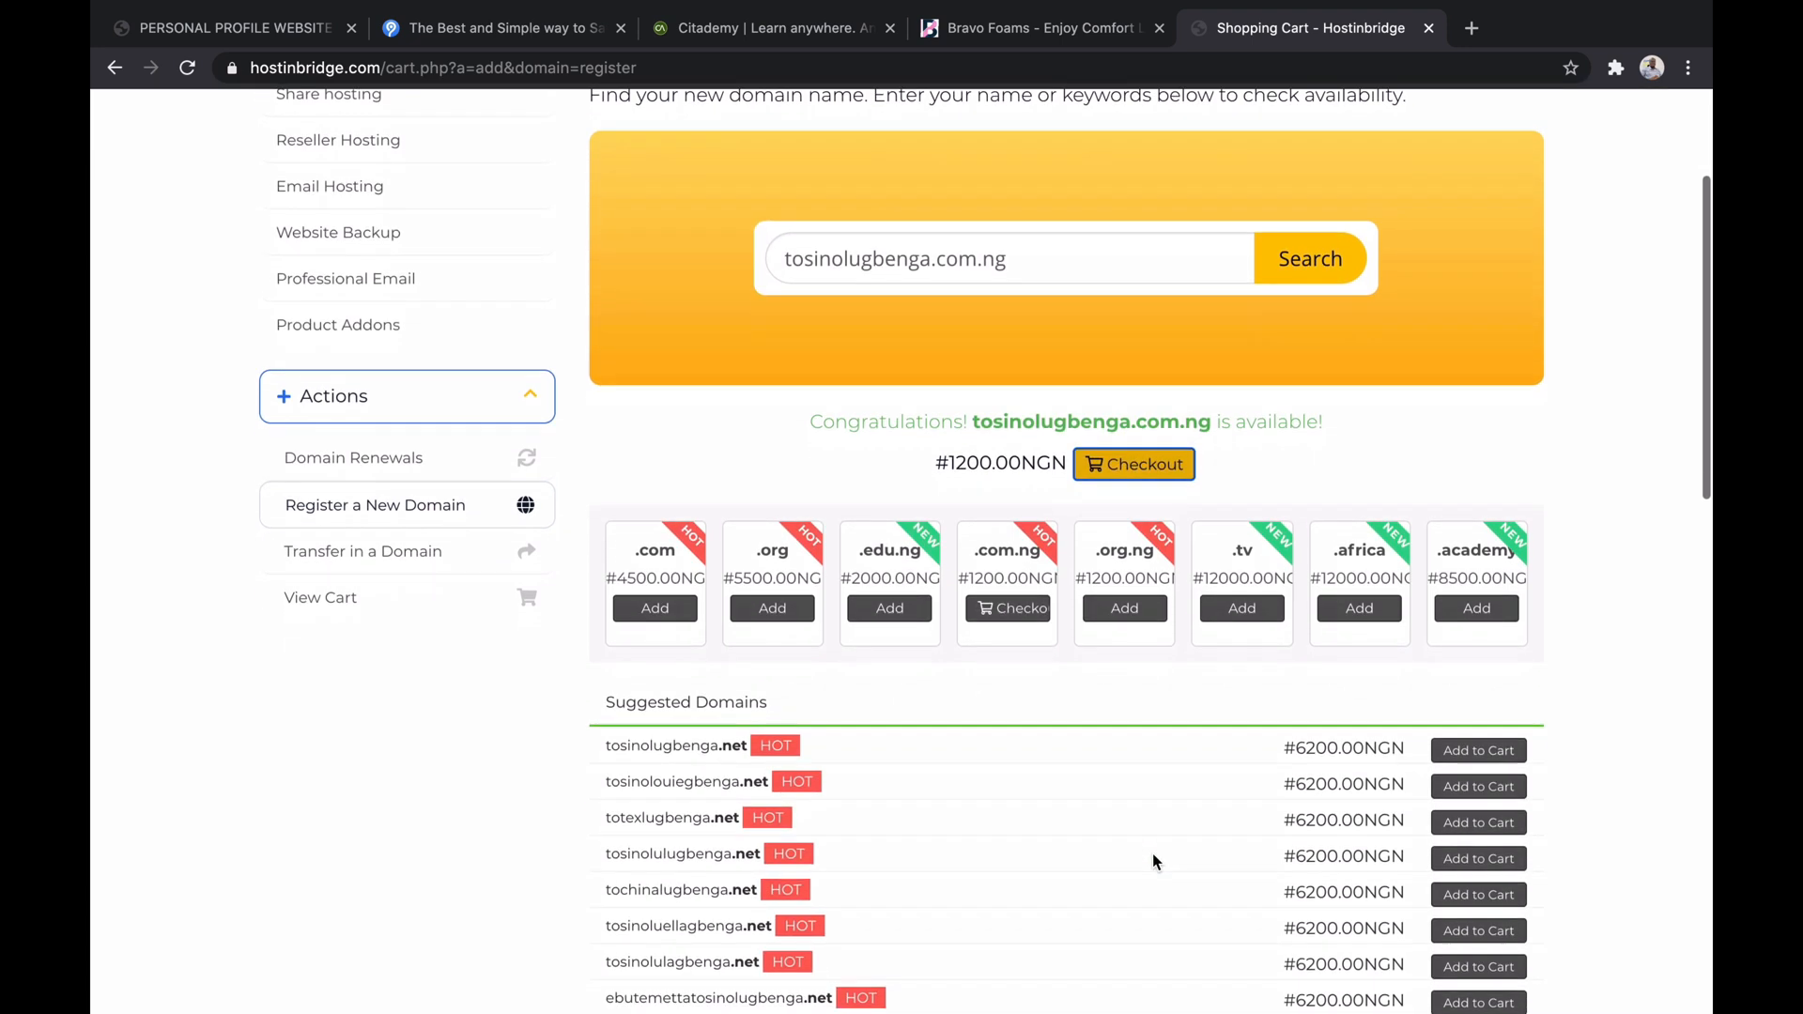
scroll(1152, 853, up, 2)
click(1143, 664)
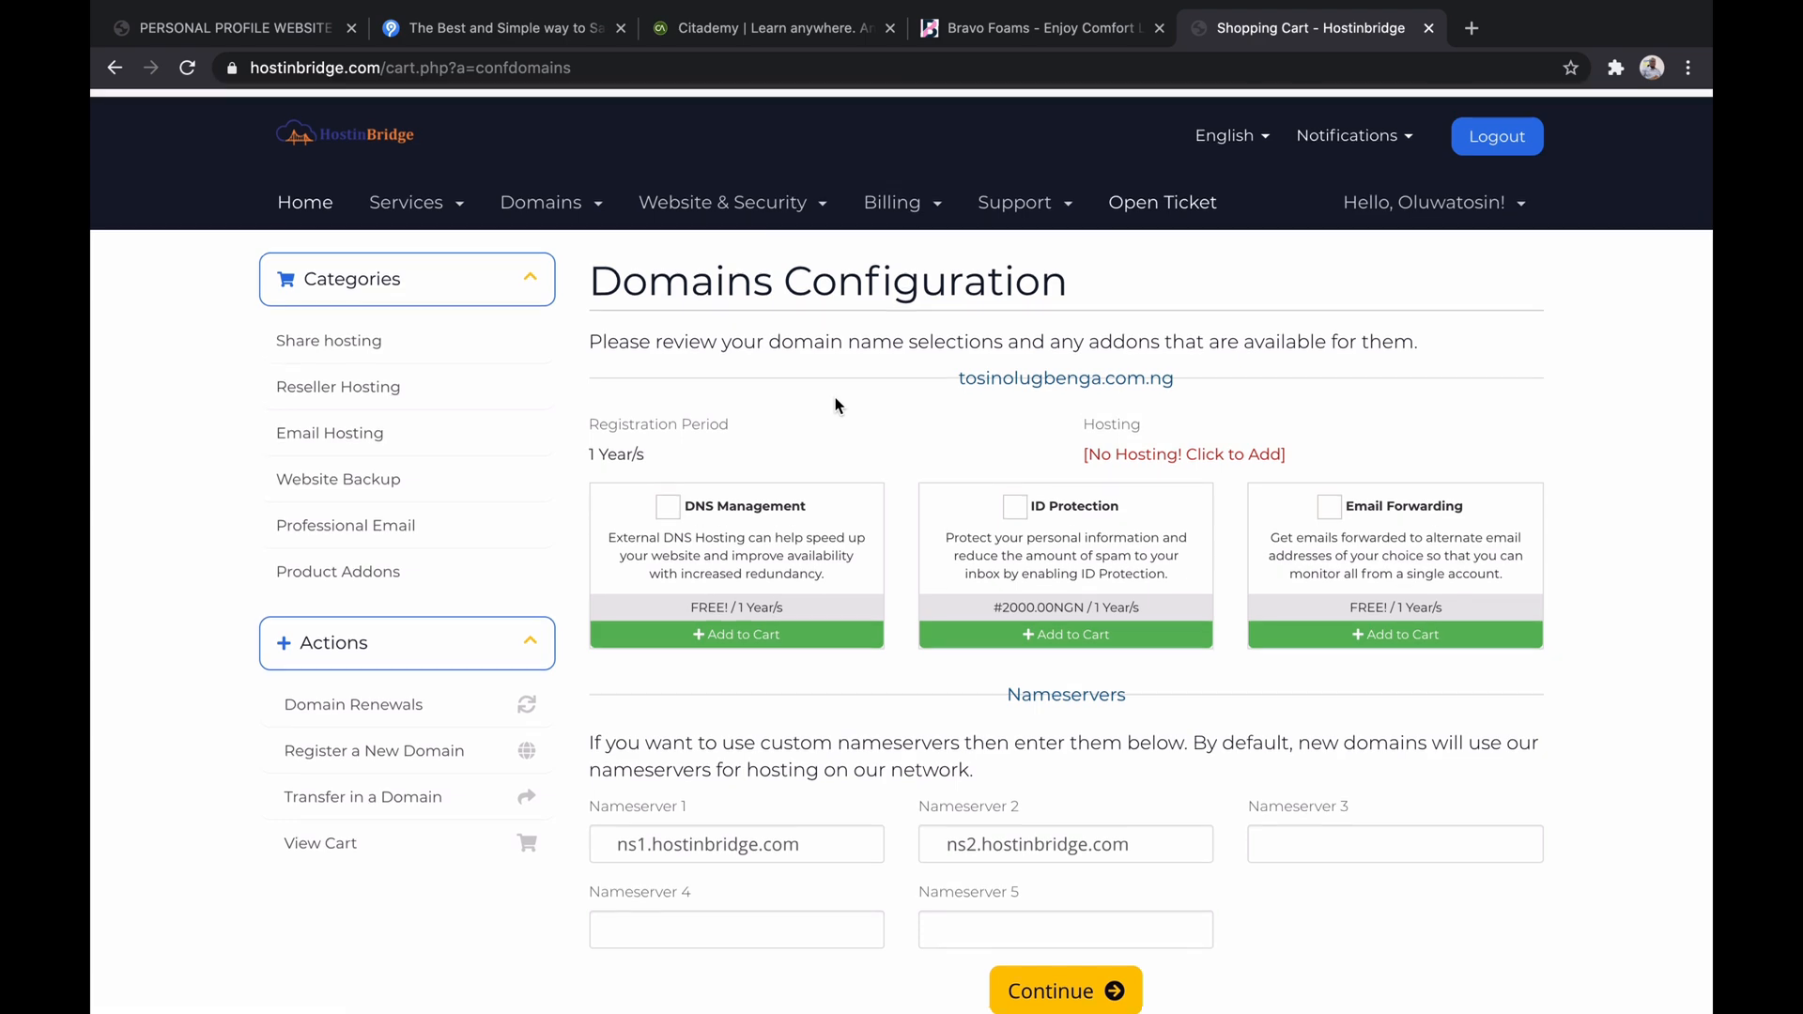
- Review the domain's add-ons and nameservers, choose to add hosting to the domain and look over the shared hosting plans
scroll(835, 405, down, 5)
scroll(836, 405, down, 2)
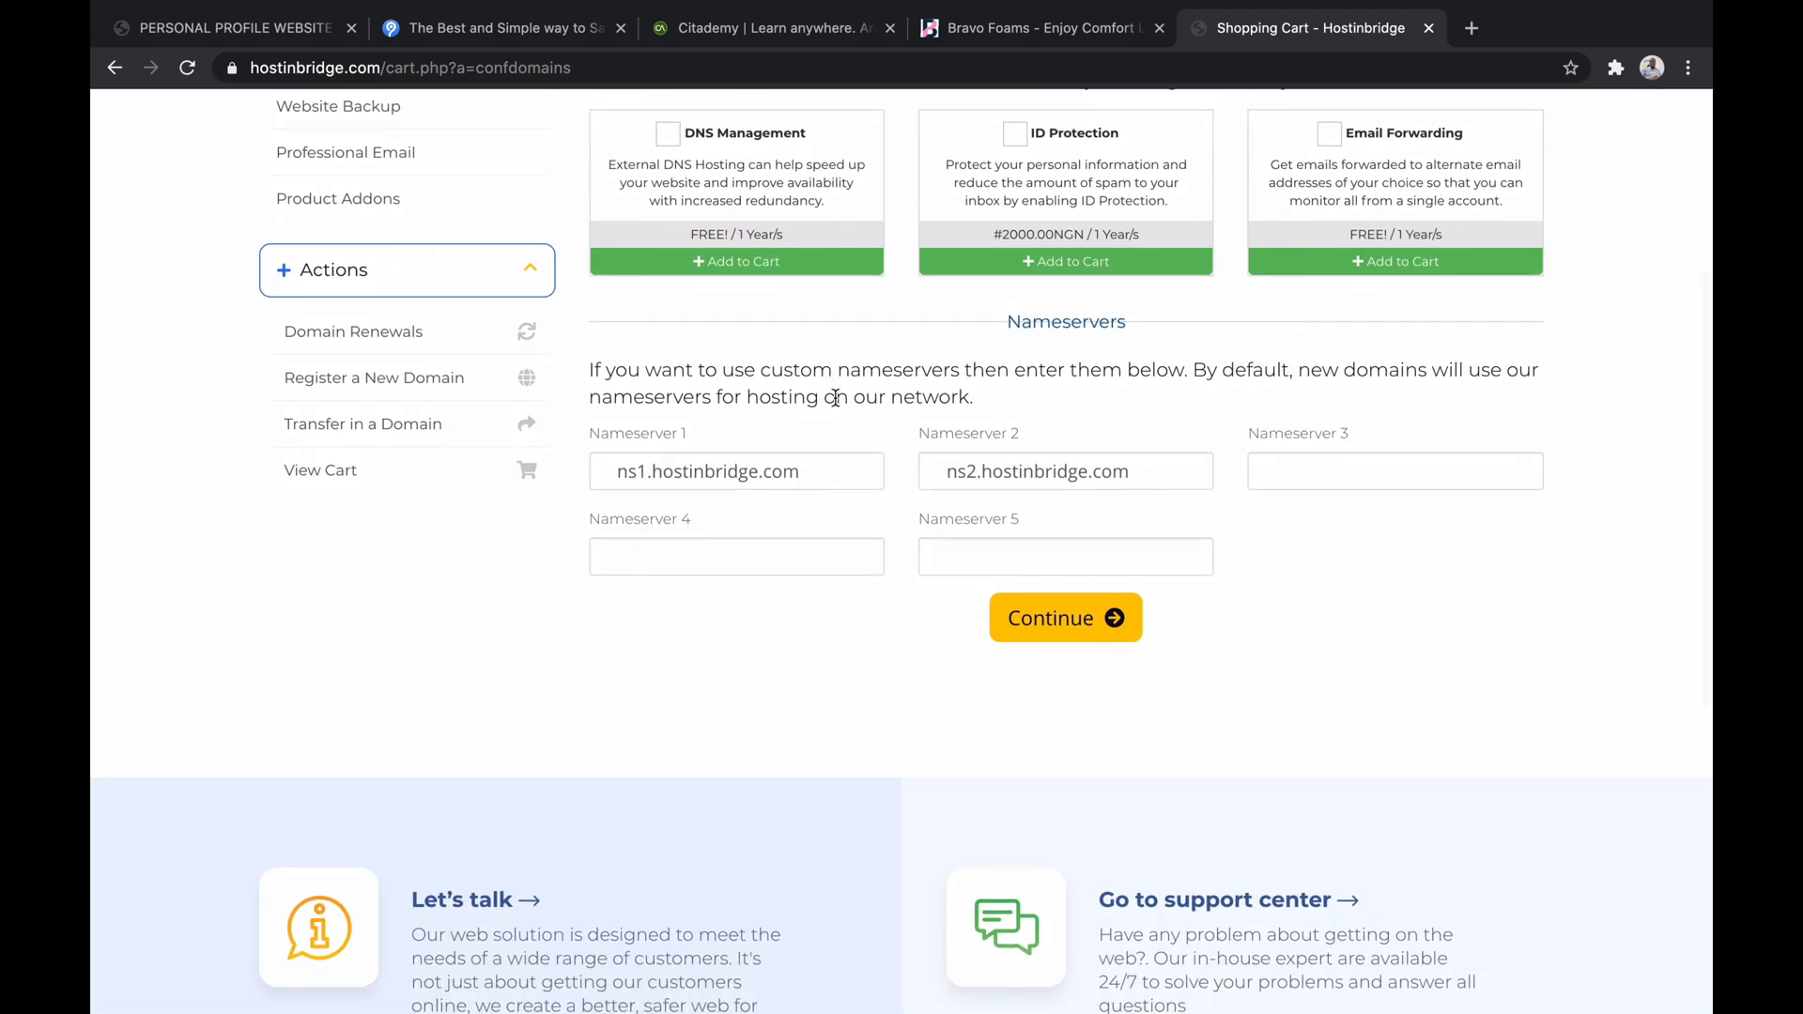
scroll(836, 400, up, 2)
scroll(836, 398, up, 5)
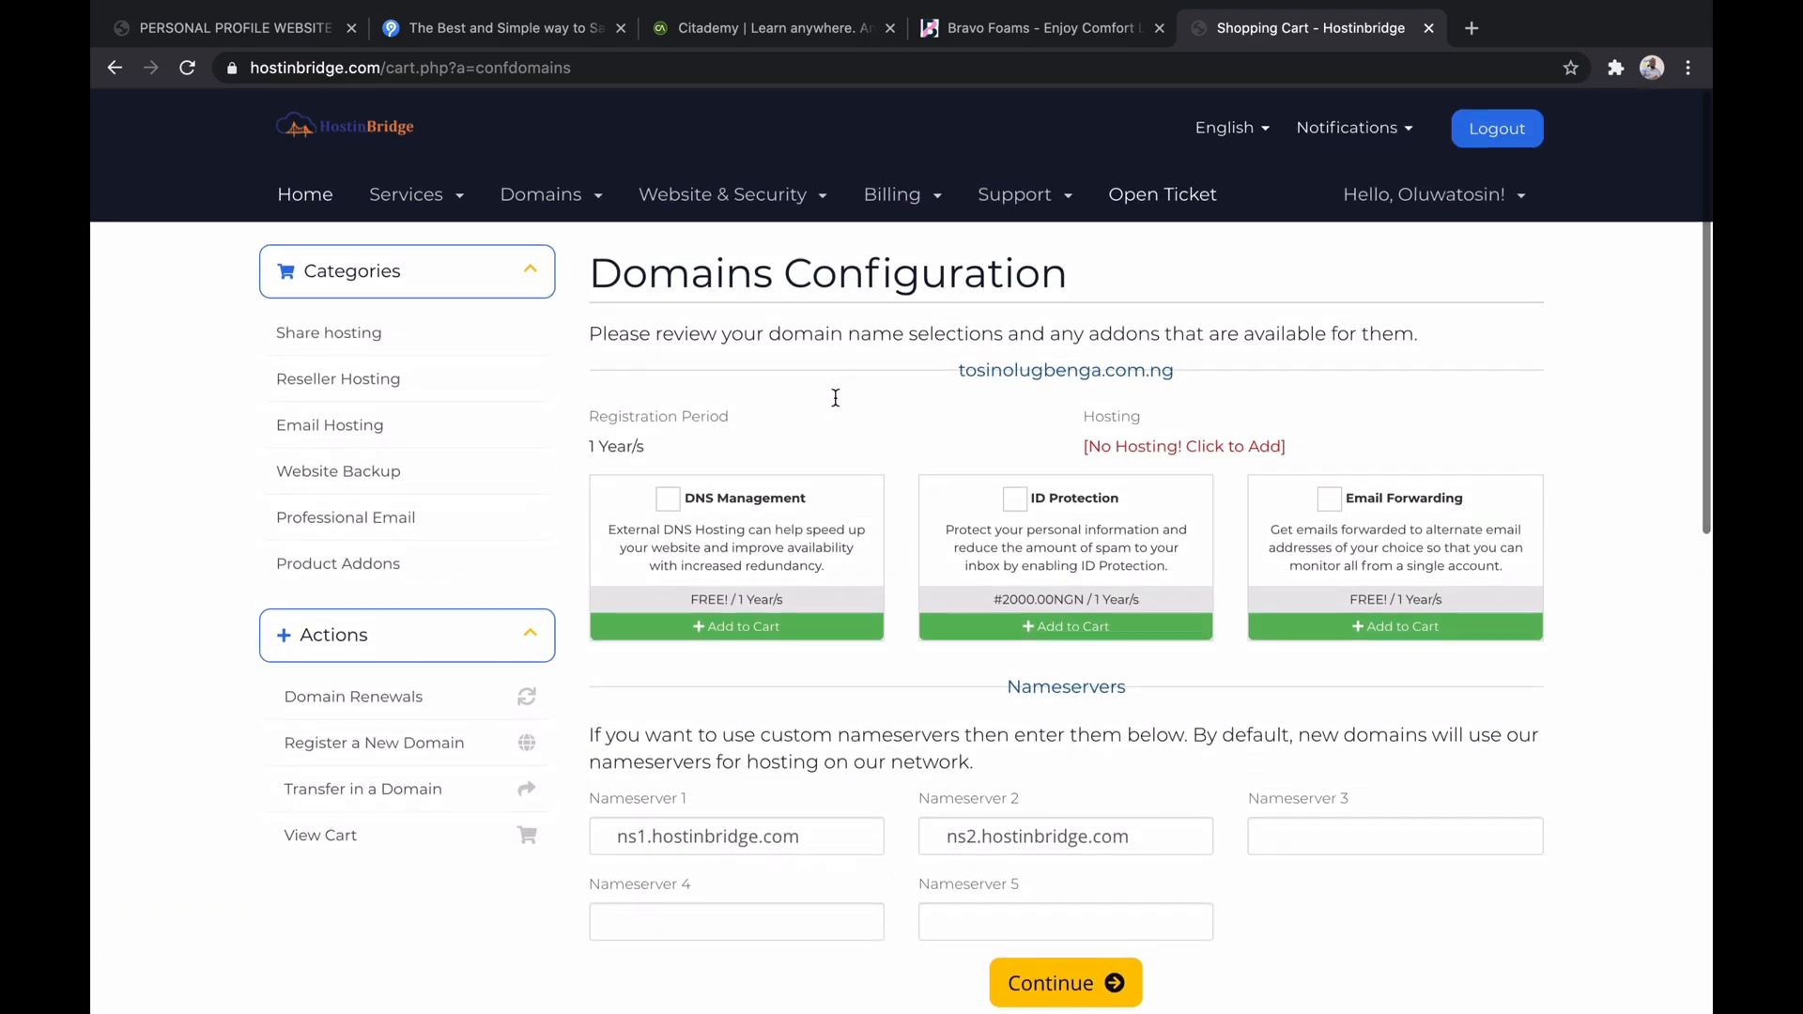
click(1137, 449)
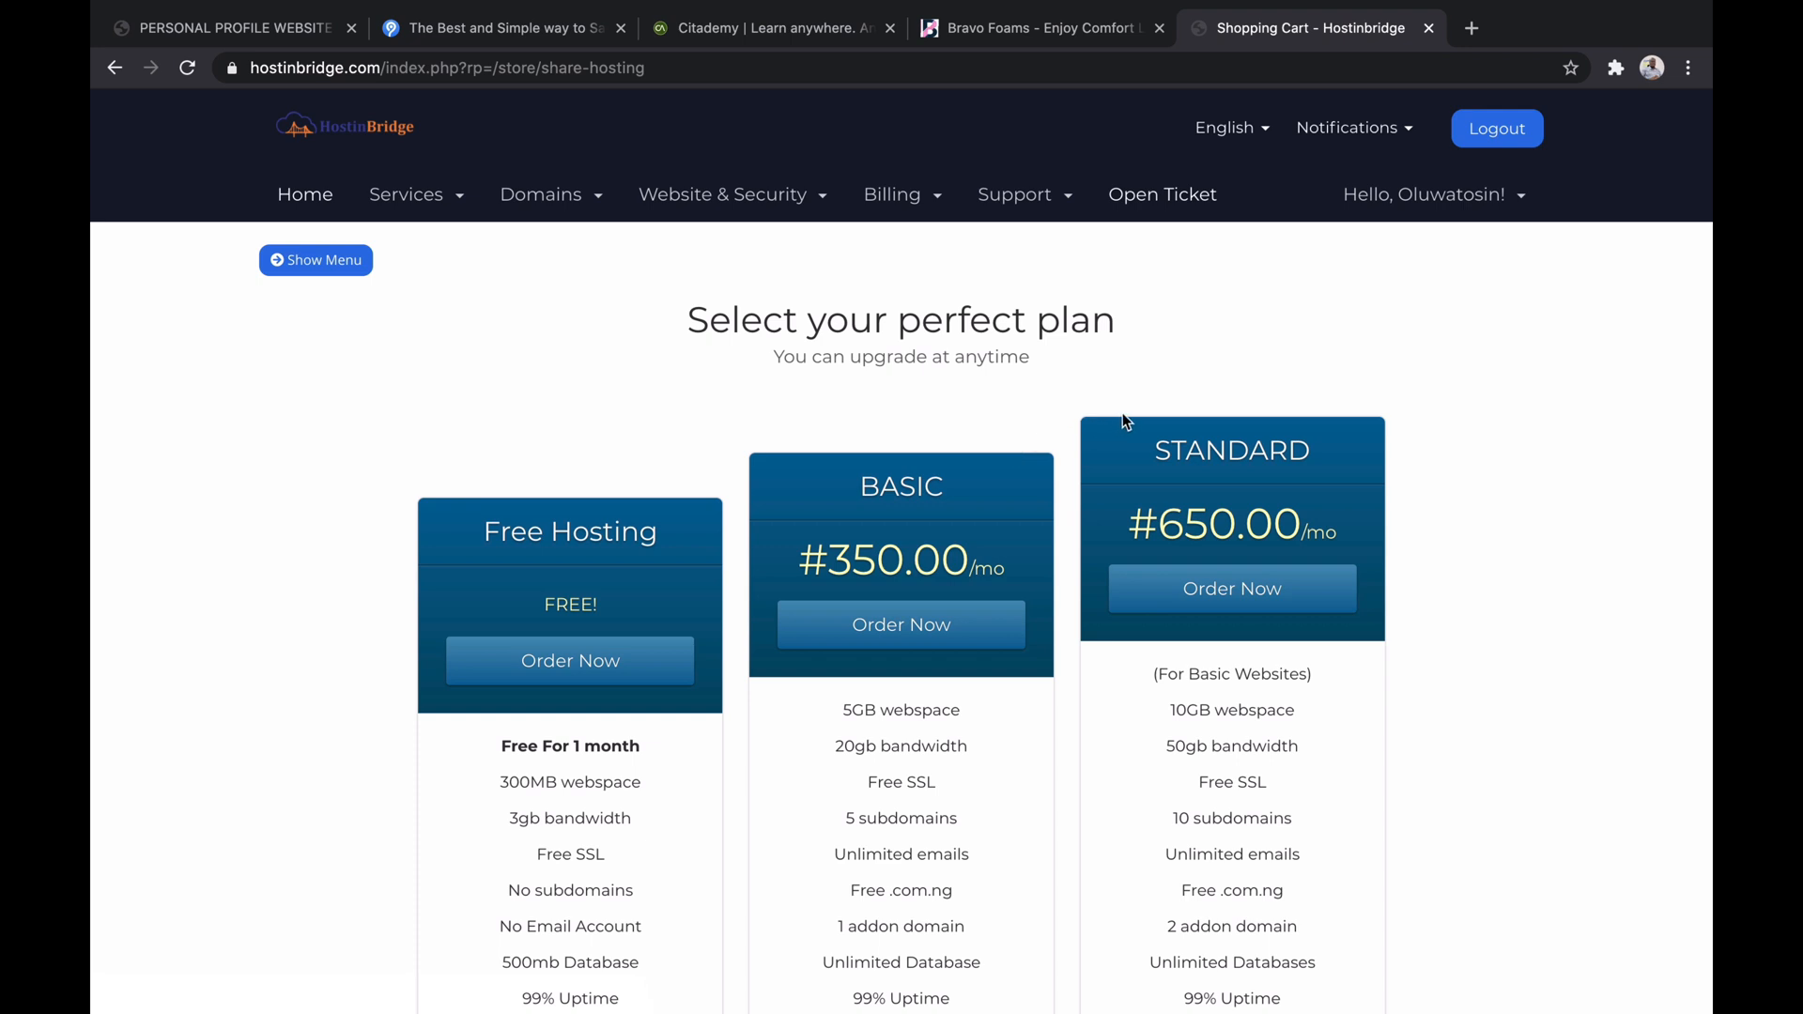
scroll(603, 786, down, 3)
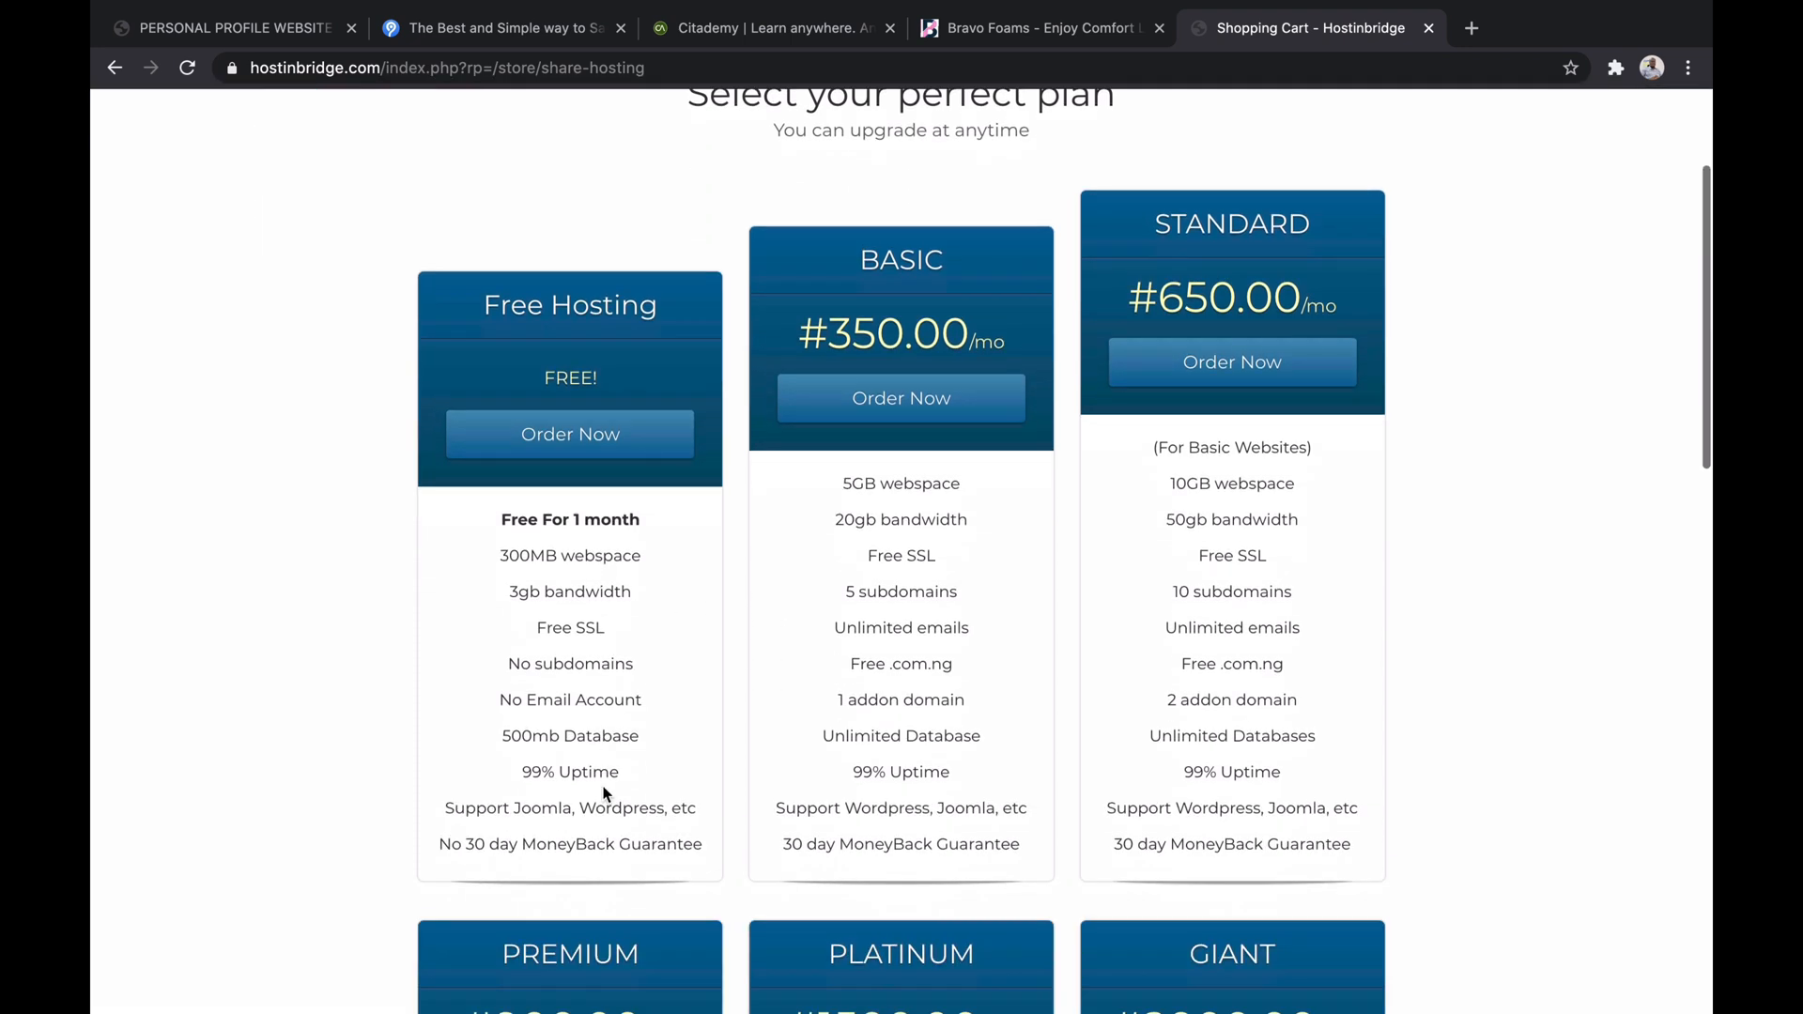
- Switch to Finder, check the size of the mix-starter folder in its info window and return to the hosting plans in the browser
scroll(603, 789, up, 1)
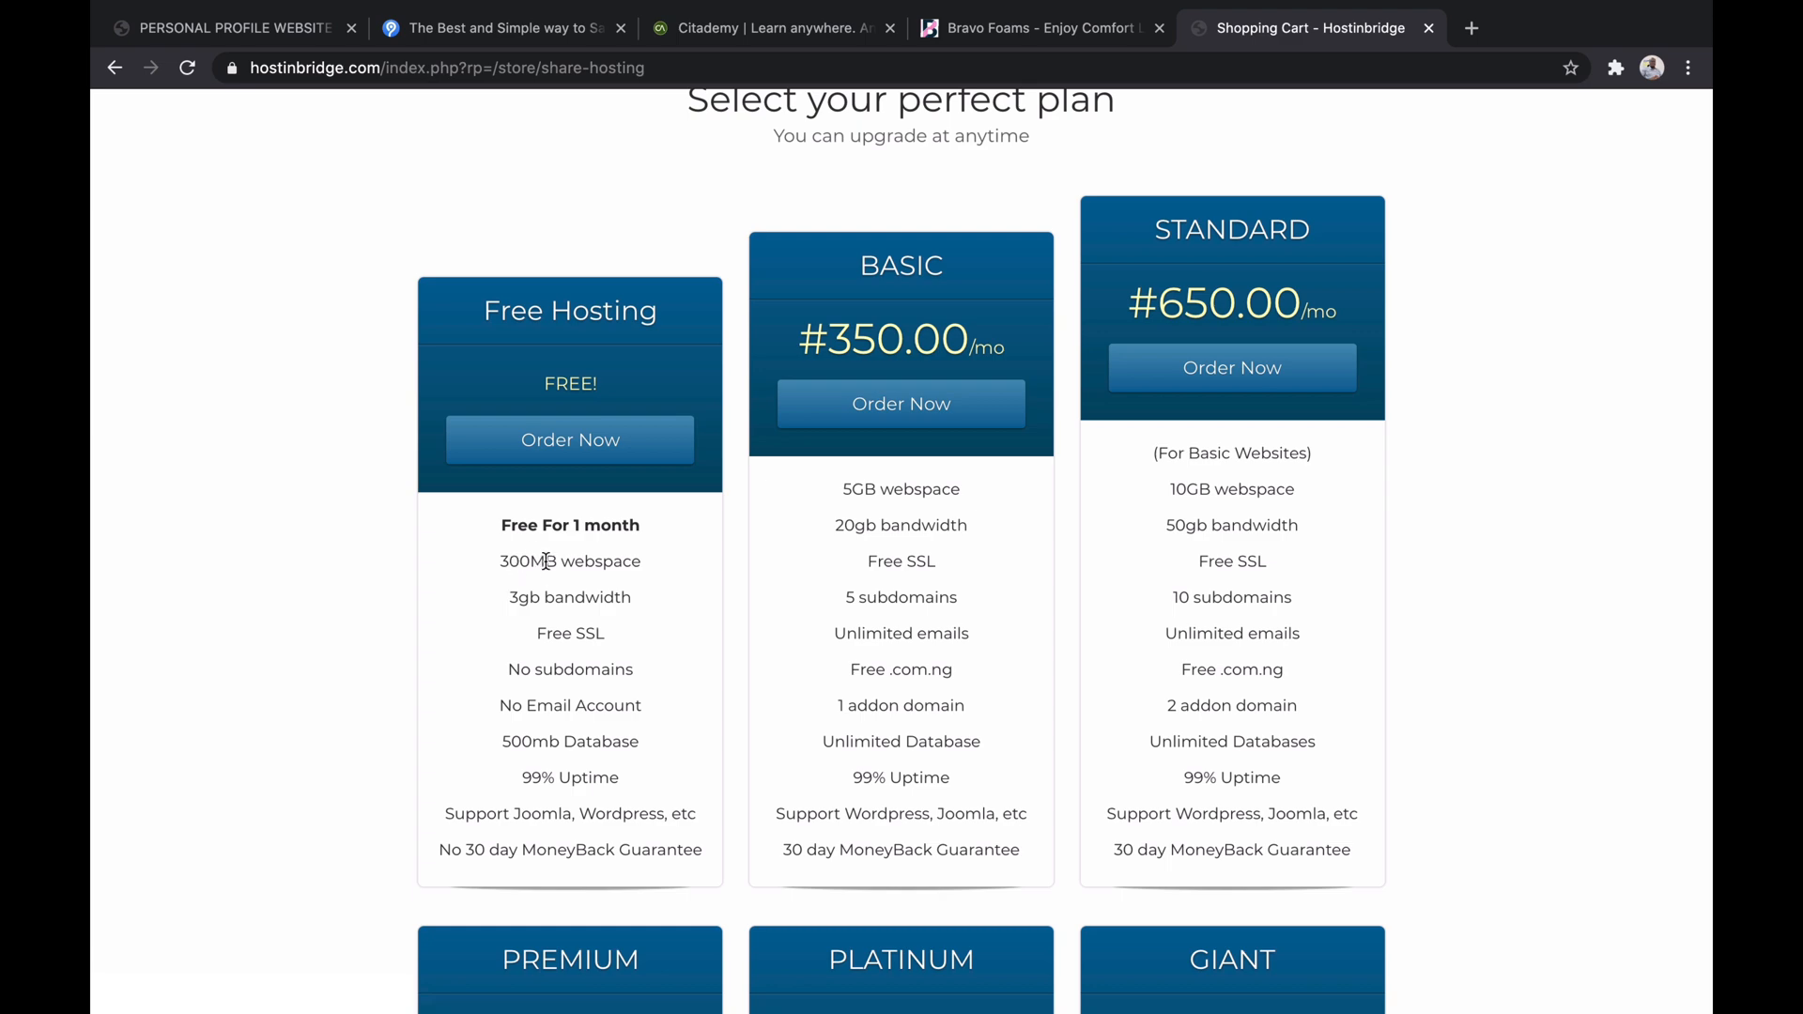
key(ctrl+Left)
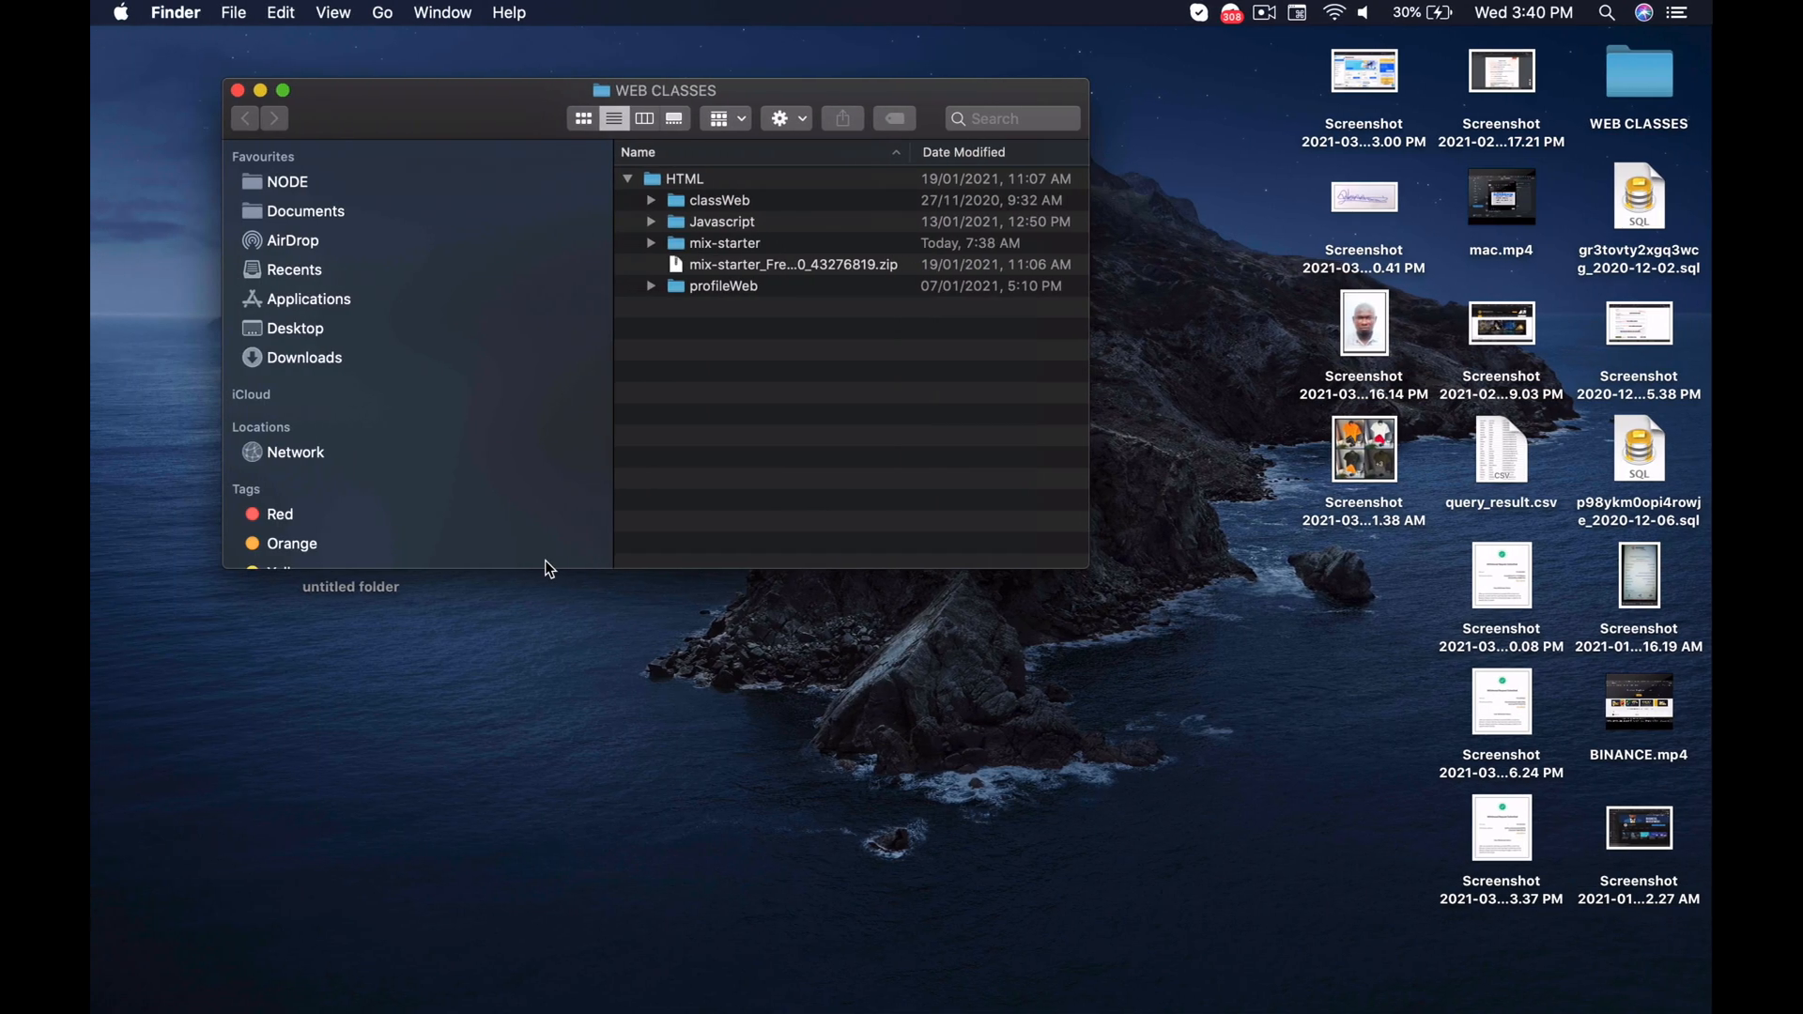
right_click(714, 254)
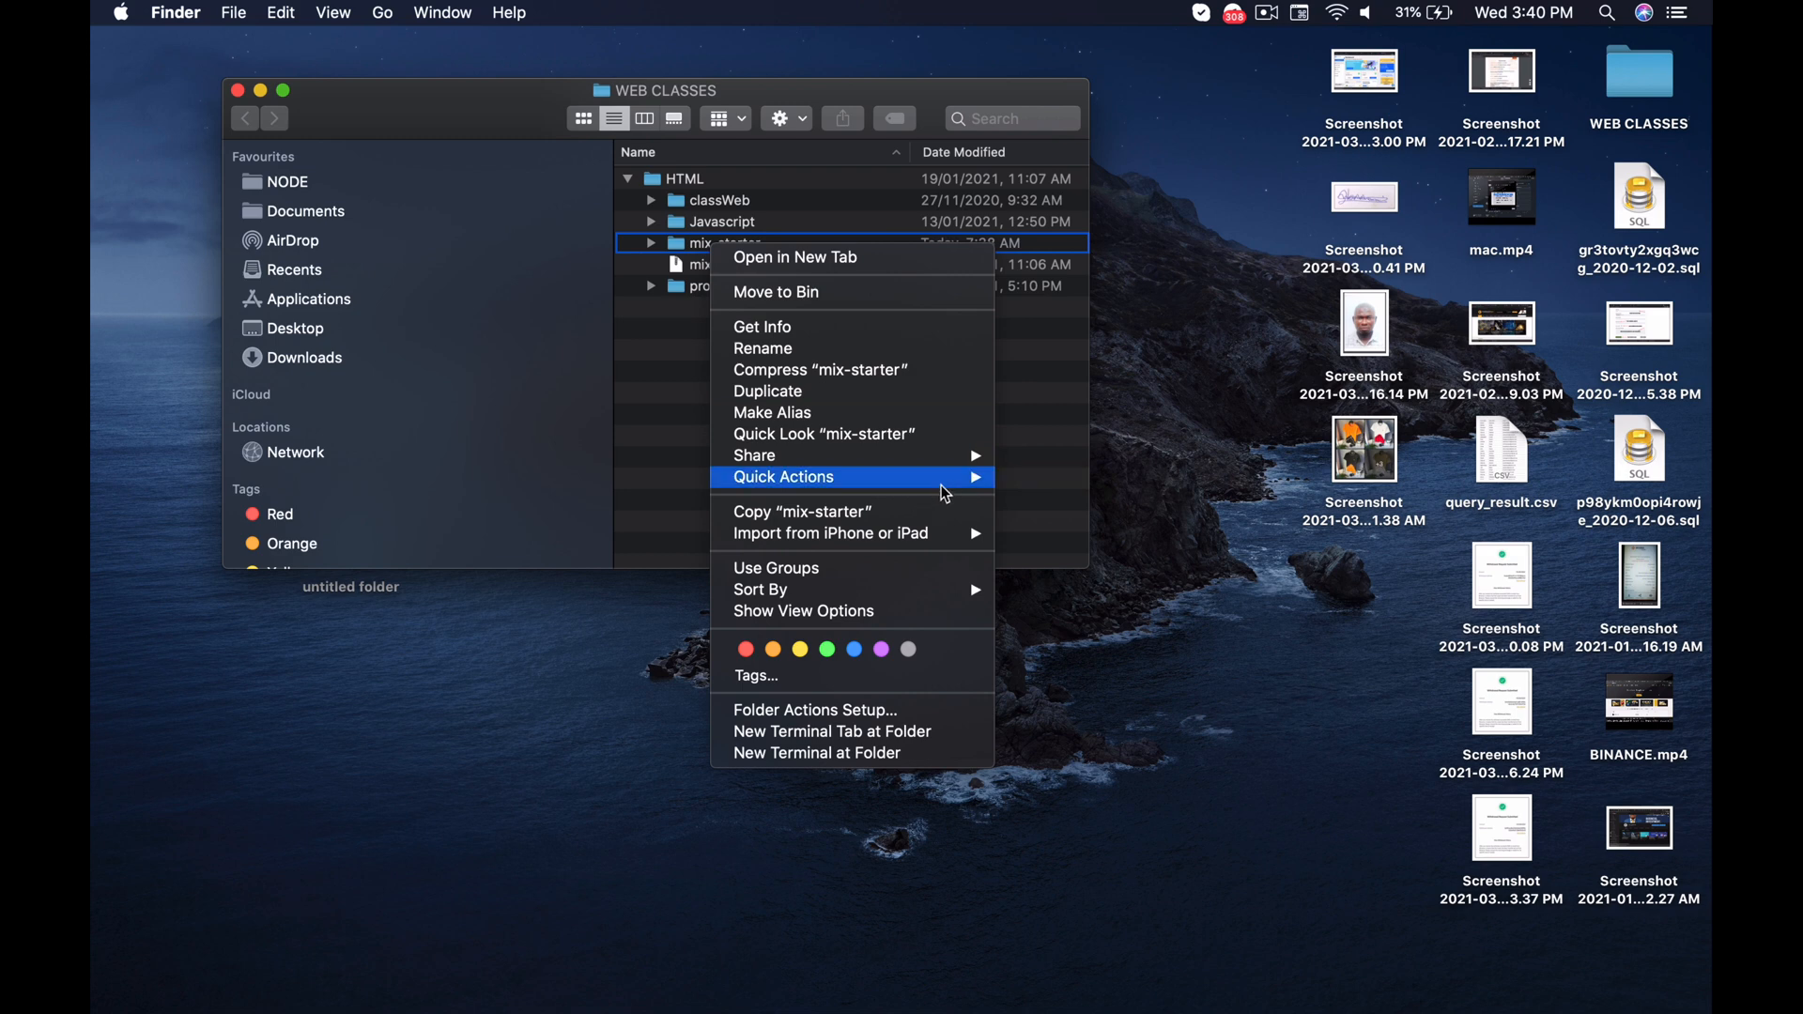
click(859, 327)
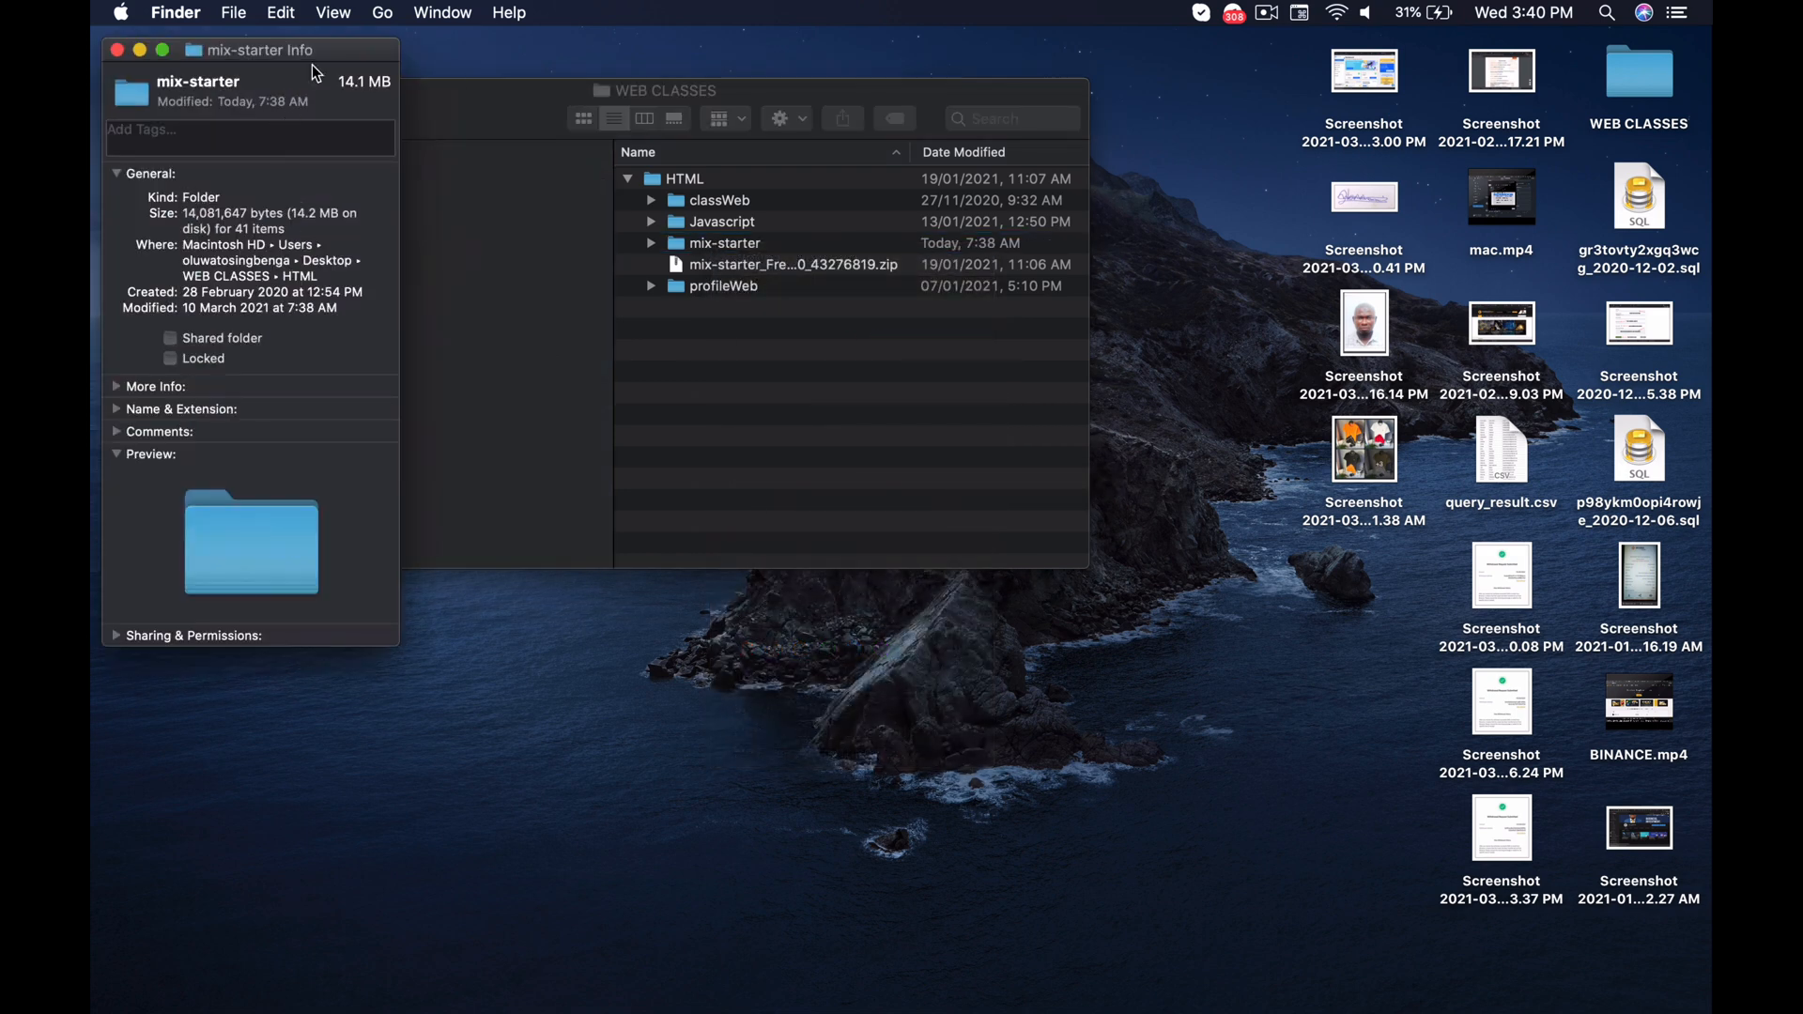
drag(313, 52, 507, 93)
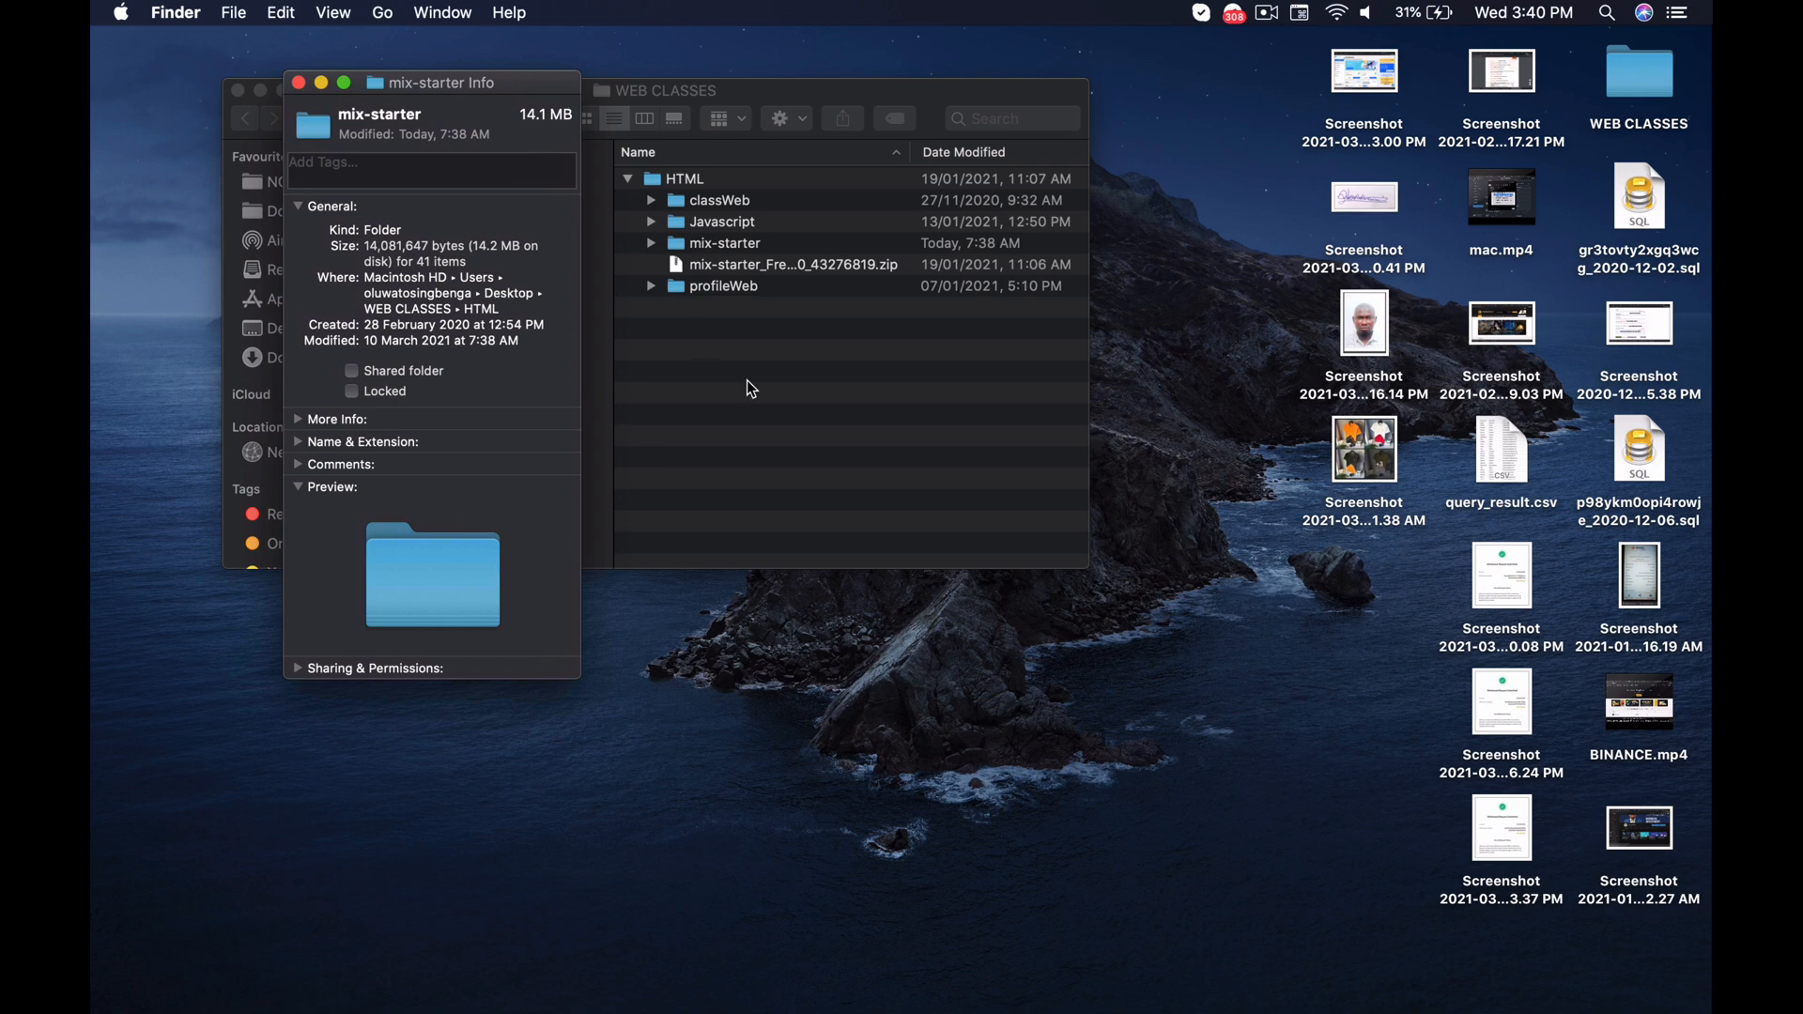
key(ctrl+Right)
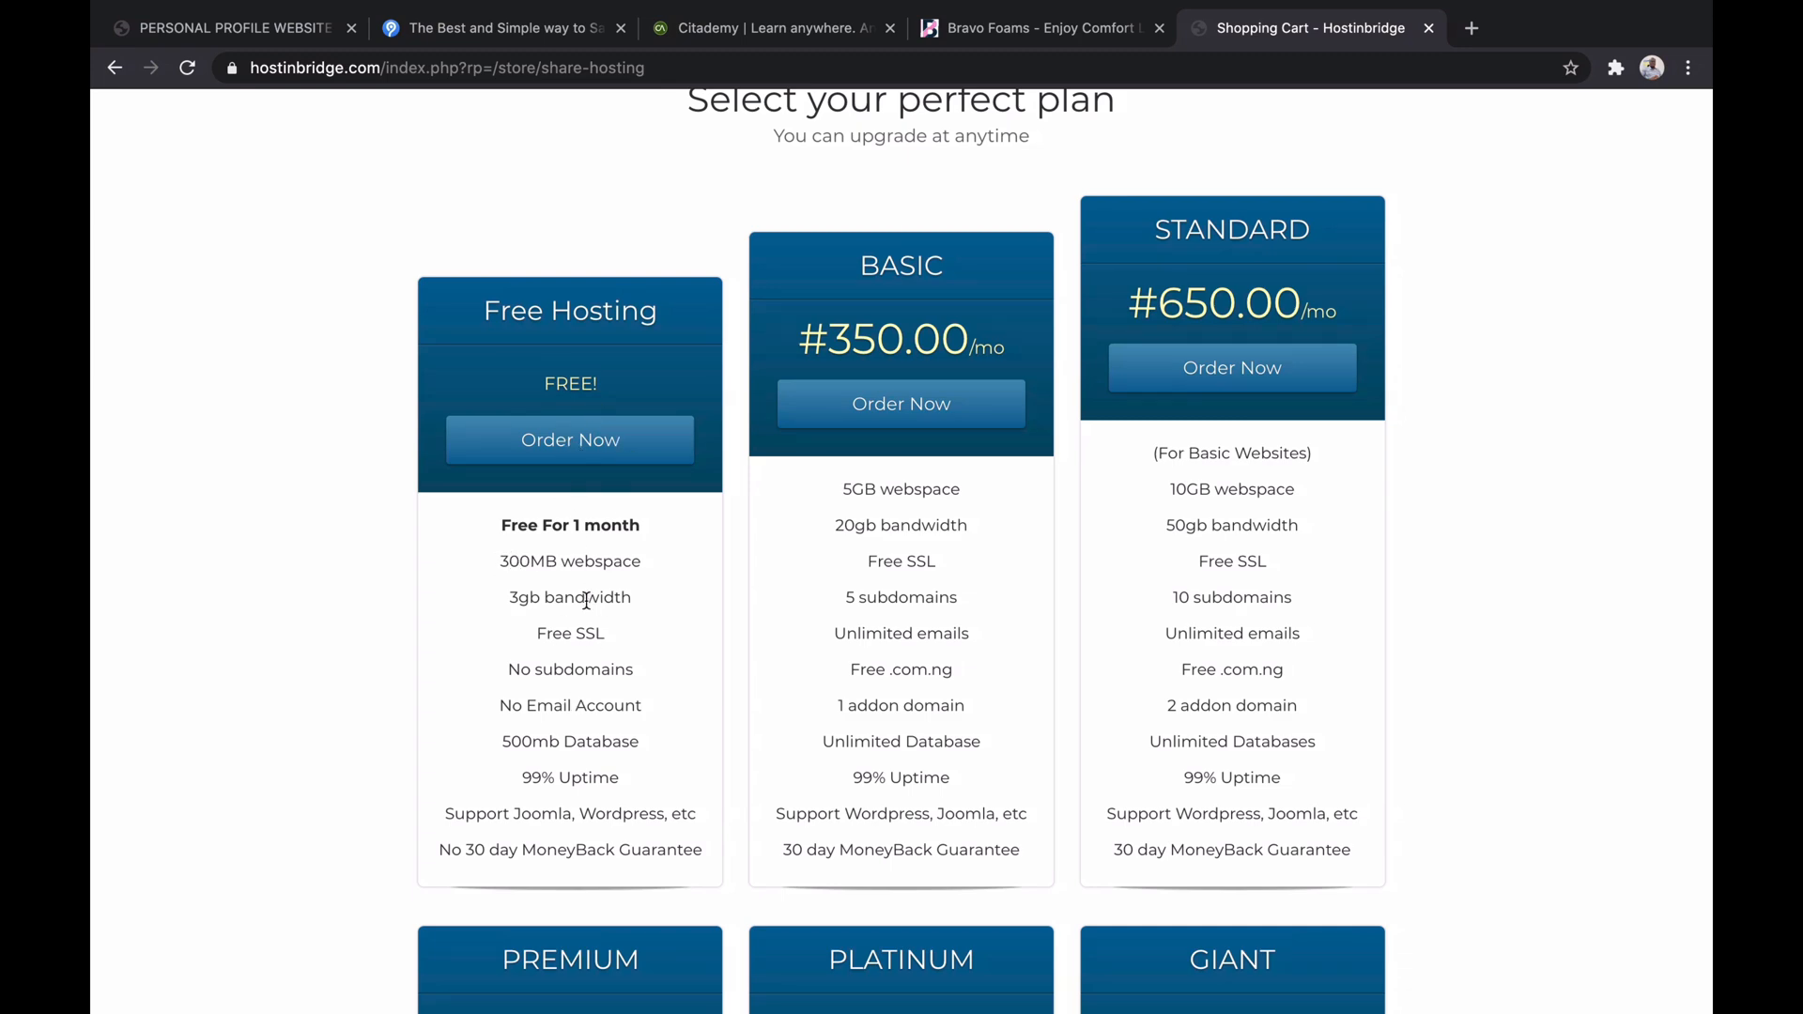
- Switch to Finder, close the mix-starter info, check the size of the whole HTML folder and return to the hosting plans
key(ctrl+Left)
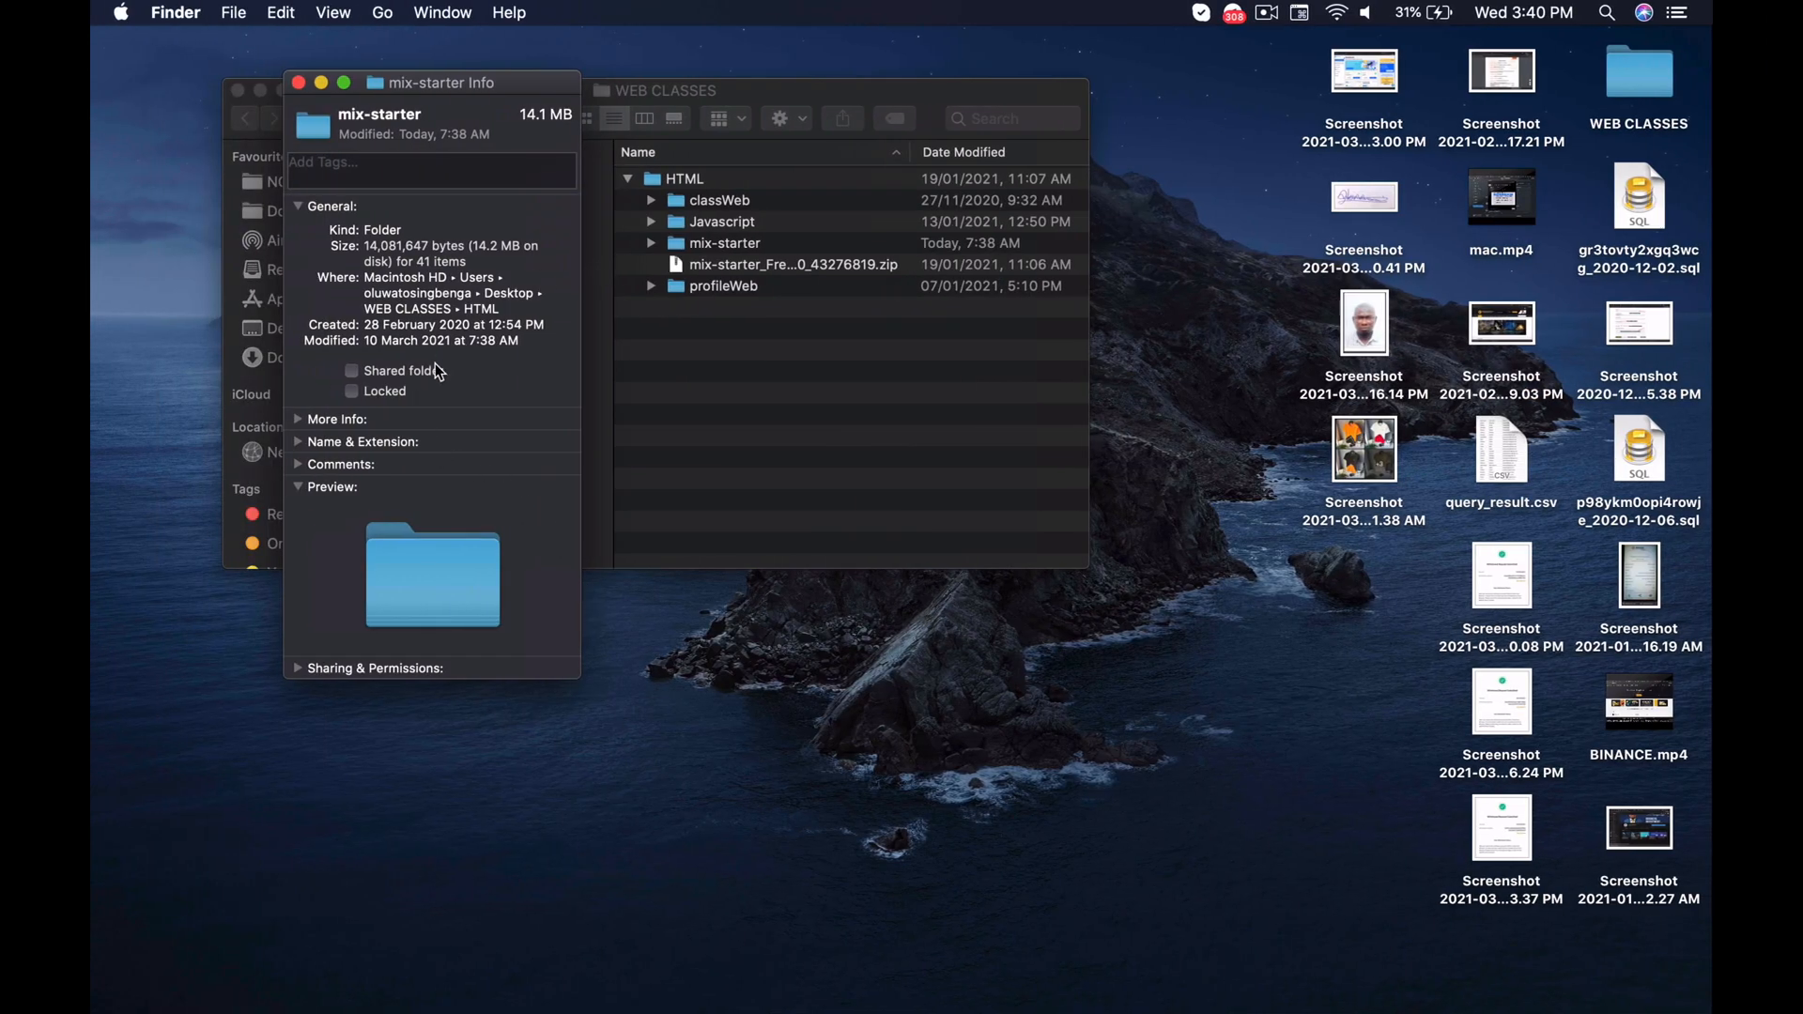
click(298, 83)
click(627, 179)
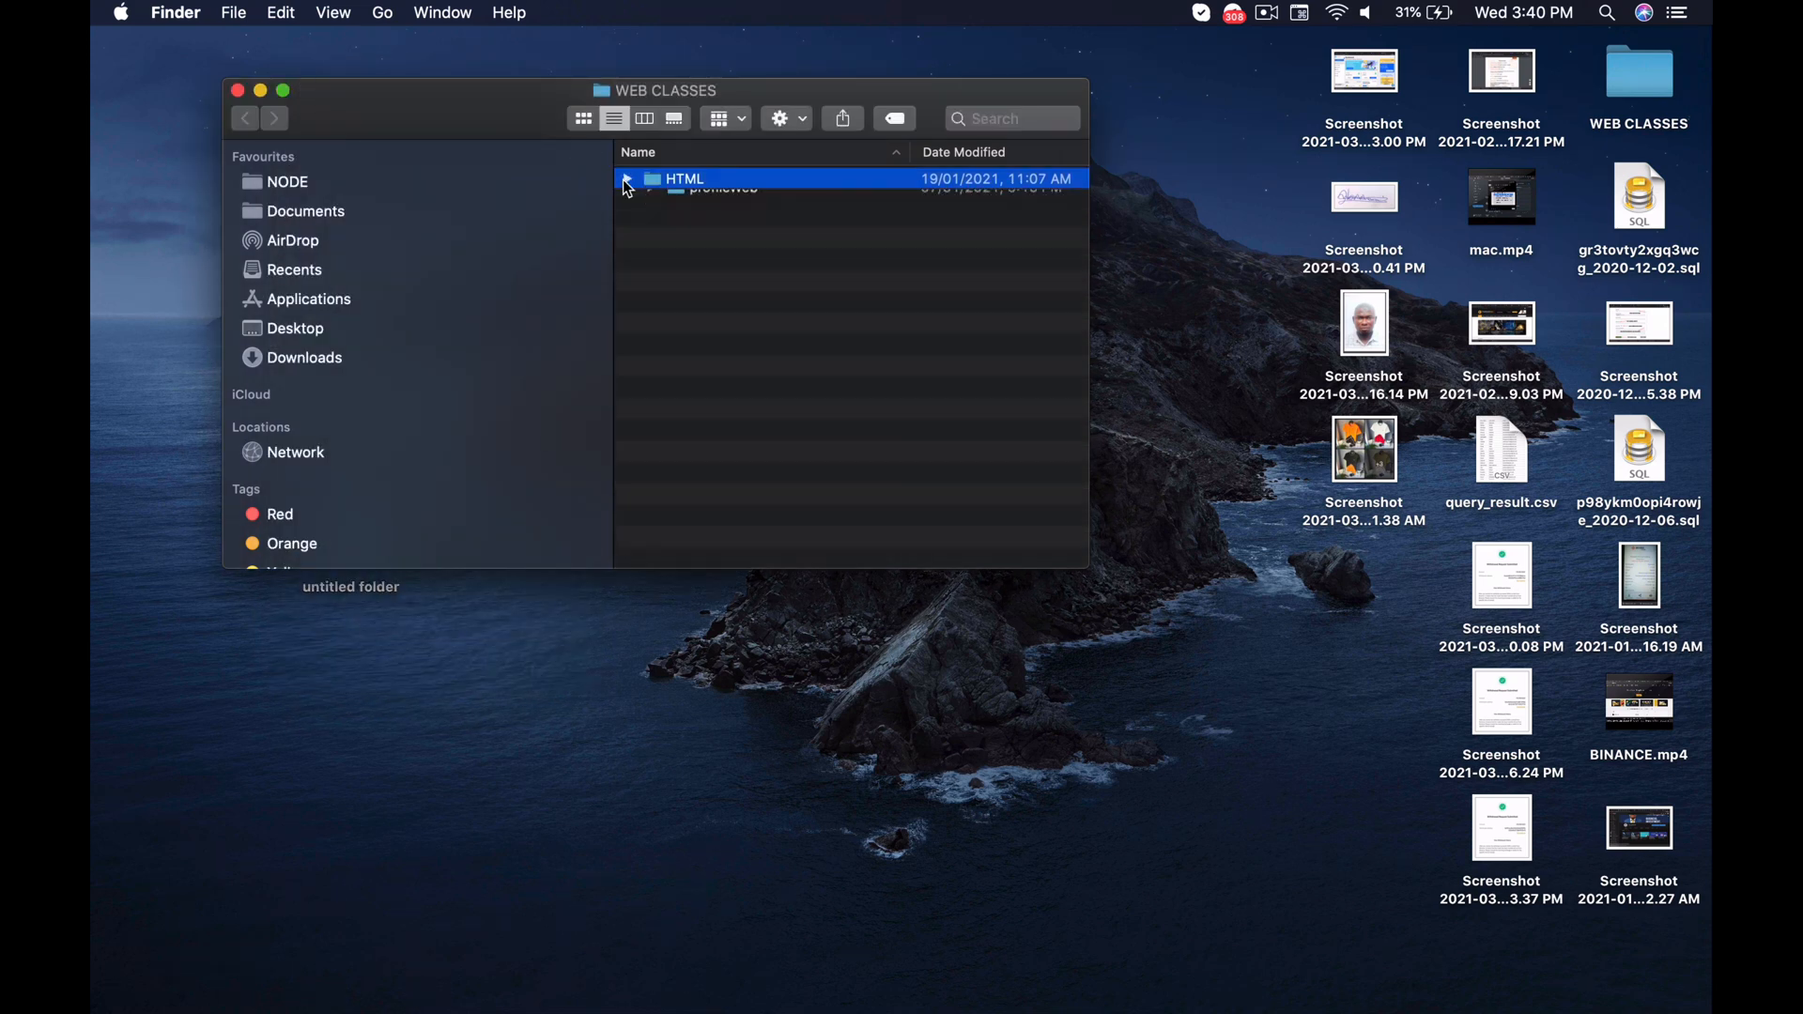
right_click(702, 185)
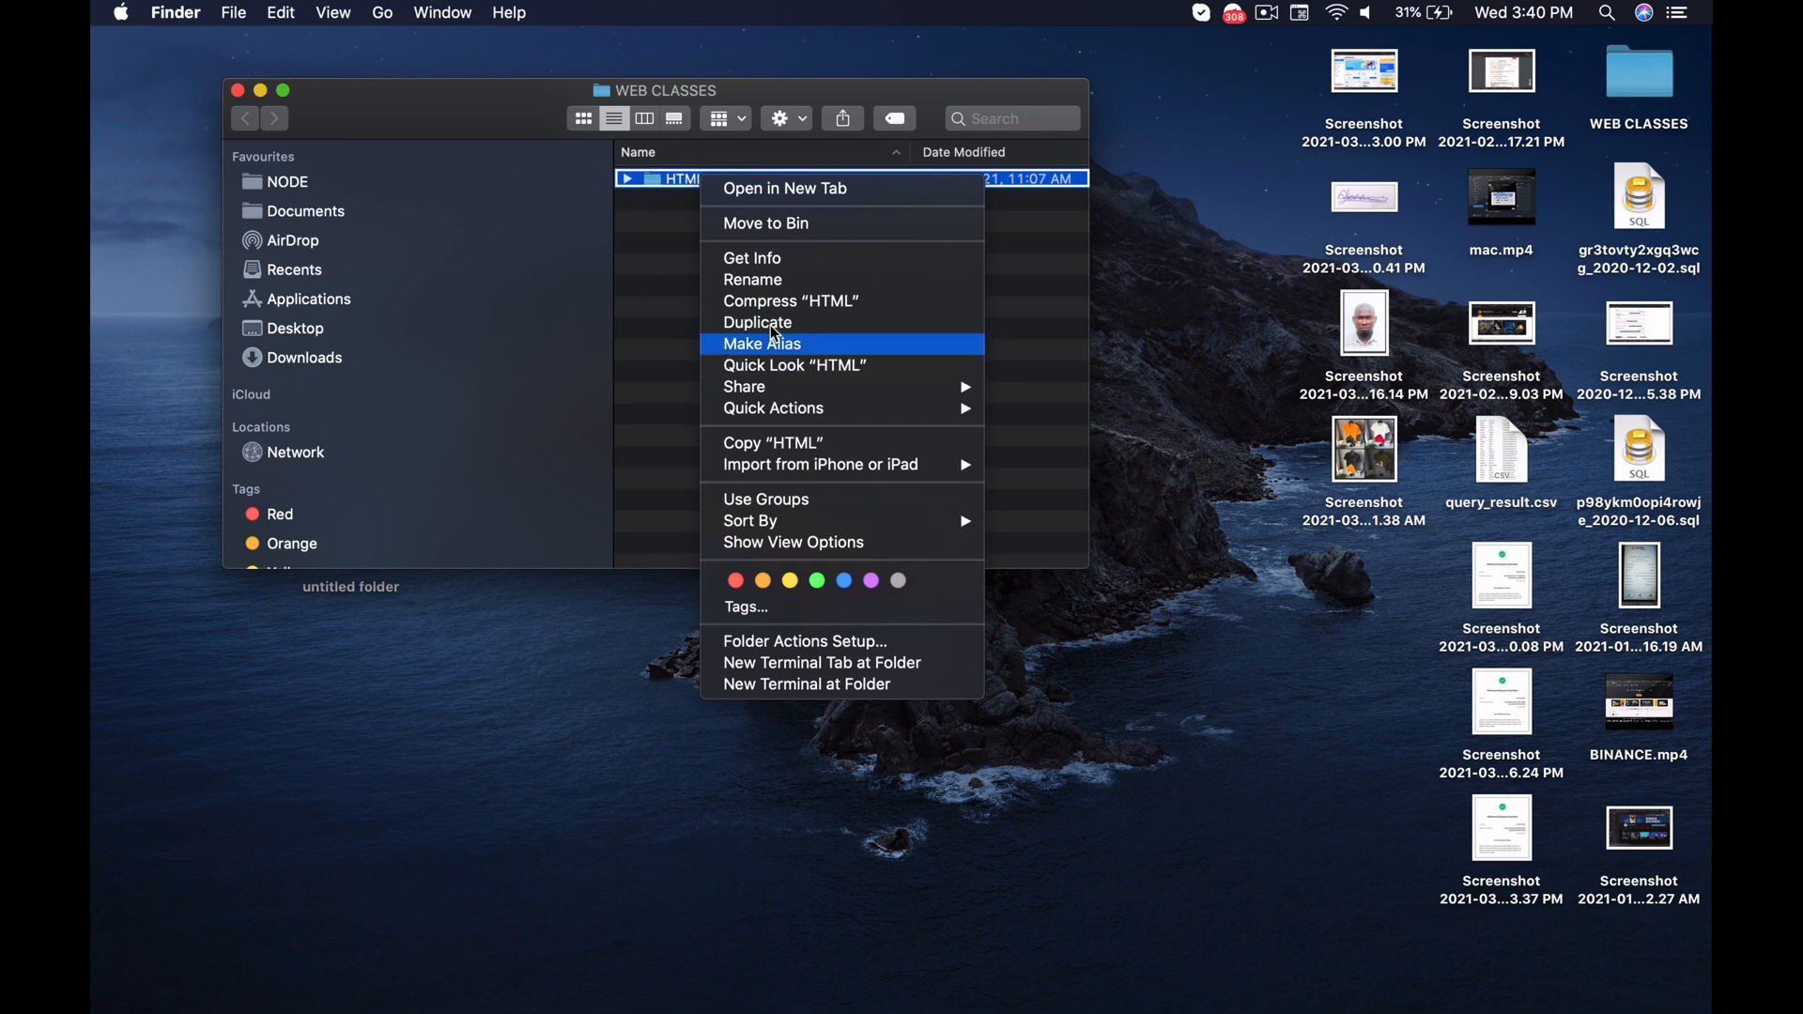
click(841, 263)
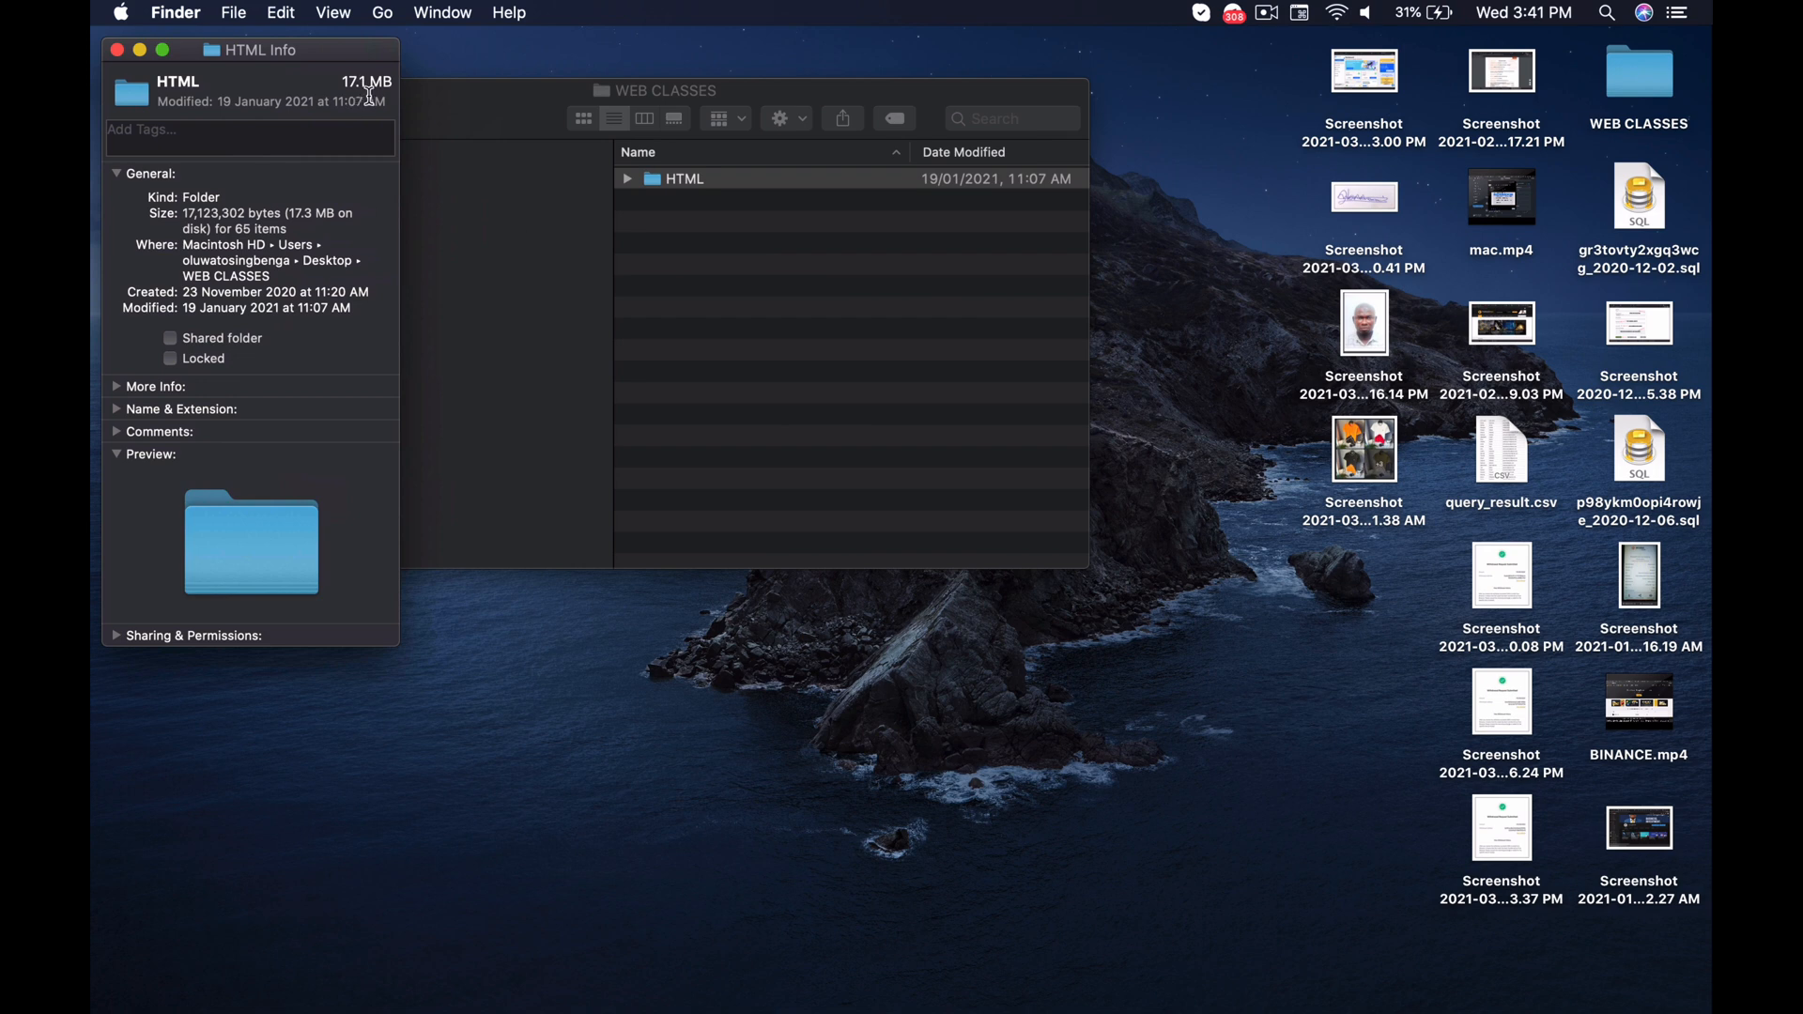
click(116, 52)
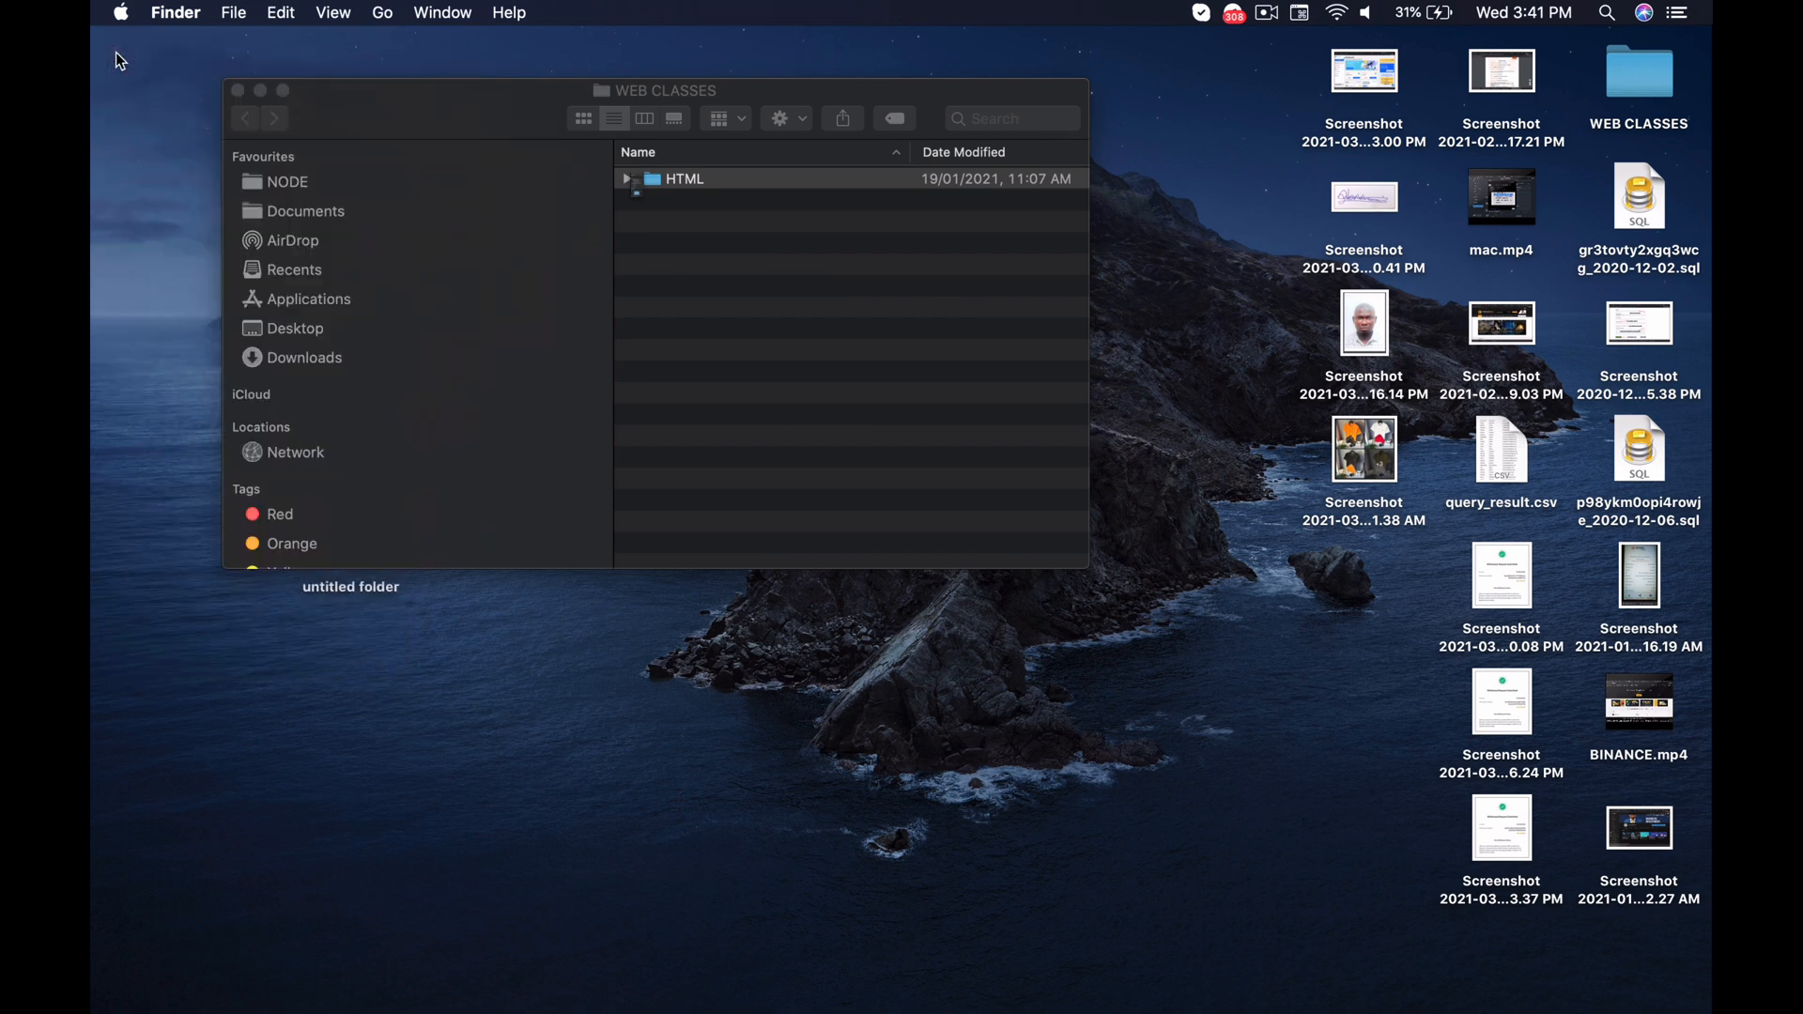
key(ctrl+Right)
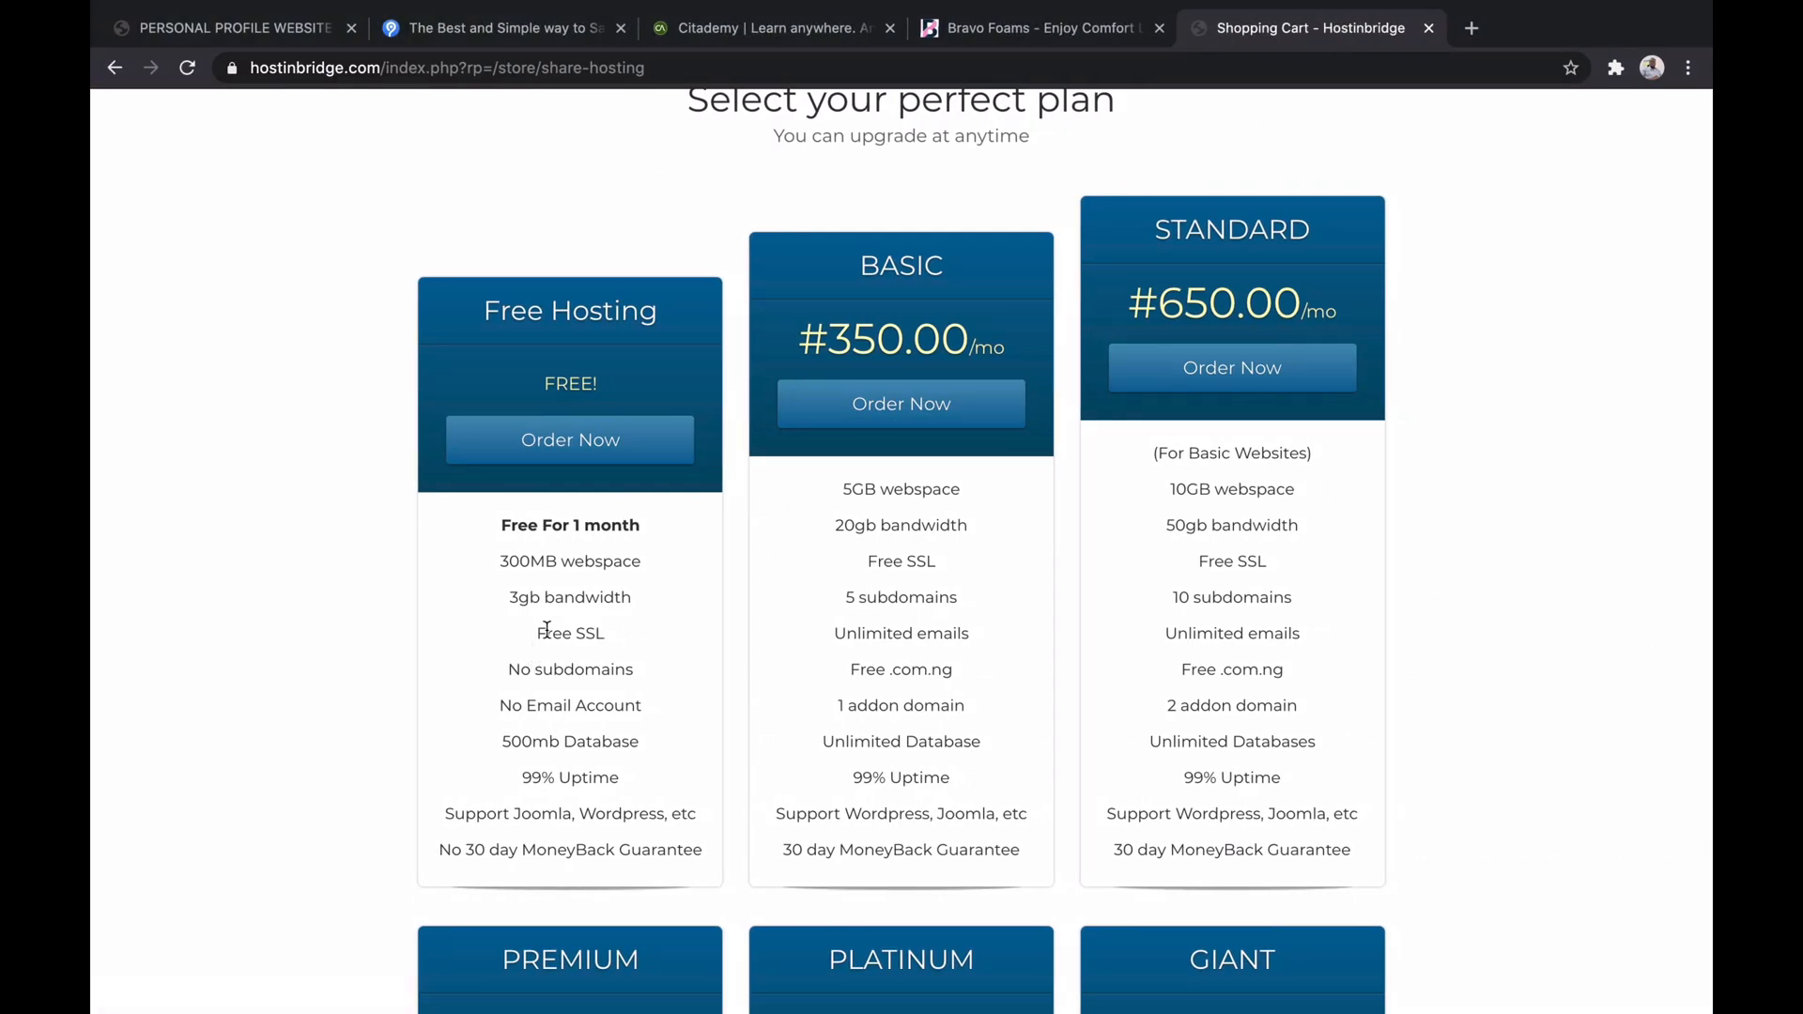
- Compare the shared hosting plans, order the BASIC plan and assign it the domain already in the shopping cart
scroll(541, 644, down, 1)
scroll(547, 630, up, 3)
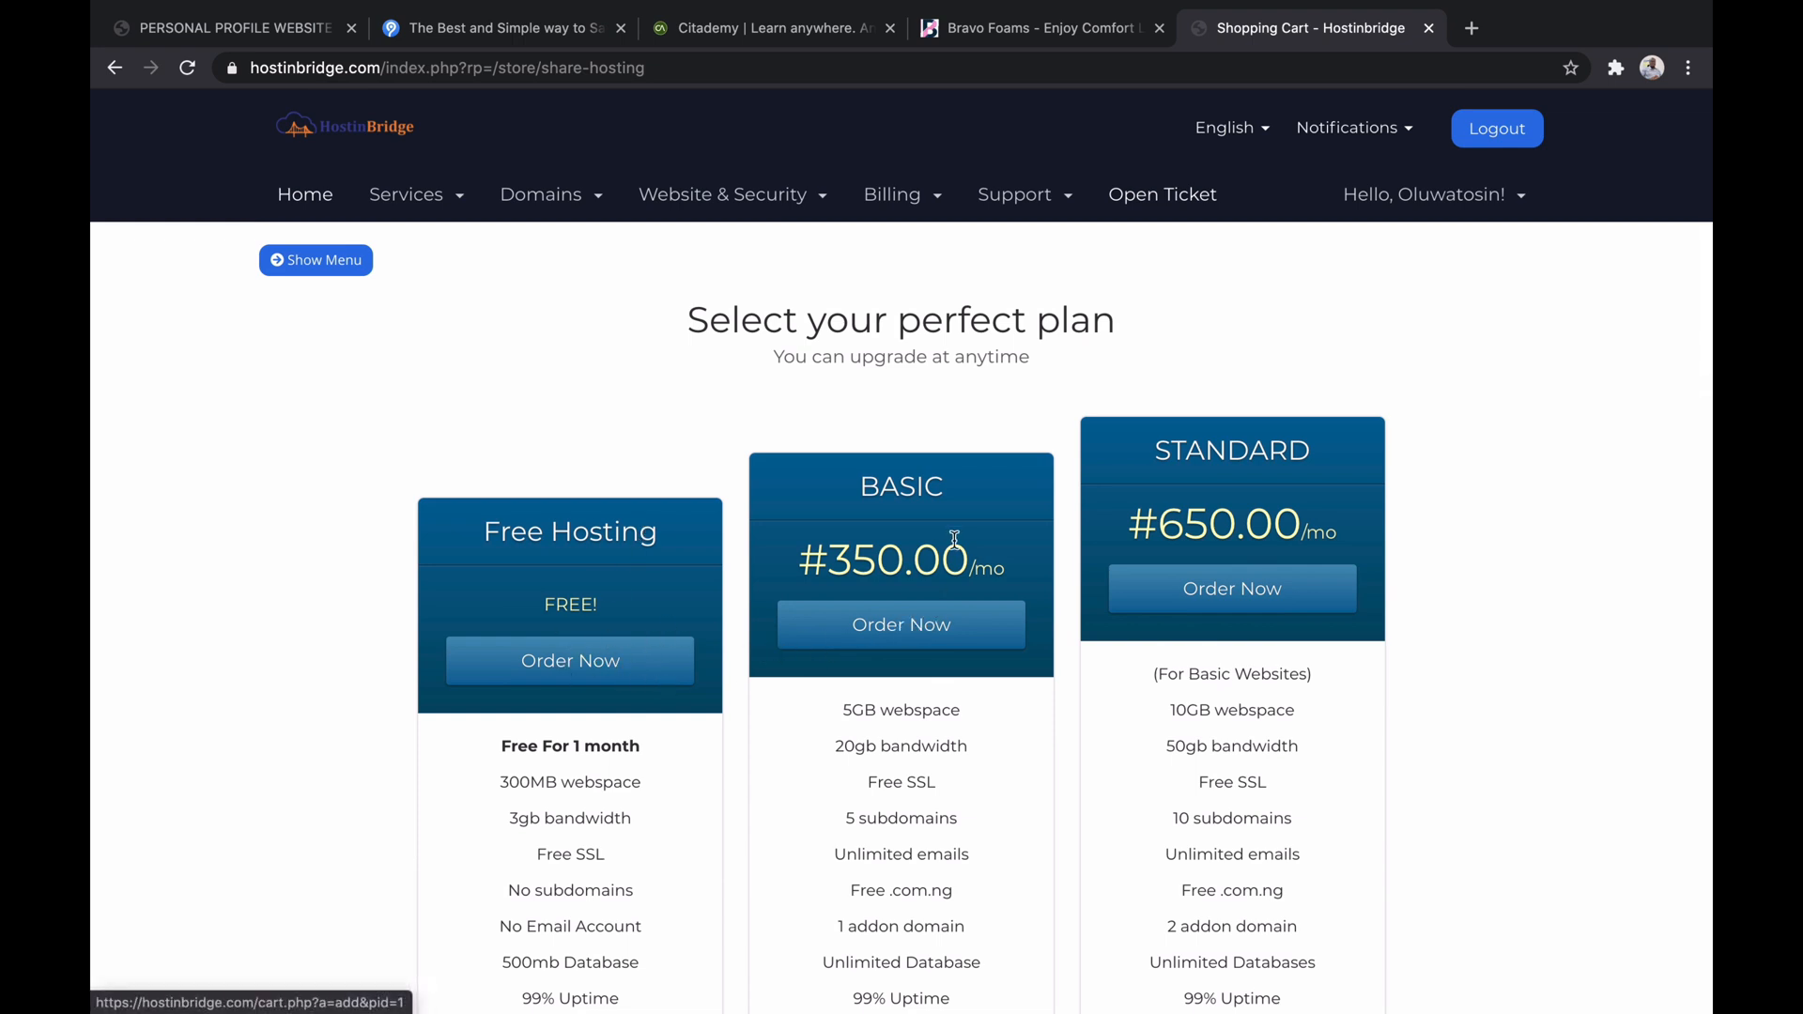
scroll(1201, 615, down, 3)
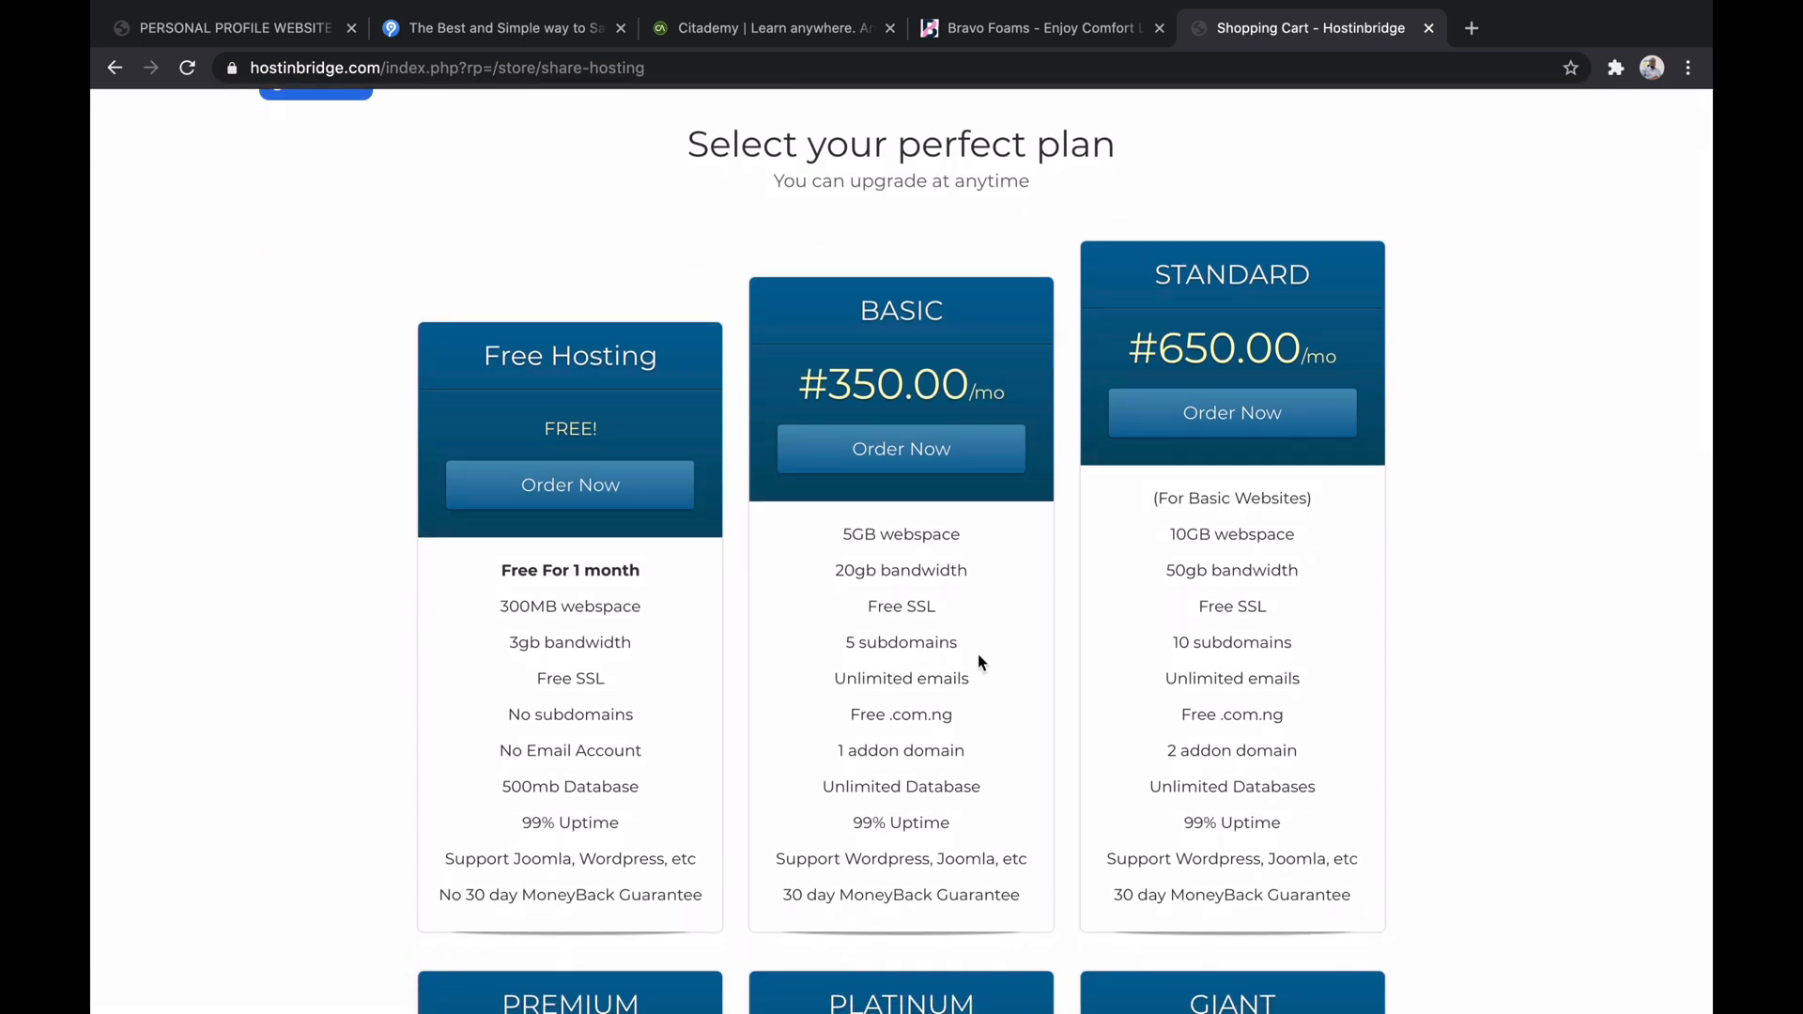
scroll(977, 663, down, 1)
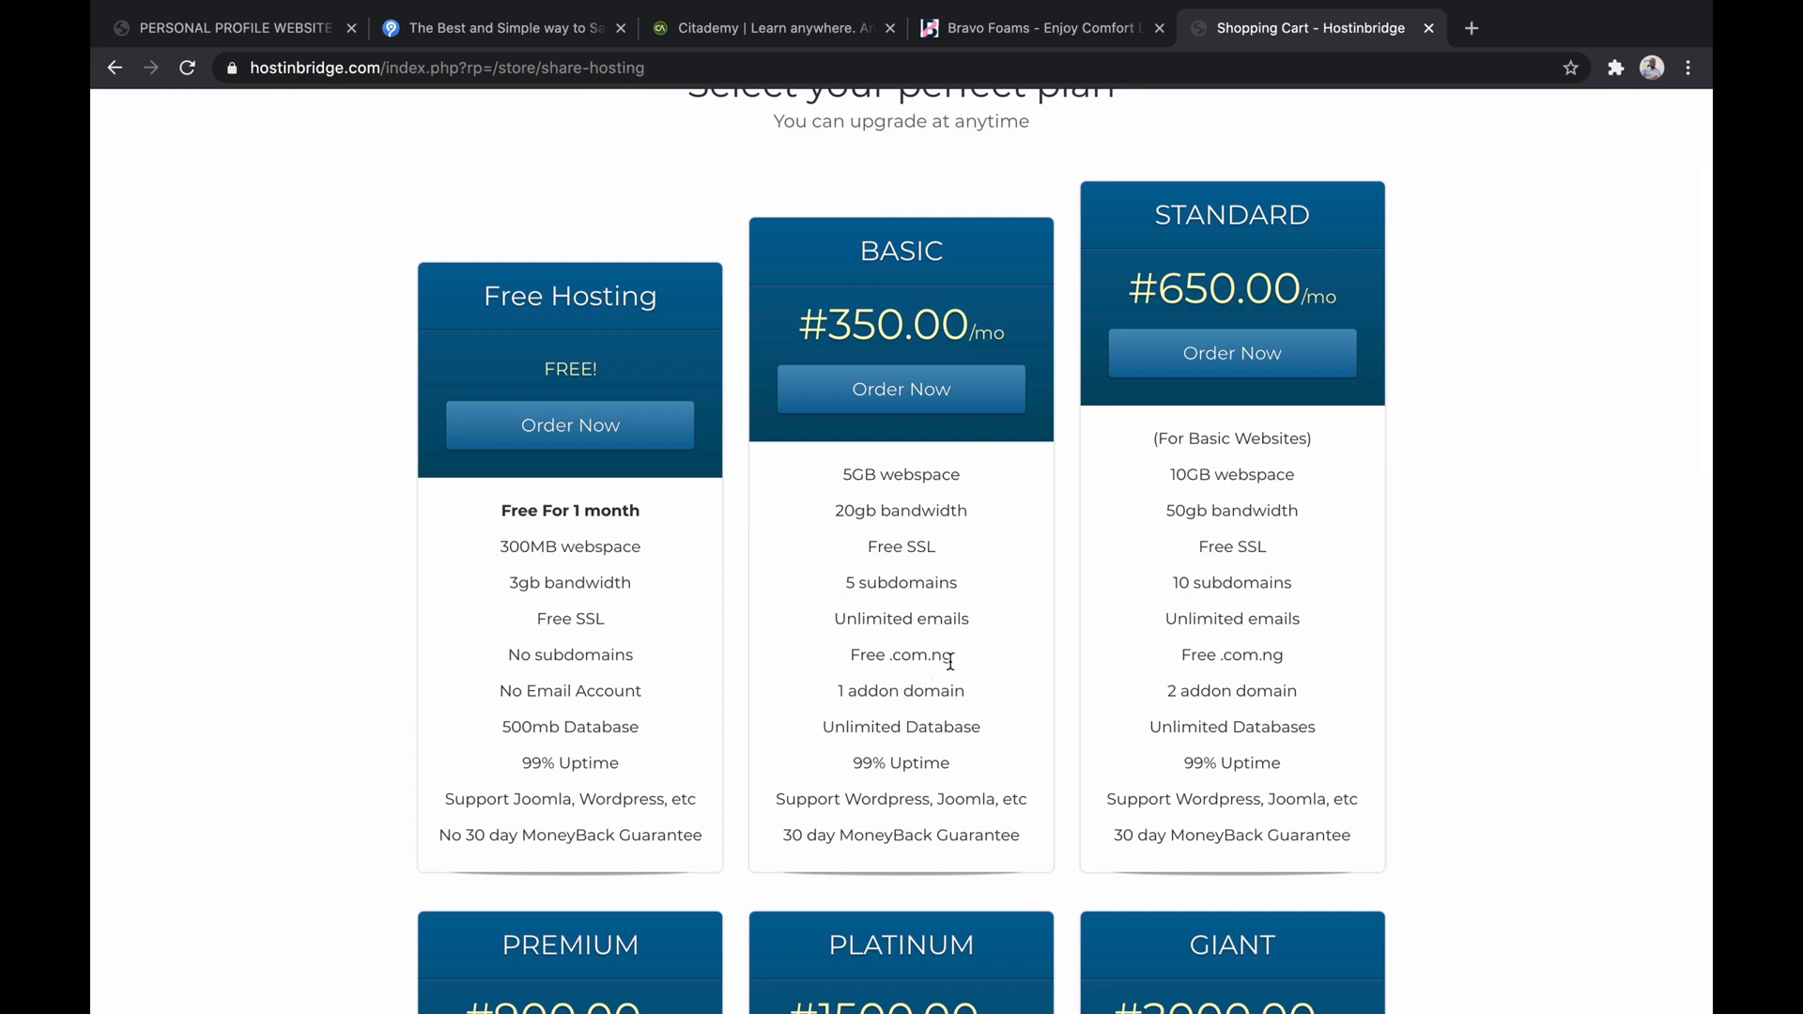
scroll(951, 664, down, 1)
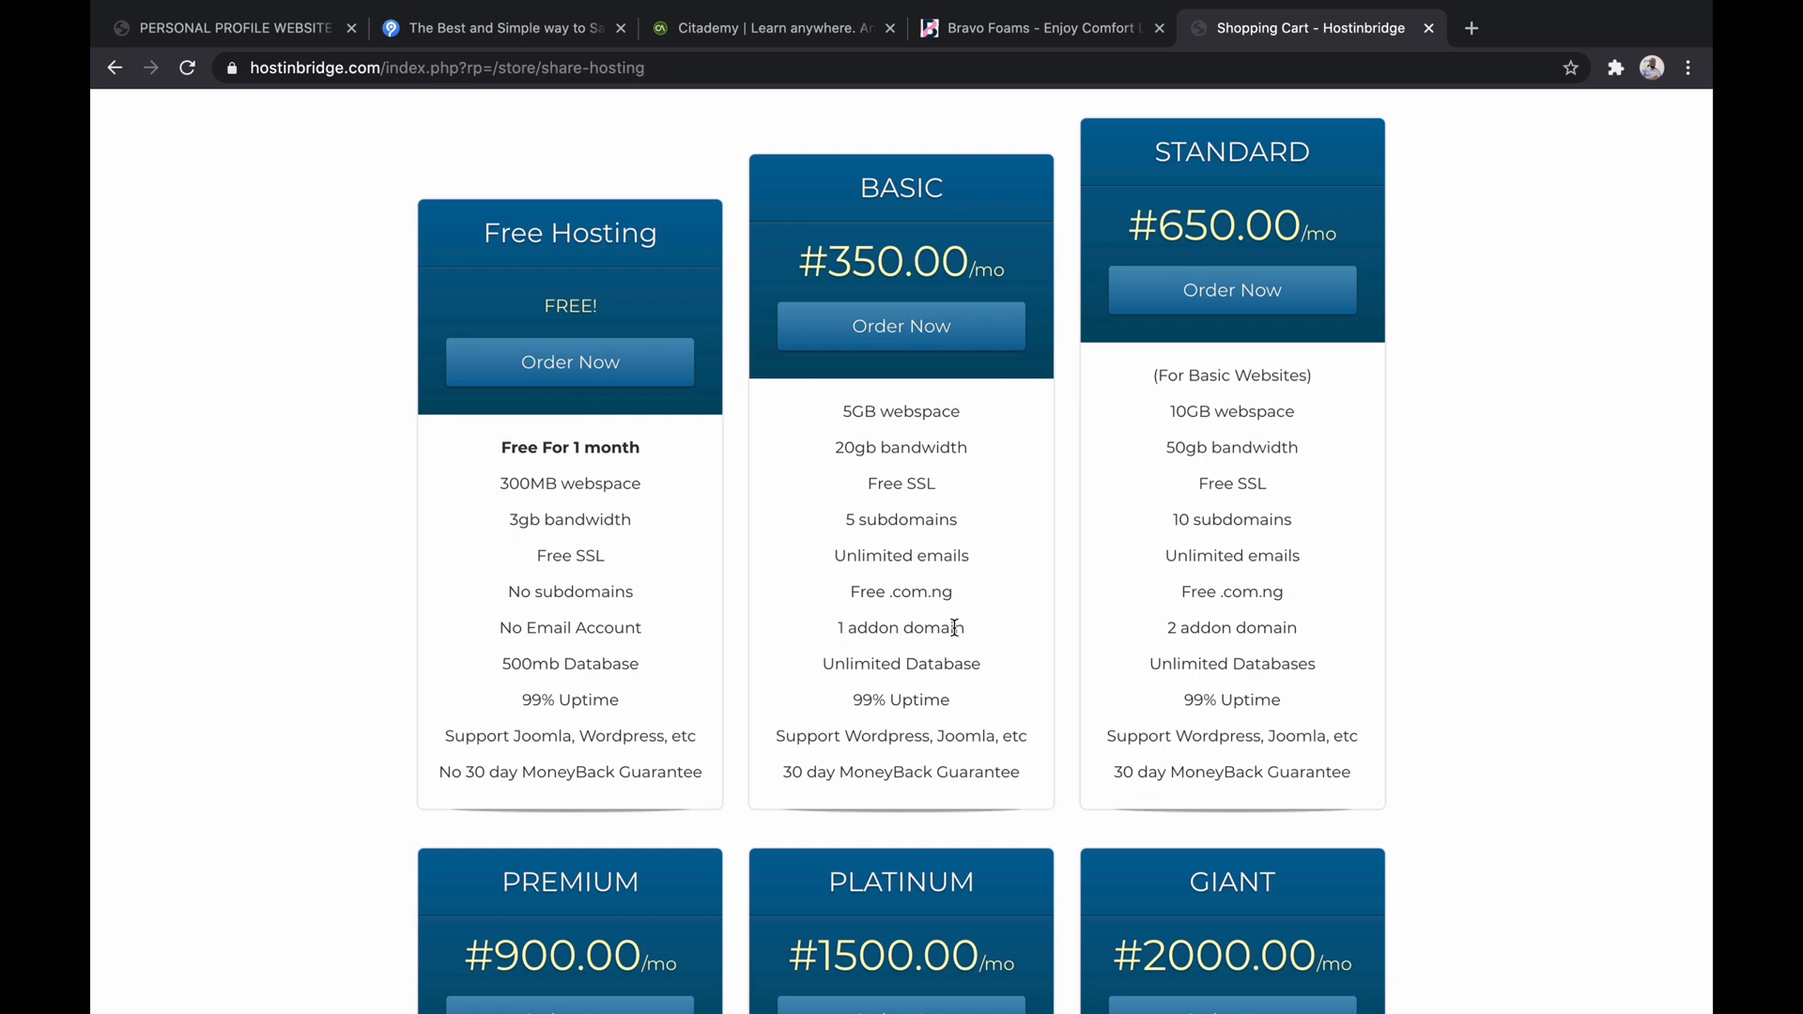
scroll(944, 507, down, 2)
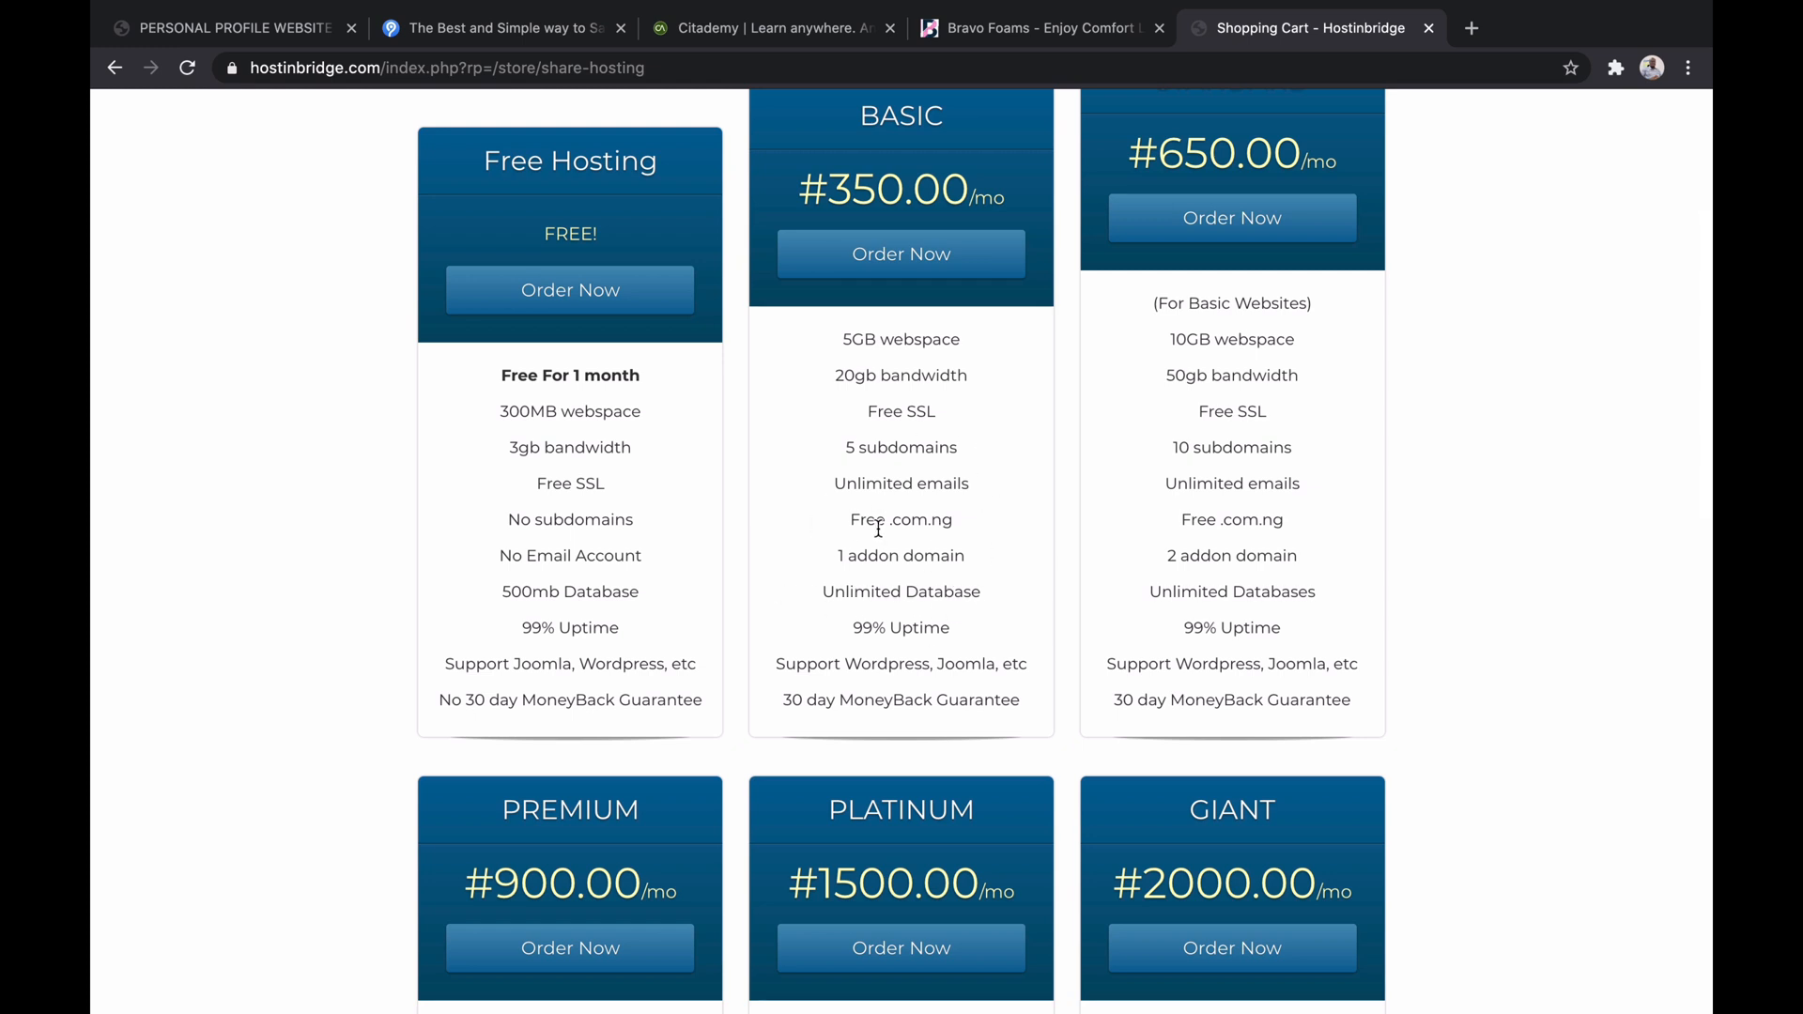
scroll(878, 529, up, 2)
click(924, 323)
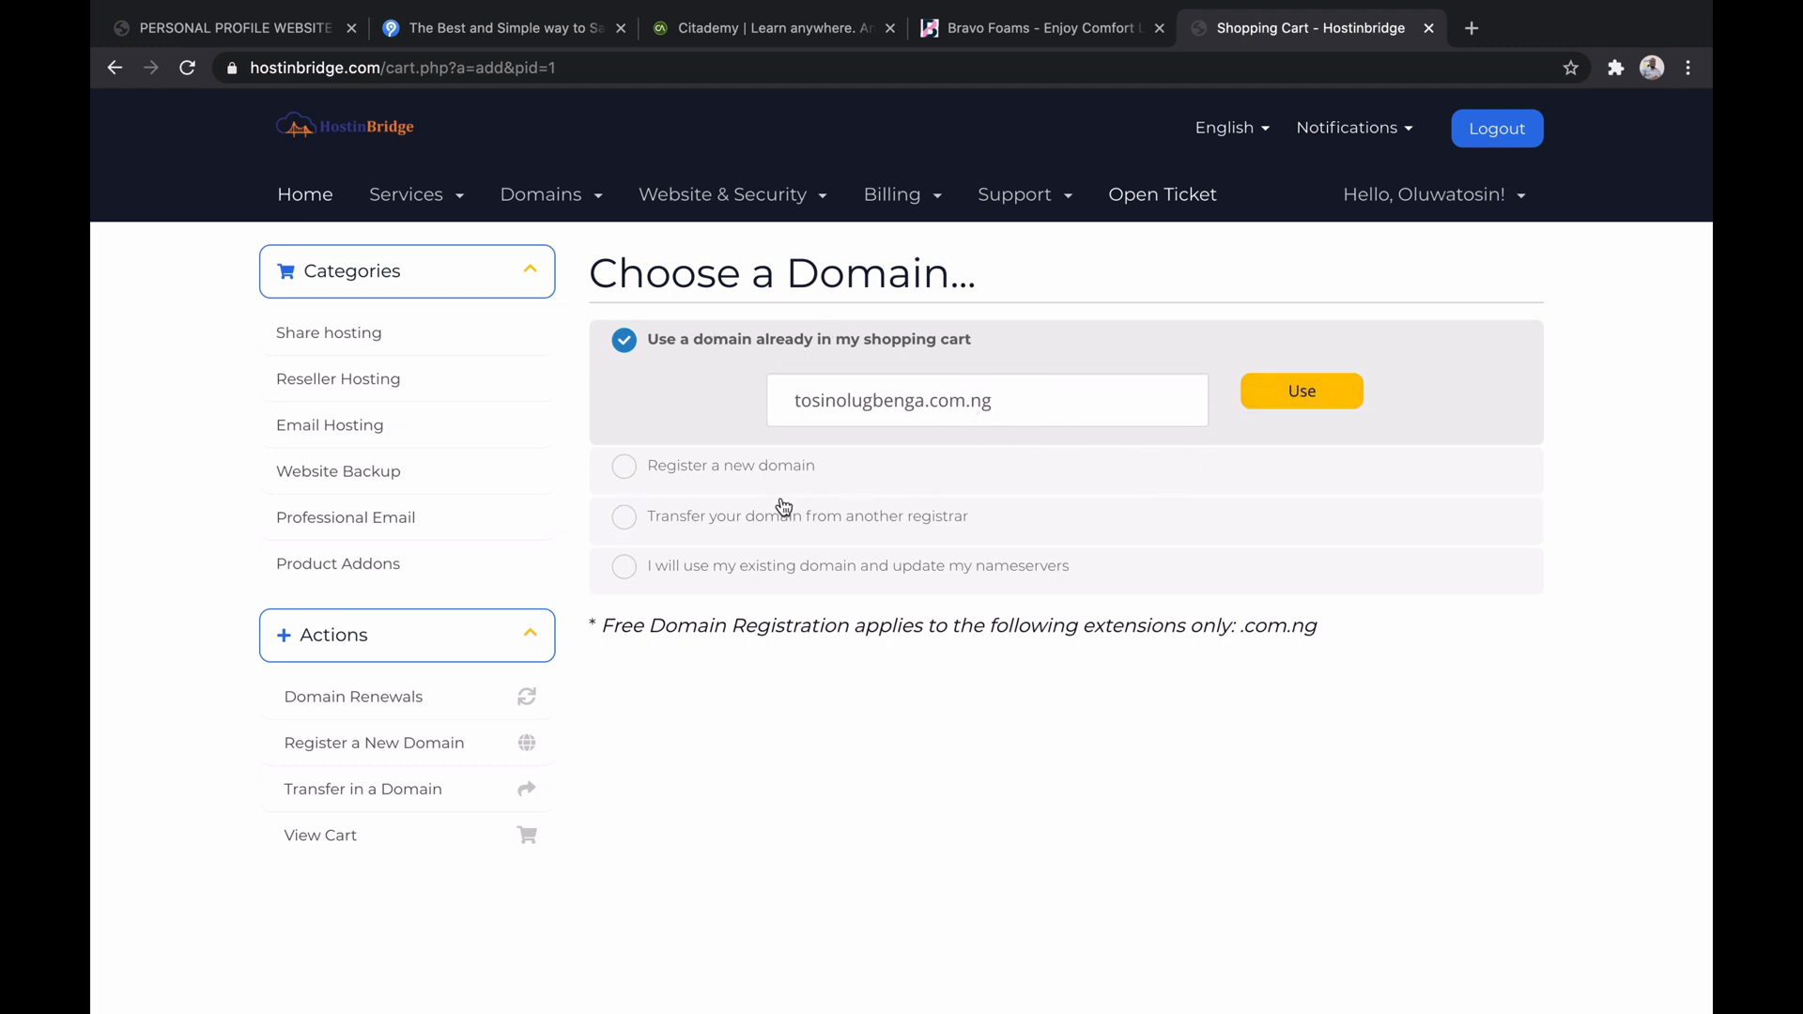
click(1326, 392)
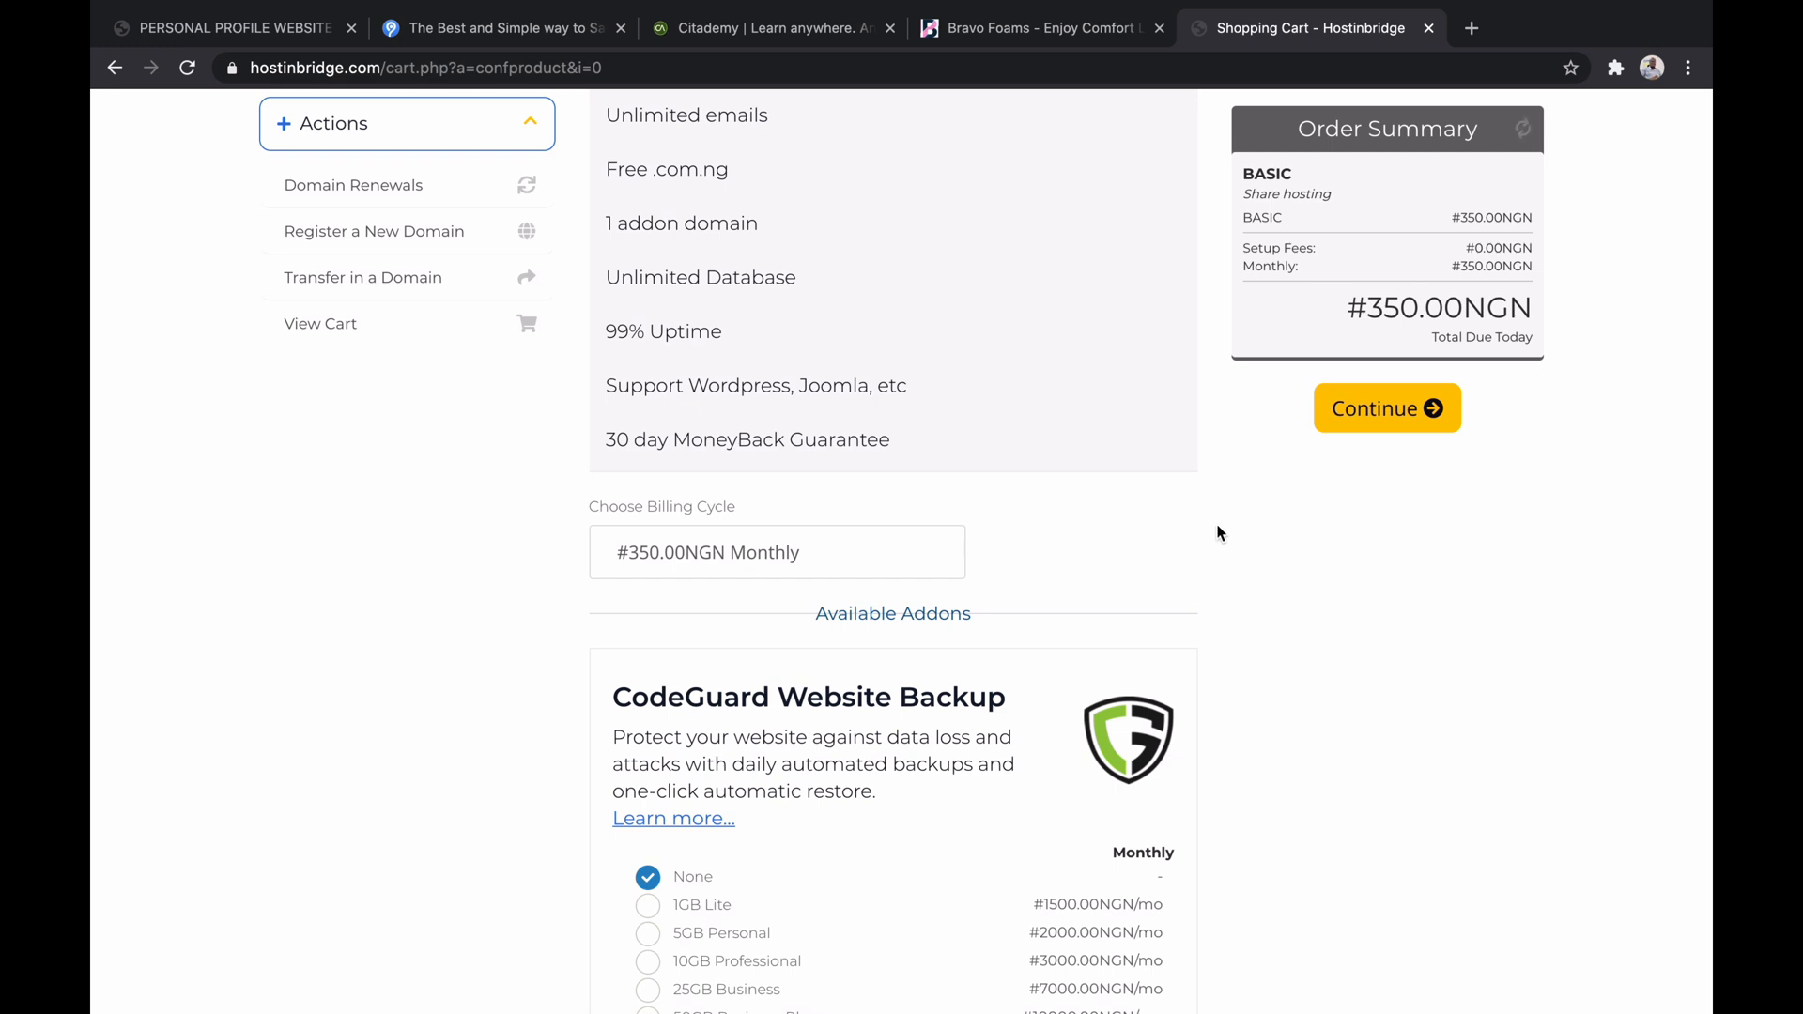
- Review the BASIC plan's configuration and continue to the cart review with monthly billing, no website backup and no domain add-ons
scroll(1320, 324, up, 1)
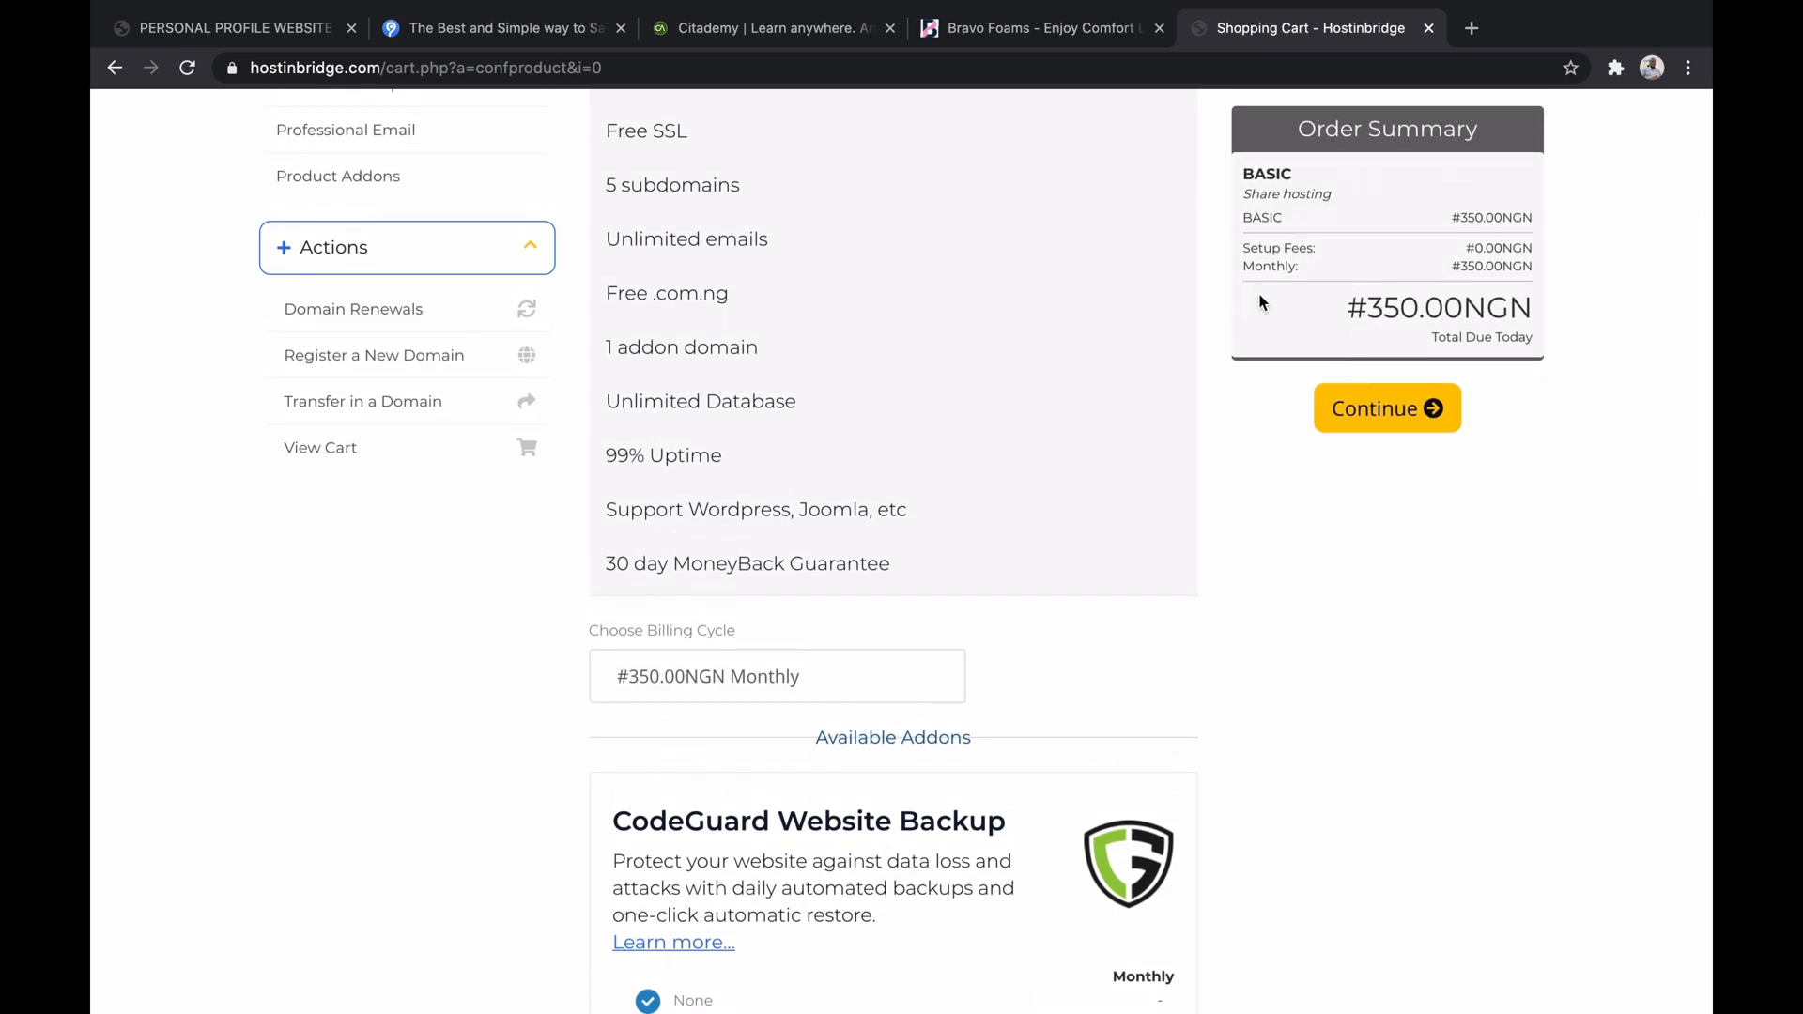
scroll(954, 414, up, 3)
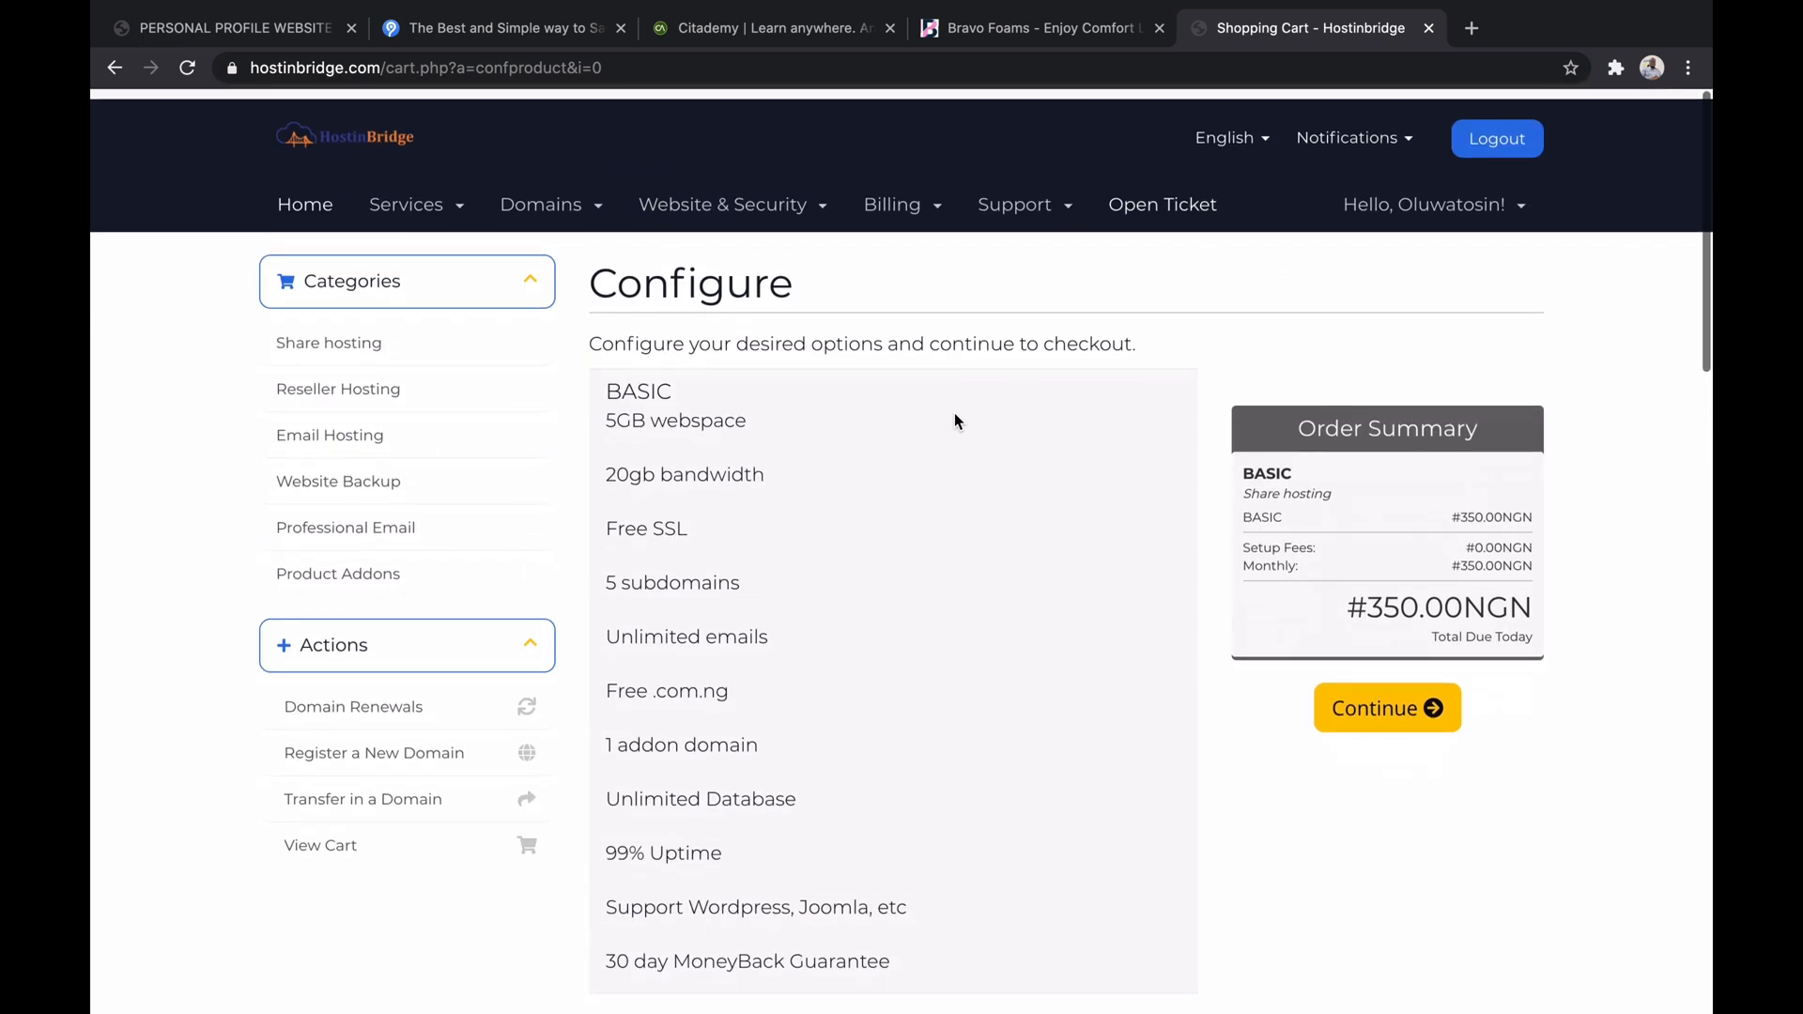
scroll(957, 420, down, 1)
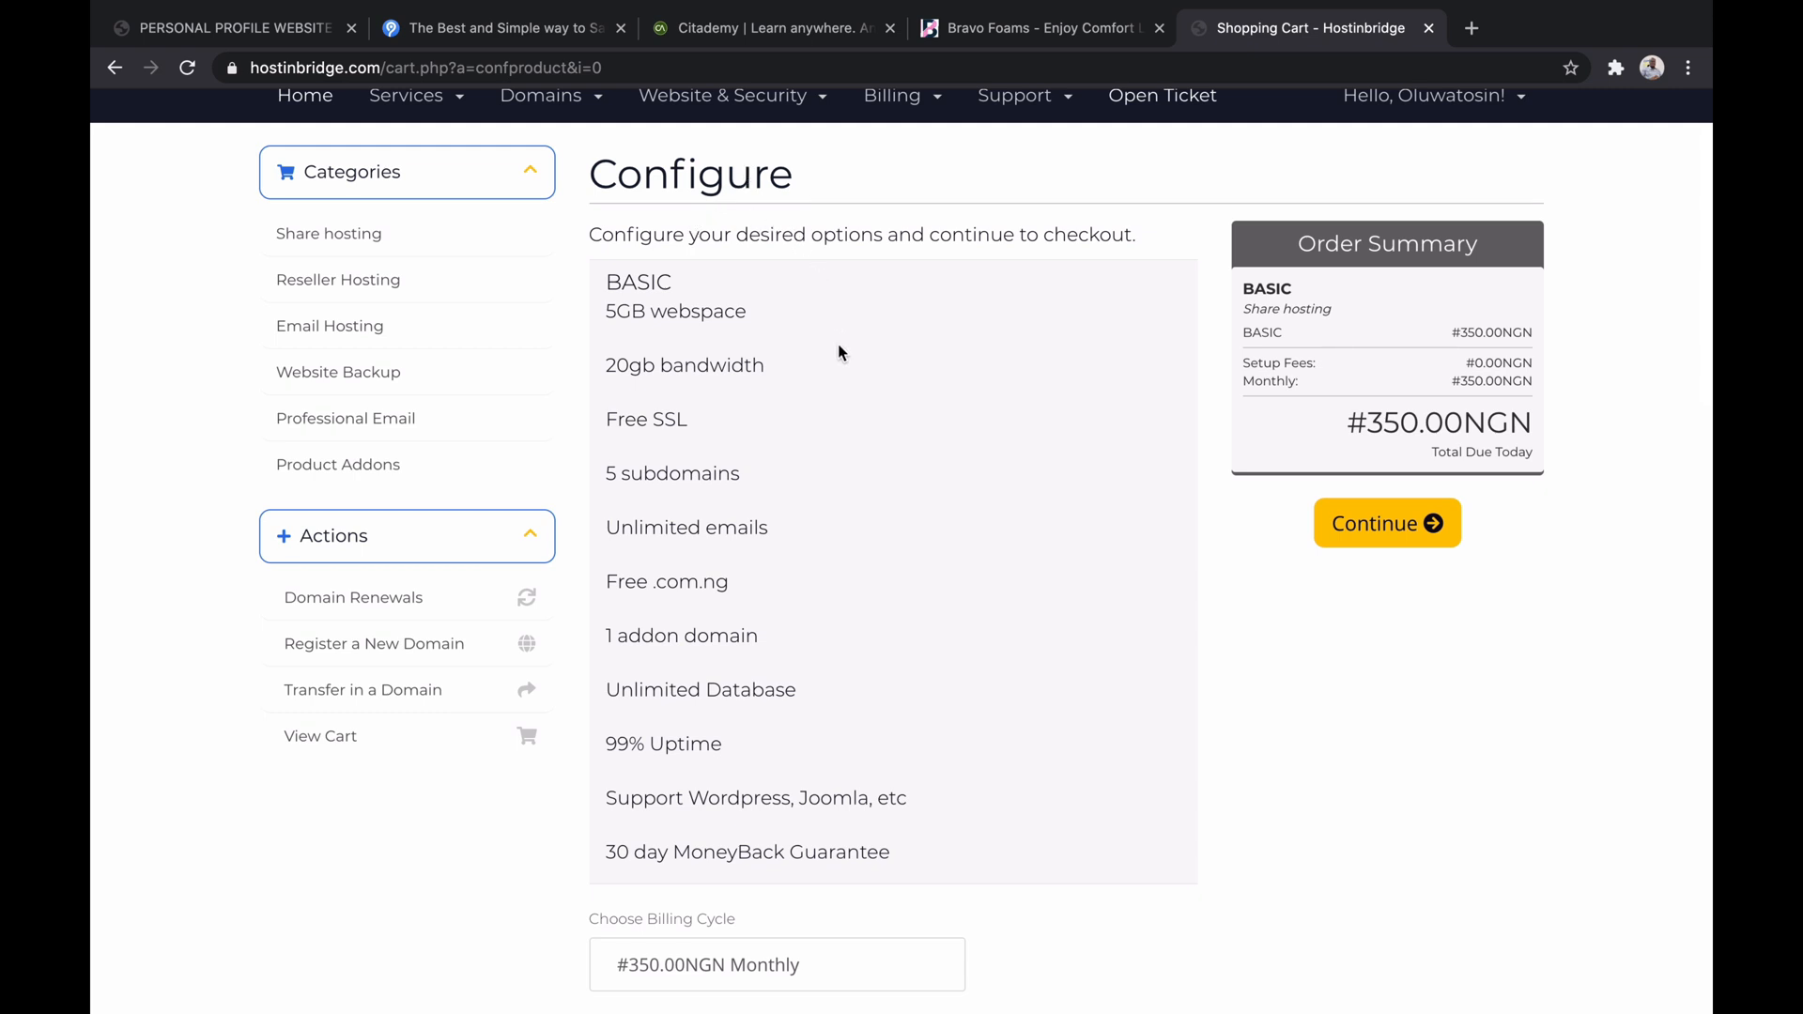
scroll(838, 347, up, 1)
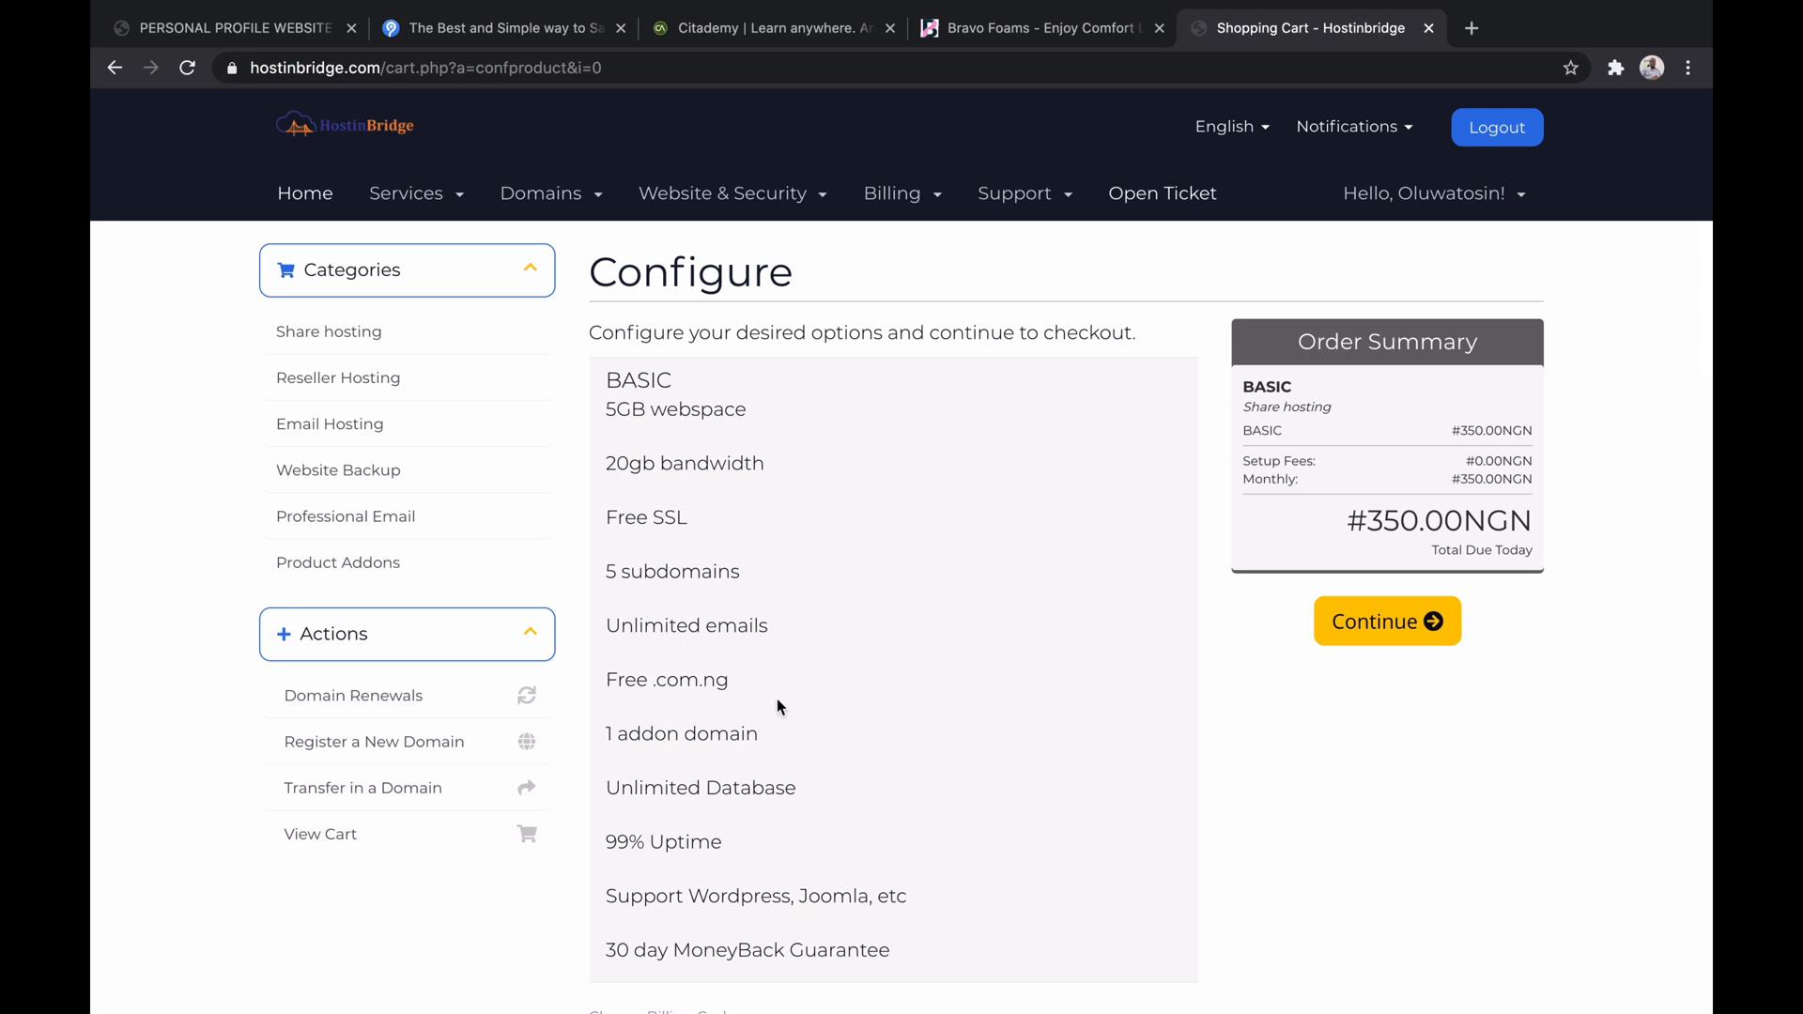
scroll(865, 603, down, 1)
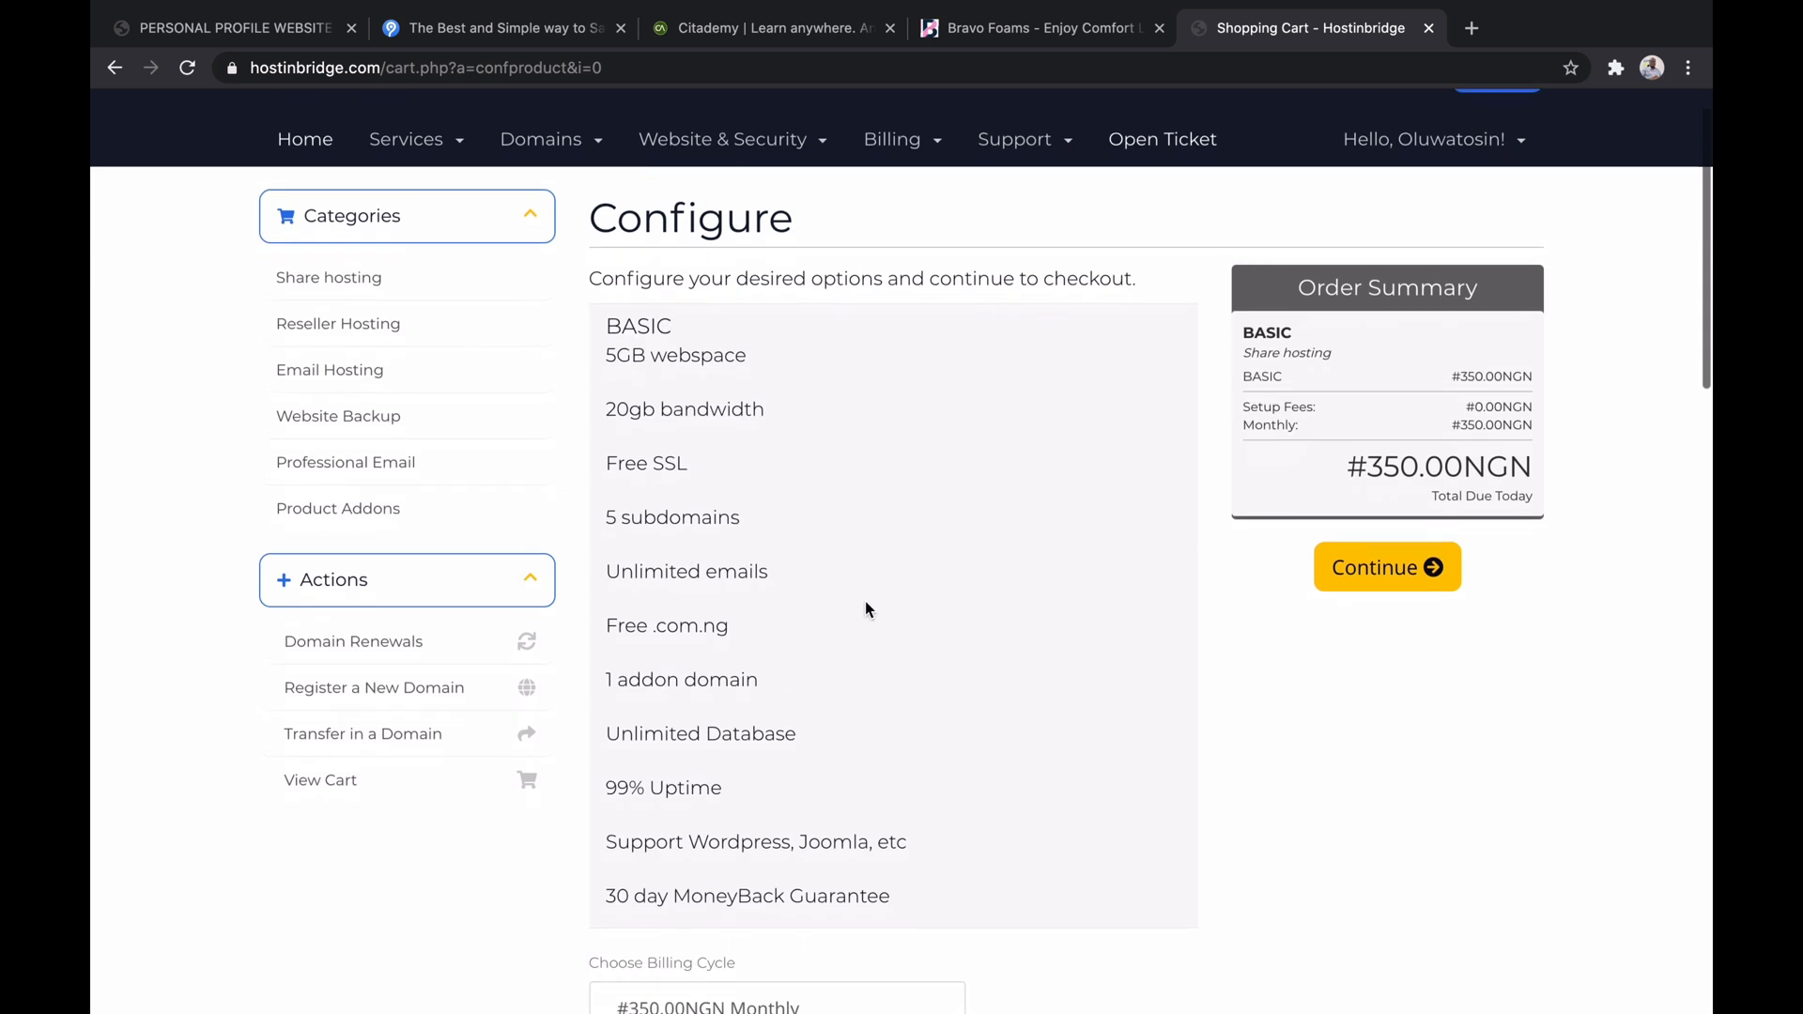
scroll(824, 559, down, 6)
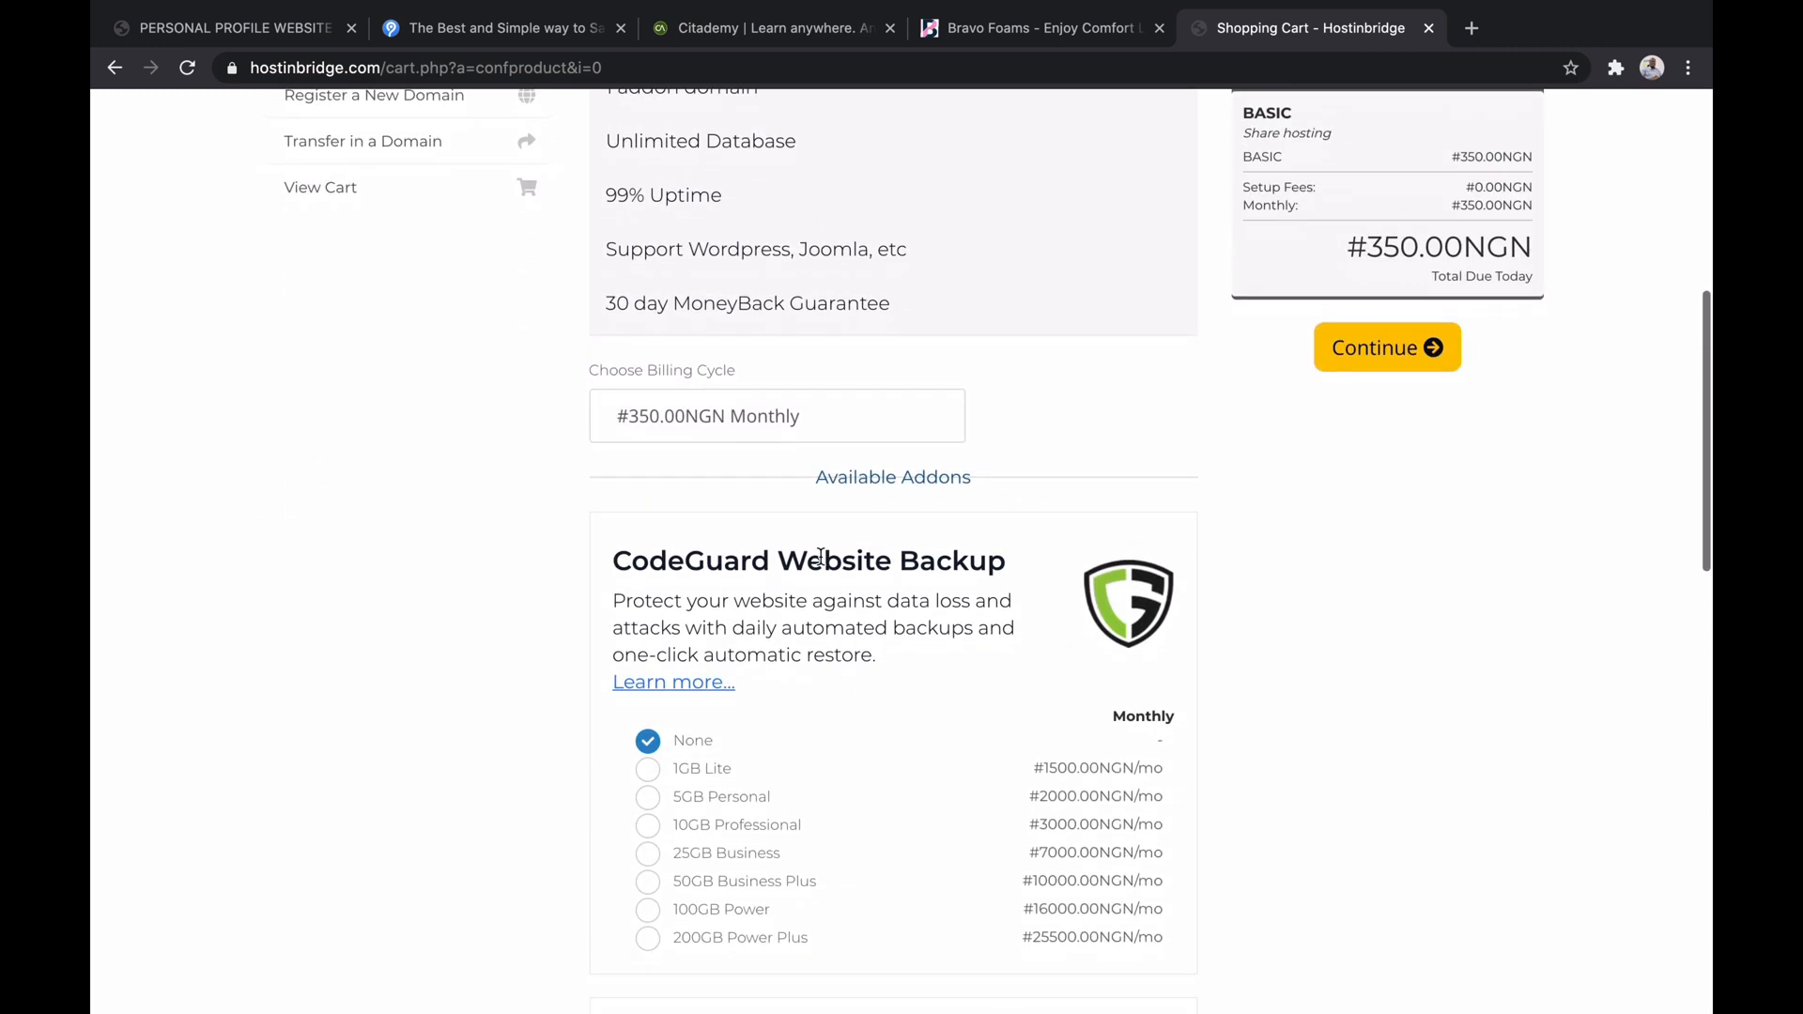
scroll(821, 561, up, 6)
scroll(820, 561, up, 2)
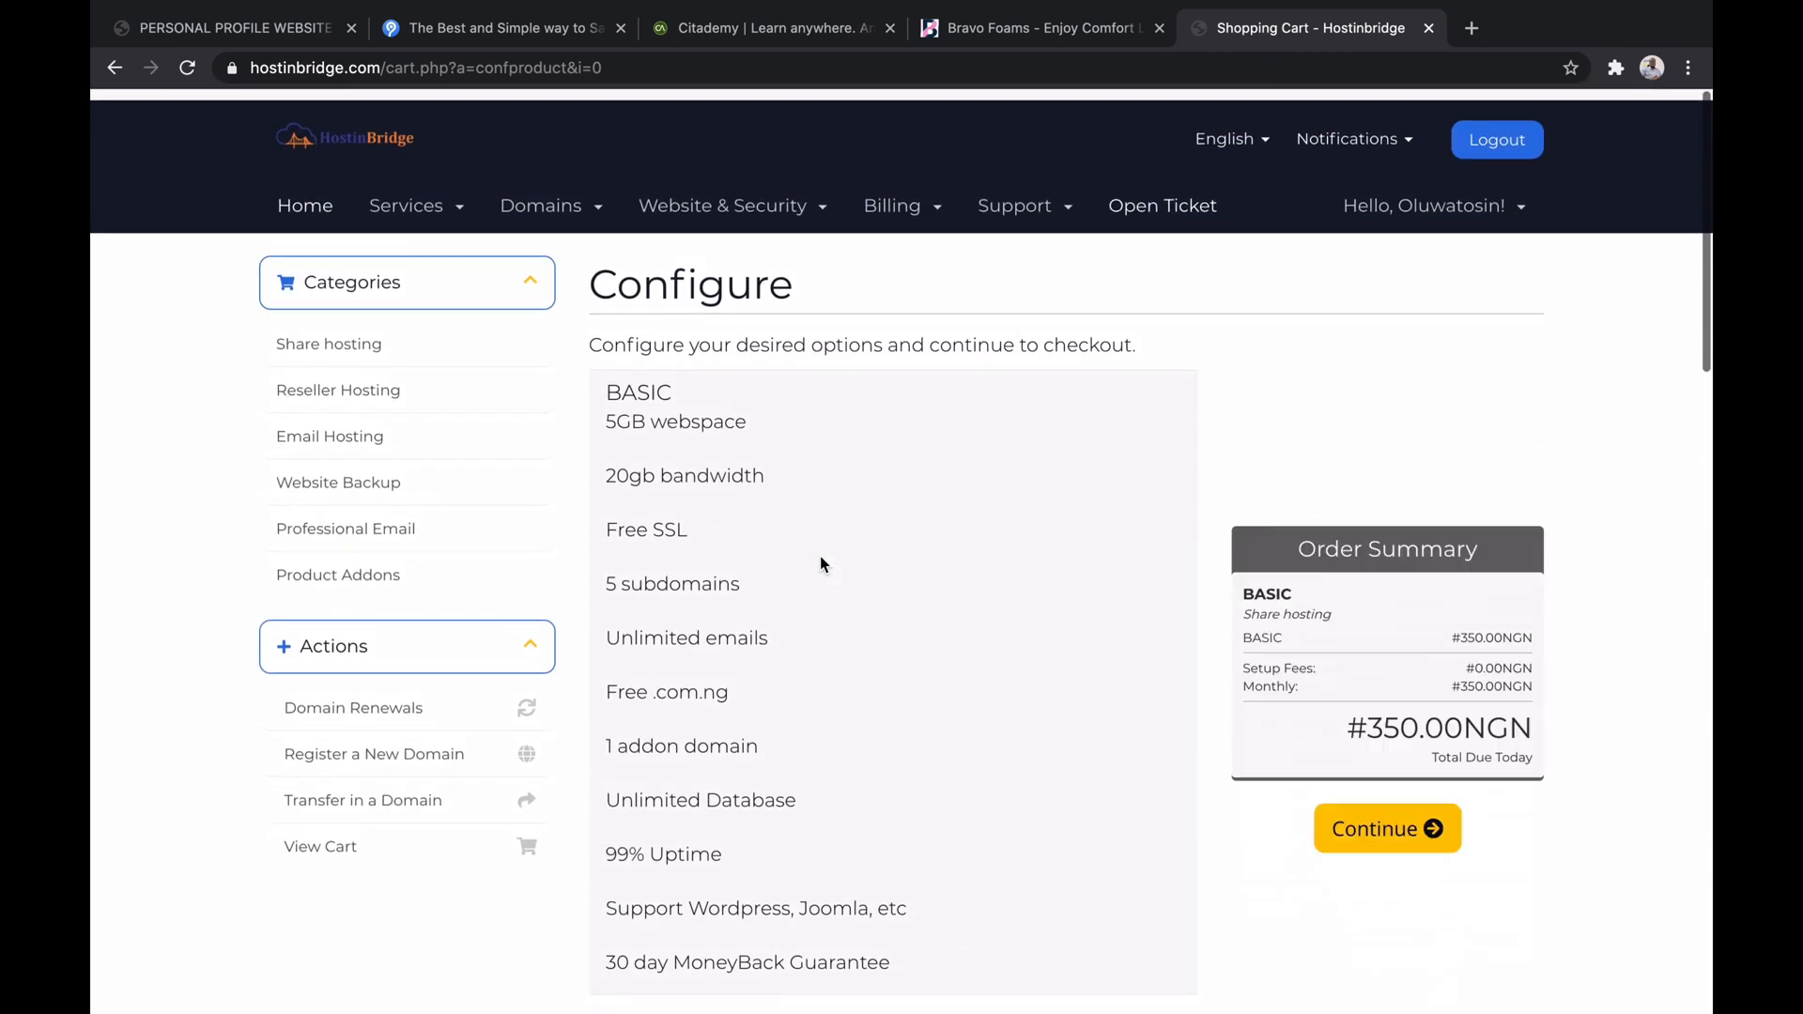
click(1386, 623)
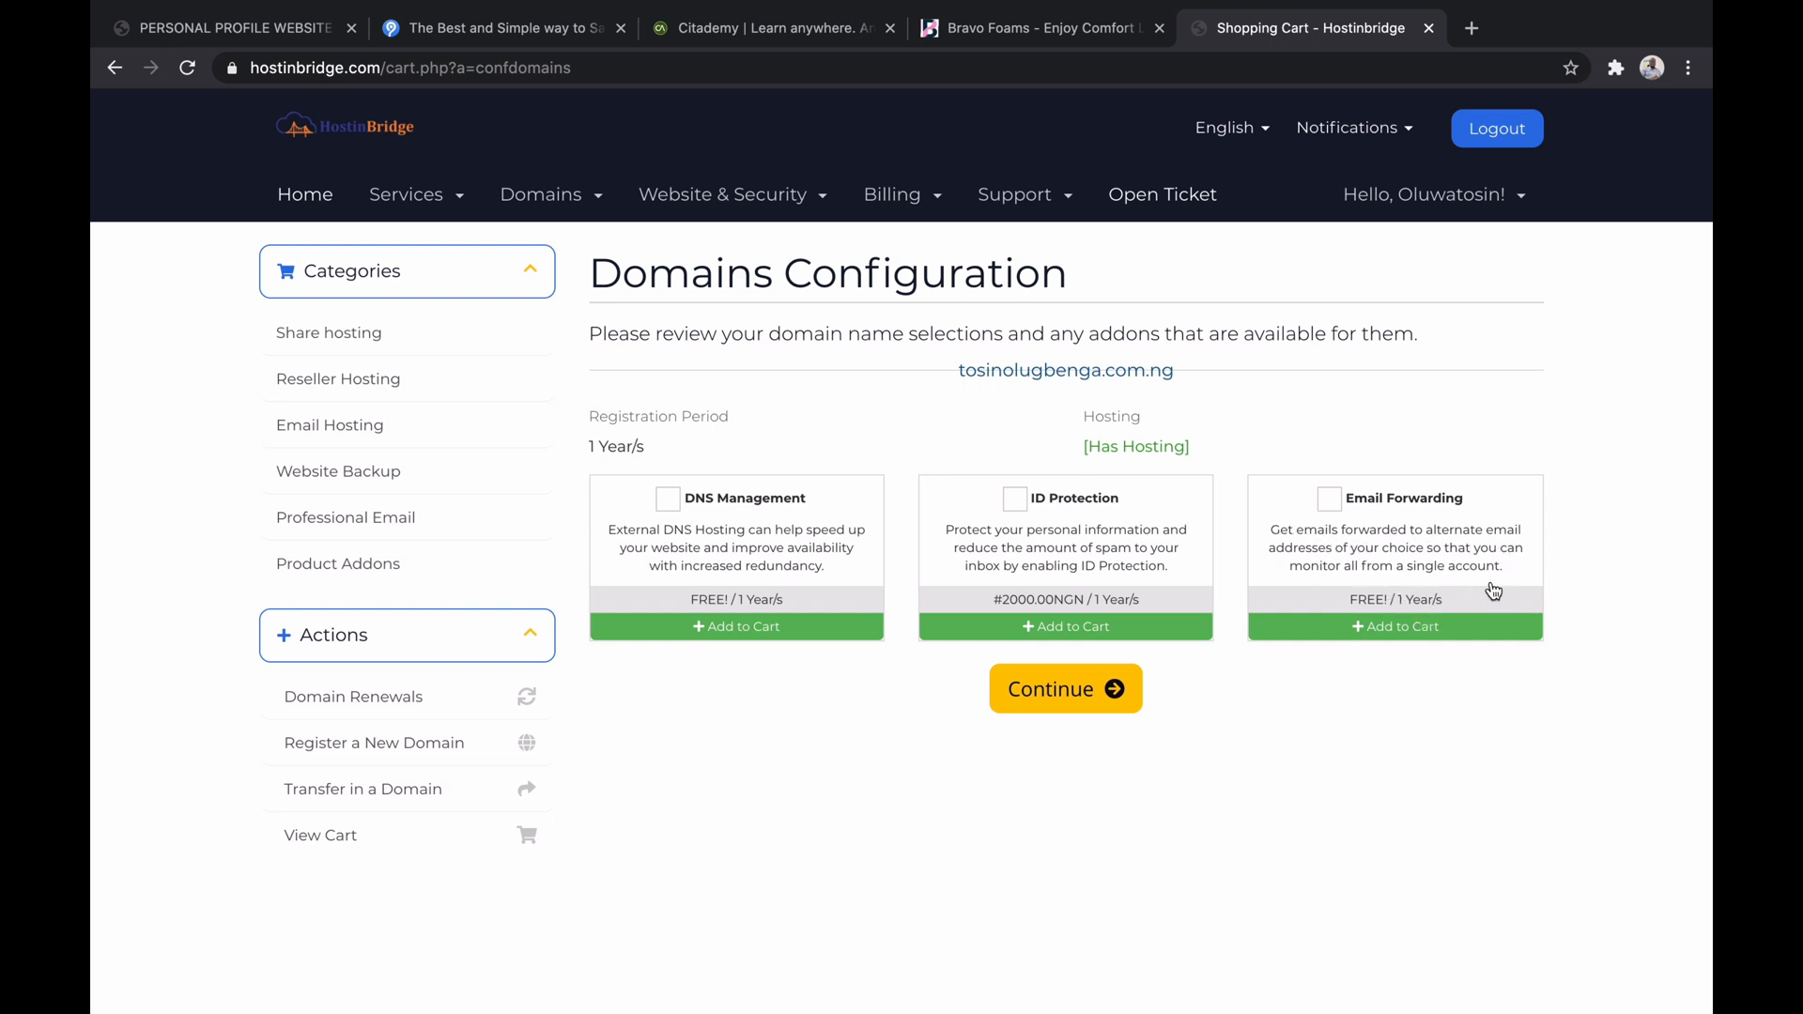
click(1066, 690)
click(1061, 697)
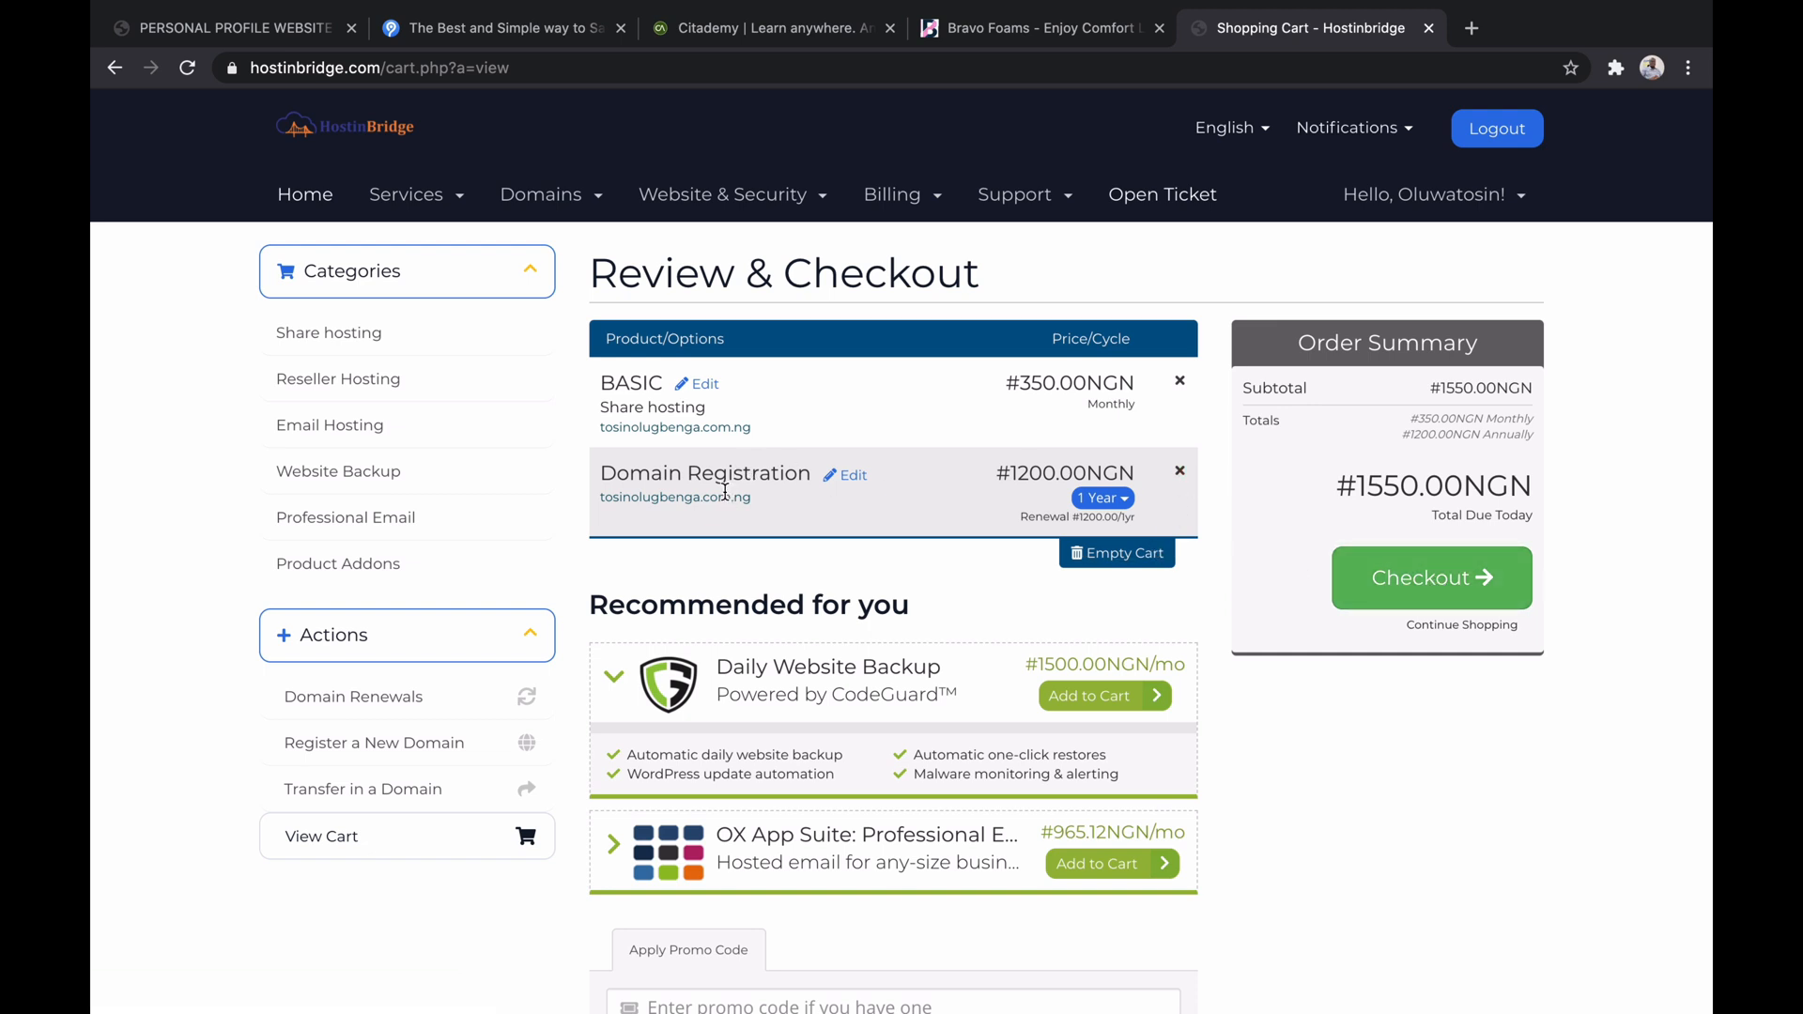
- Remove the separate Domain Registration item from the cart and proceed to checkout with the BASIC hosting plan
click(1181, 474)
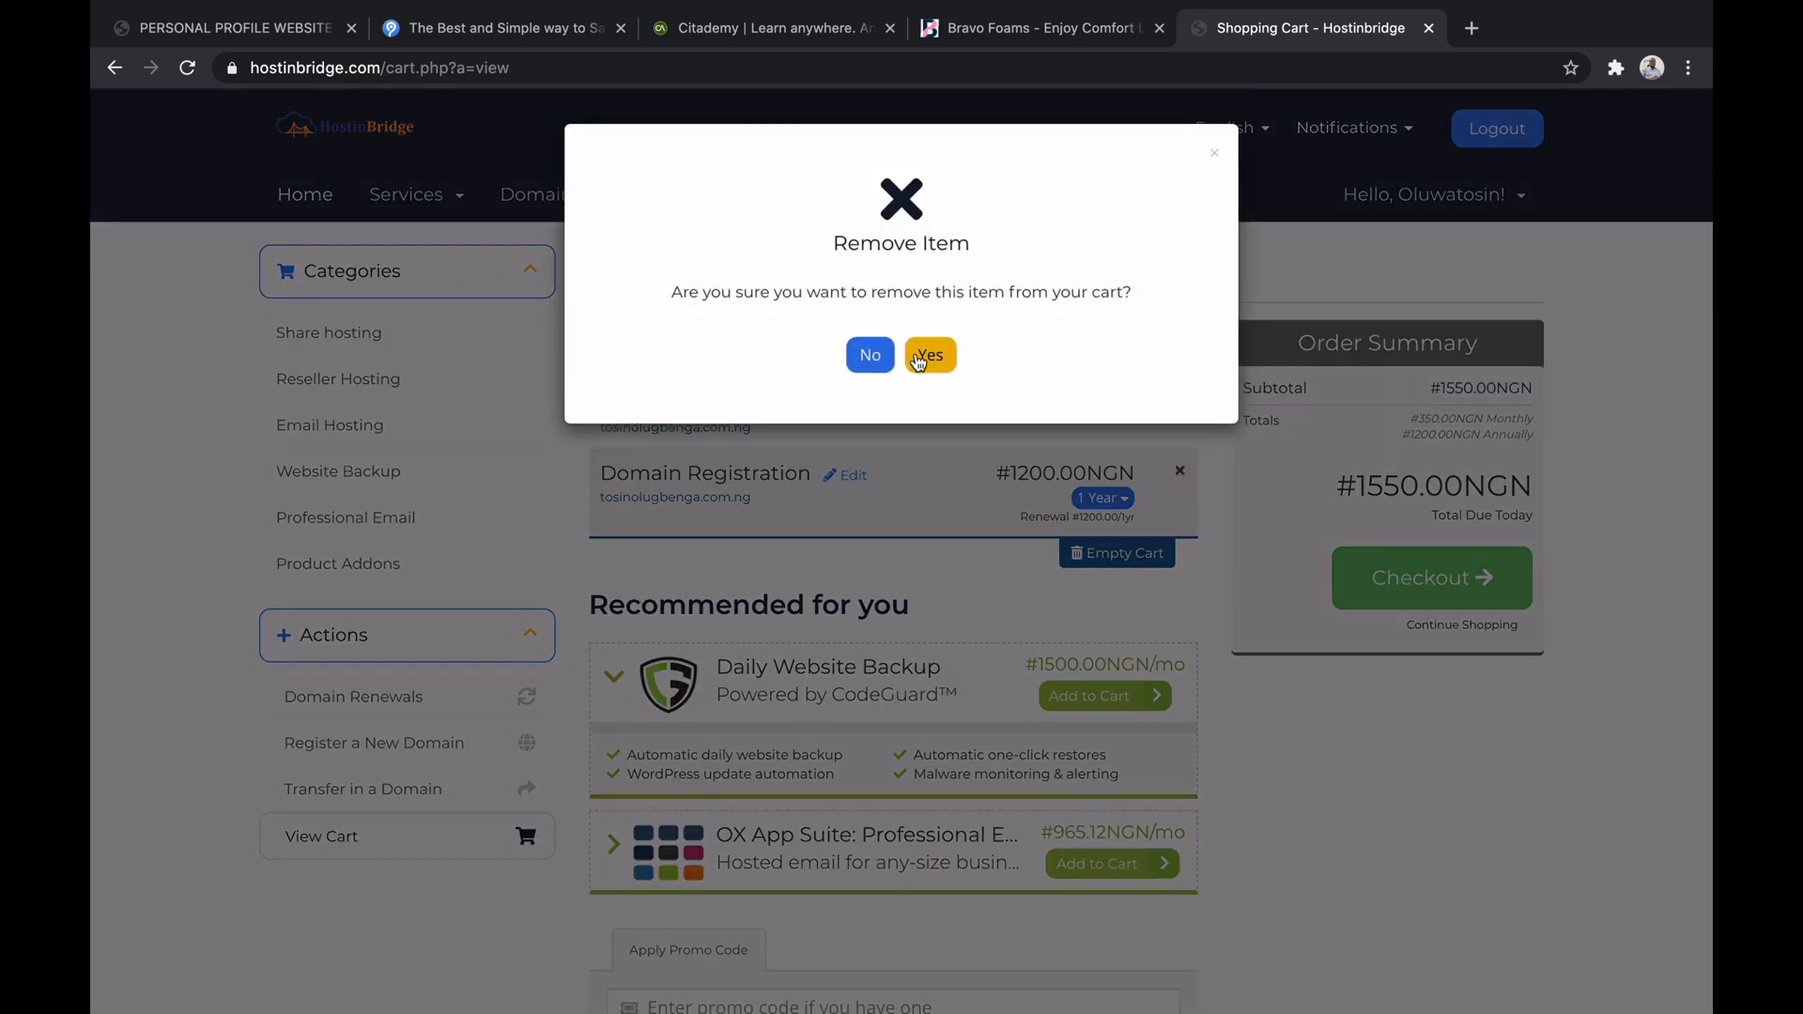
click(929, 357)
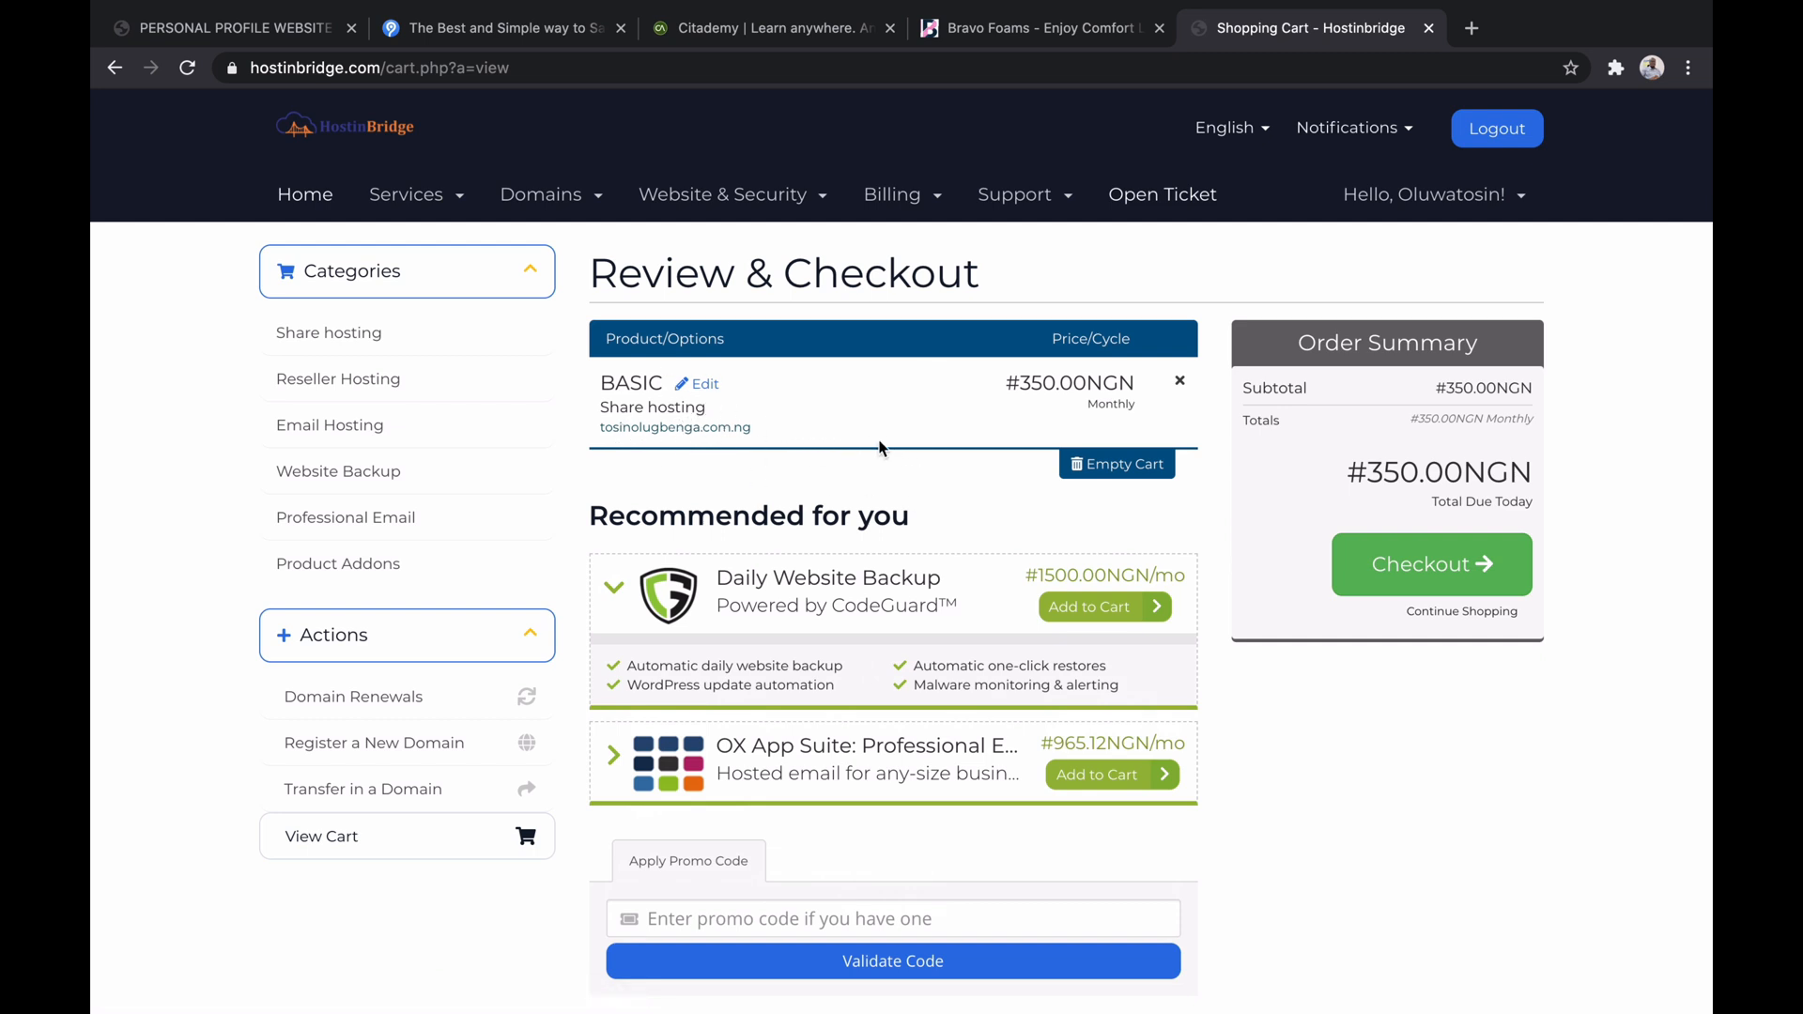
click(1412, 576)
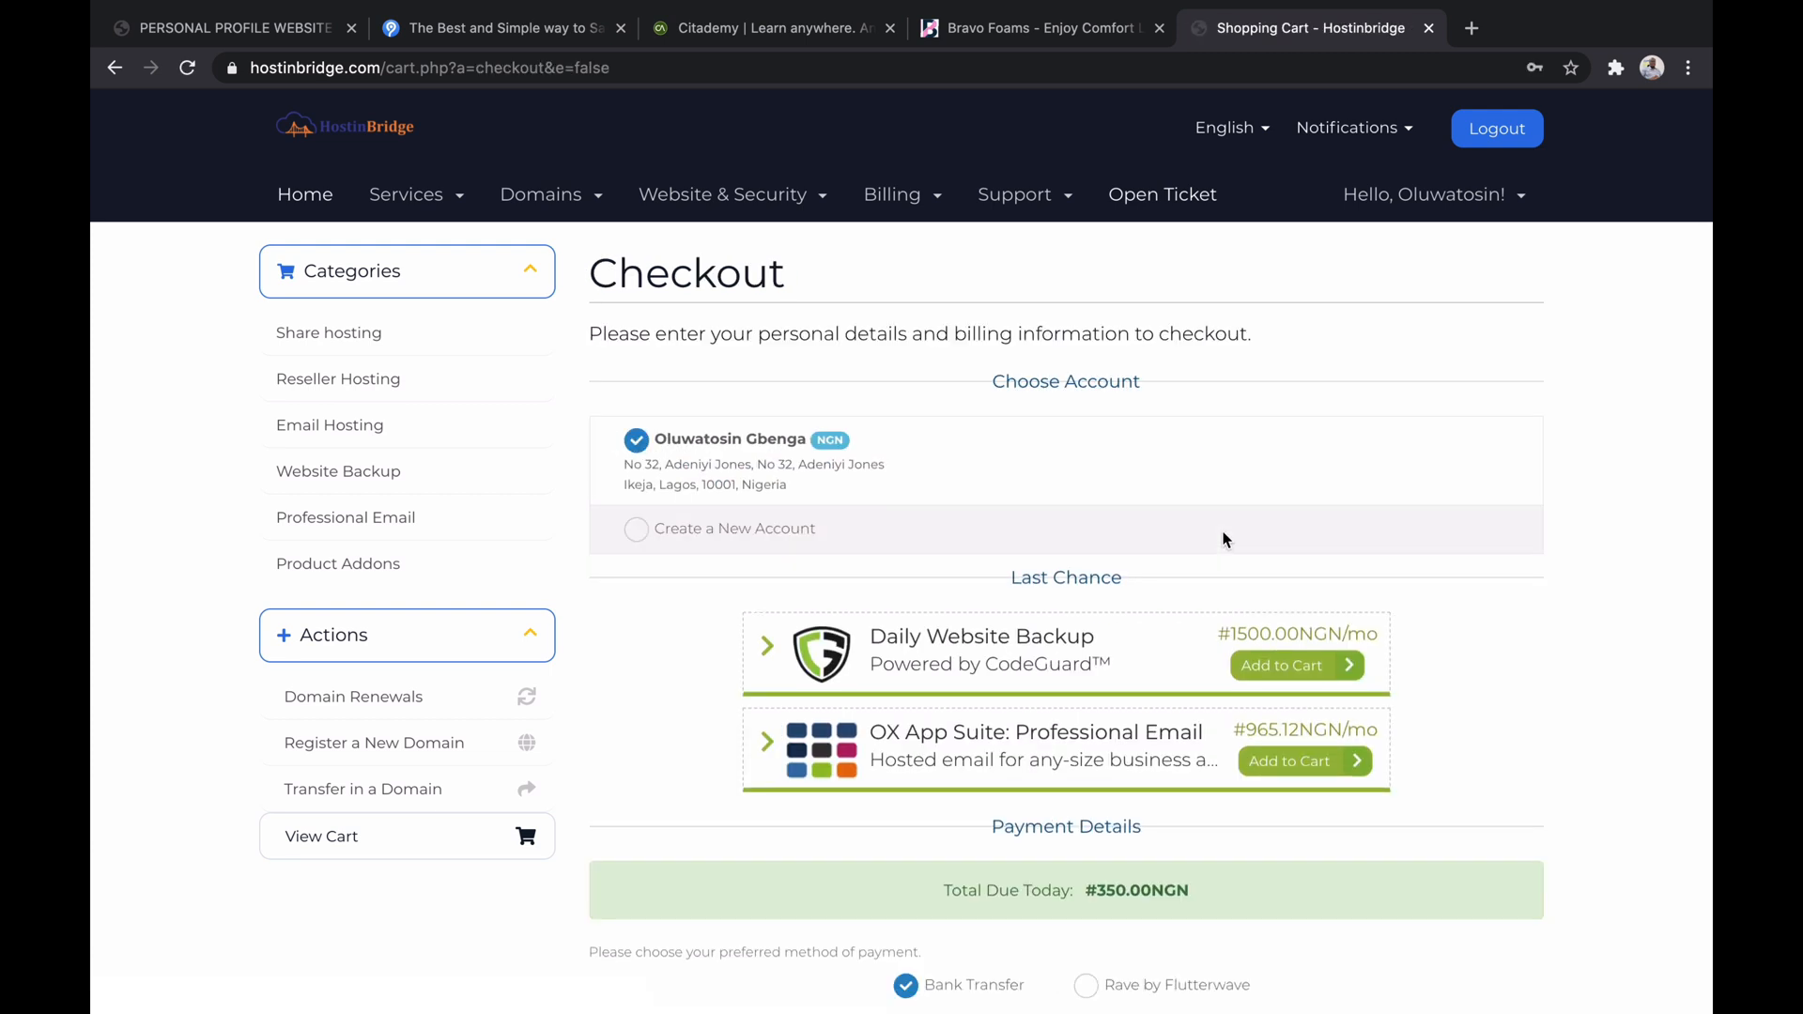
- Review the account and payment details at checkout and complete the order with Bank Transfer as the payment method
scroll(1226, 538, down, 3)
scroll(1225, 538, up, 3)
scroll(1226, 539, down, 4)
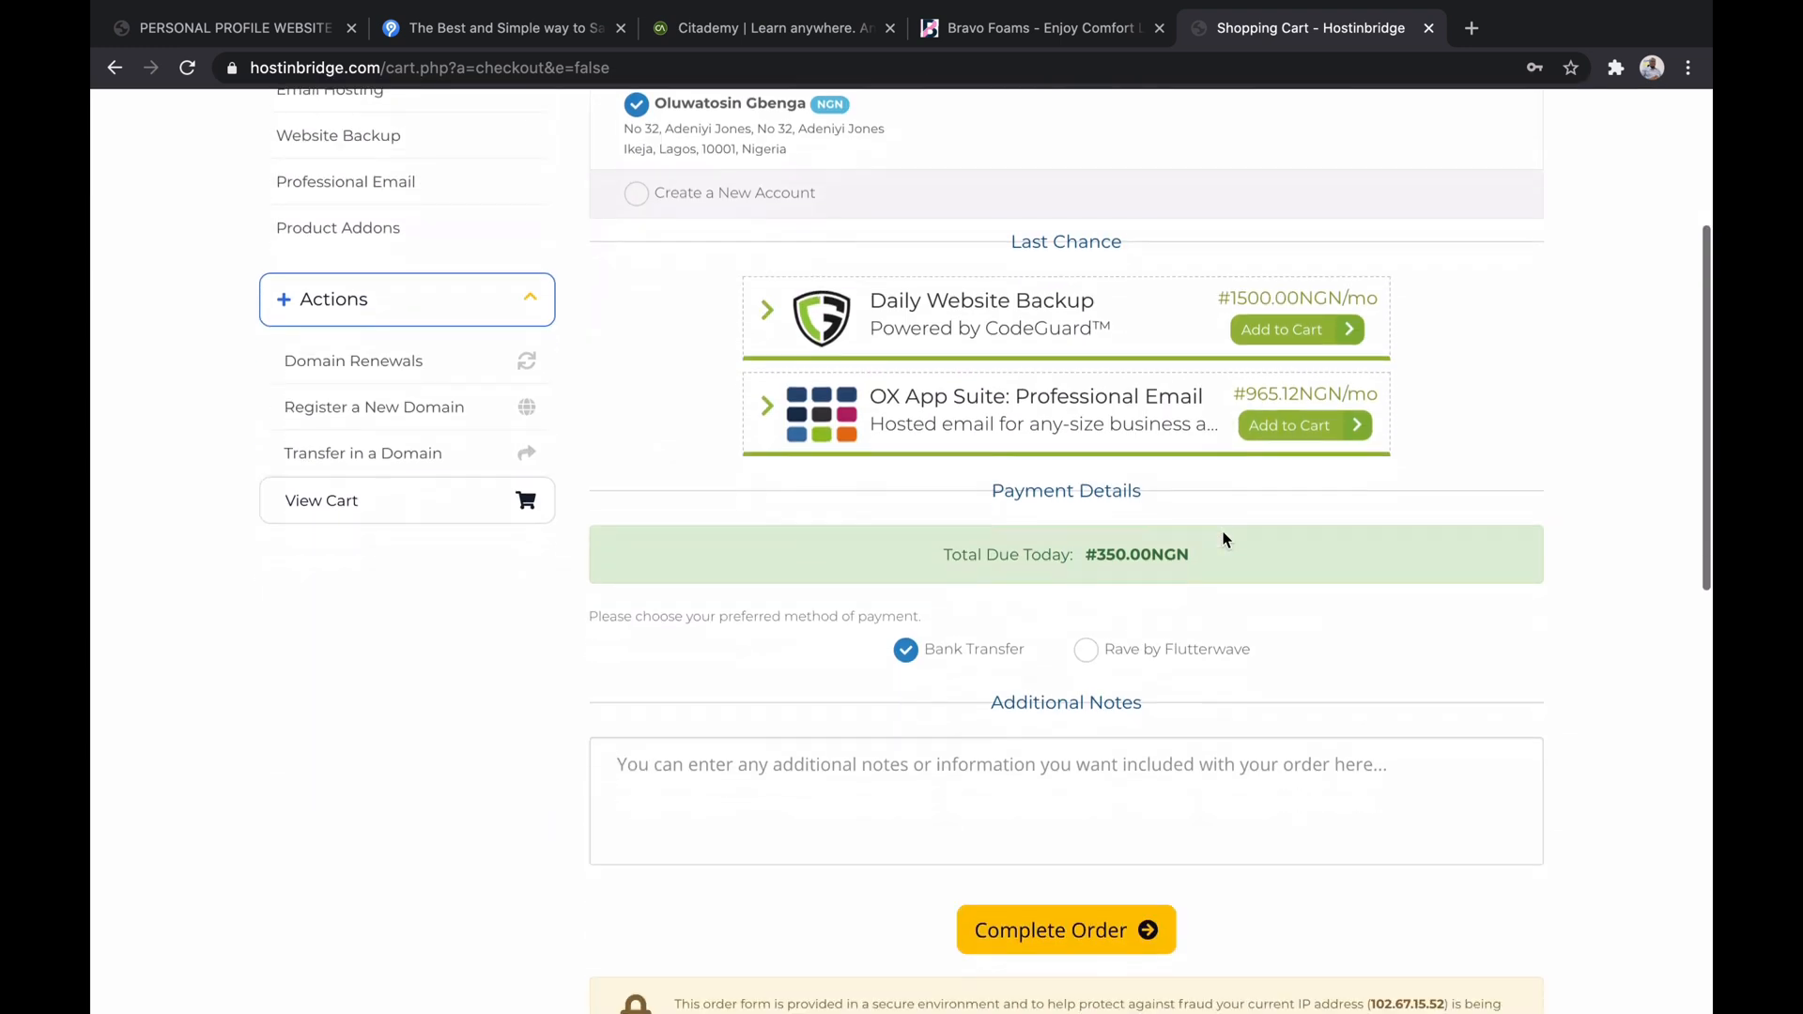
scroll(1226, 538, down, 1)
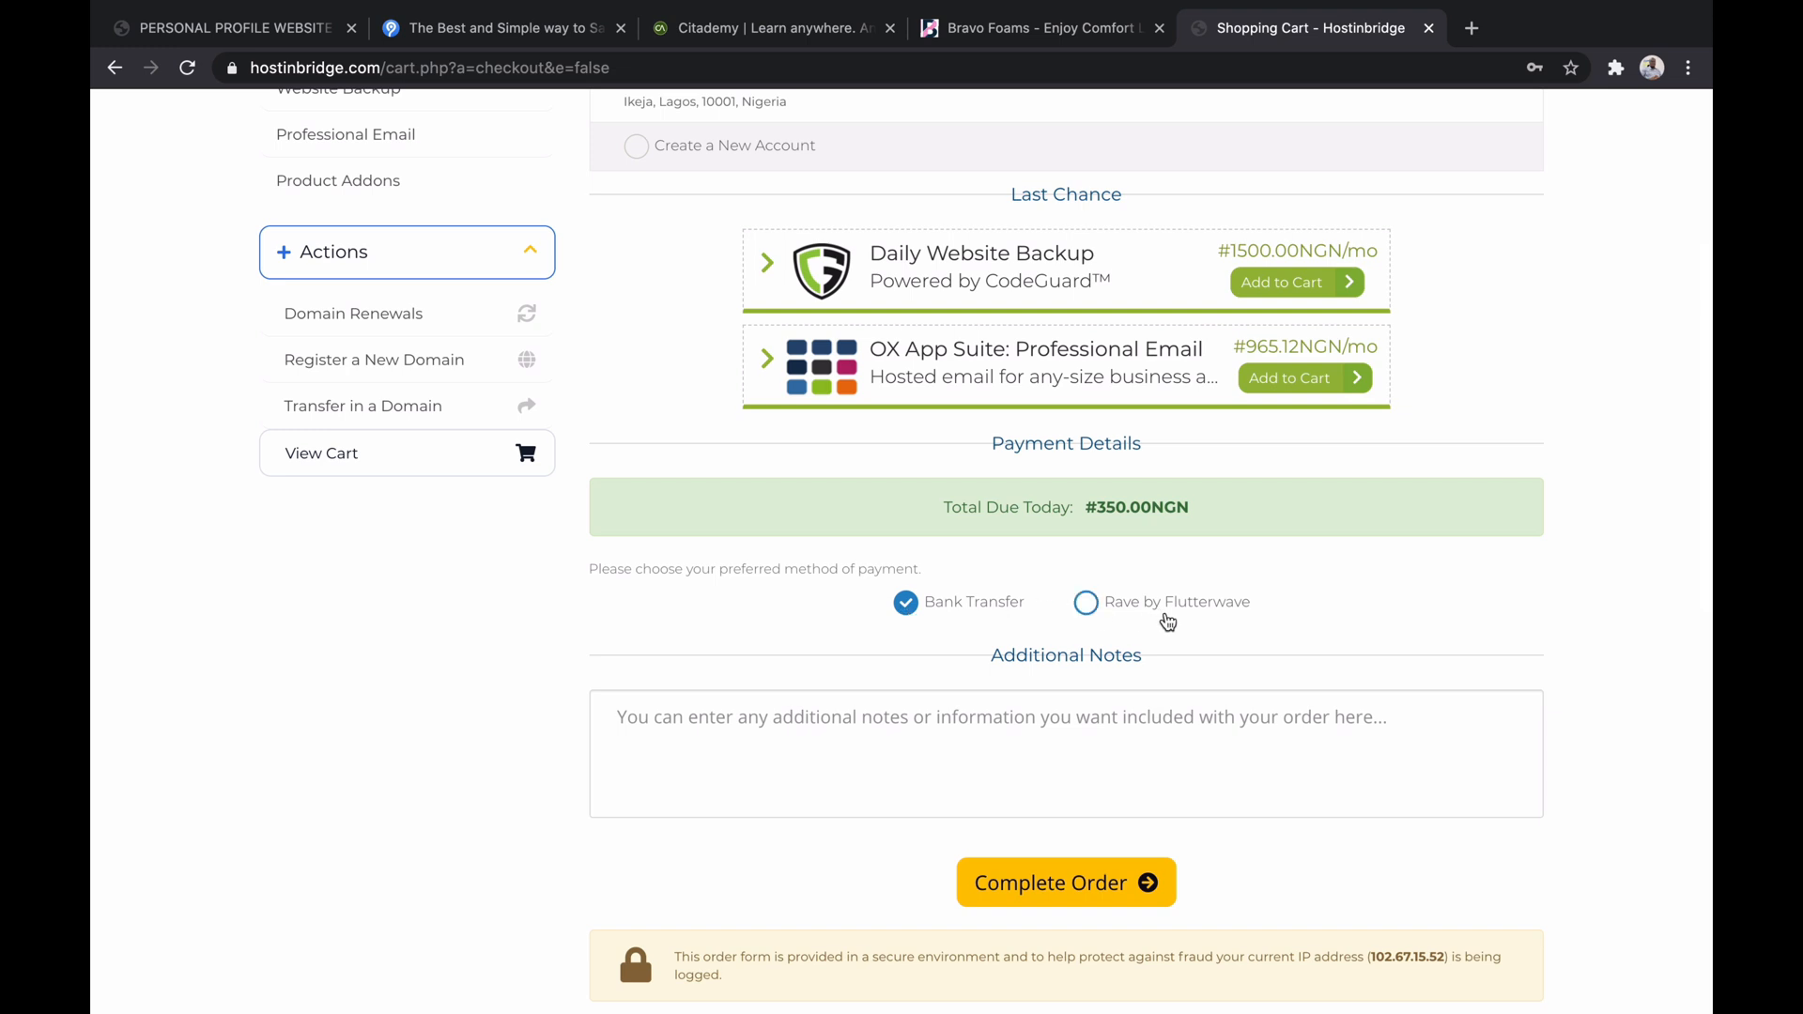
scroll(859, 849, down, 1)
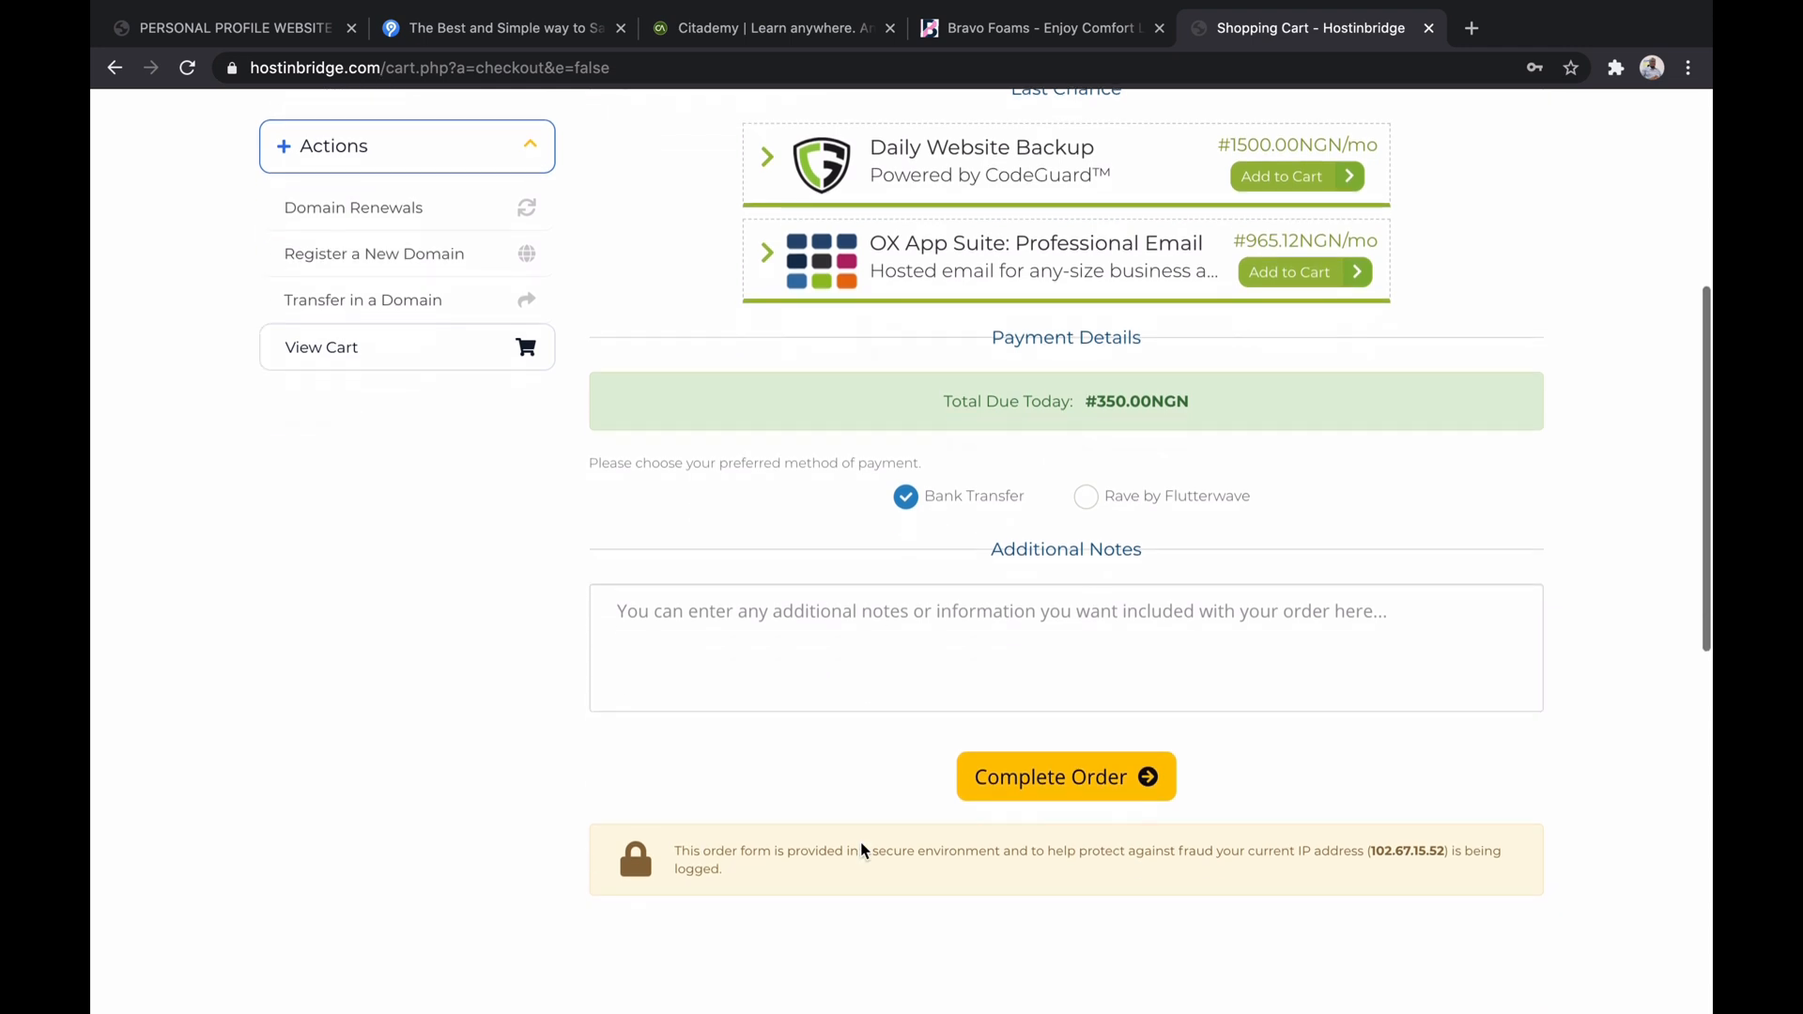
click(1060, 789)
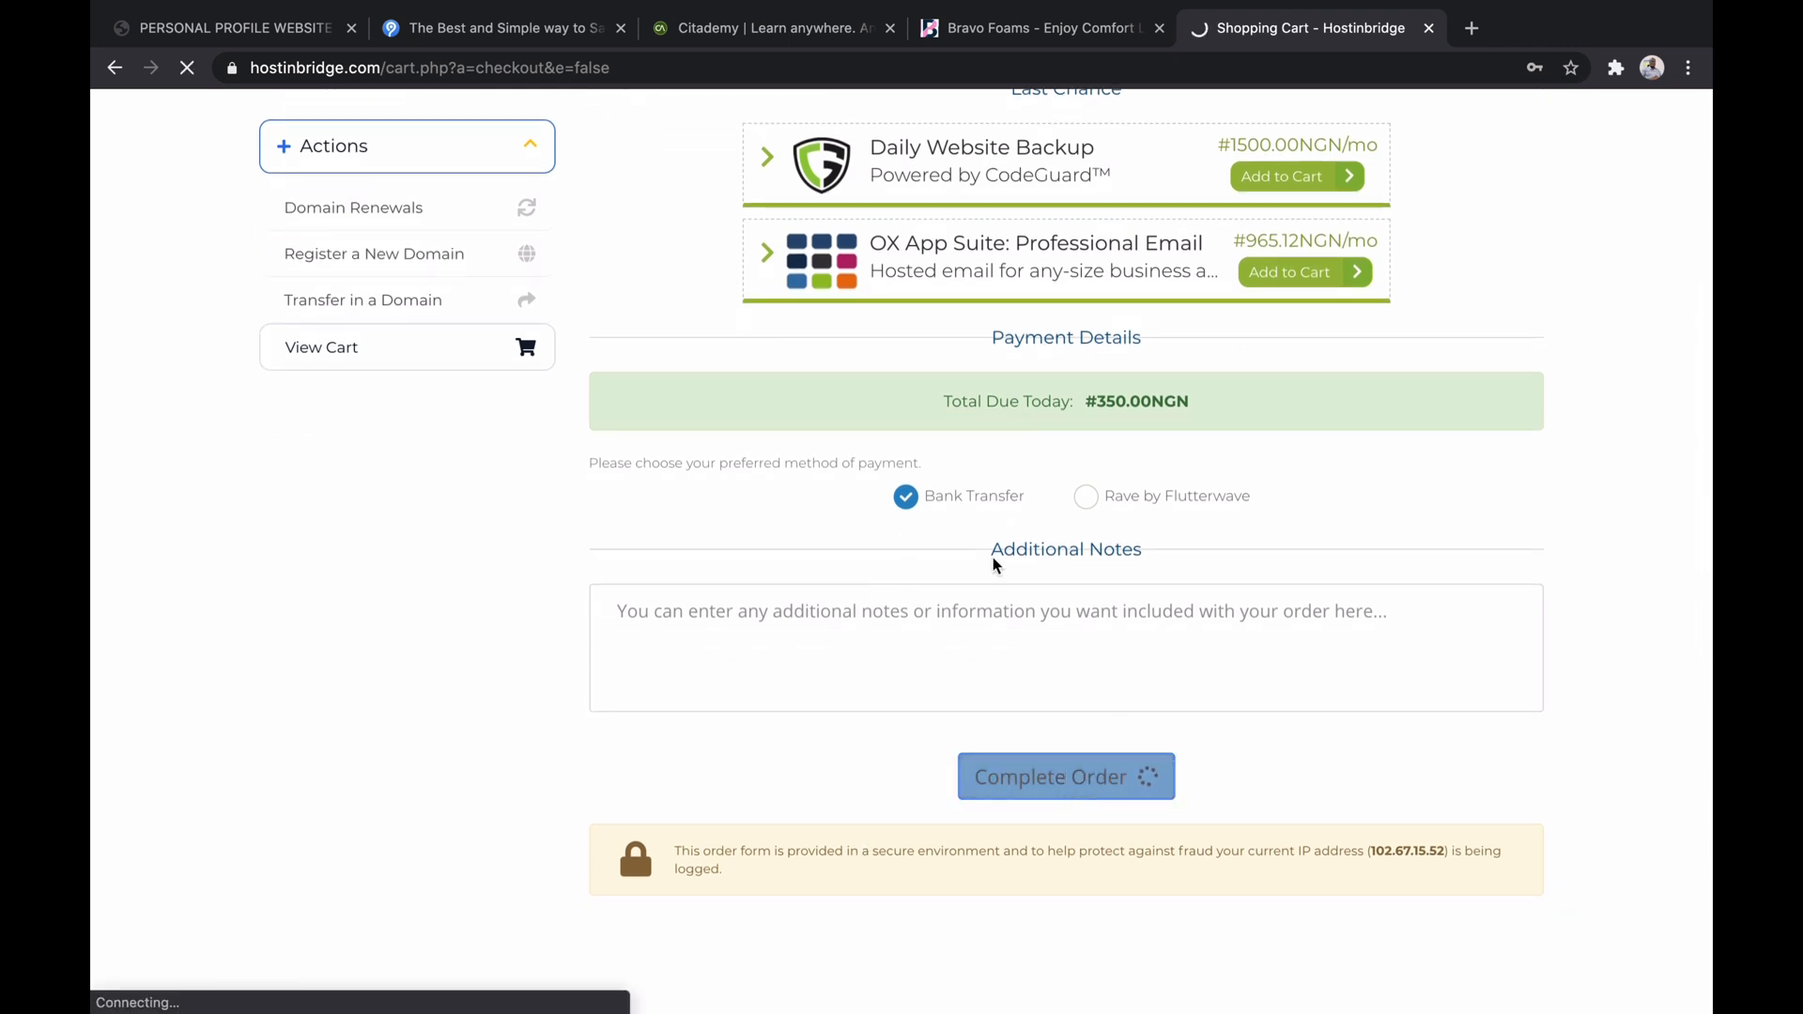
- Examine the hosting order's unpaid invoice, covering its items and bank transfer details, and highlight the payee's account number
scroll(998, 545, up, 2)
scroll(999, 545, down, 7)
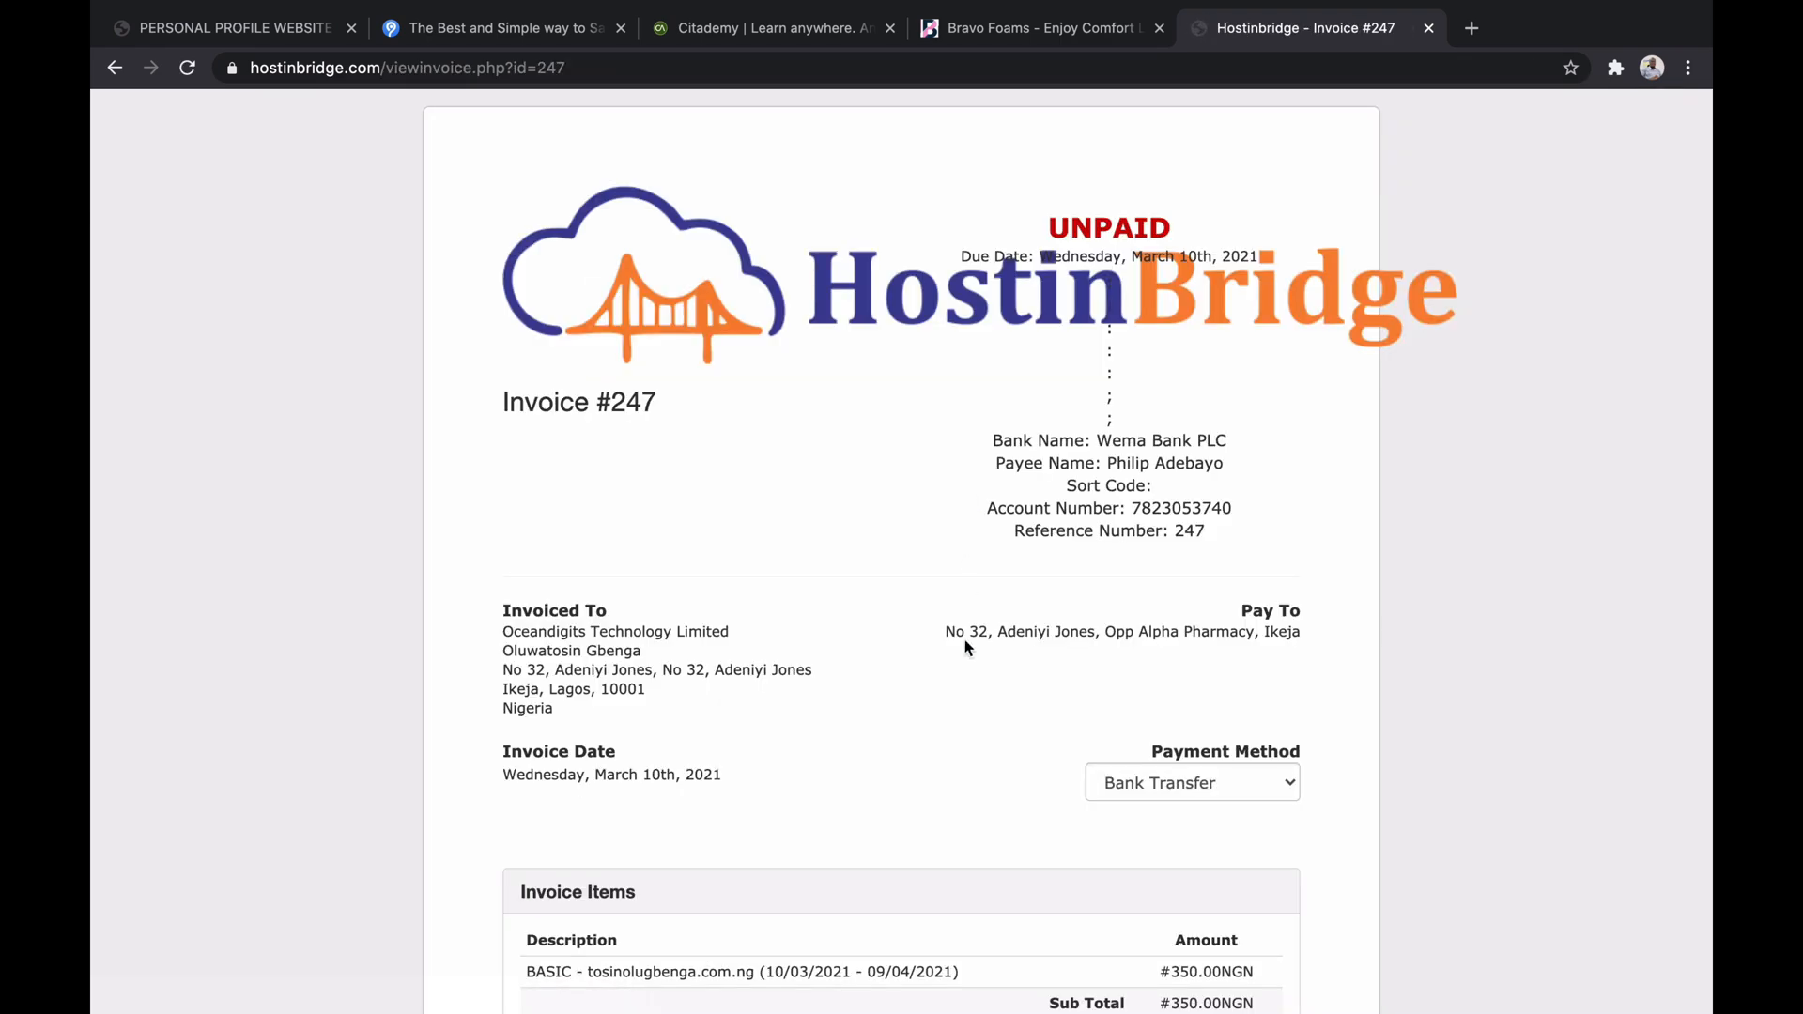
scroll(966, 648, down, 4)
scroll(965, 648, up, 2)
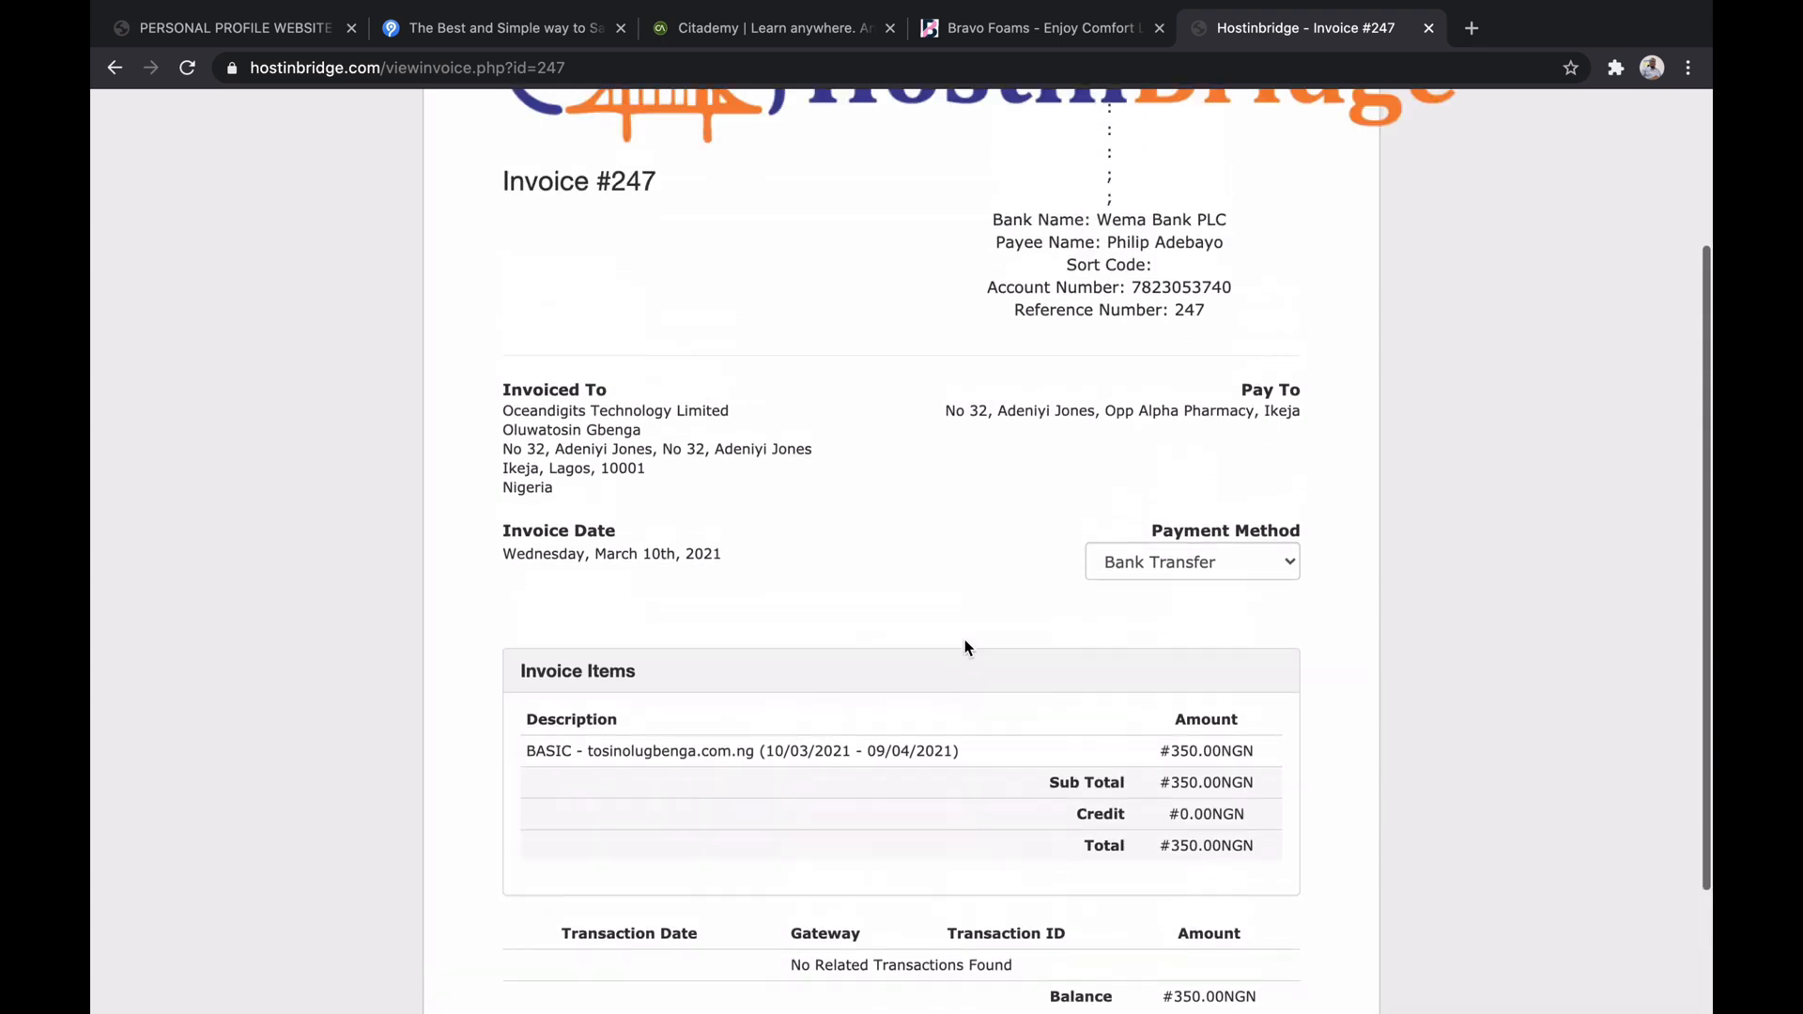
scroll(966, 648, up, 3)
scroll(966, 648, down, 6)
scroll(966, 648, up, 2)
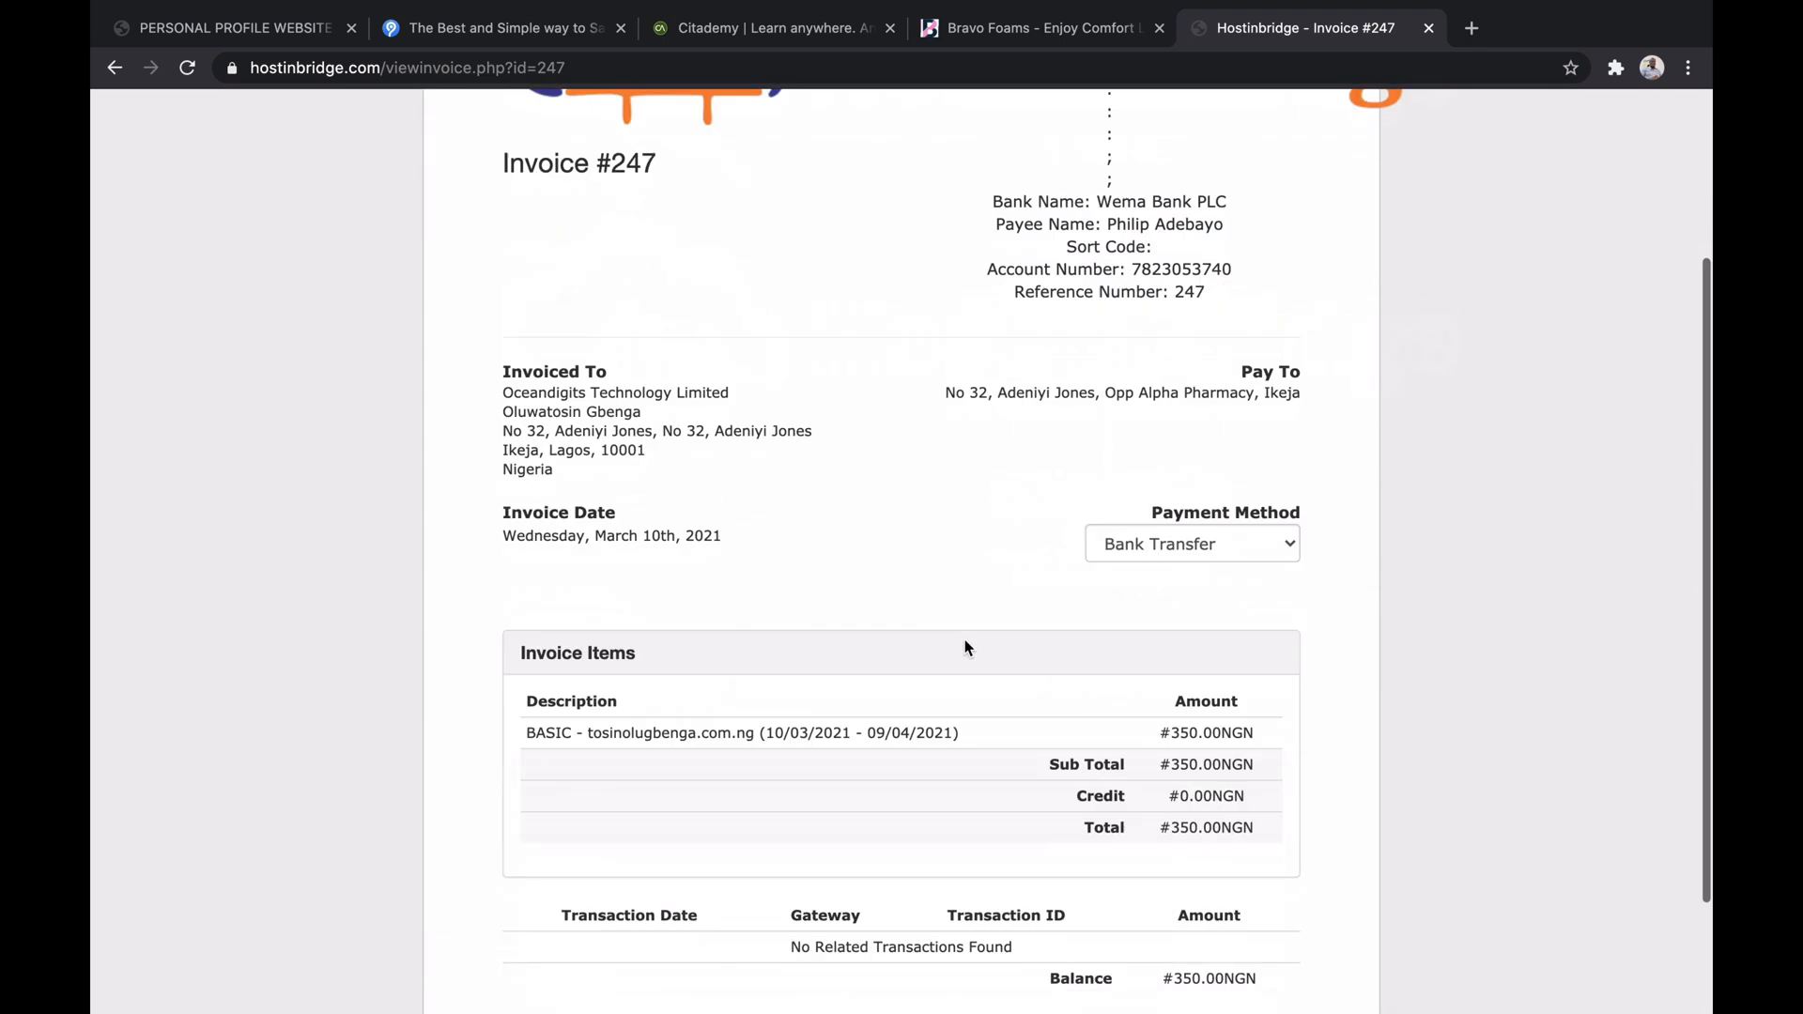
scroll(965, 648, up, 3)
scroll(965, 648, down, 5)
scroll(965, 648, up, 2)
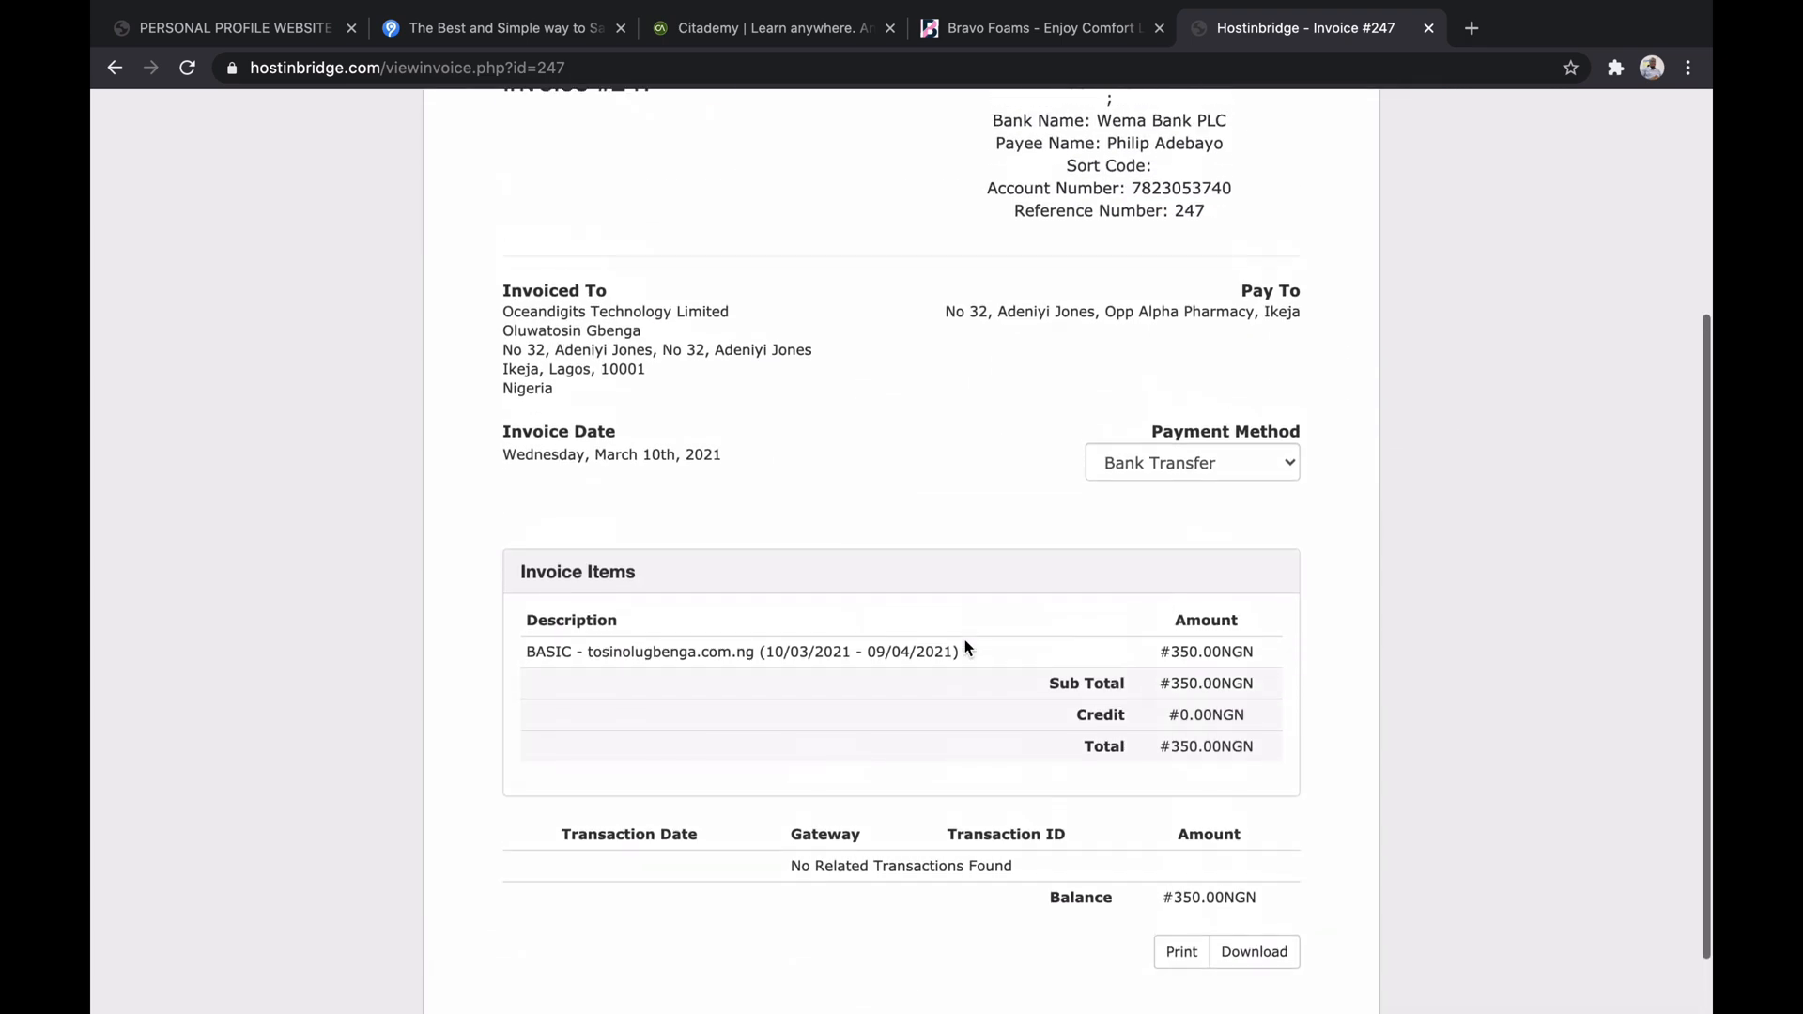
scroll(948, 615, up, 1)
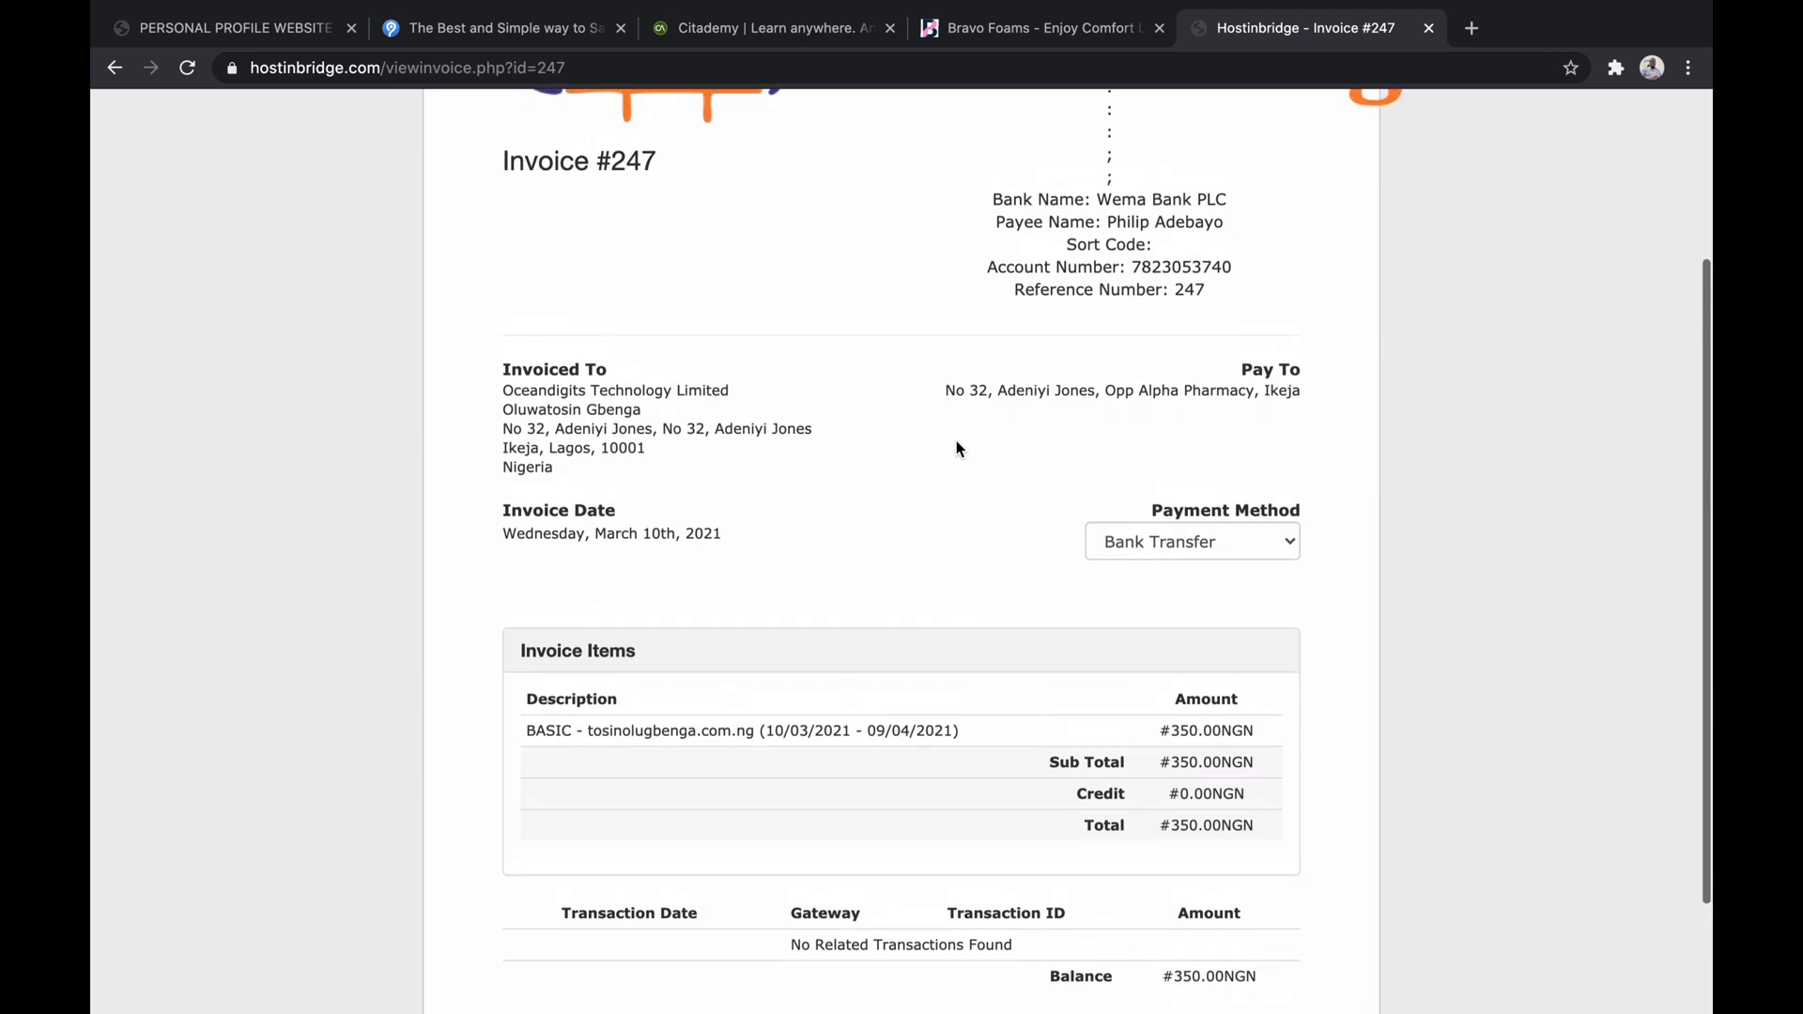
scroll(966, 523, up, 1)
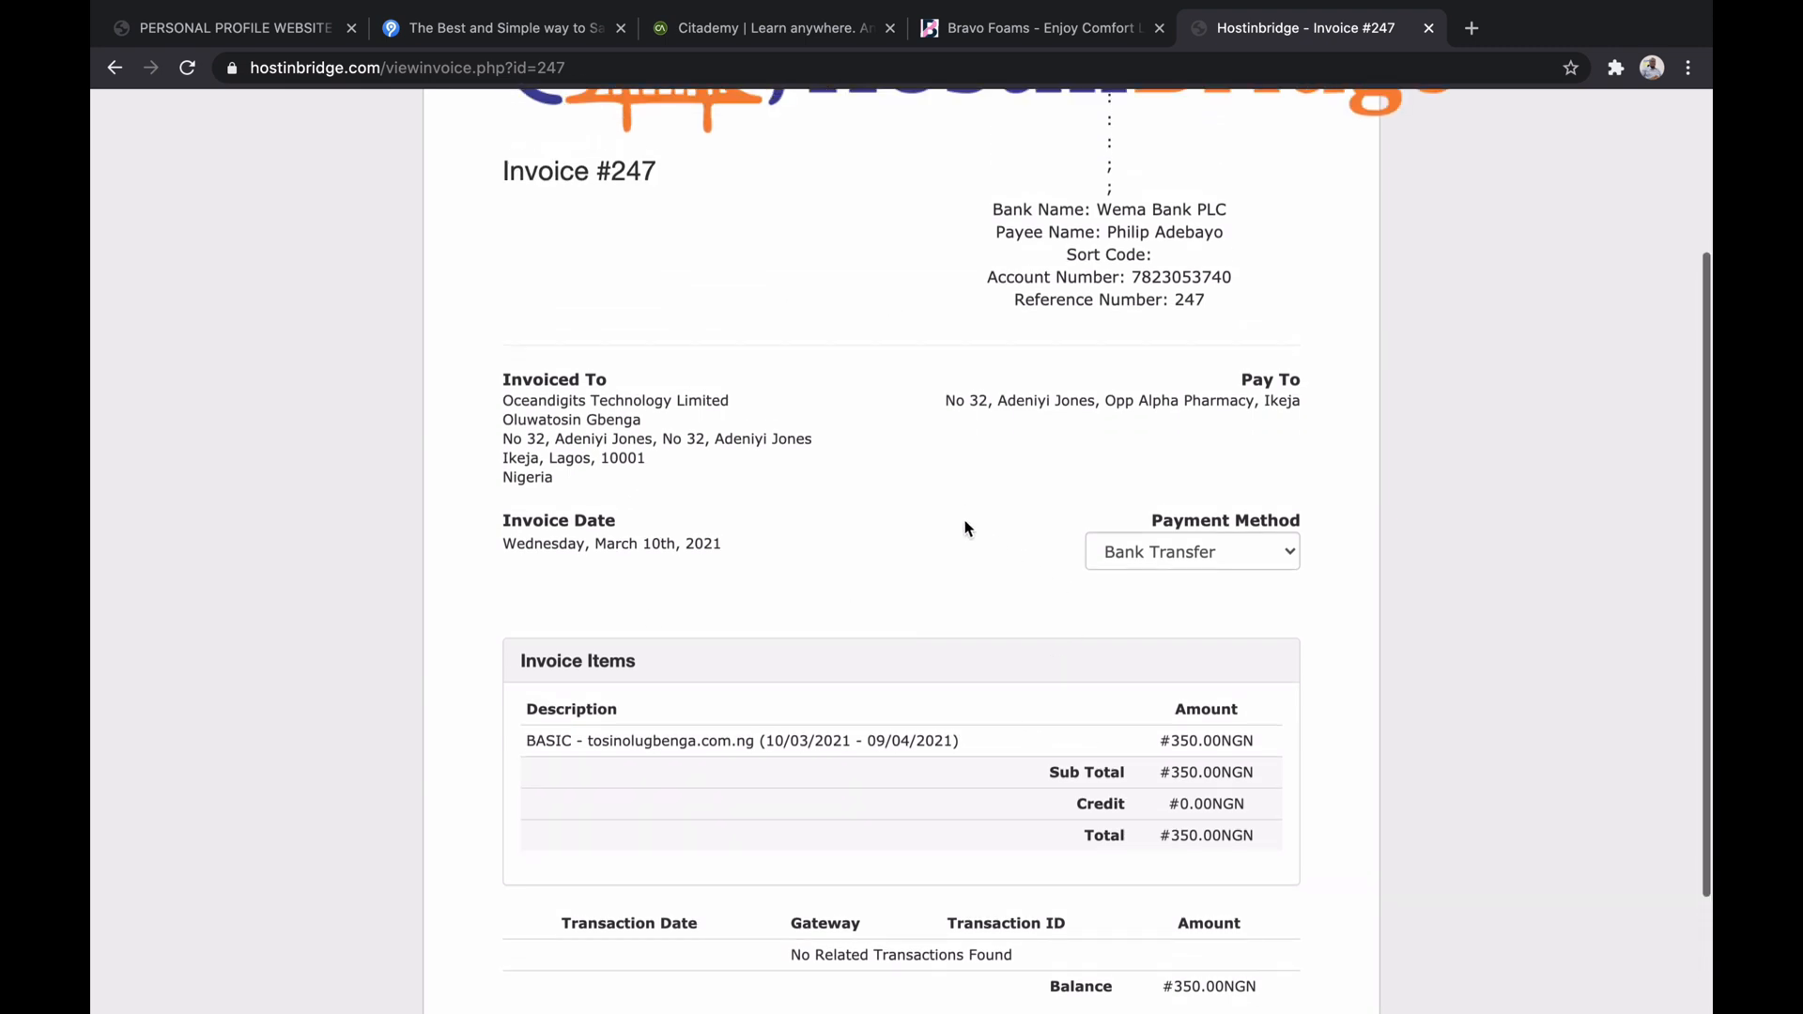
scroll(967, 526, down, 1)
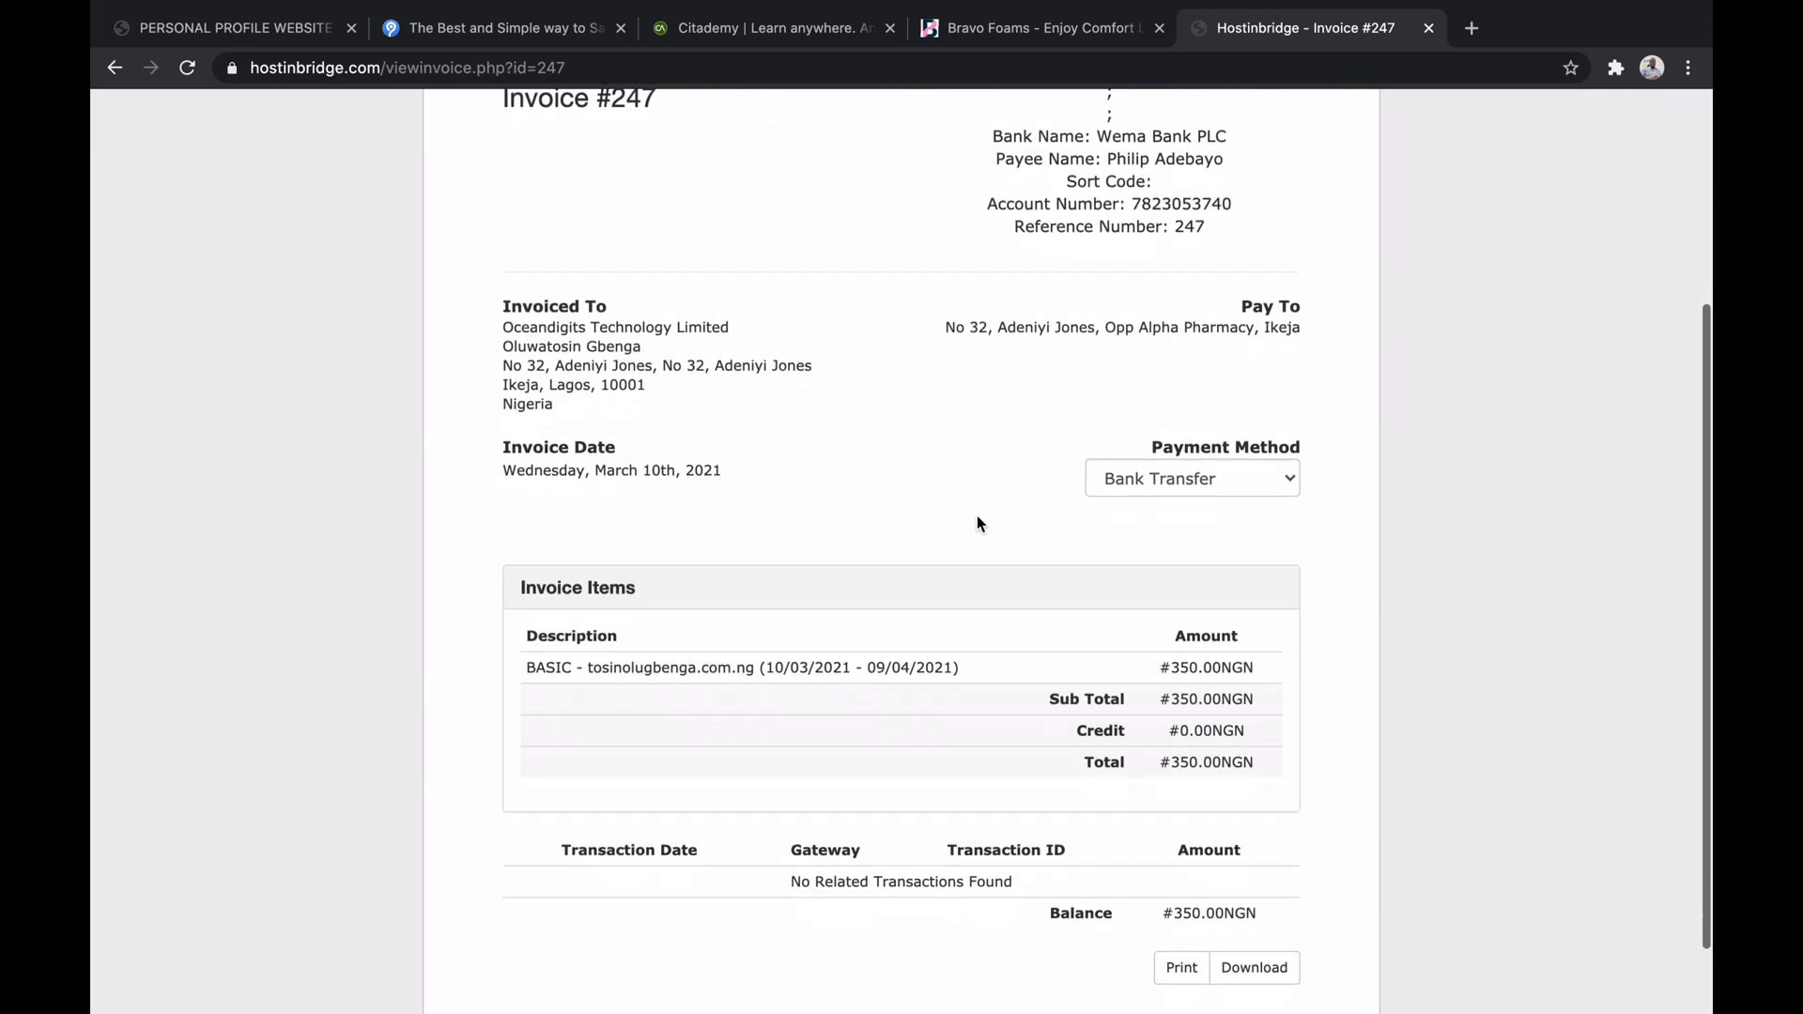
scroll(976, 524, down, 1)
scroll(977, 524, up, 2)
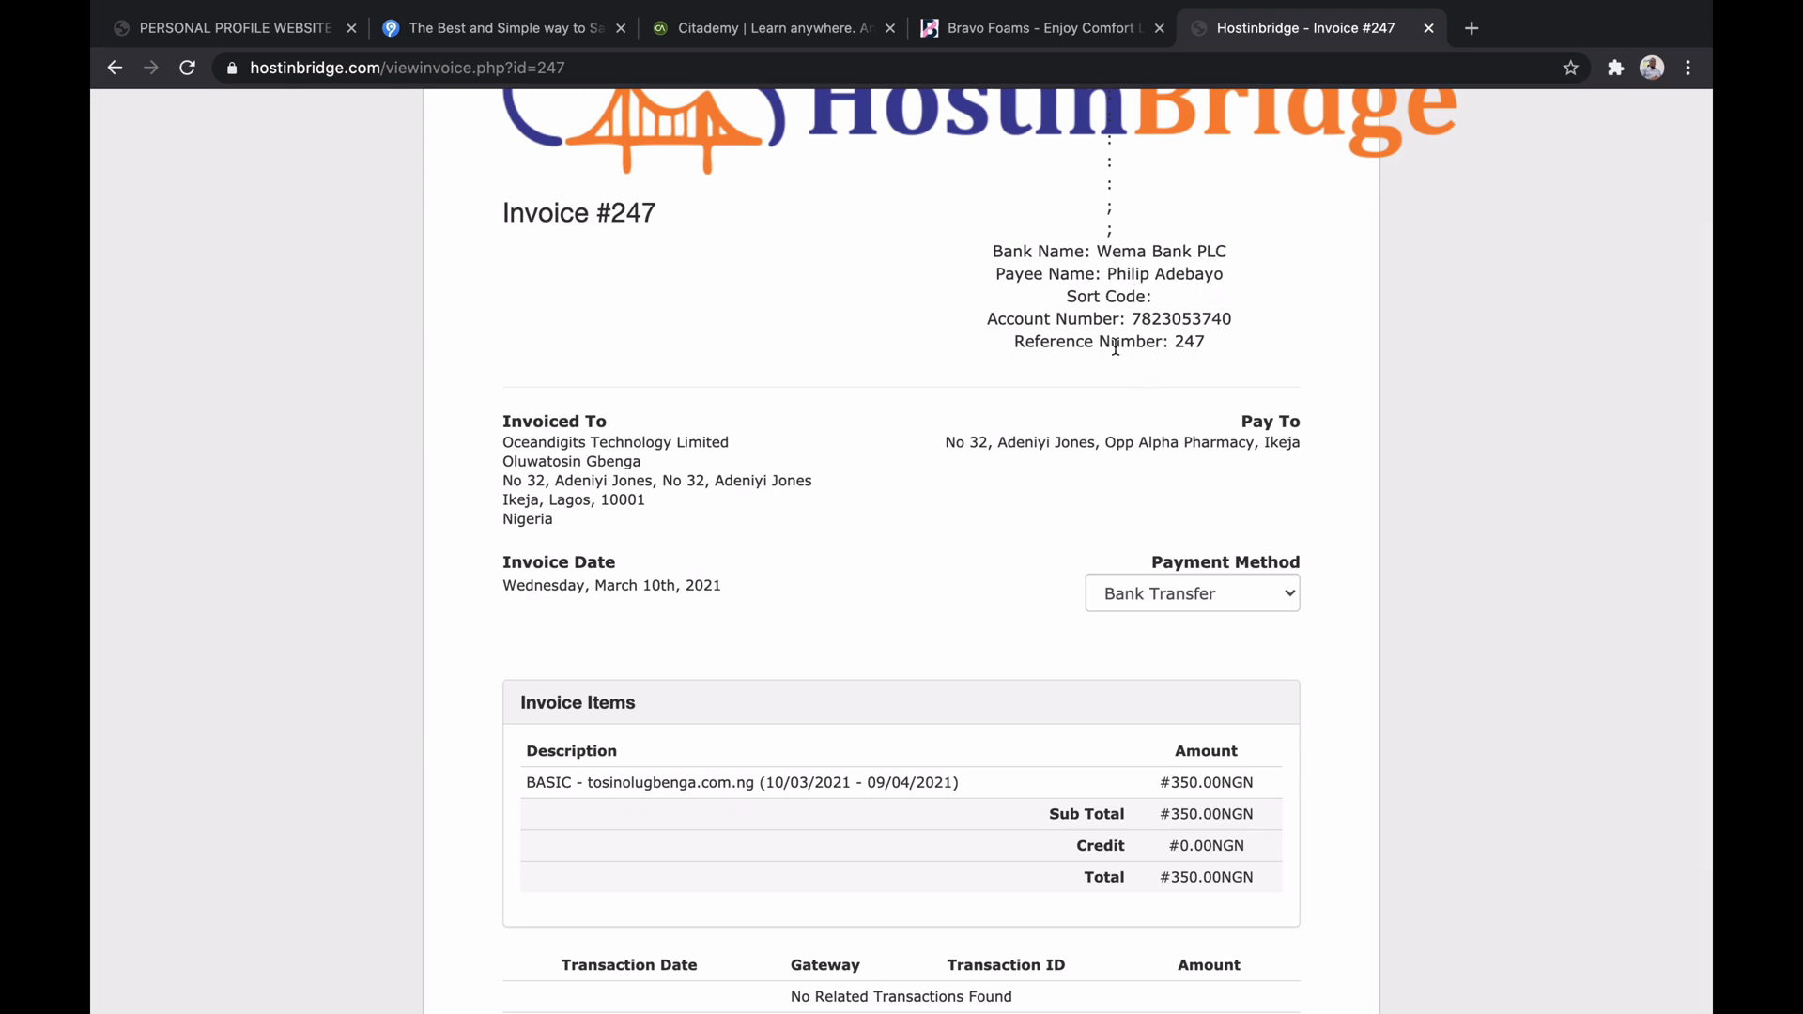
drag(1135, 317, 1260, 322)
scroll(988, 581, down, 3)
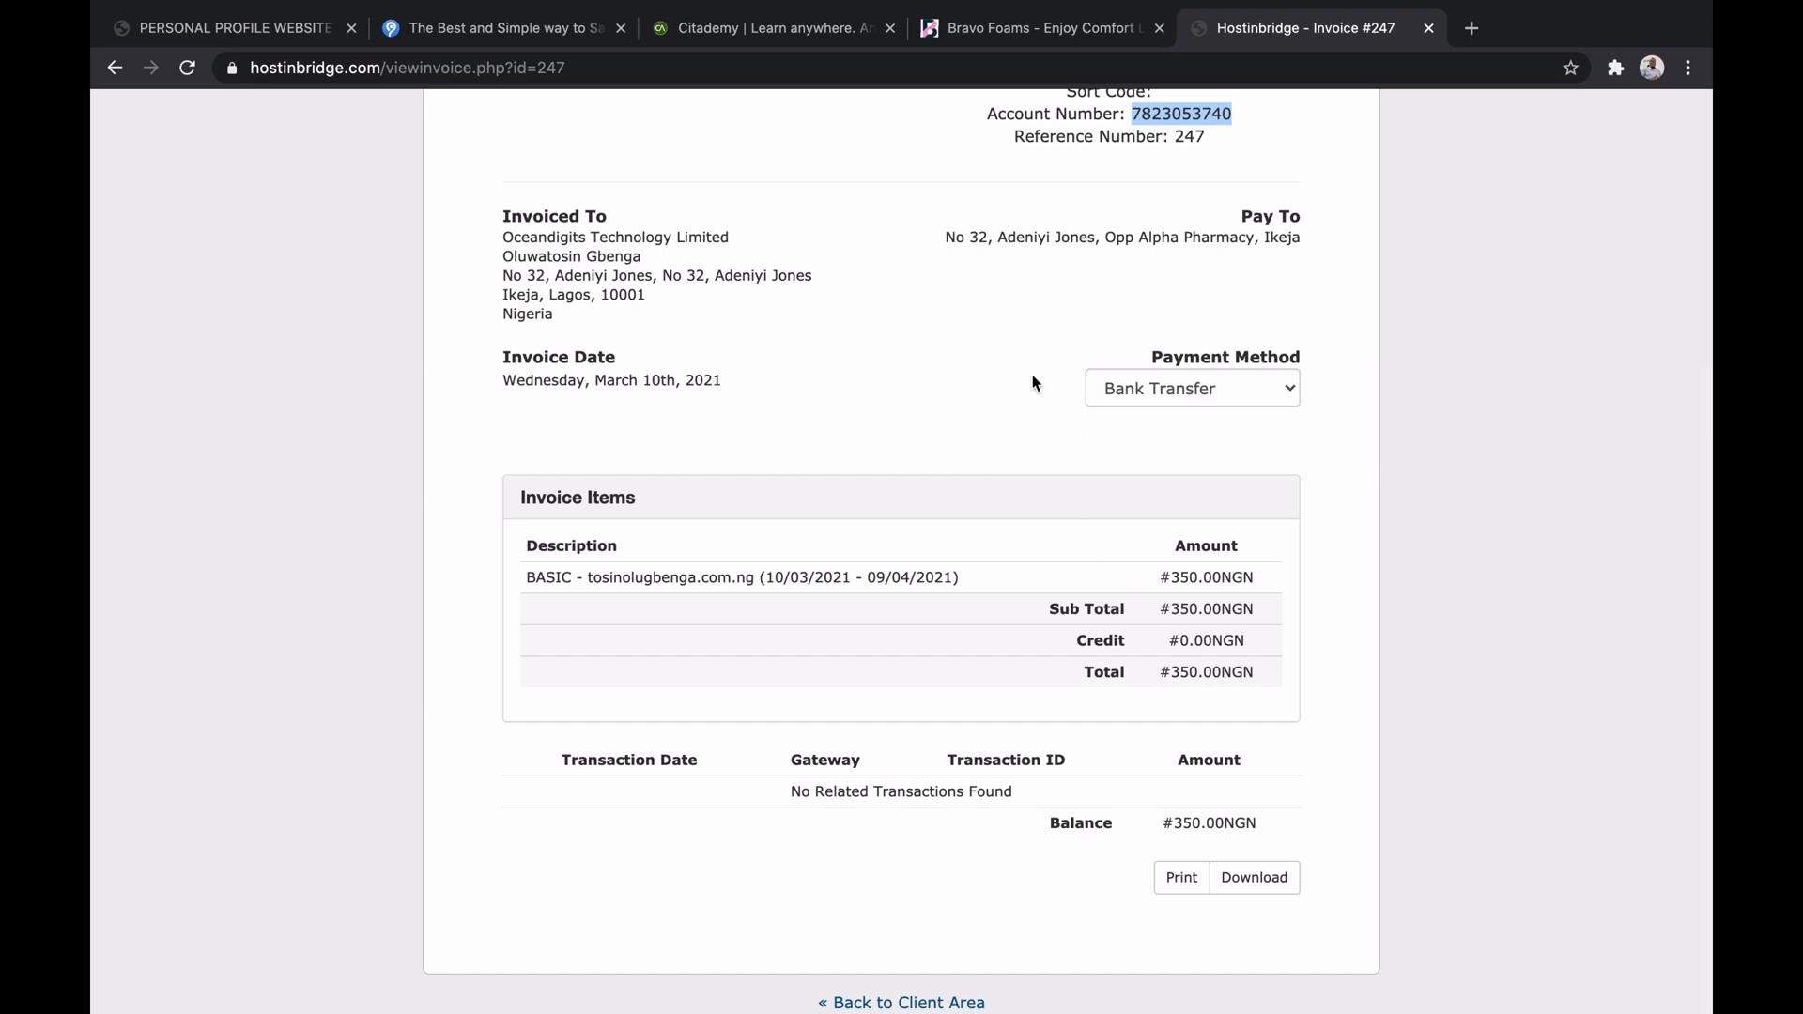
- Open Gmail in a new browser tab and read through the Customer Invoice email from Hostinbridge
click(1471, 29)
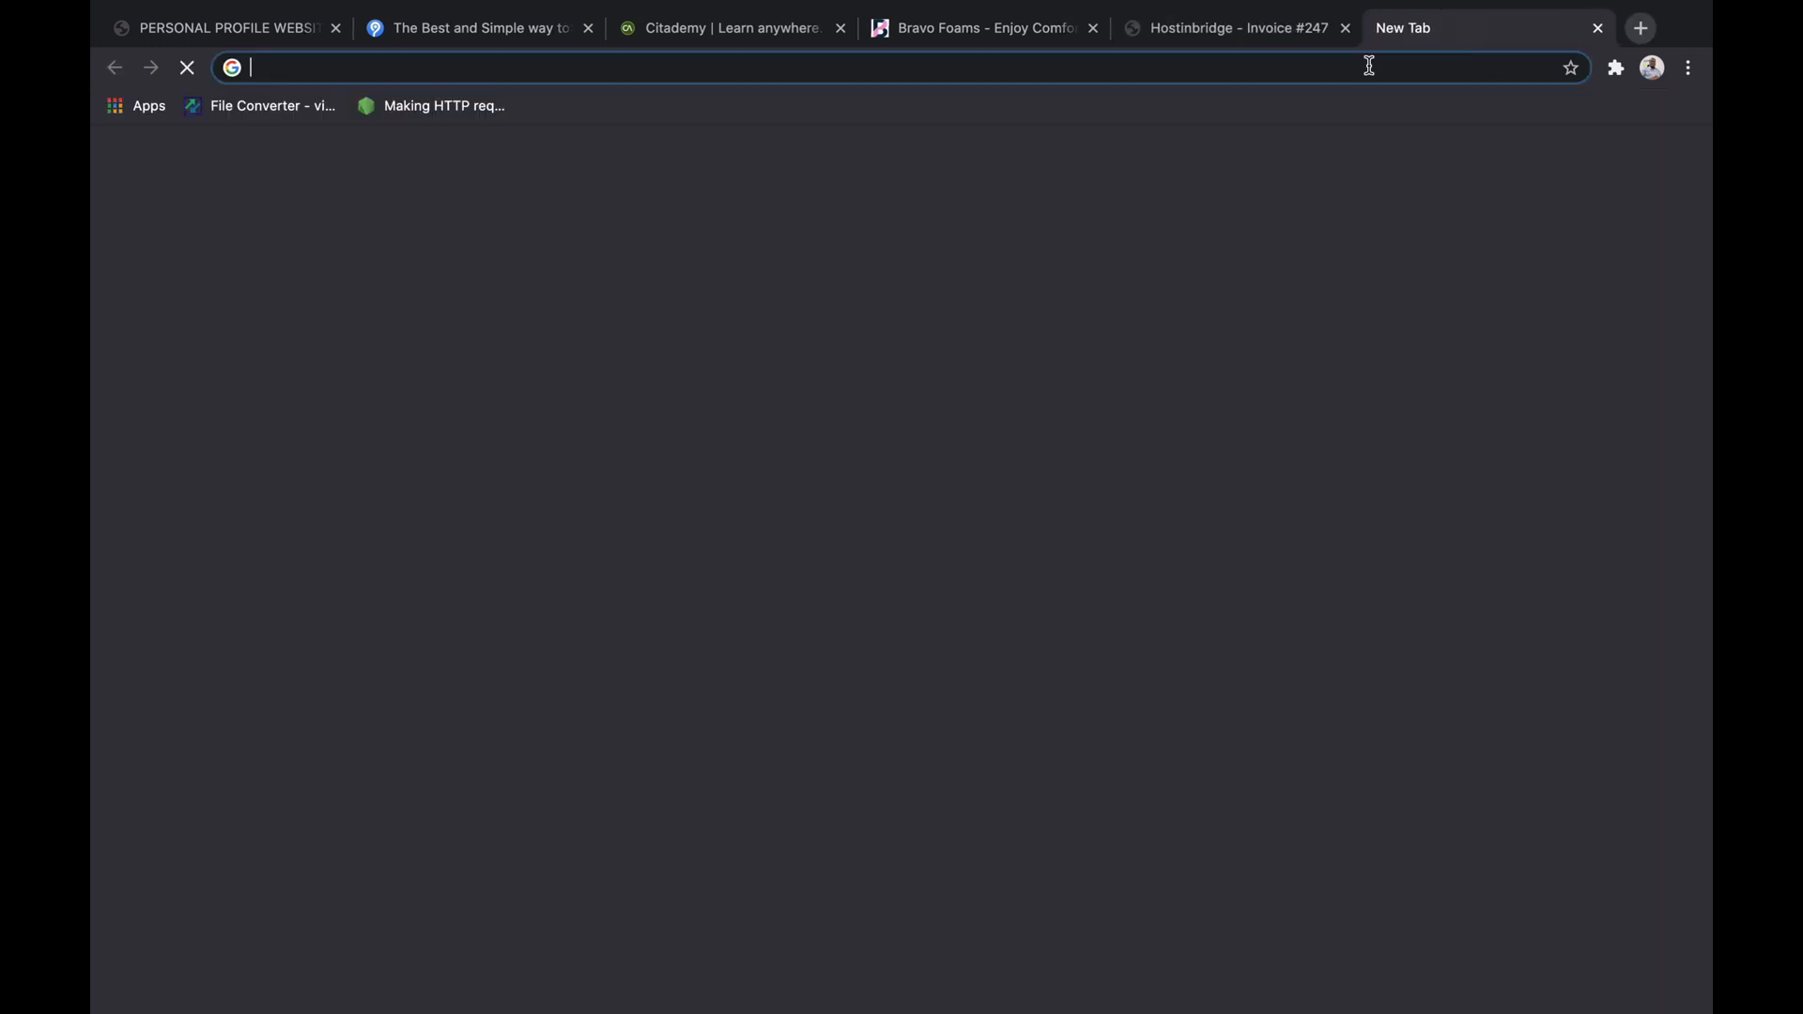
click(1191, 69)
click(987, 585)
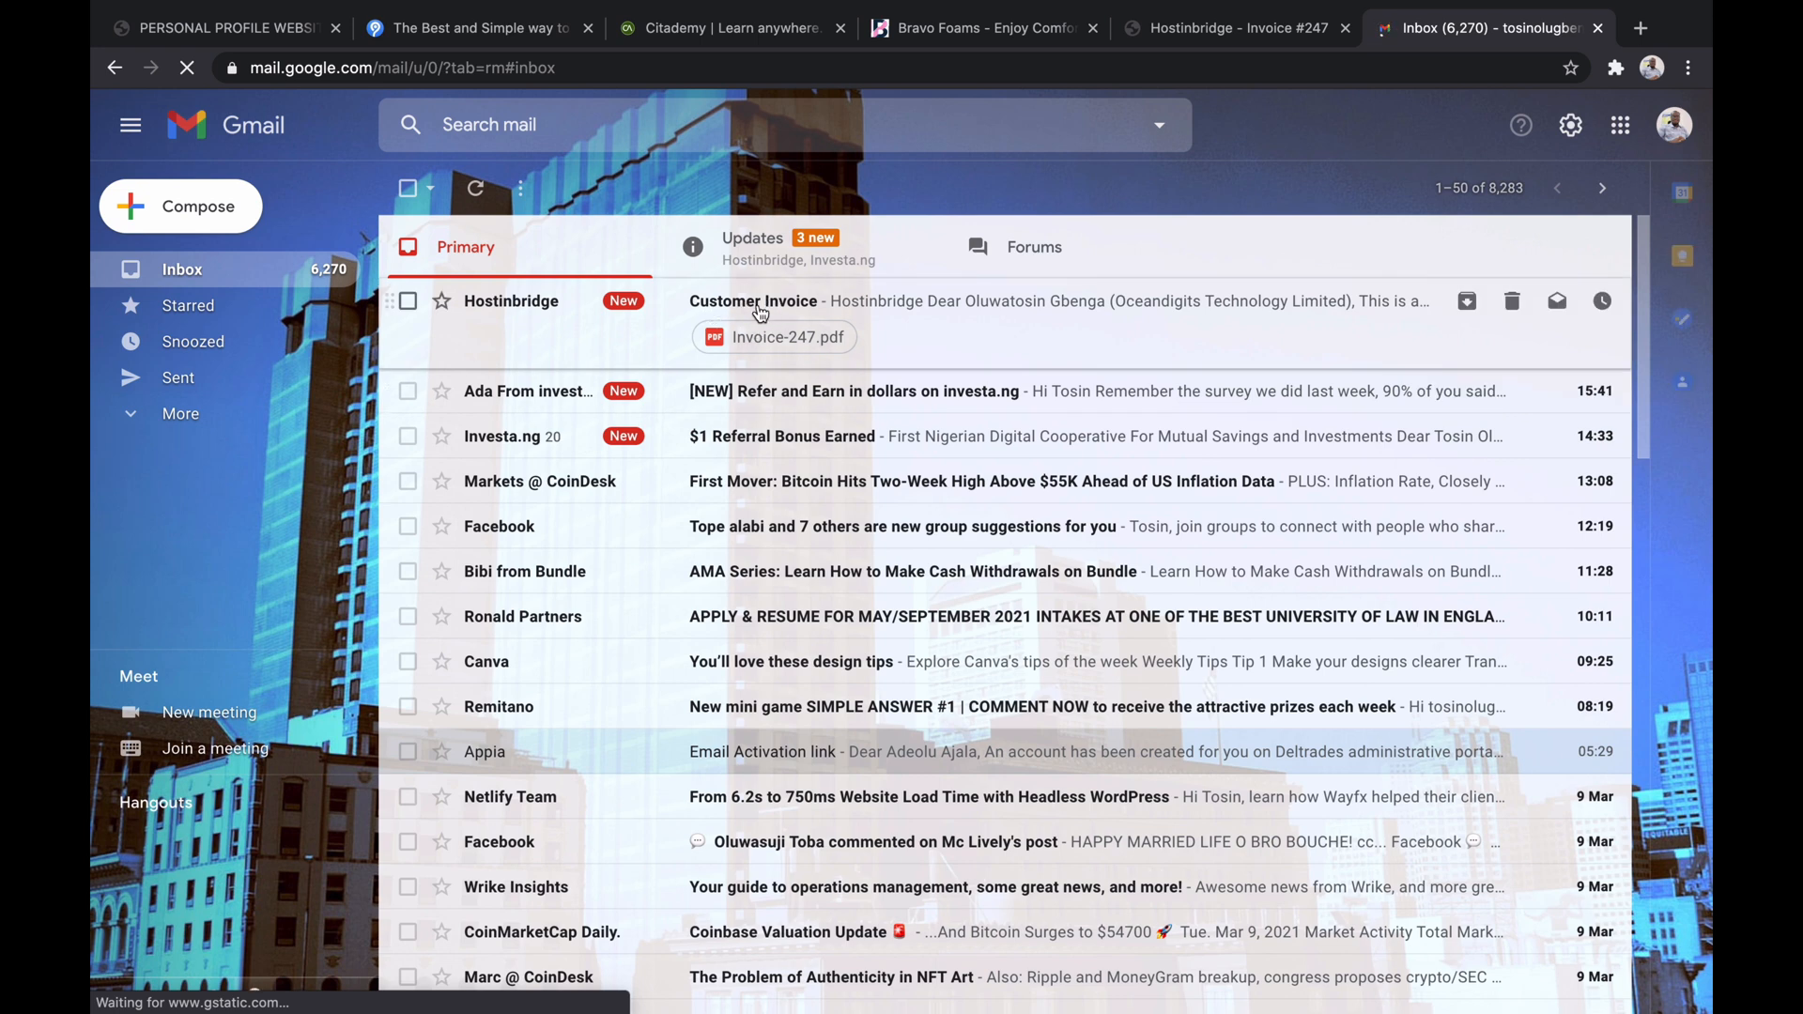
click(861, 312)
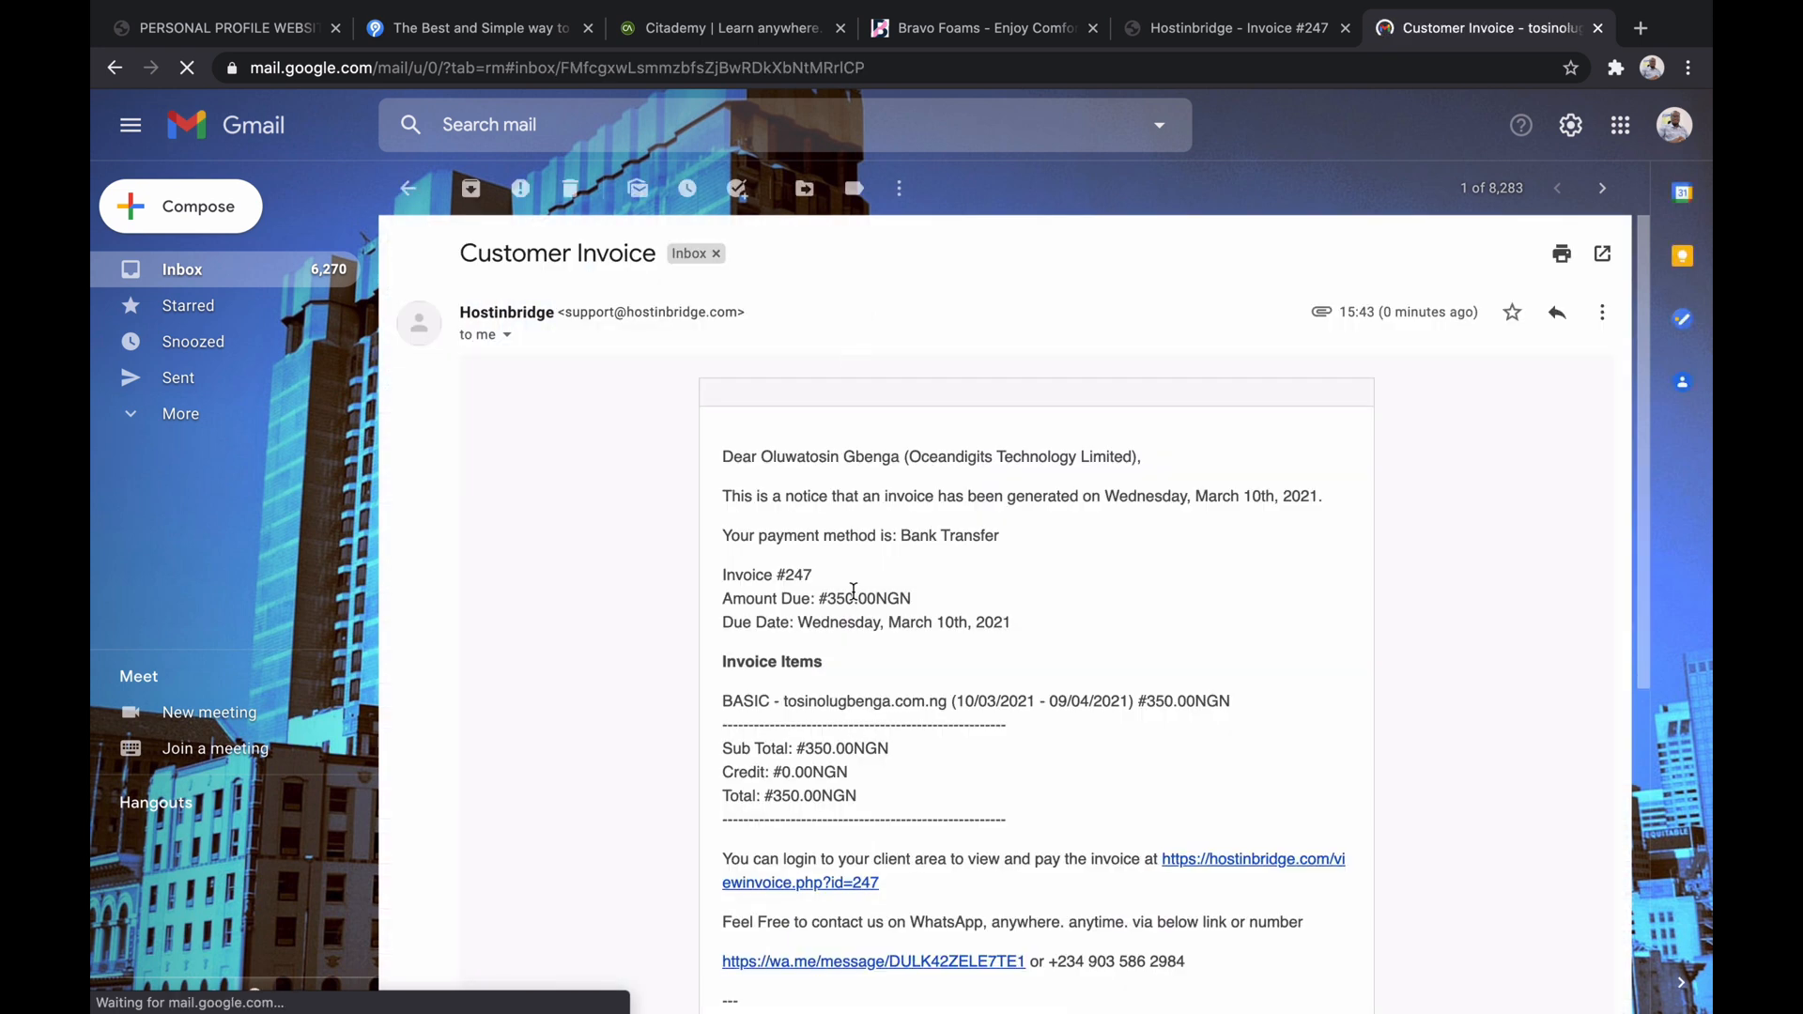
scroll(853, 592, down, 2)
scroll(852, 592, up, 2)
scroll(801, 595, down, 2)
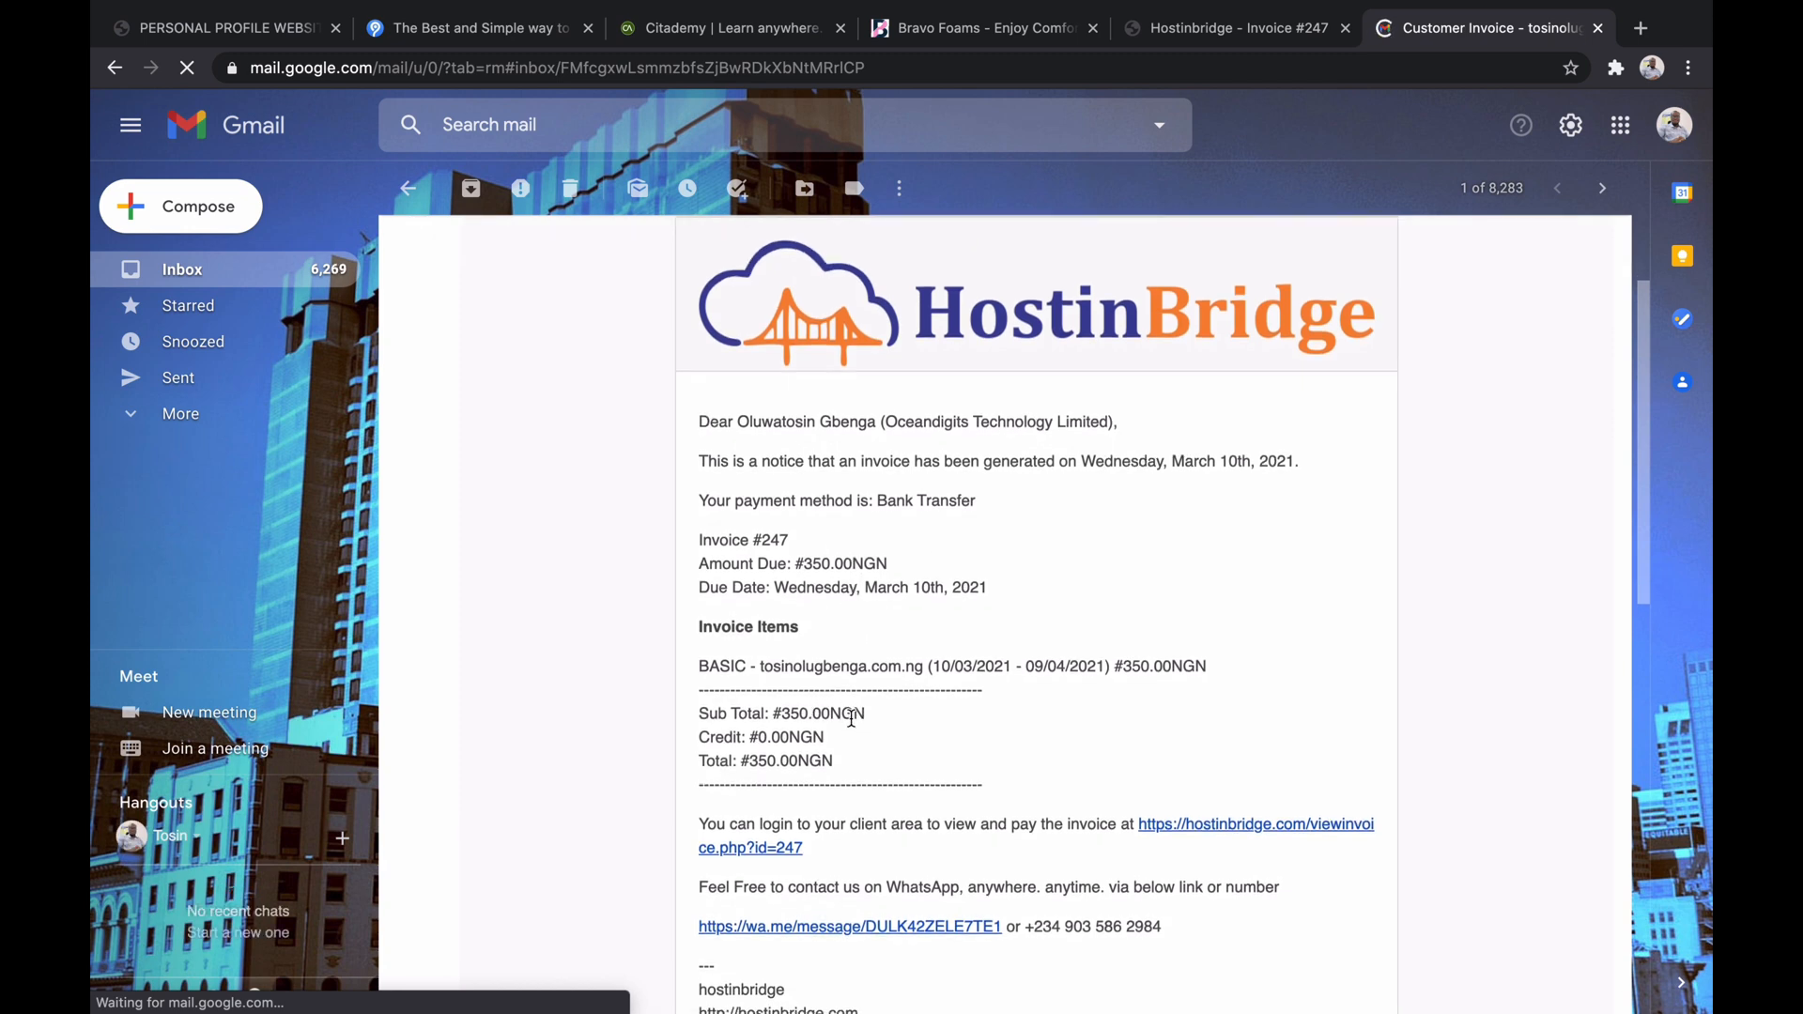
scroll(956, 764, down, 2)
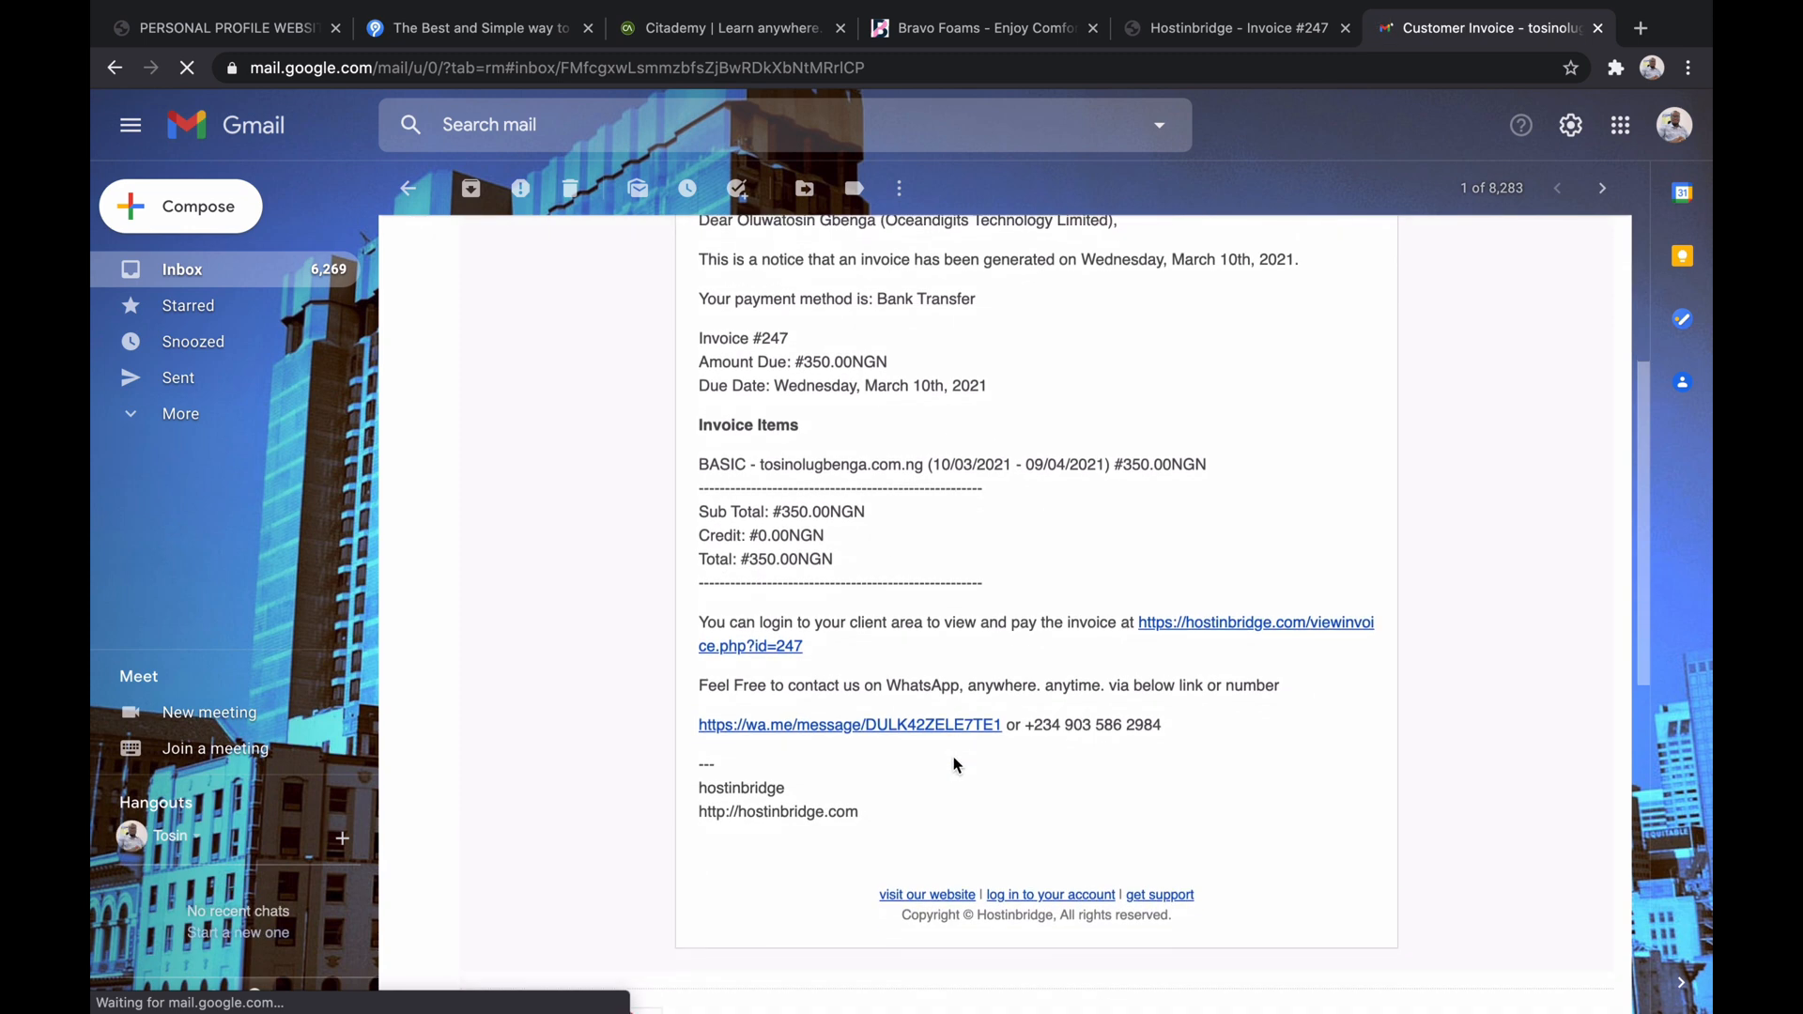
scroll(976, 752, up, 4)
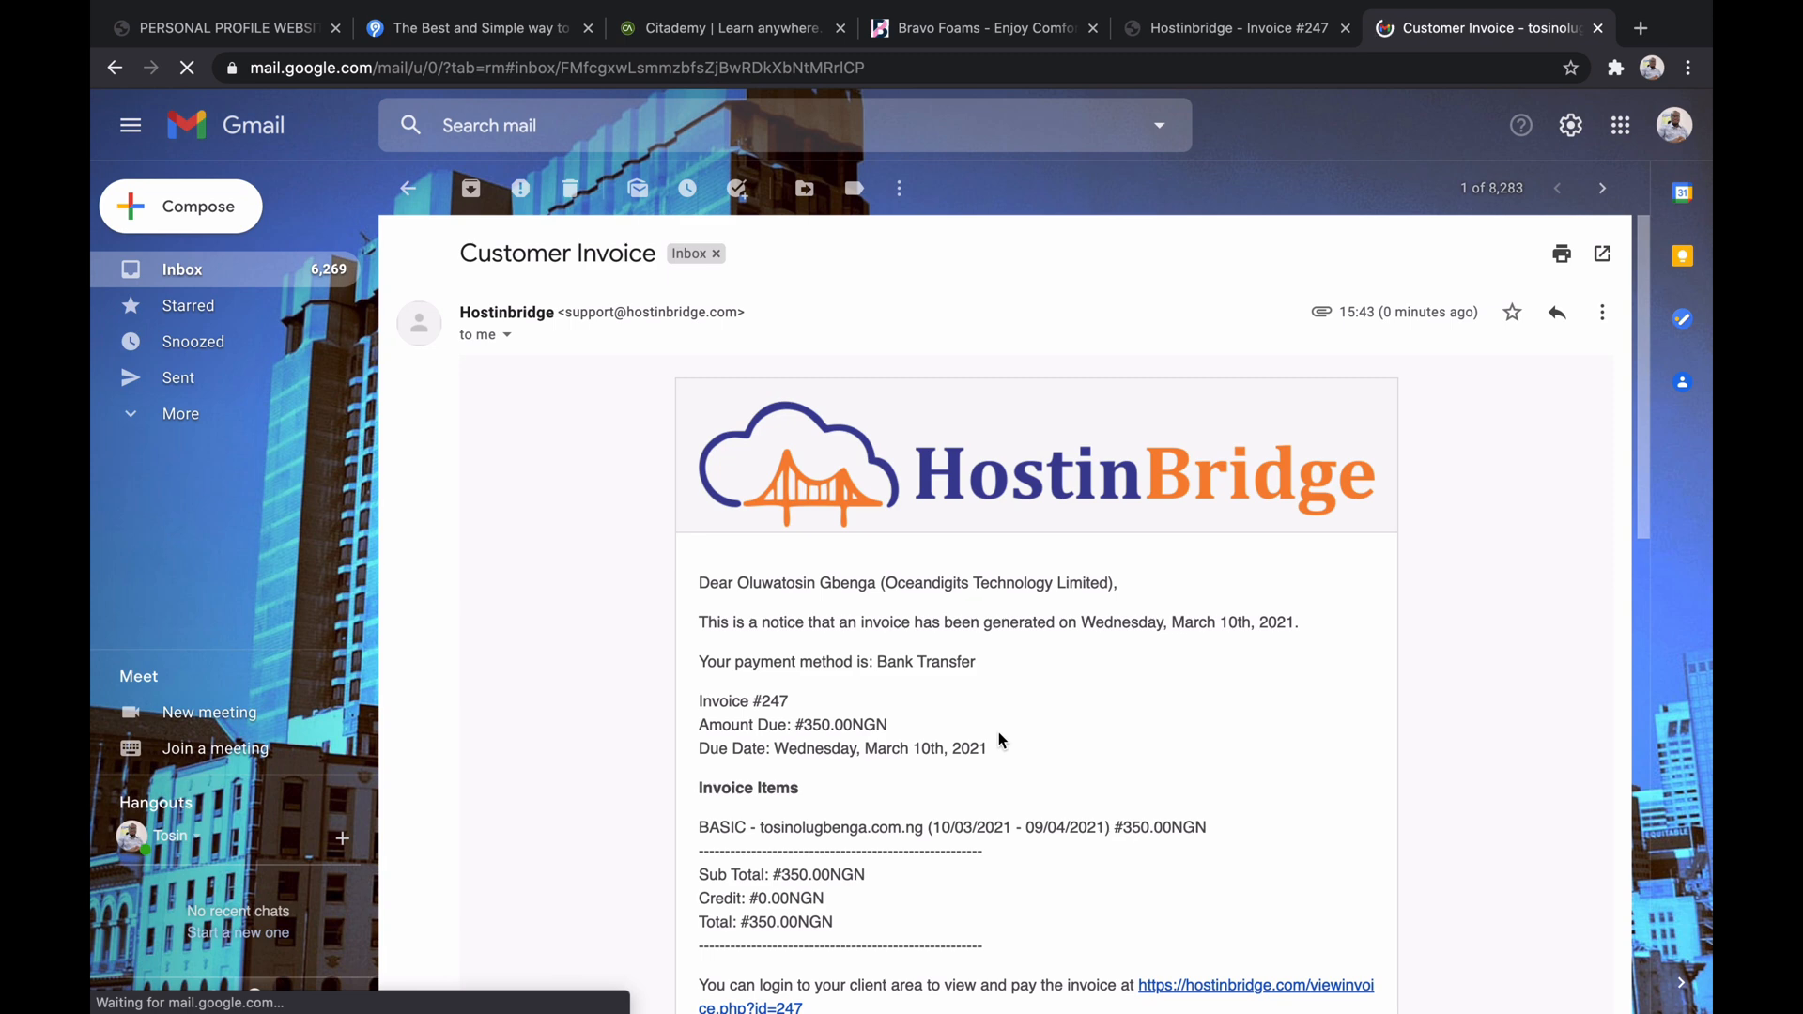
- Return to the Hostinbridge site, open a support ticket form for the Customer Service Desk and look over its fields
click(1229, 32)
scroll(820, 303, up, 5)
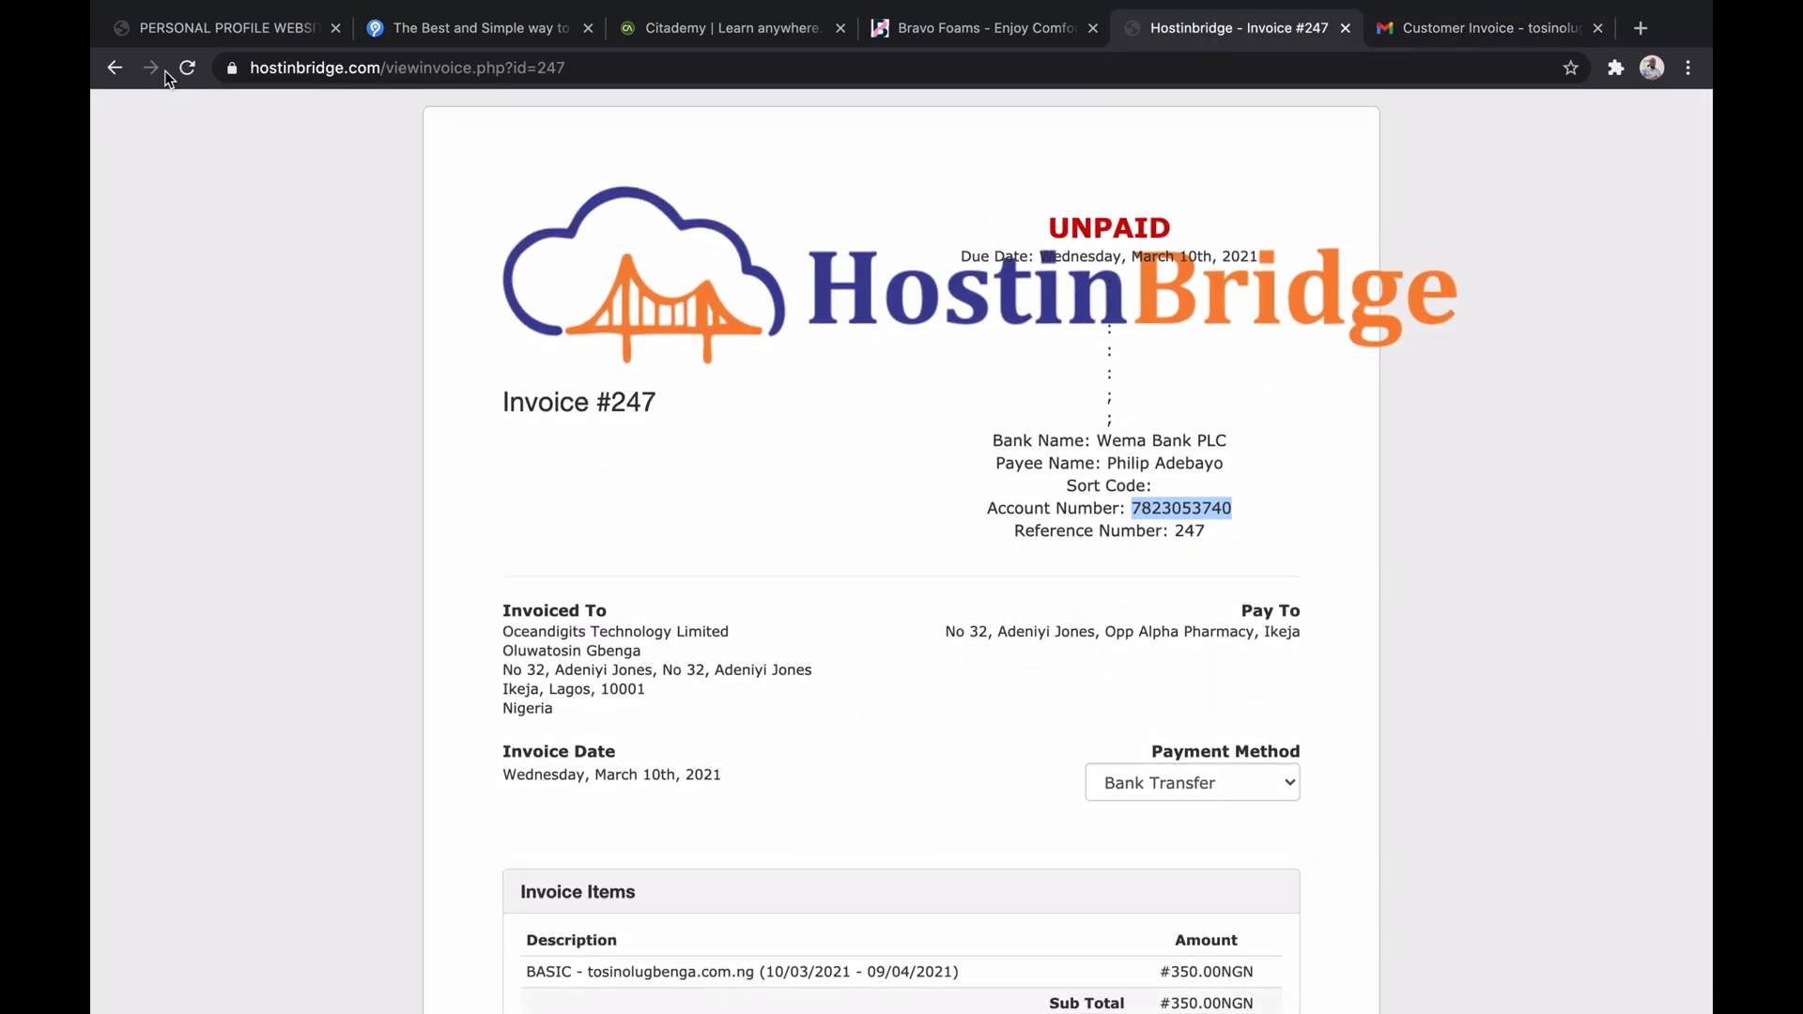
click(126, 67)
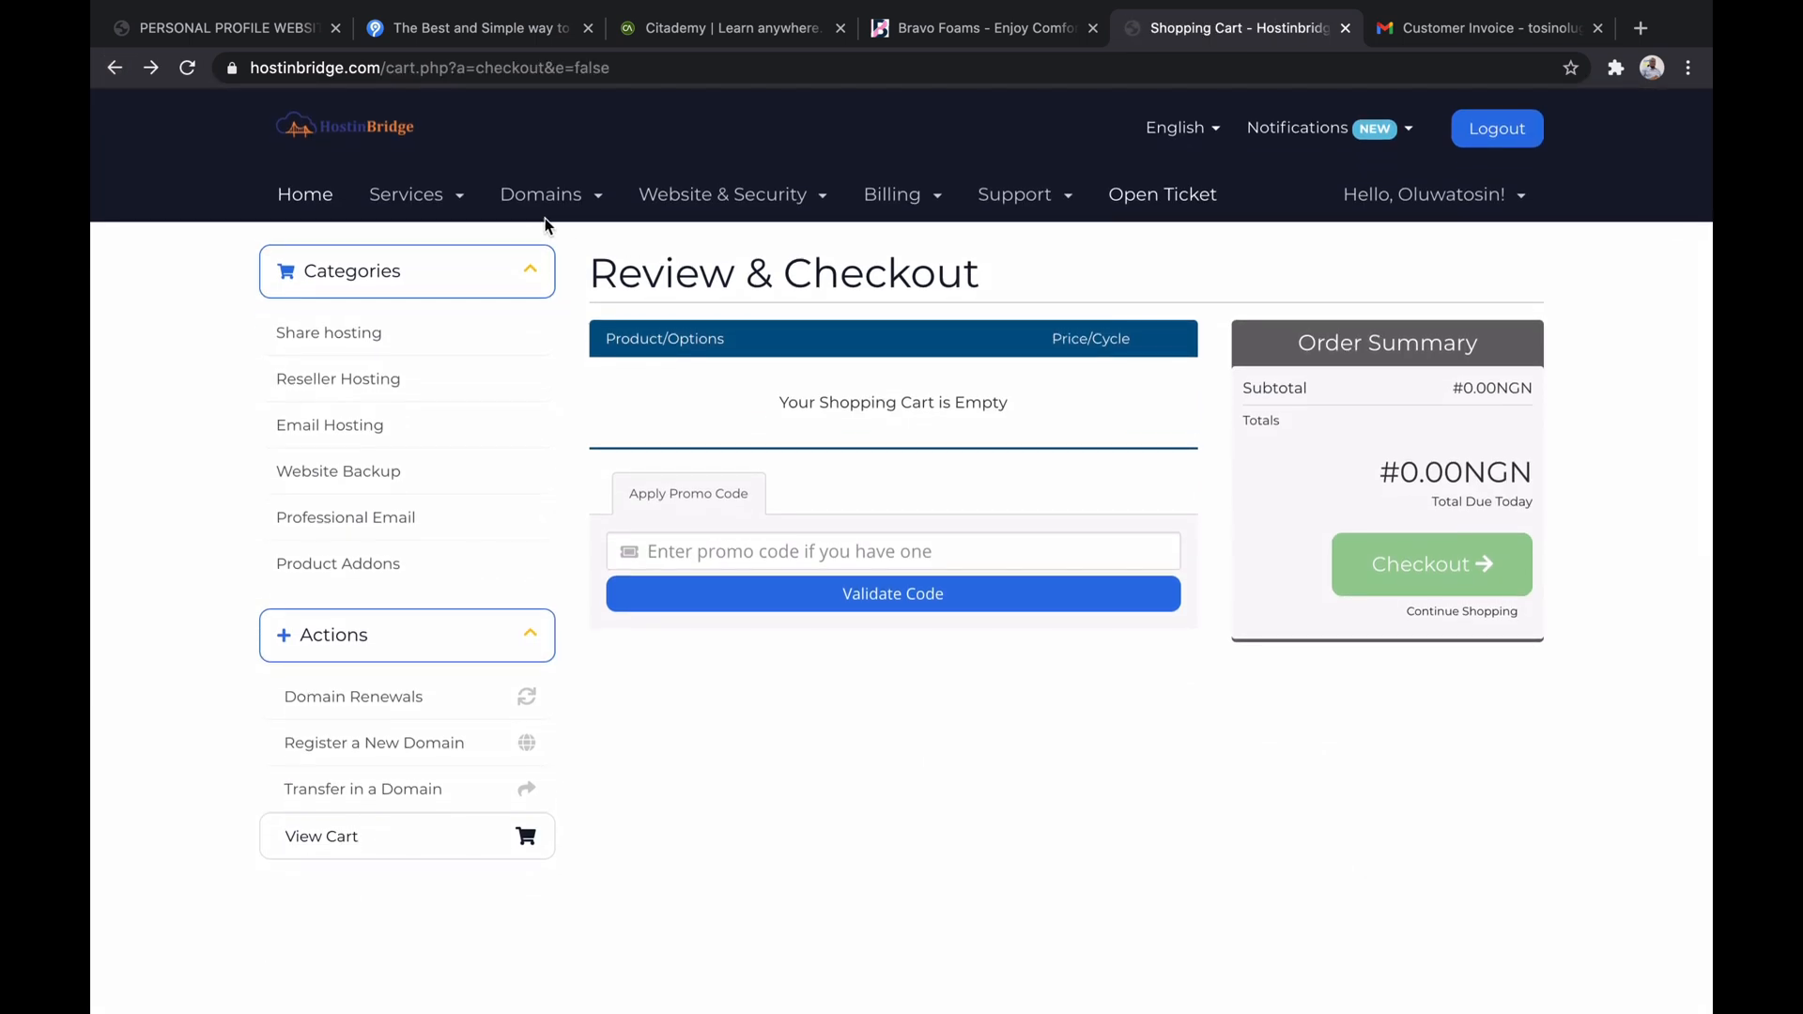
click(1157, 201)
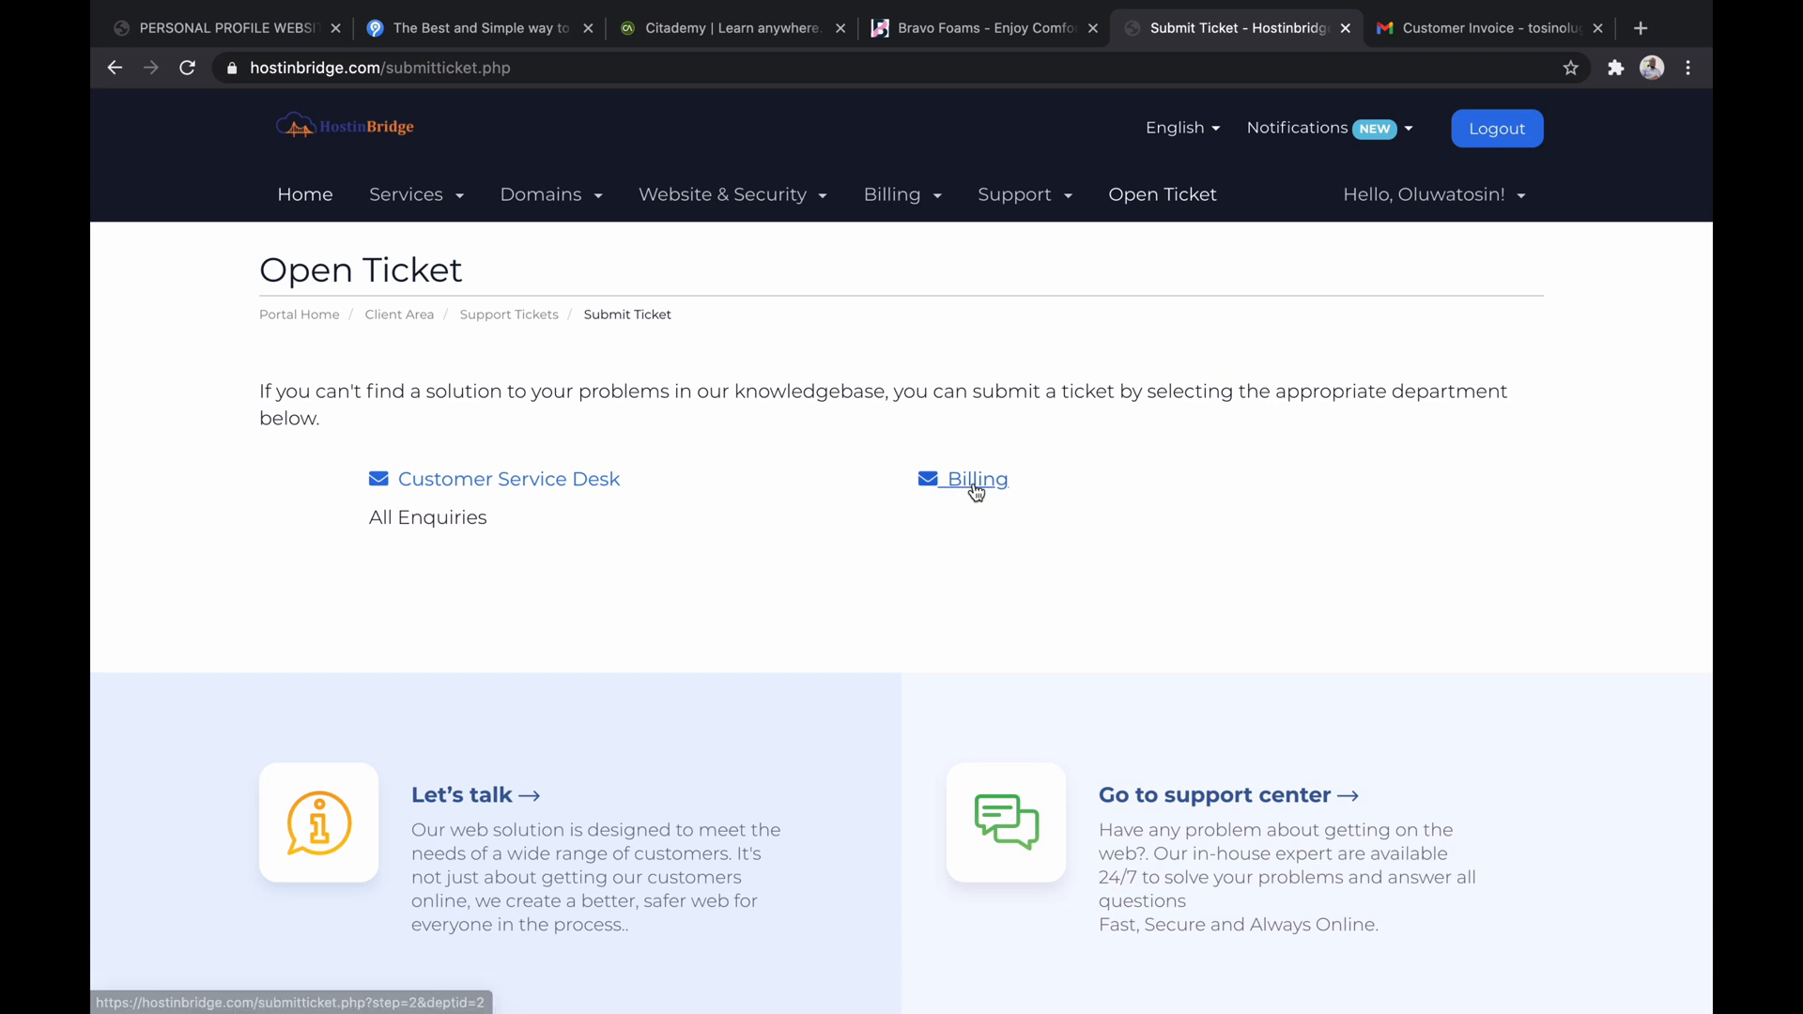
click(458, 485)
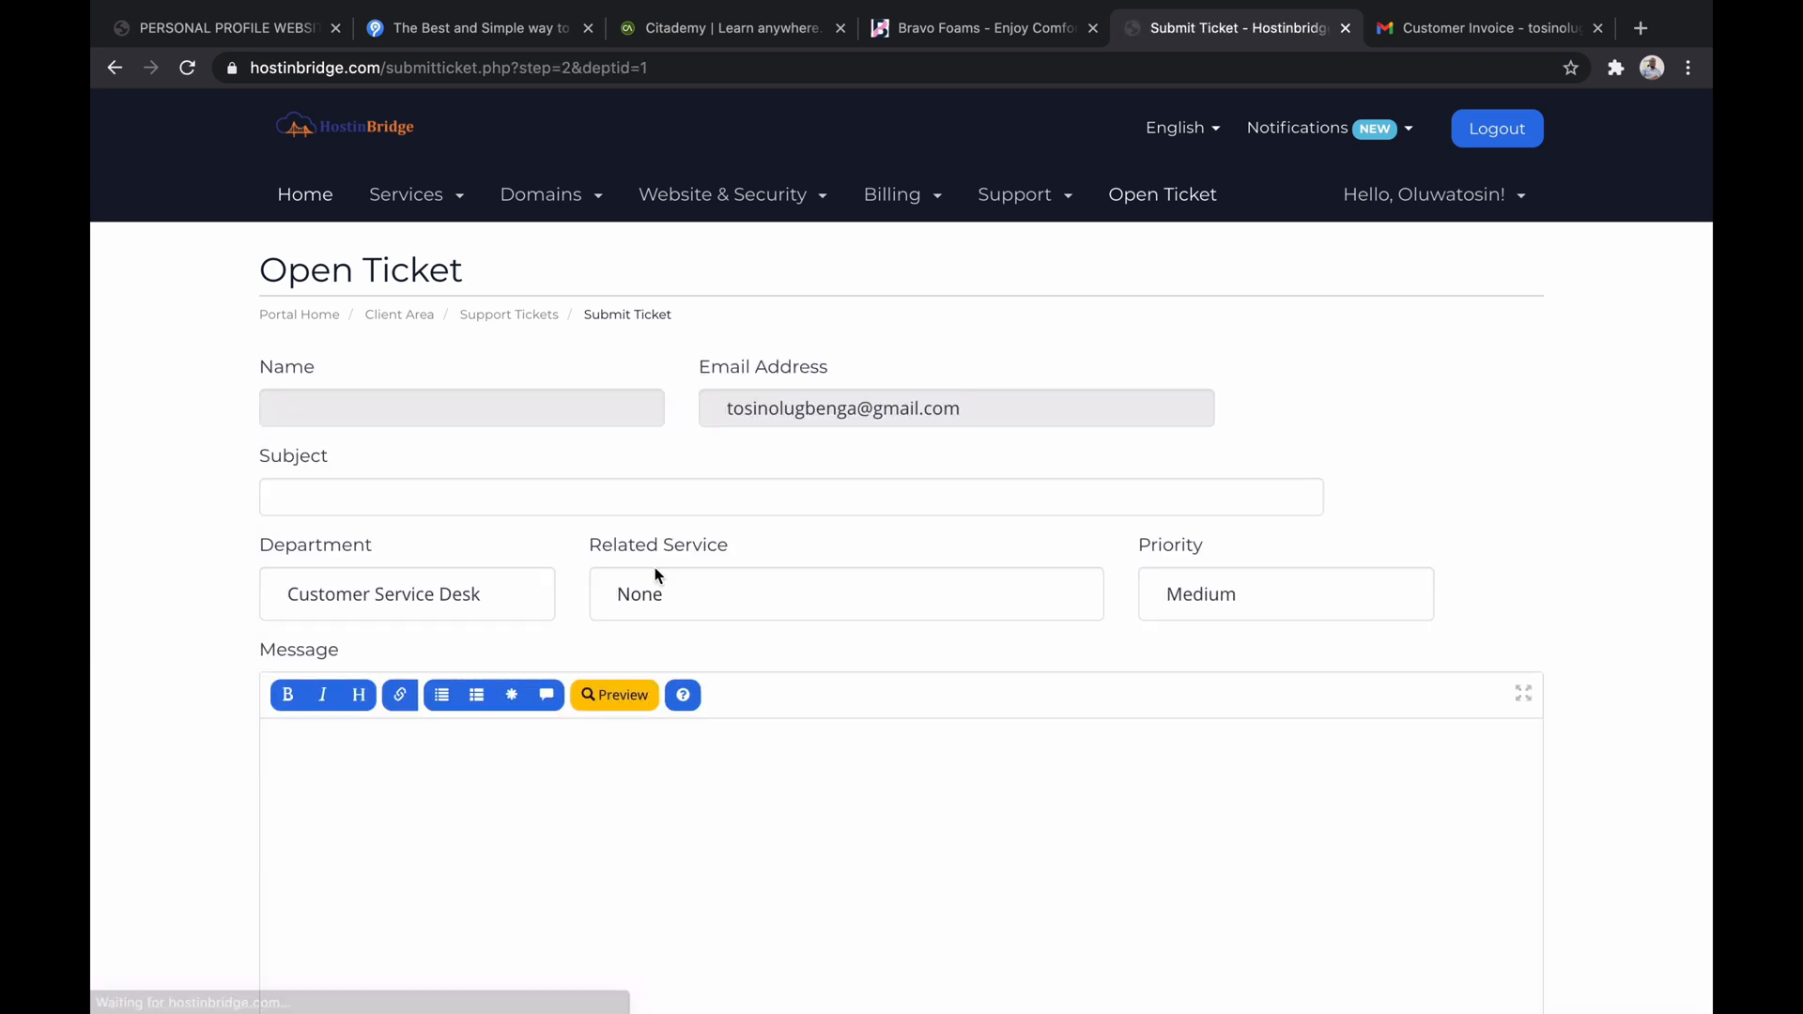
click(438, 486)
click(836, 547)
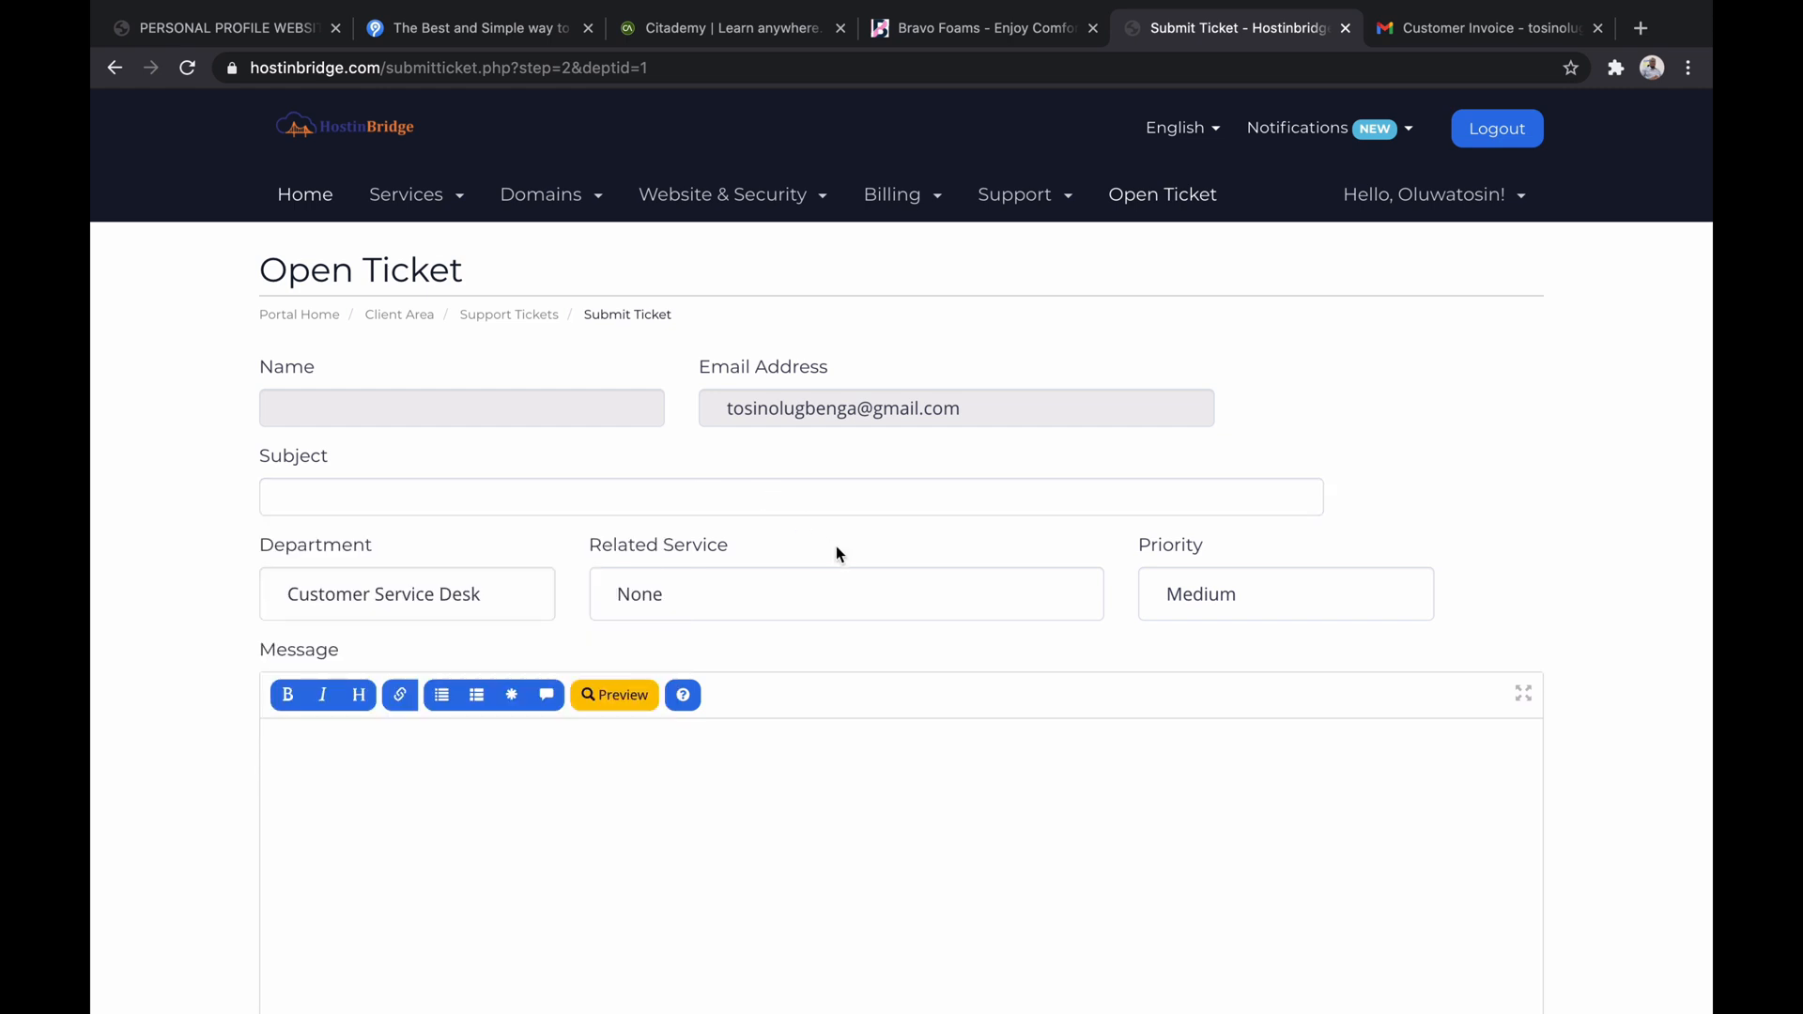
scroll(664, 825, down, 3)
scroll(652, 841, down, 2)
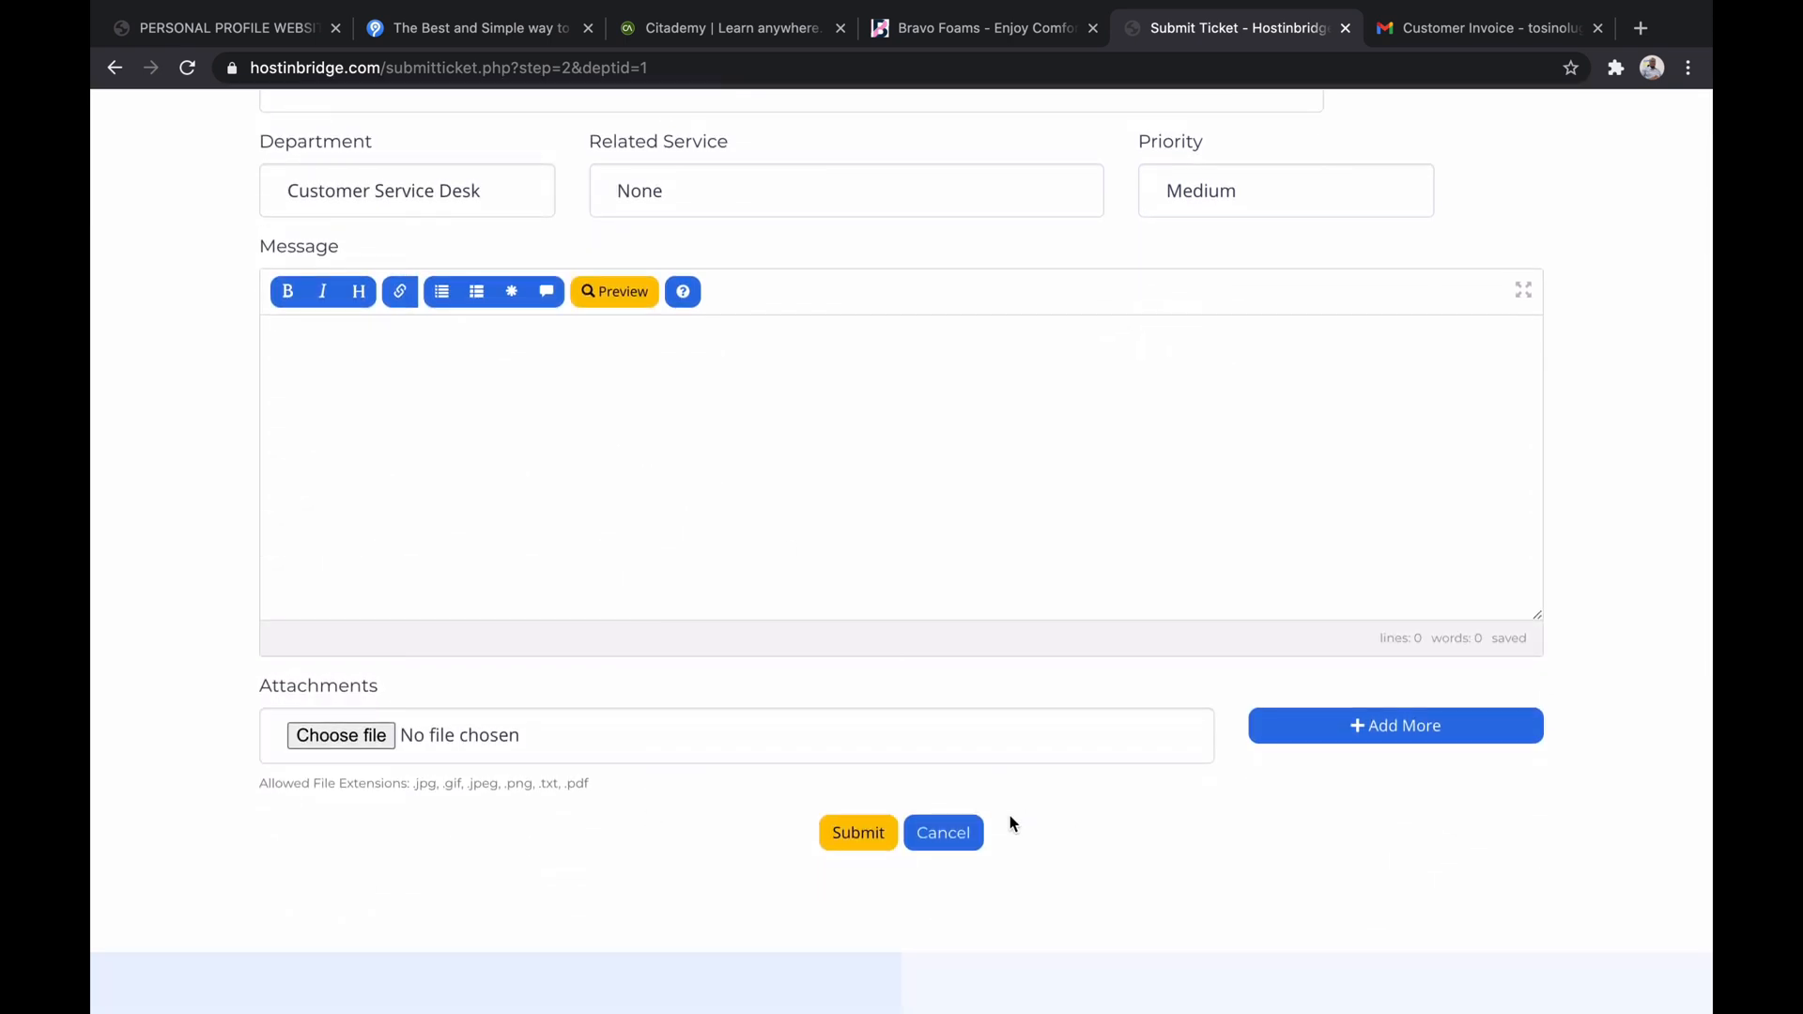
scroll(1076, 471, up, 5)
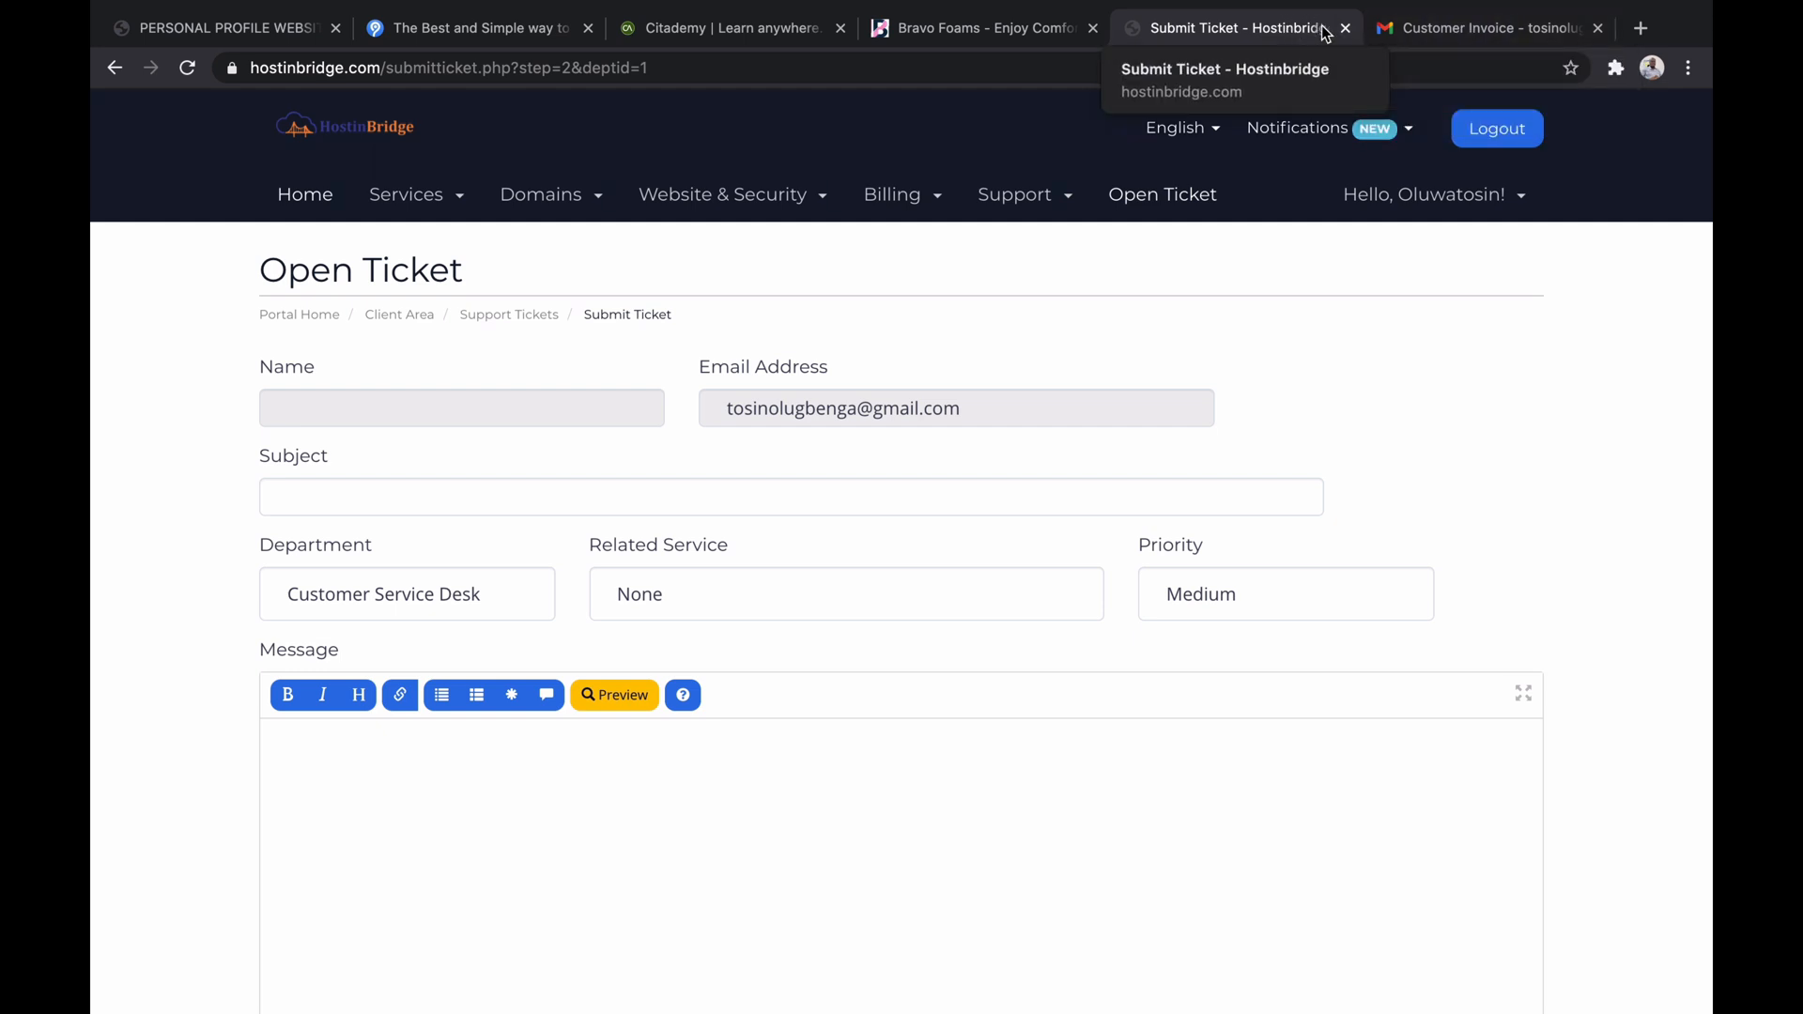
- Go back to the Customer Invoice email and review its WhatsApp contact details and invoice information
click(1480, 28)
scroll(1027, 873, down, 4)
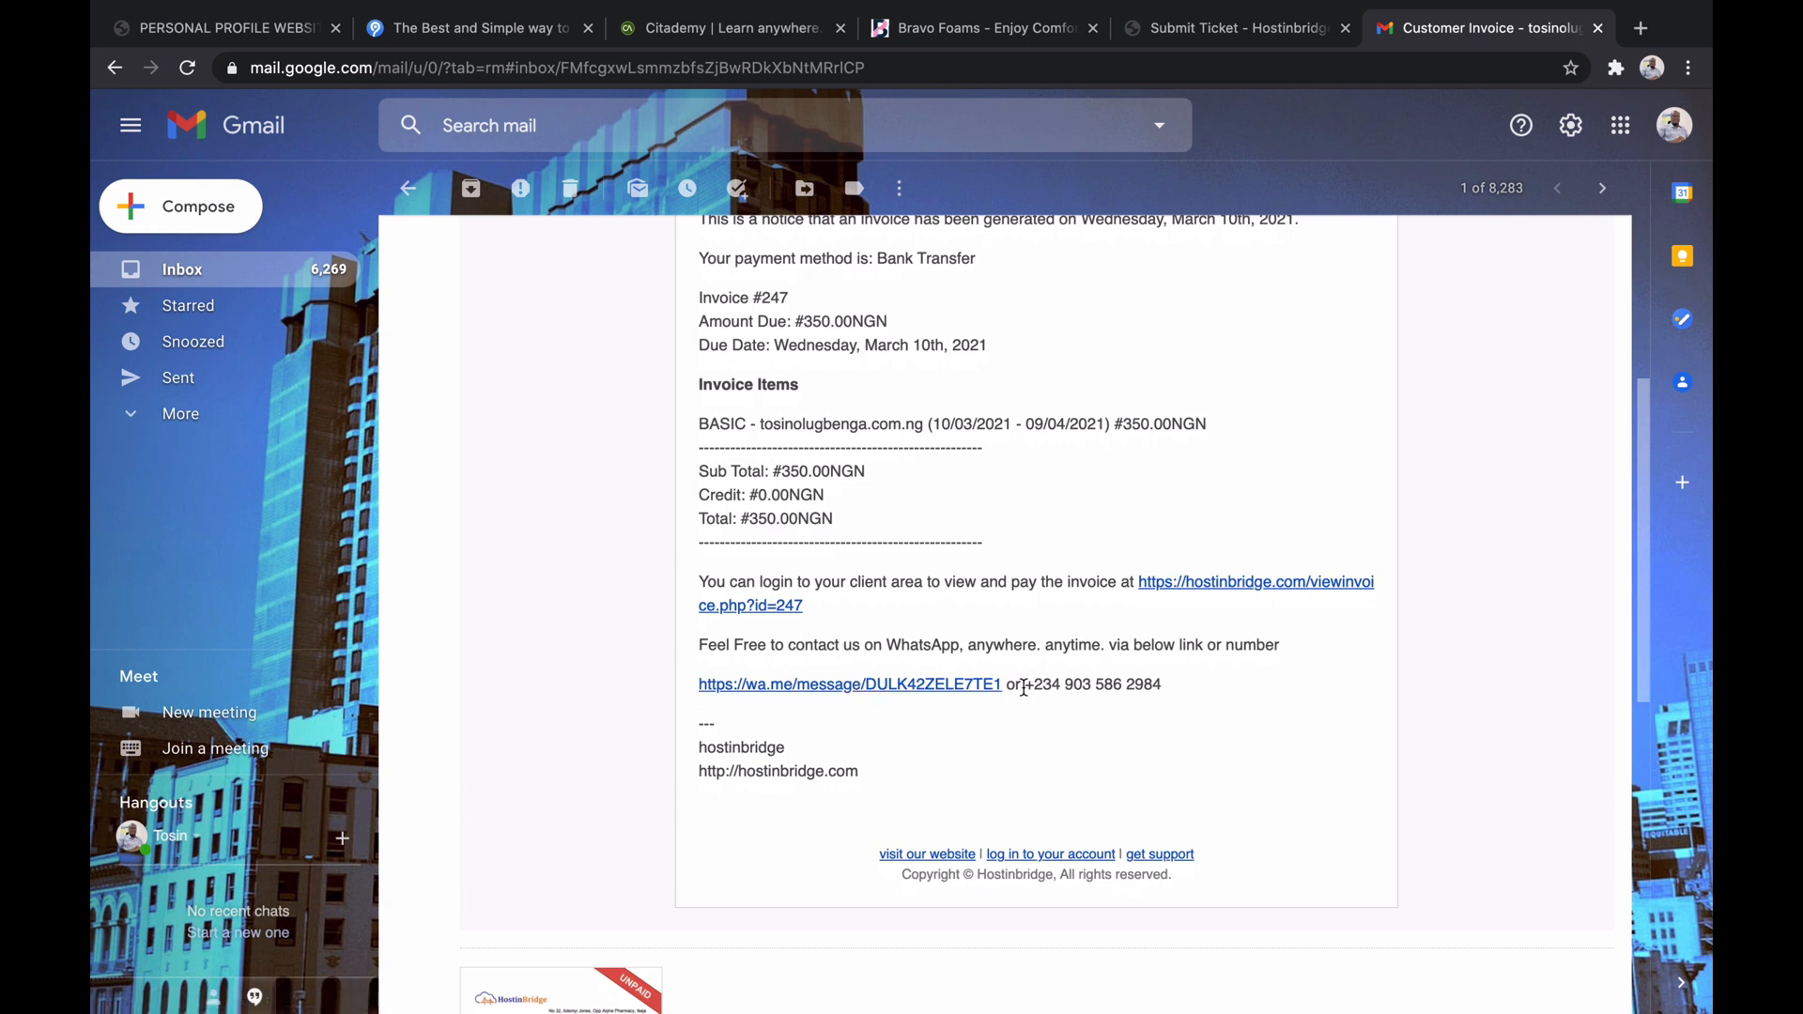
scroll(920, 624, up, 1)
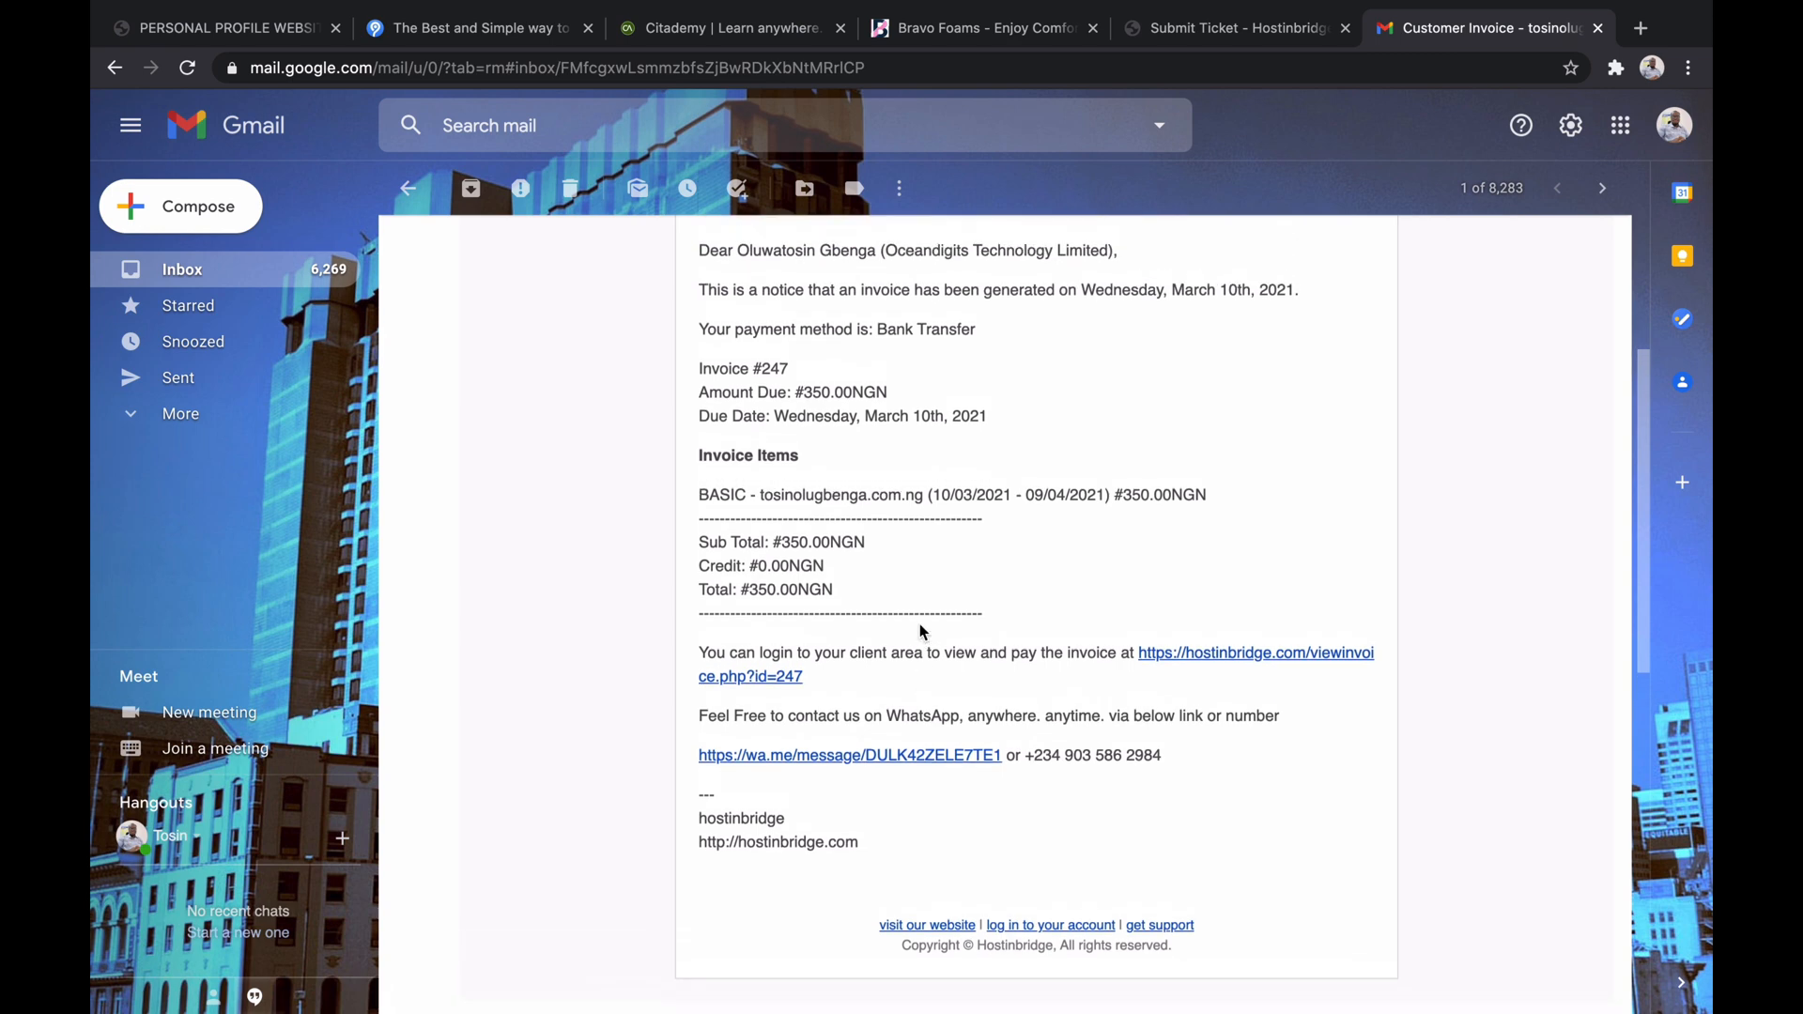
scroll(850, 672, up, 5)
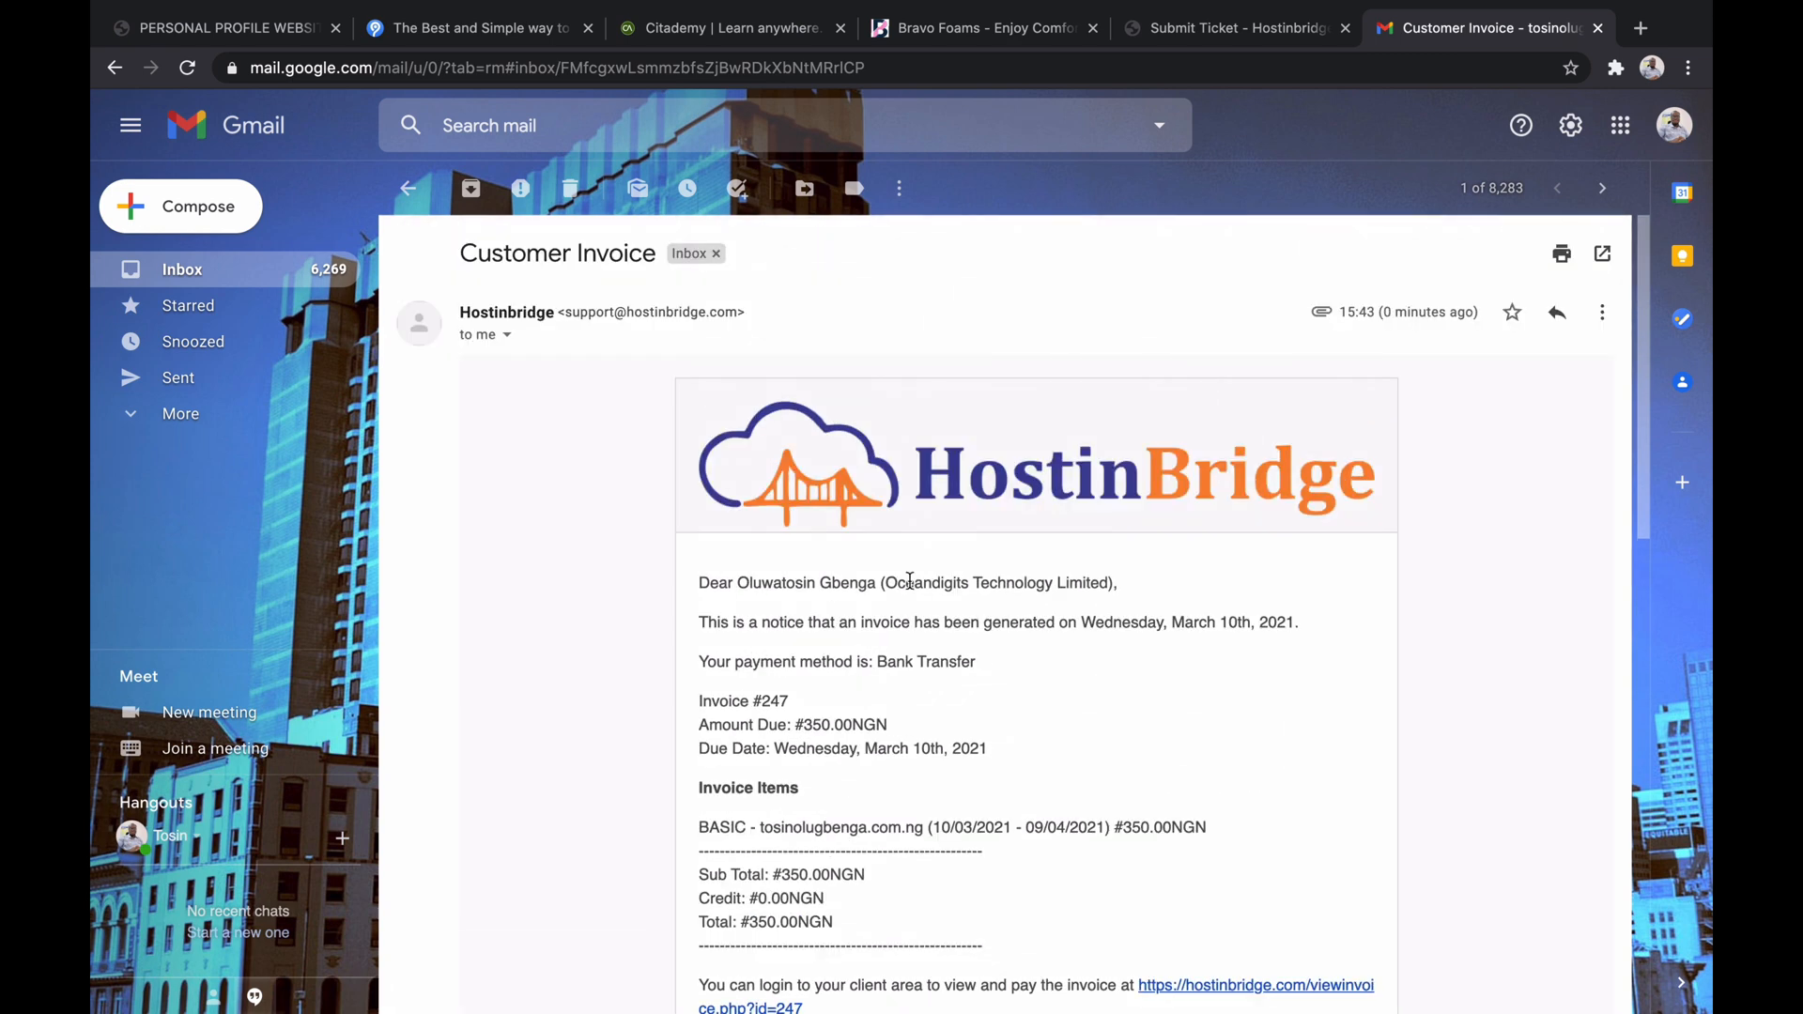
mouse_move(1257, 7)
scroll(778, 556, down, 3)
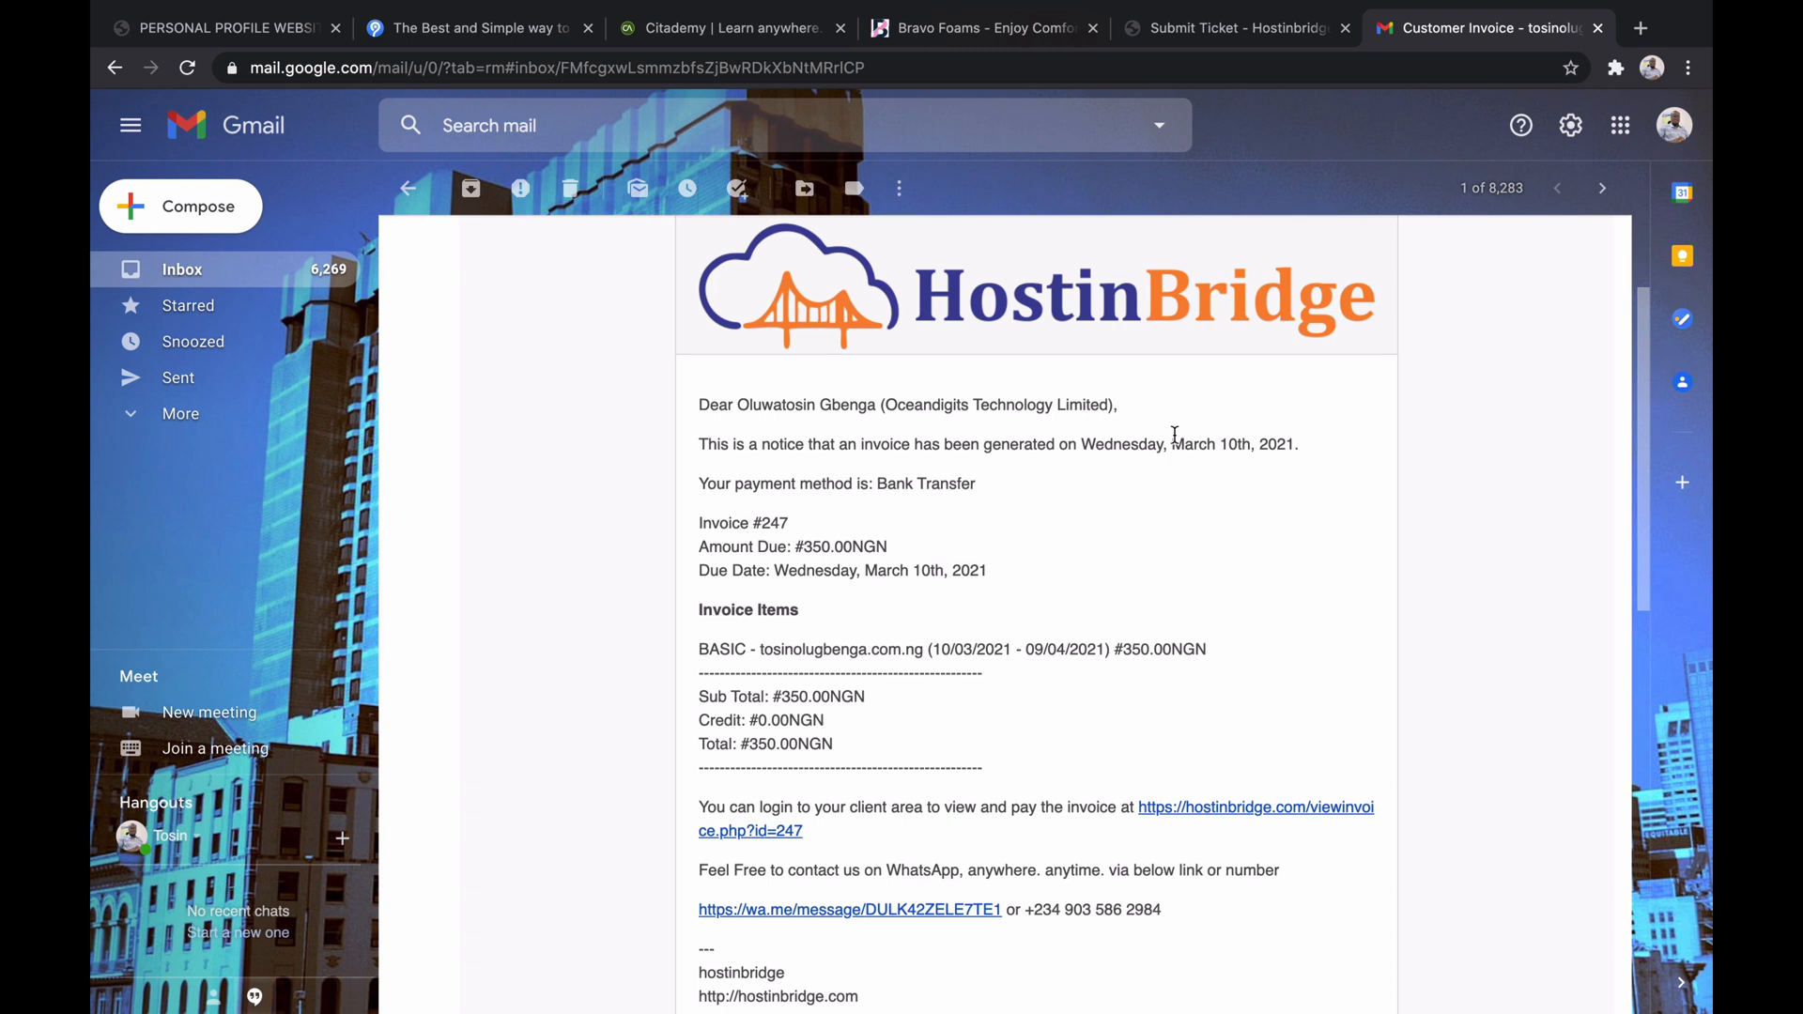
mouse_move(1326, 4)
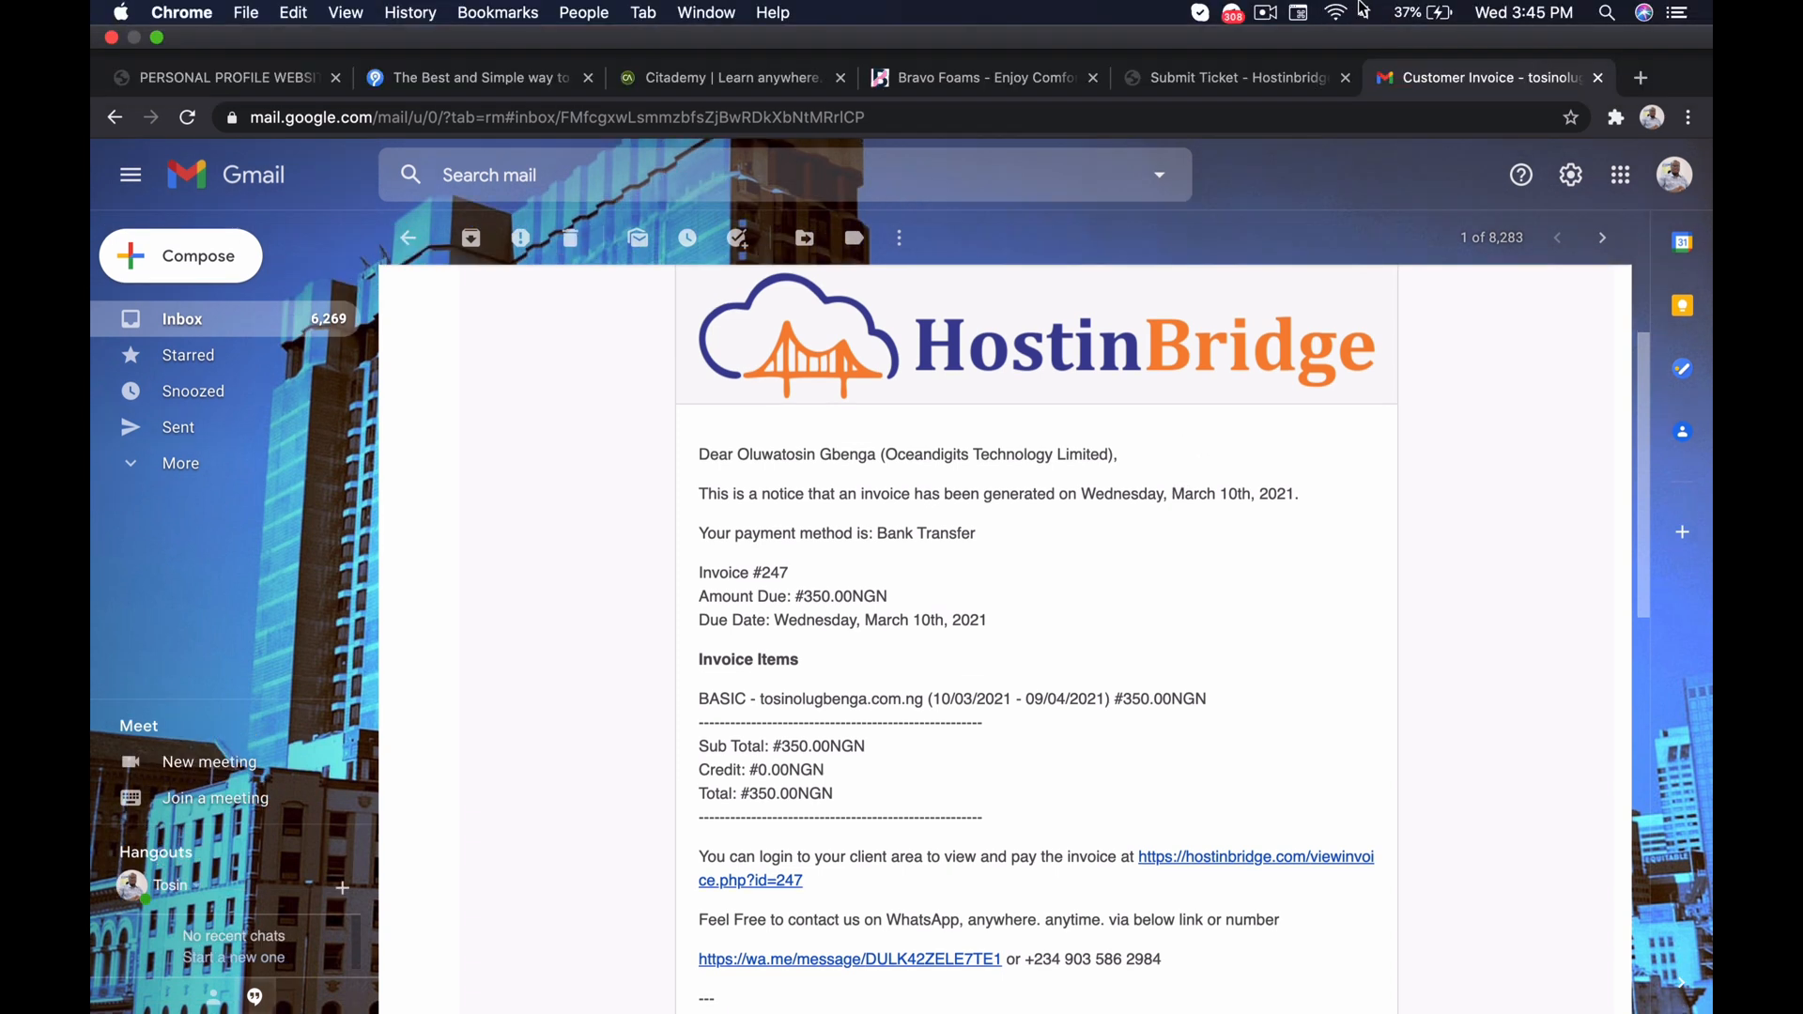
click(1266, 16)
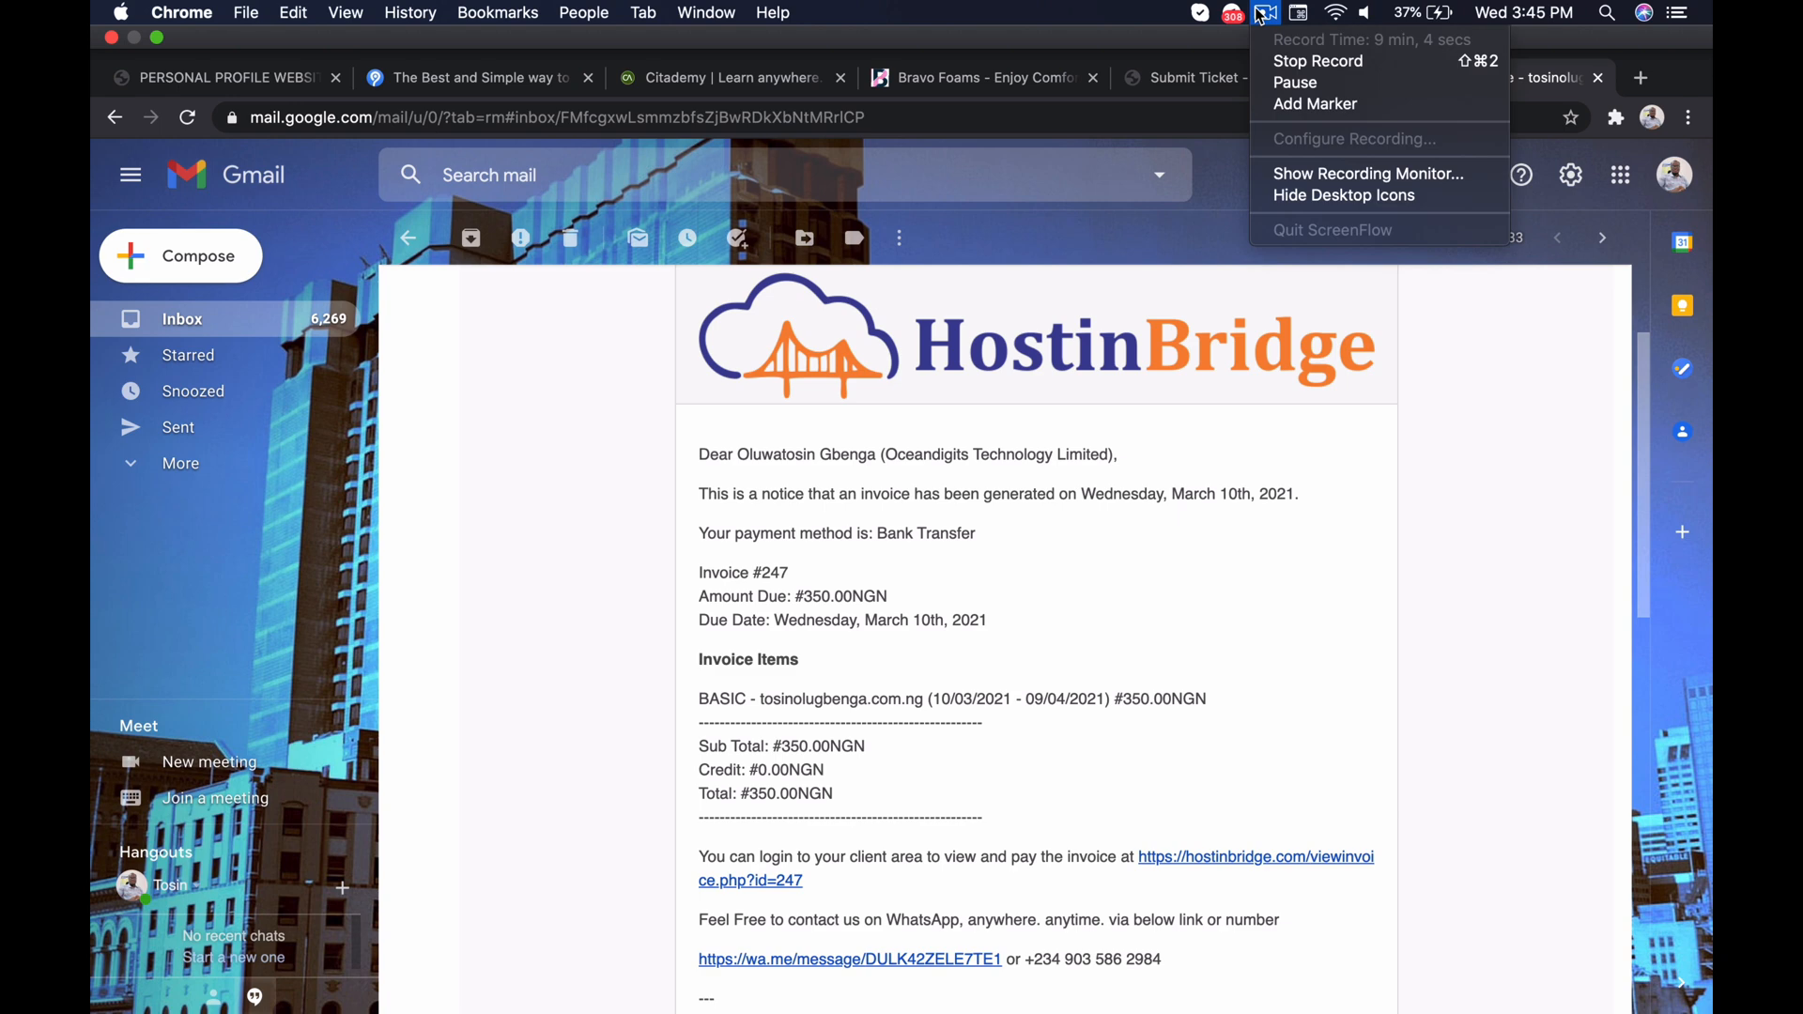
click(1304, 90)
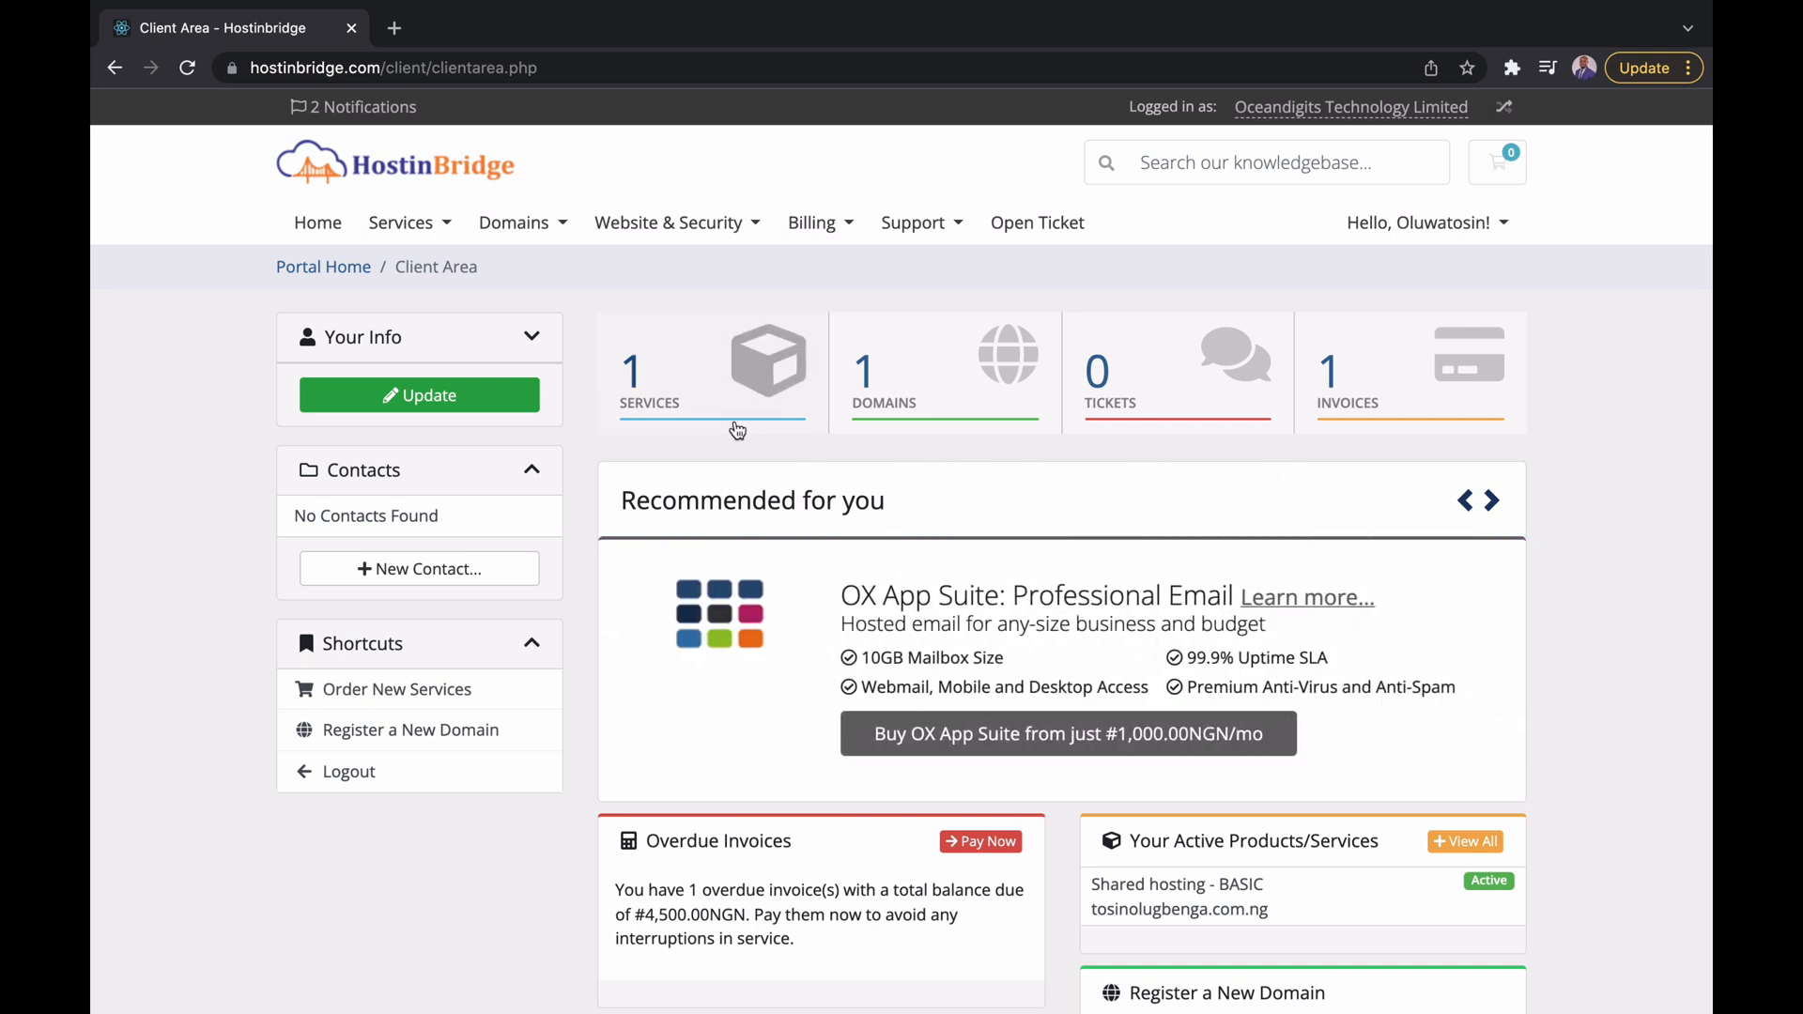
- Open the client area's services list and view the website at the BASIC plan's domain
click(675, 405)
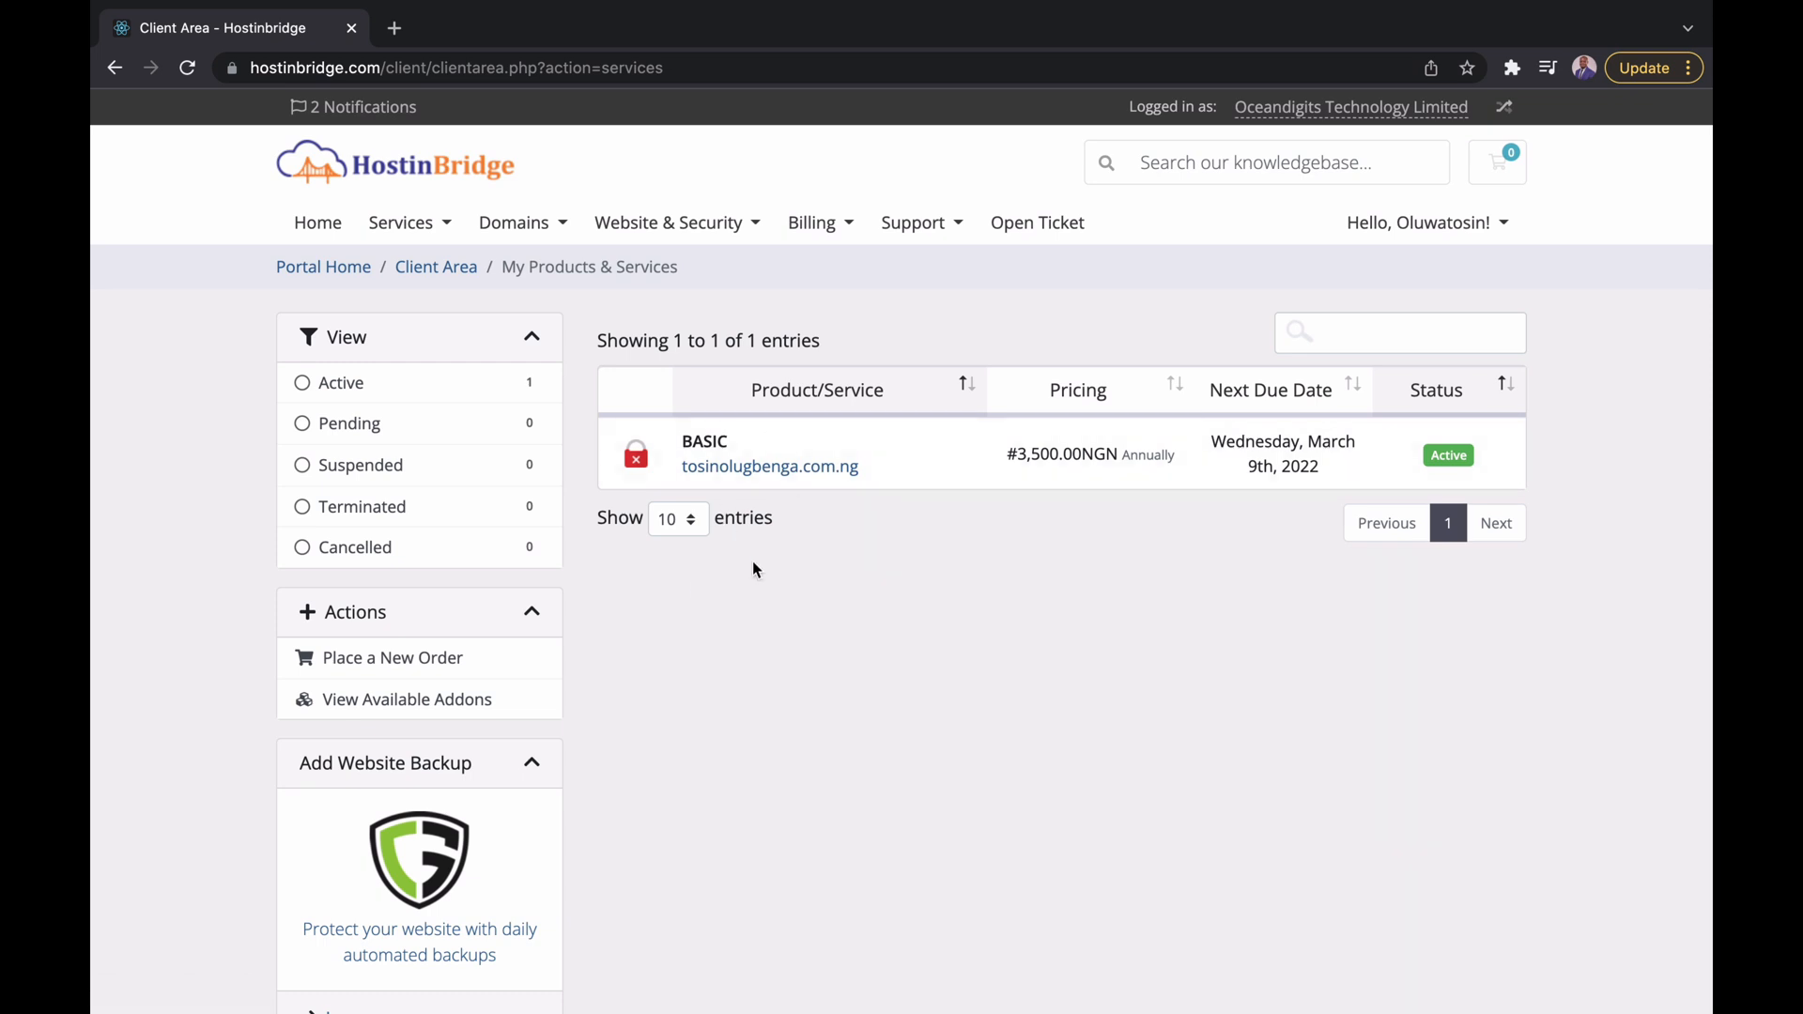
click(813, 470)
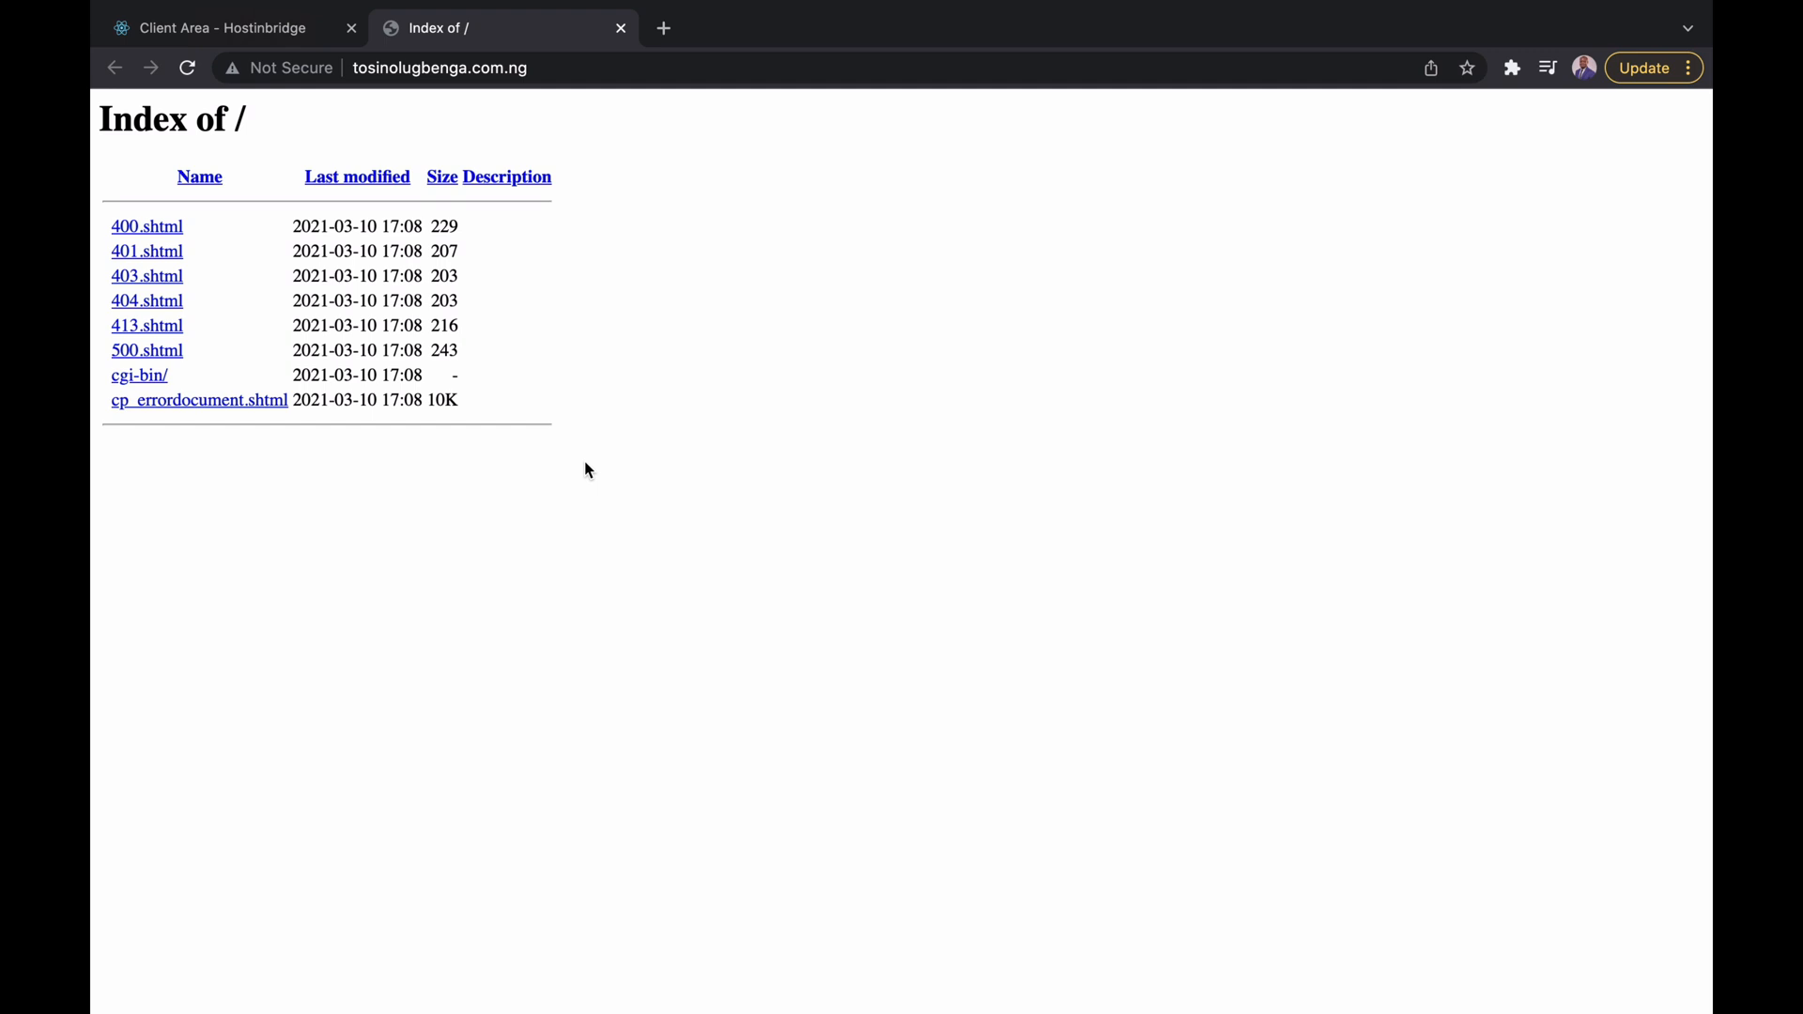
click(265, 26)
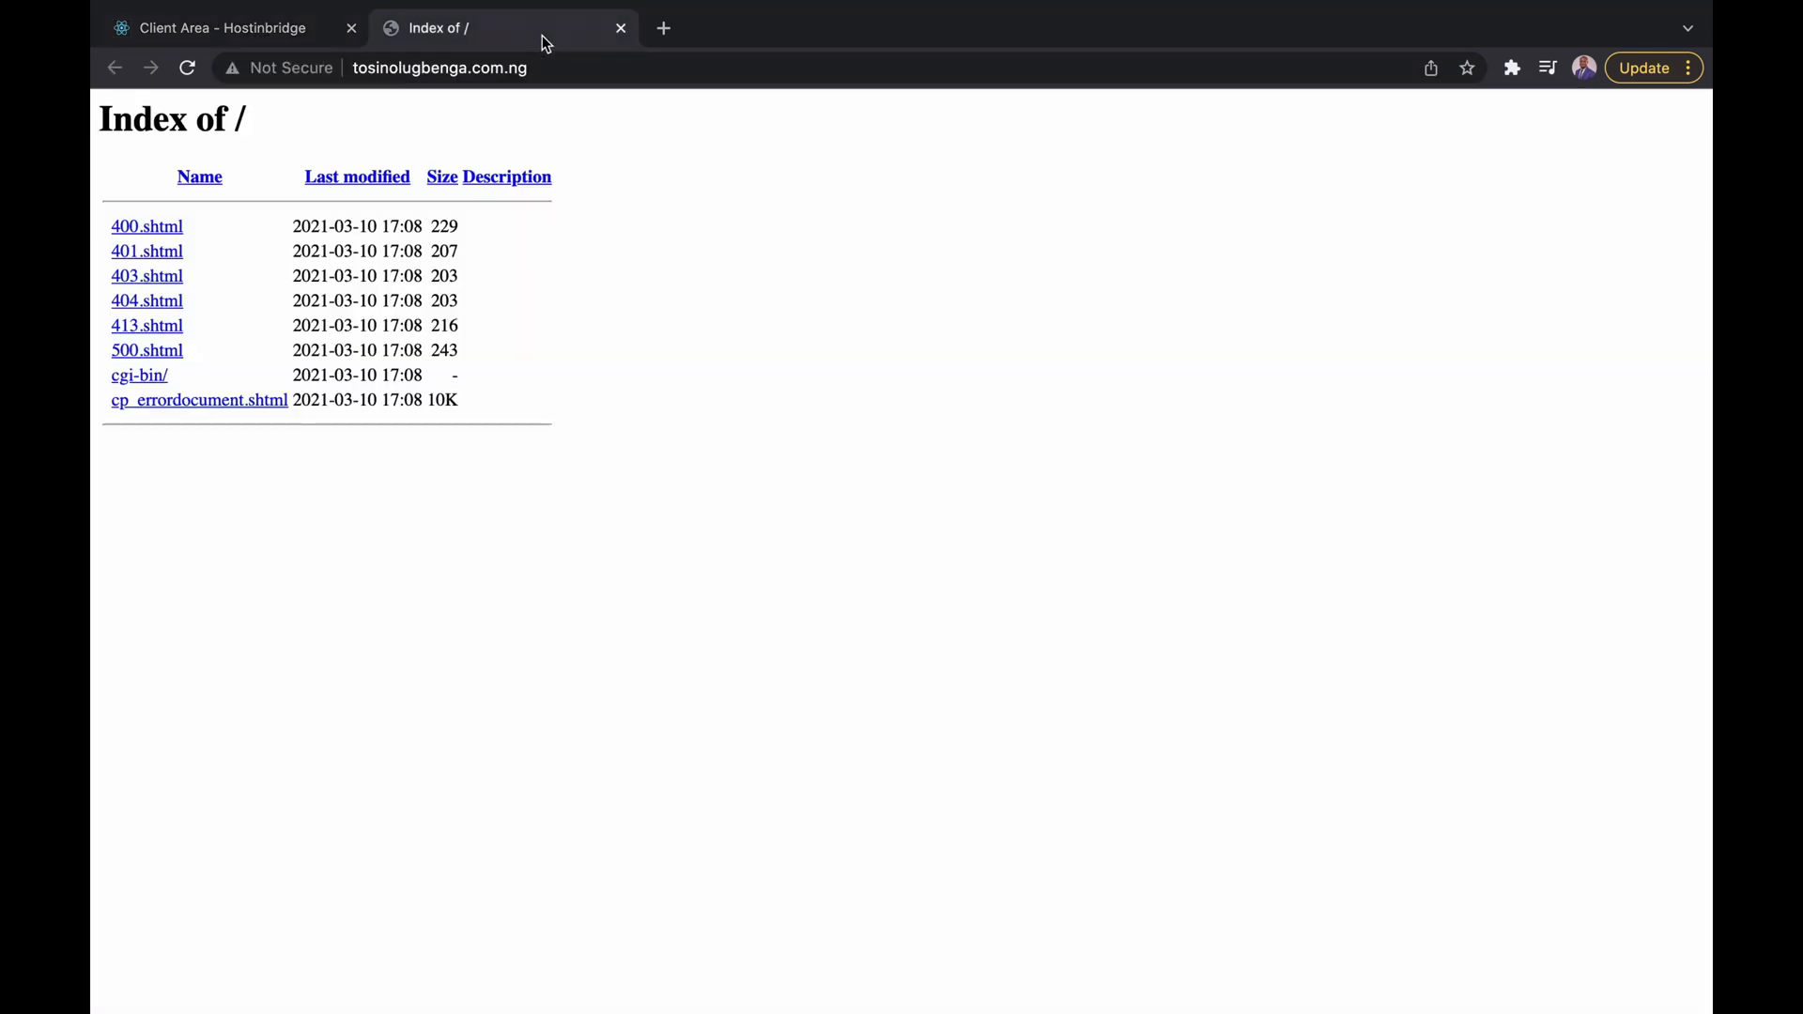
click(543, 36)
- Return to the services list and open the product details of the active BASIC hosting plan
click(270, 31)
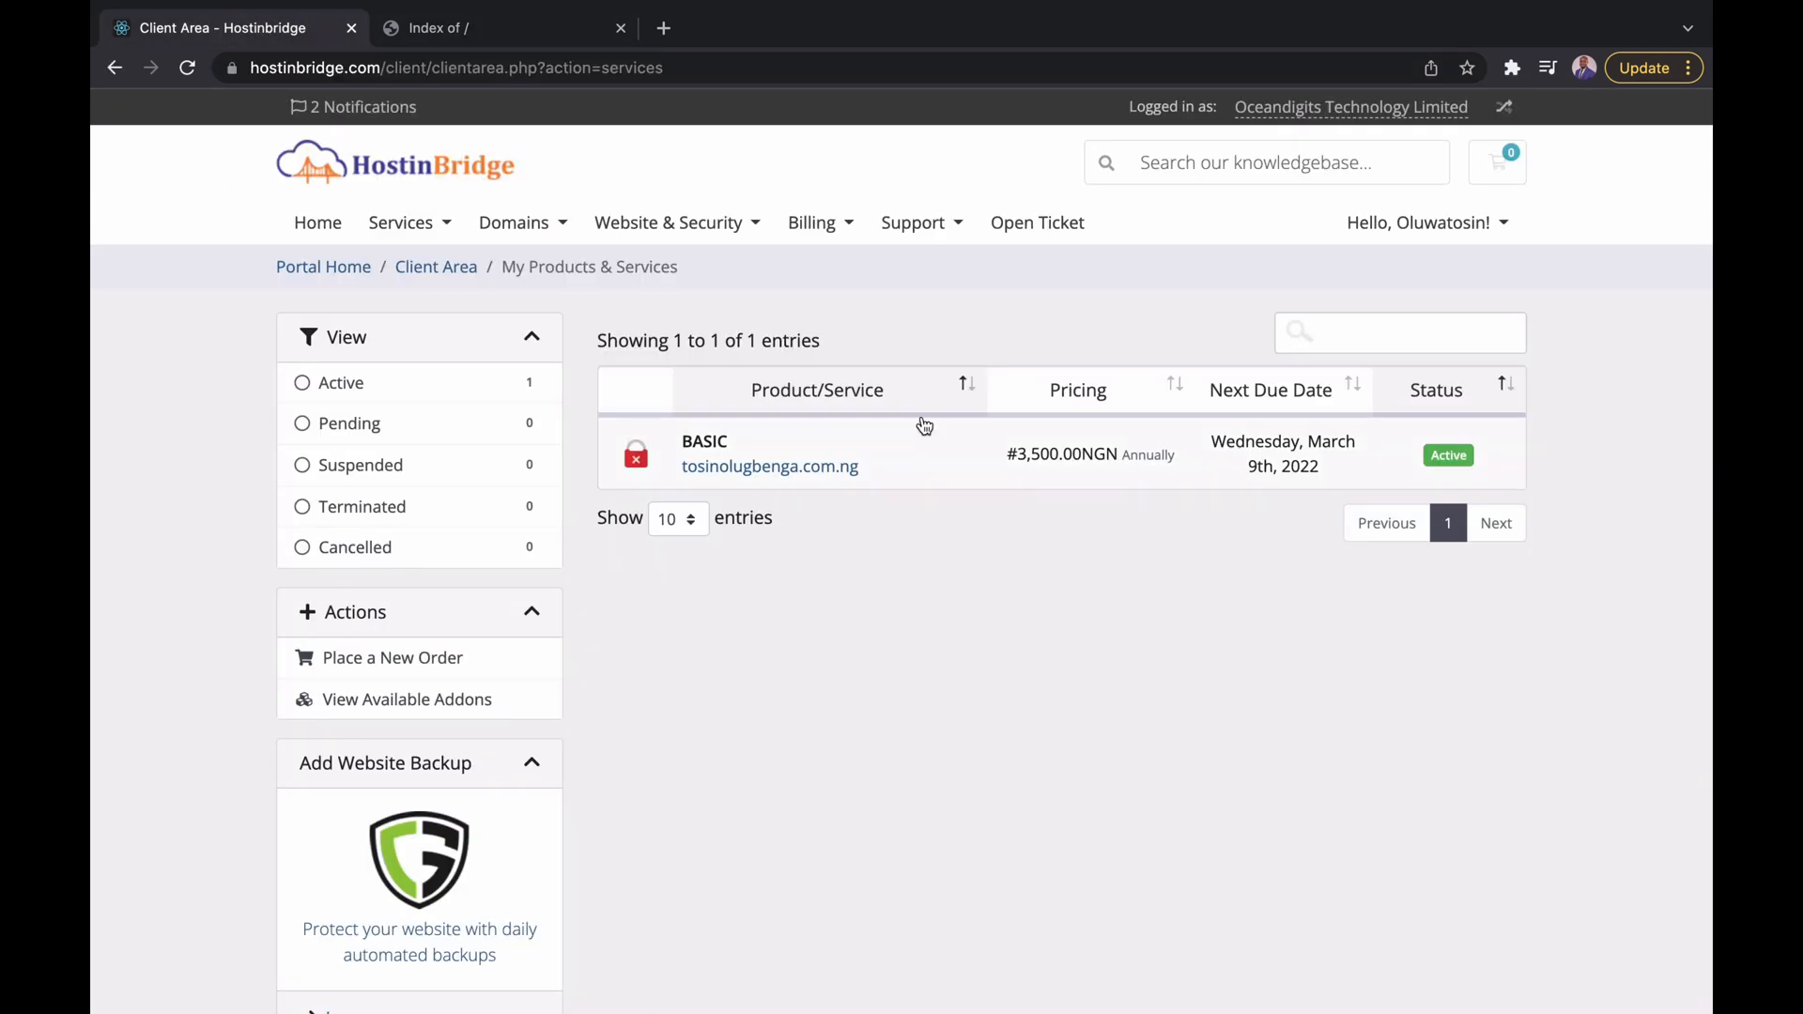
click(1136, 474)
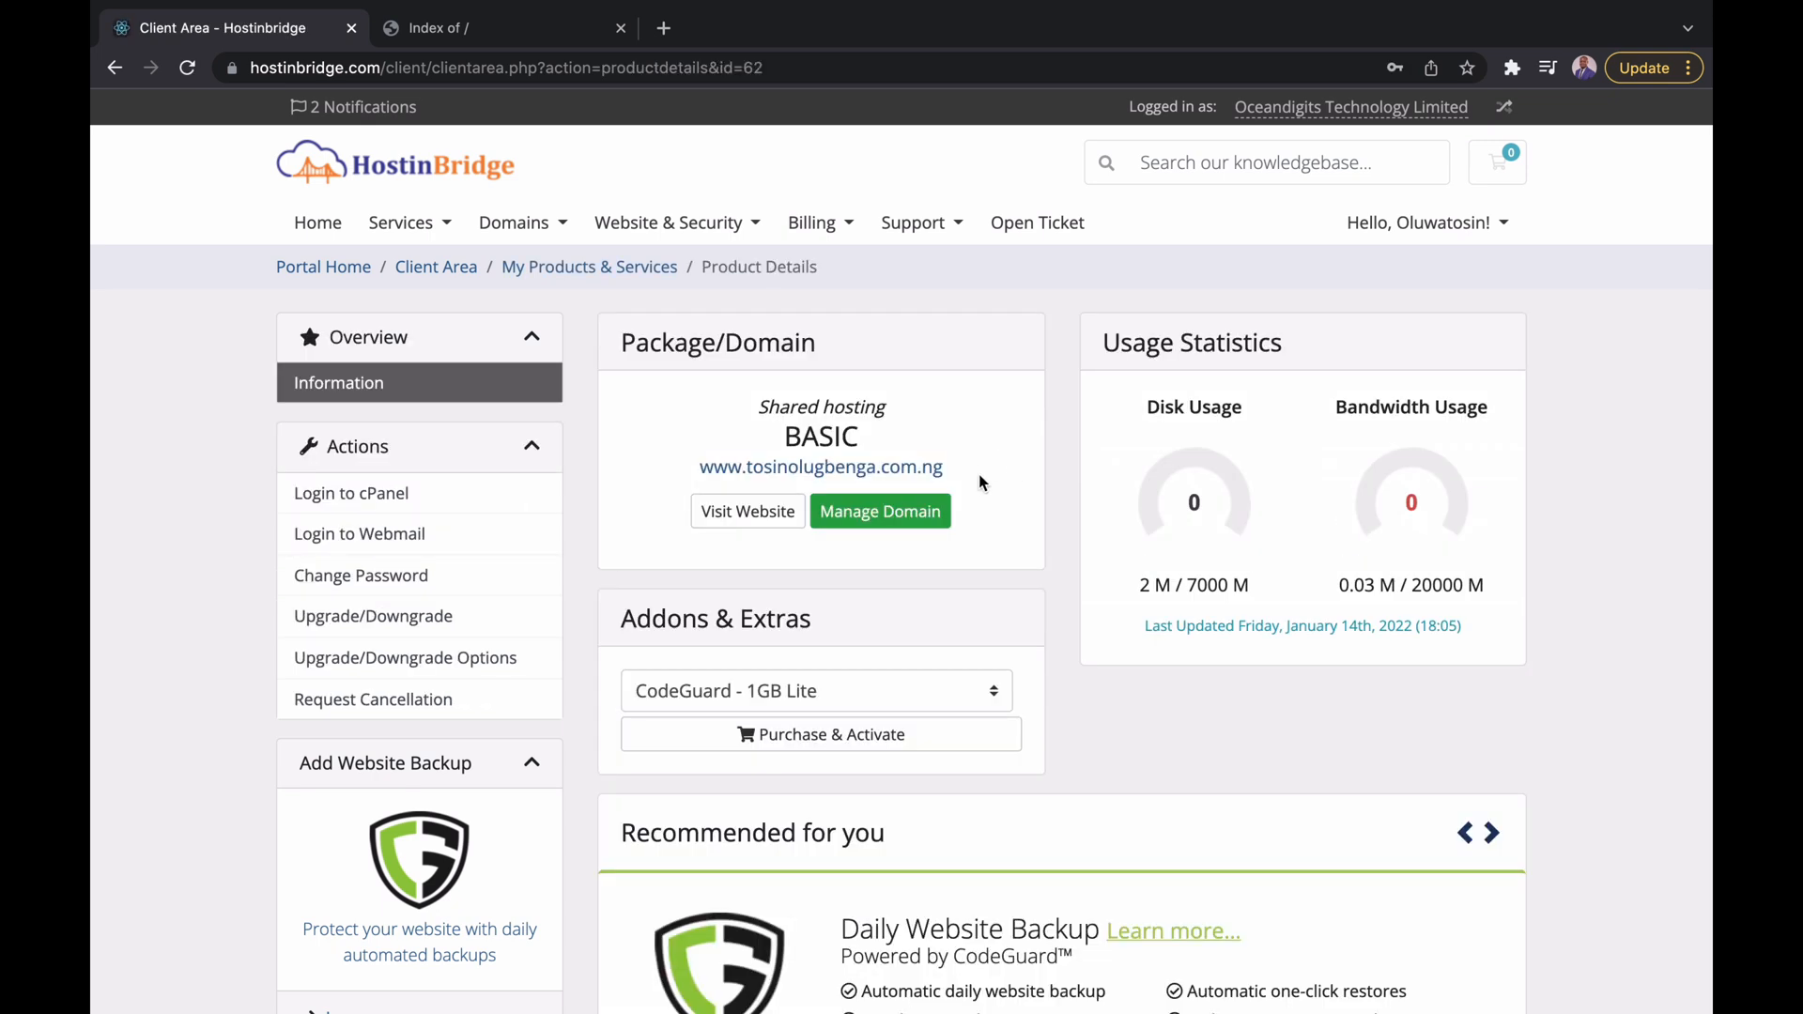
scroll(1059, 659, down, 4)
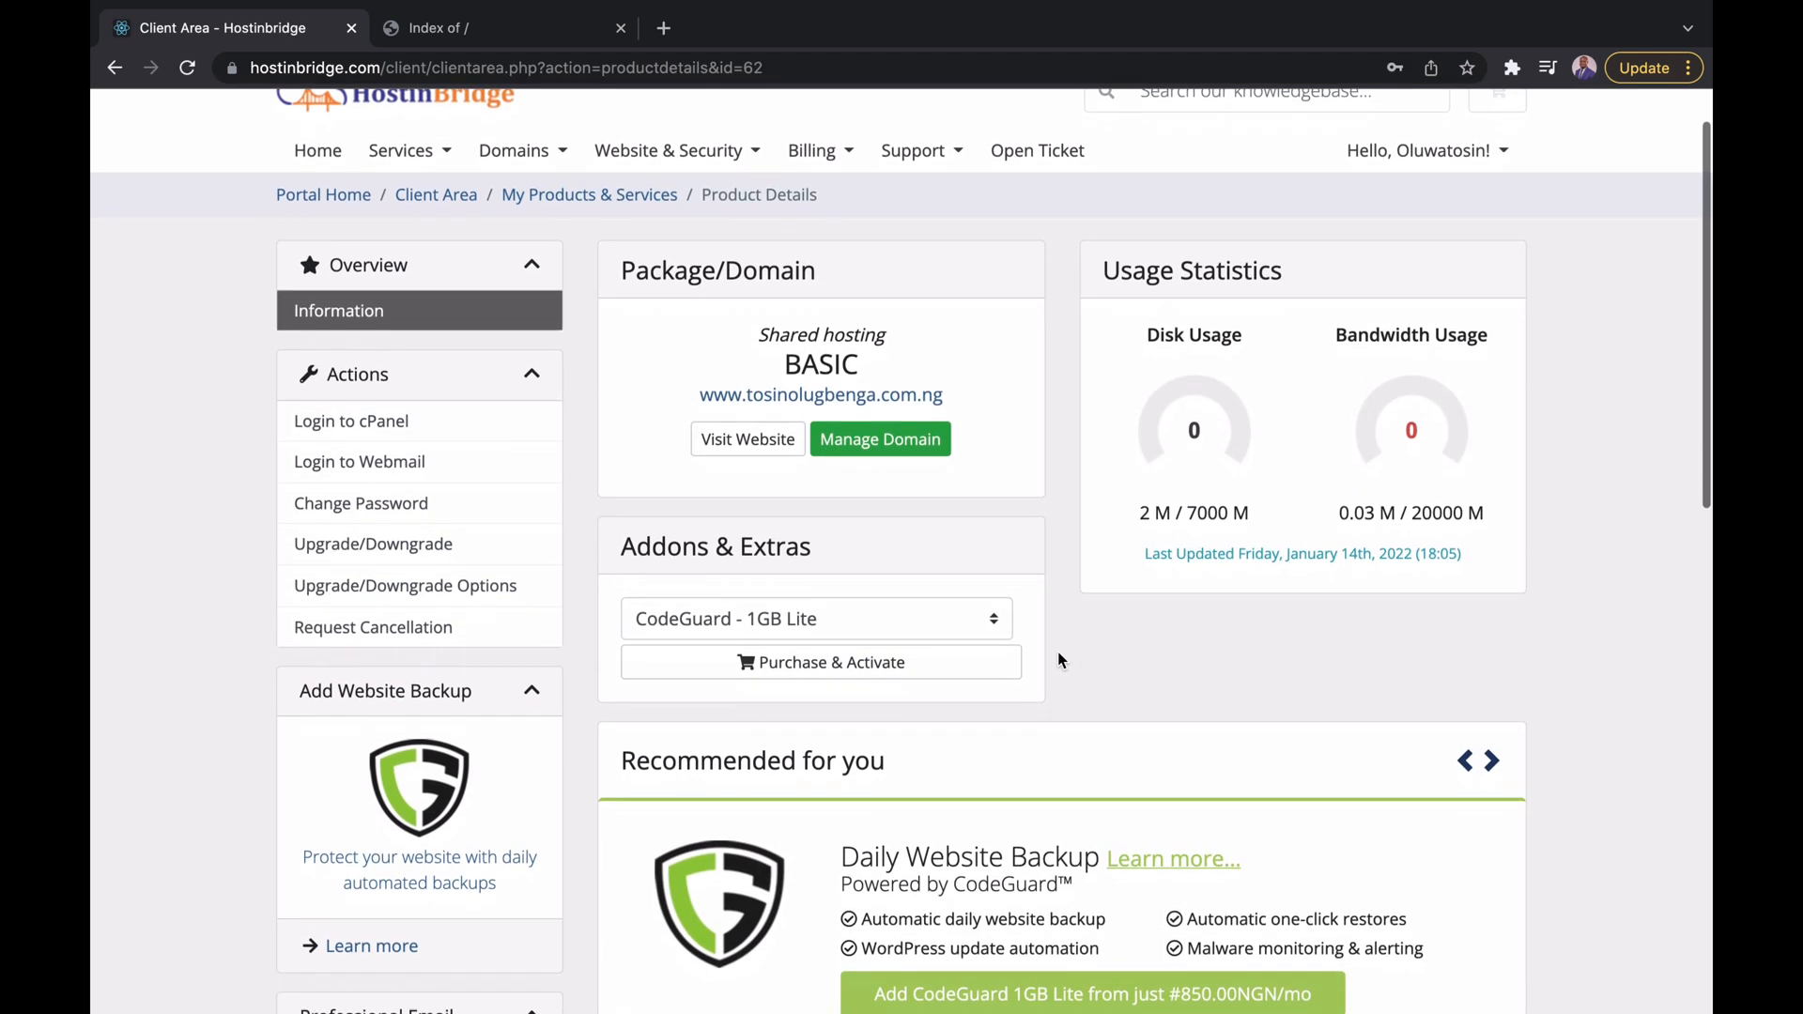
- Log in to cPanel from the BASIC hosting plan's product details
scroll(1059, 658, up, 4)
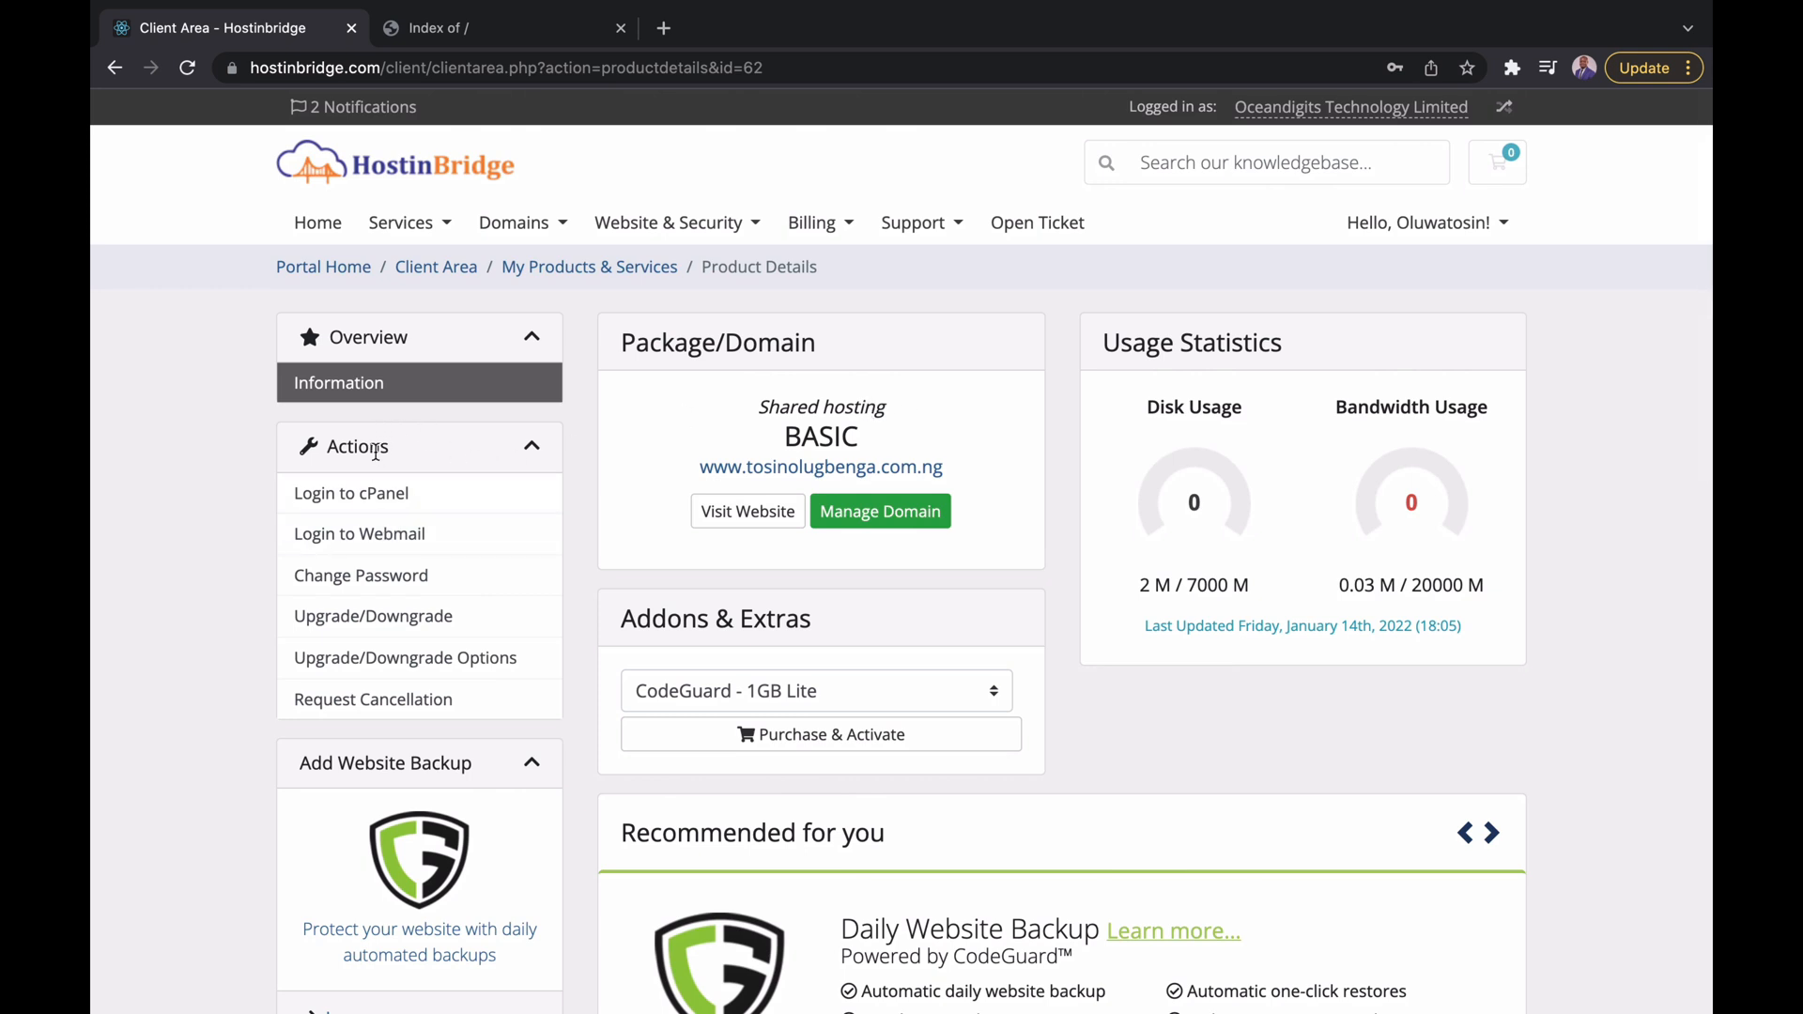
click(385, 497)
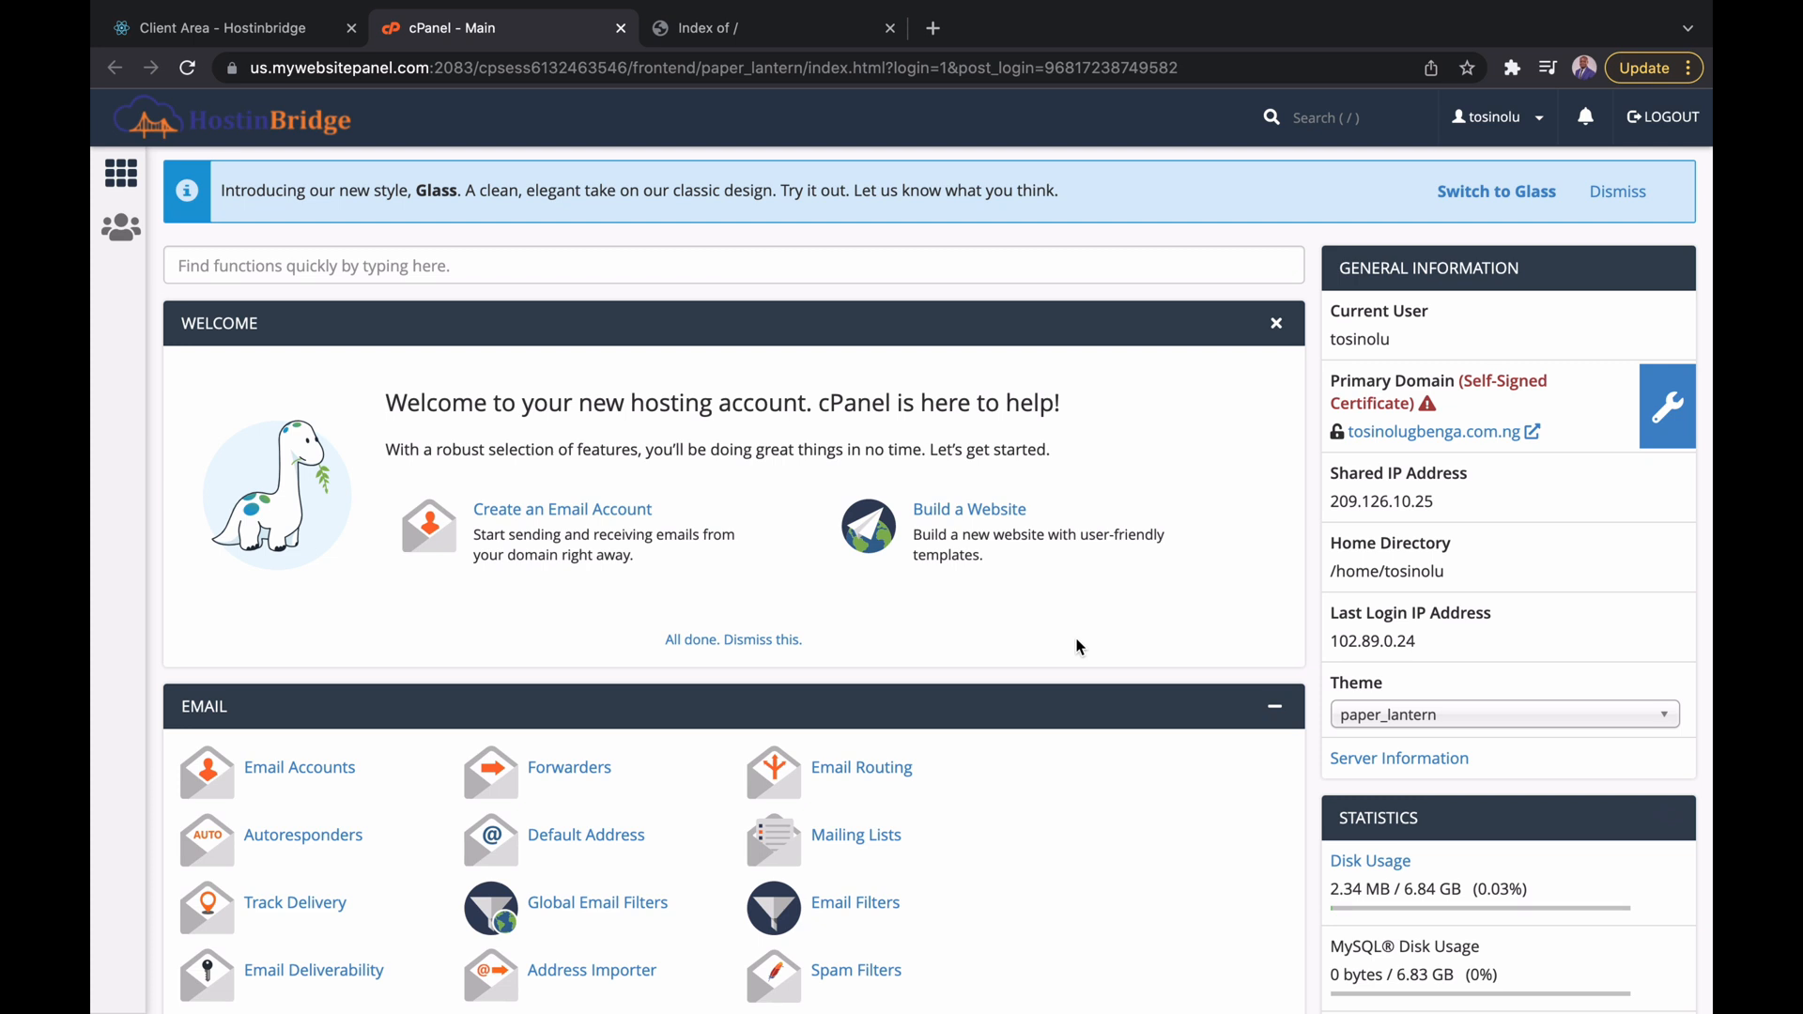
- Examine the cPanel main page's tool sections, from Email and Files through Domains and Security to the Softaculous Apps Installer
scroll(1080, 647, down, 2)
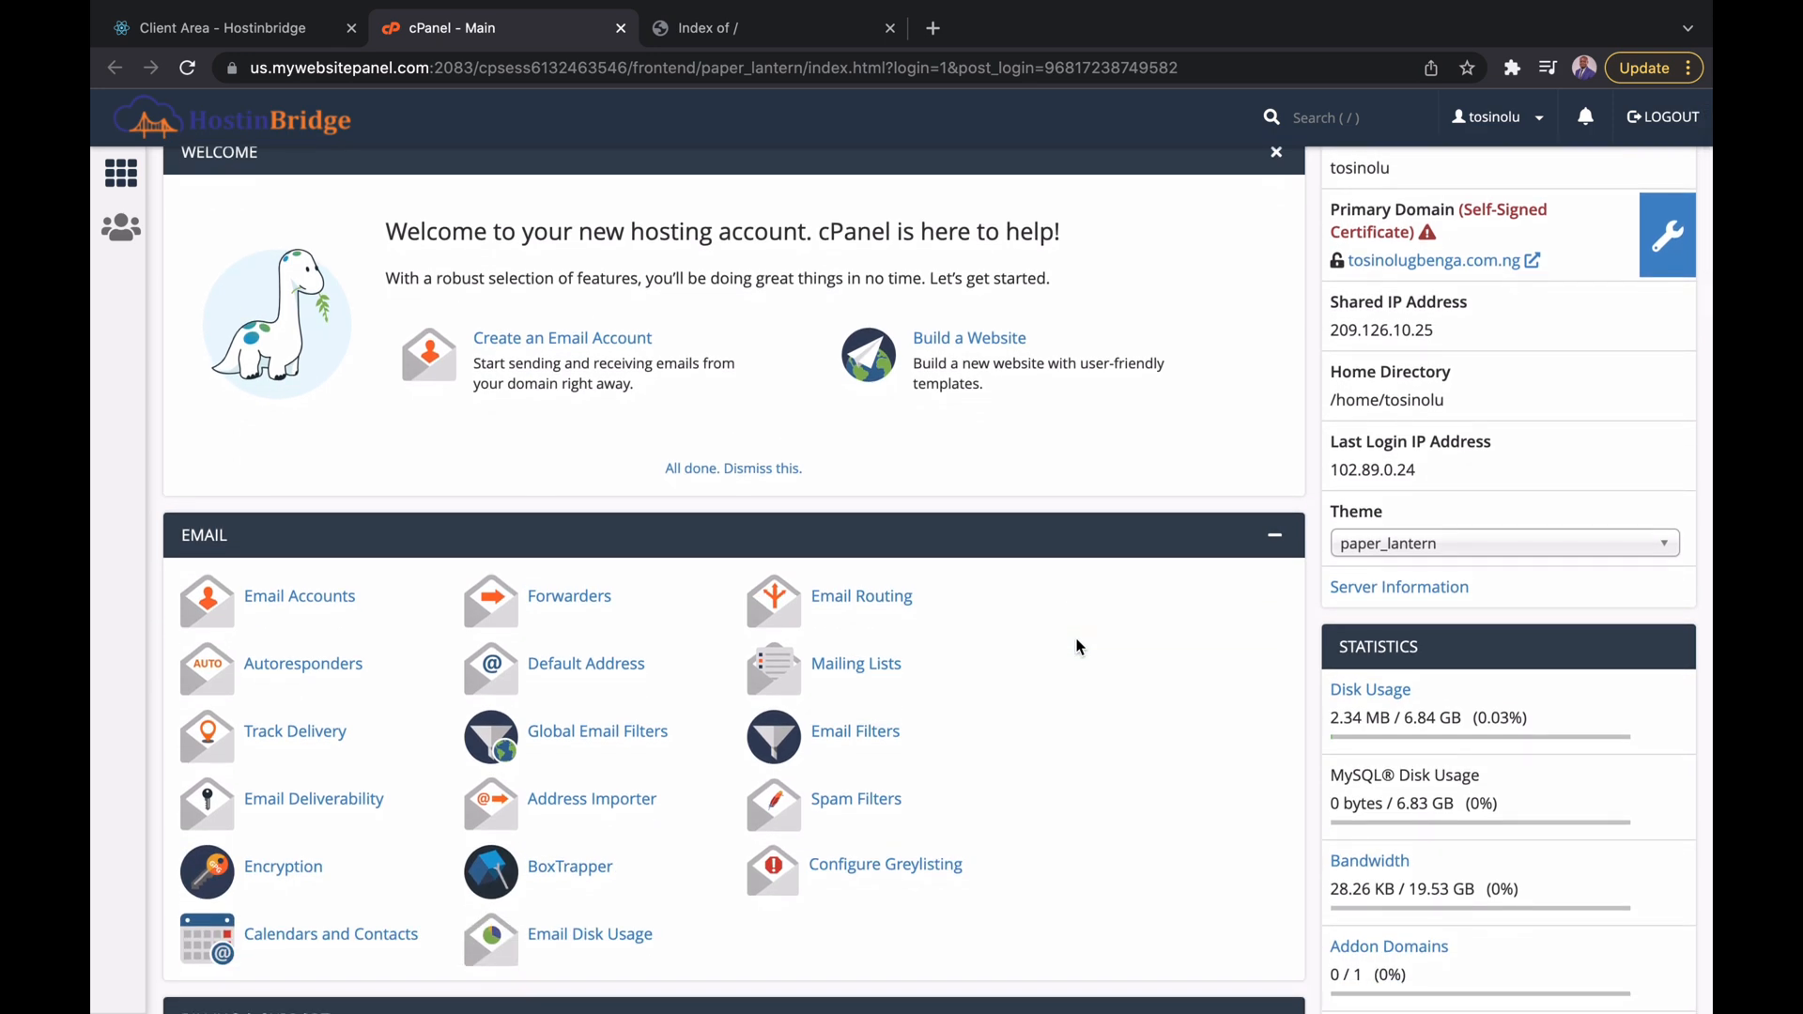
scroll(1080, 647, down, 5)
scroll(1080, 647, down, 5)
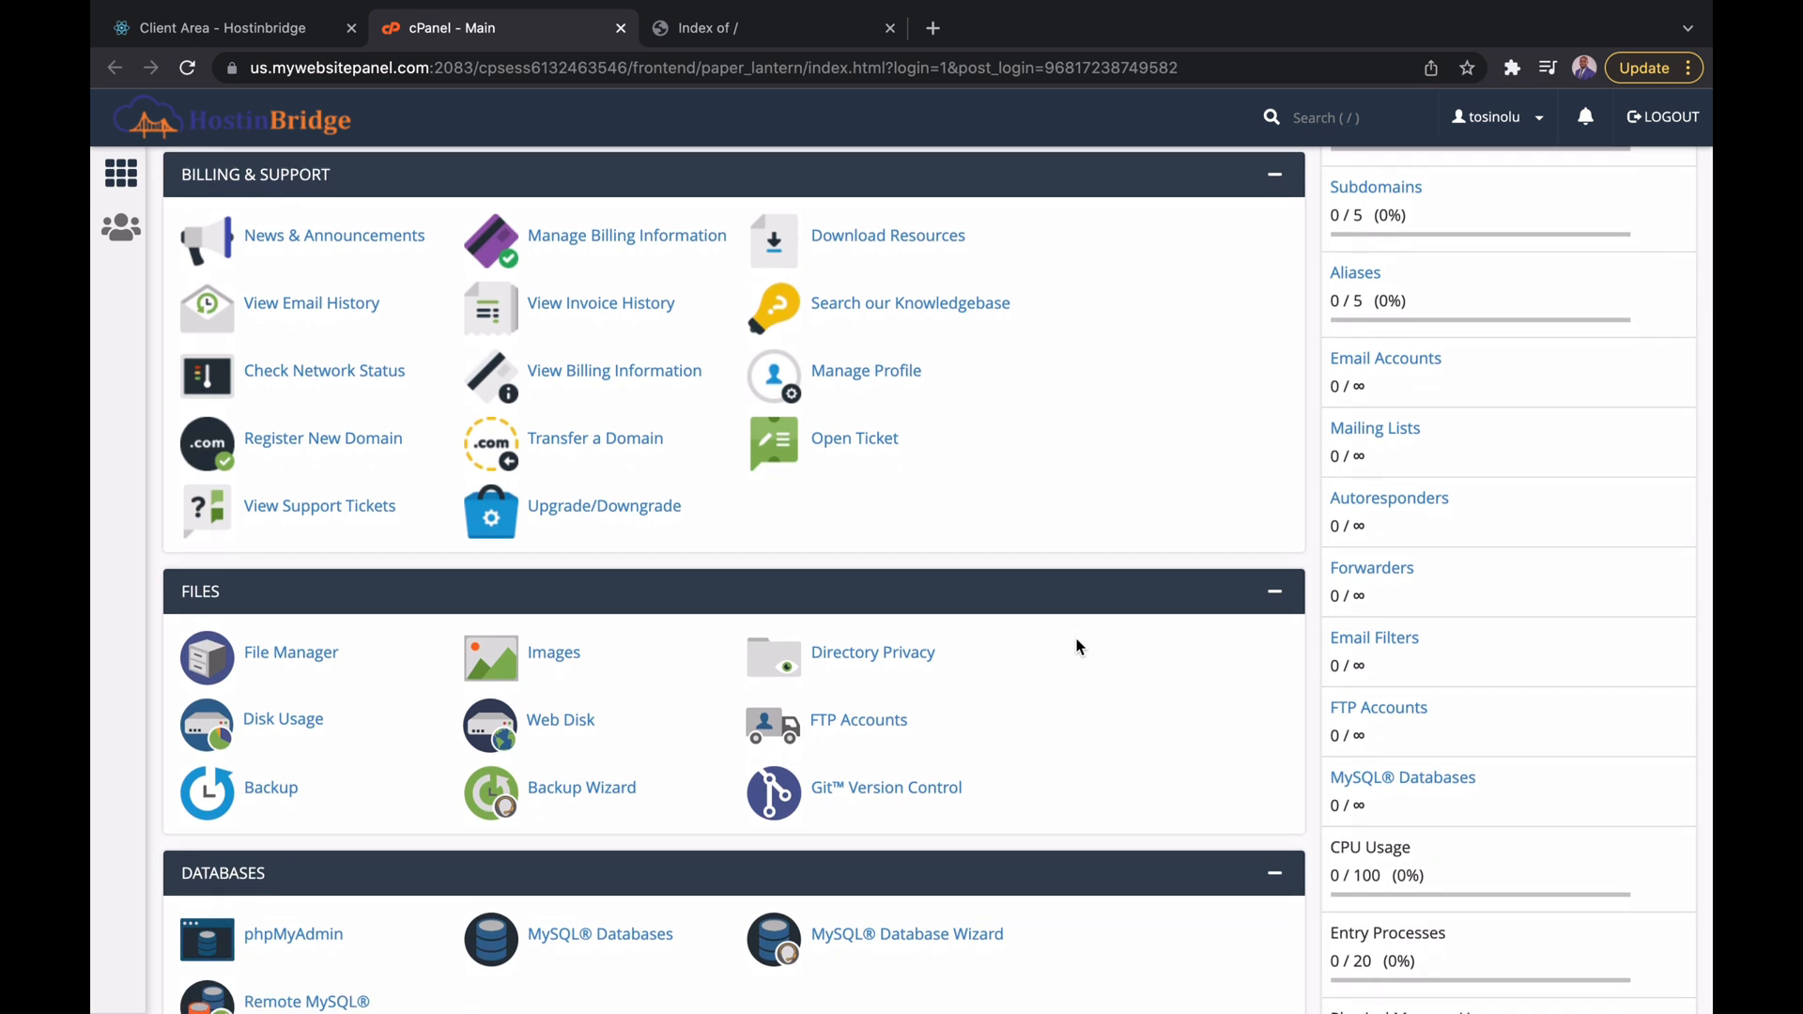
scroll(1080, 647, down, 7)
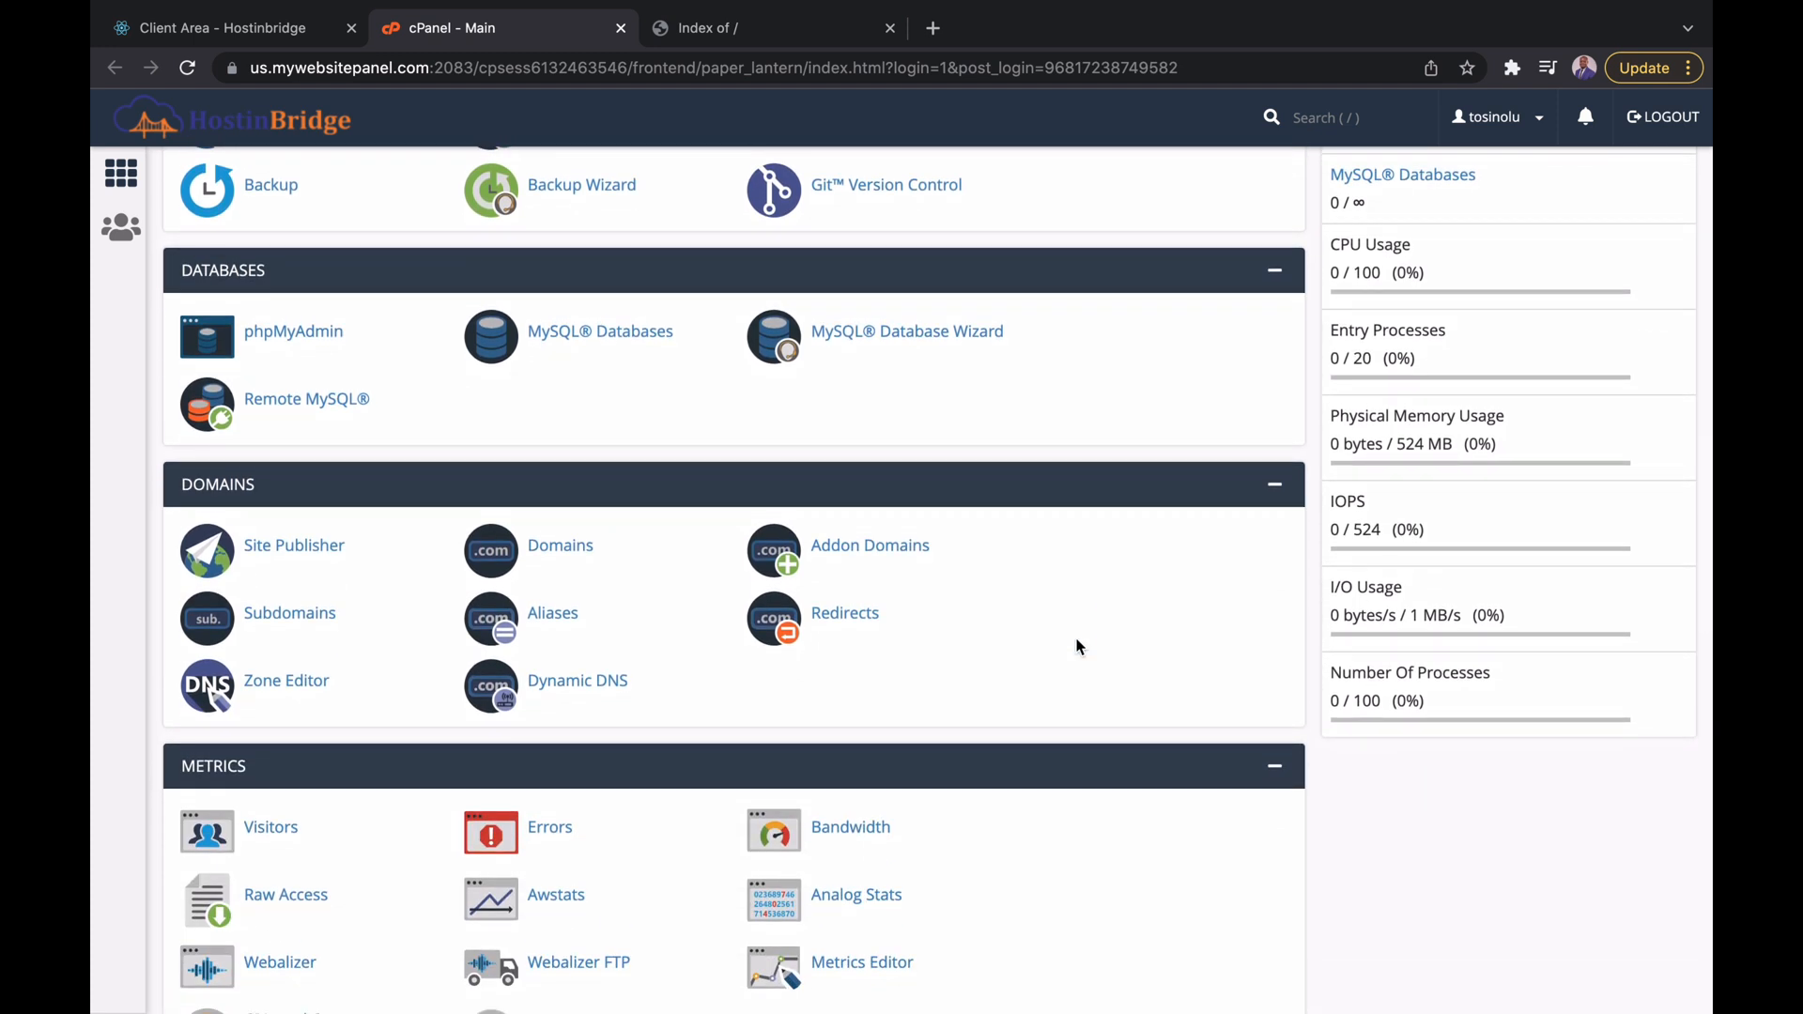
scroll(1080, 647, down, 4)
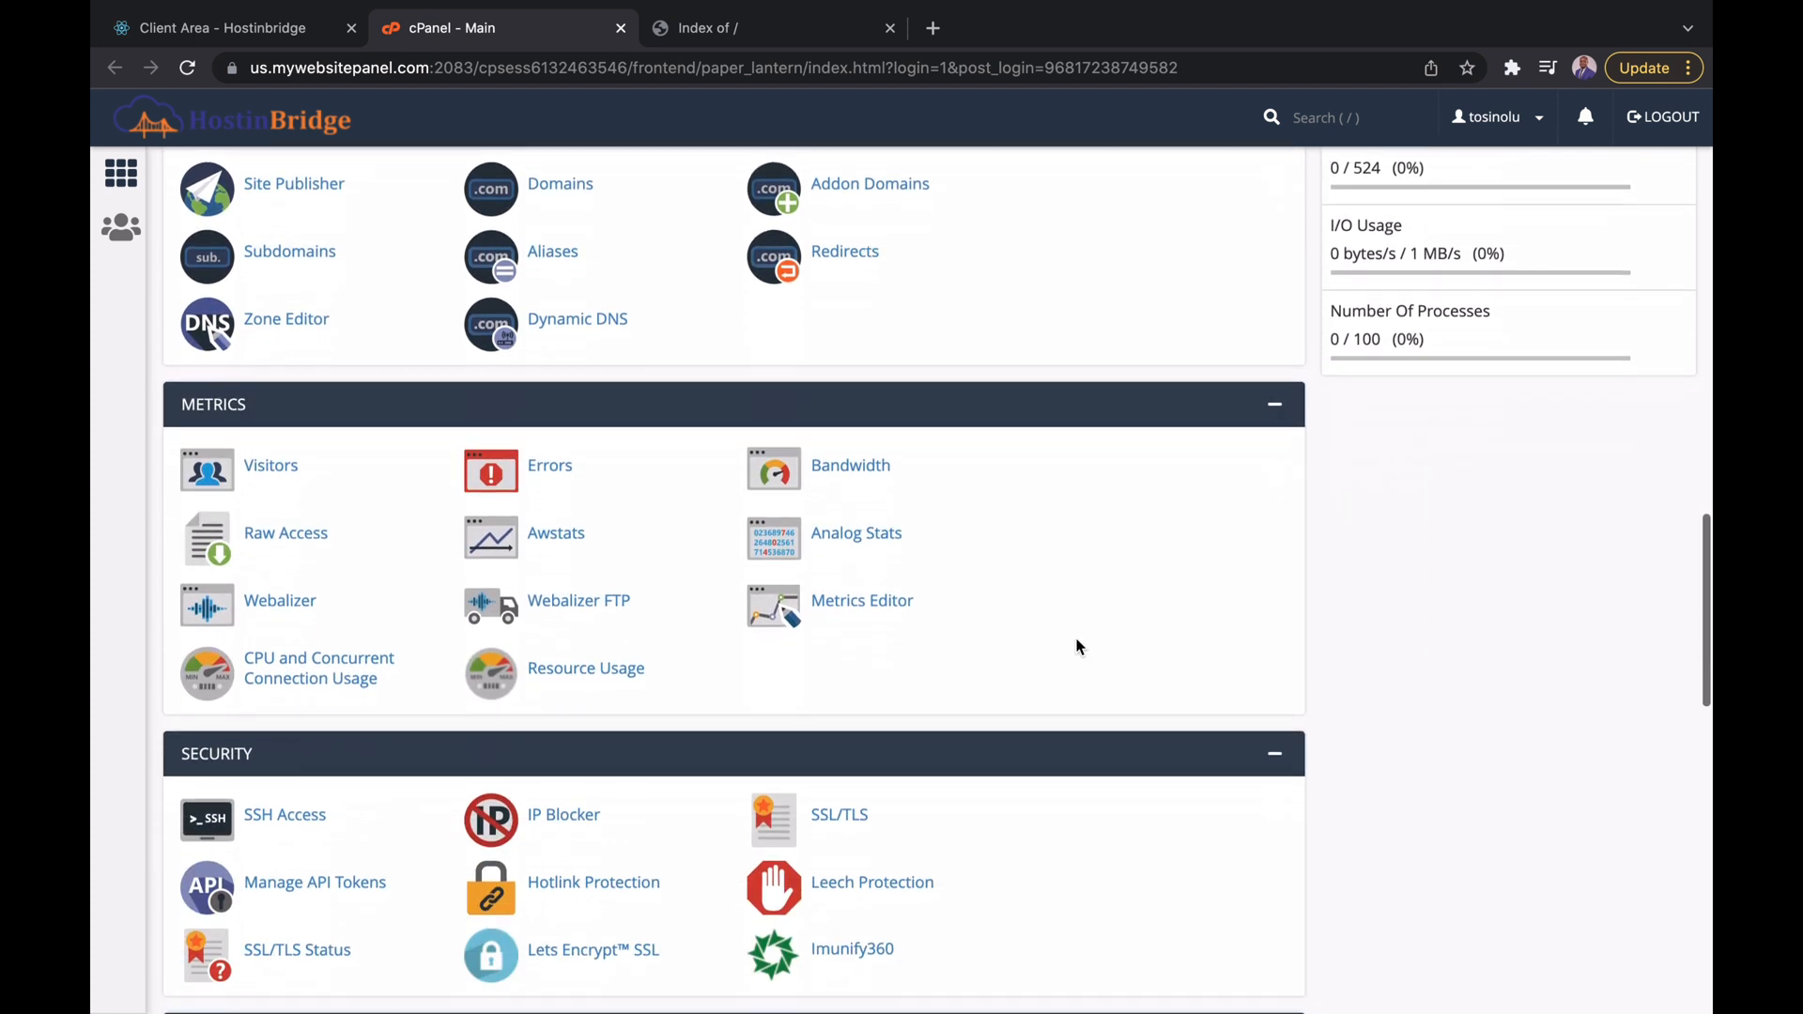
scroll(1080, 647, down, 5)
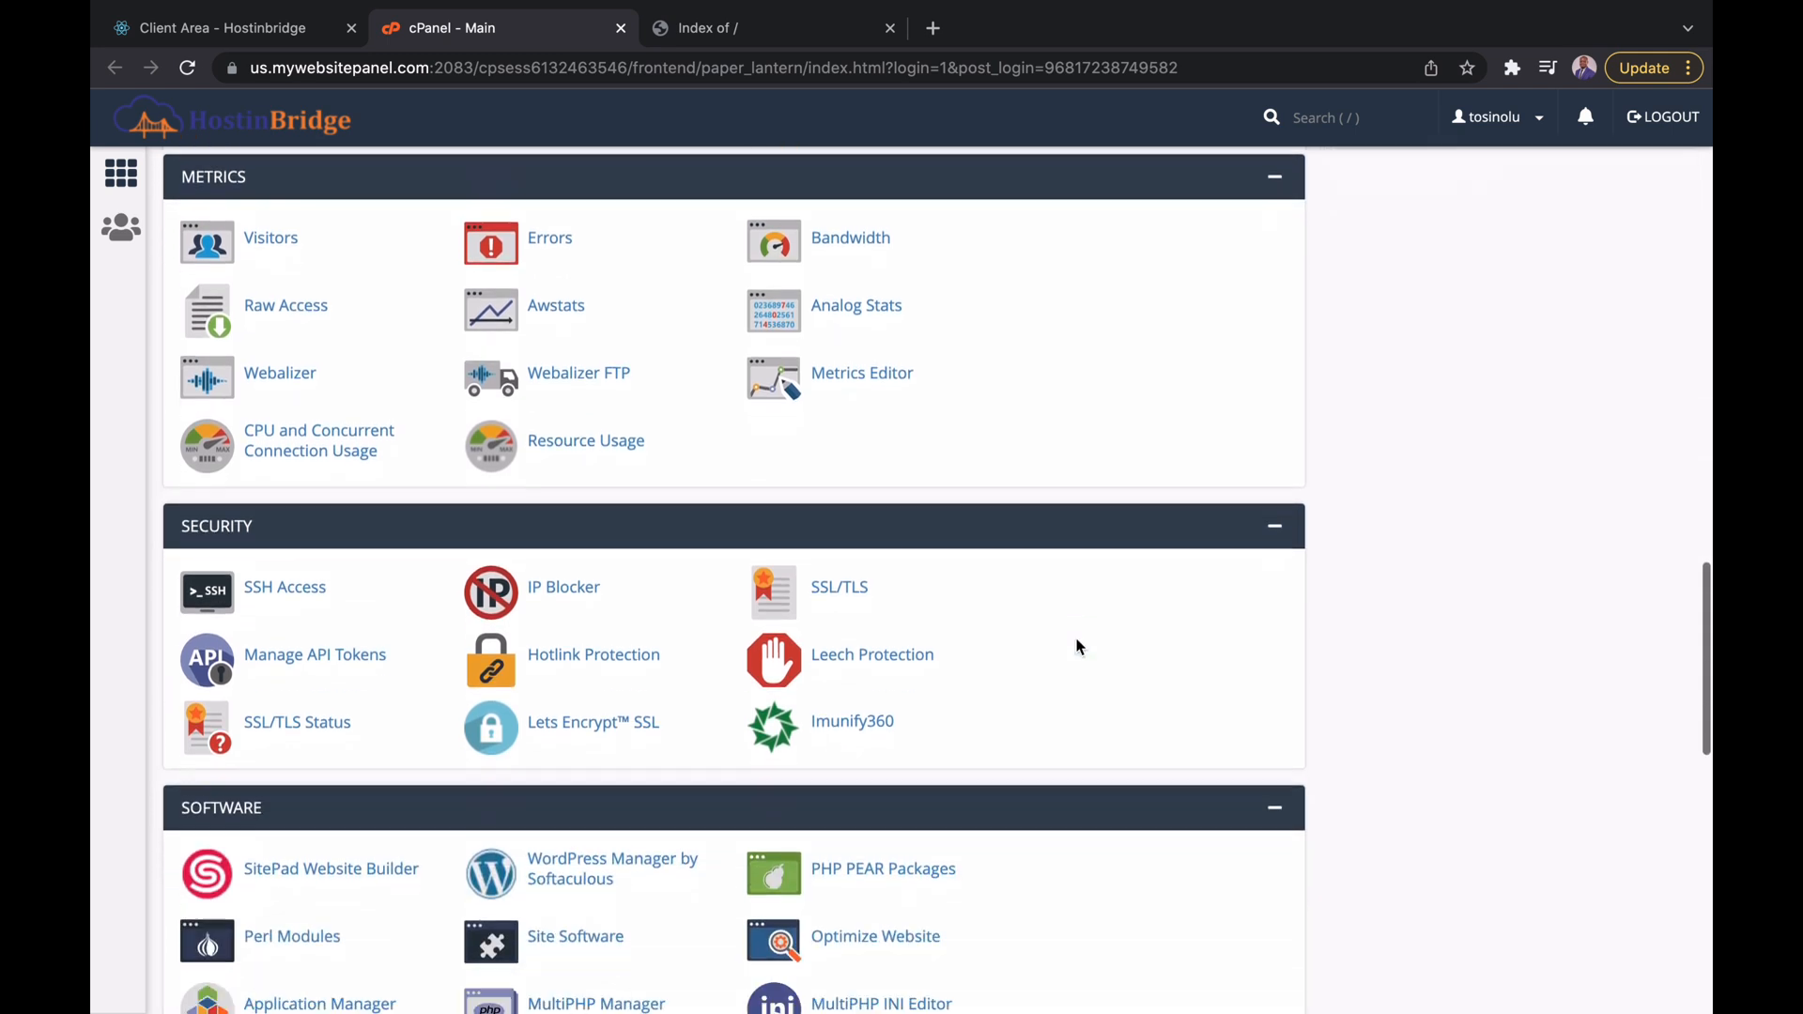
scroll(1080, 647, down, 9)
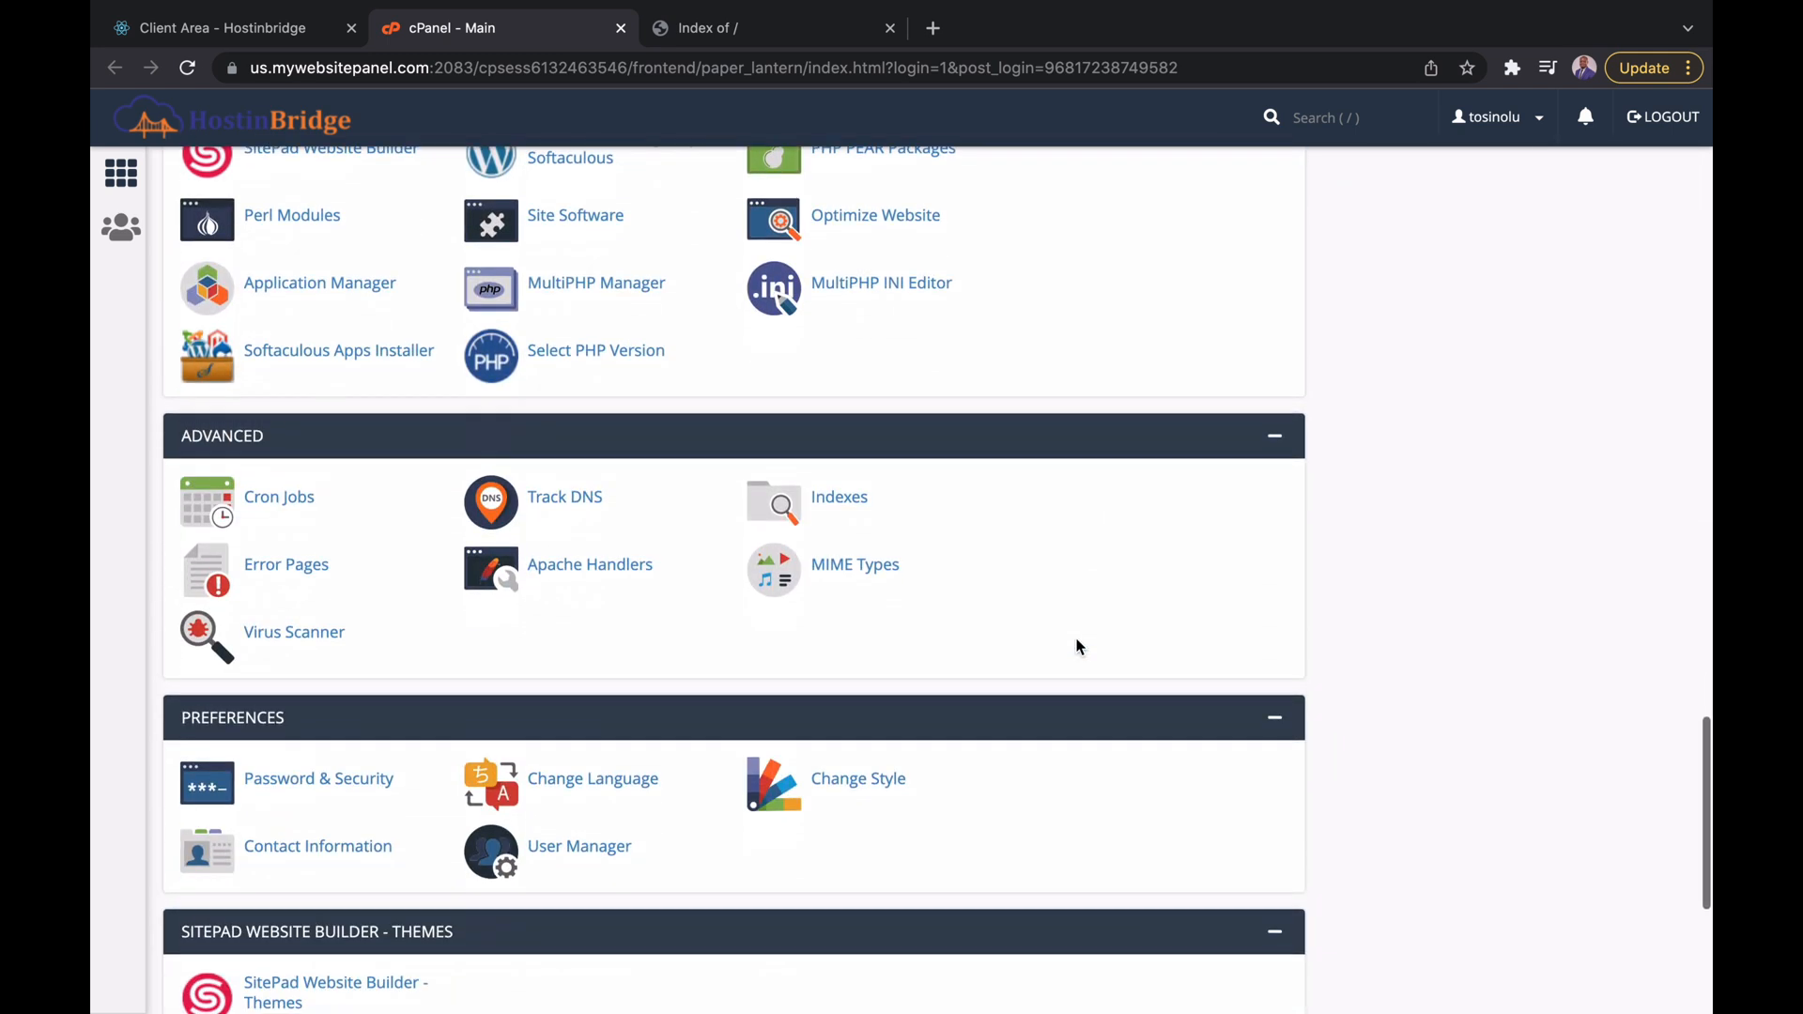
scroll(1077, 640, down, 3)
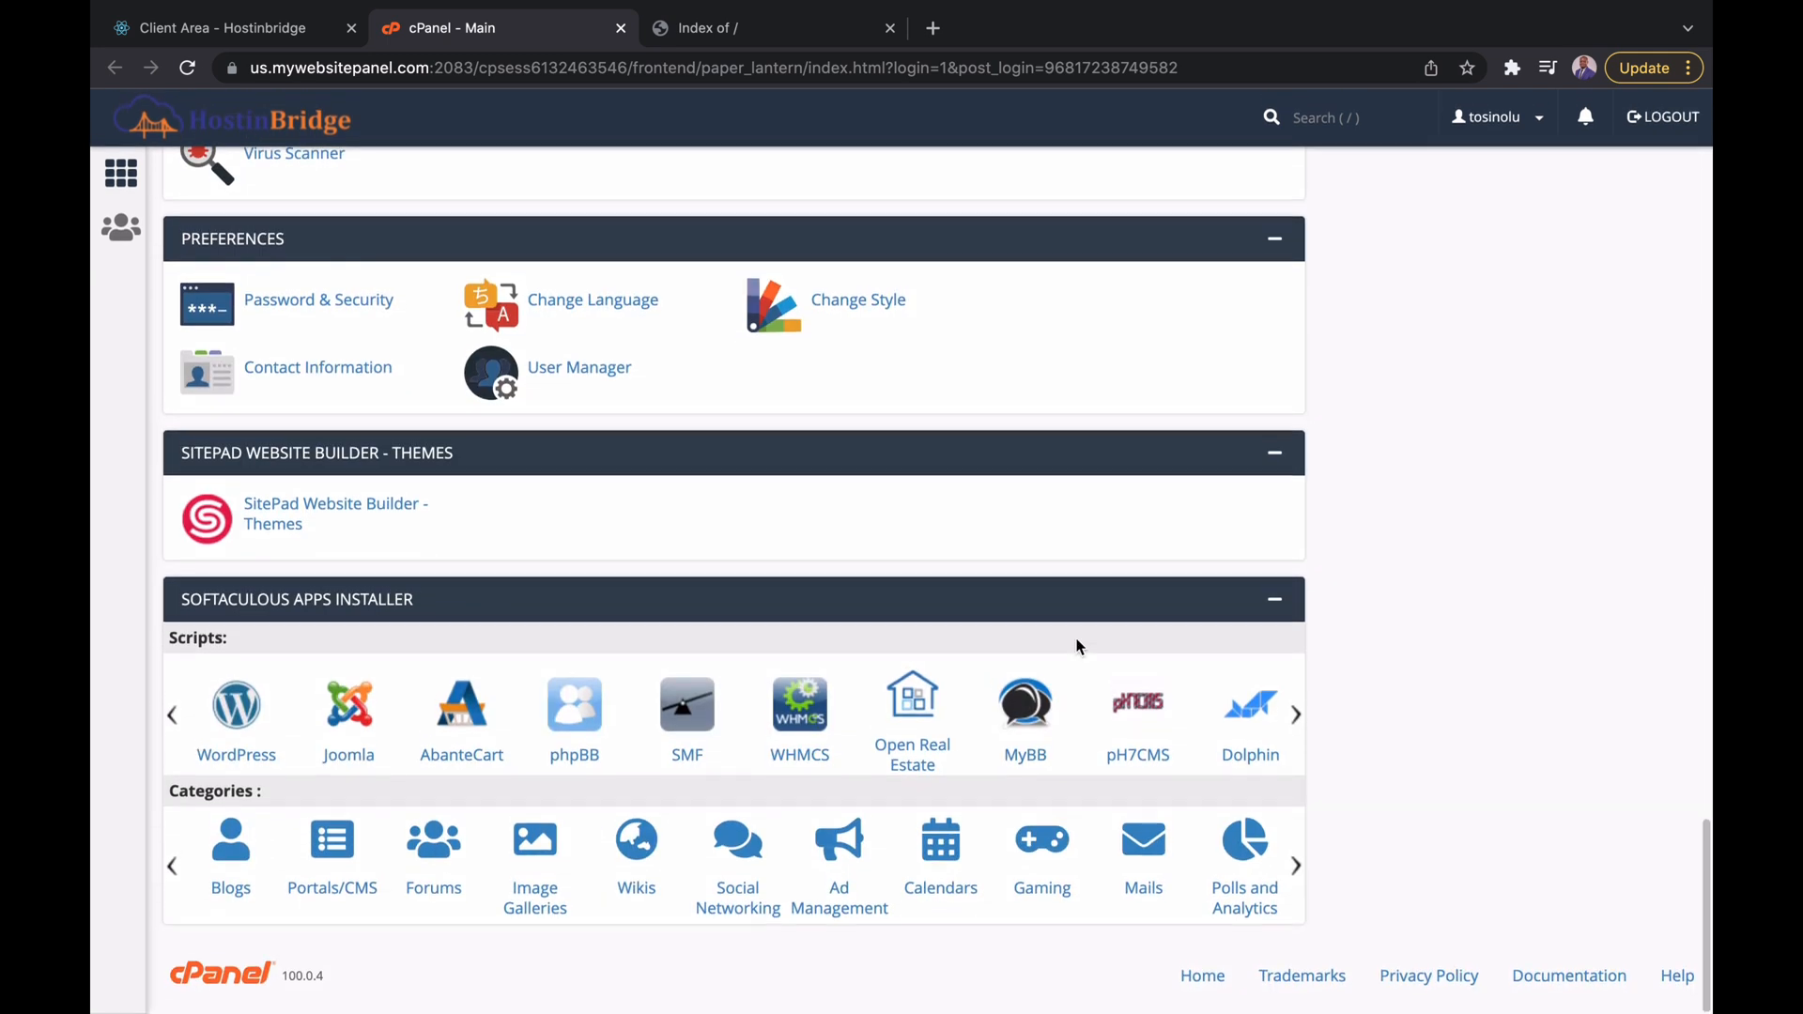
scroll(1080, 647, up, 15)
scroll(1080, 647, up, 12)
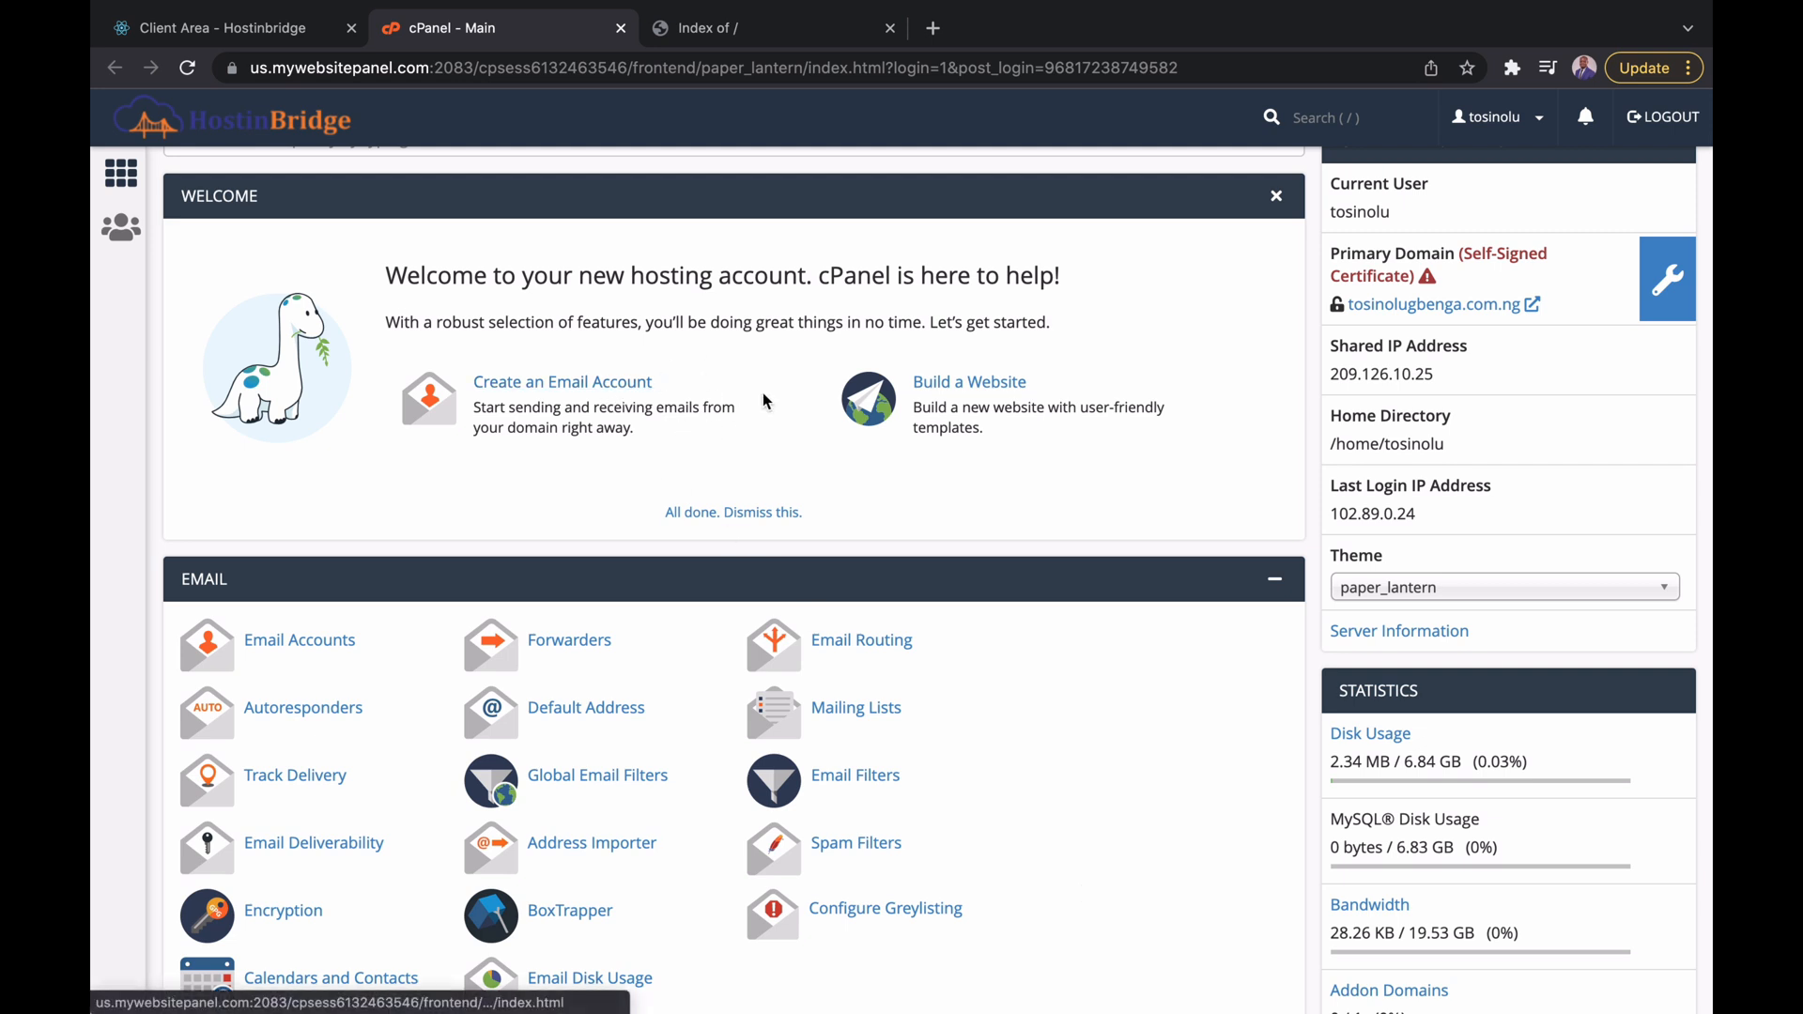
- Review cPanel's Email and Billing & Support tools, and open File Manager from the Files section
scroll(1028, 700, down, 2)
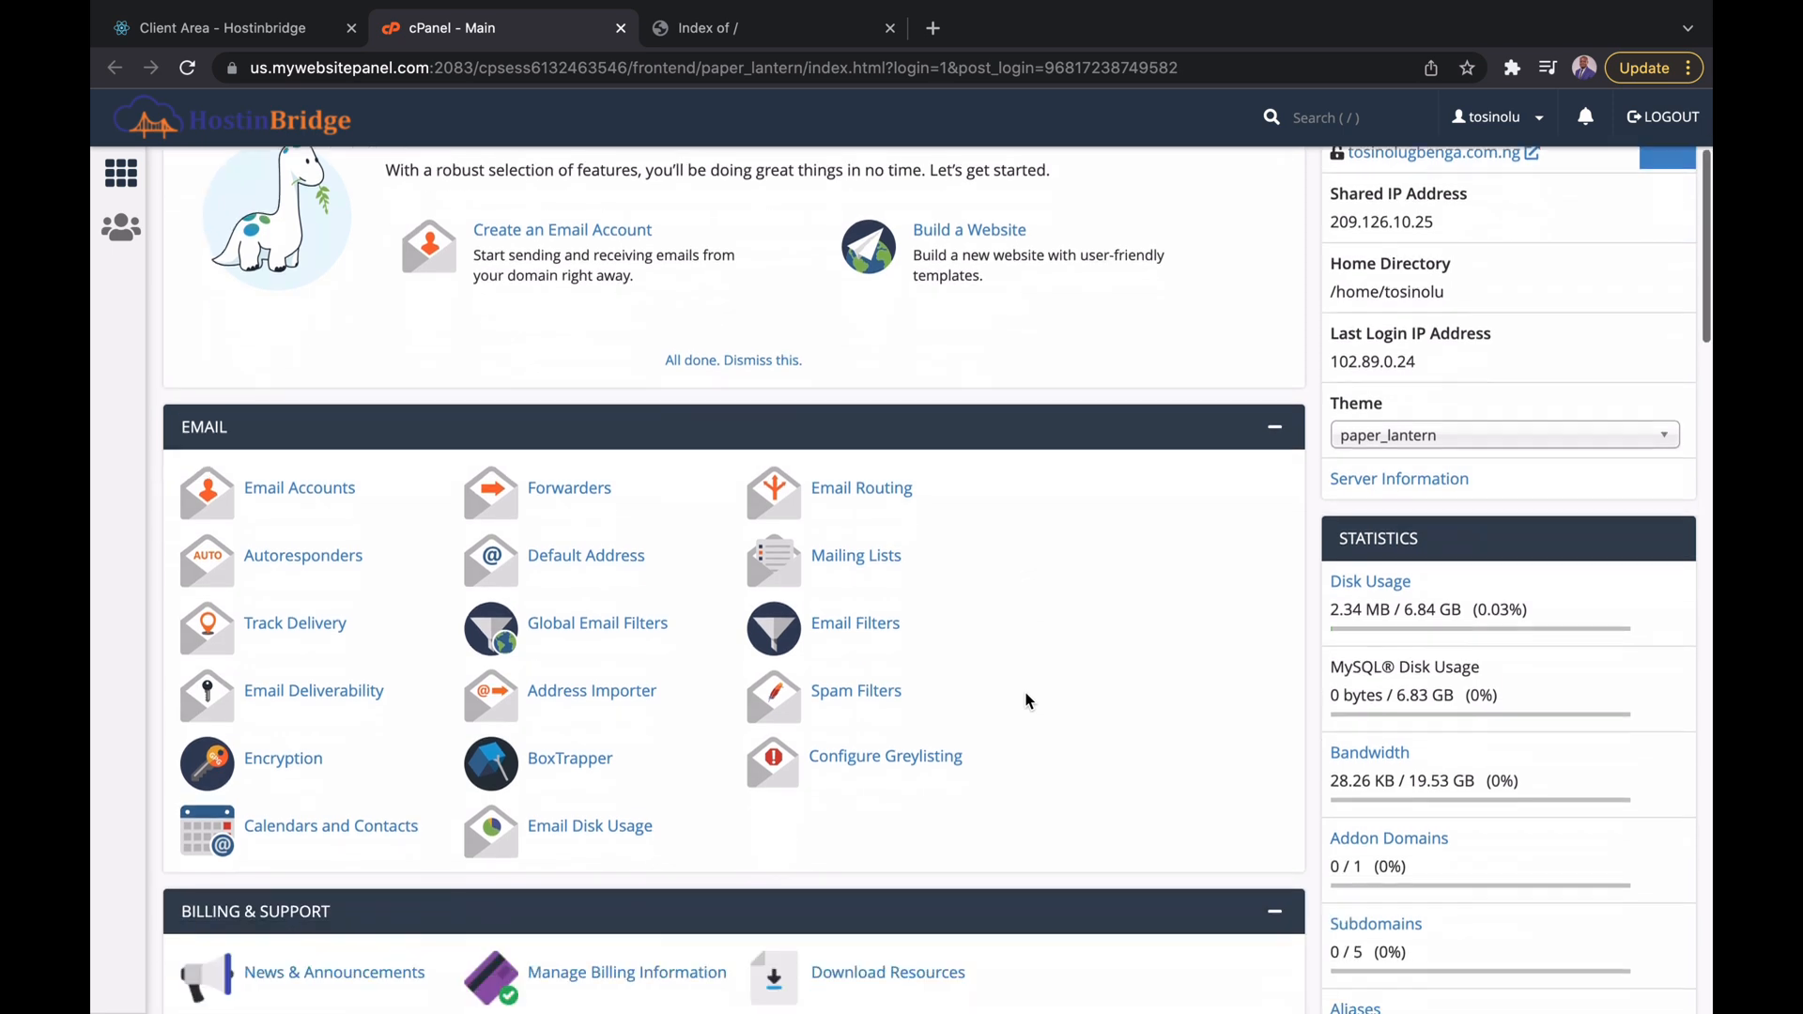
scroll(1028, 700, down, 2)
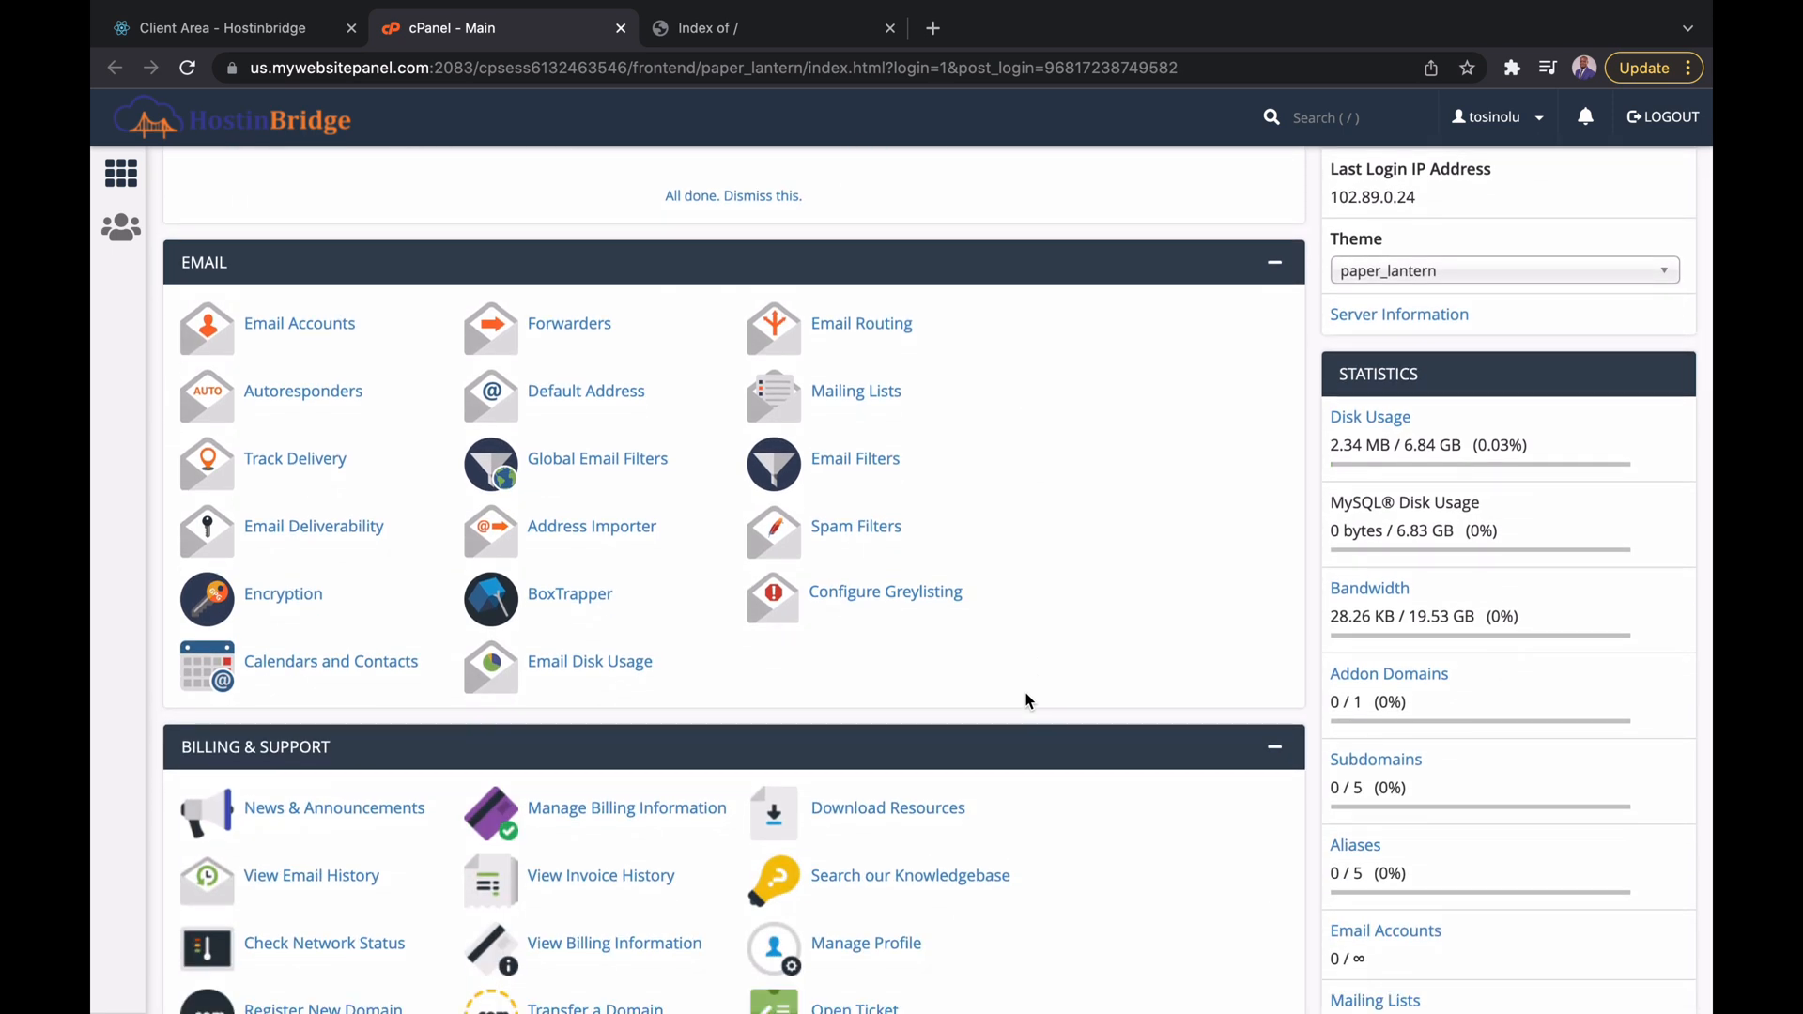
scroll(1028, 700, down, 6)
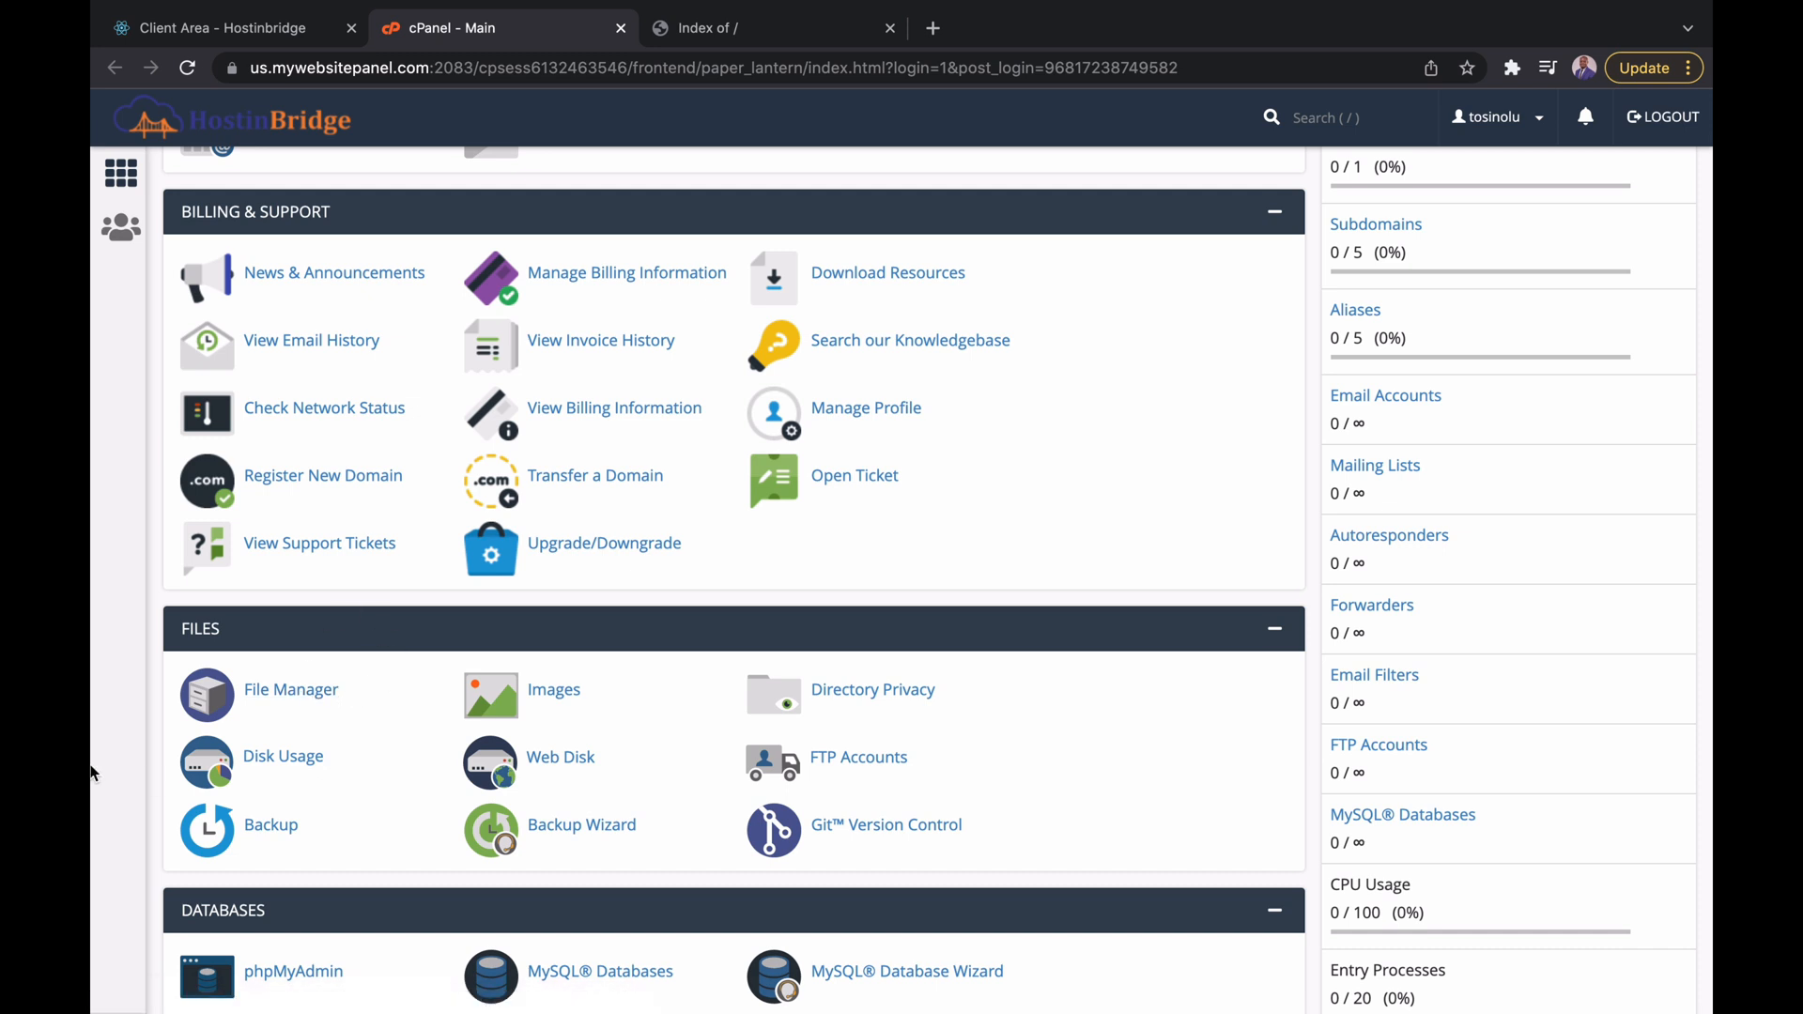
click(303, 693)
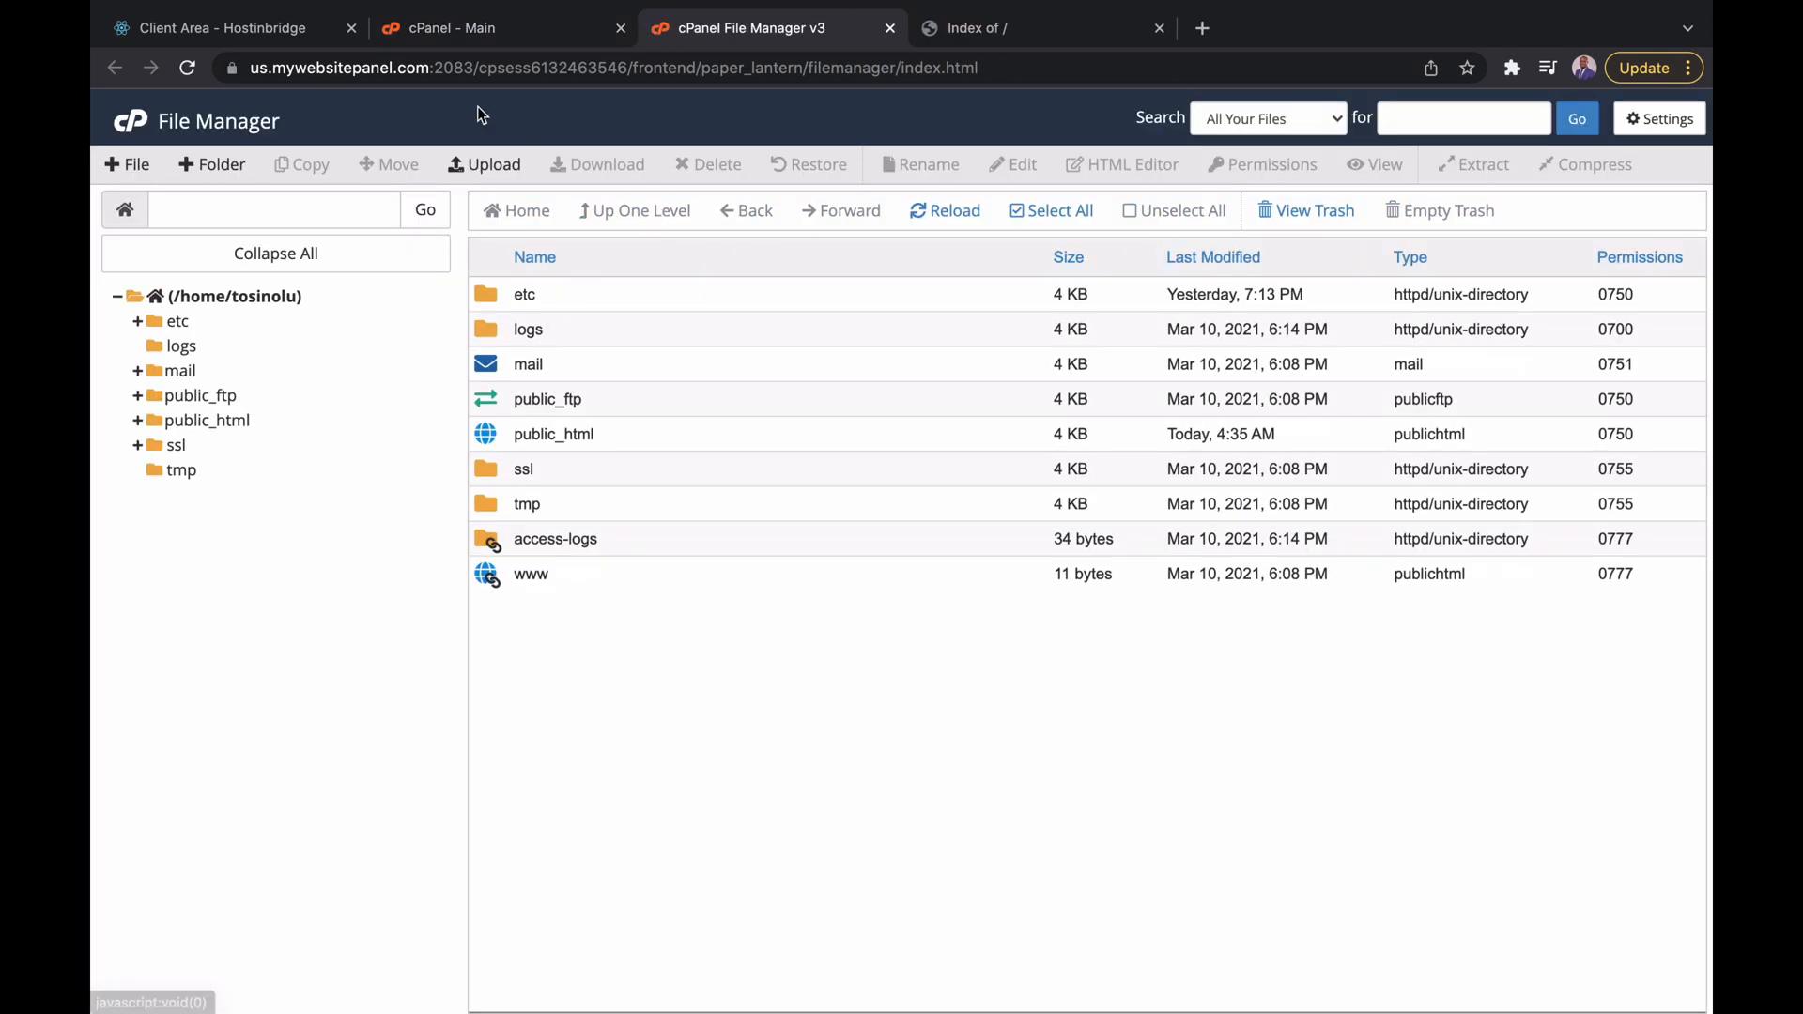
- Revisit the cPanel main page to show where File Manager is located, and return to the open File Manager
click(456, 30)
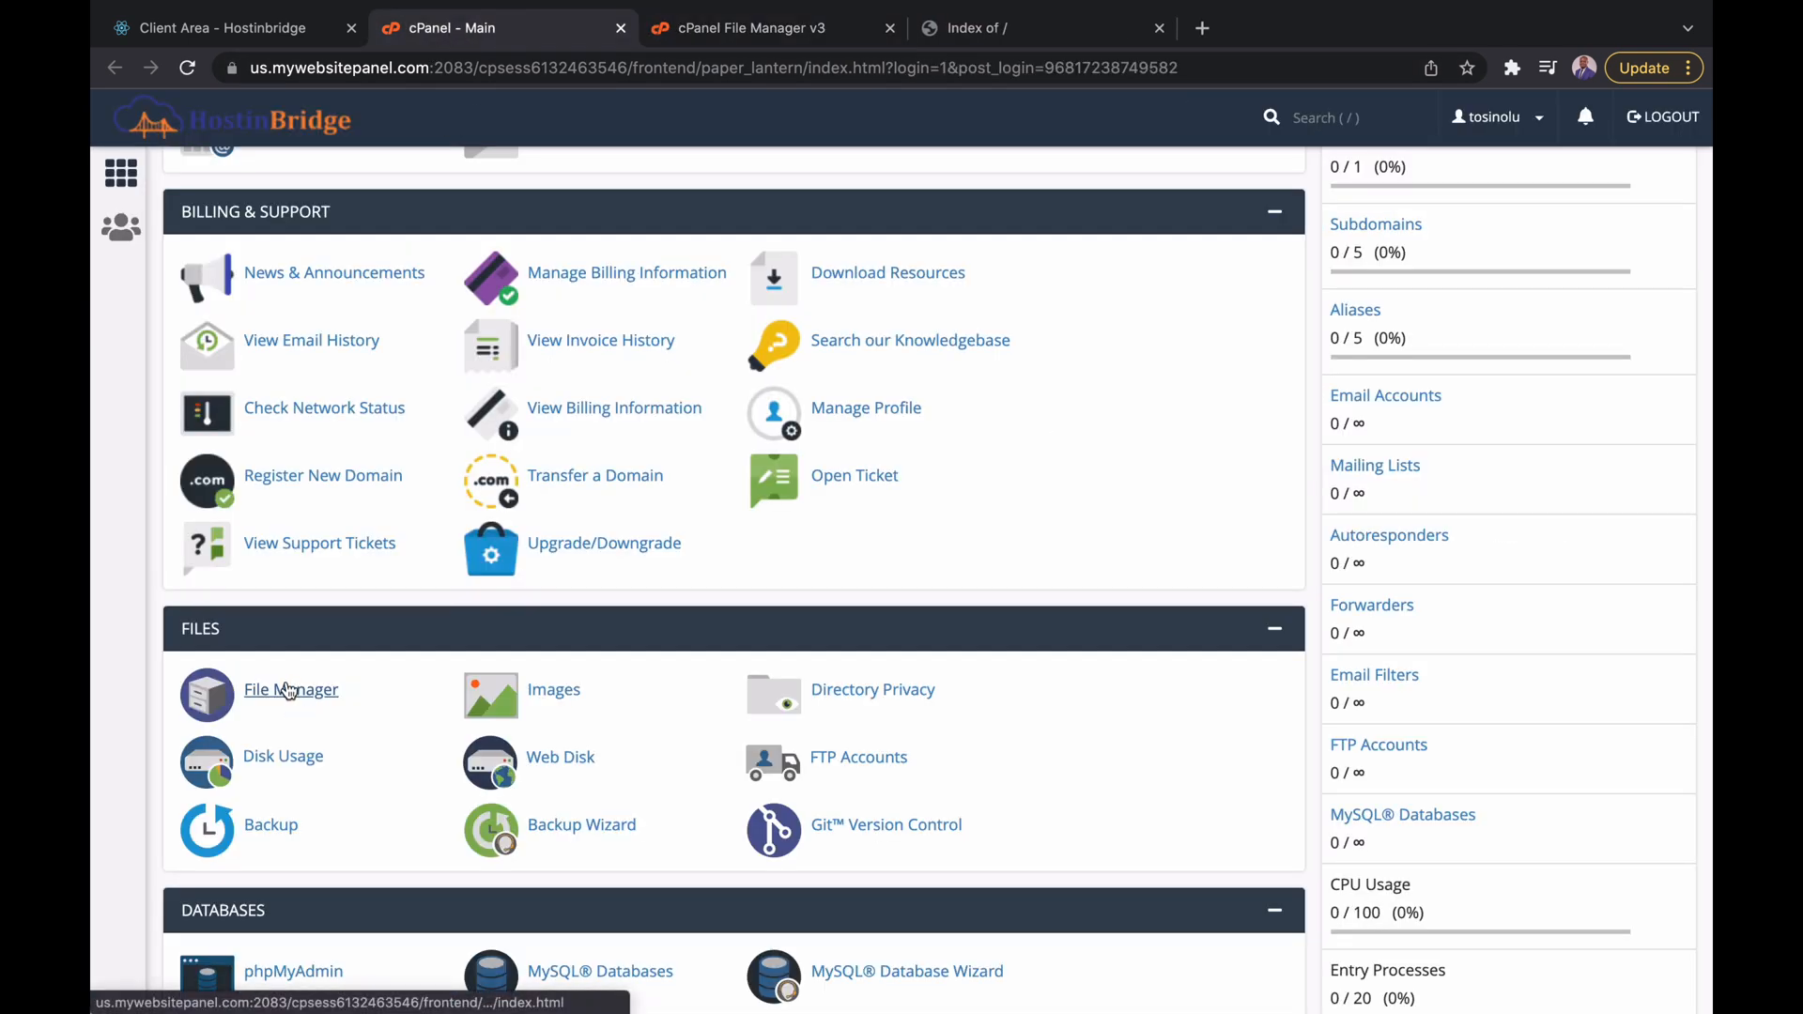
scroll(285, 685, up, 10)
scroll(285, 684, down, 9)
scroll(288, 693, down, 2)
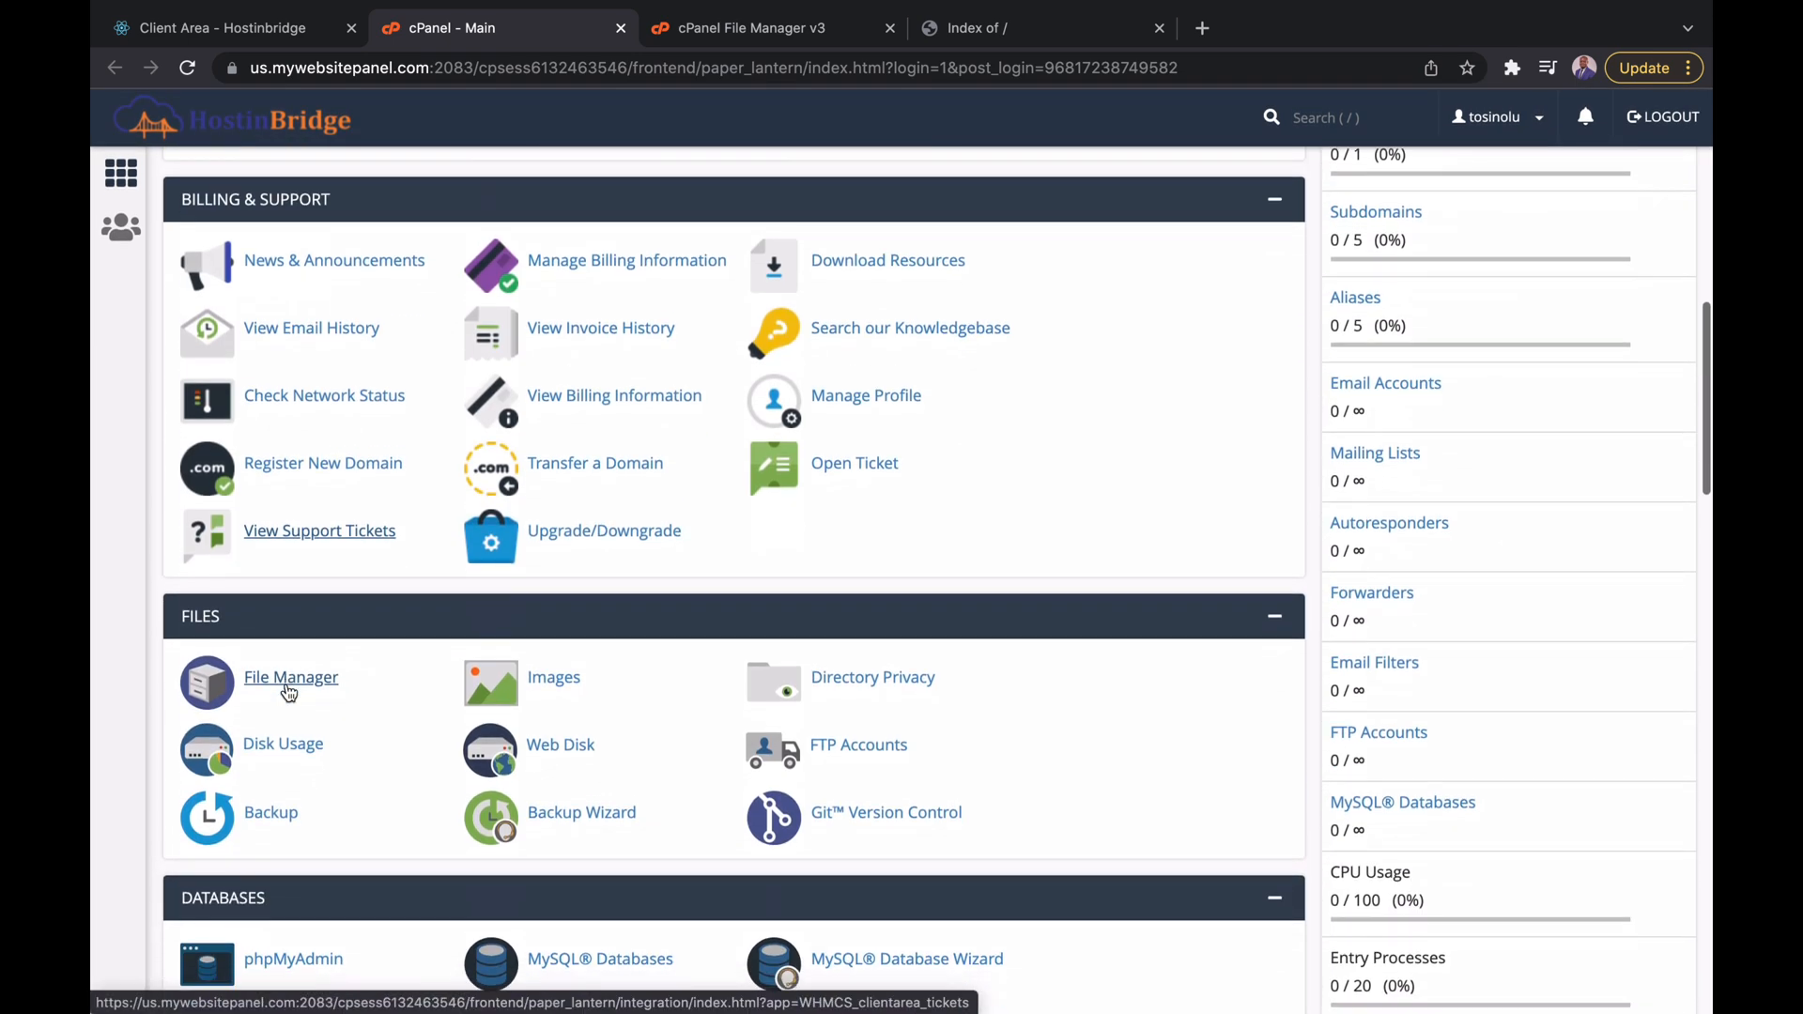
click(746, 34)
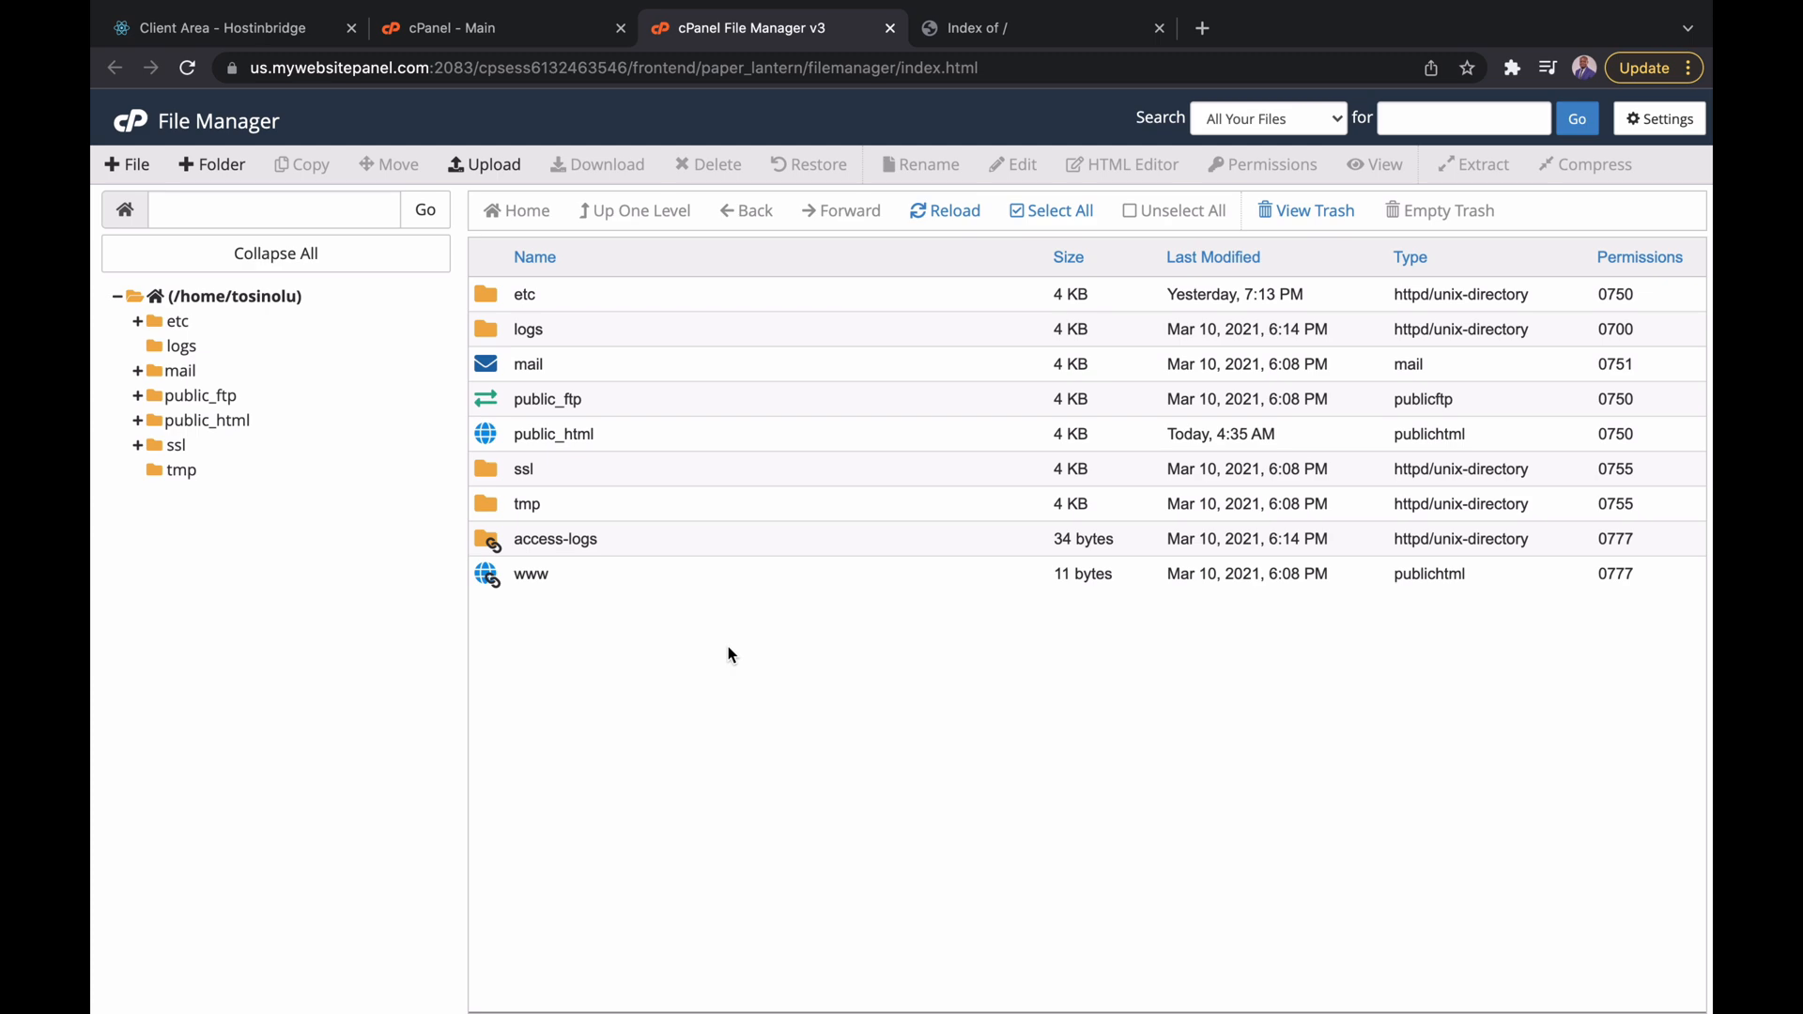
- Switch to Finder and open the HTML folder inside WEB CLASSES on the Desktop
key(ctrl+Left)
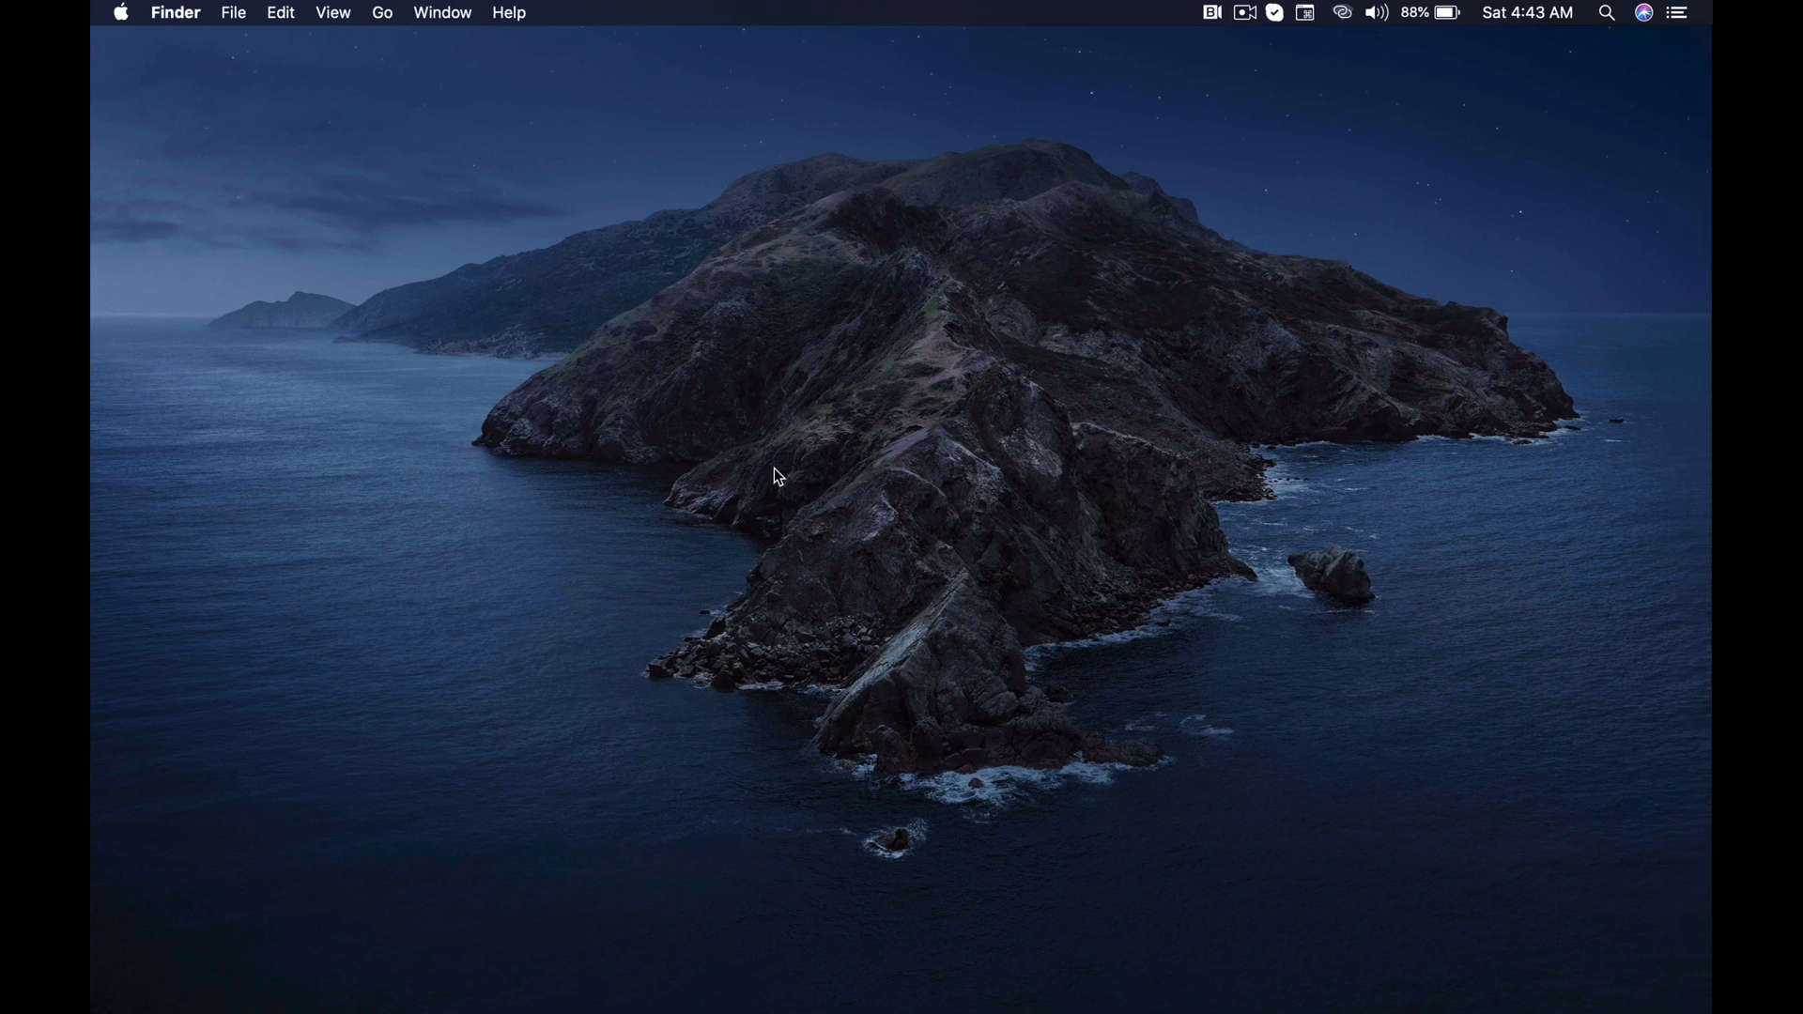
mouse_move(214, 1003)
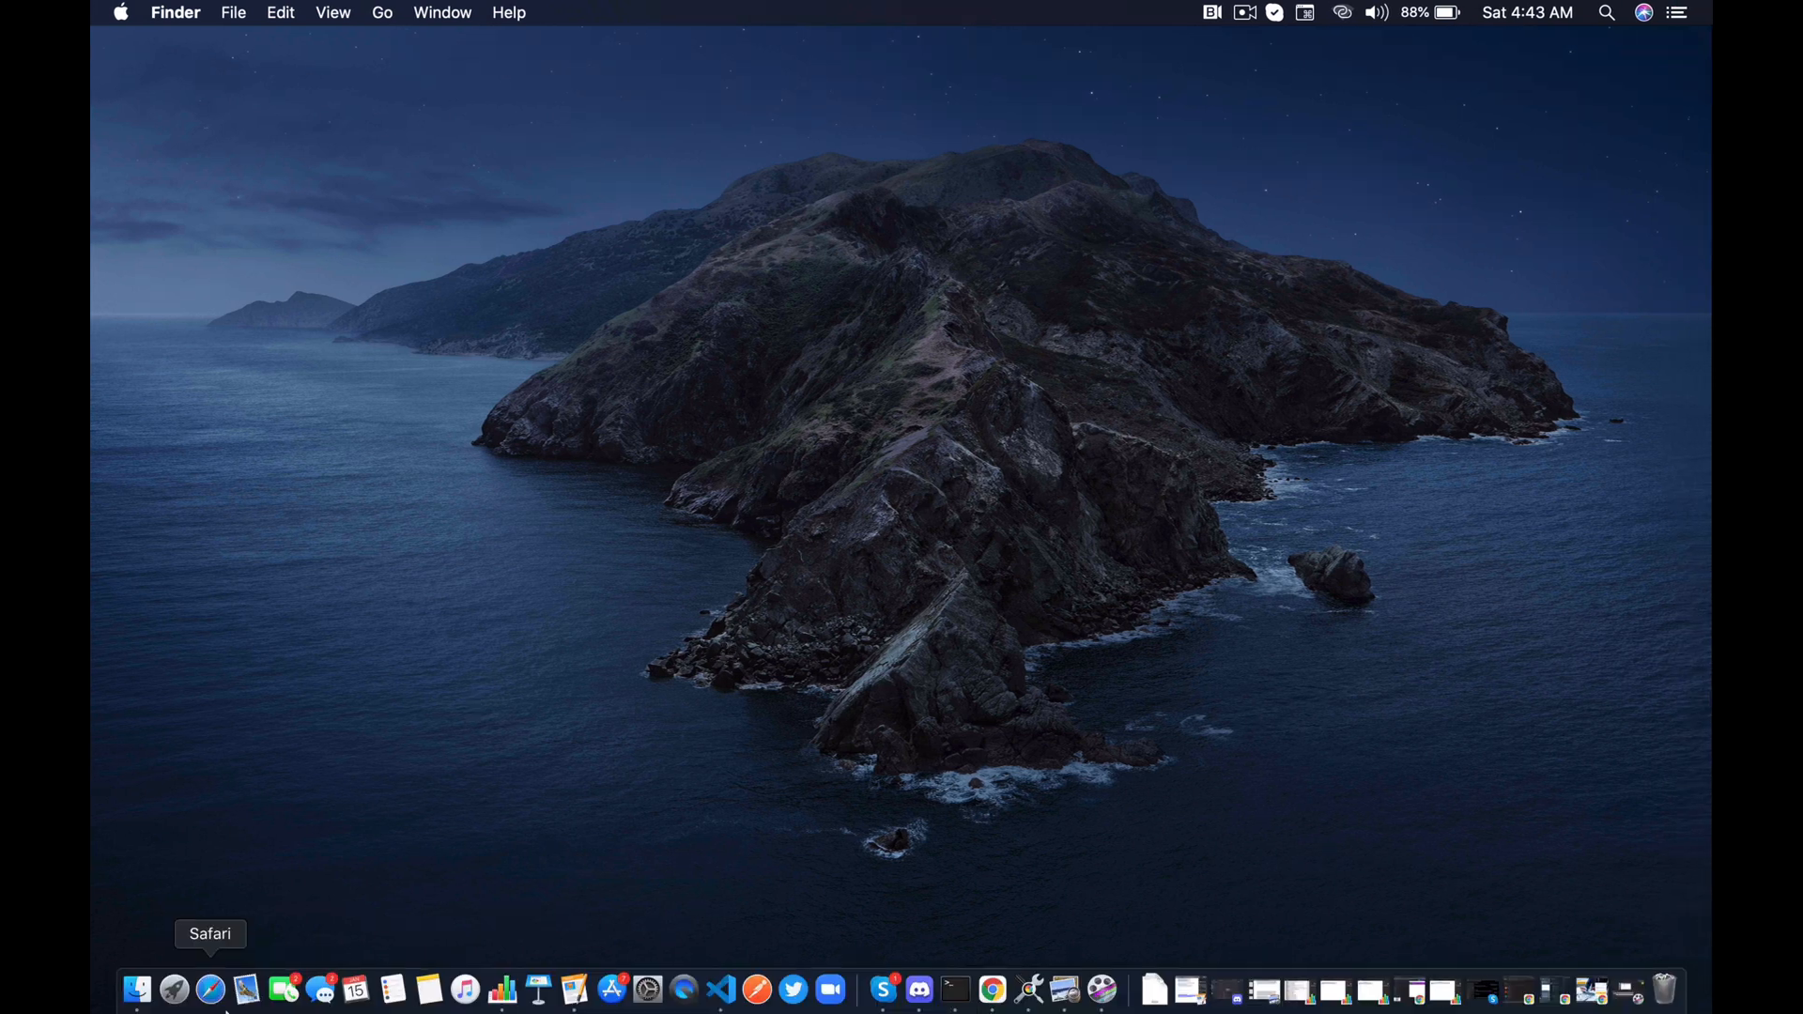
click(155, 1001)
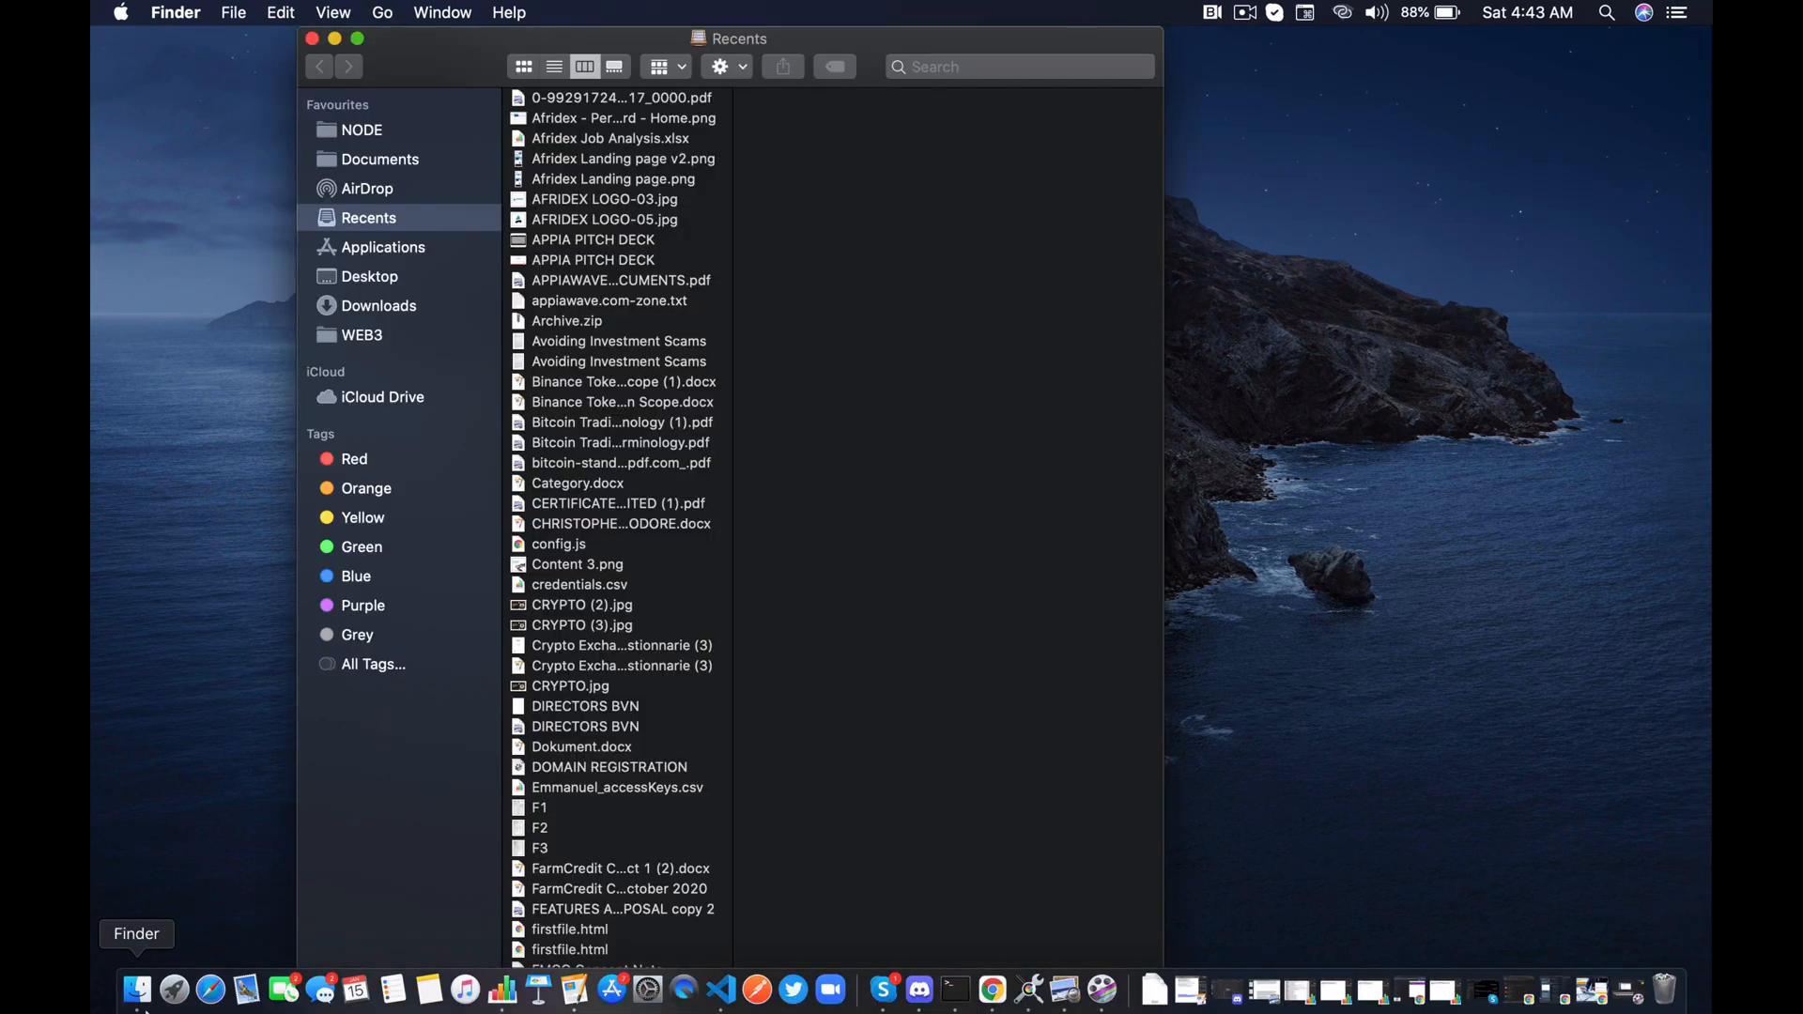
click(367, 281)
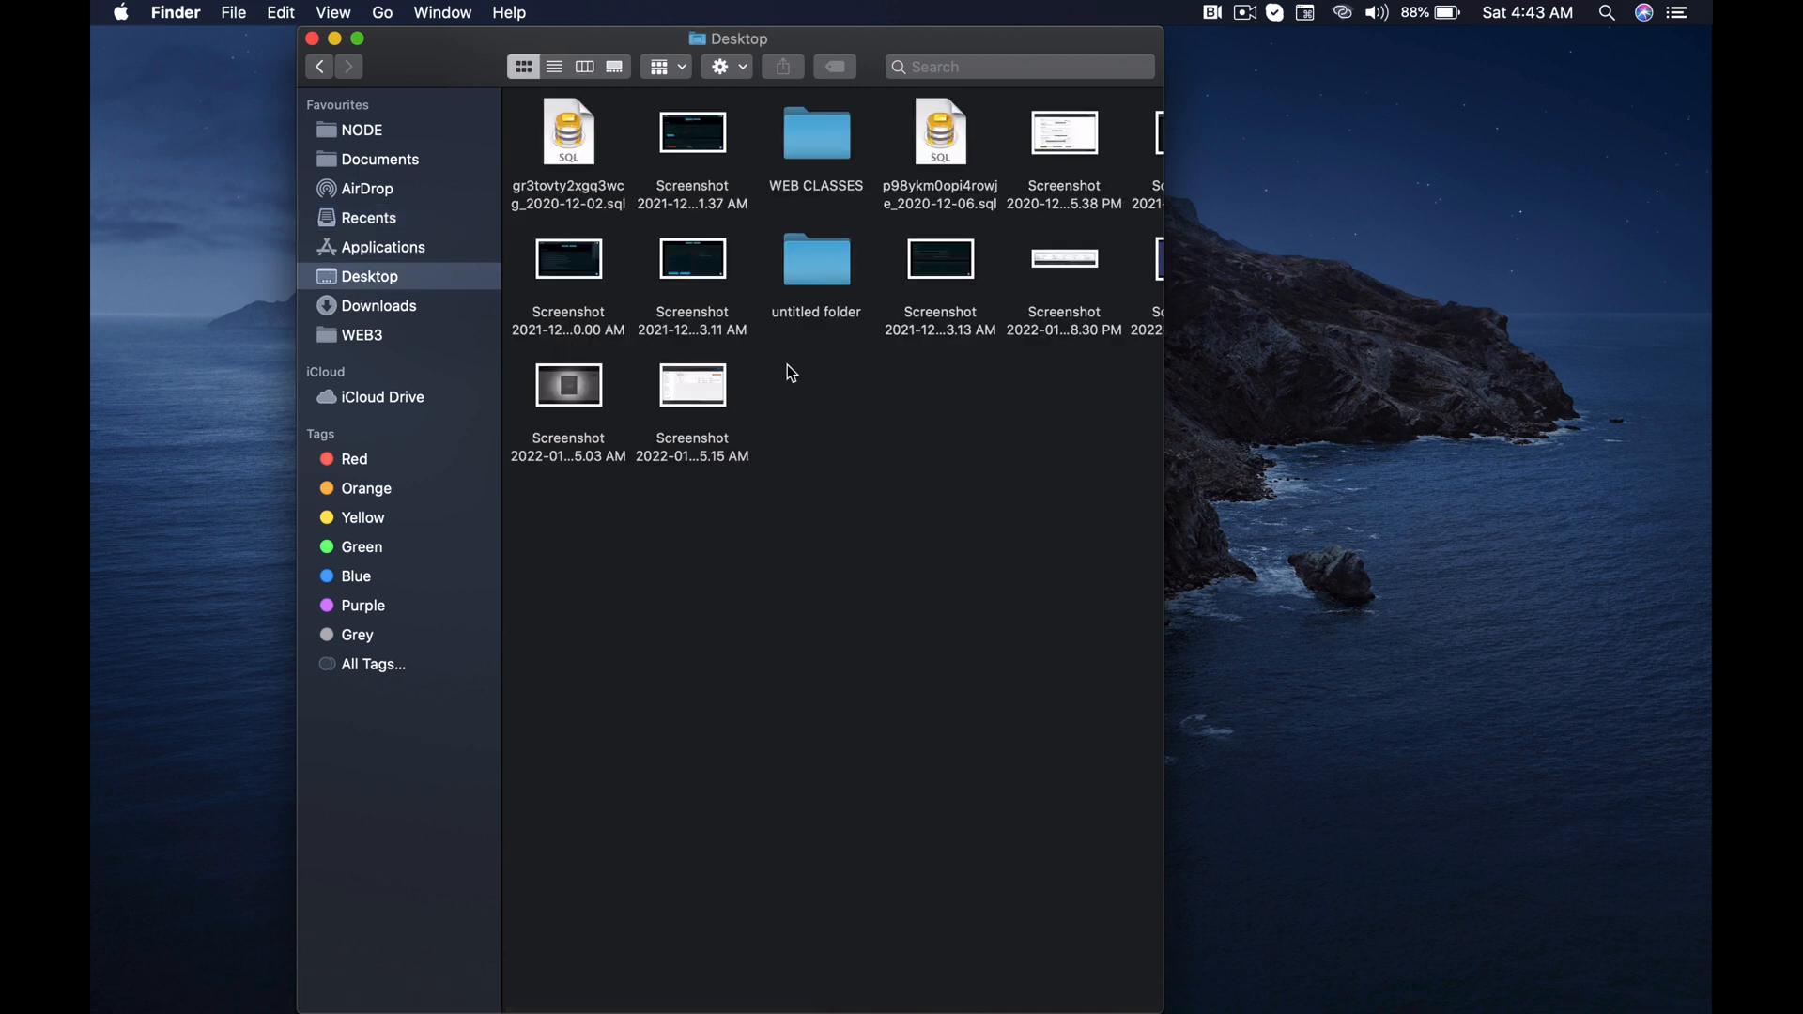
double_click(831, 139)
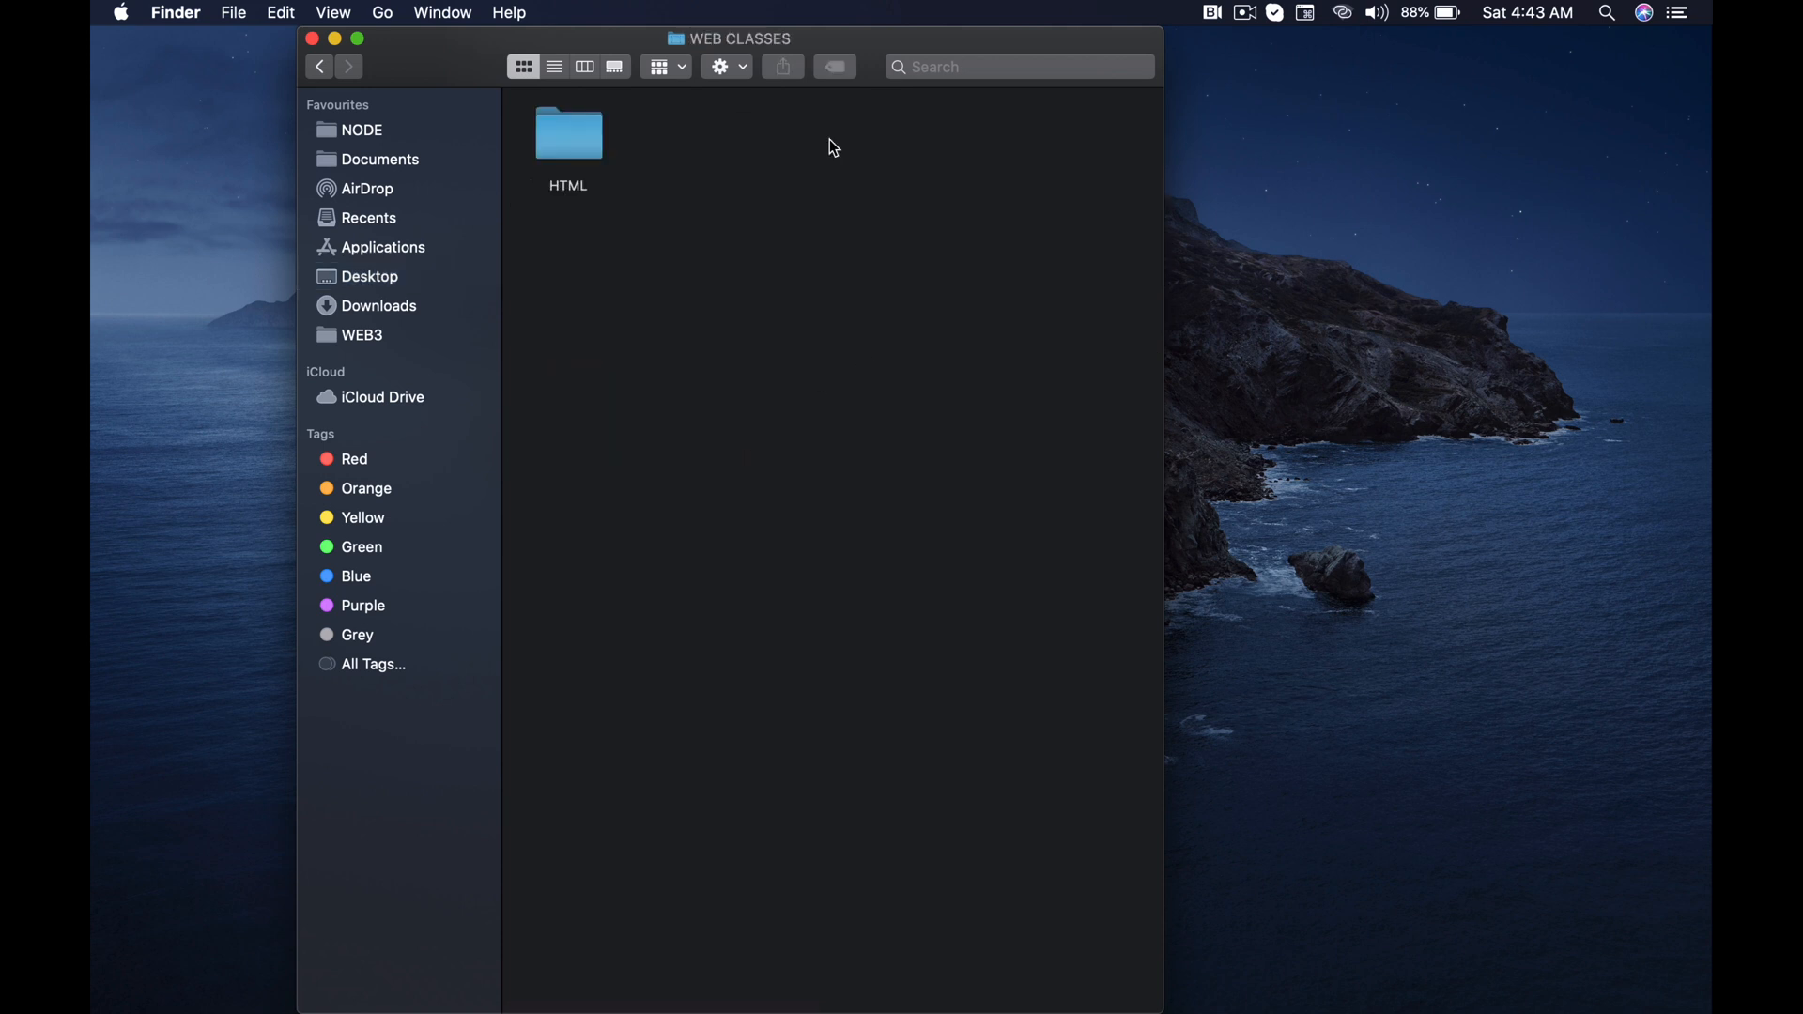
click(582, 140)
double_click(582, 139)
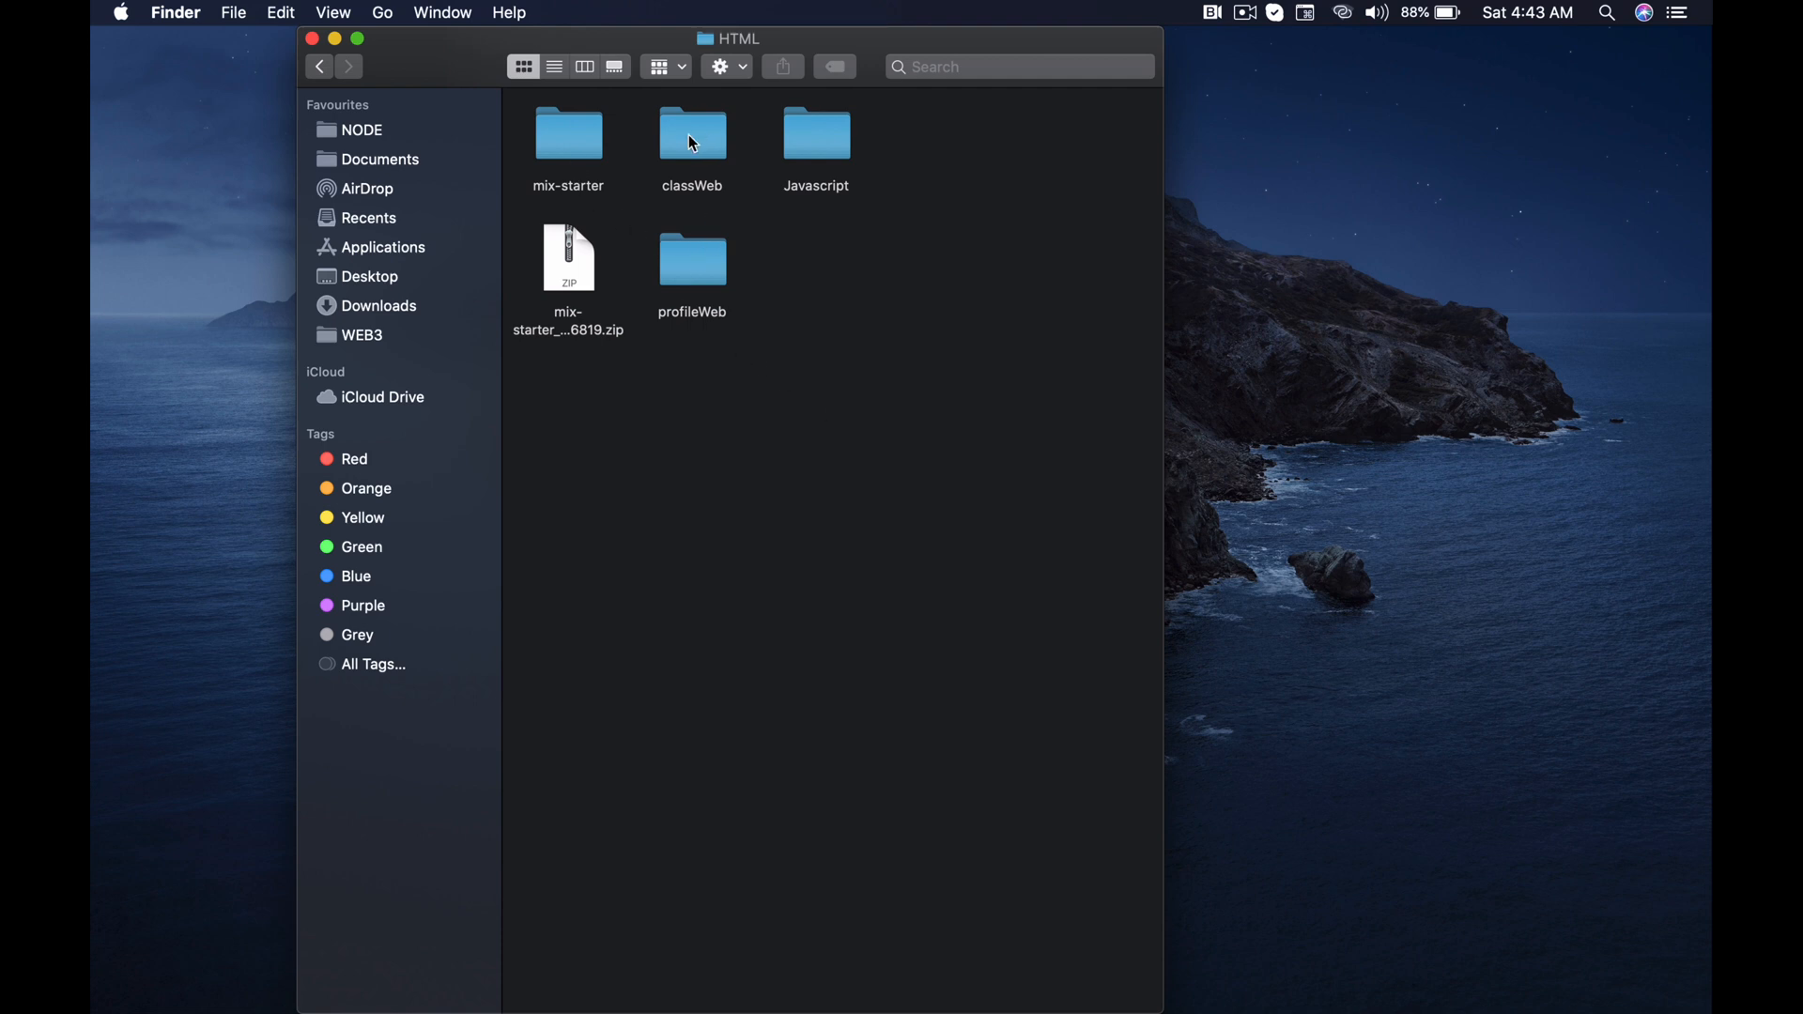
- View the website files in the classWeb folder and go back to the HTML folder
double_click(692, 158)
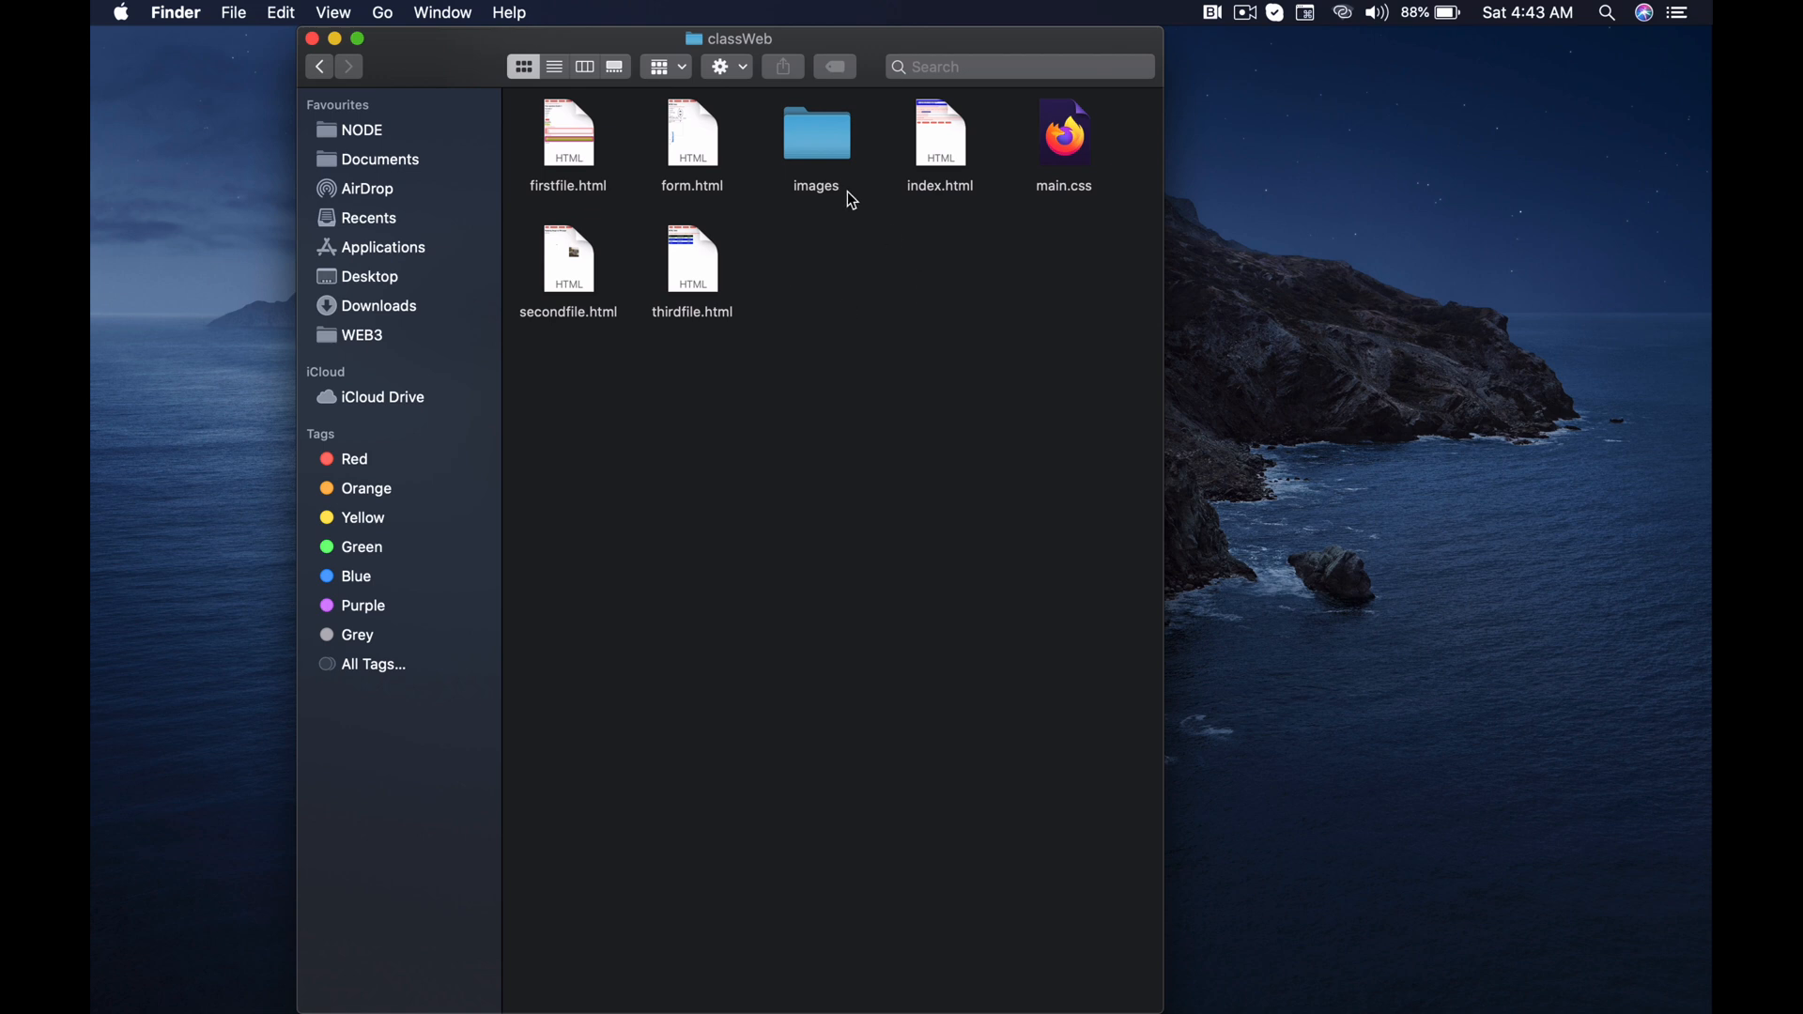
click(319, 67)
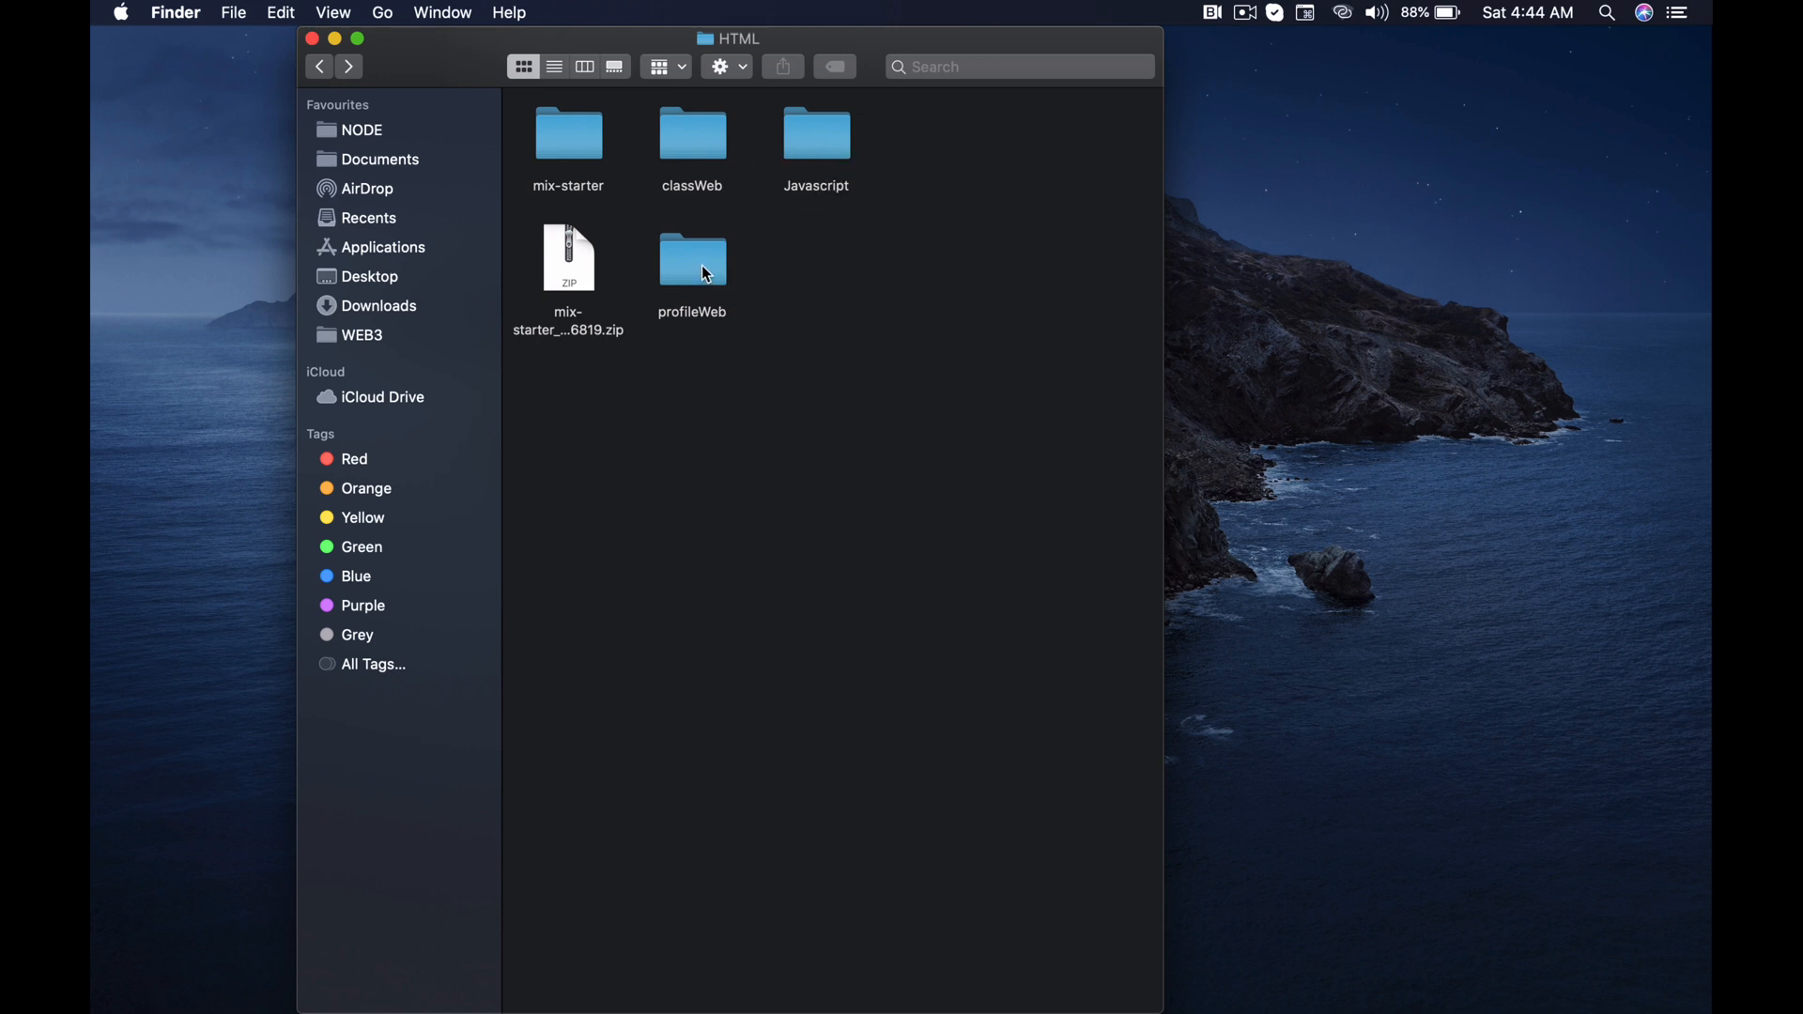
double_click(700, 132)
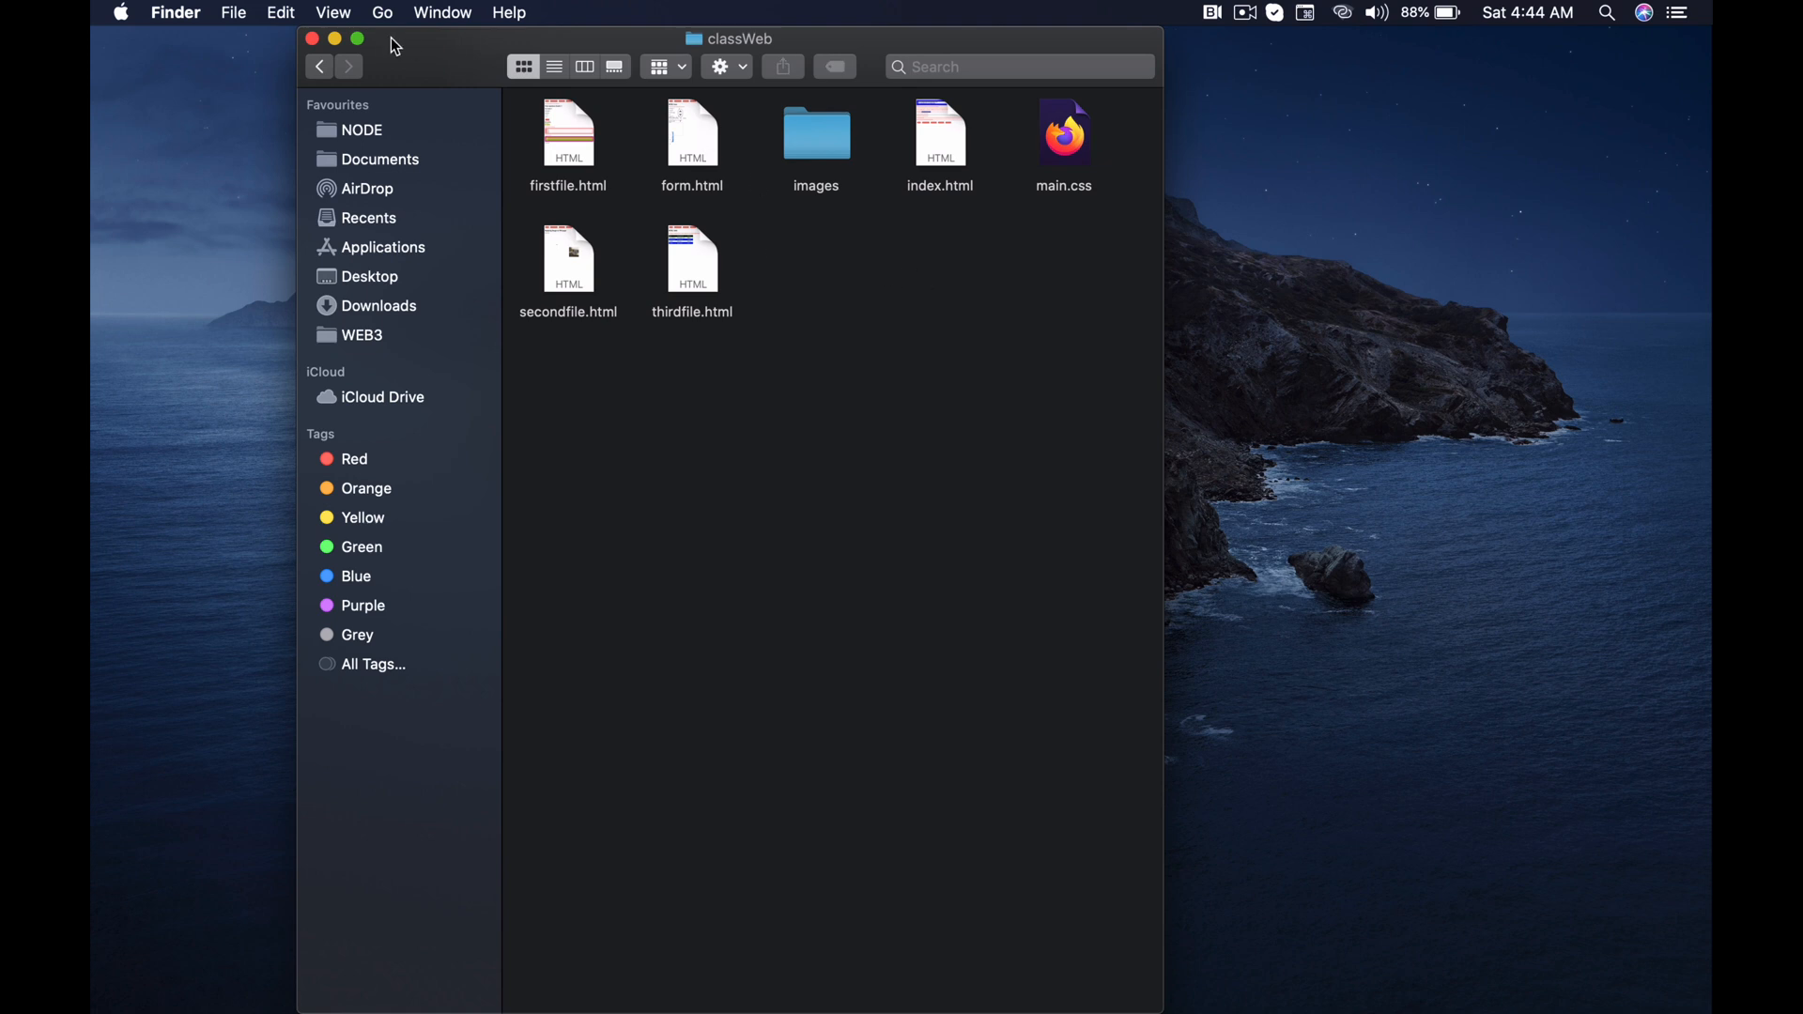
click(317, 66)
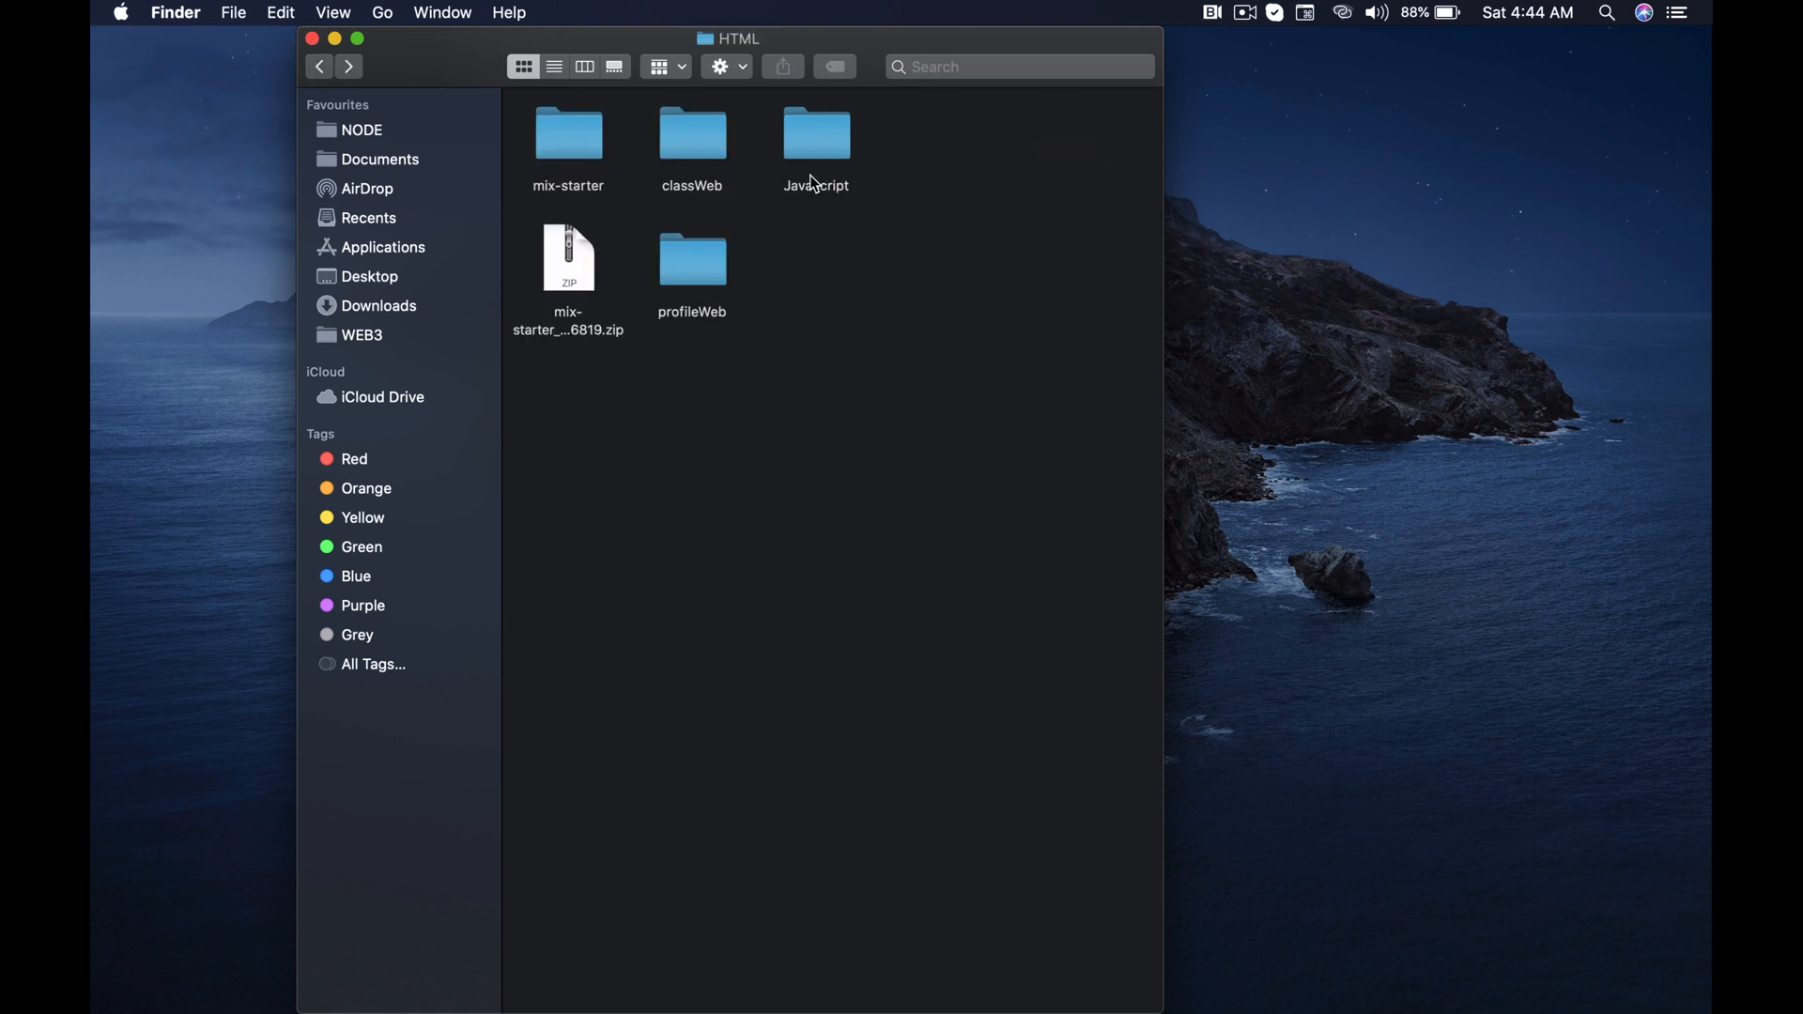
- View the website files in the profileWeb folder, close the Finder window and return to cPanel's File Manager
click(703, 272)
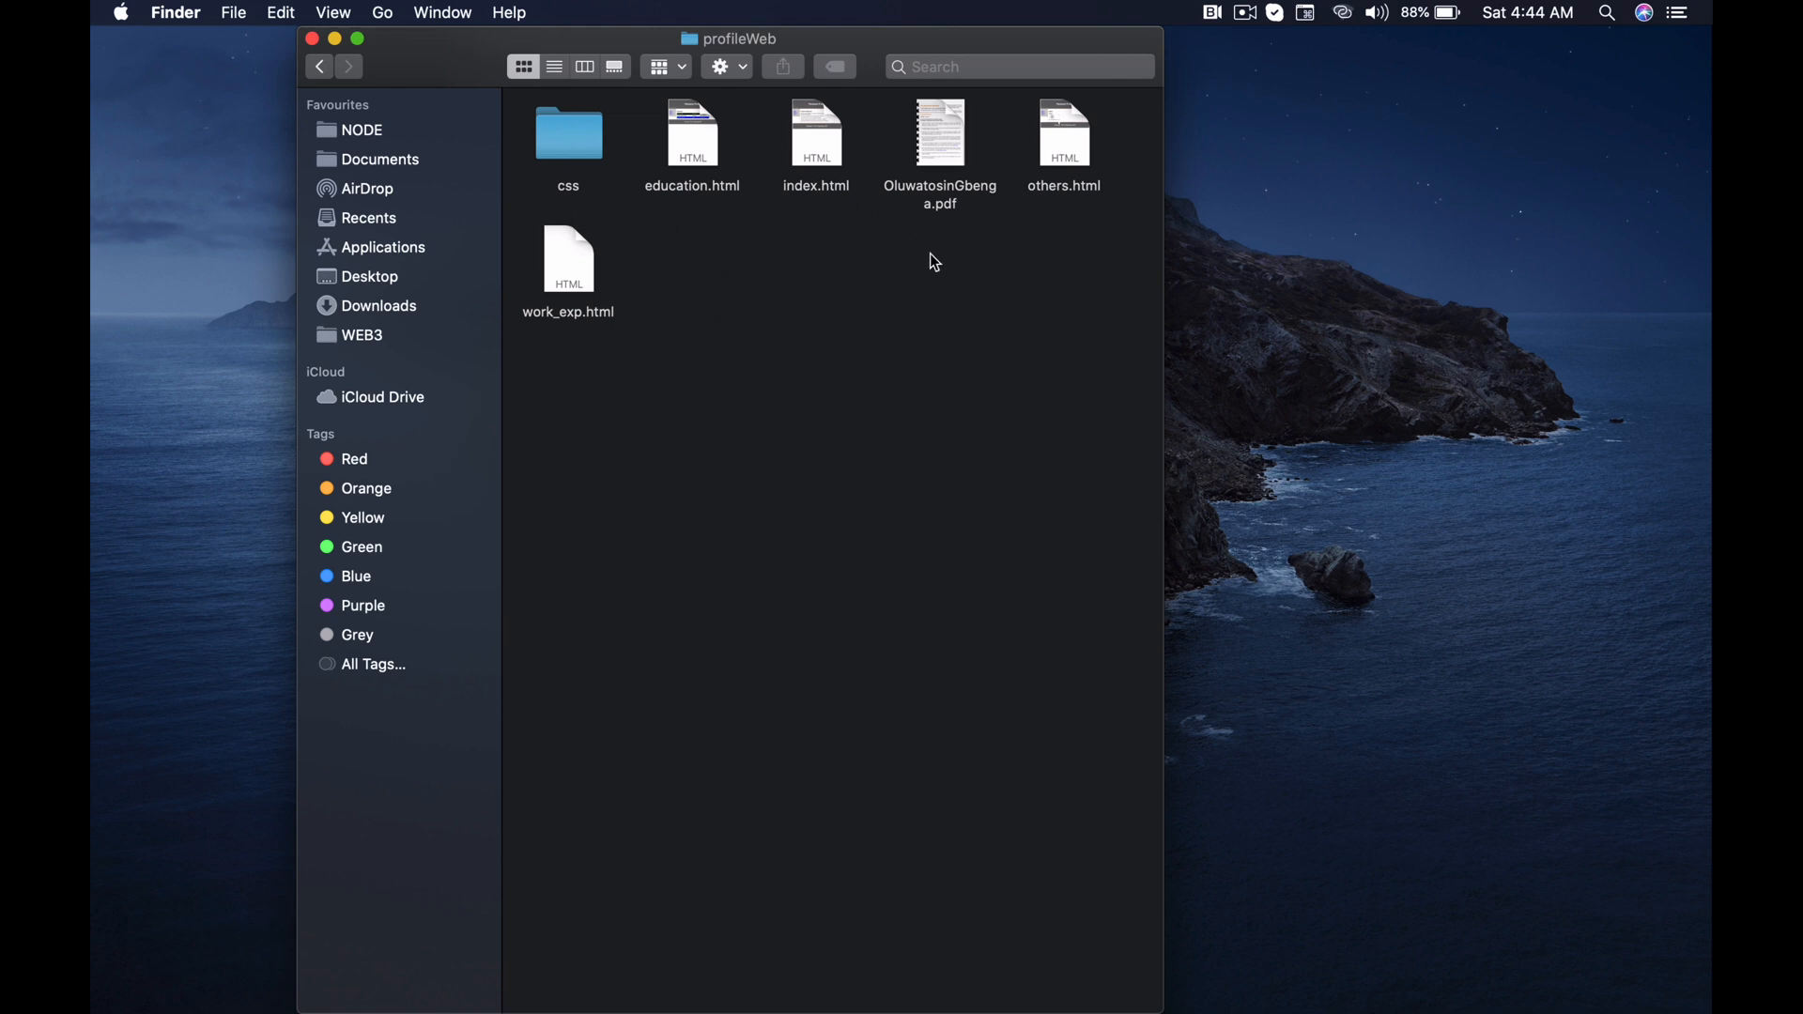
click(319, 68)
click(349, 67)
click(312, 39)
key(super+Tab)
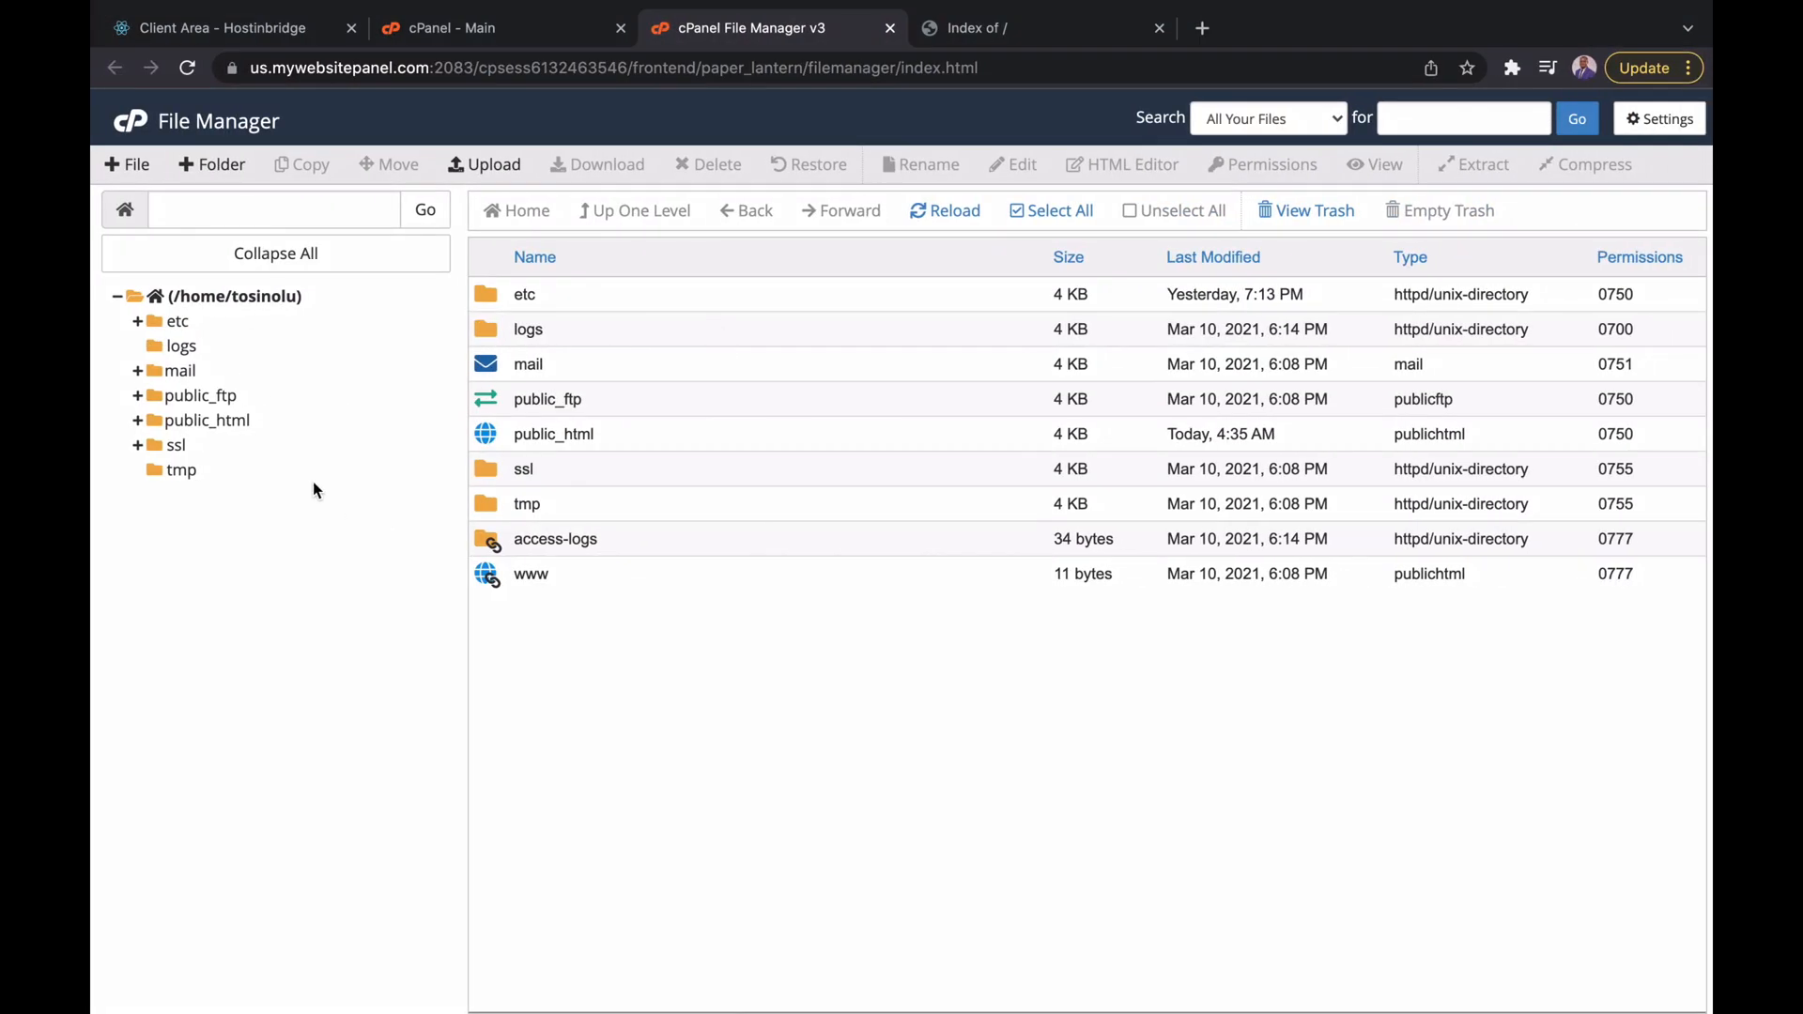
- Open the public_html folder in File Manager and compare its files with the directory listing at the hosted domain
click(178, 428)
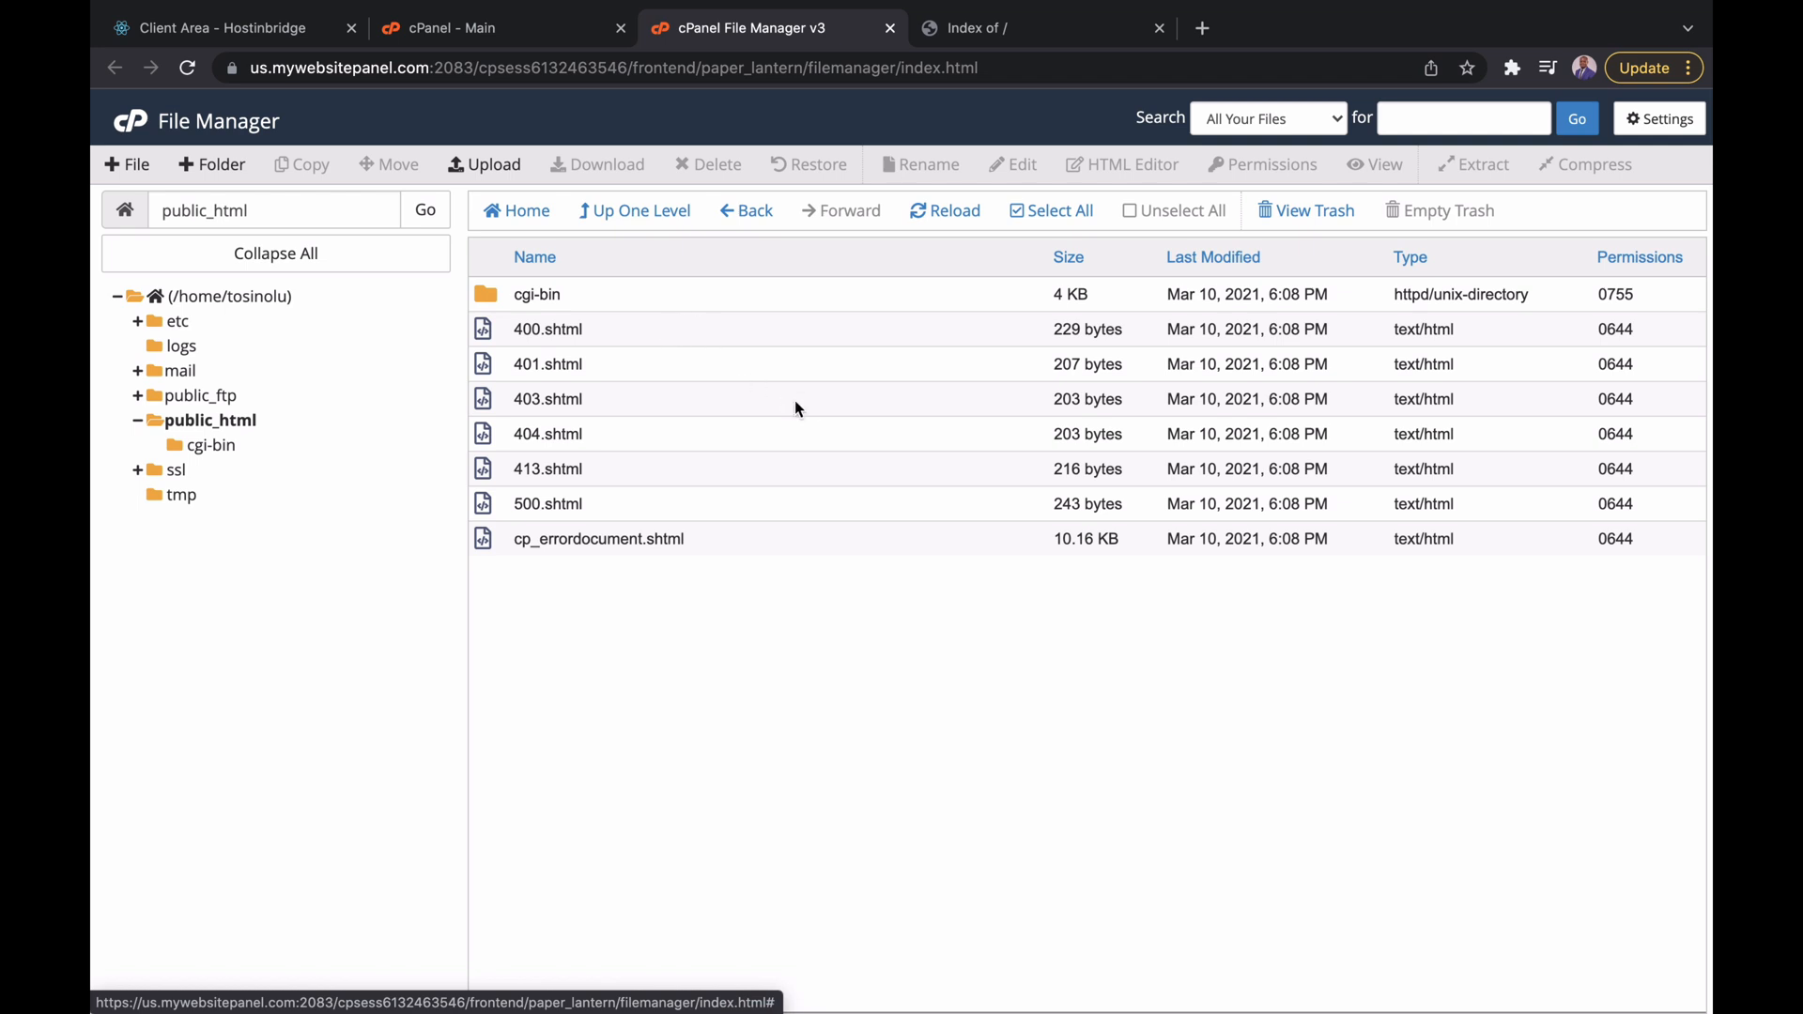
click(1042, 39)
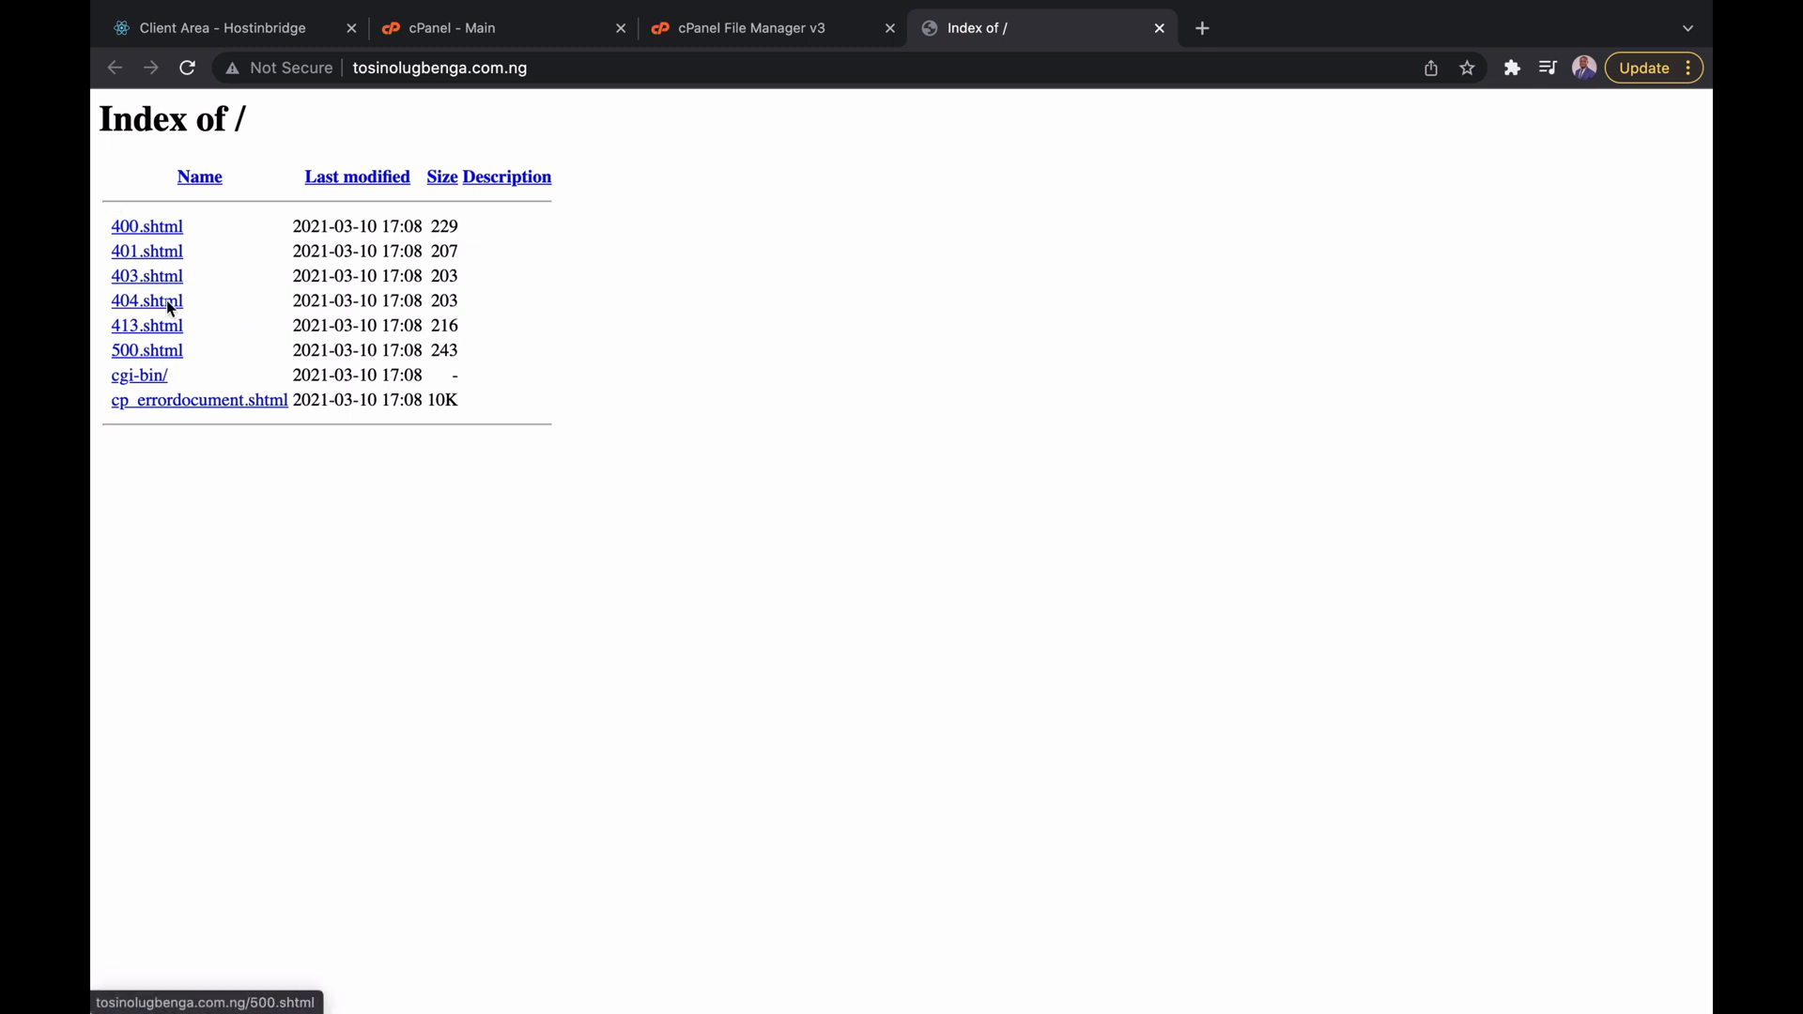
click(793, 40)
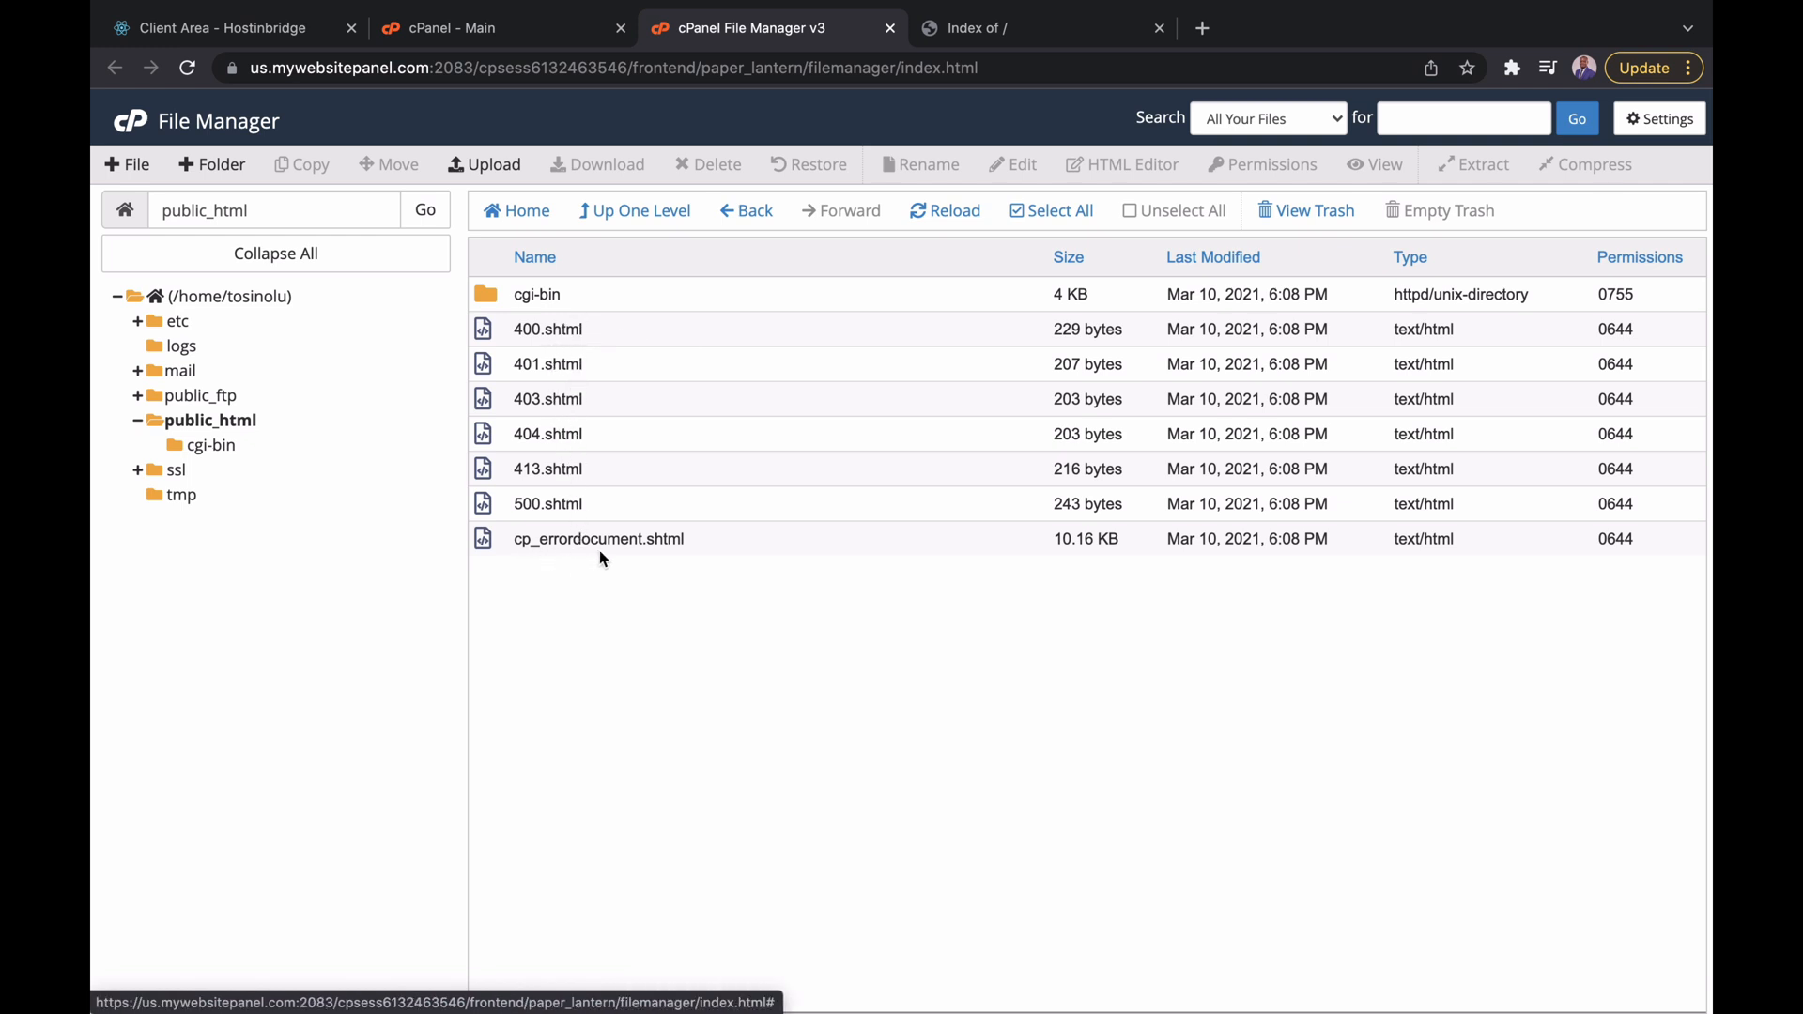
click(1003, 34)
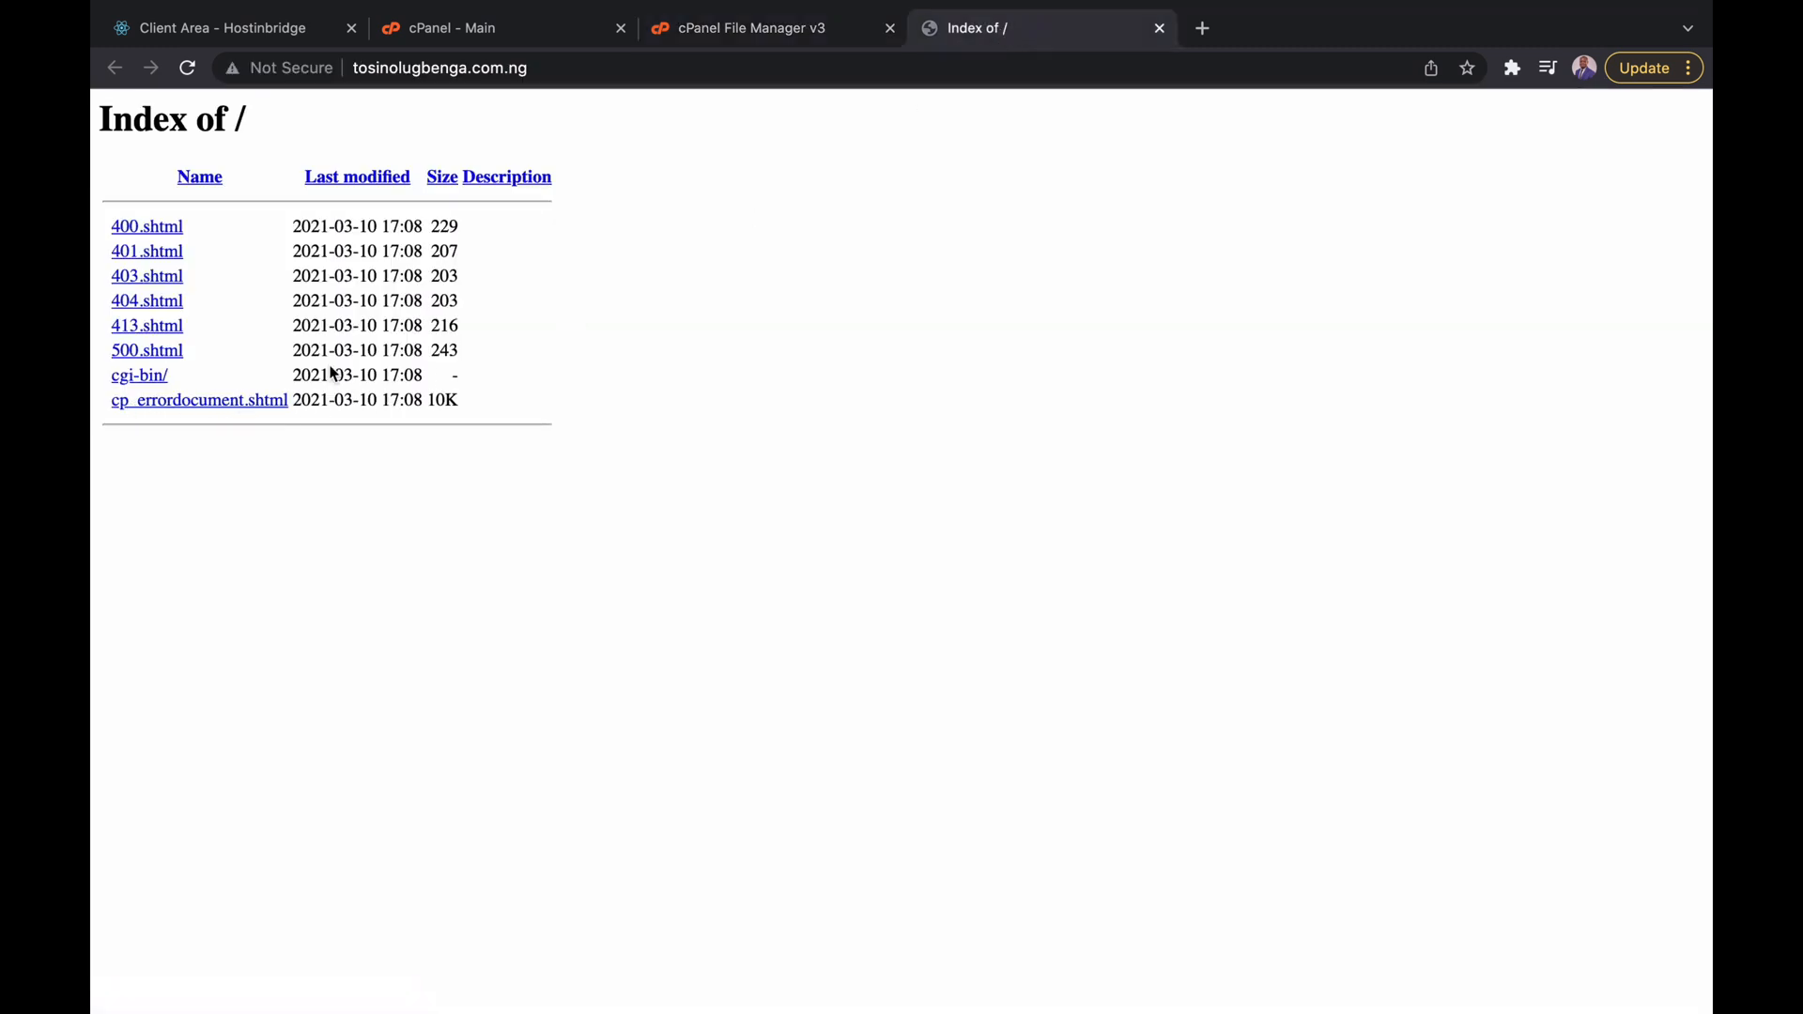
click(789, 38)
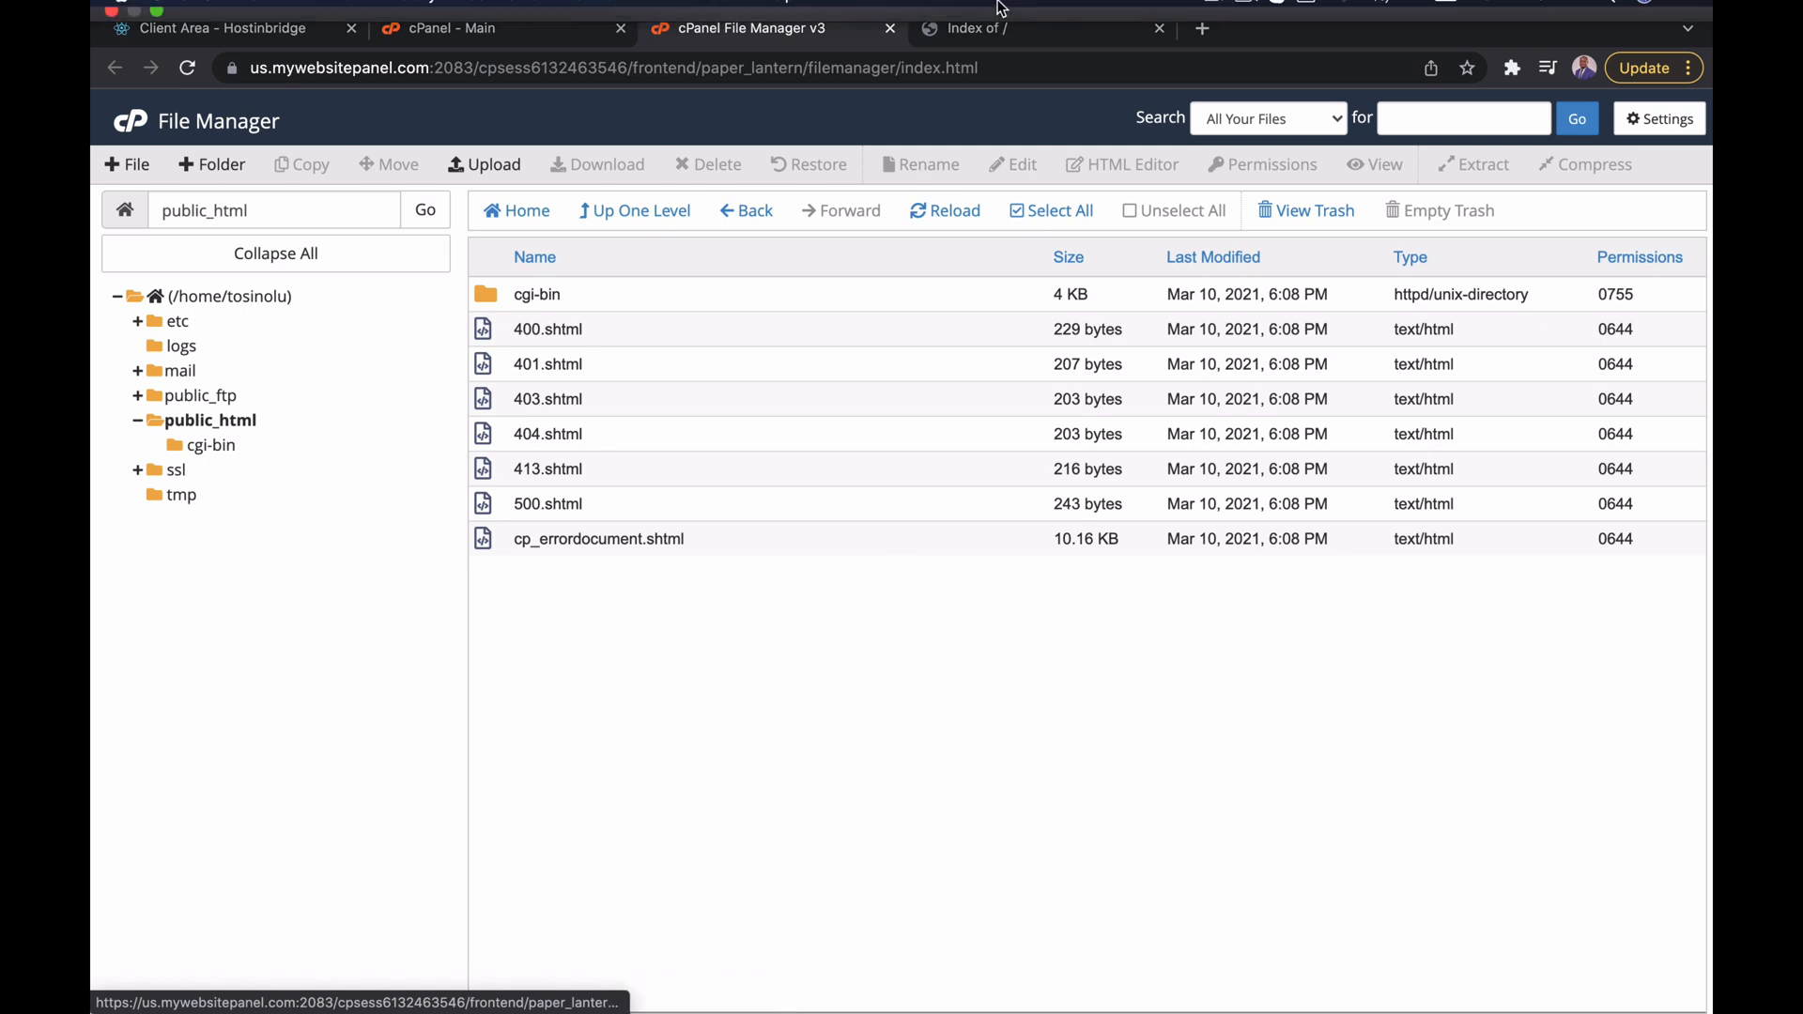
click(1027, 83)
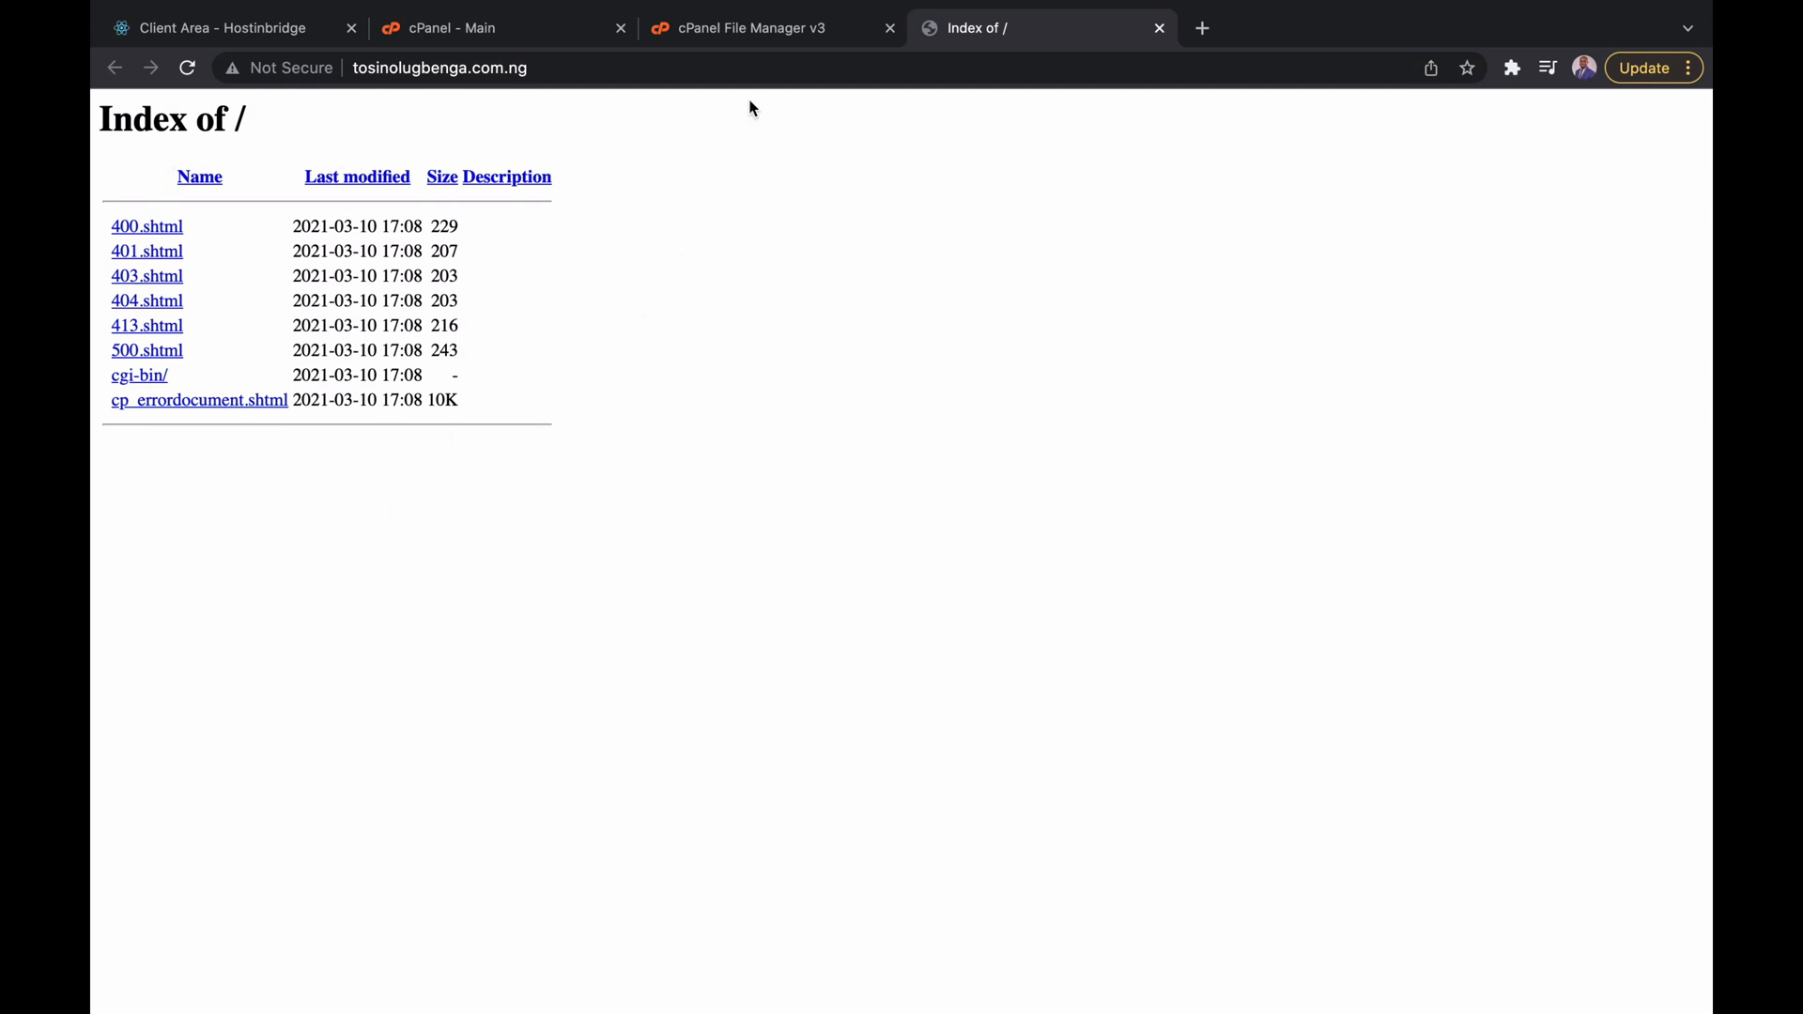
- Check the public_html contents in File Manager against the index page at the hosted domain again
click(751, 28)
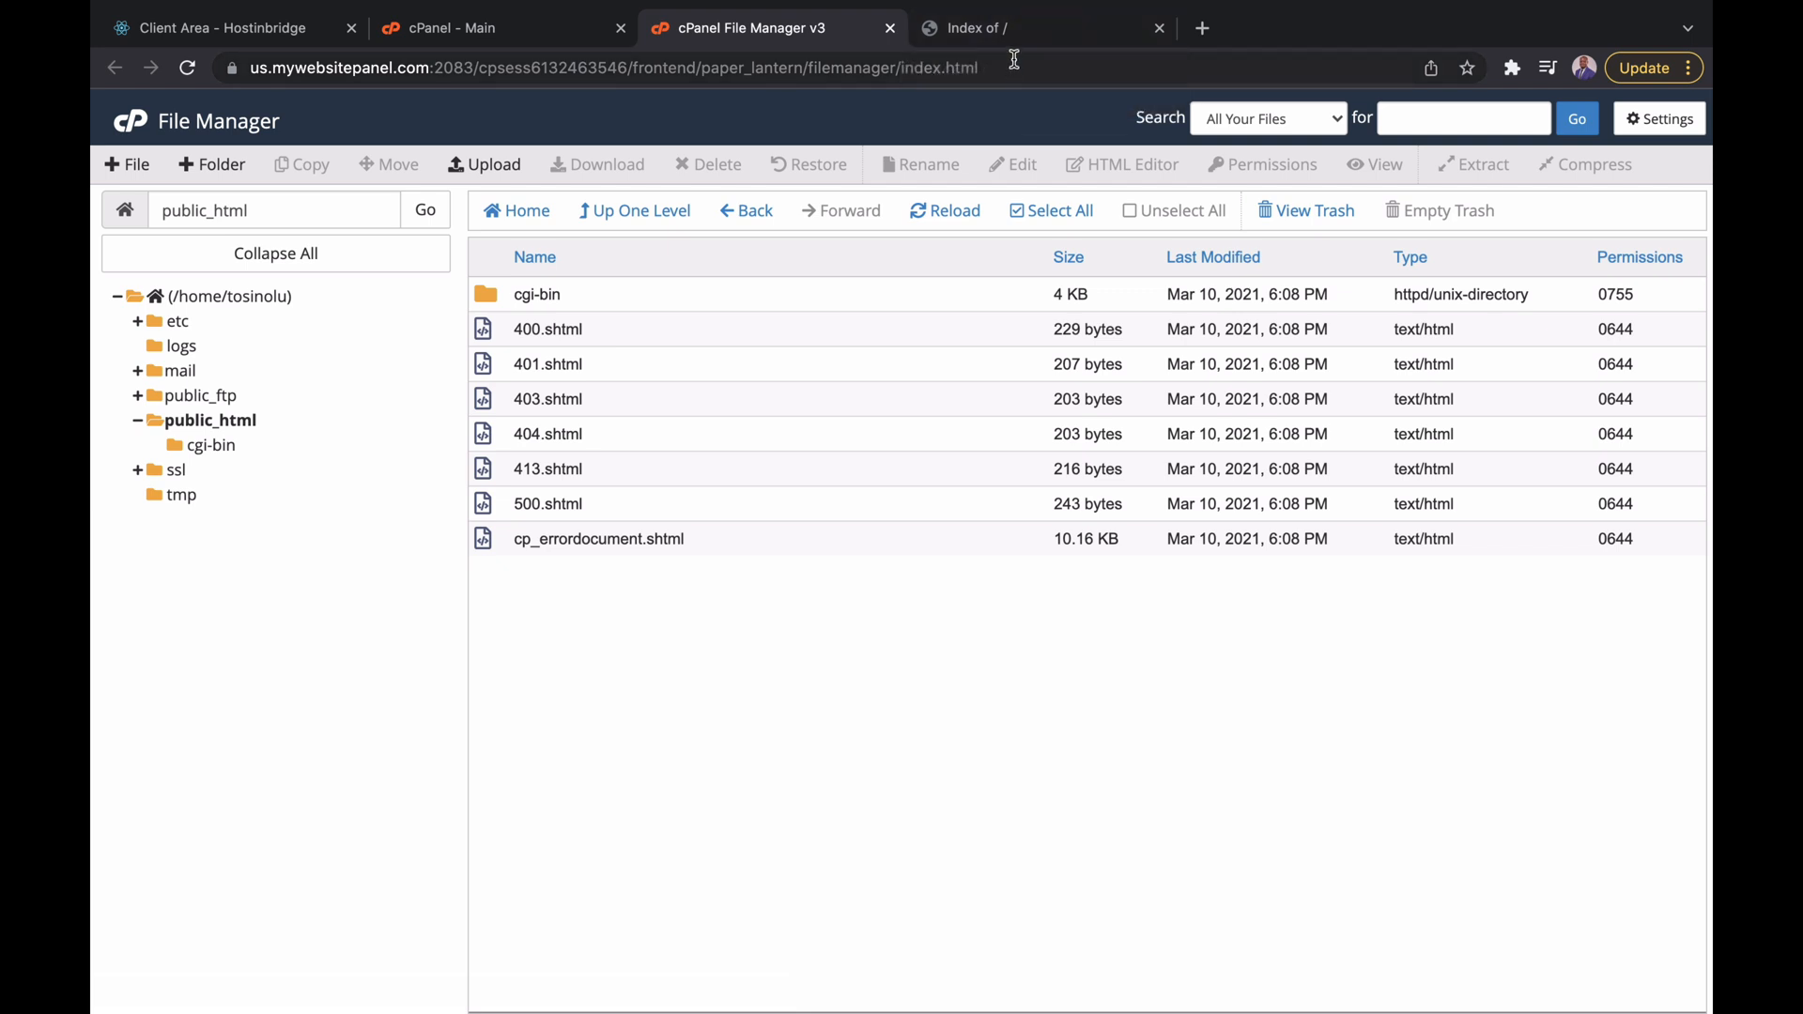
right_click(668, 673)
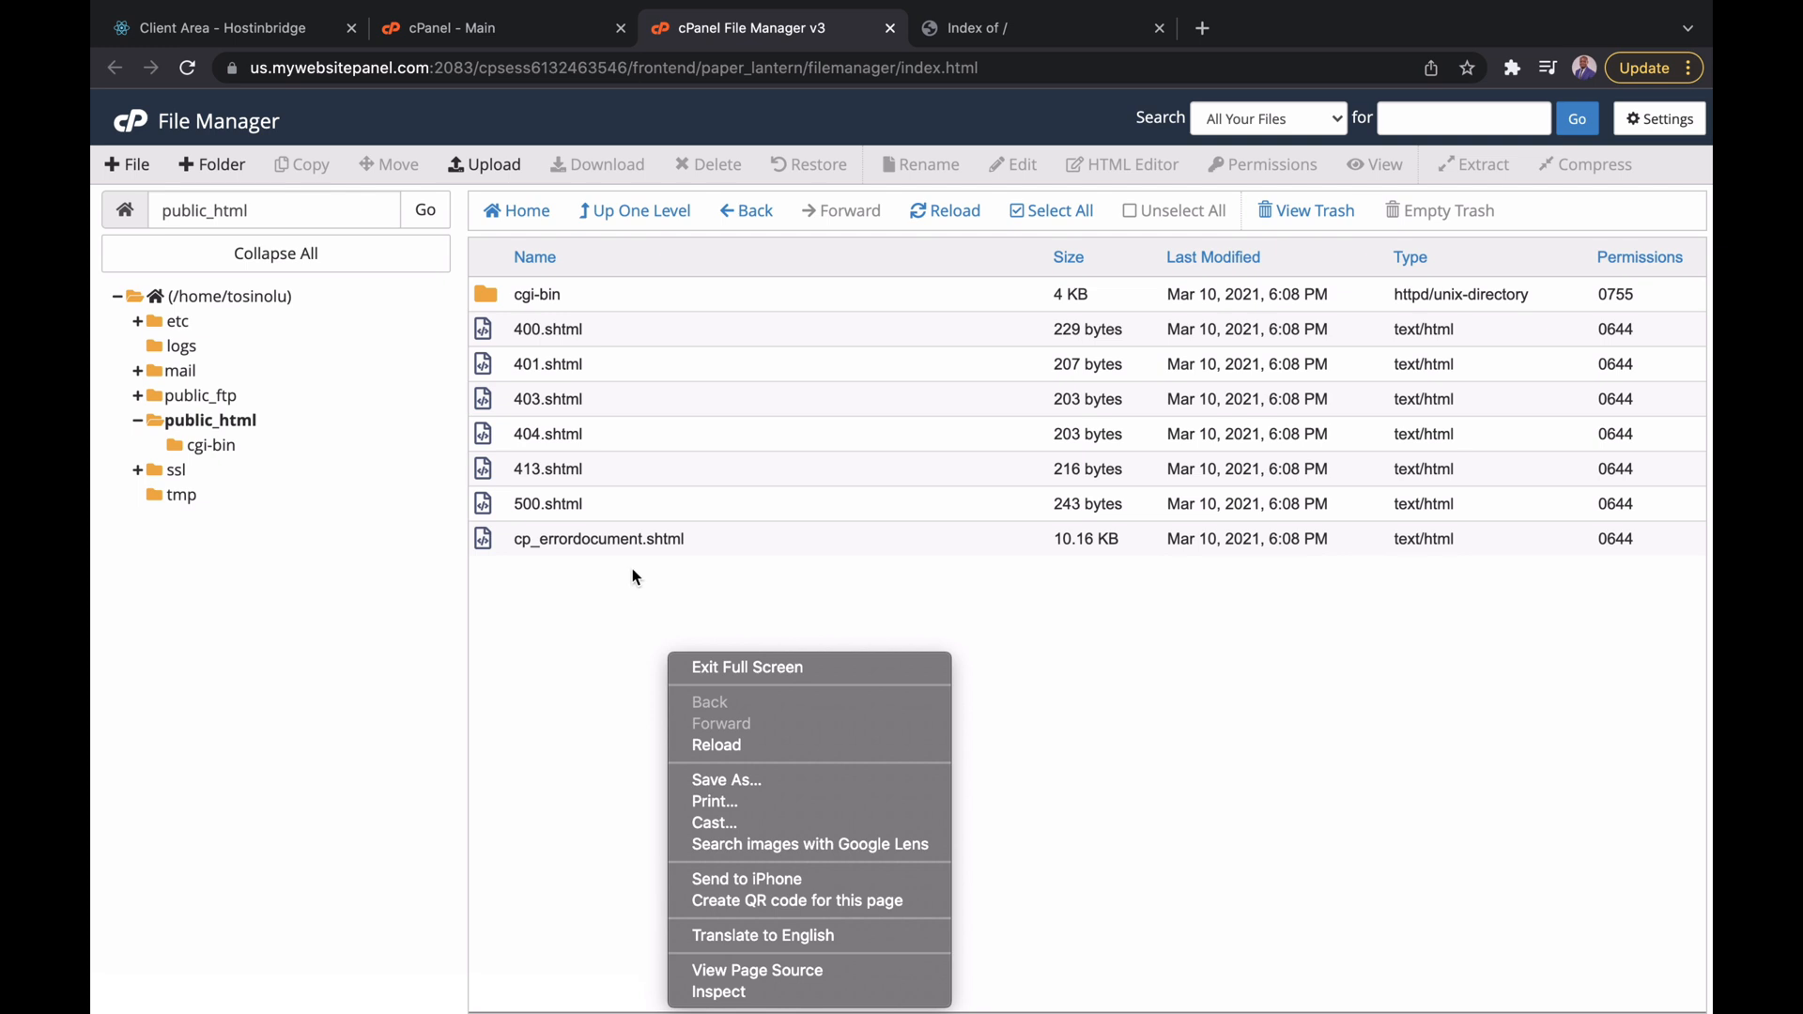
click(575, 660)
click(996, 30)
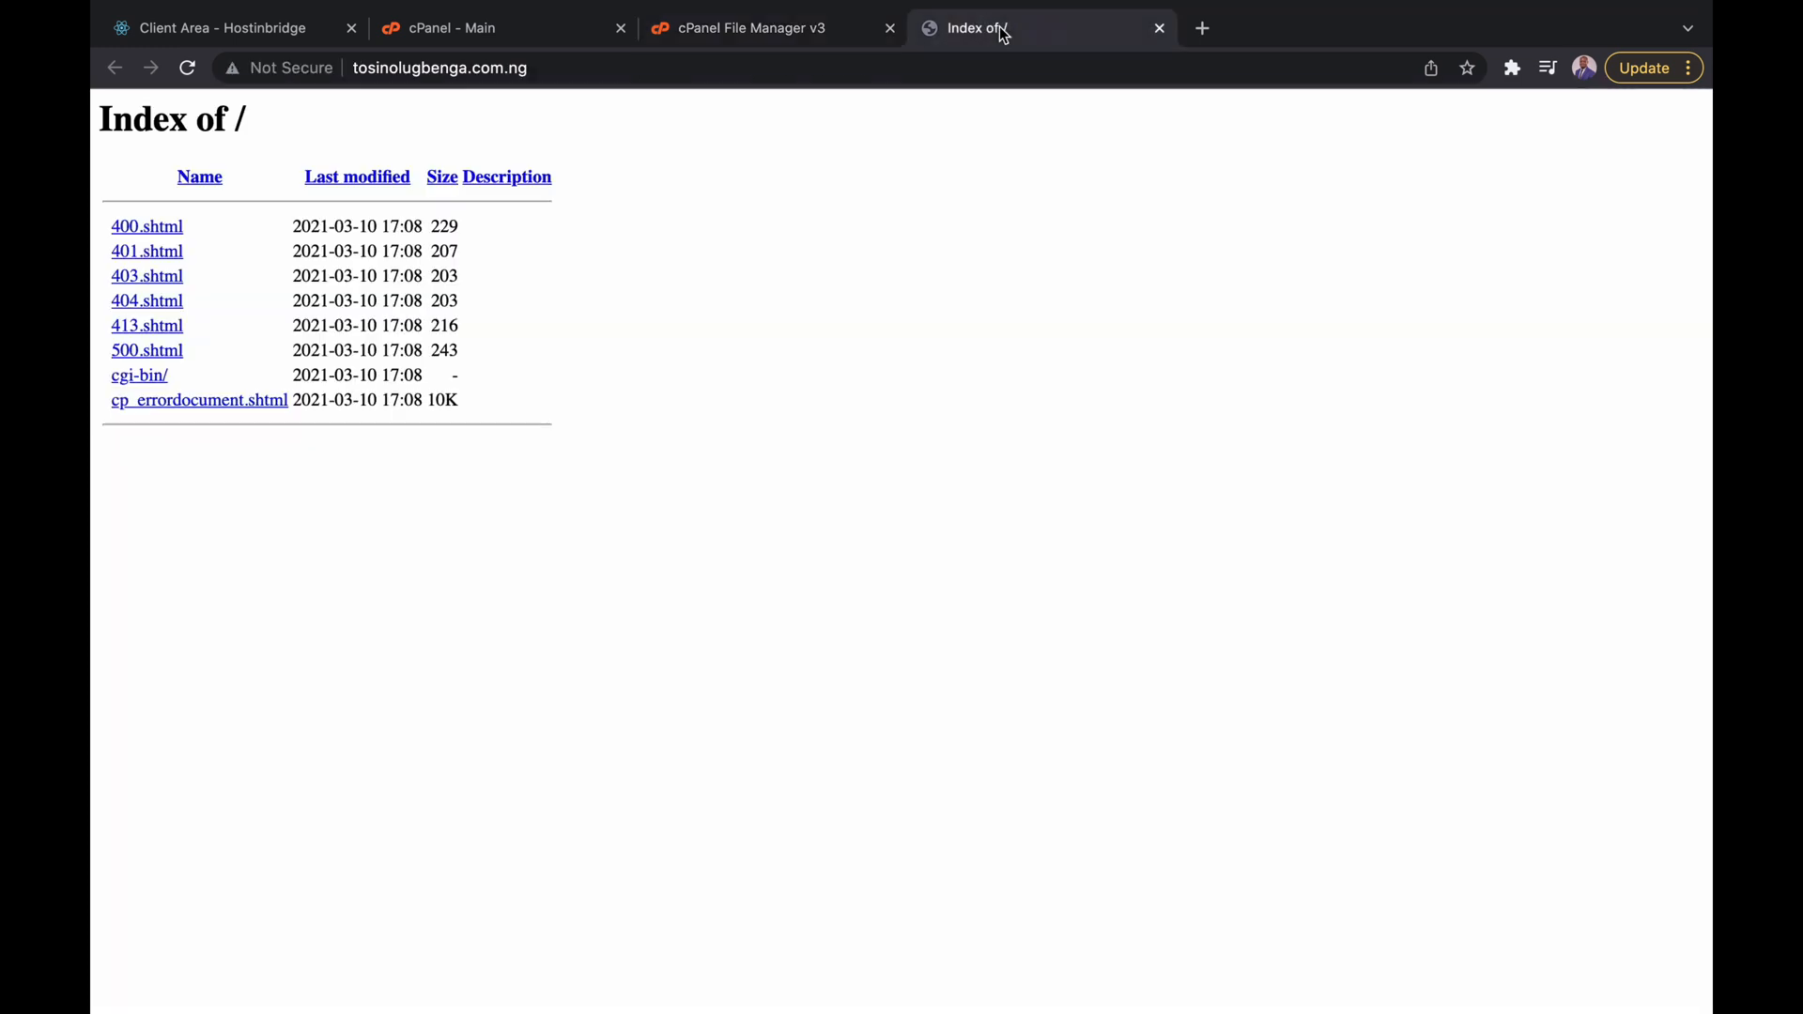
click(738, 37)
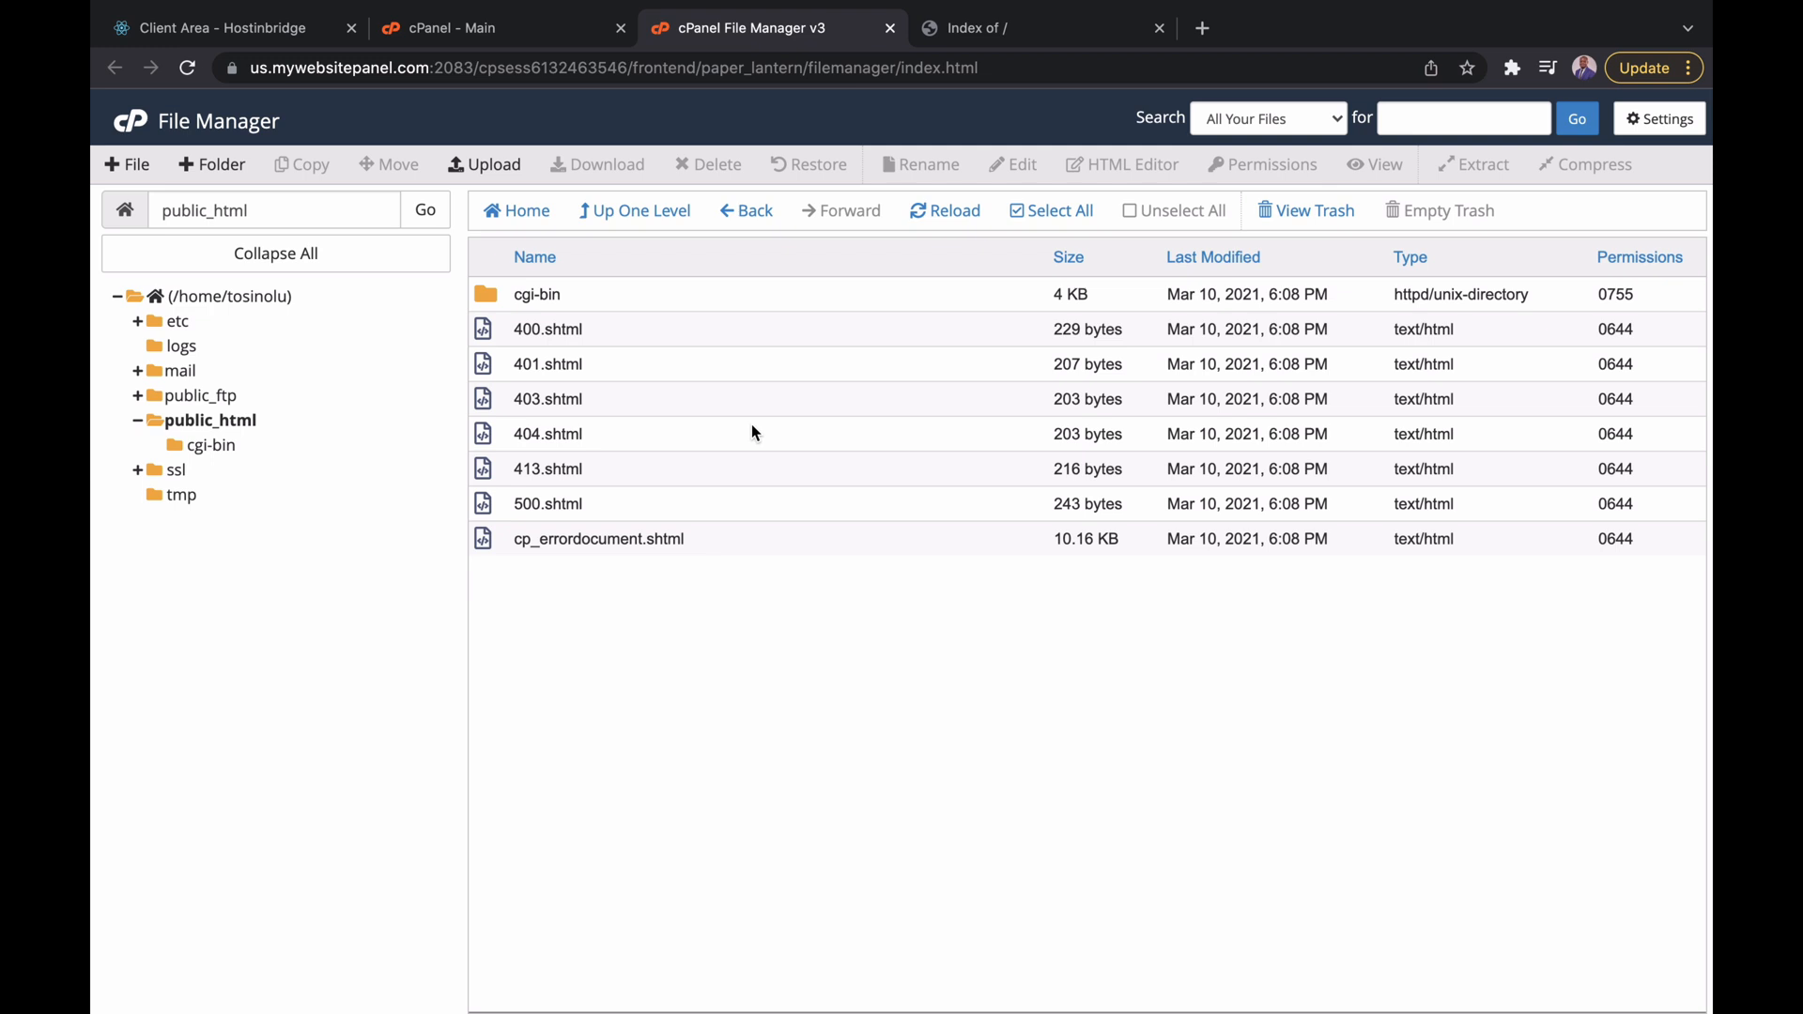
- Permanently delete the cgi-bin folder and all .shtml files from public_html, skipping the trash
click(696, 552)
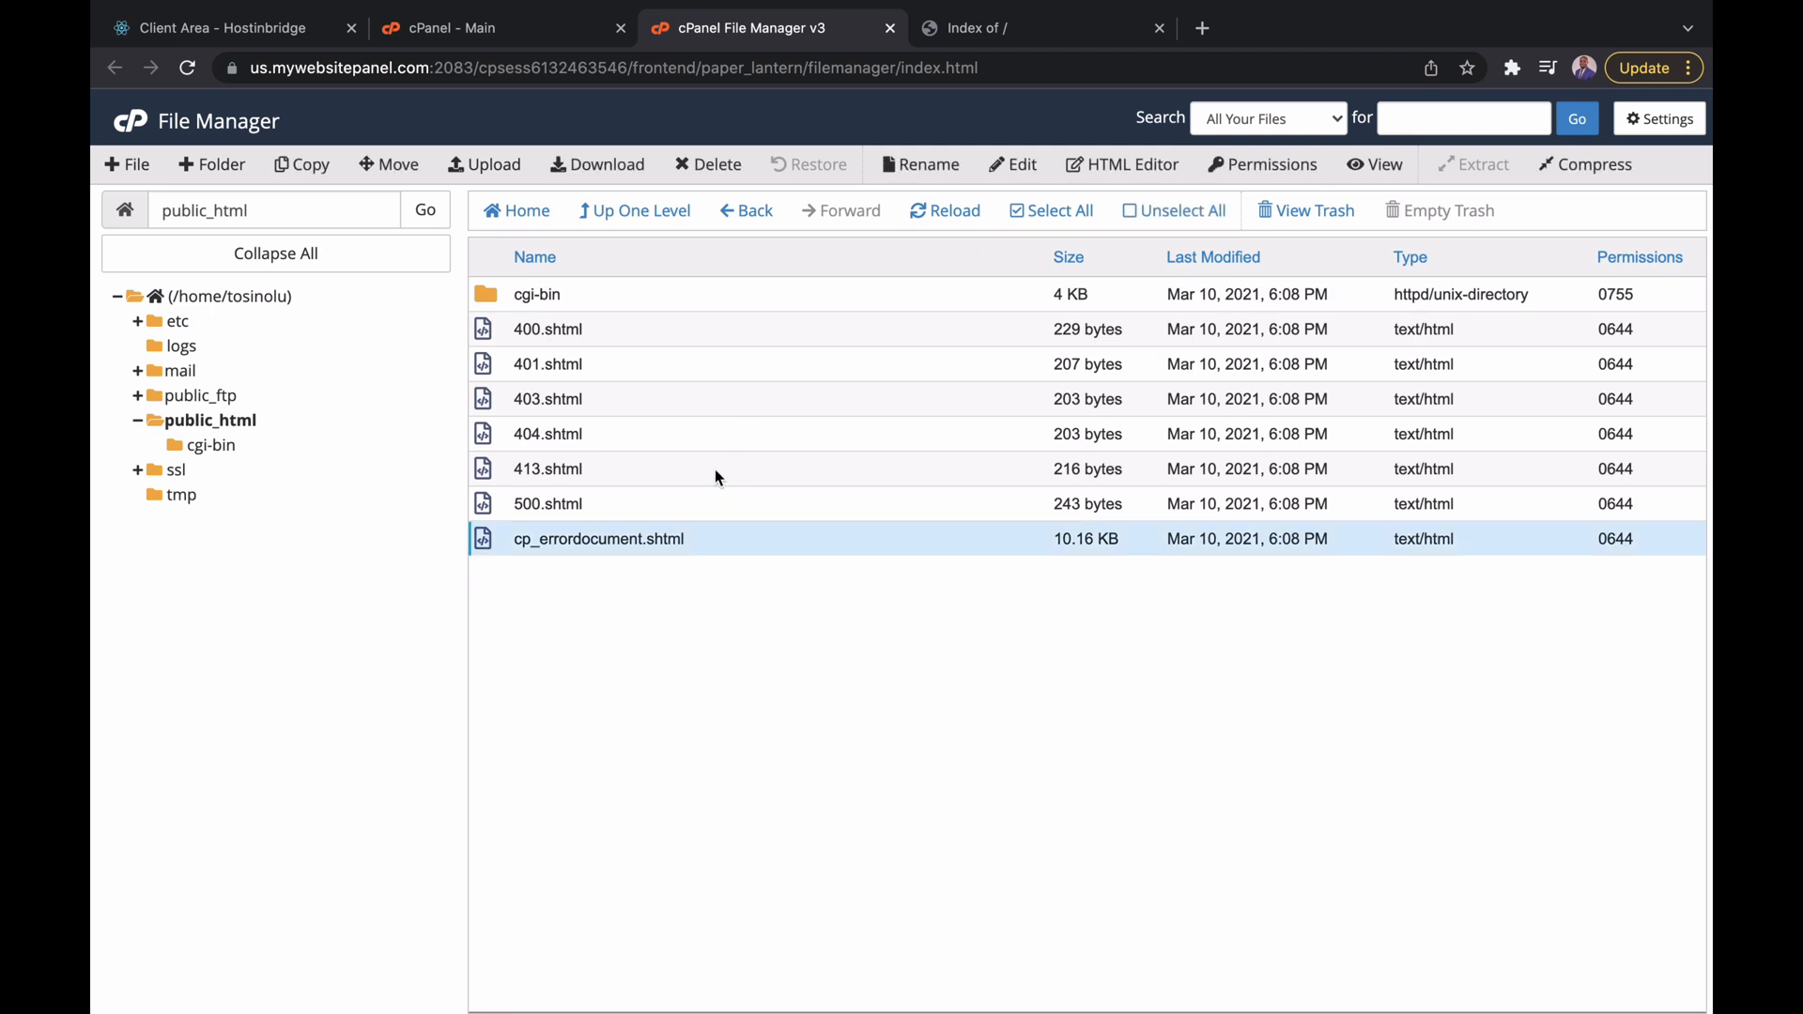
click(718, 511)
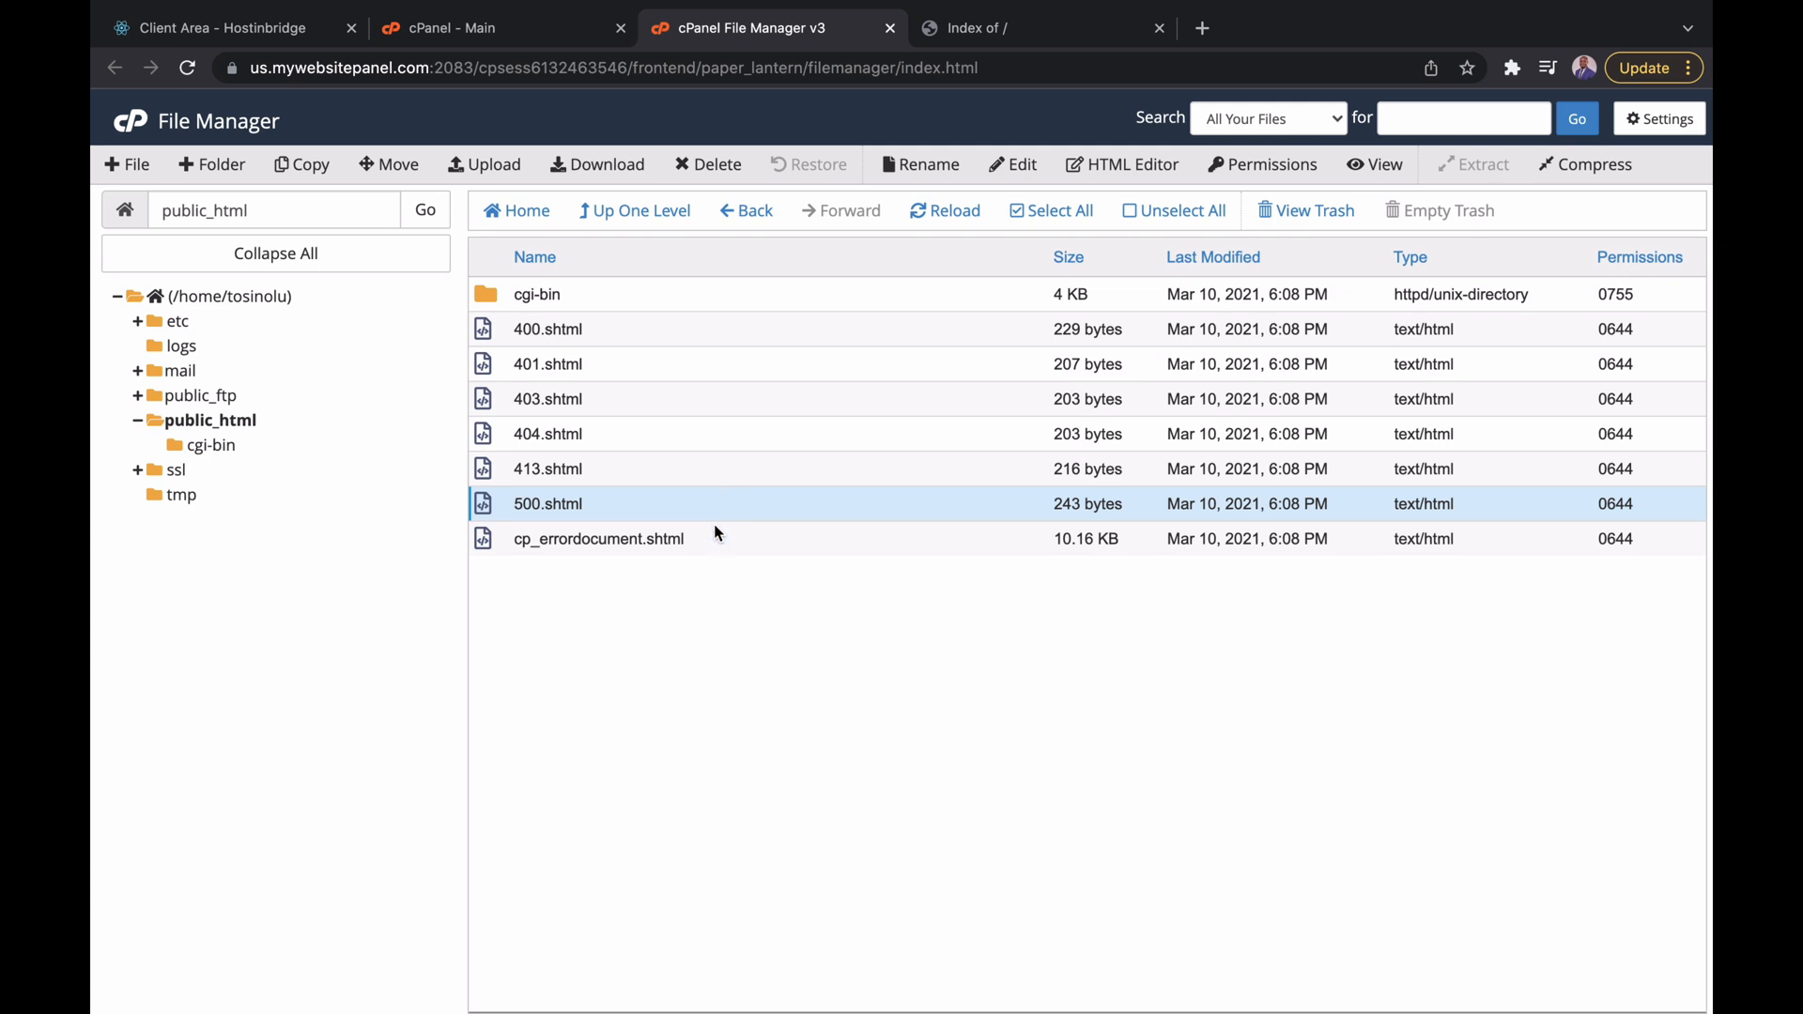
ctrl+click(713, 539)
ctrl+click(695, 474)
ctrl+click(695, 432)
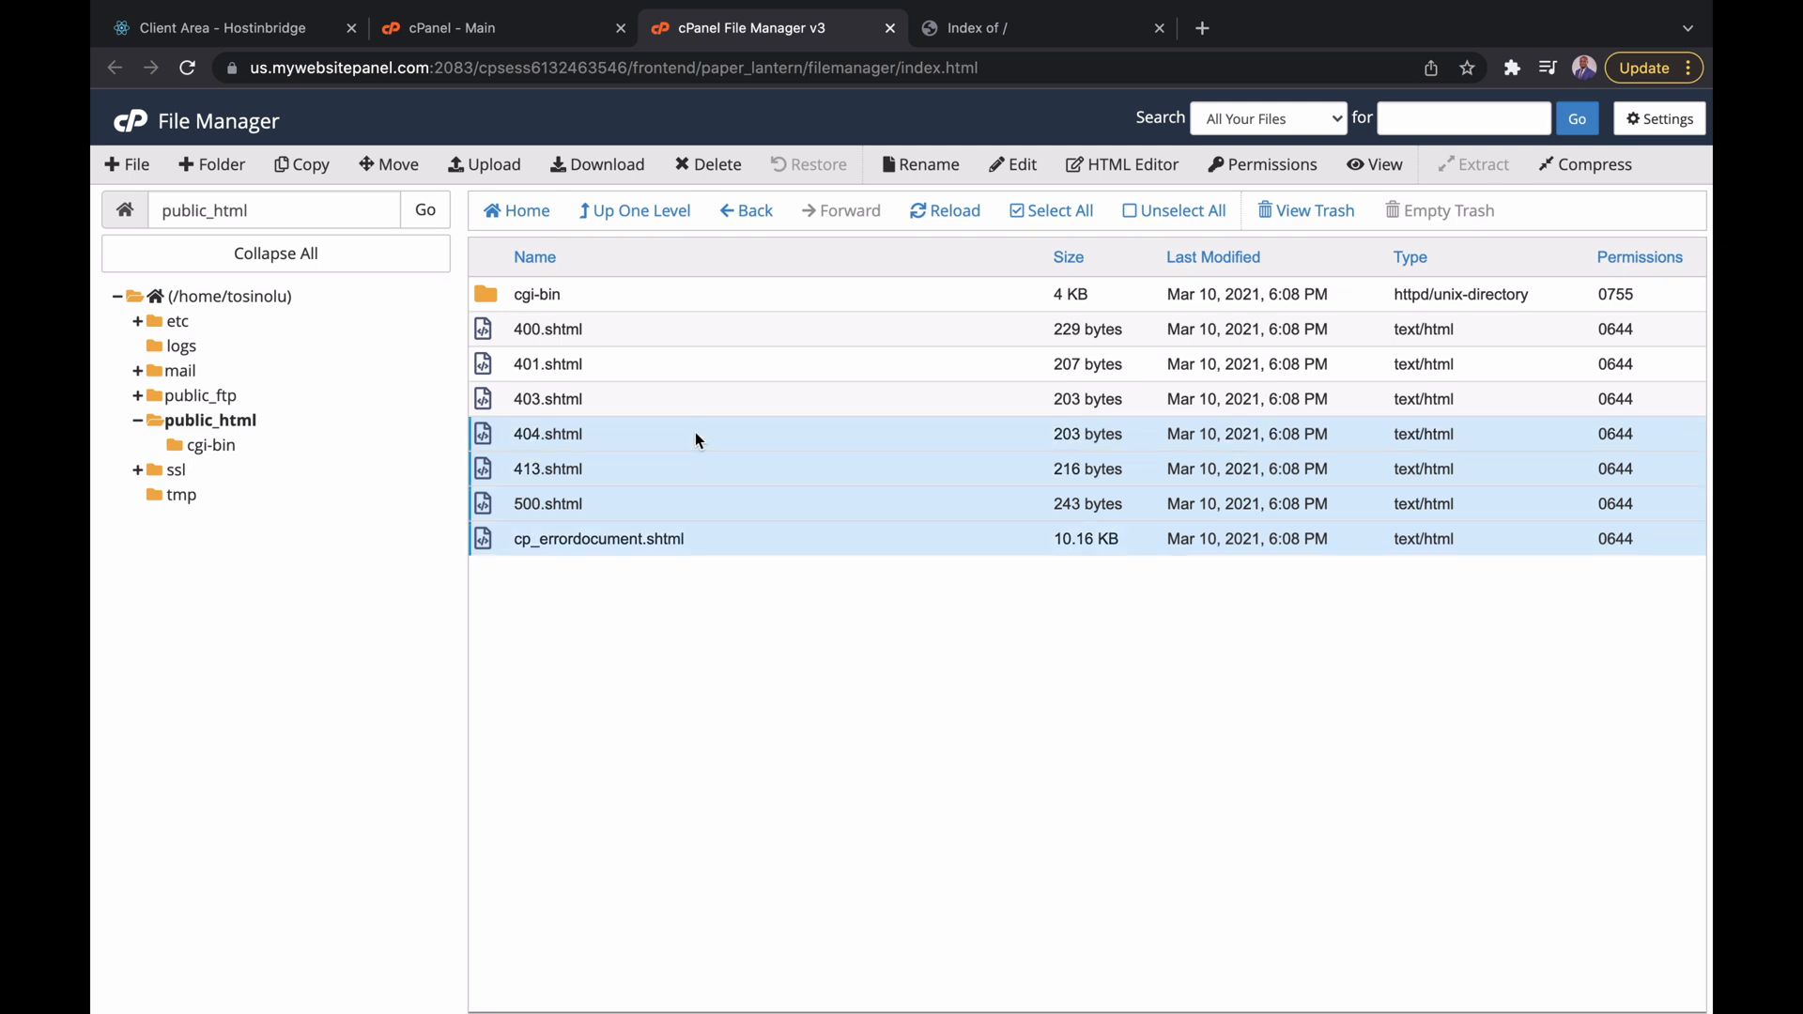
ctrl+click(720, 407)
ctrl+click(736, 366)
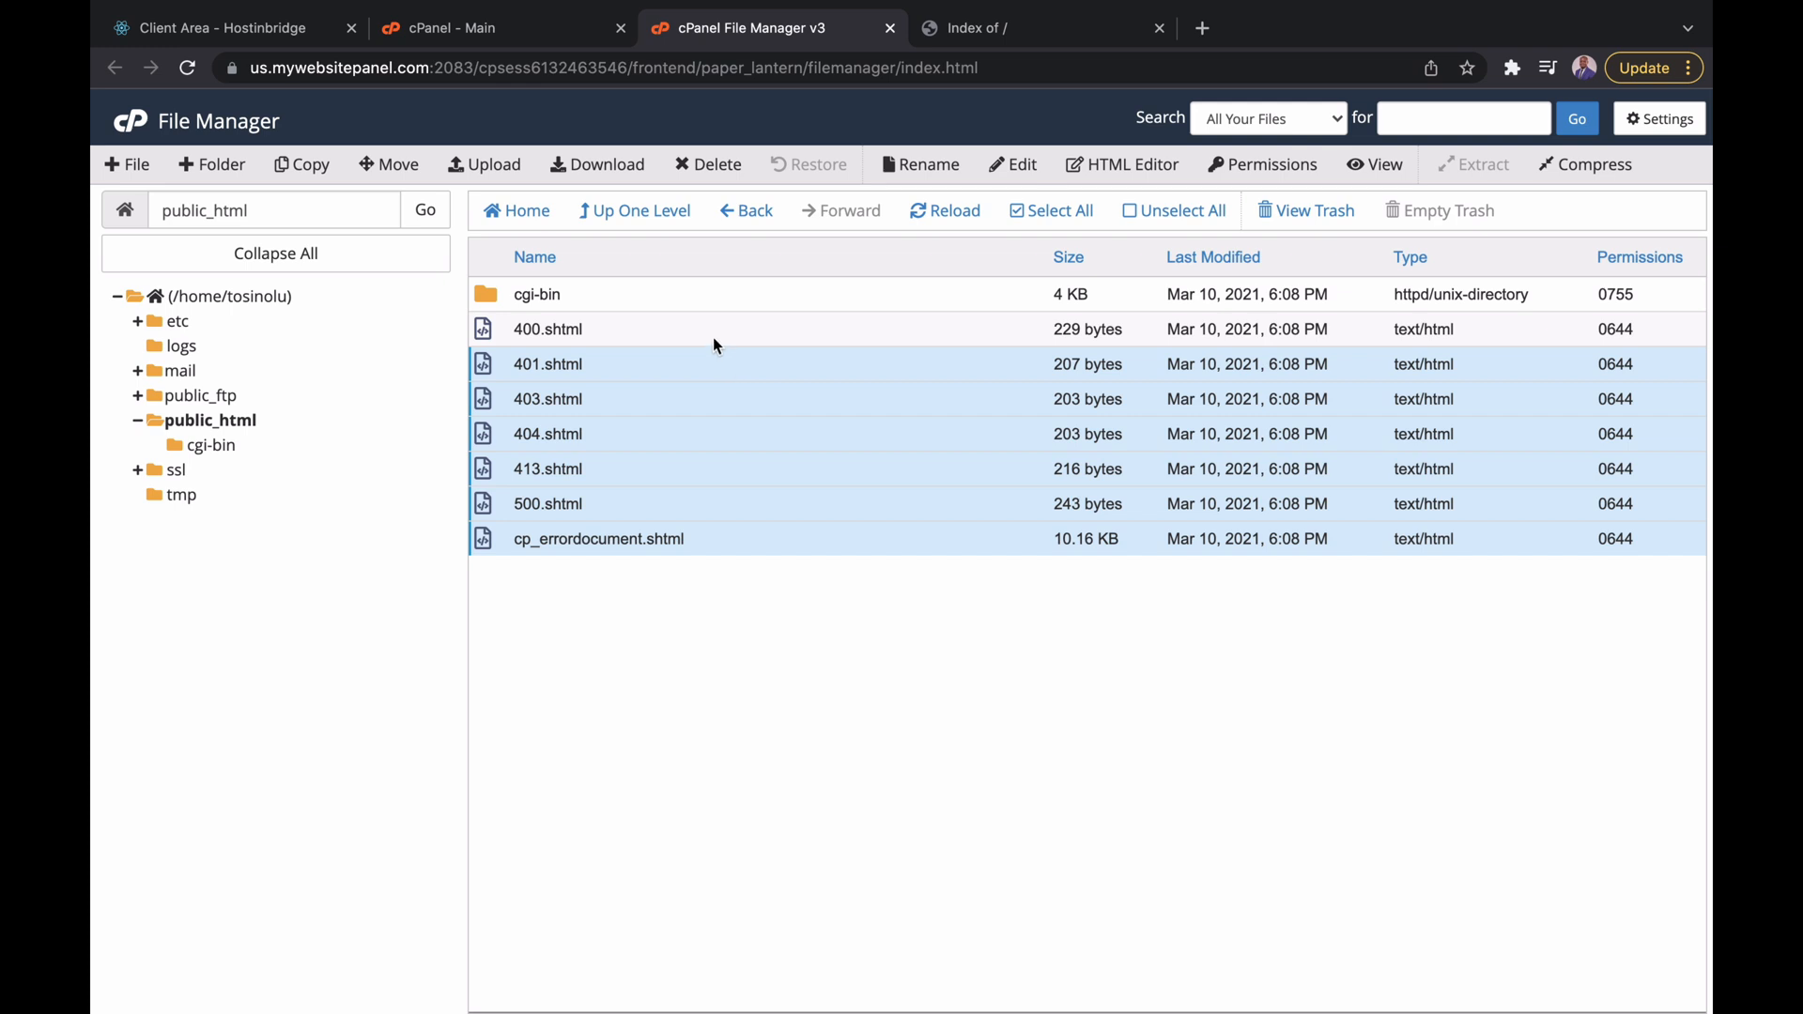
ctrl+click(713, 336)
ctrl+click(724, 299)
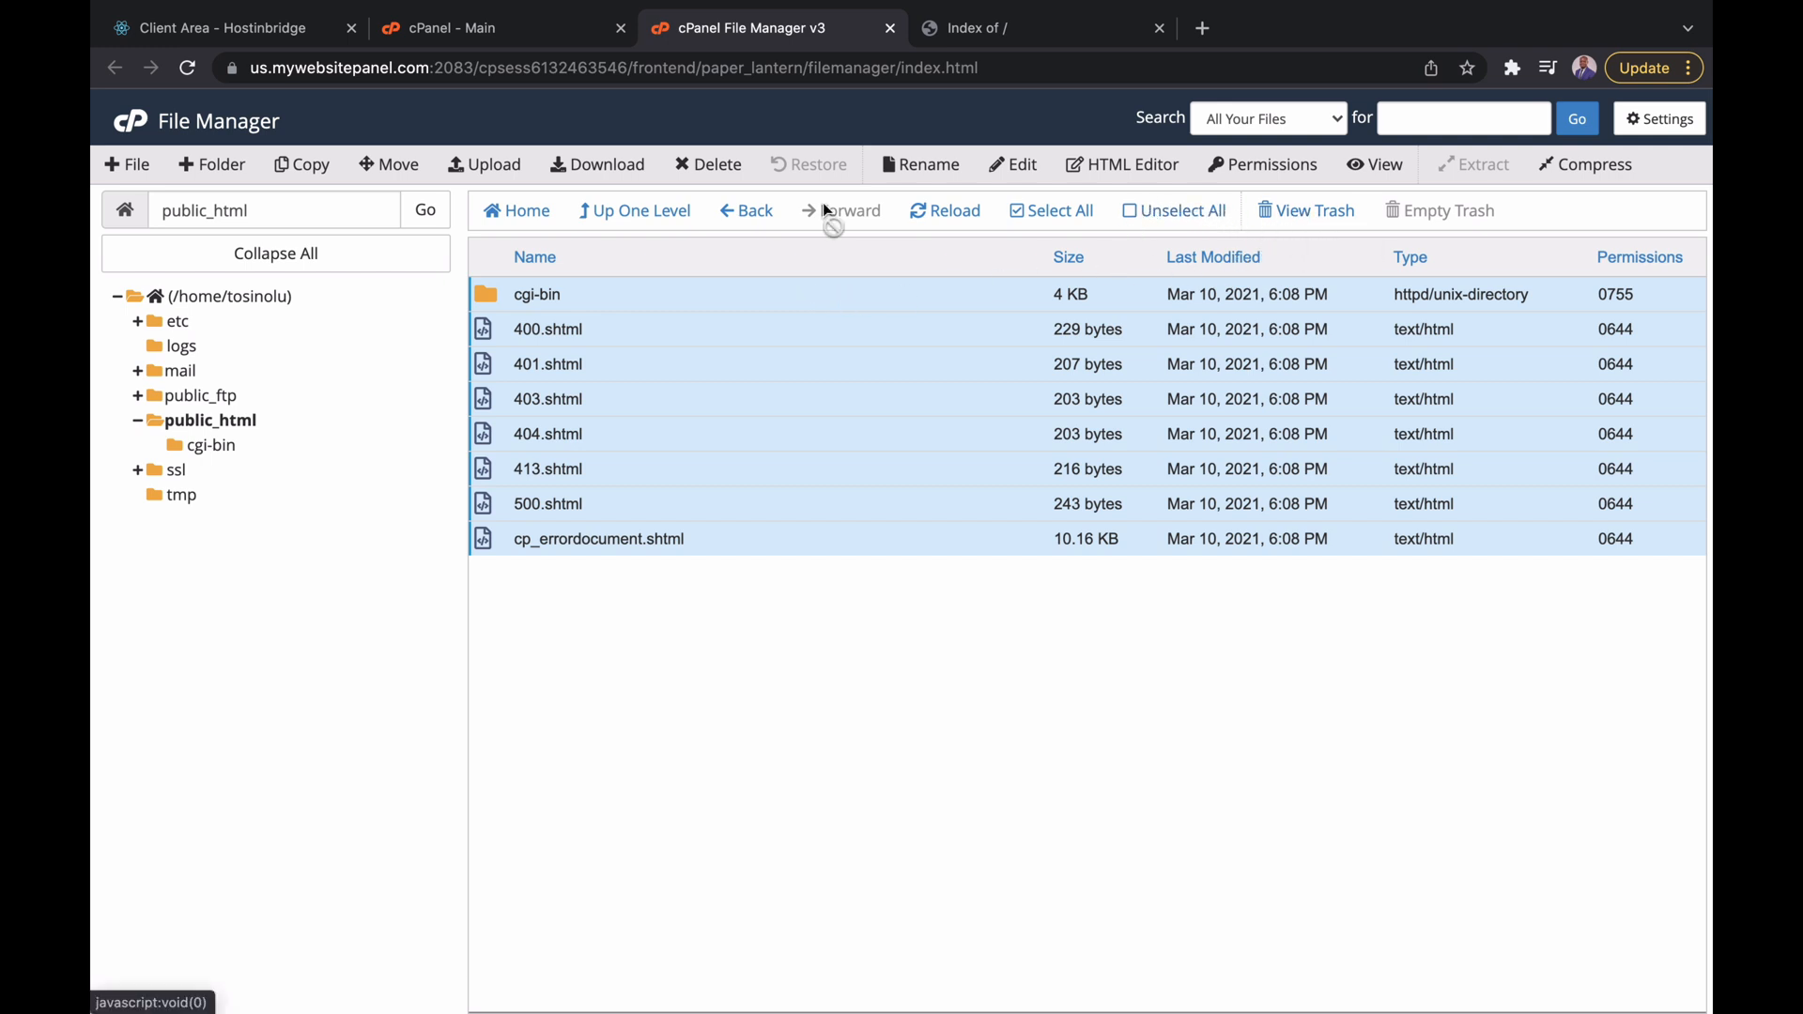
click(710, 166)
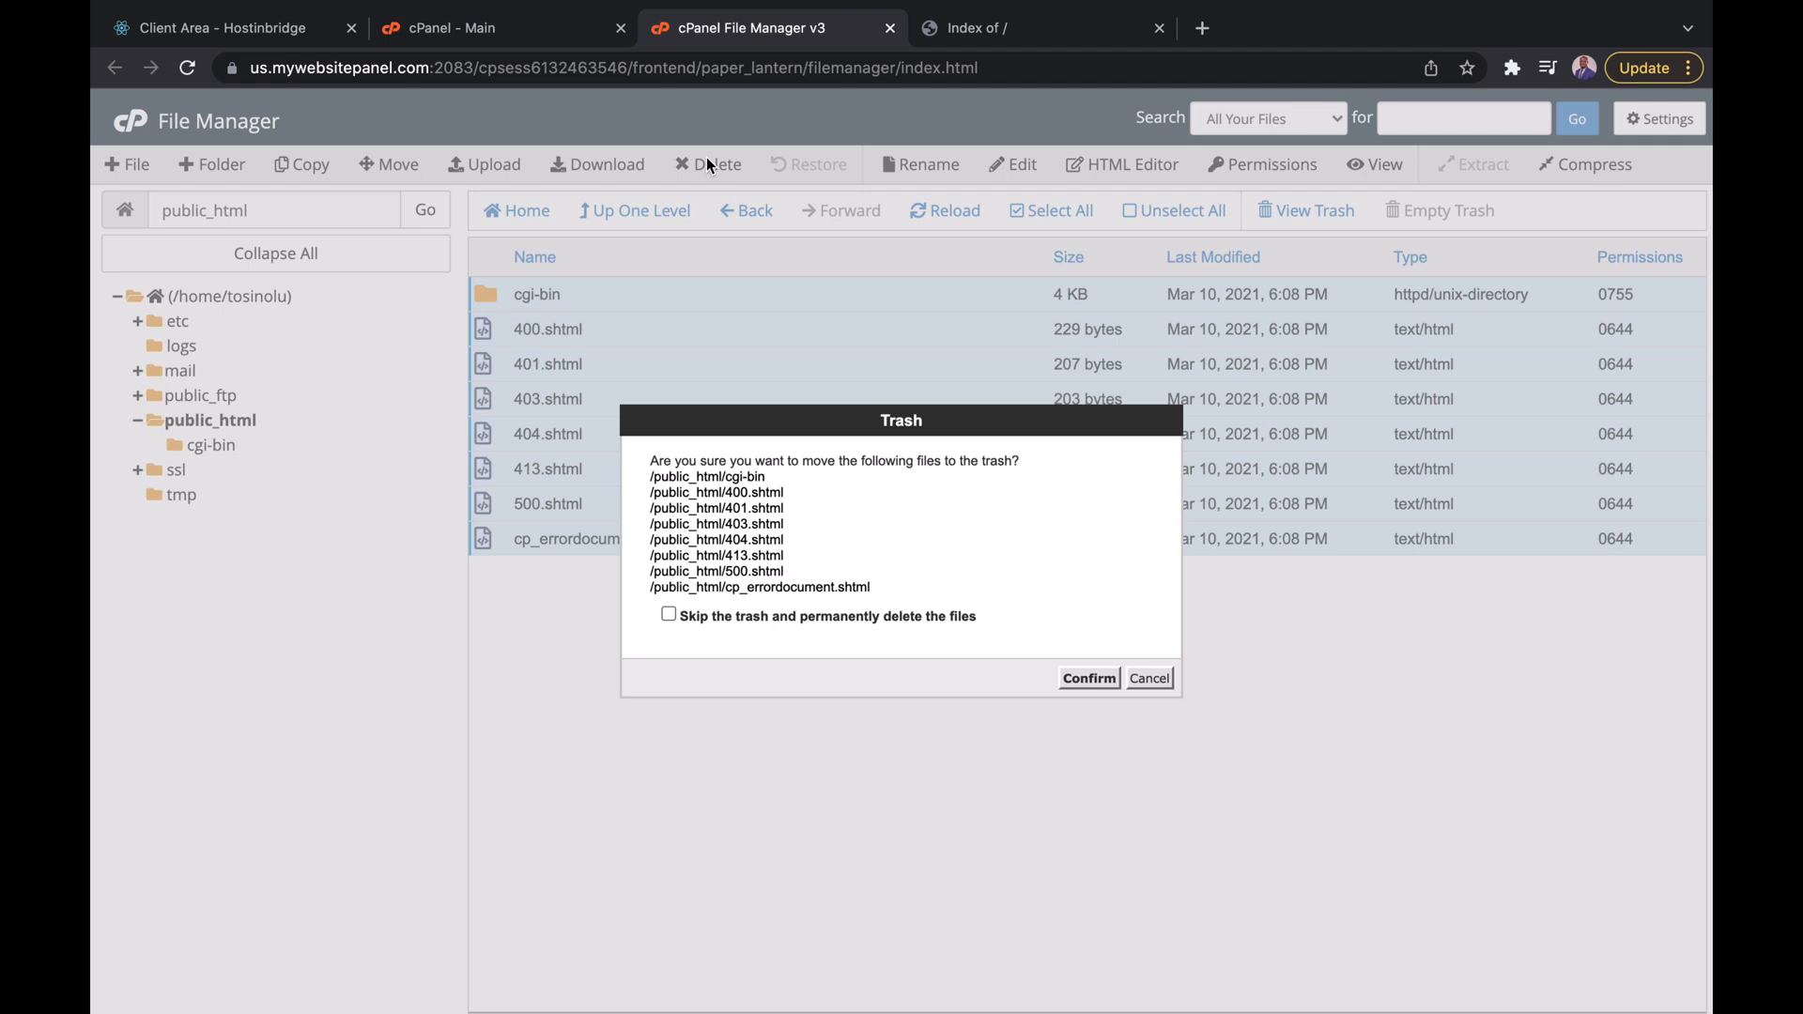
click(668, 613)
click(1090, 678)
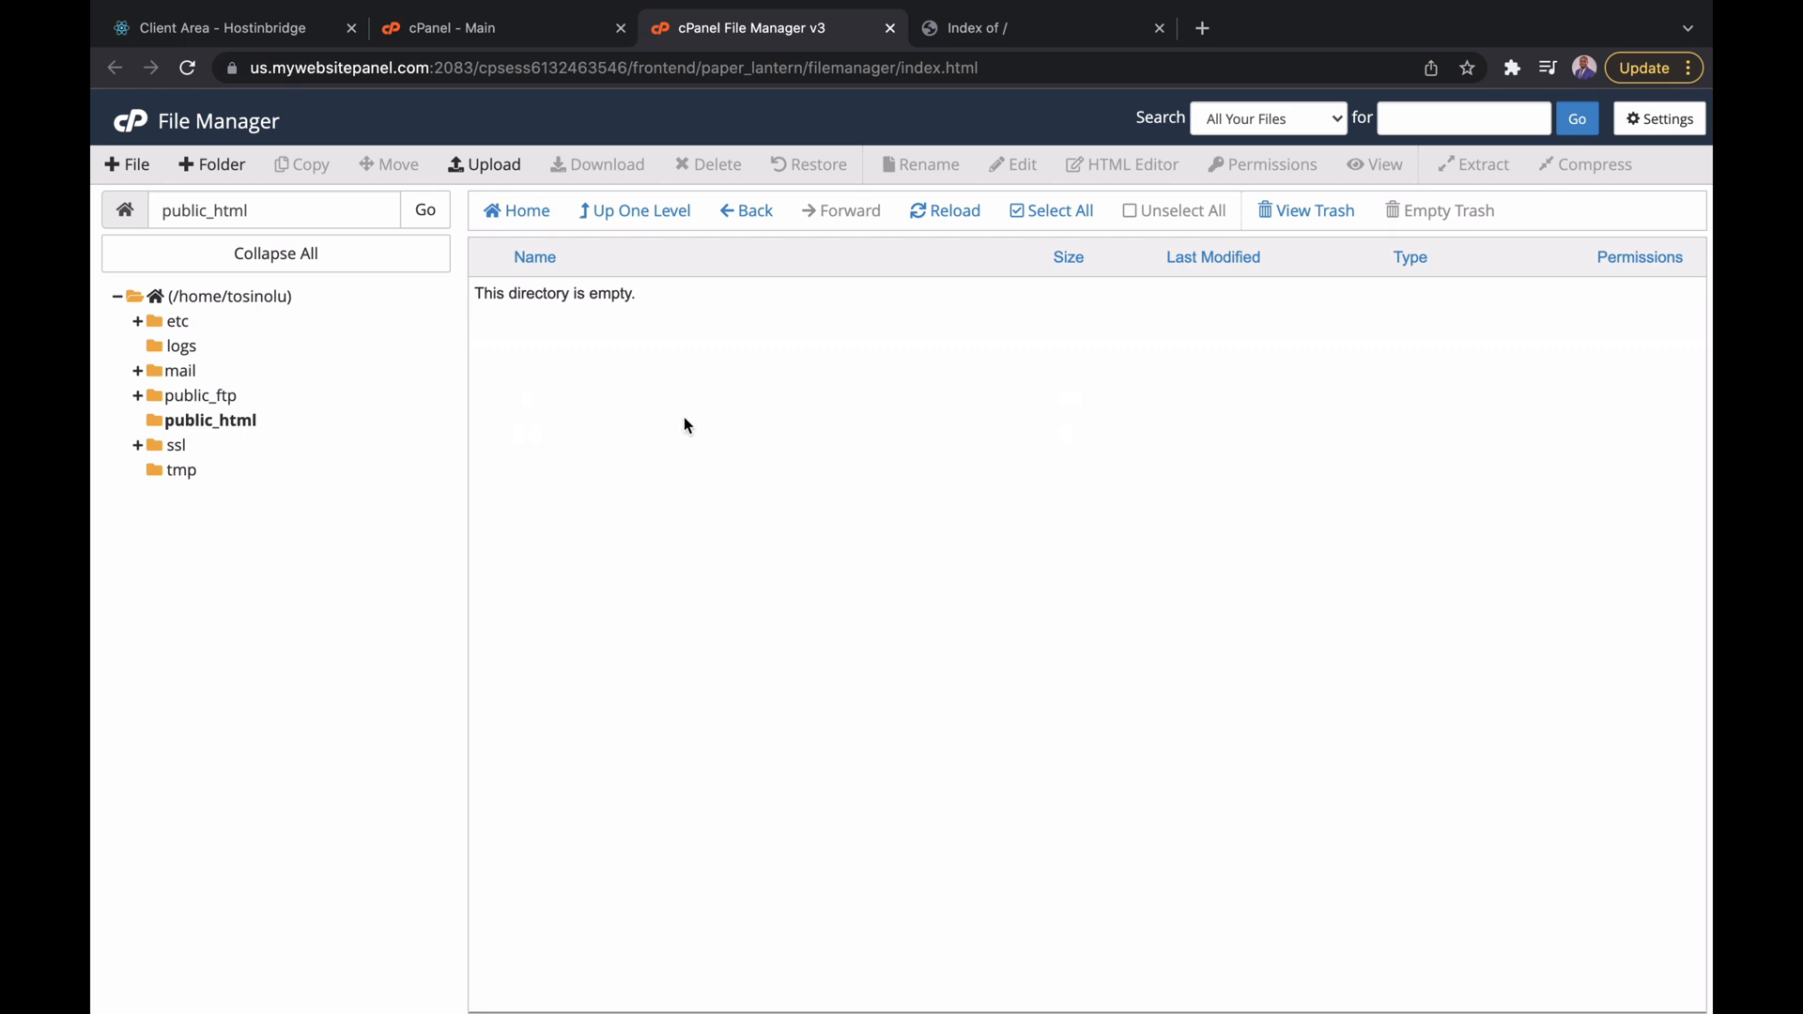
- Reload the hosted domain's directory listing to check the deletion and return to File Manager
click(1047, 28)
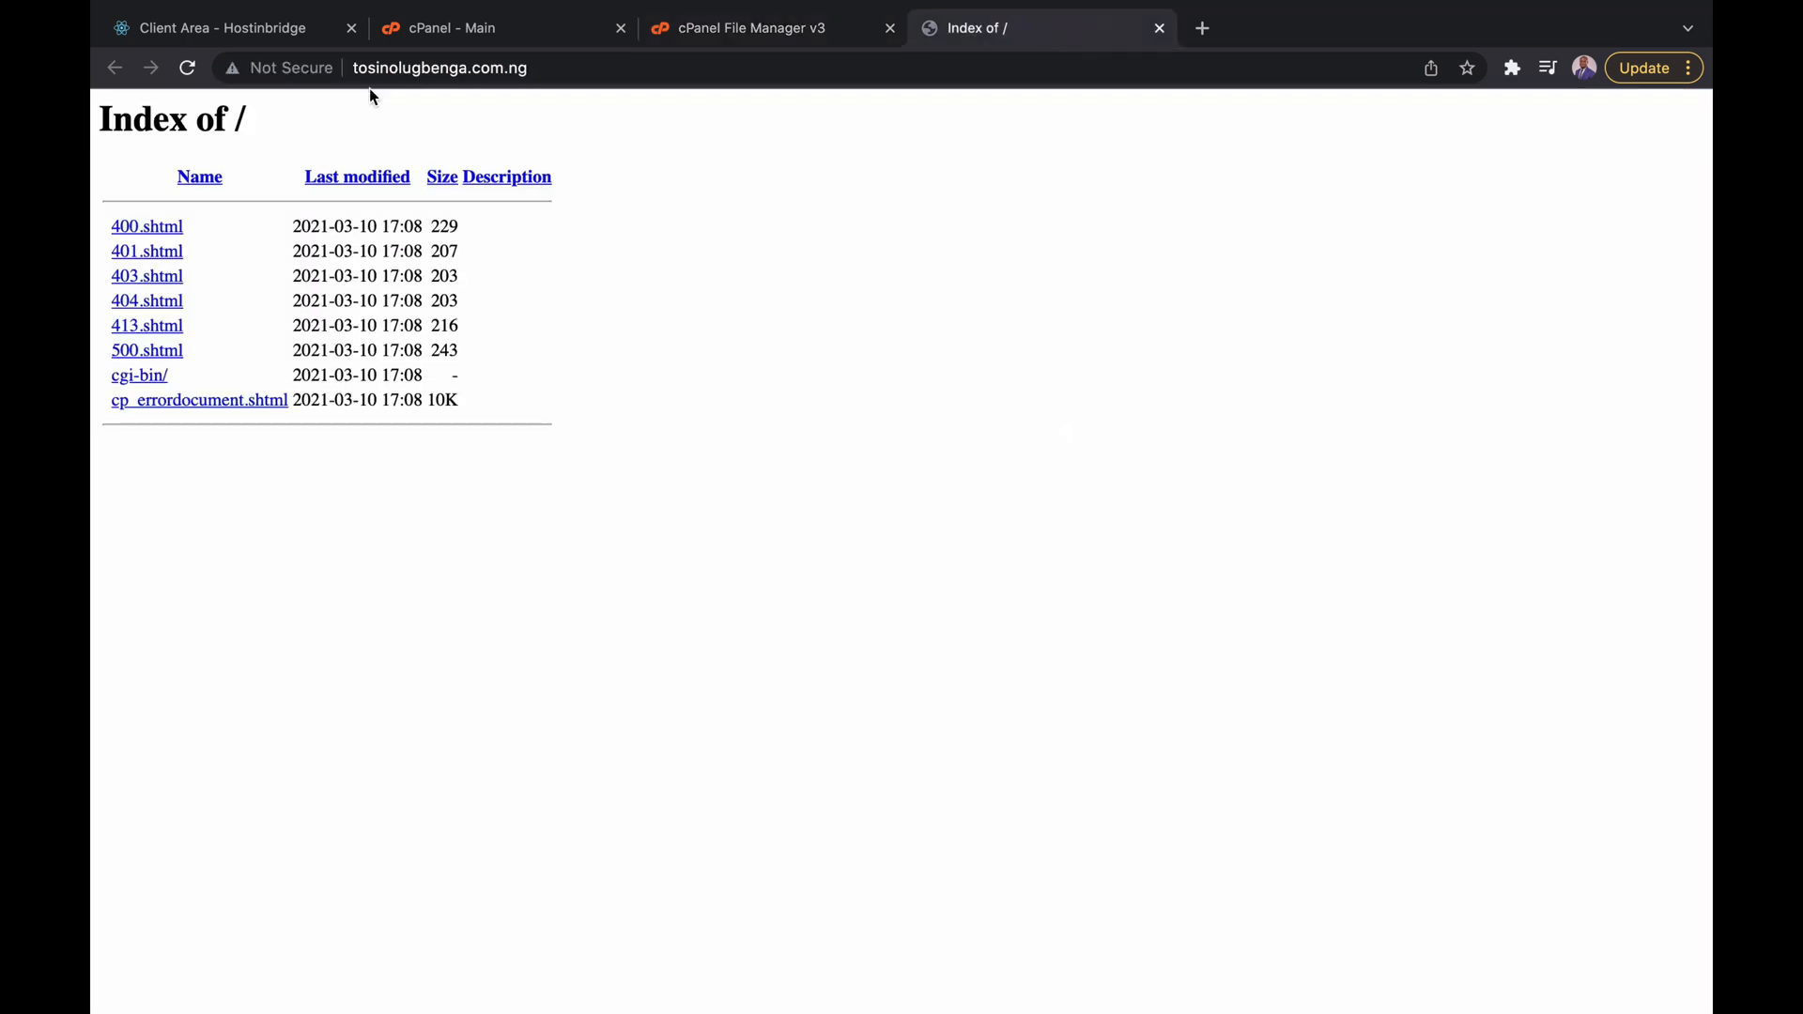
click(184, 66)
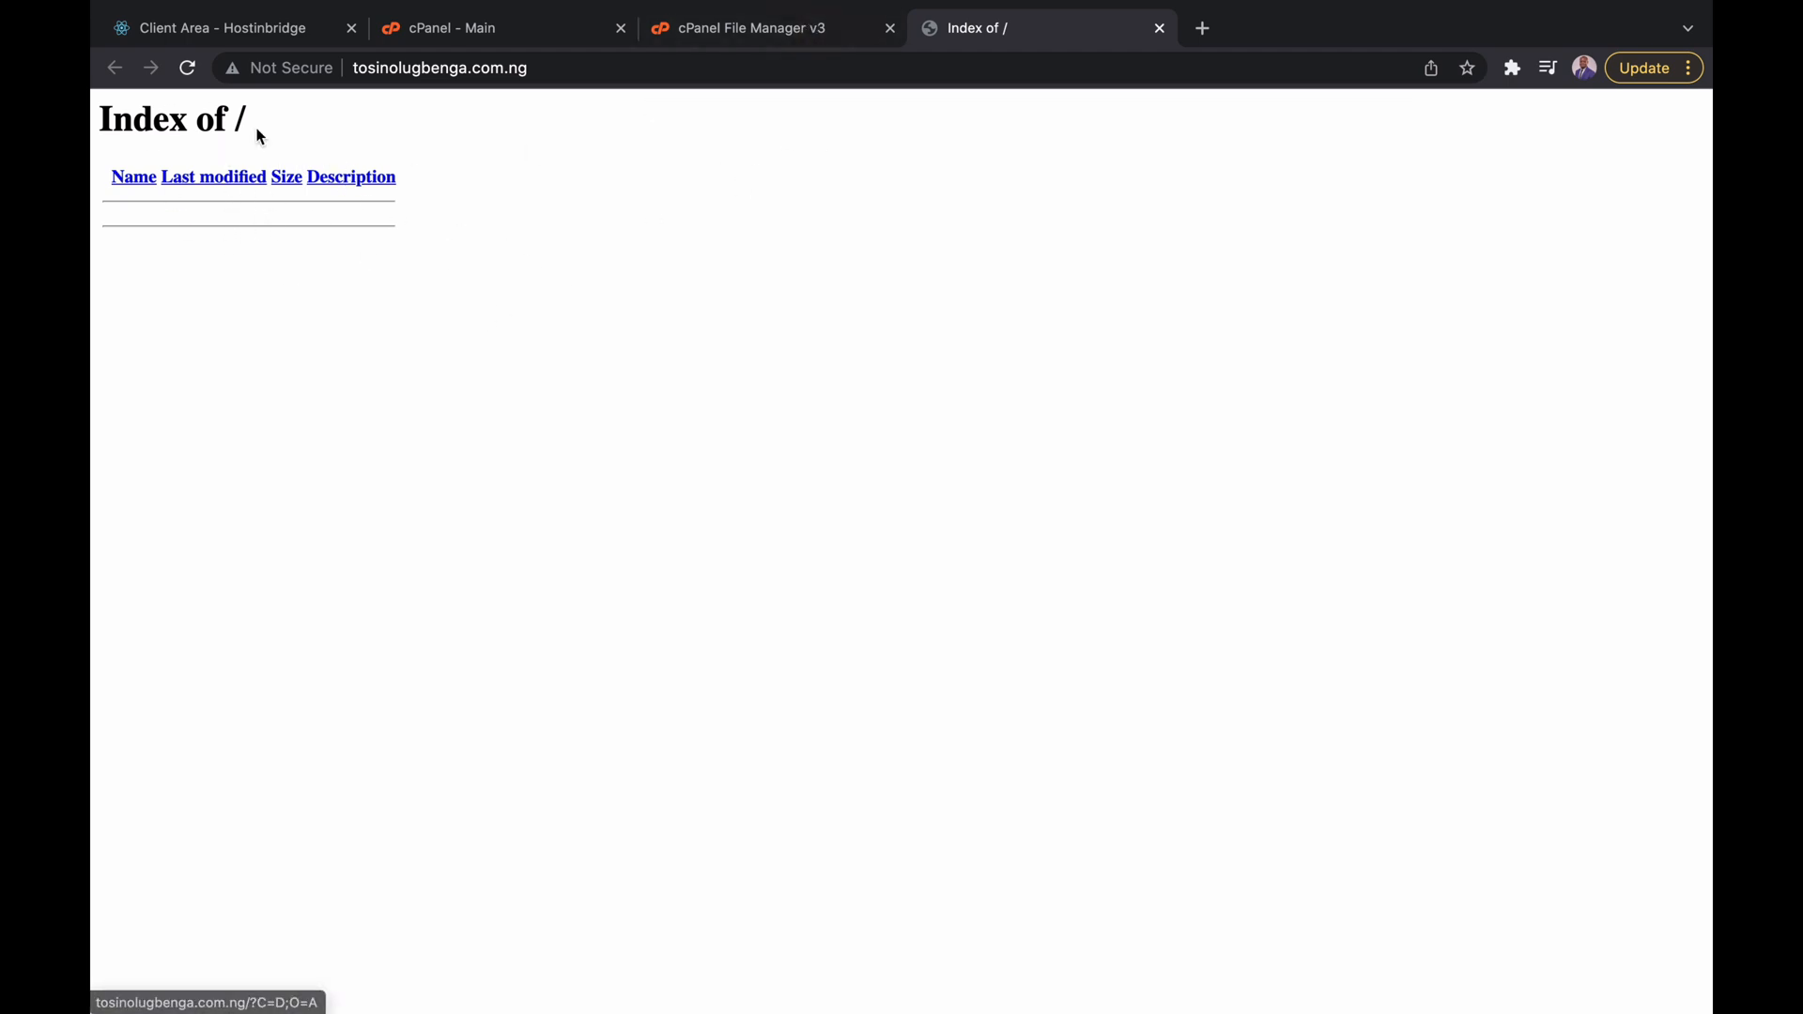
click(763, 27)
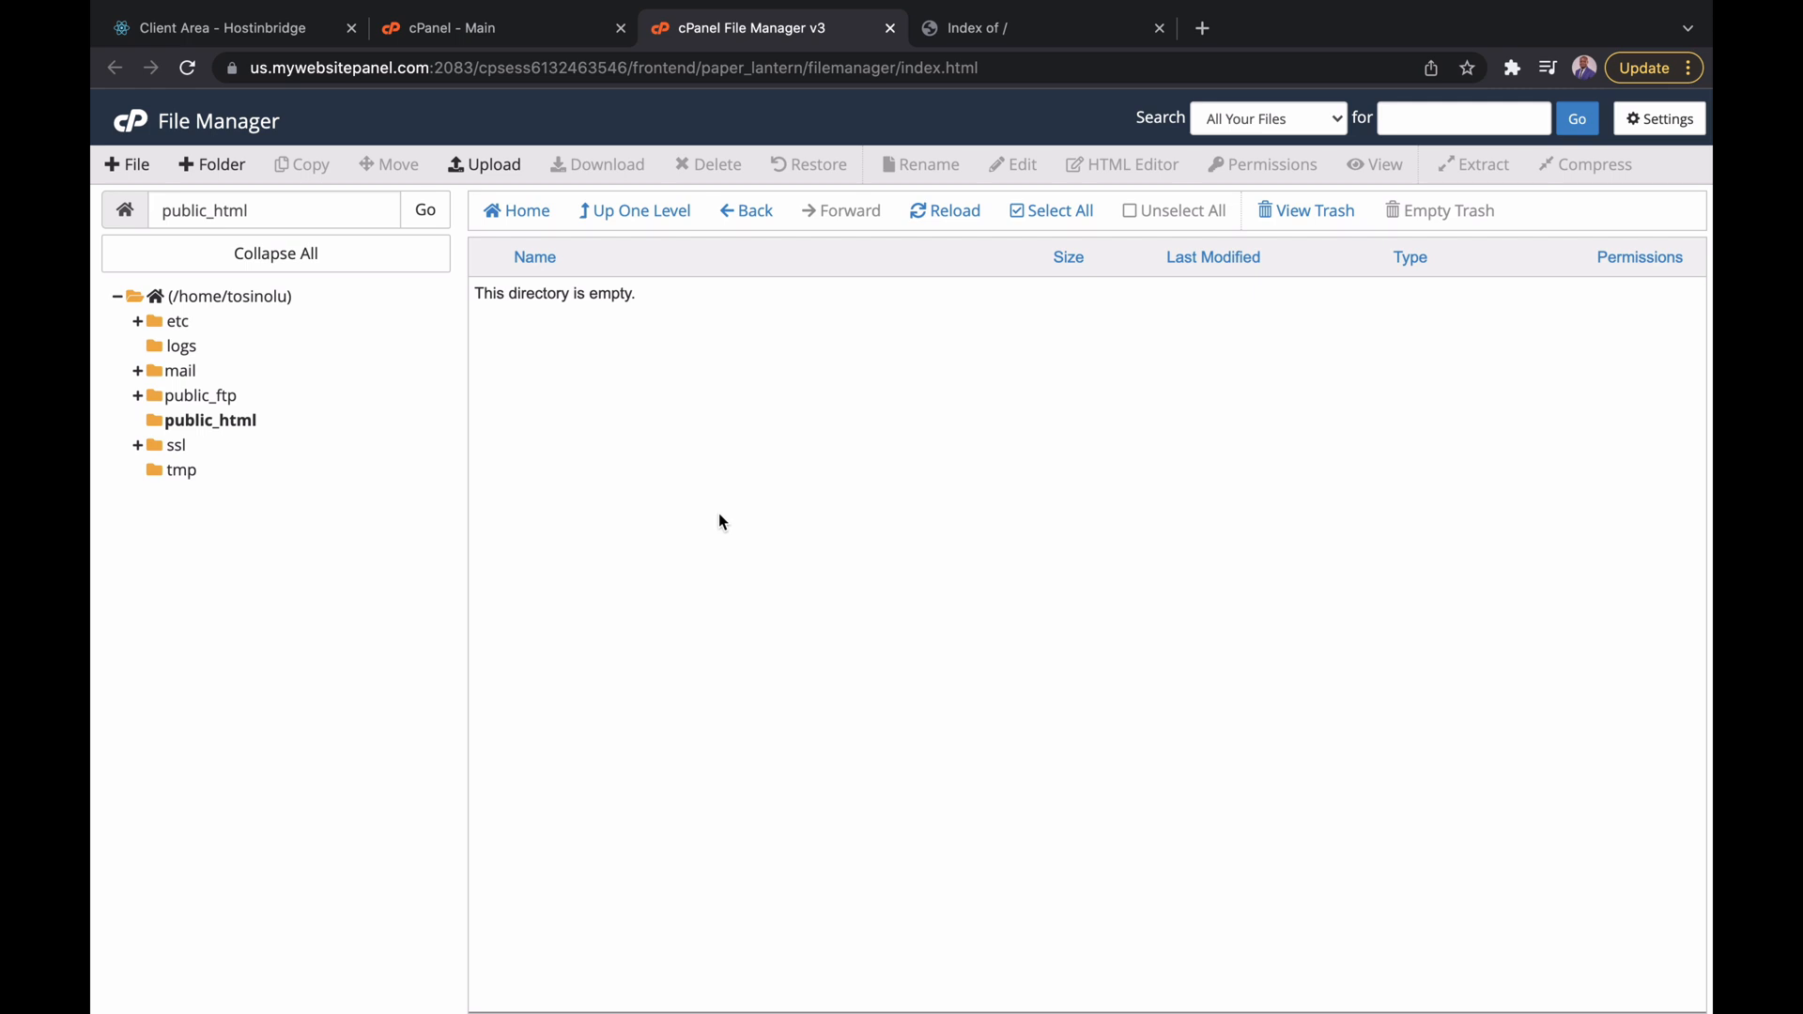
- Start a file upload to public_html and browse to the profileWeb folder in Desktop > WEB CLASSES > HTML
key(ctrl+Left)
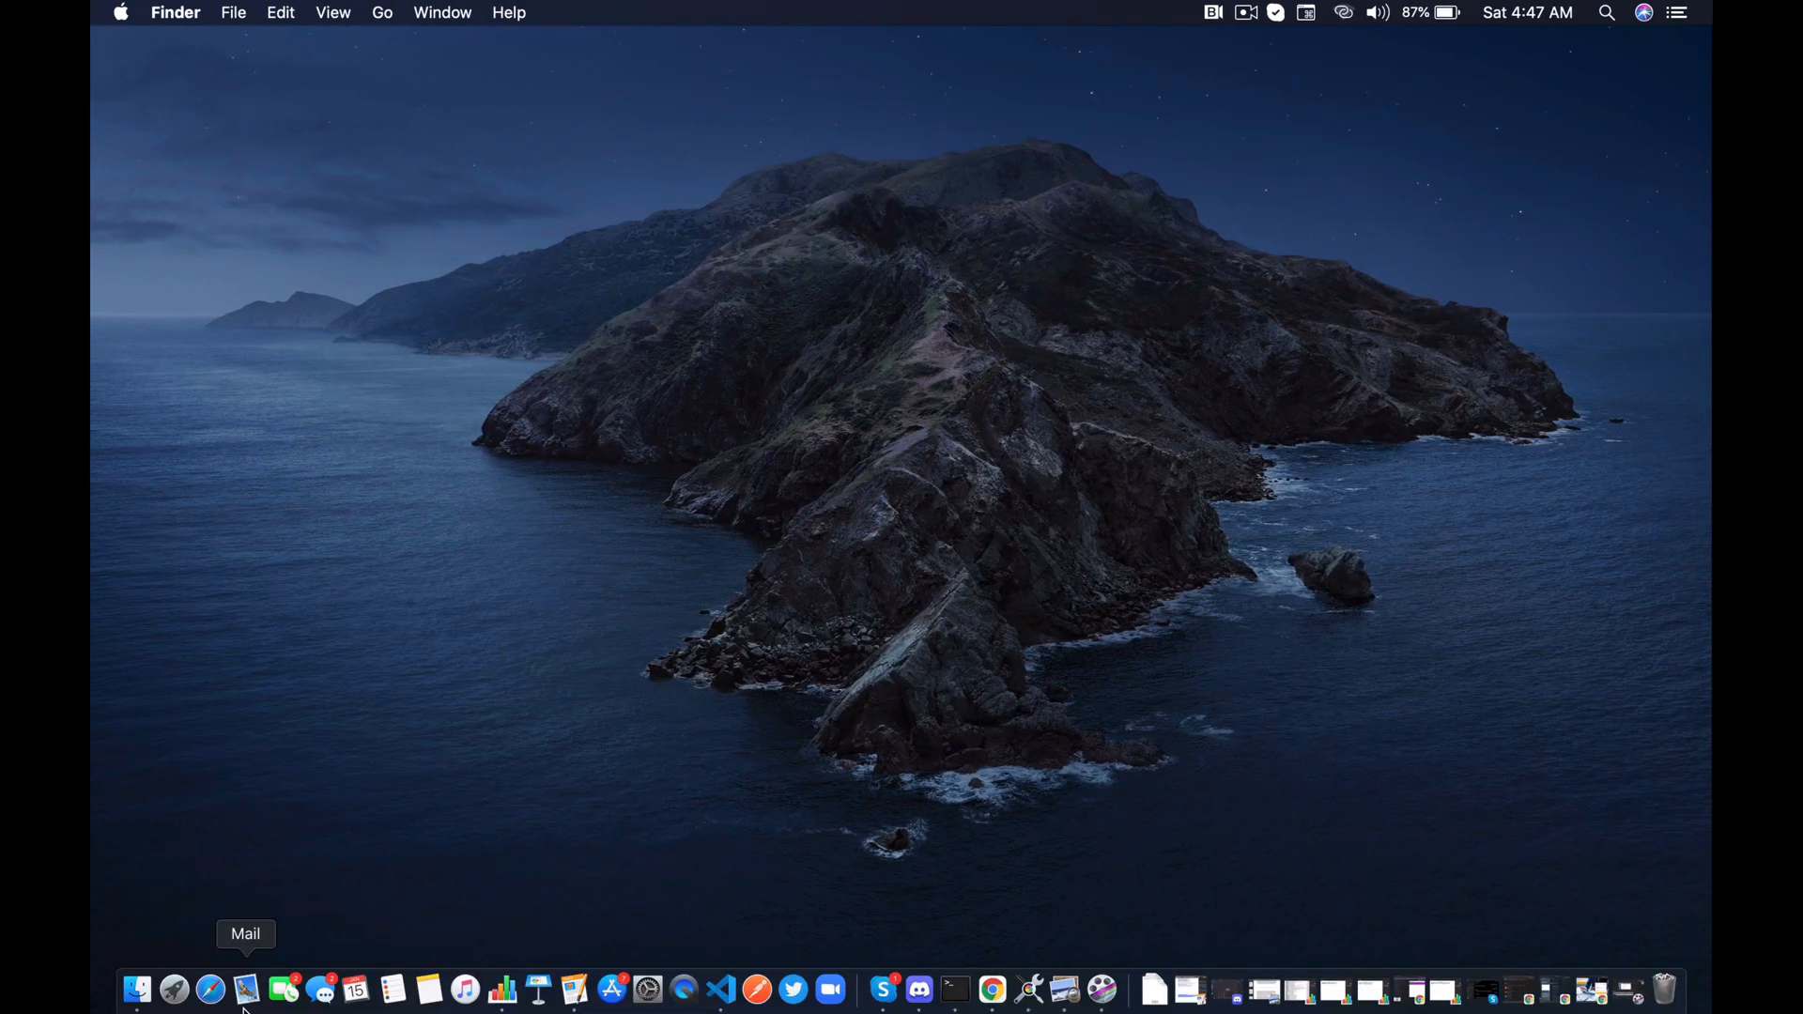
key(ctrl+Right)
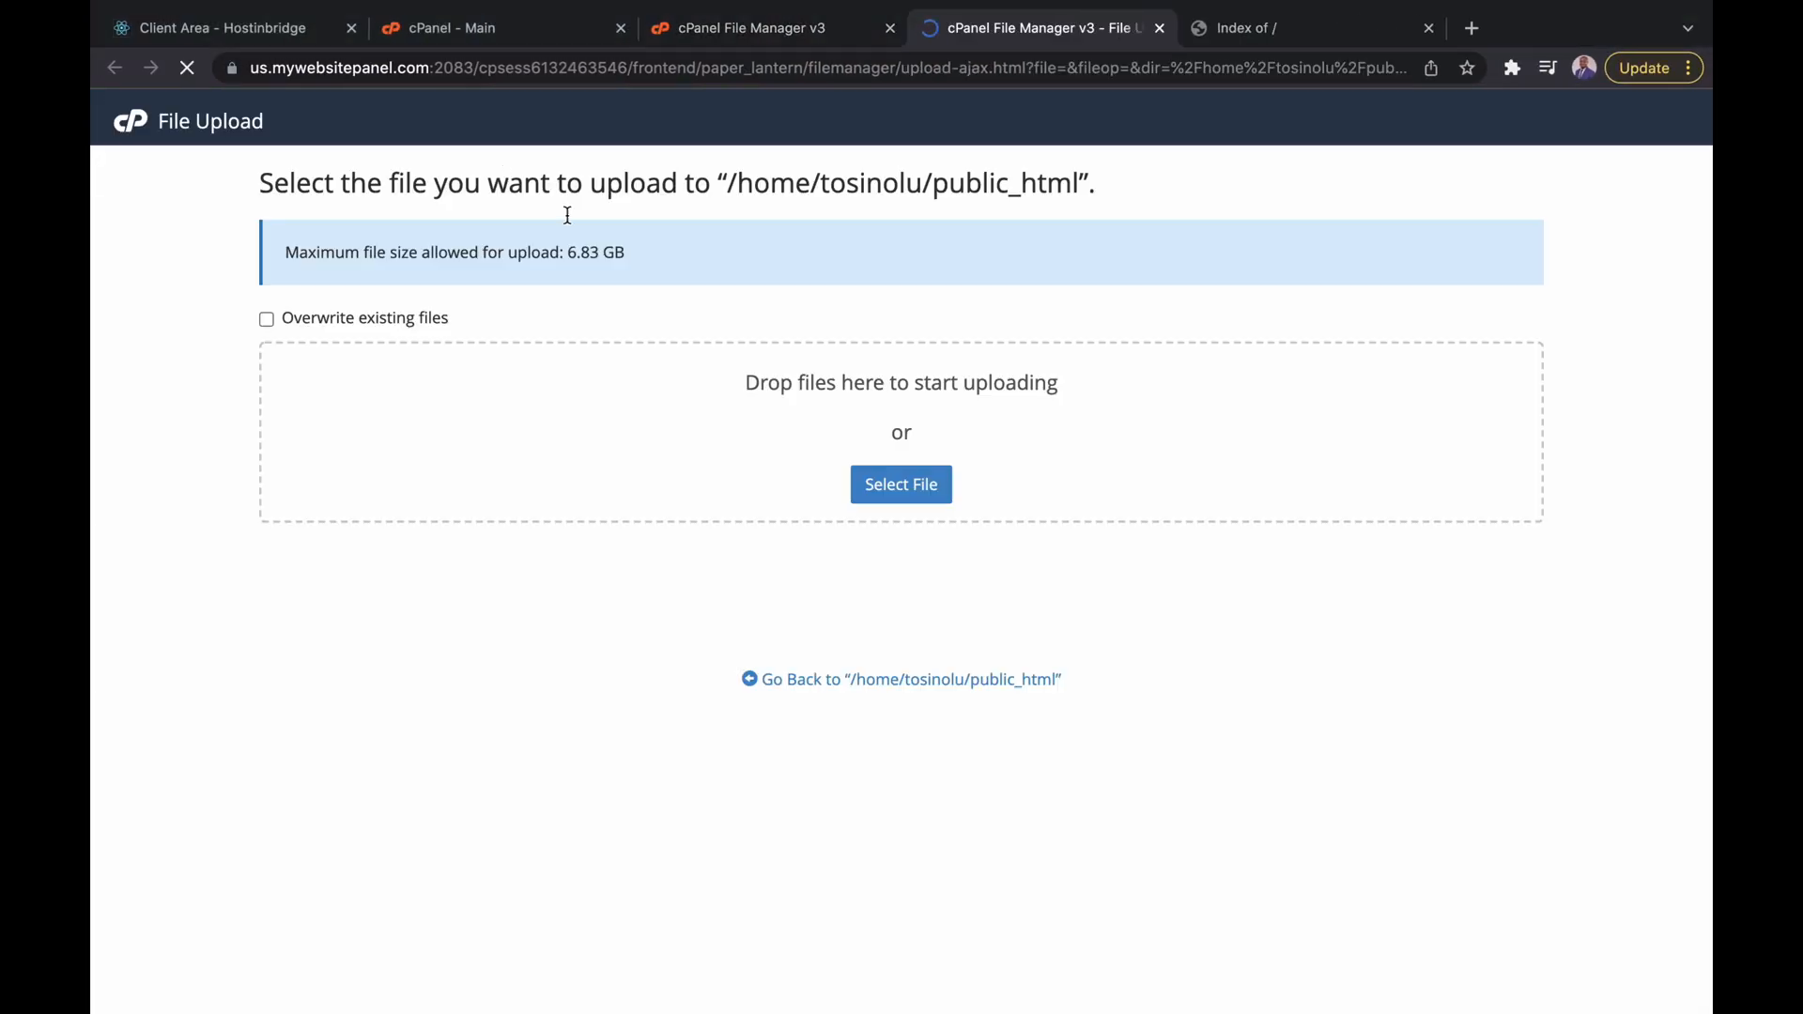
click(918, 492)
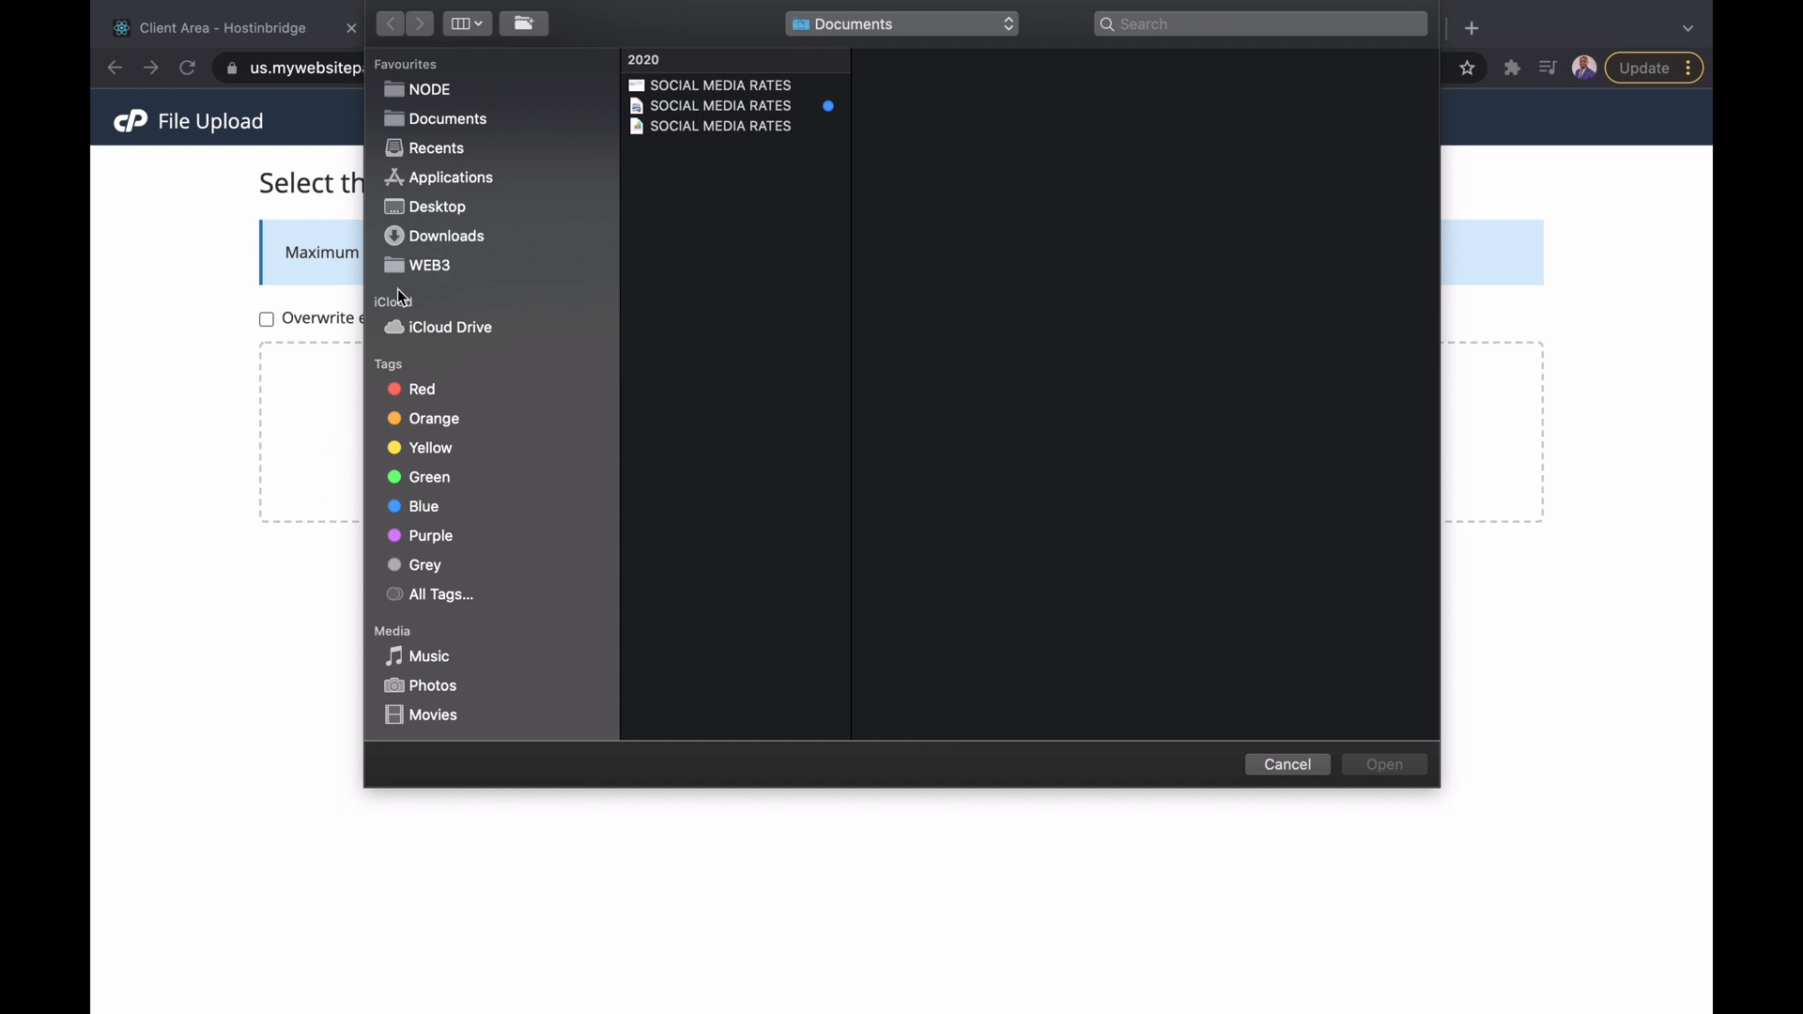
click(438, 210)
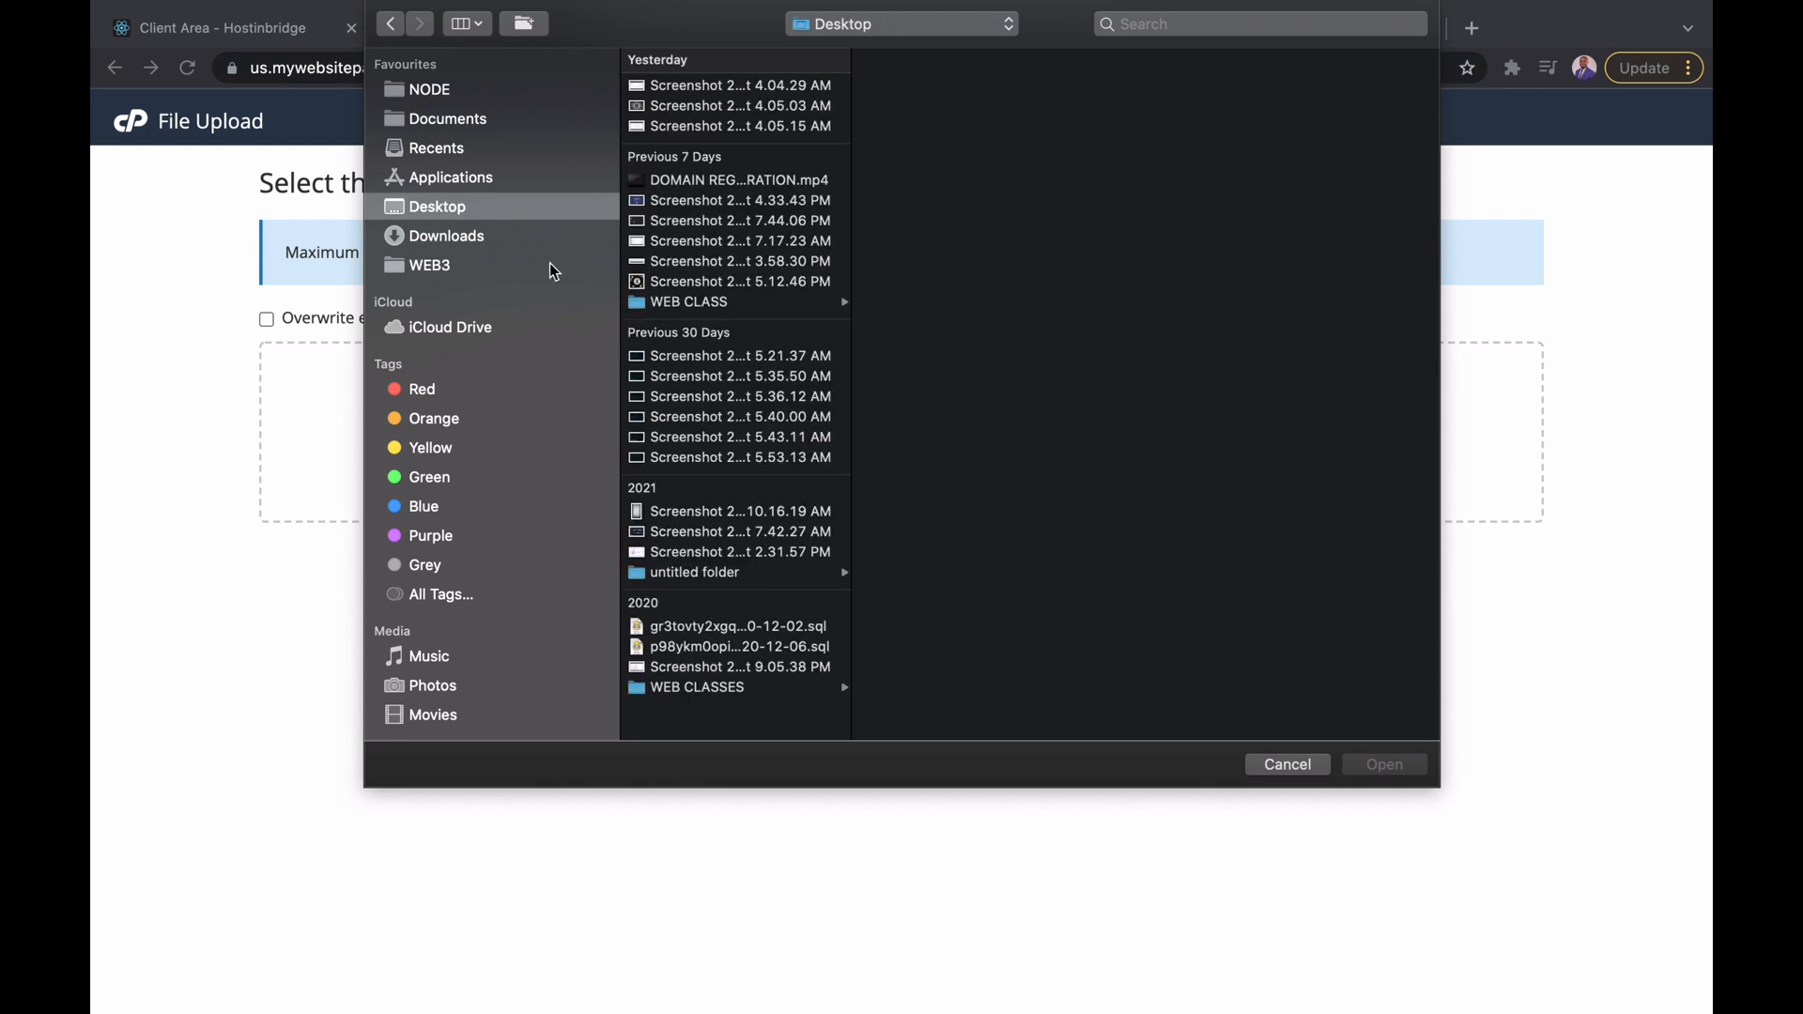
click(733, 695)
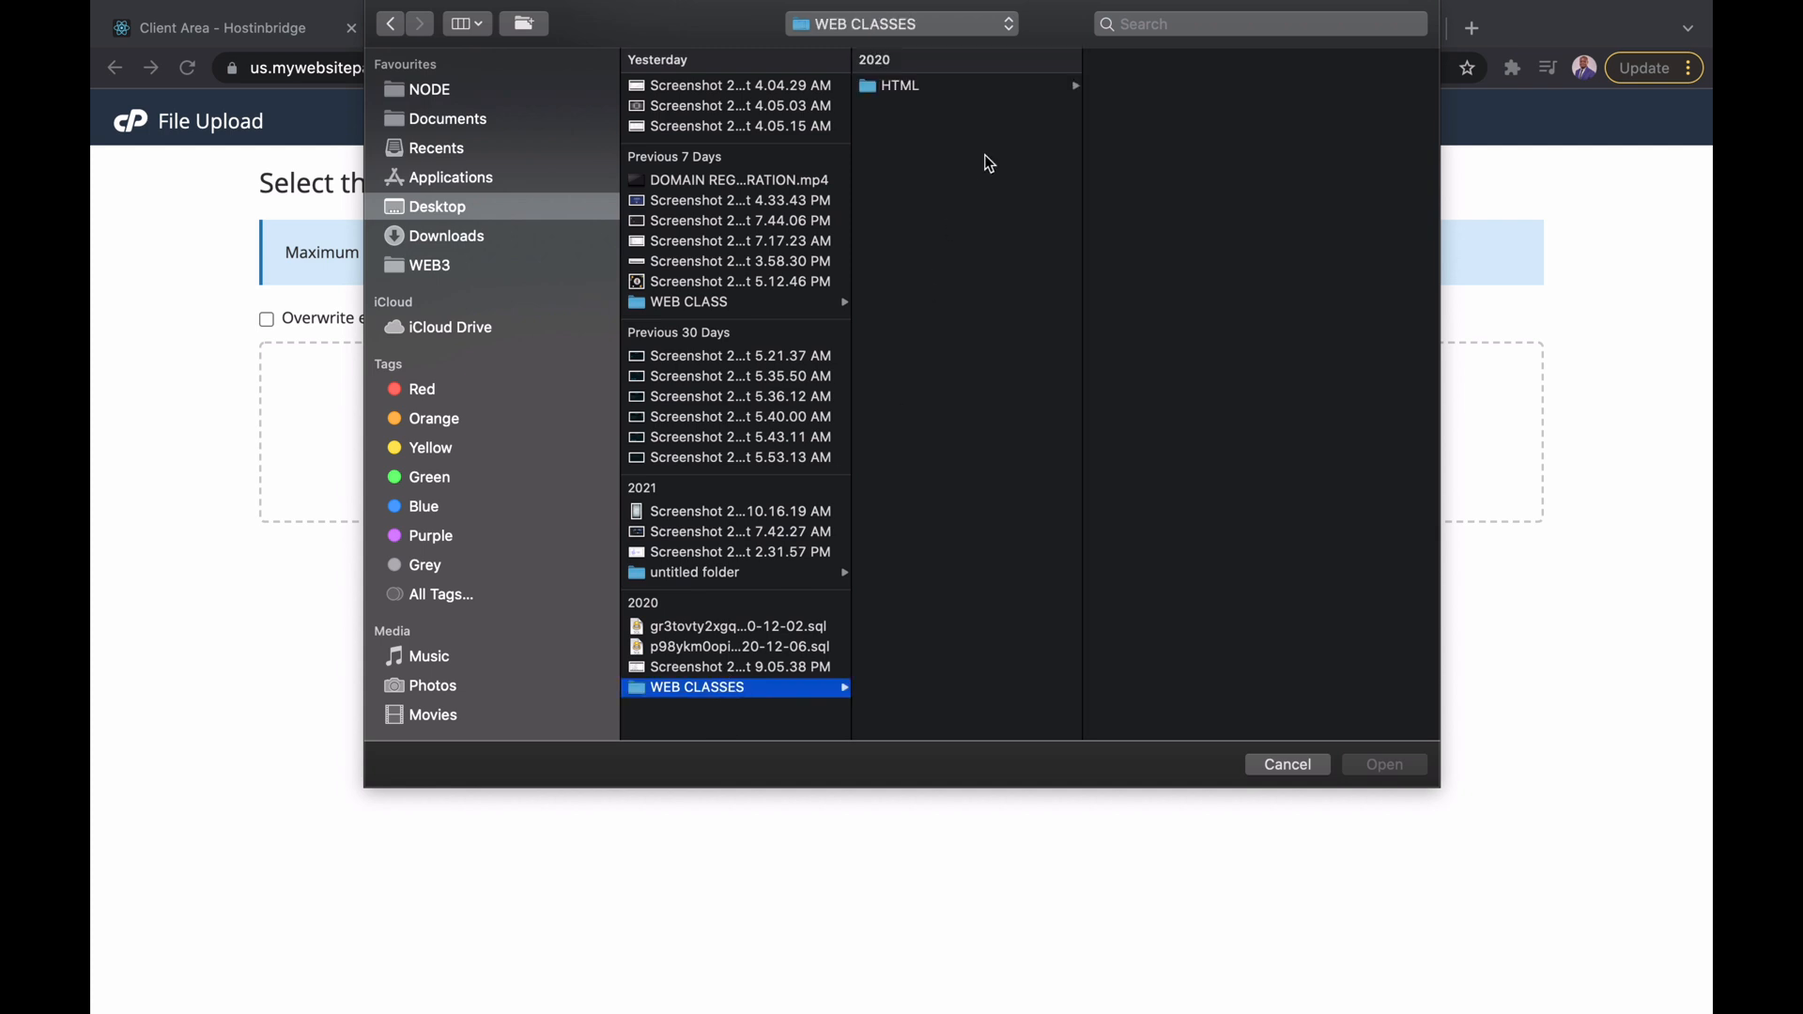
click(989, 92)
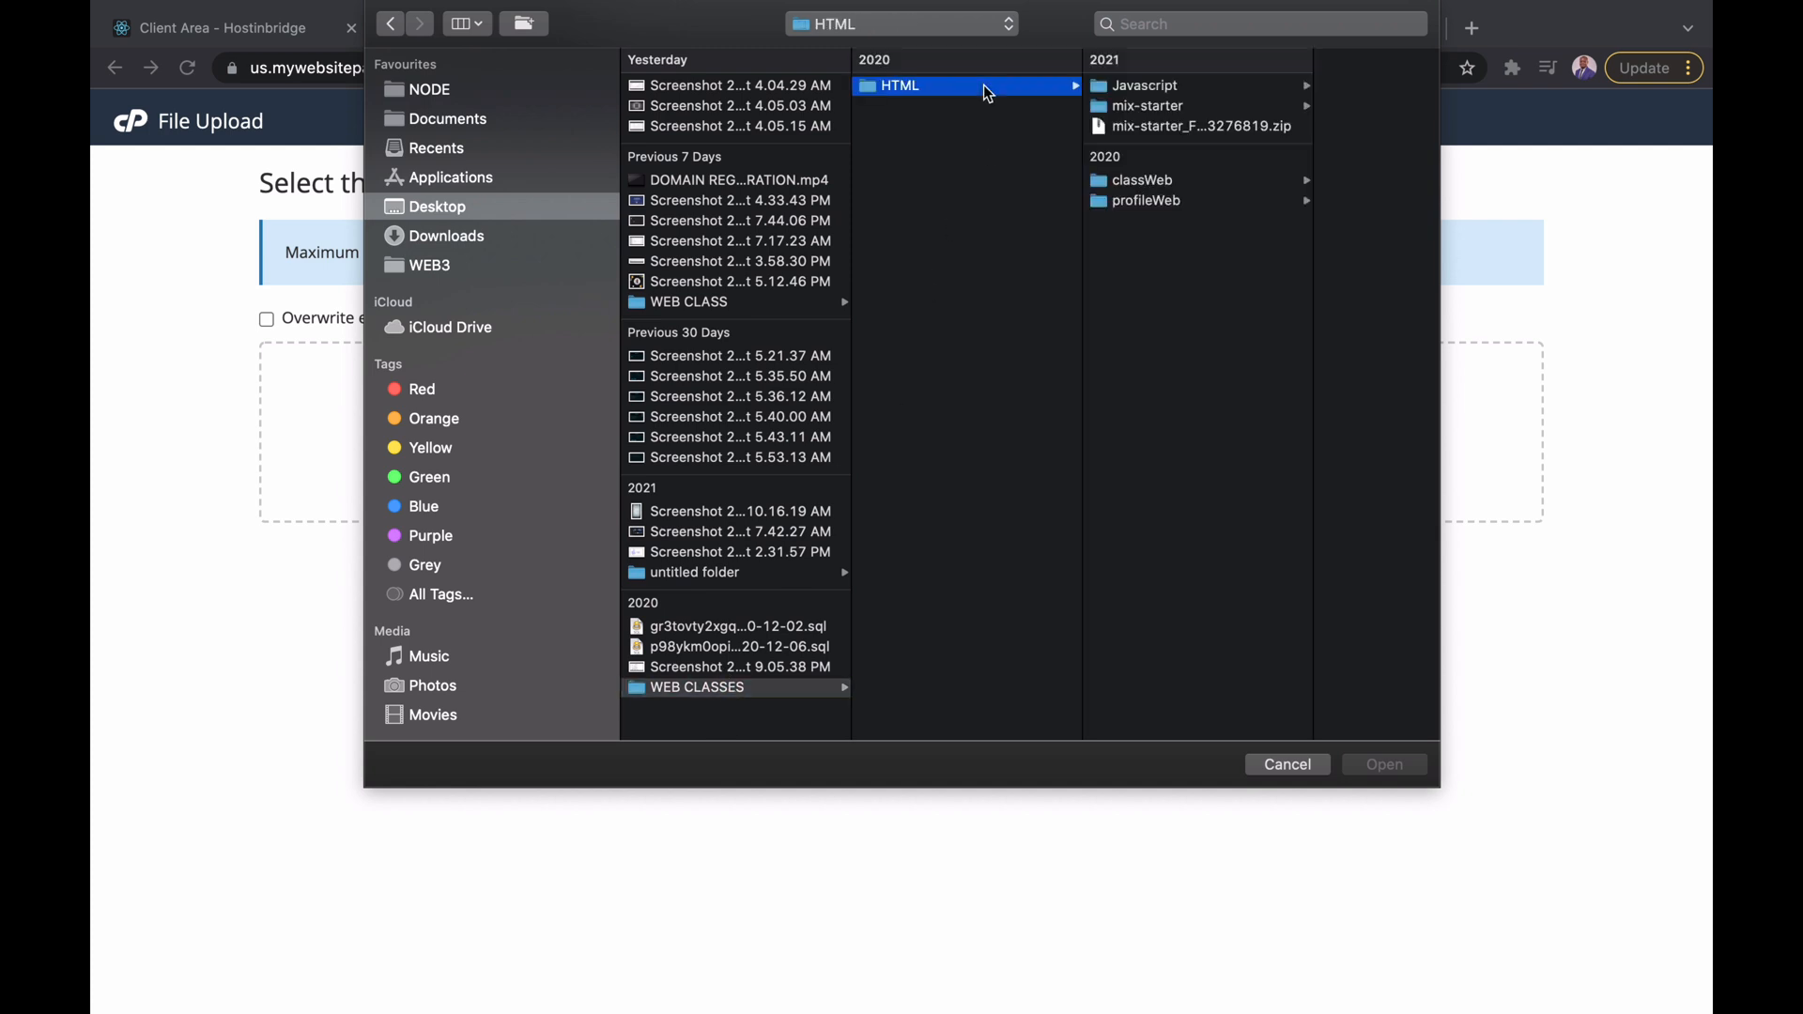
click(1141, 185)
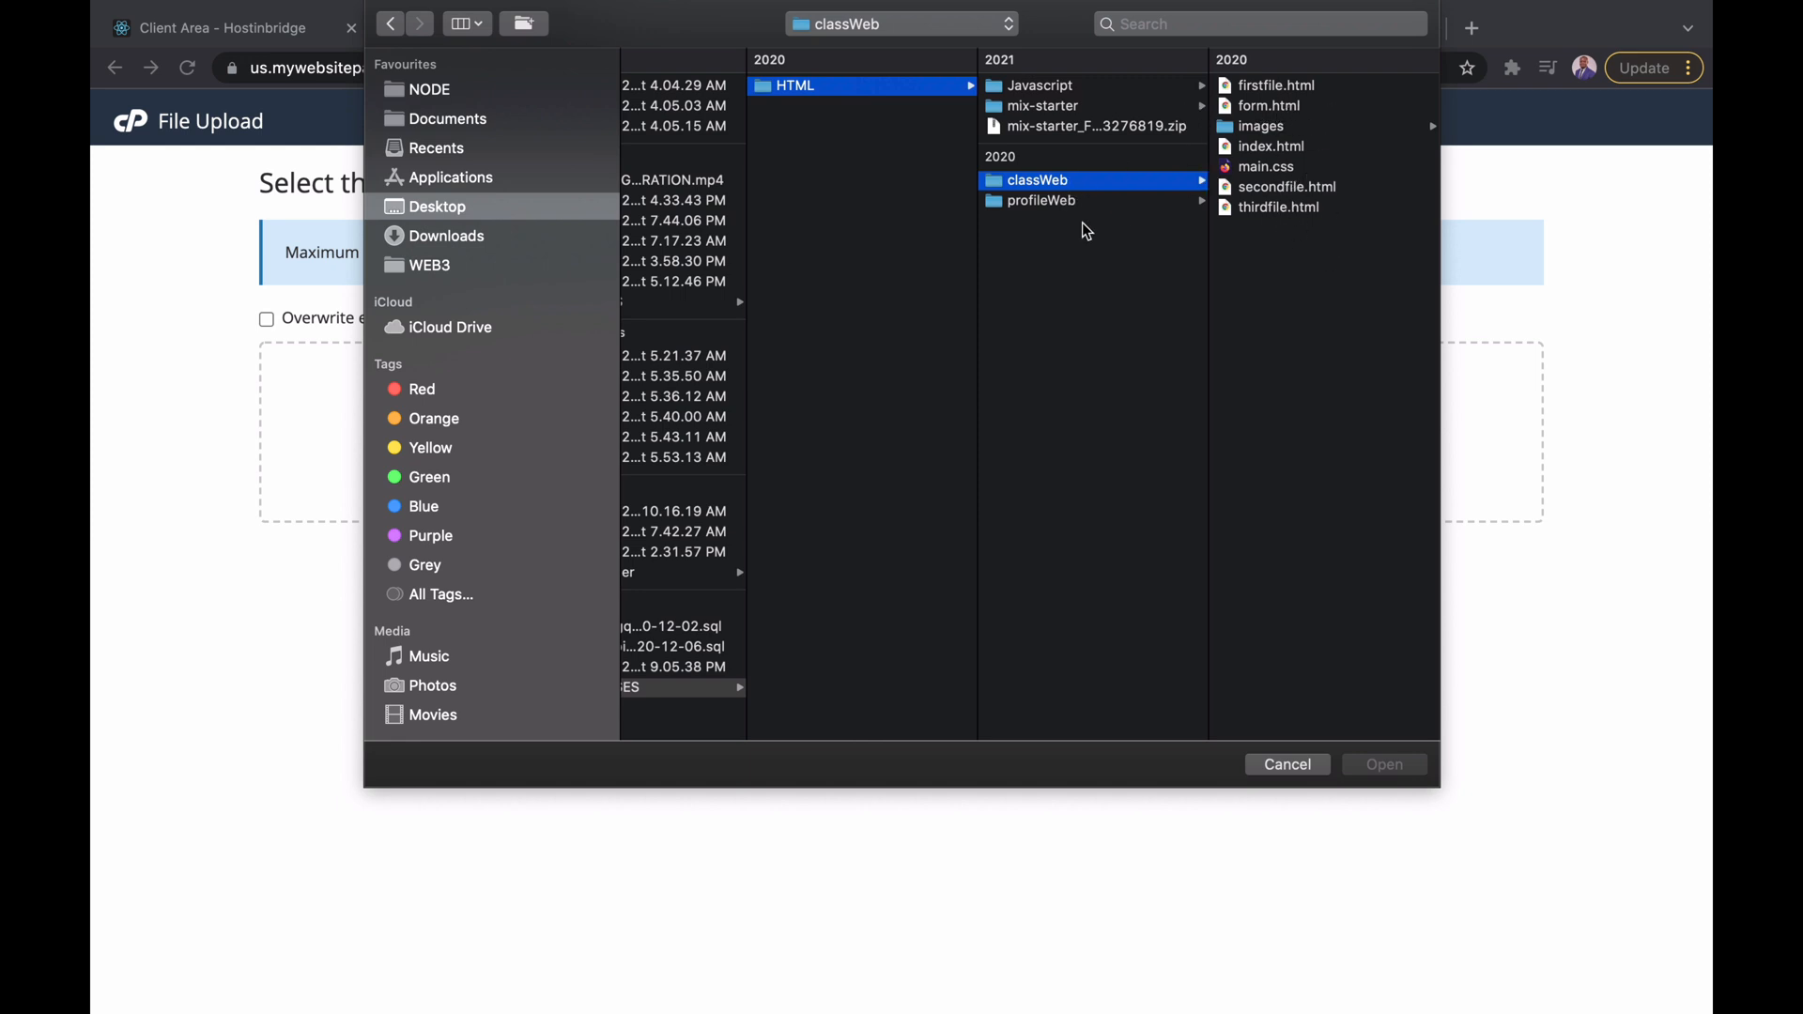
click(1057, 199)
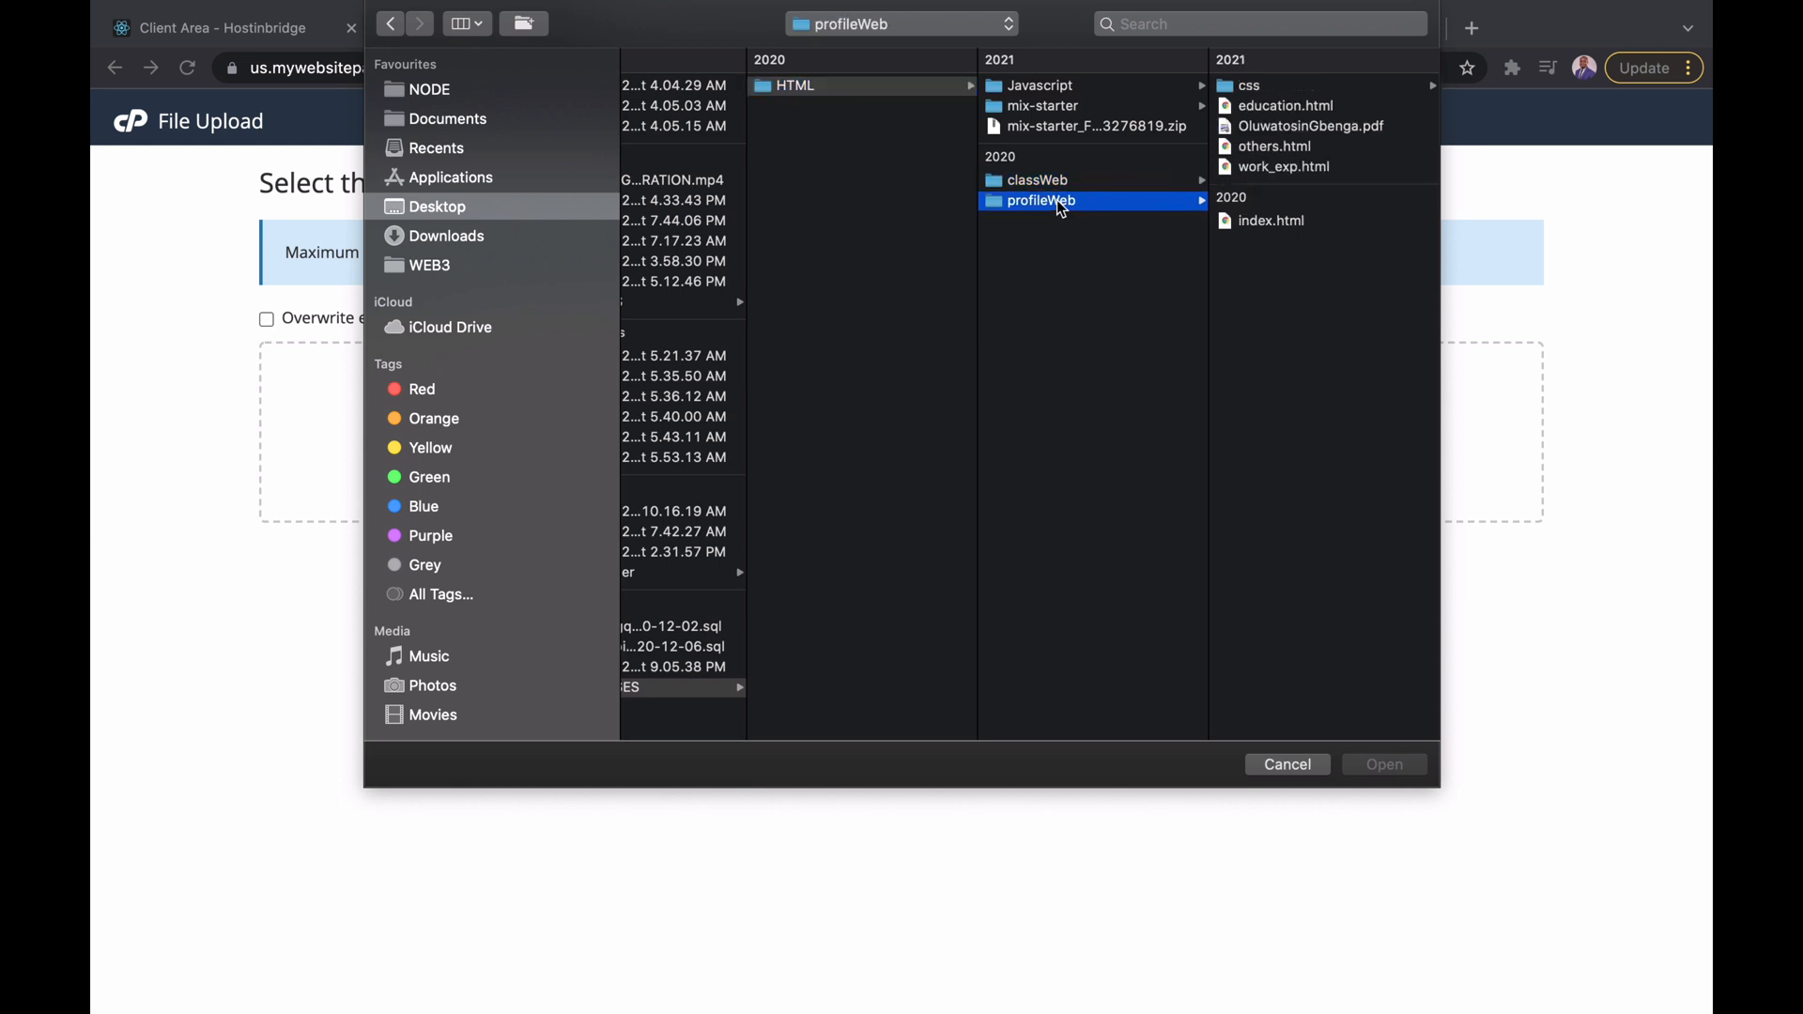
- Preview work_exp.html, others.html and the PDF document in the profileWeb folder
click(1271, 166)
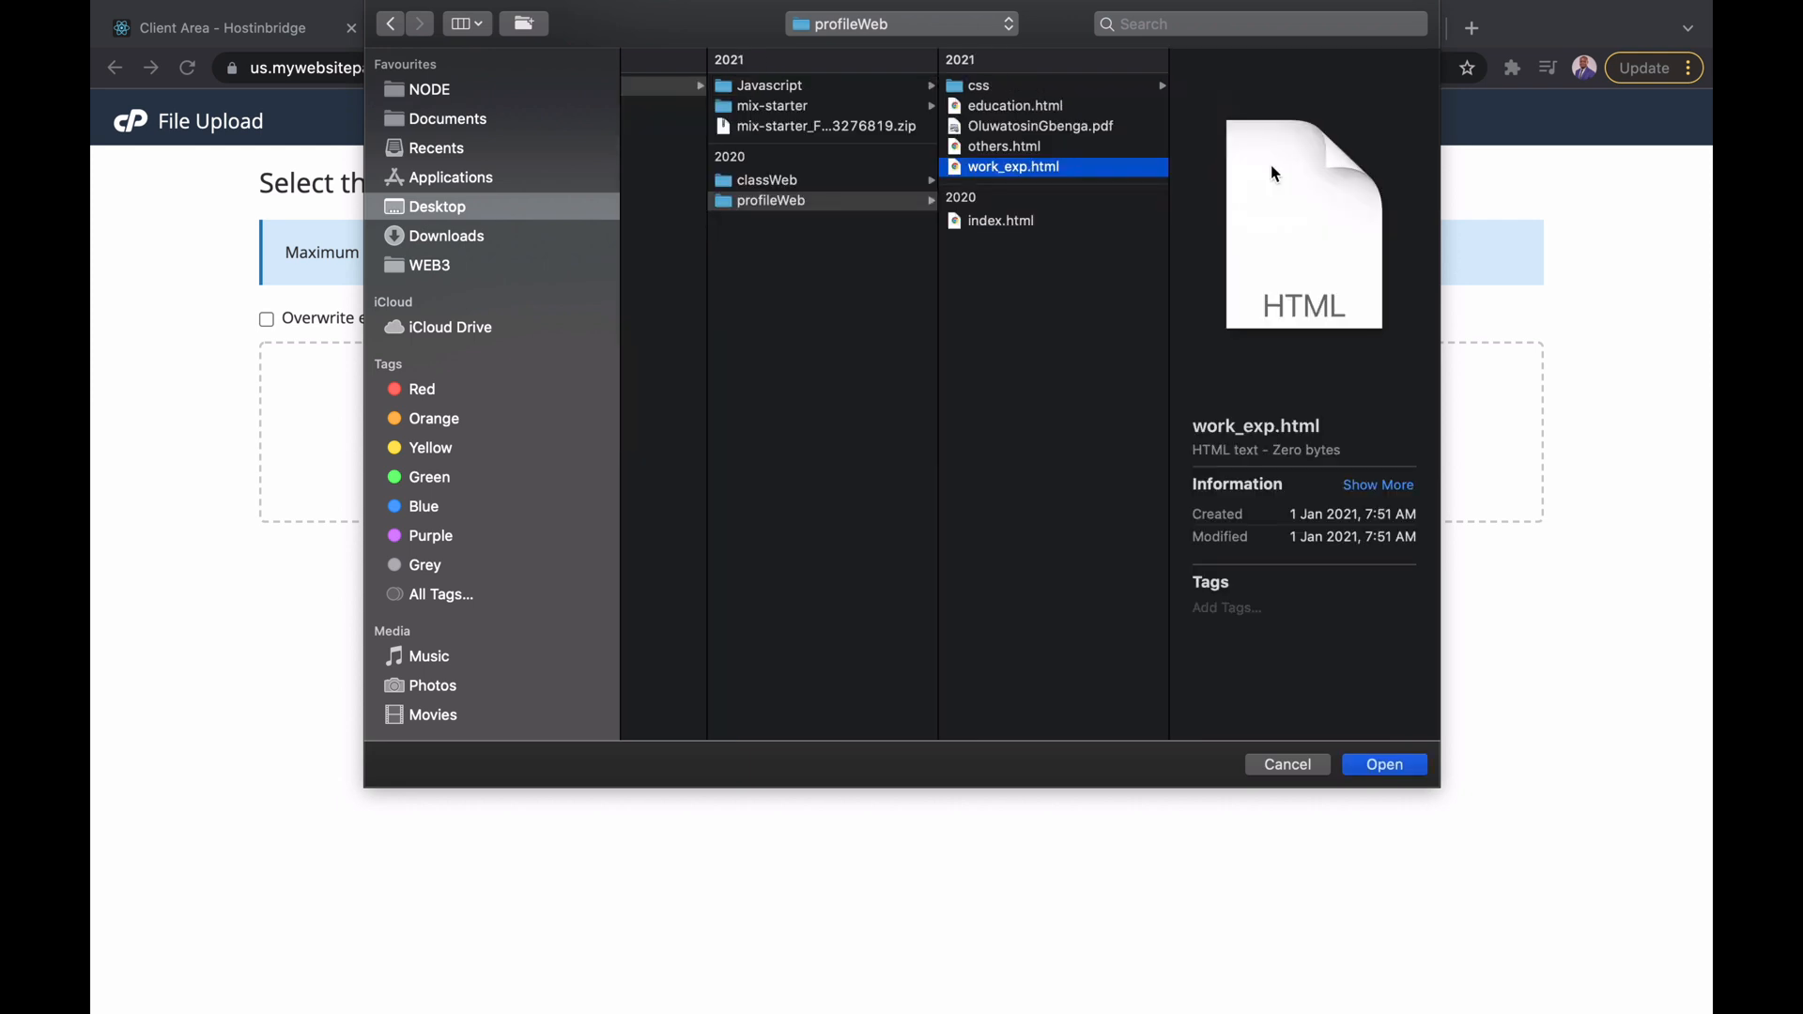
click(1025, 149)
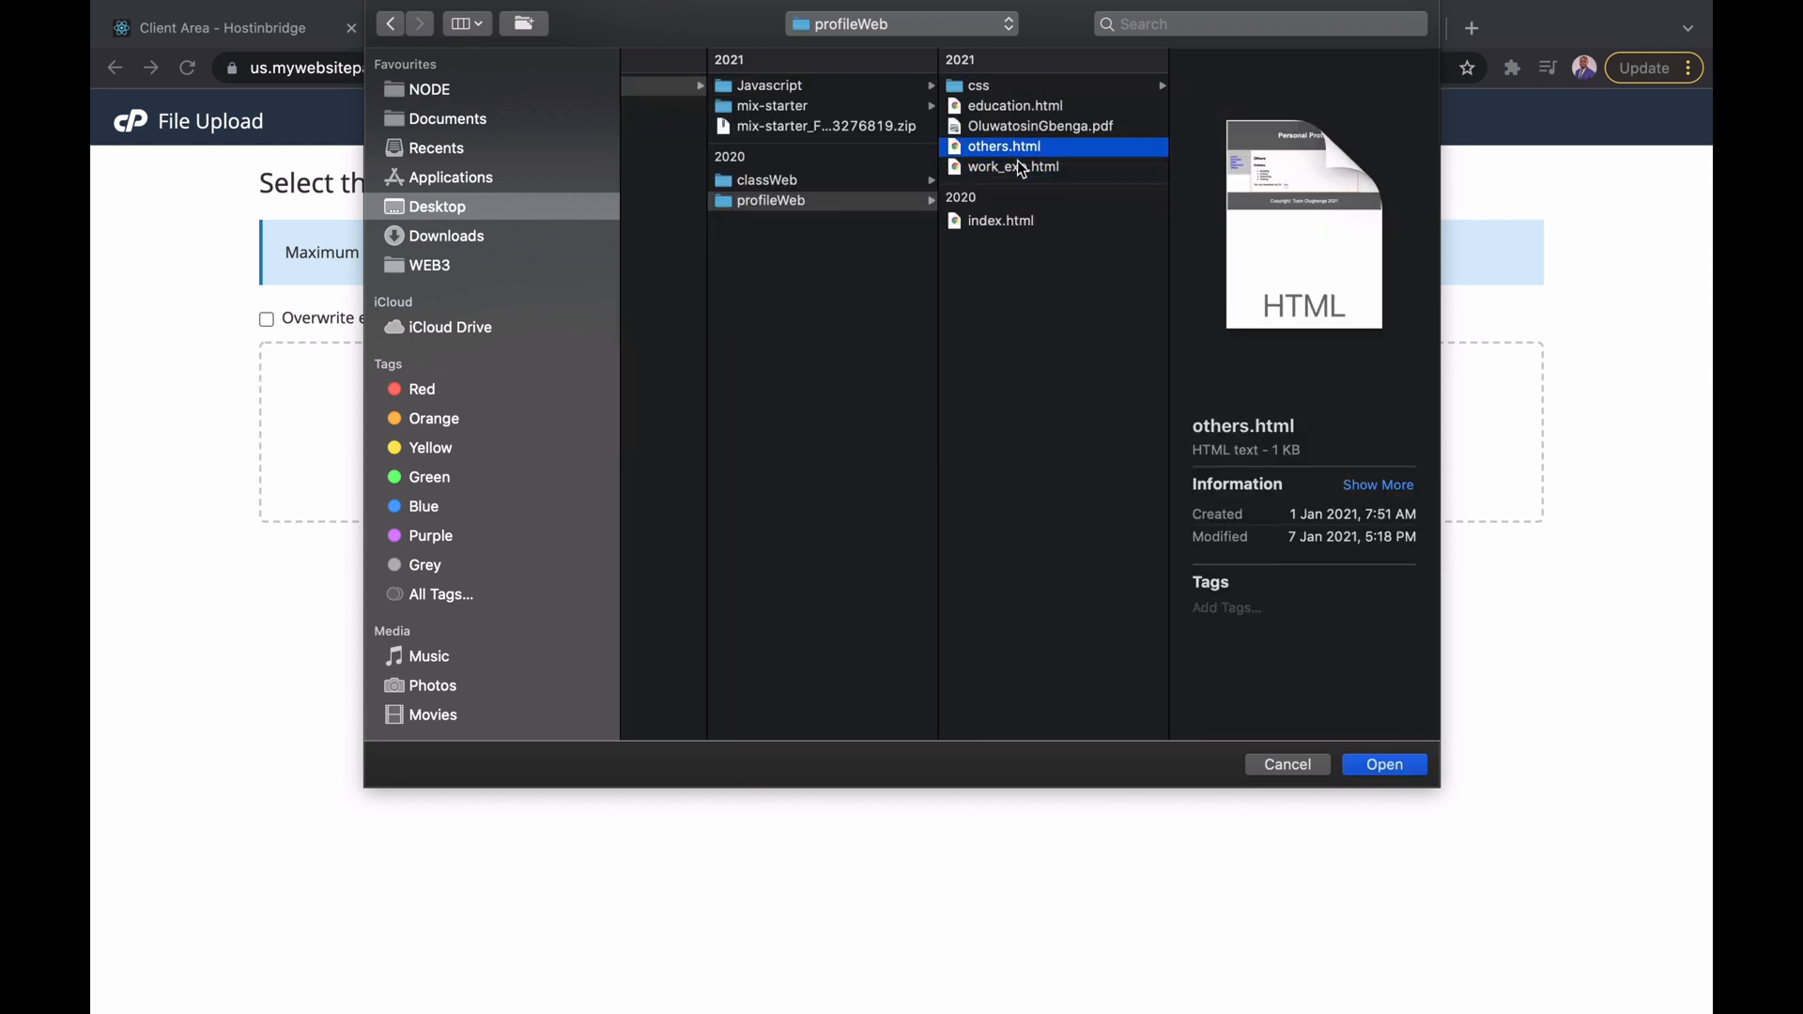
click(1024, 128)
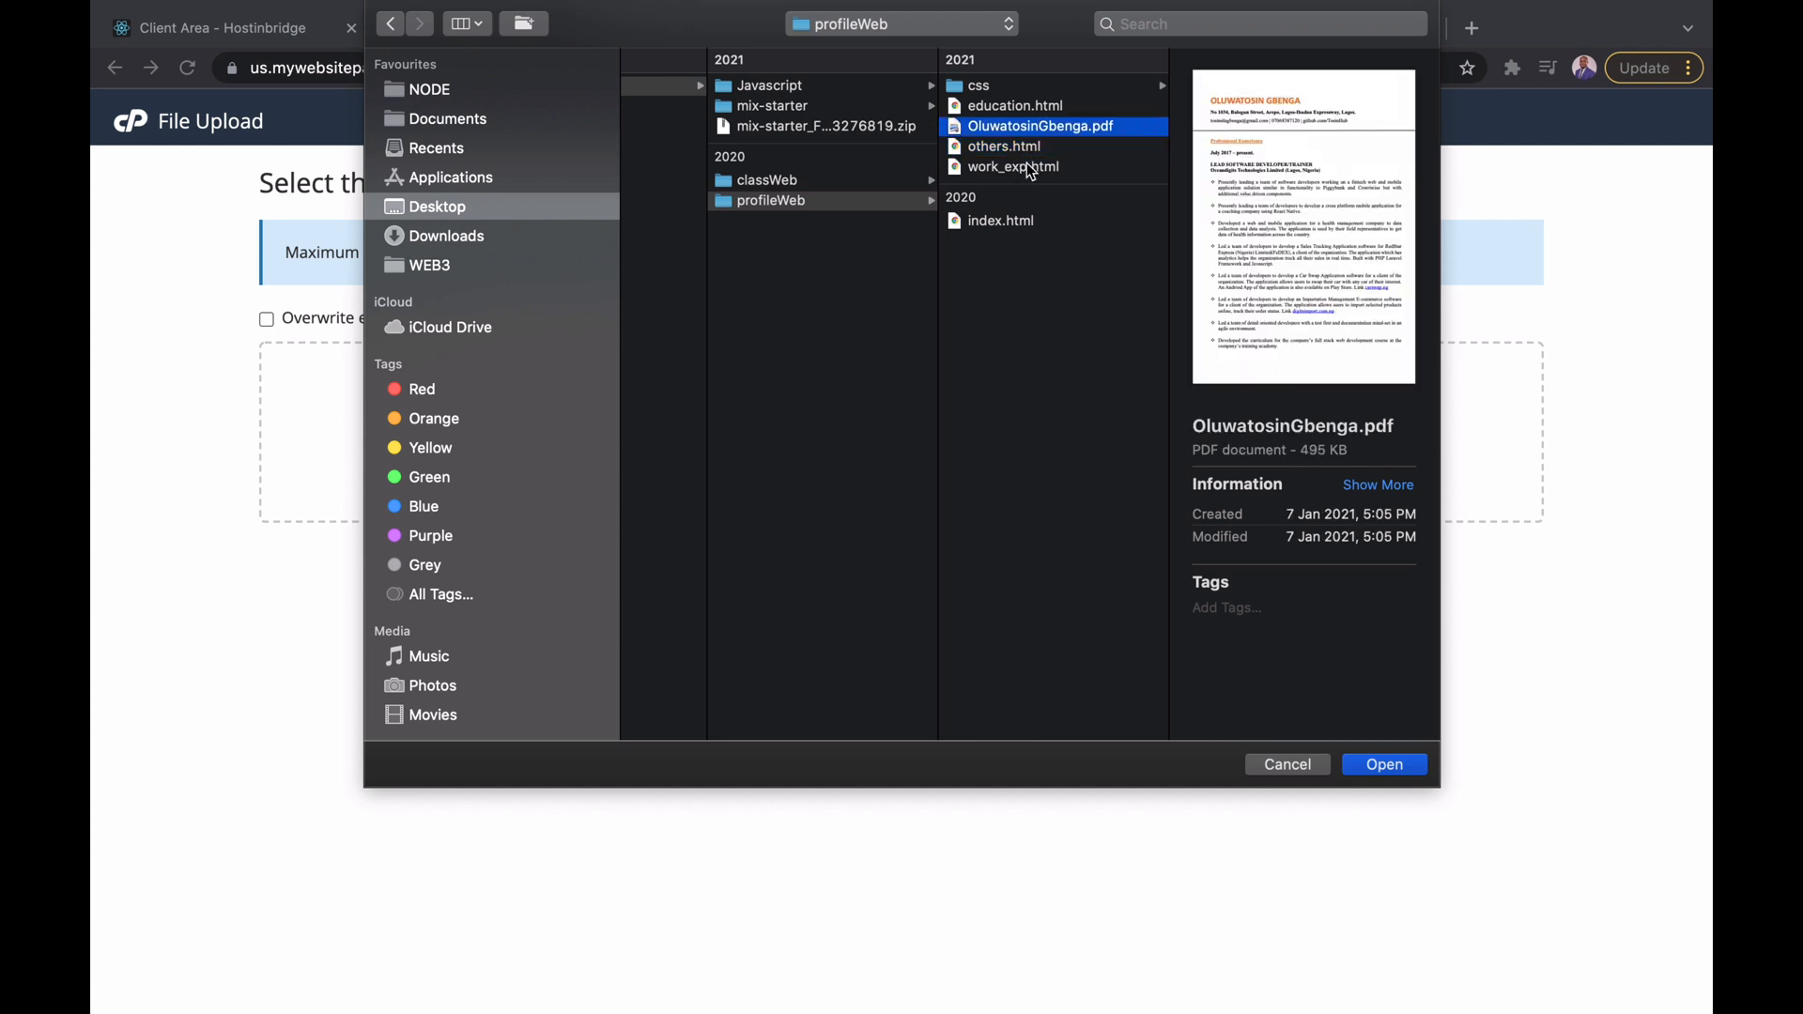
click(1050, 250)
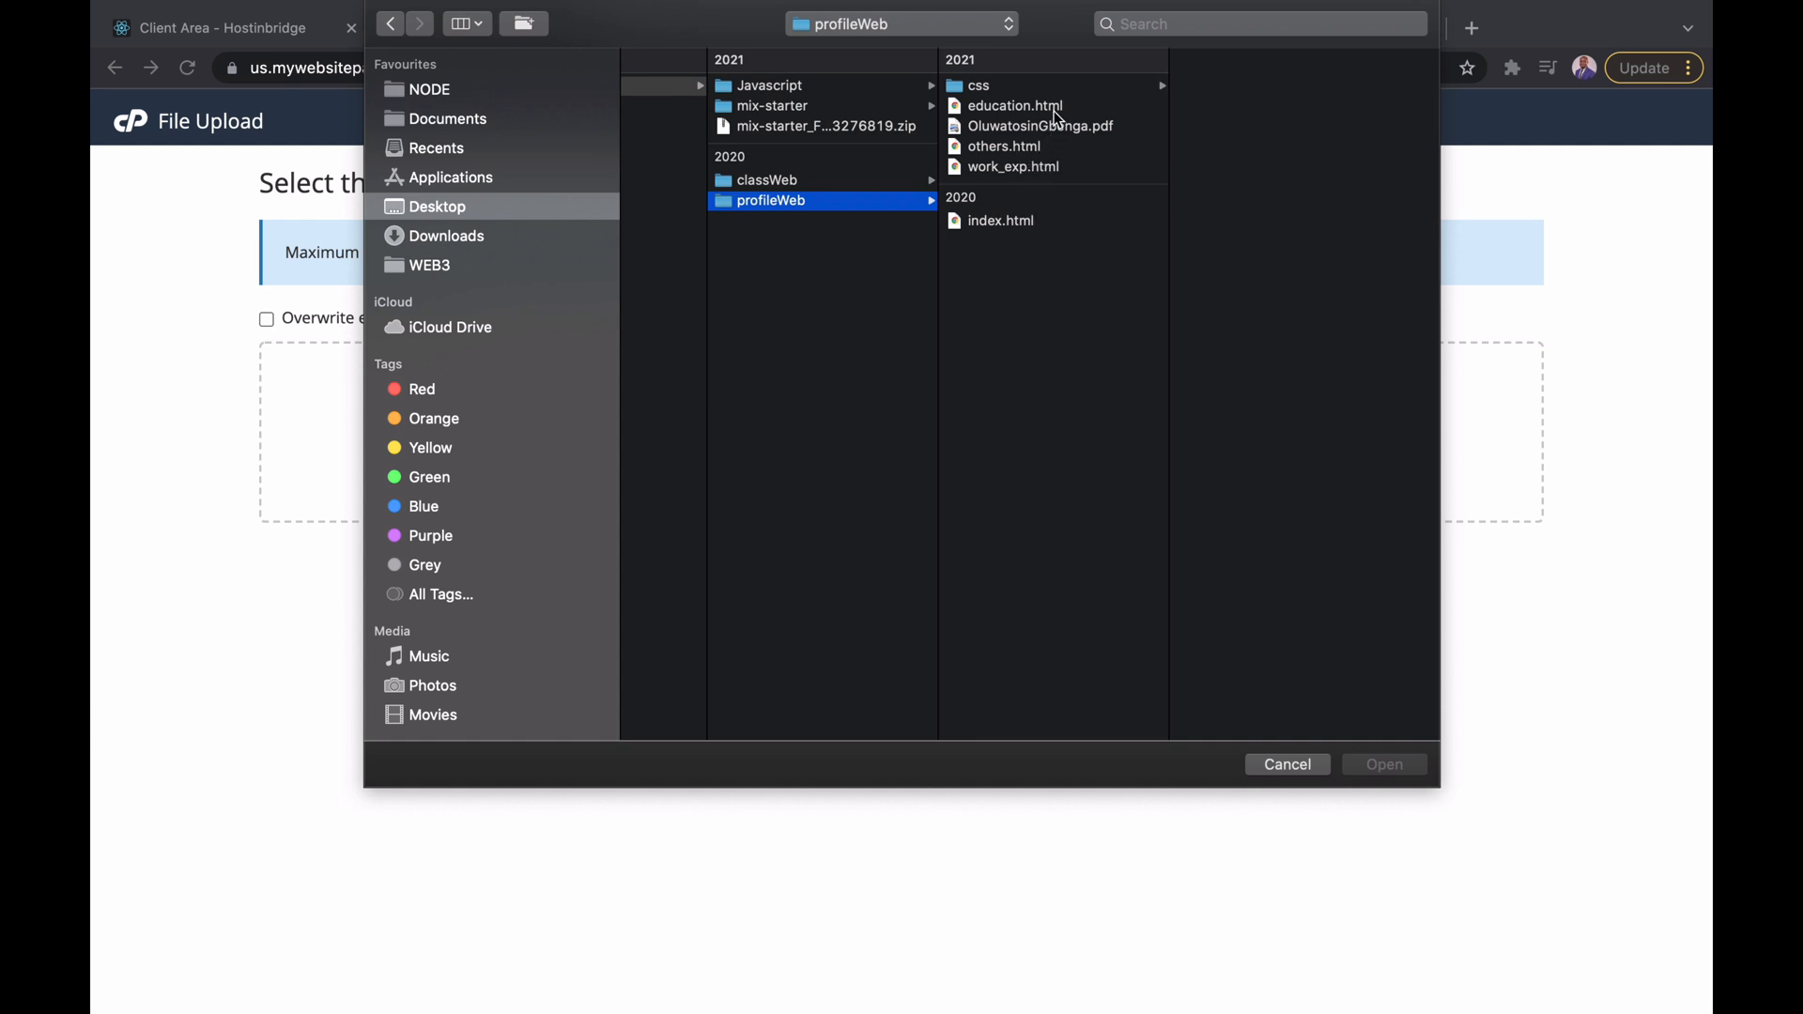
- Upload index.html from the profileWeb folder to public_html
click(1006, 222)
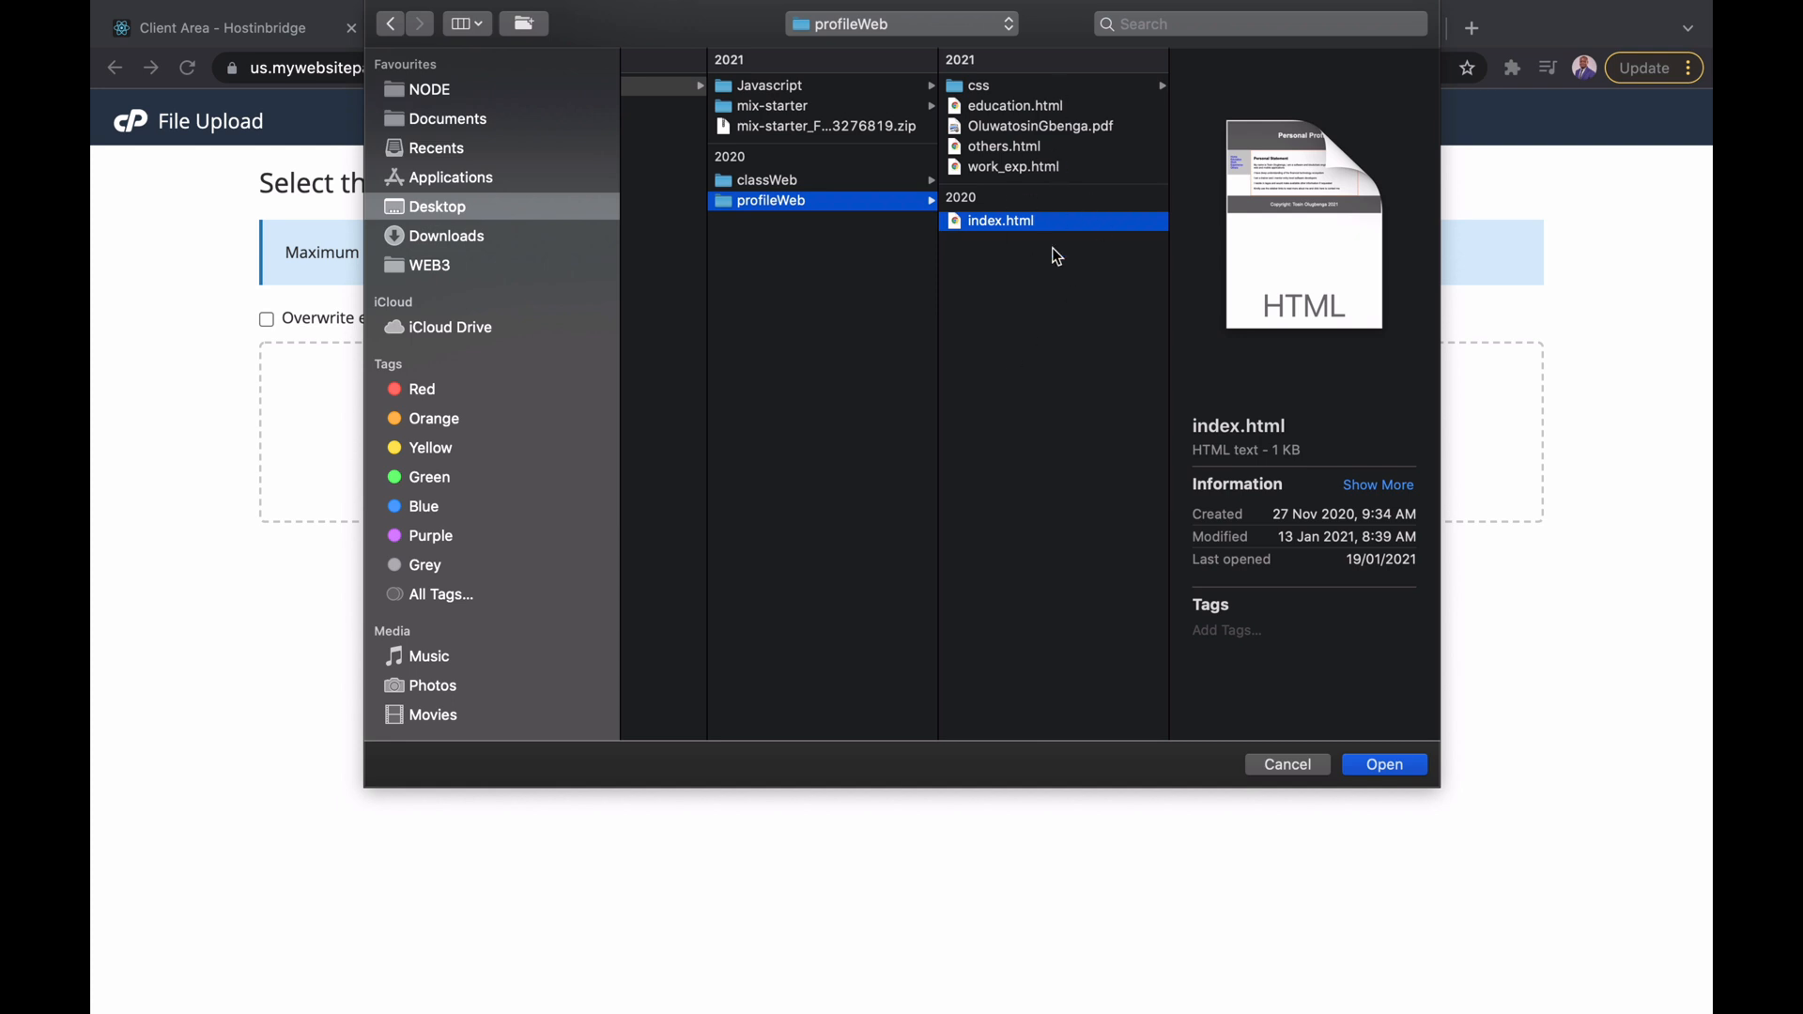
click(1047, 183)
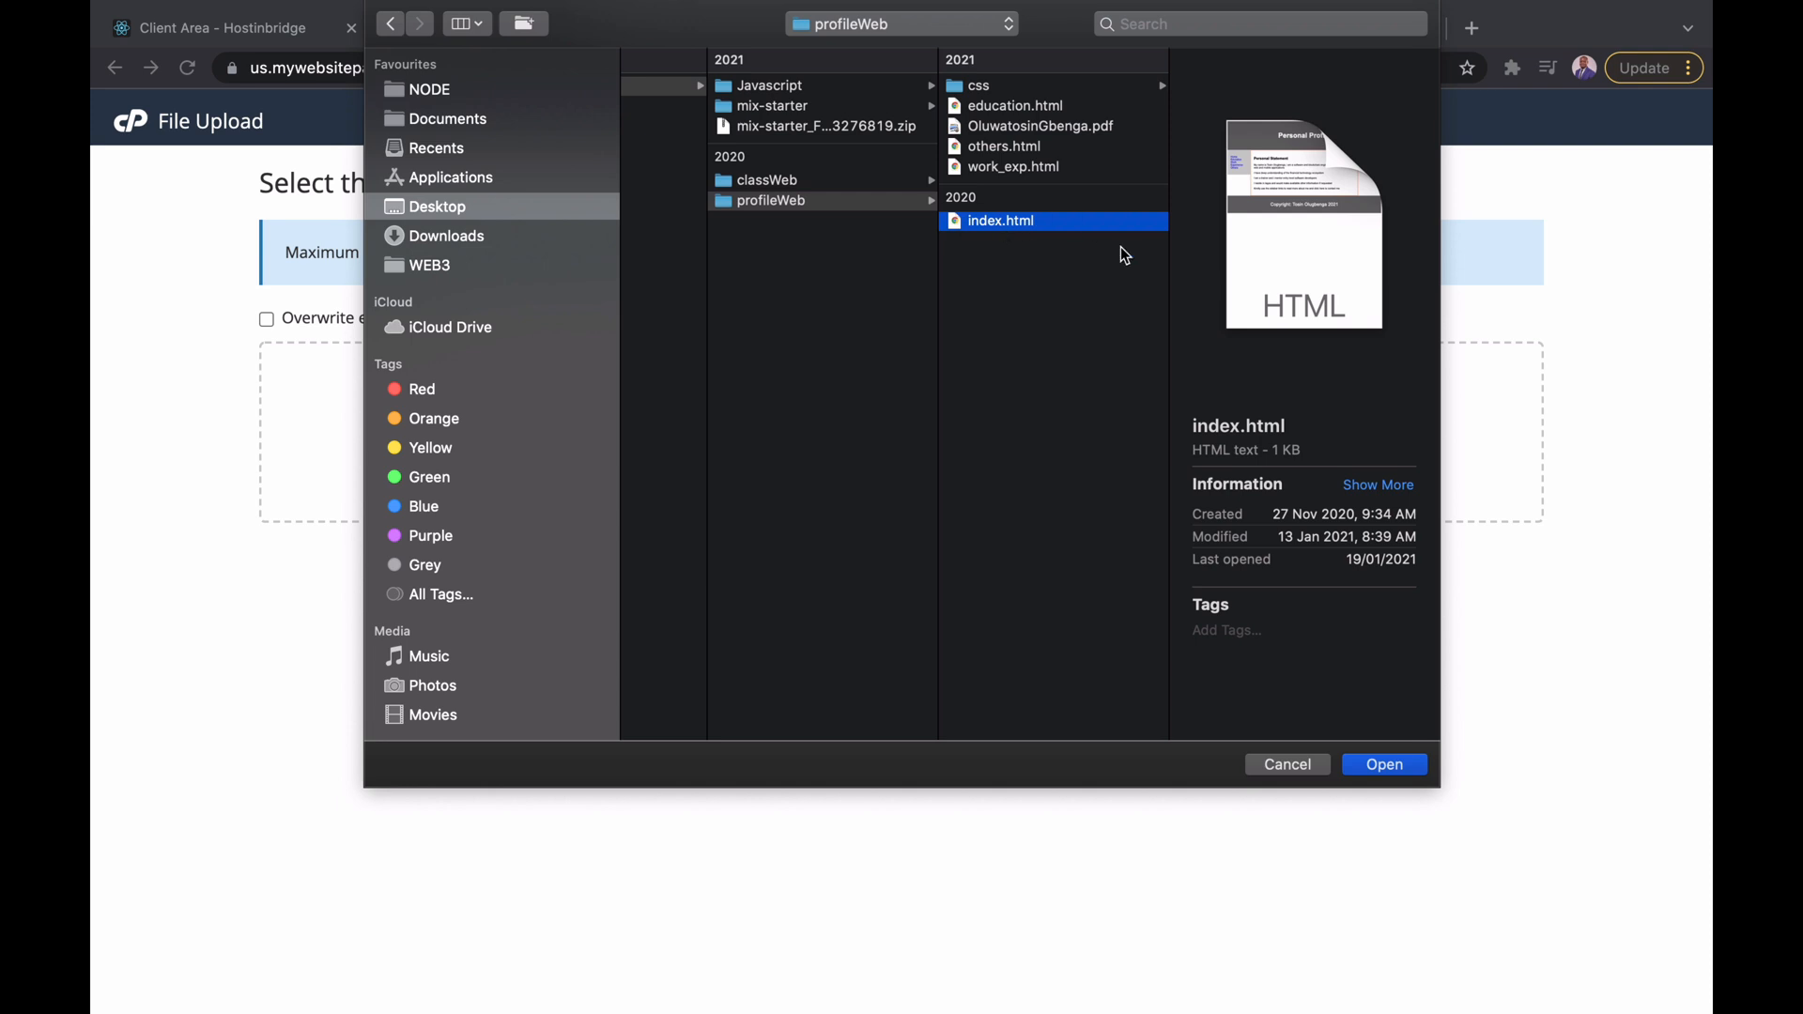
click(1379, 768)
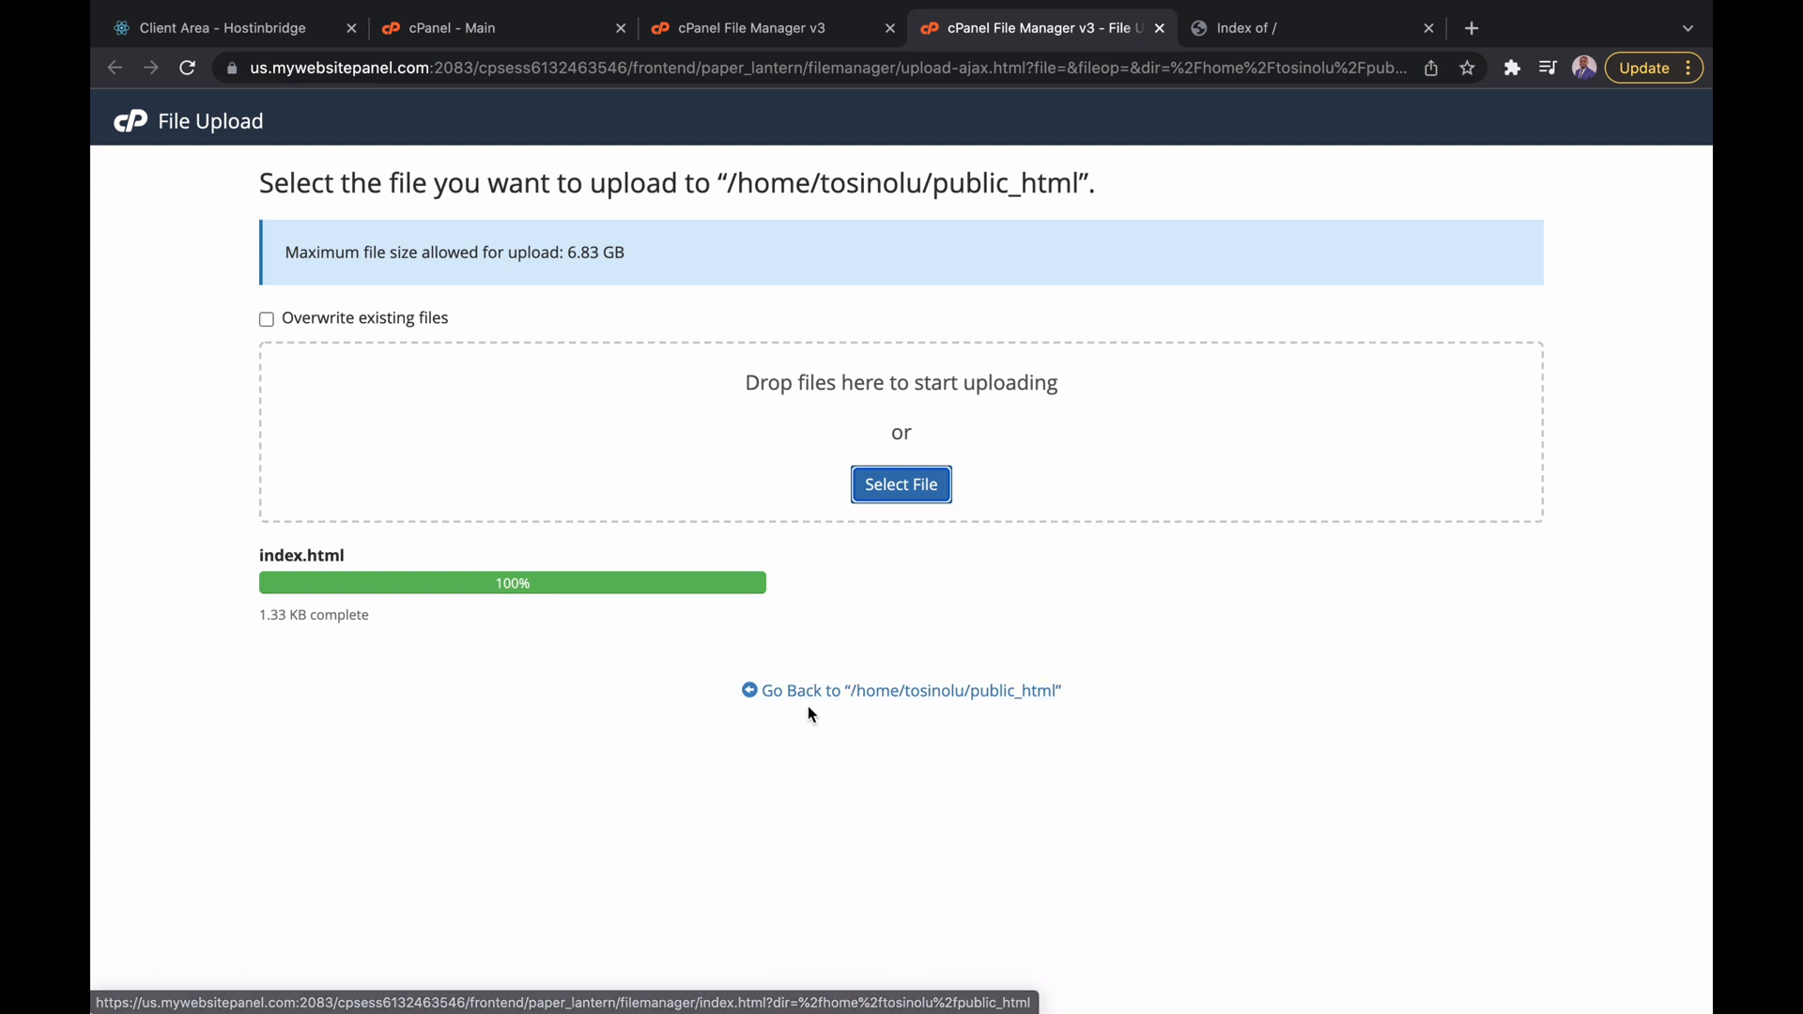
- Go back to the public_html folder and reload the hosted domain to view the uploaded index page
click(879, 699)
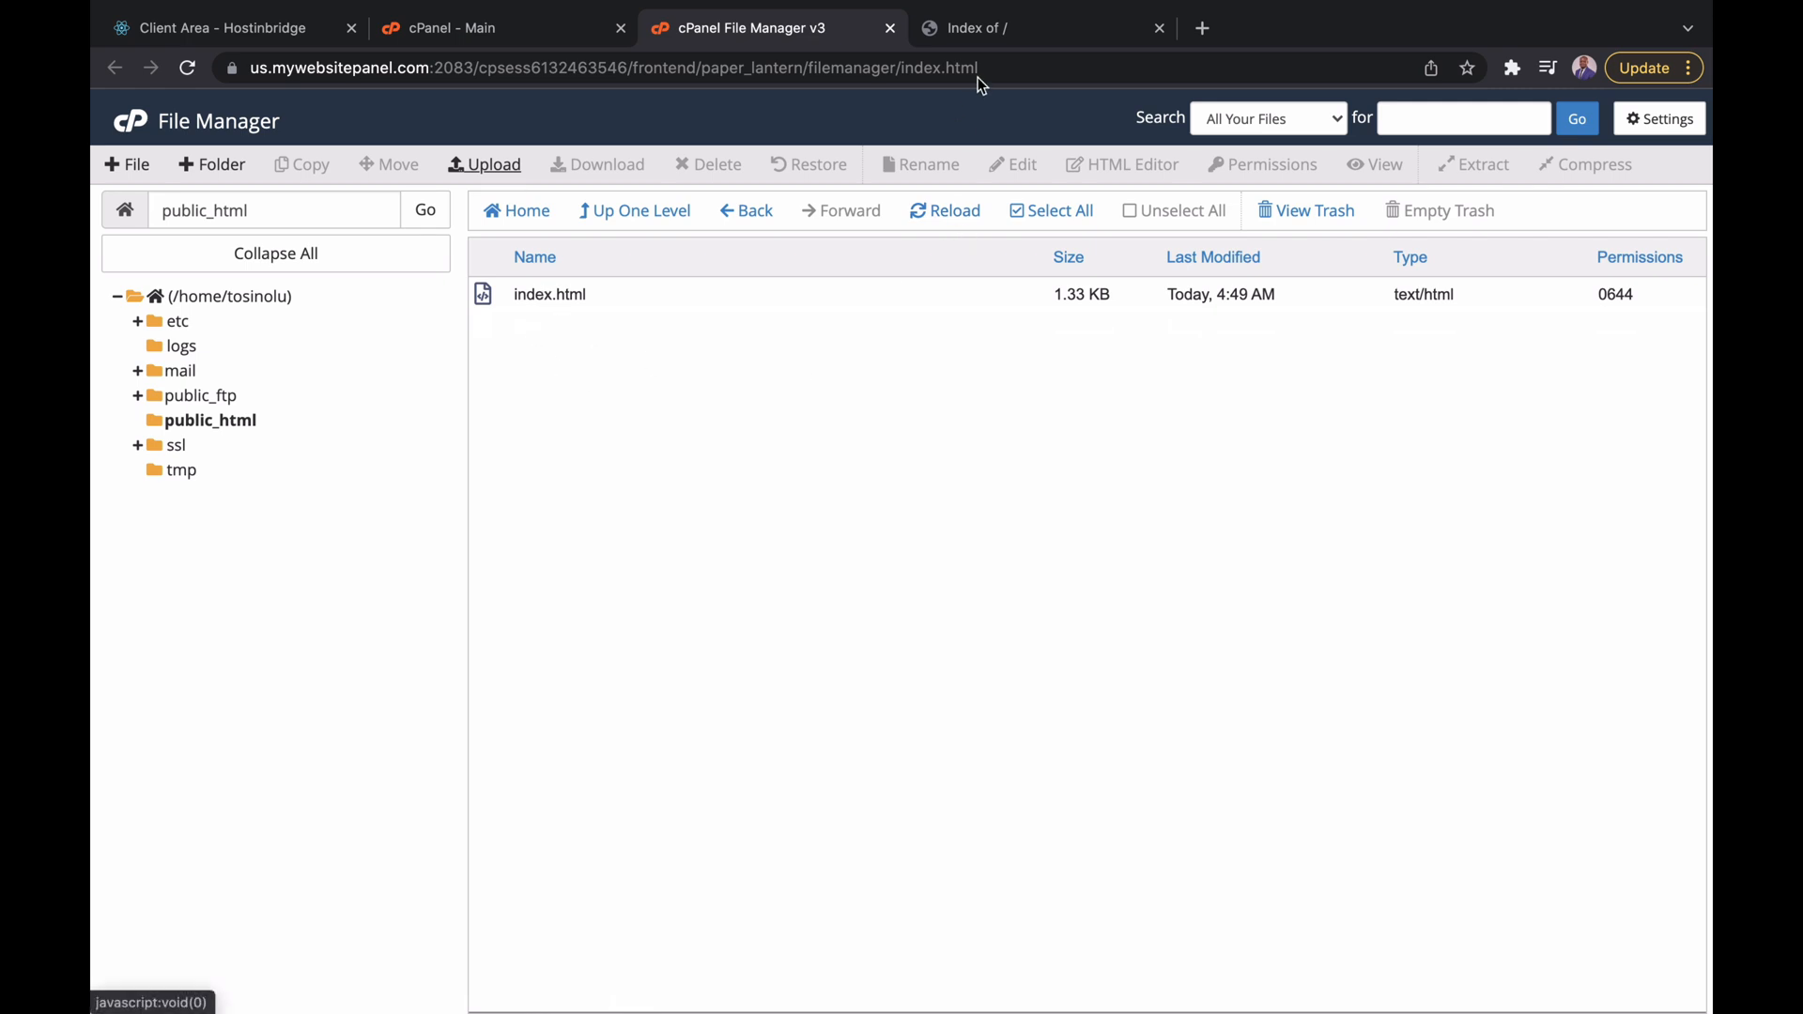
click(1000, 37)
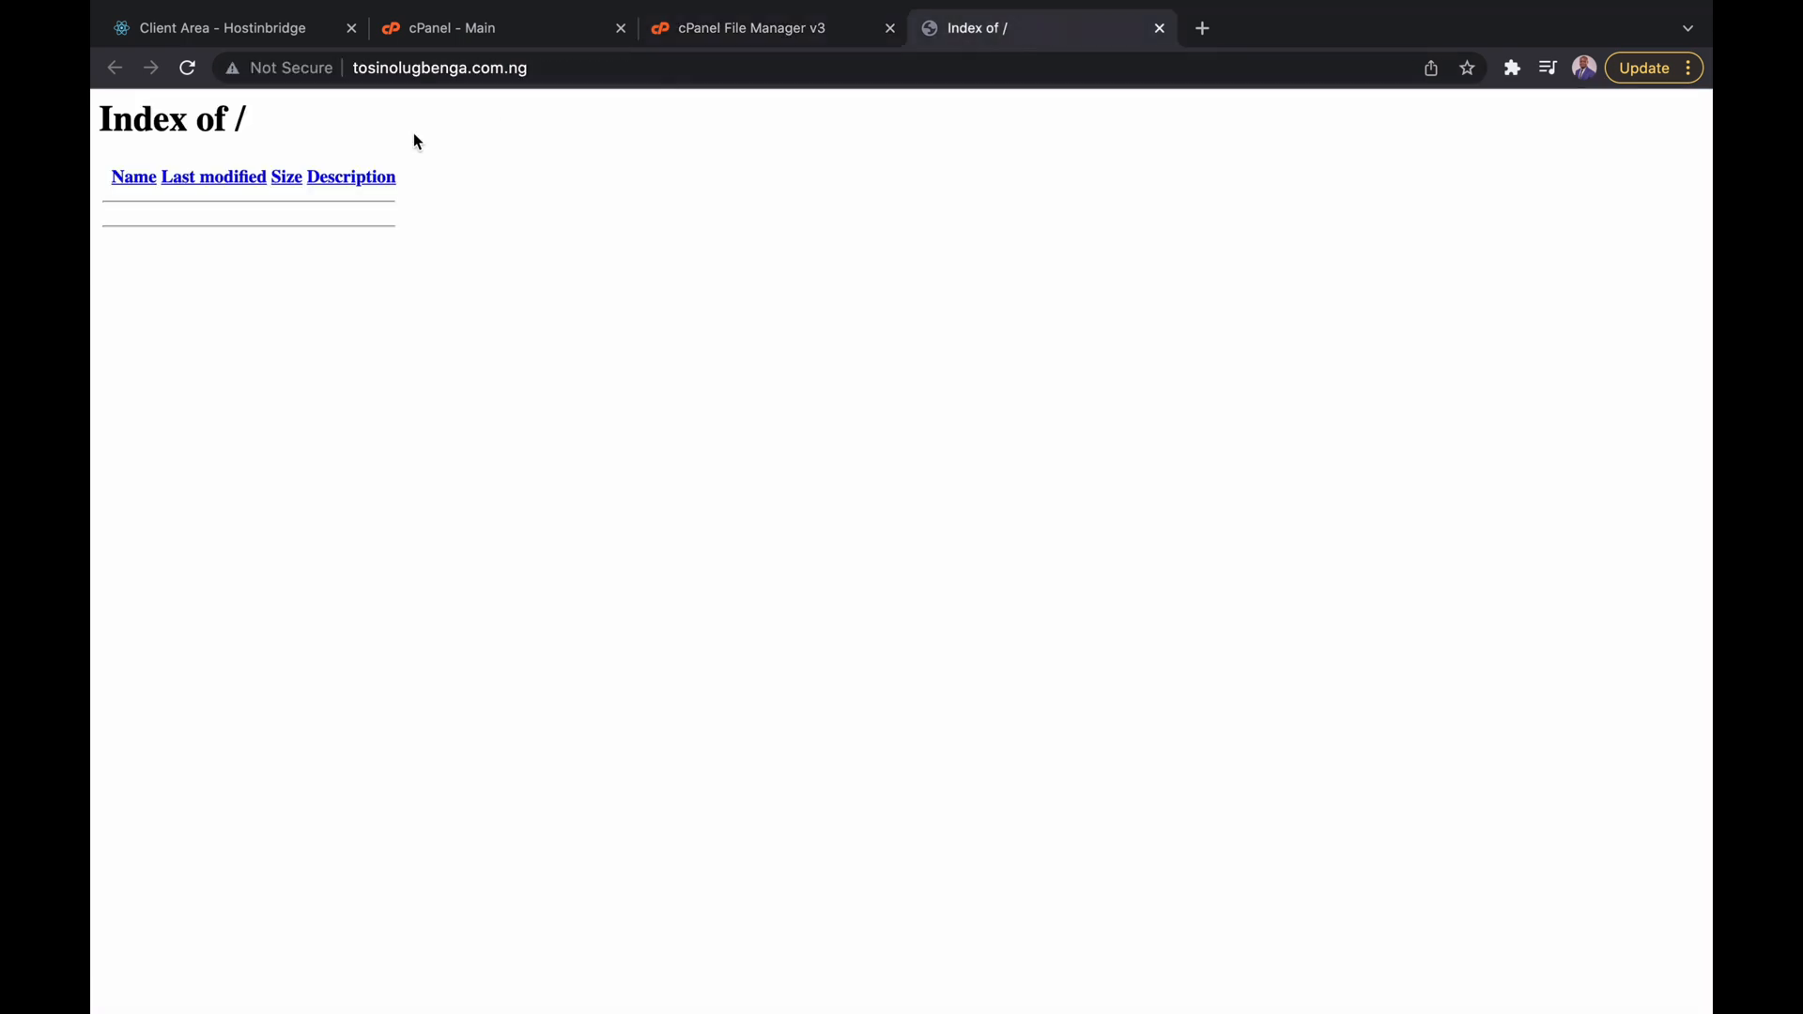
click(187, 71)
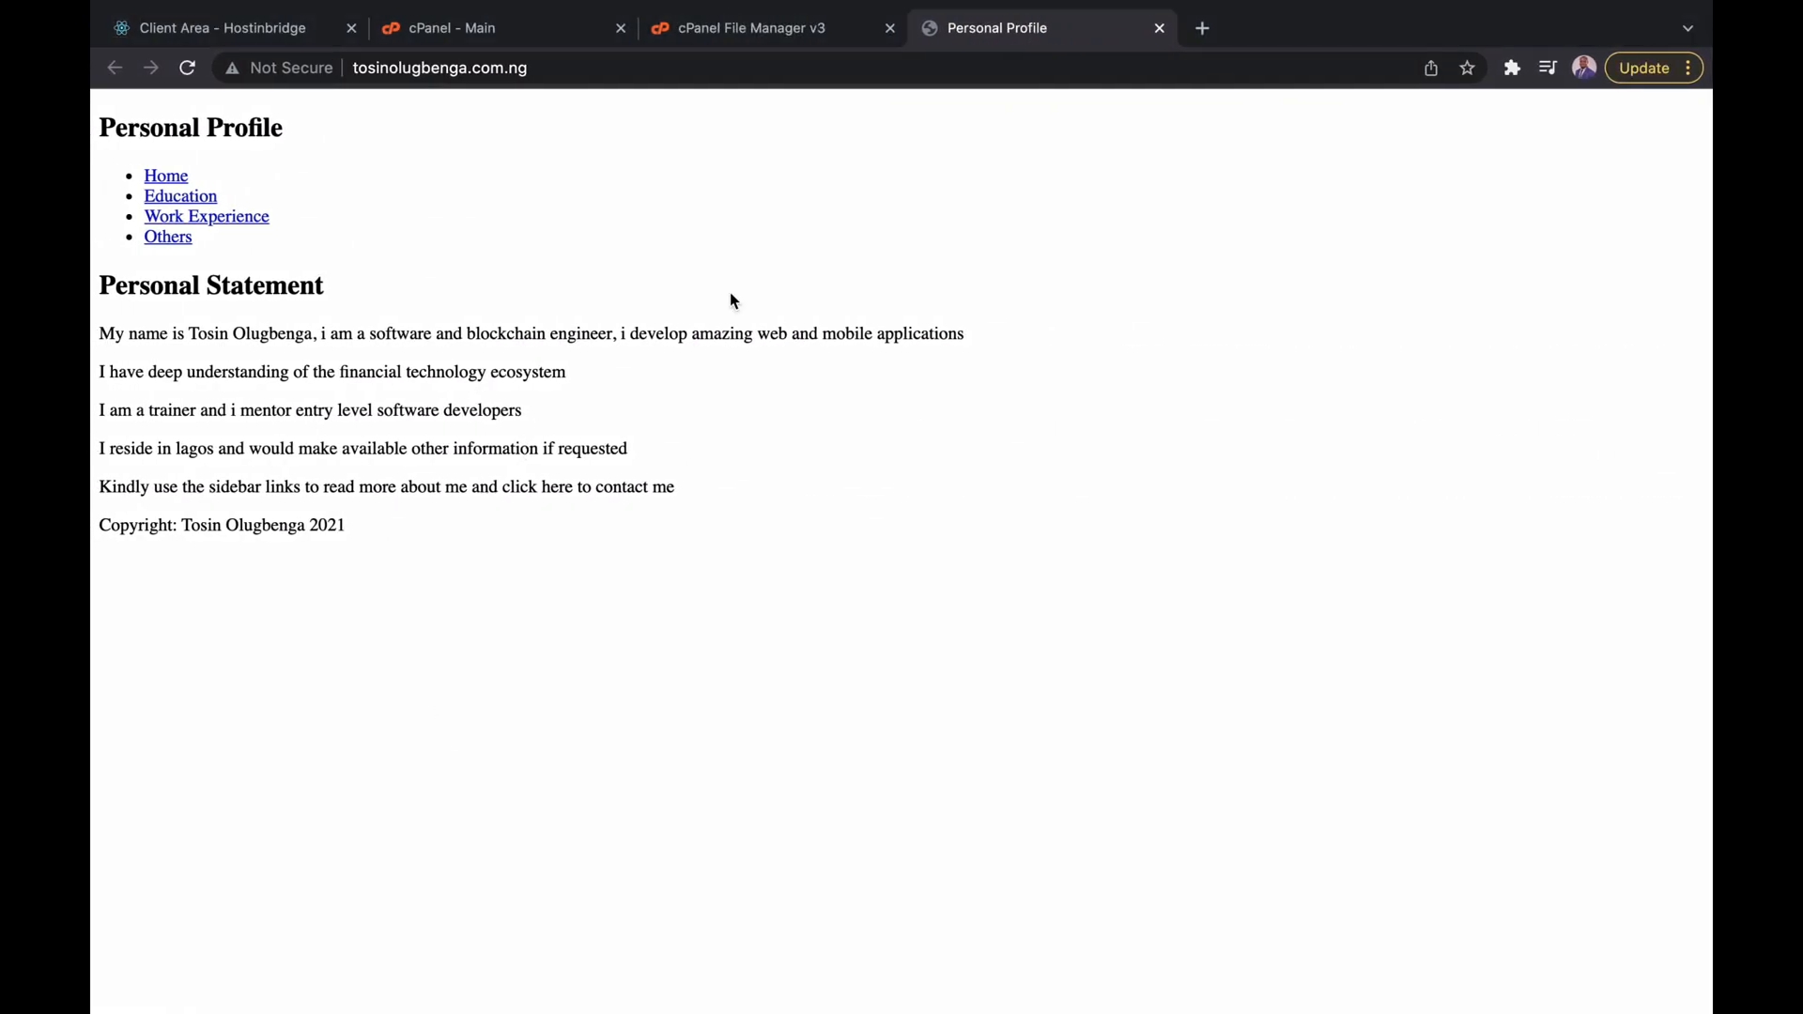
- Open a new browser tab and switch to Visual Studio Code
click(1202, 28)
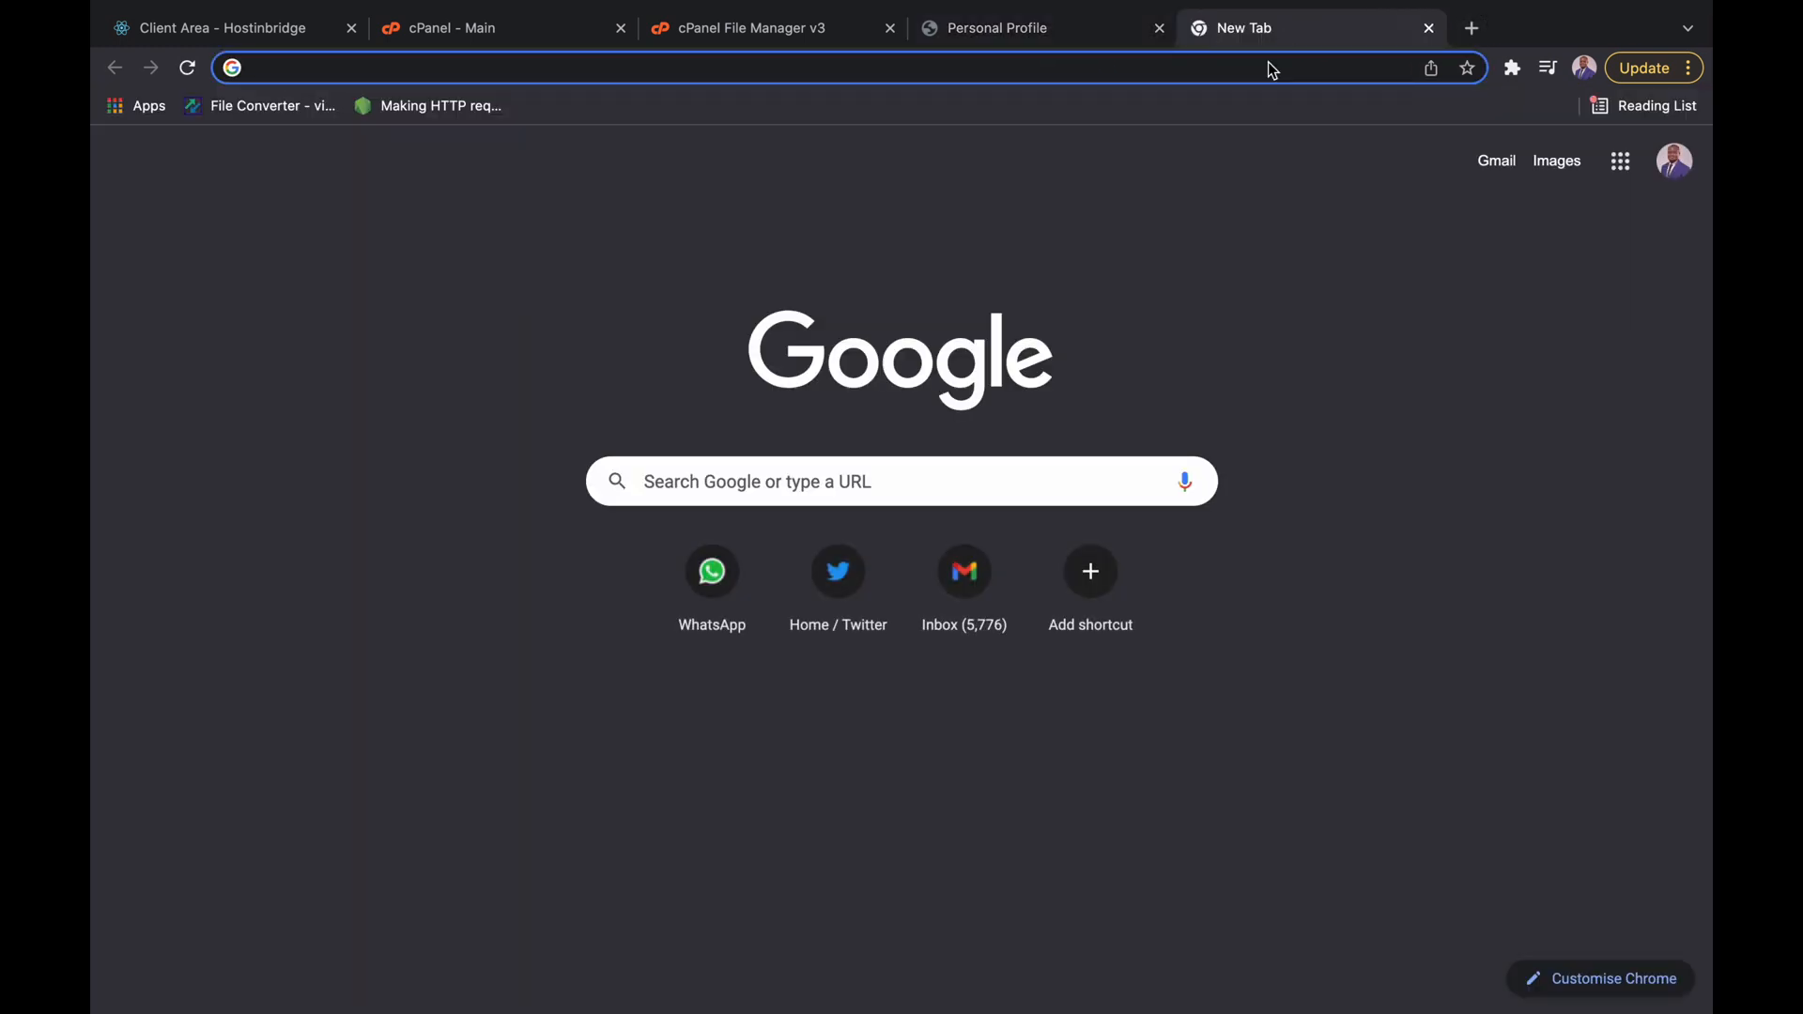
mouse_move(833, 1003)
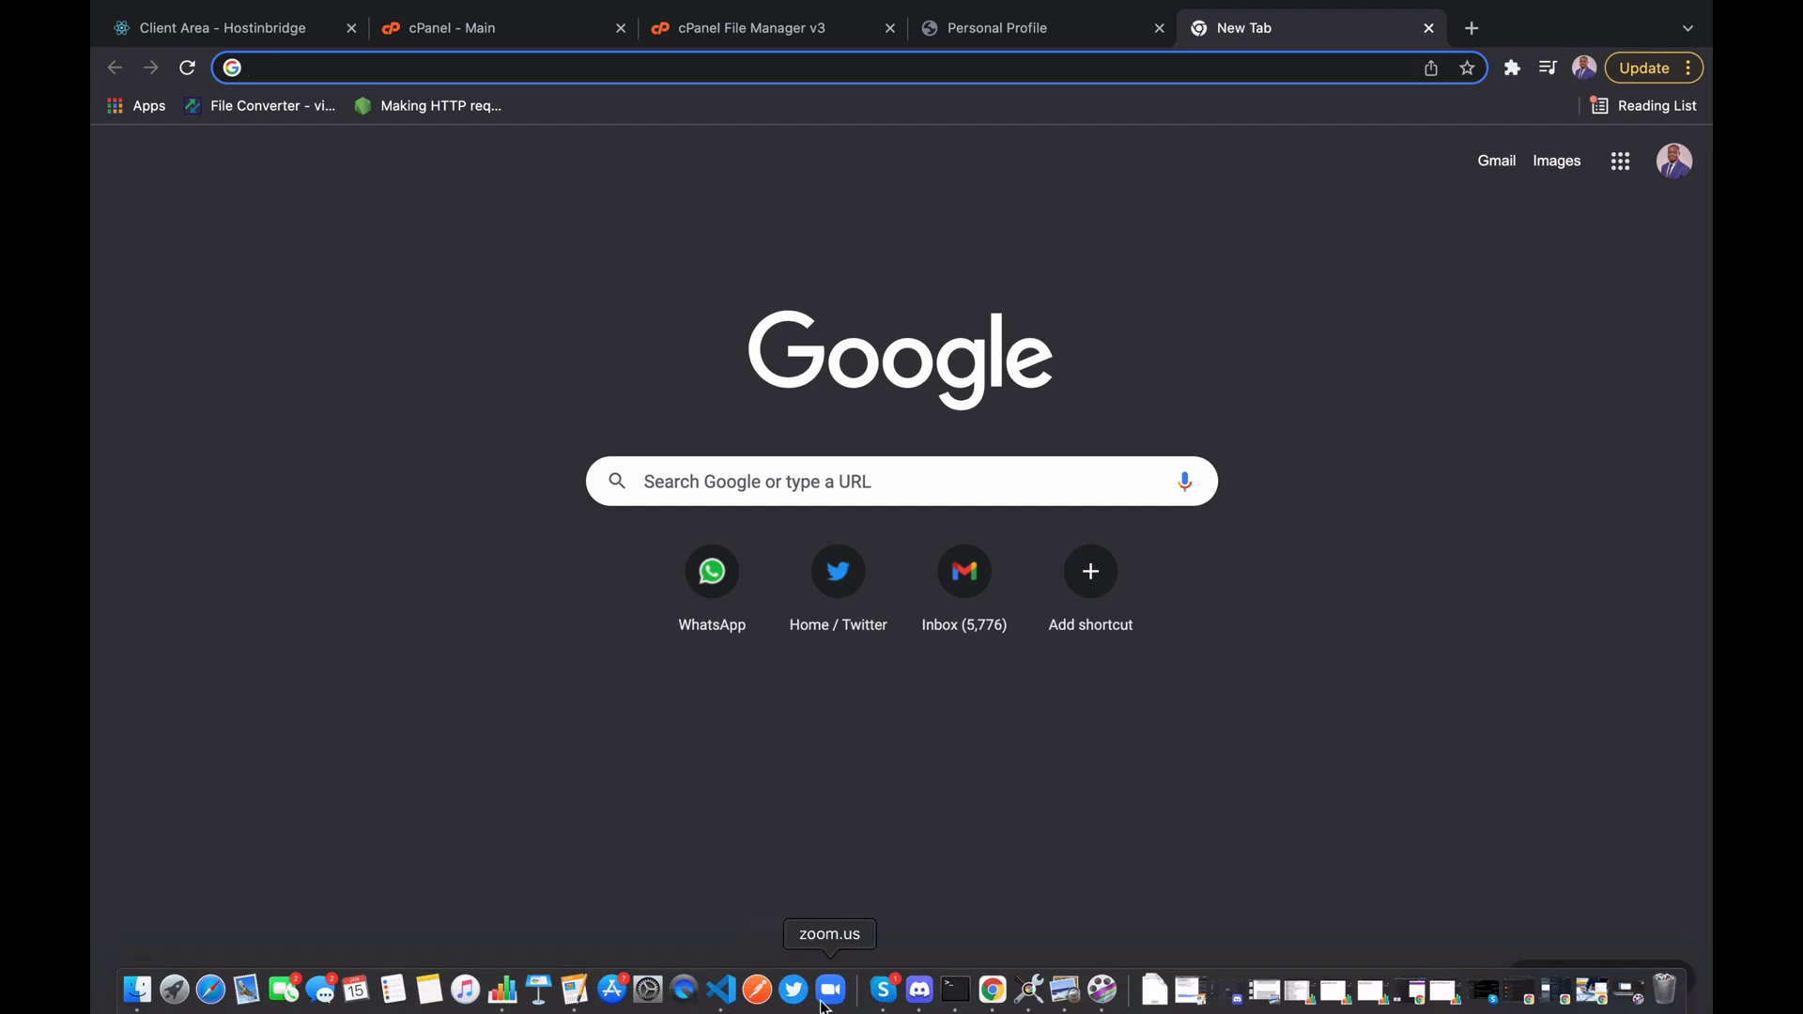
click(721, 991)
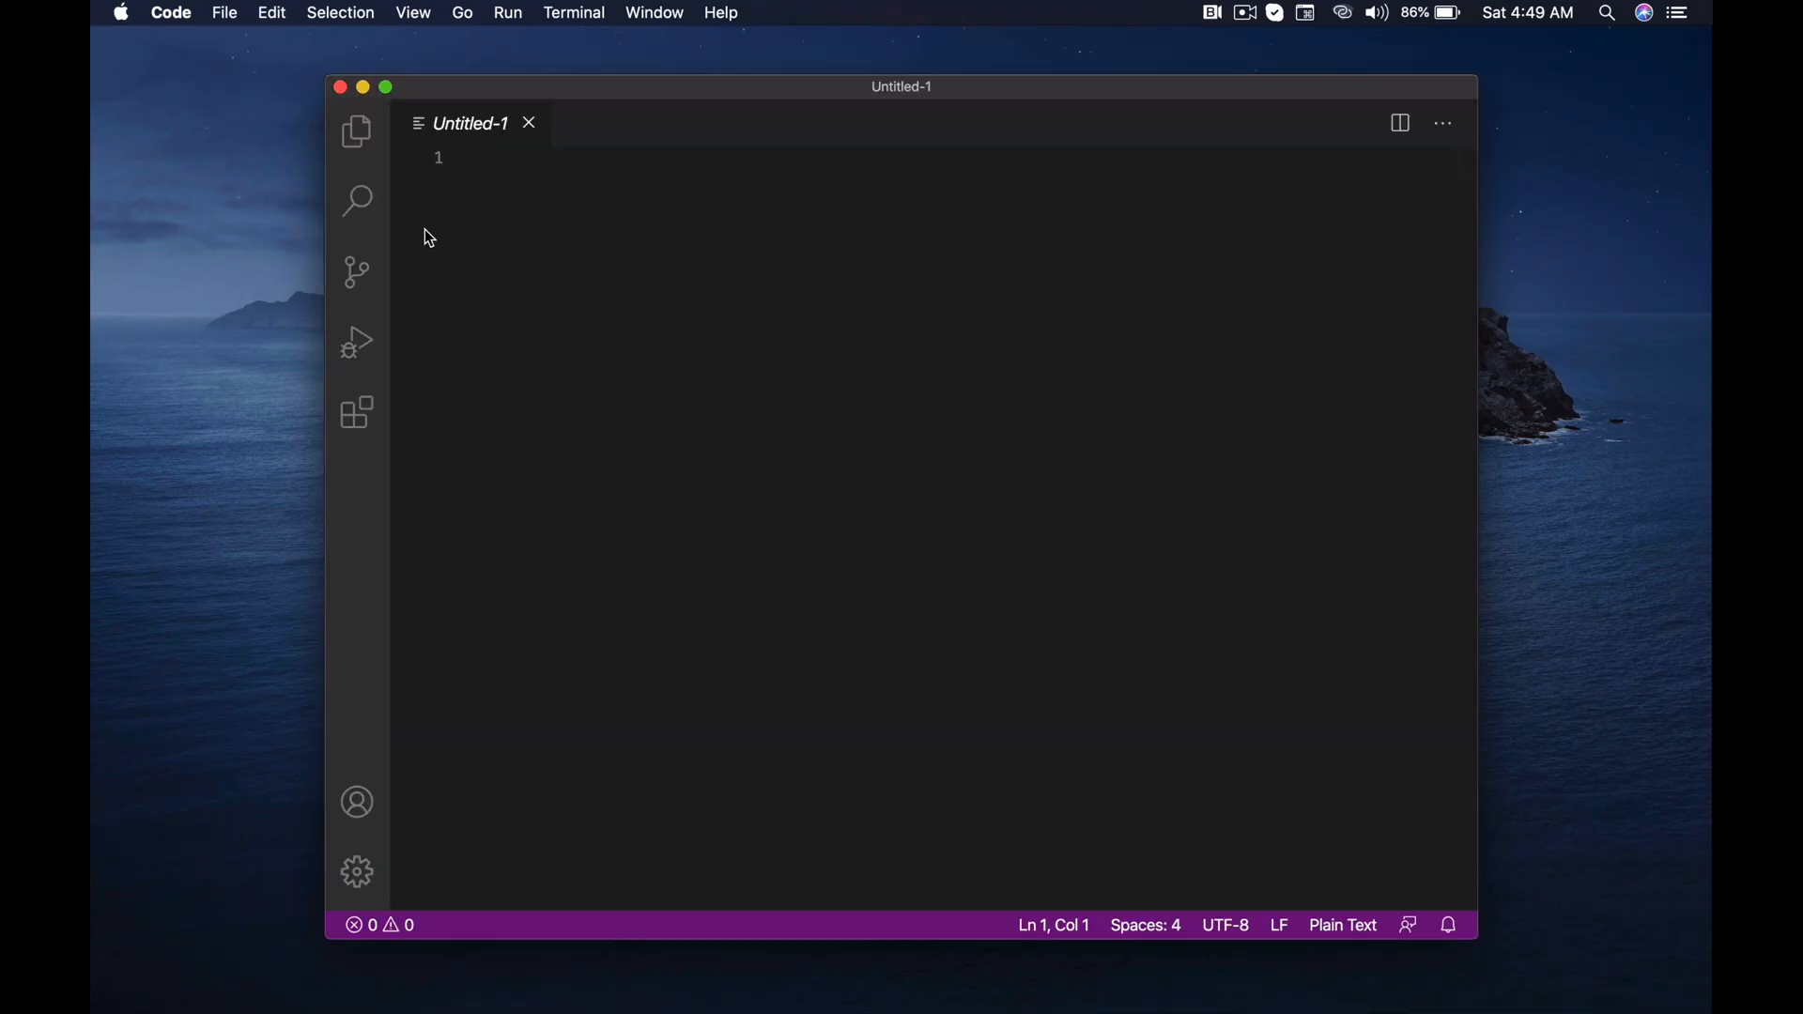
- Open the profileWeb folder from Desktop, WEB CLASSES, HTML as the workspace and start Live Server for it
click(367, 134)
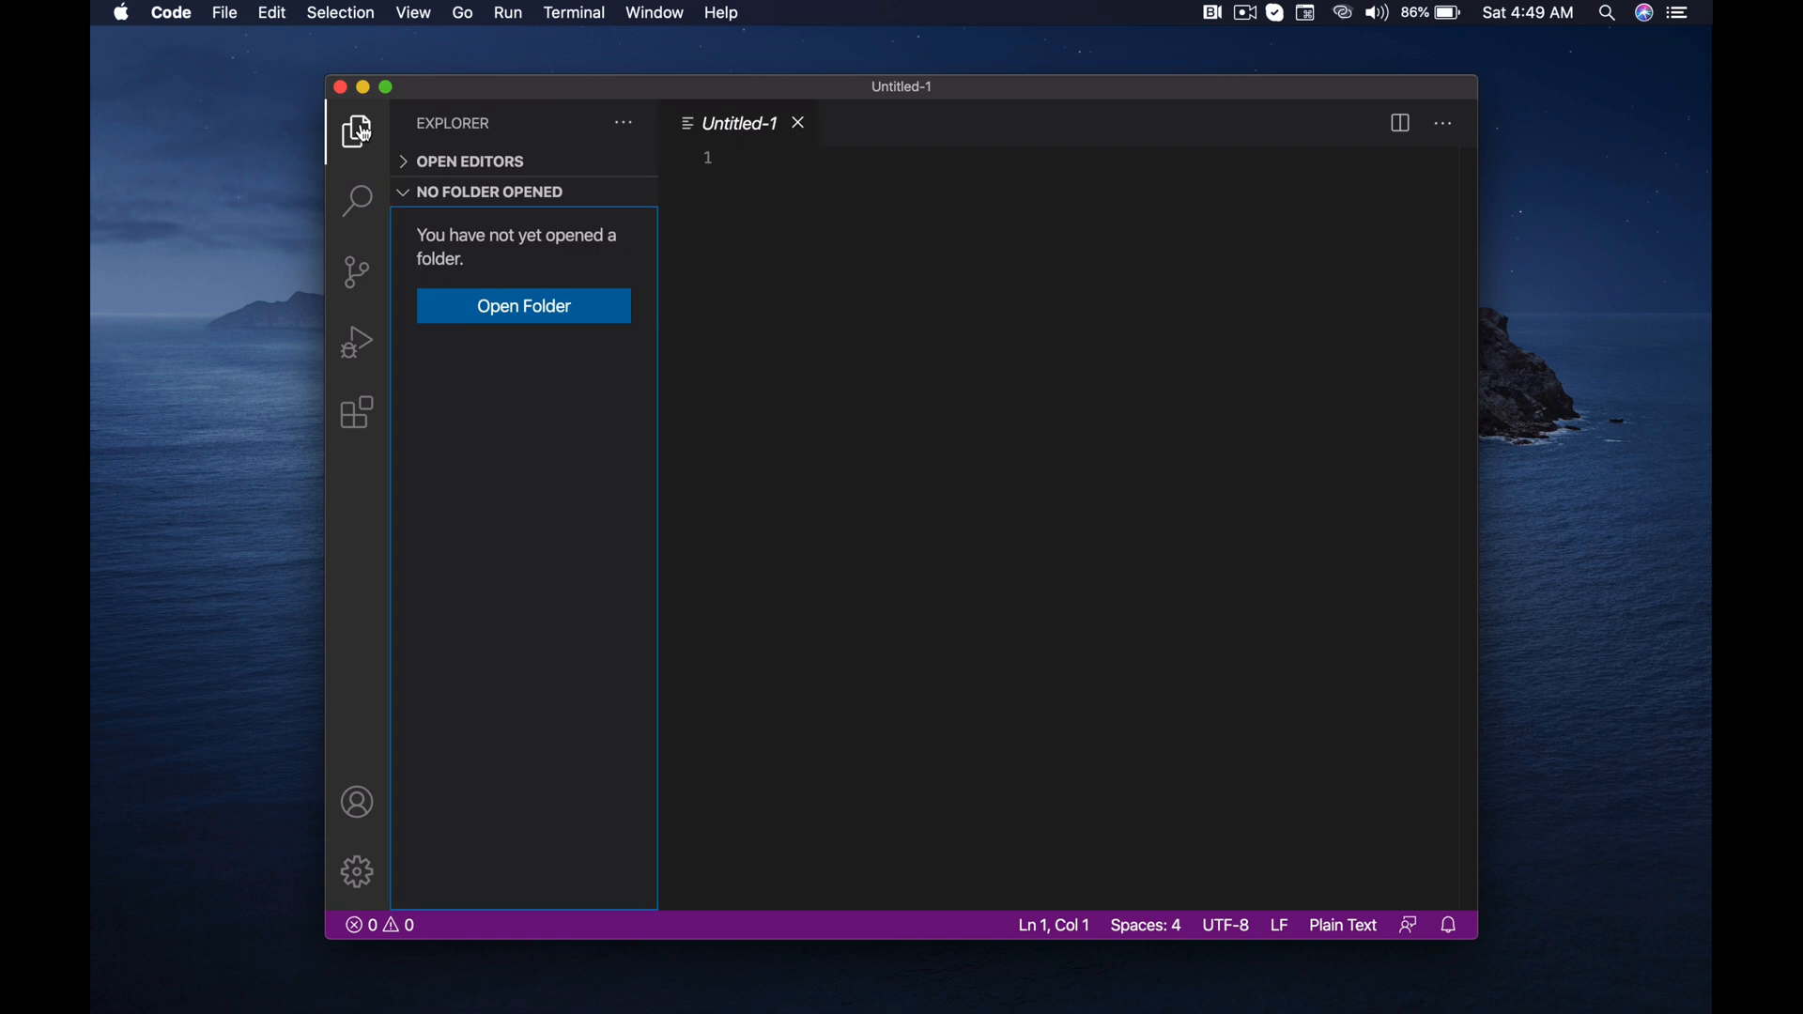
click(528, 309)
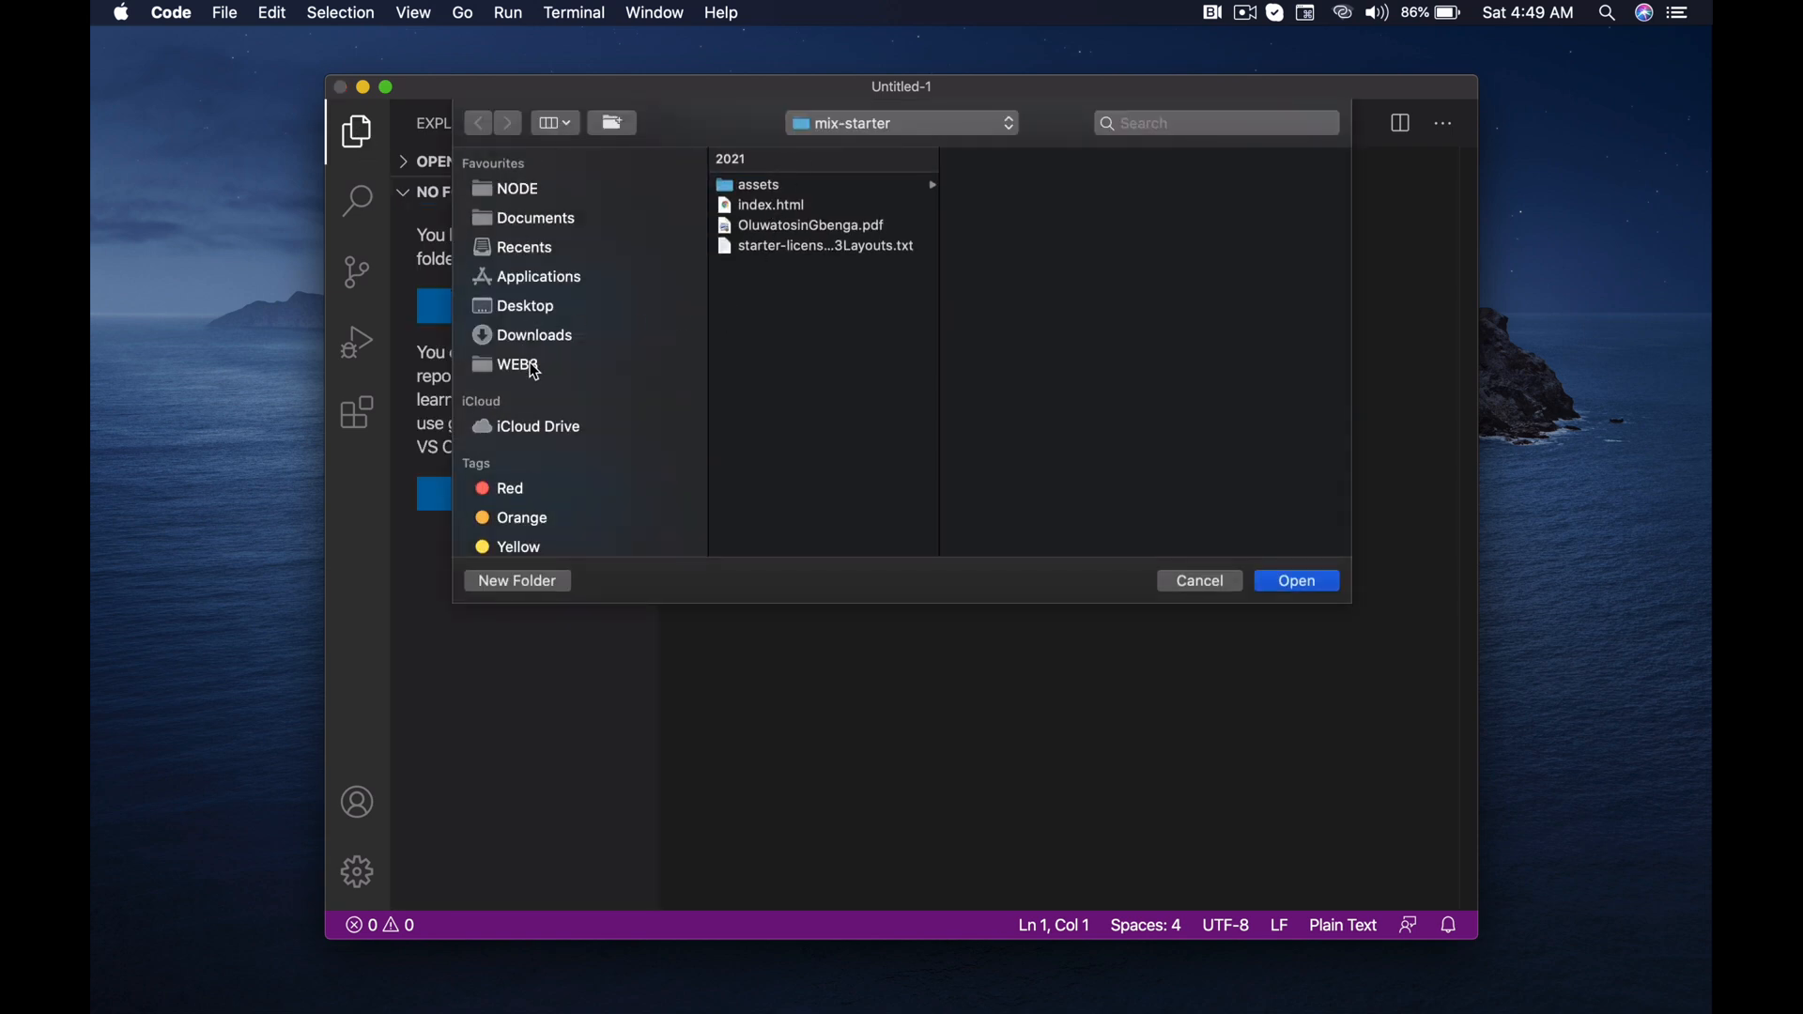
click(532, 306)
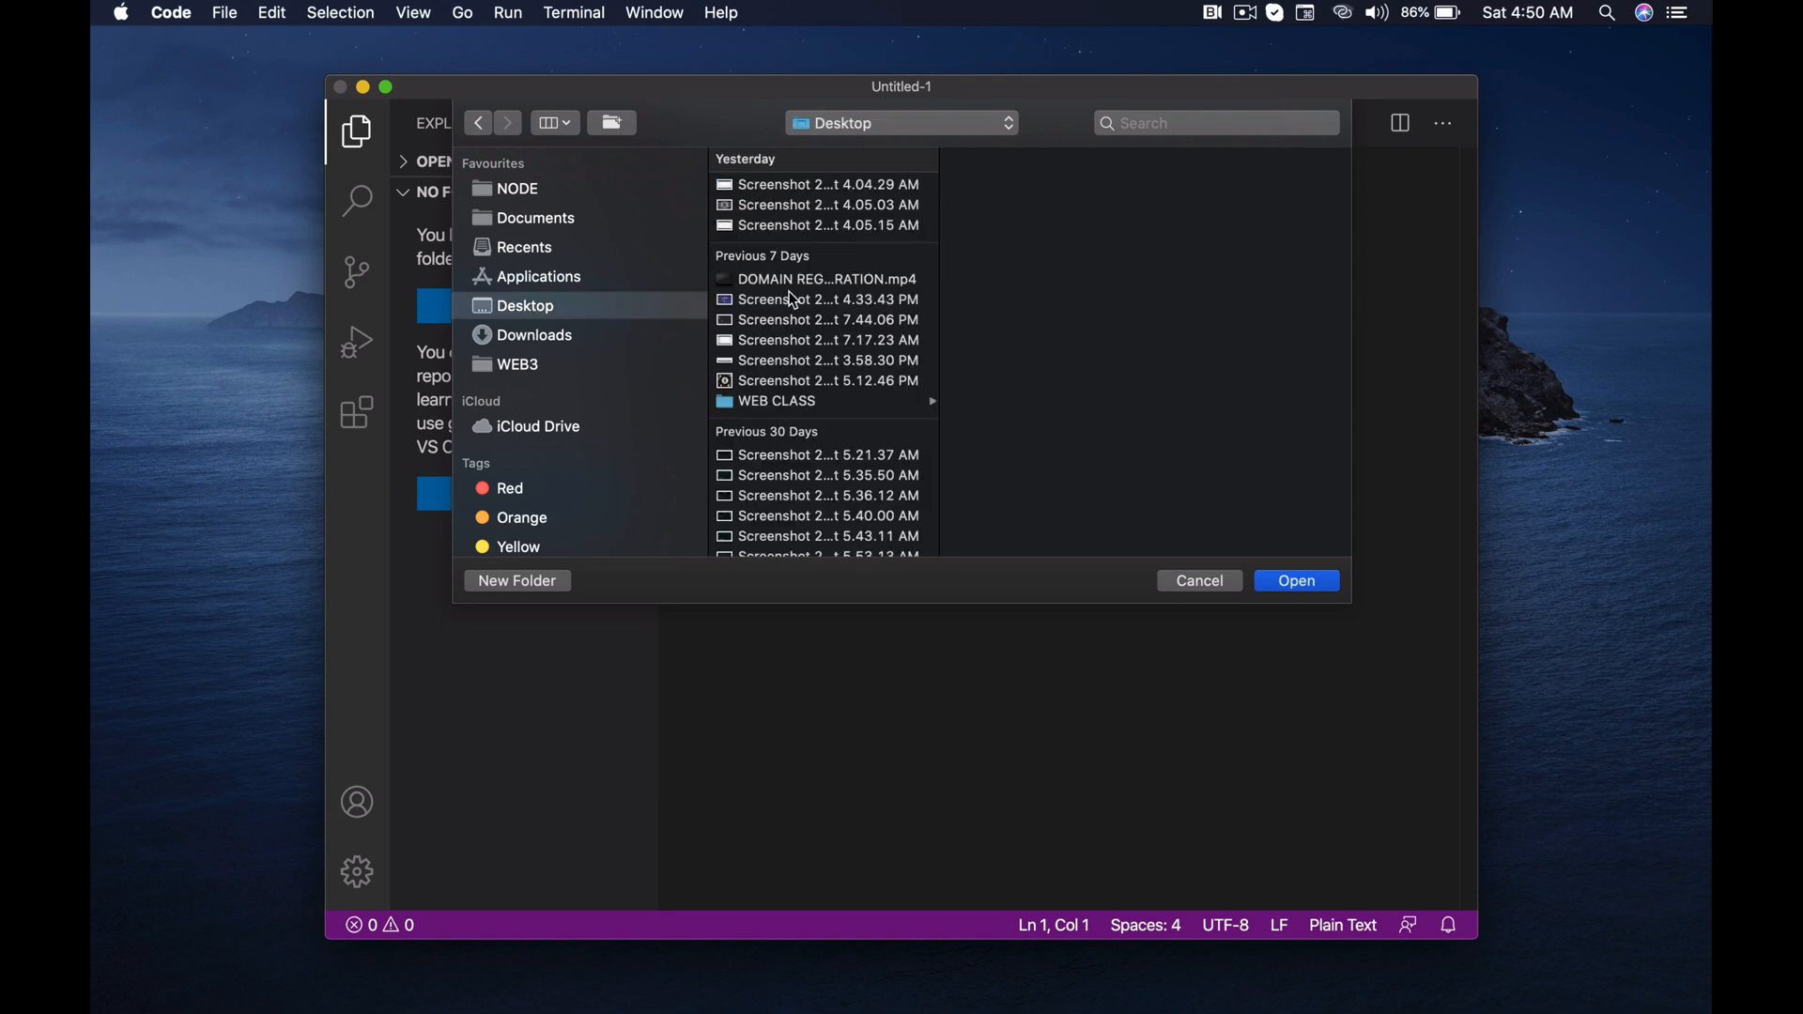
scroll(812, 385, down, 5)
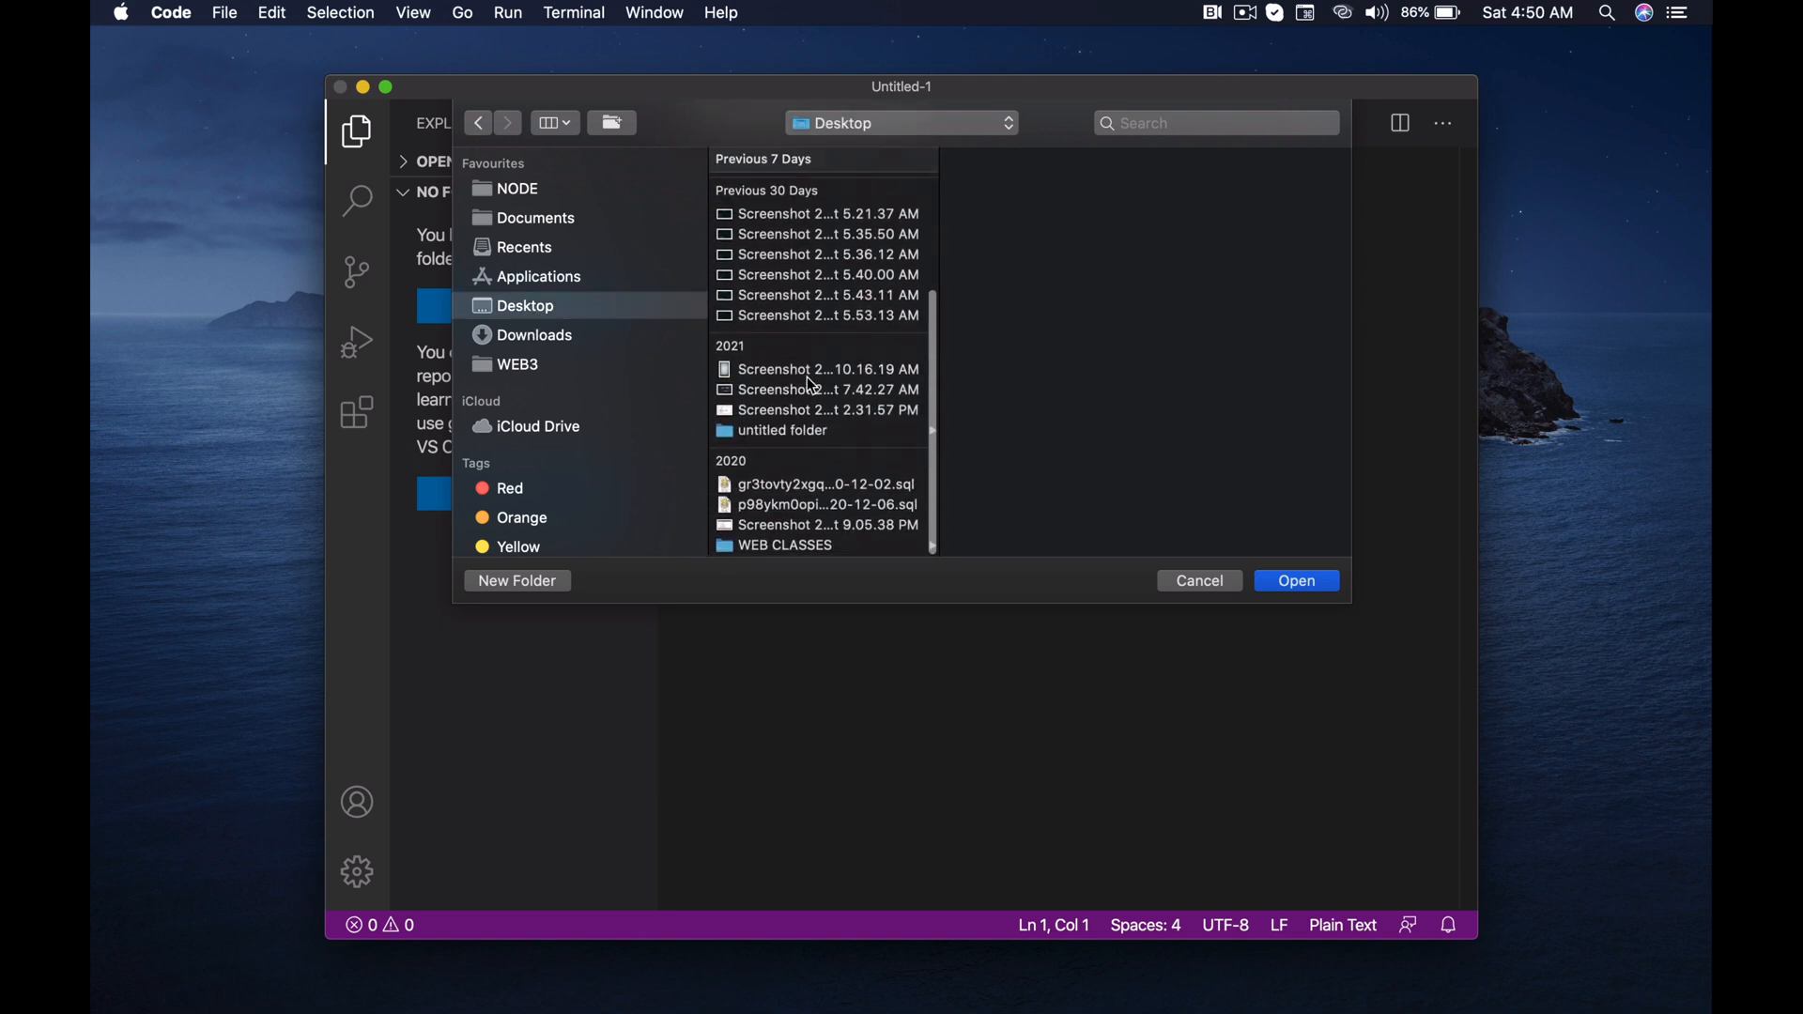
click(813, 549)
click(1044, 186)
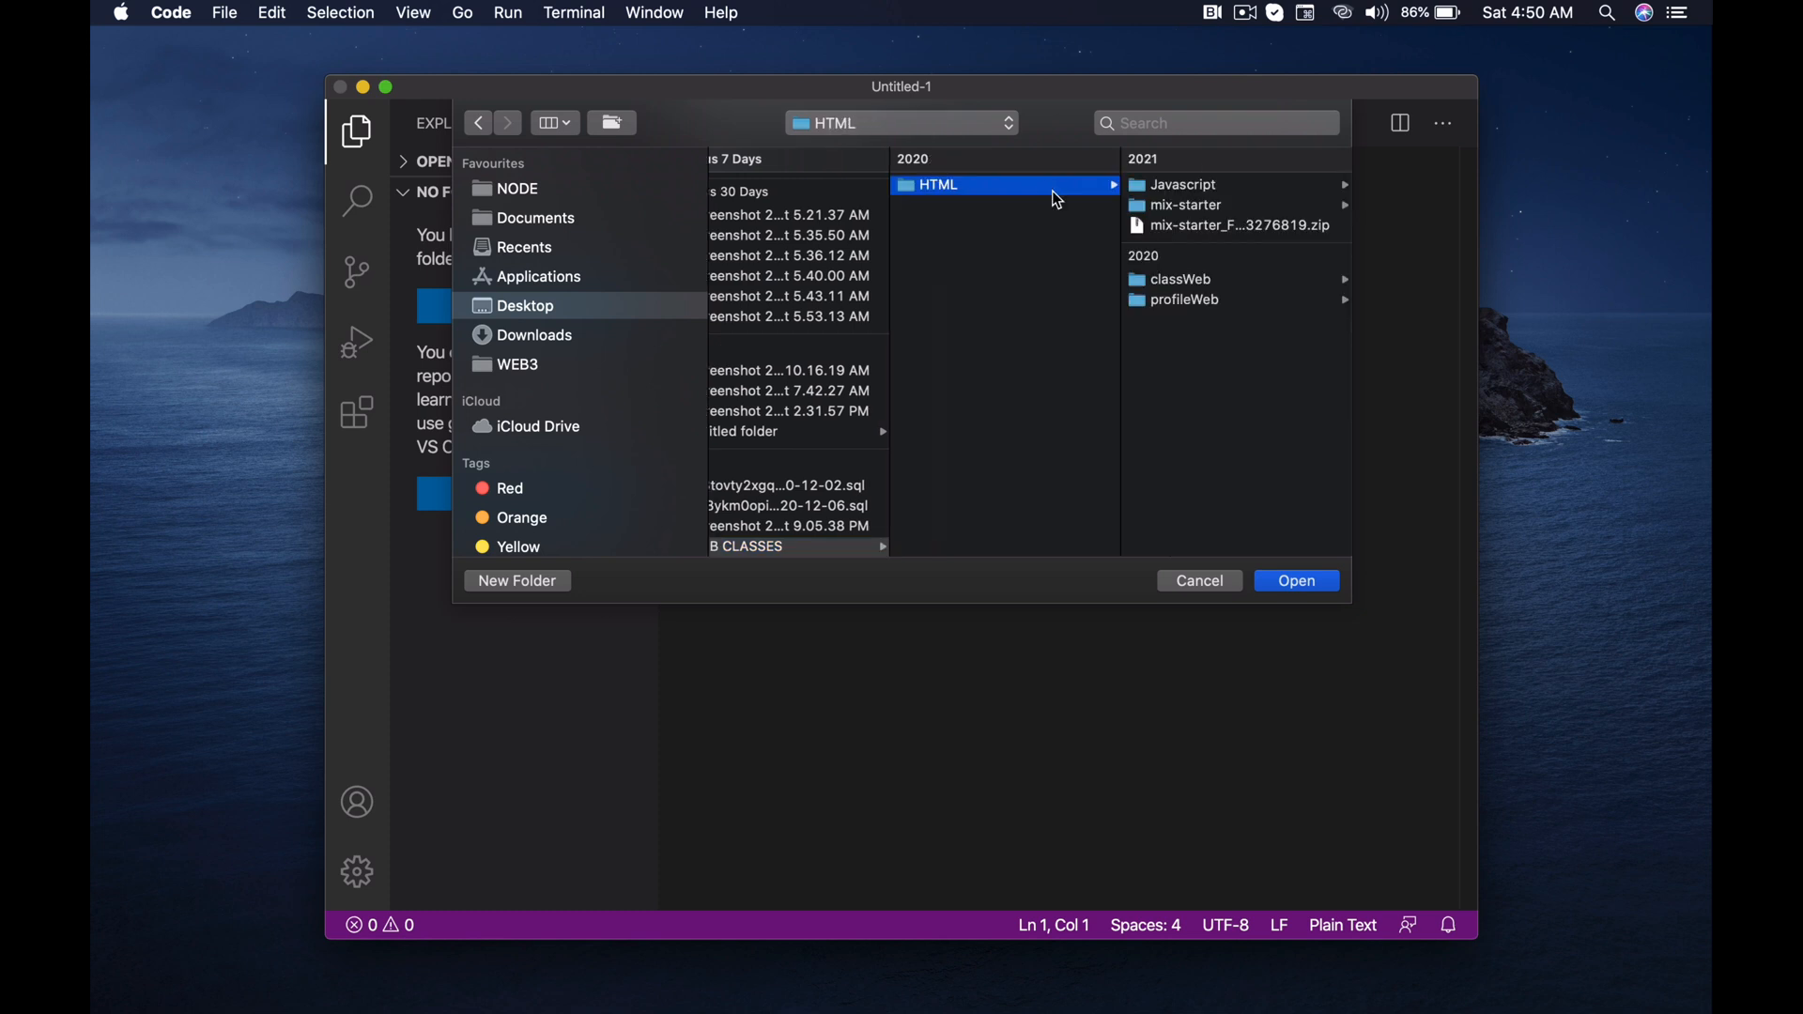
click(1174, 300)
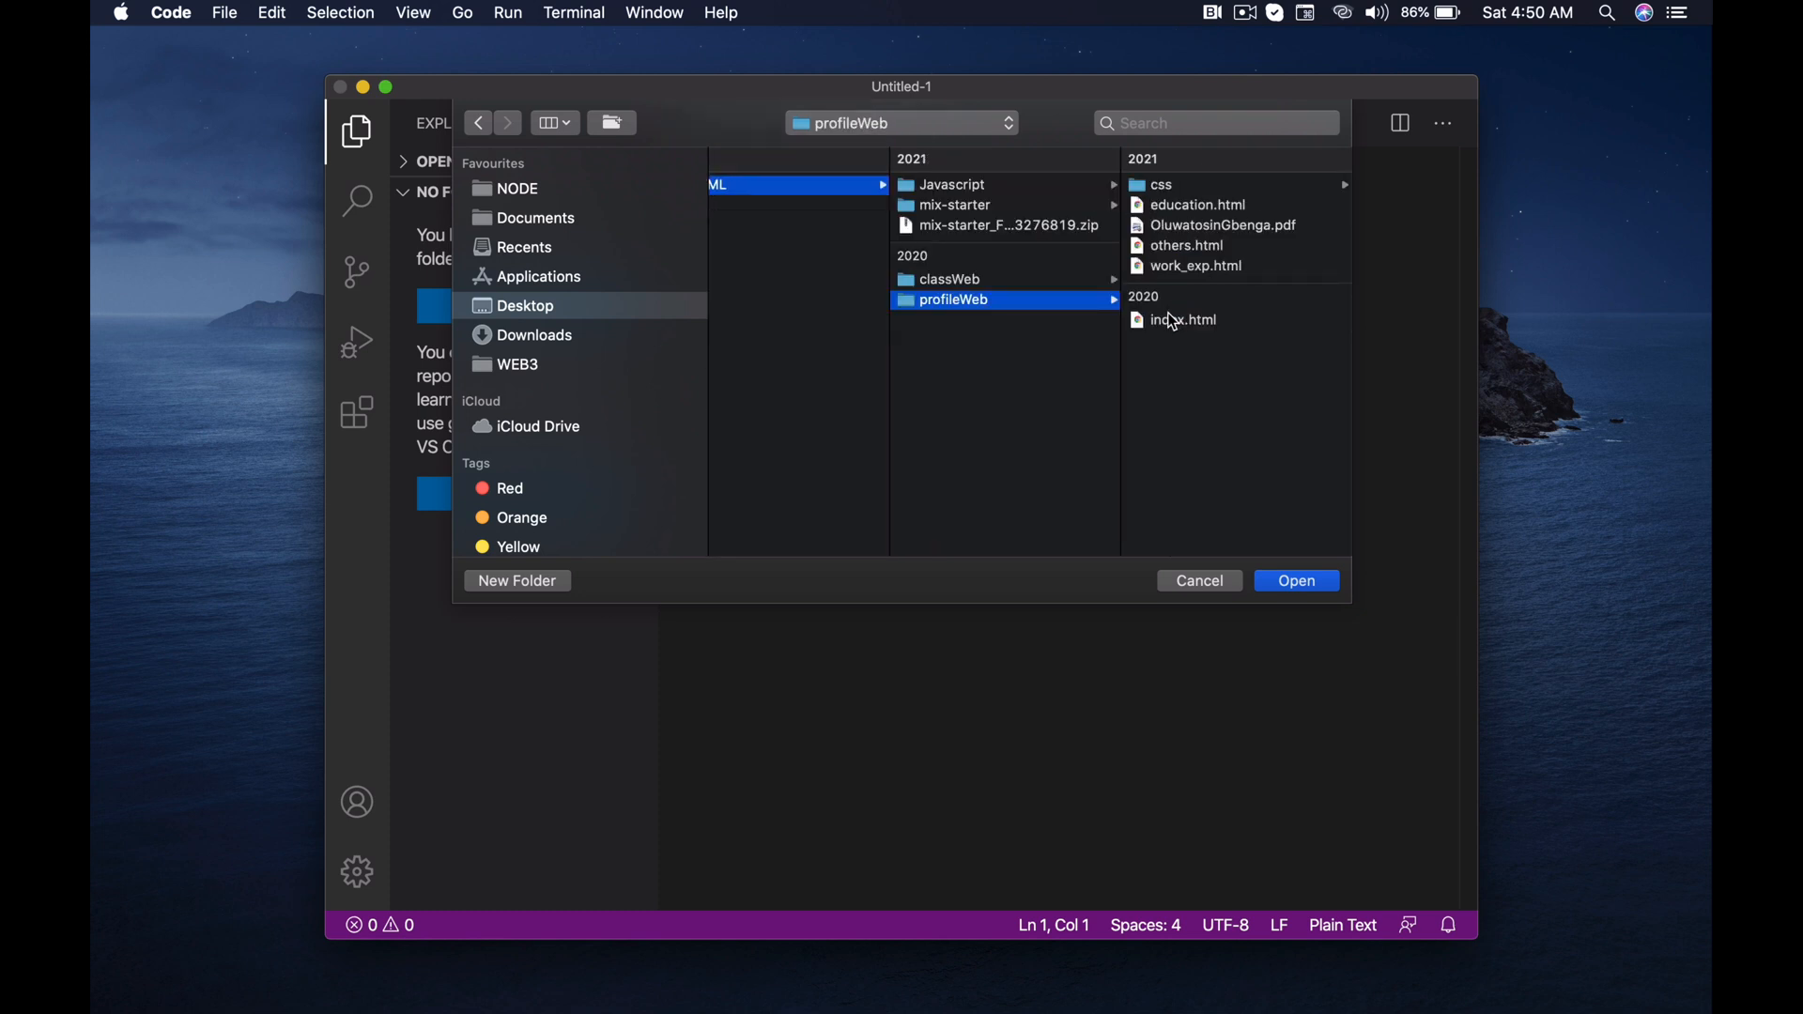
click(1299, 581)
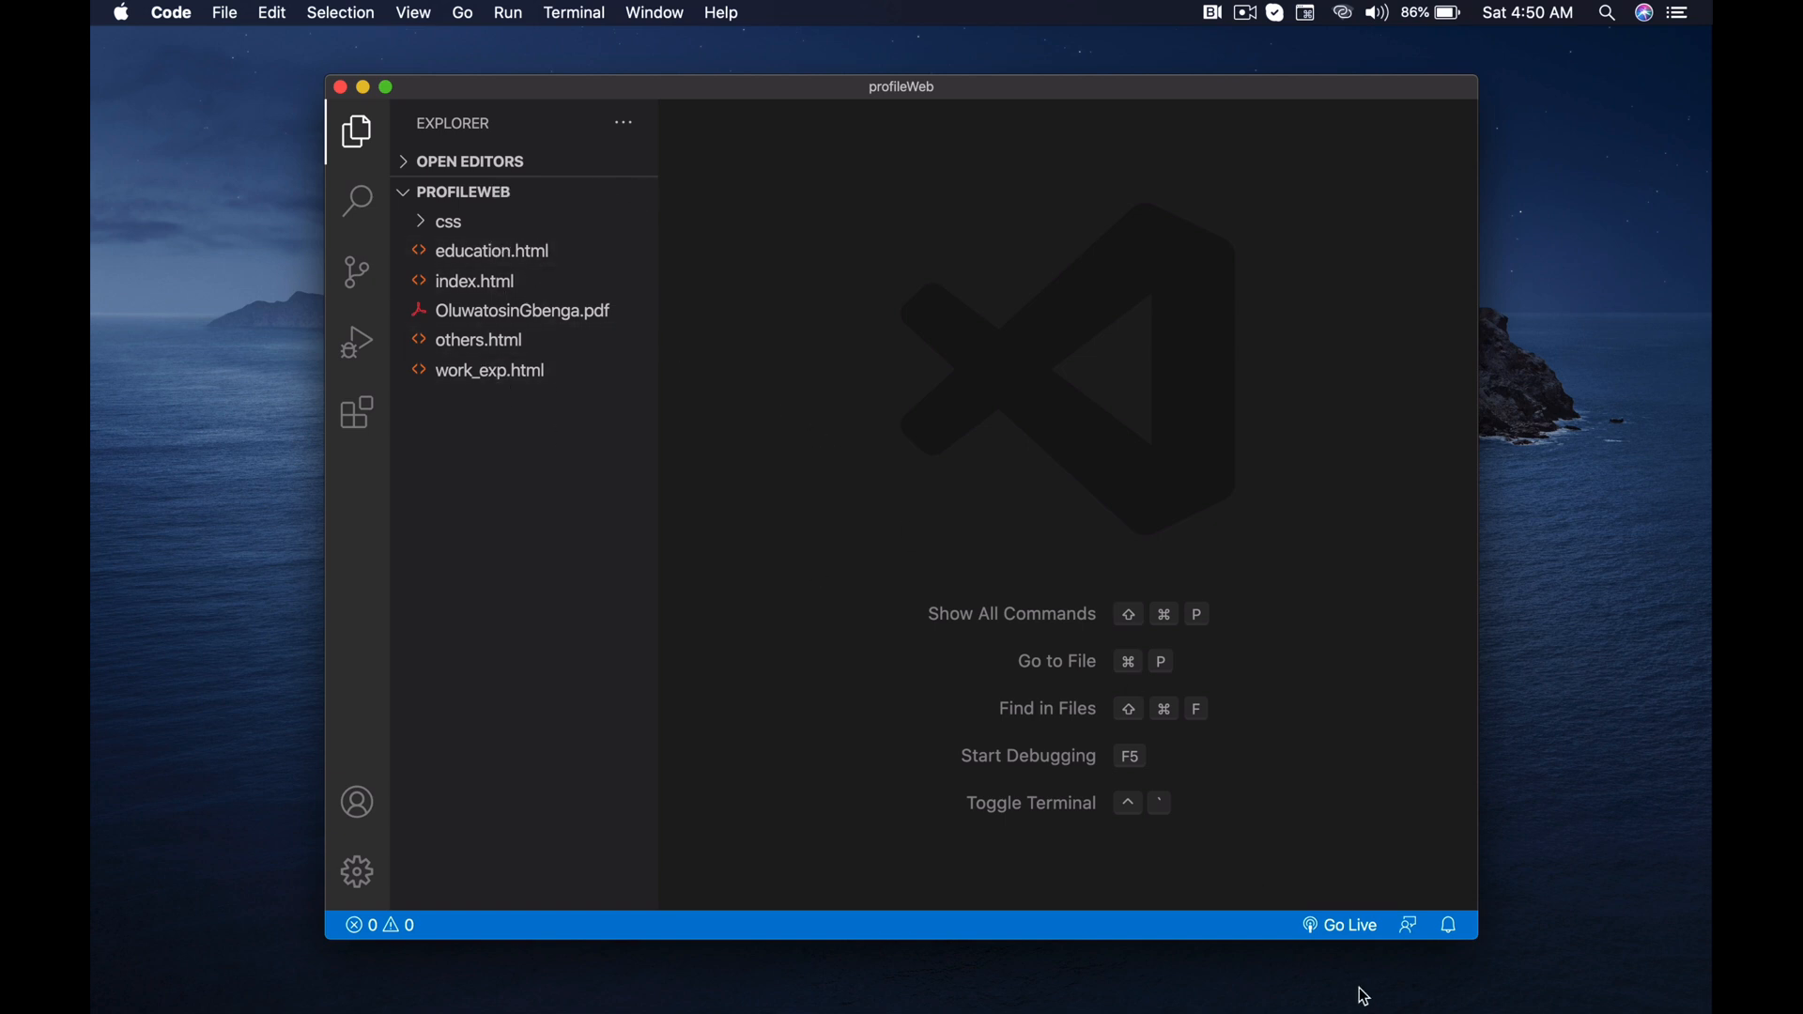
click(1347, 935)
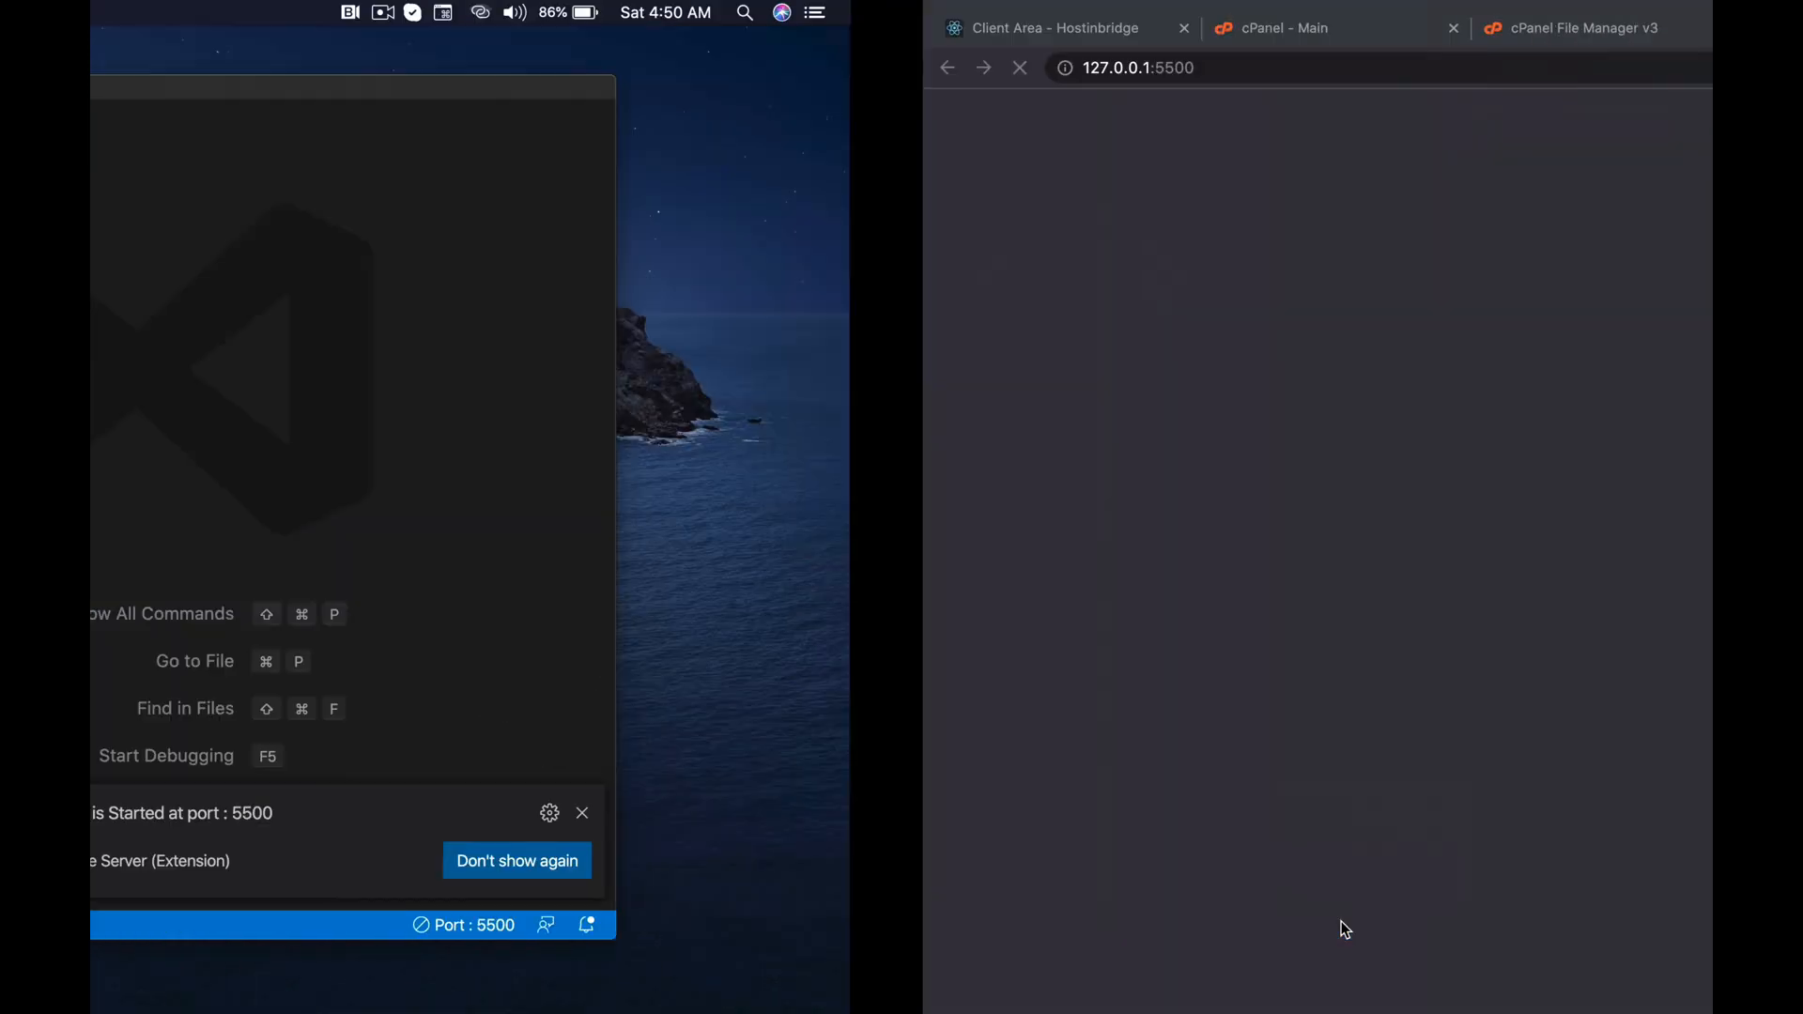
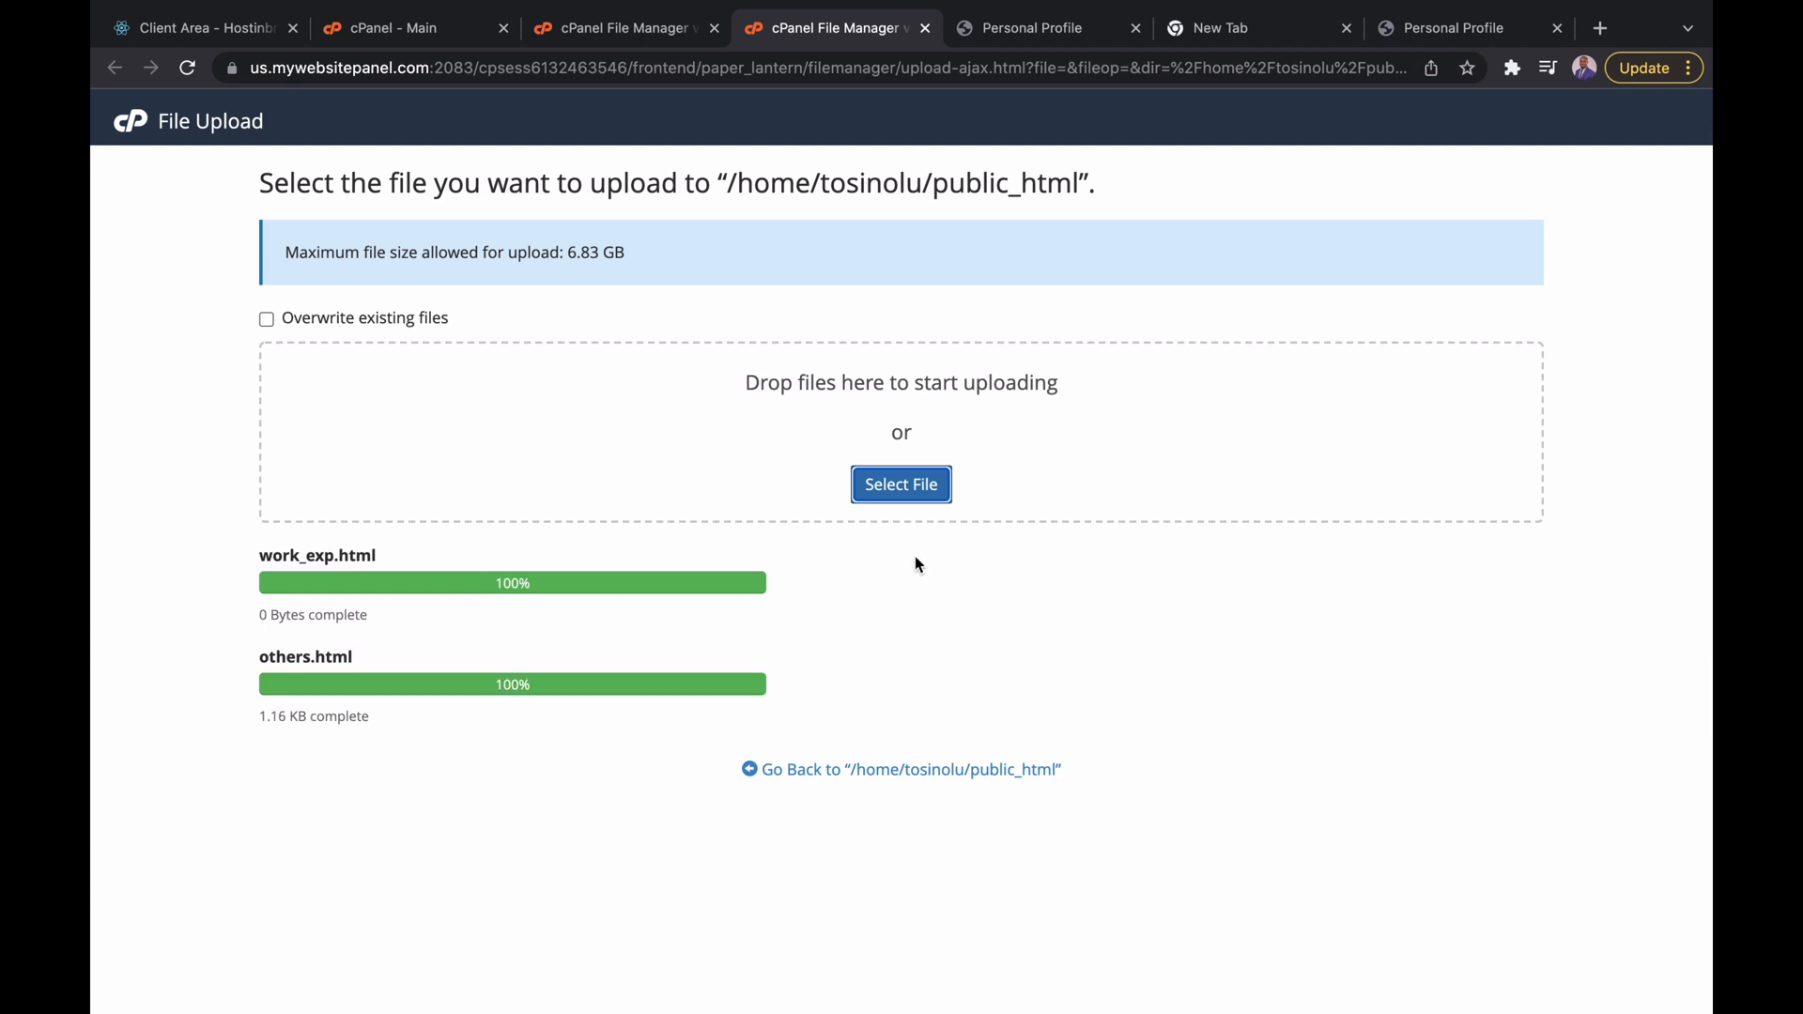
- Upload the PDF document and education.html from the profileWeb folder to public_html
click(918, 489)
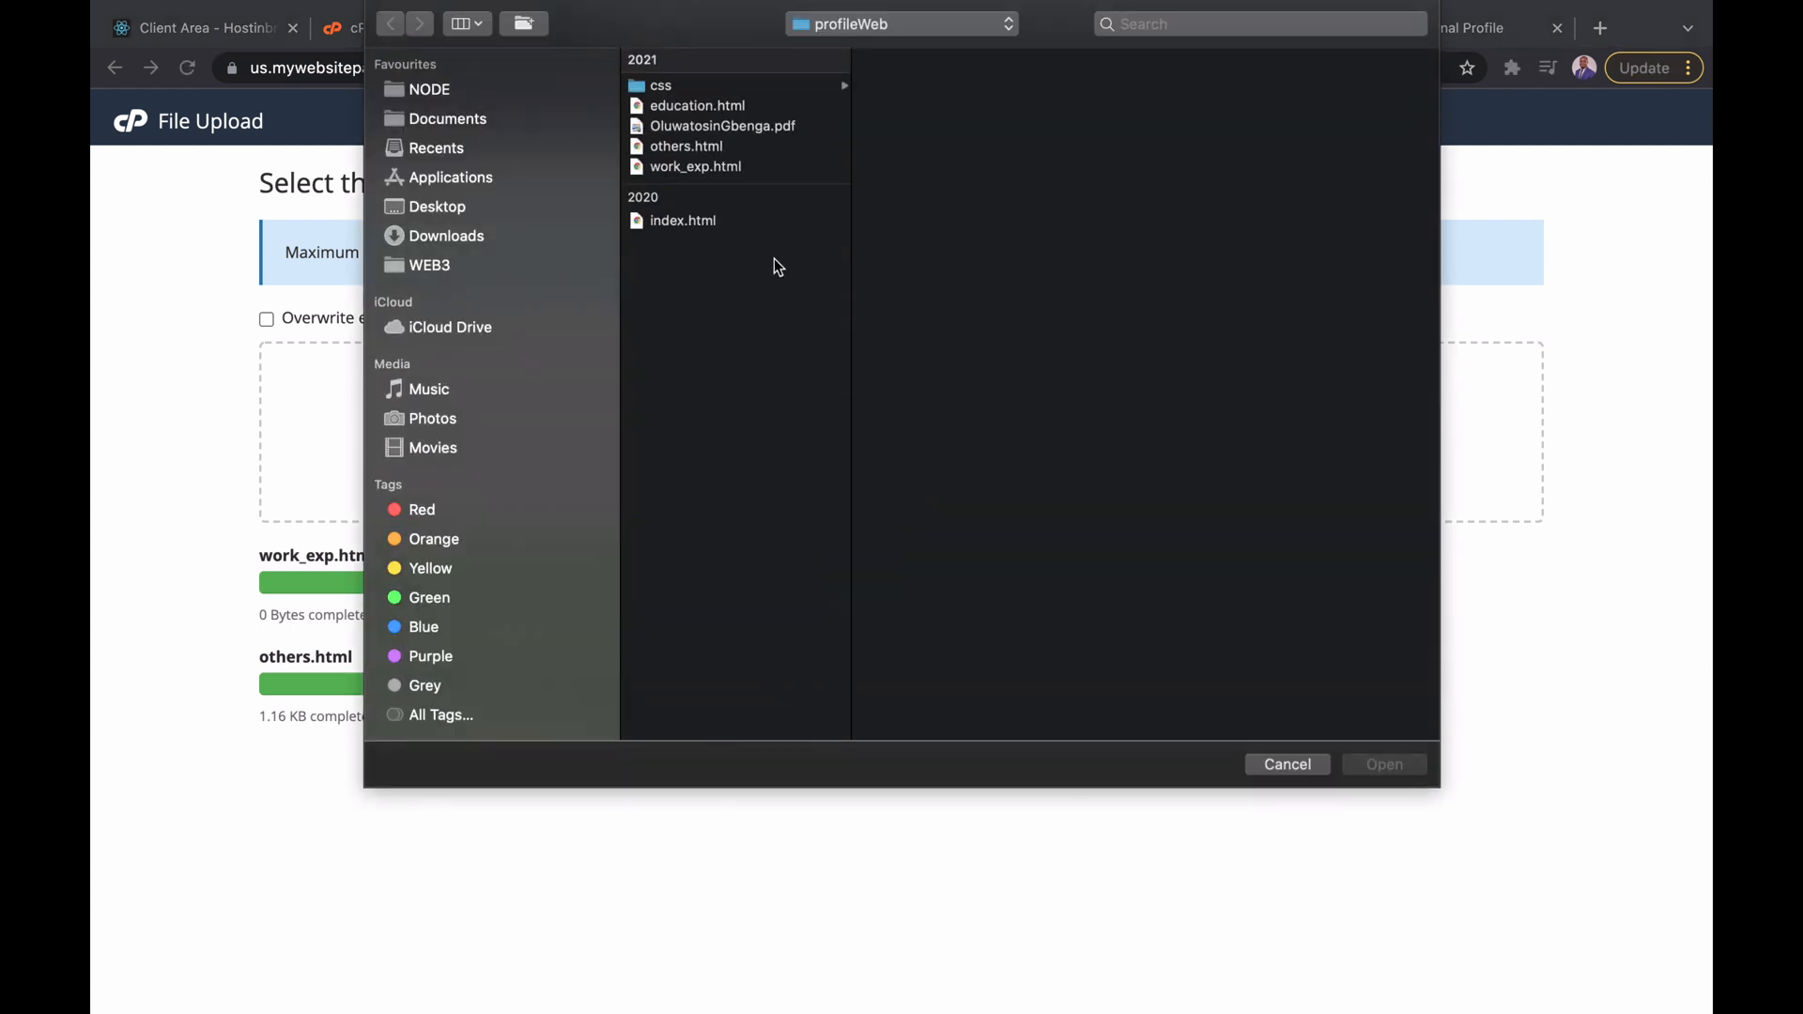
click(730, 132)
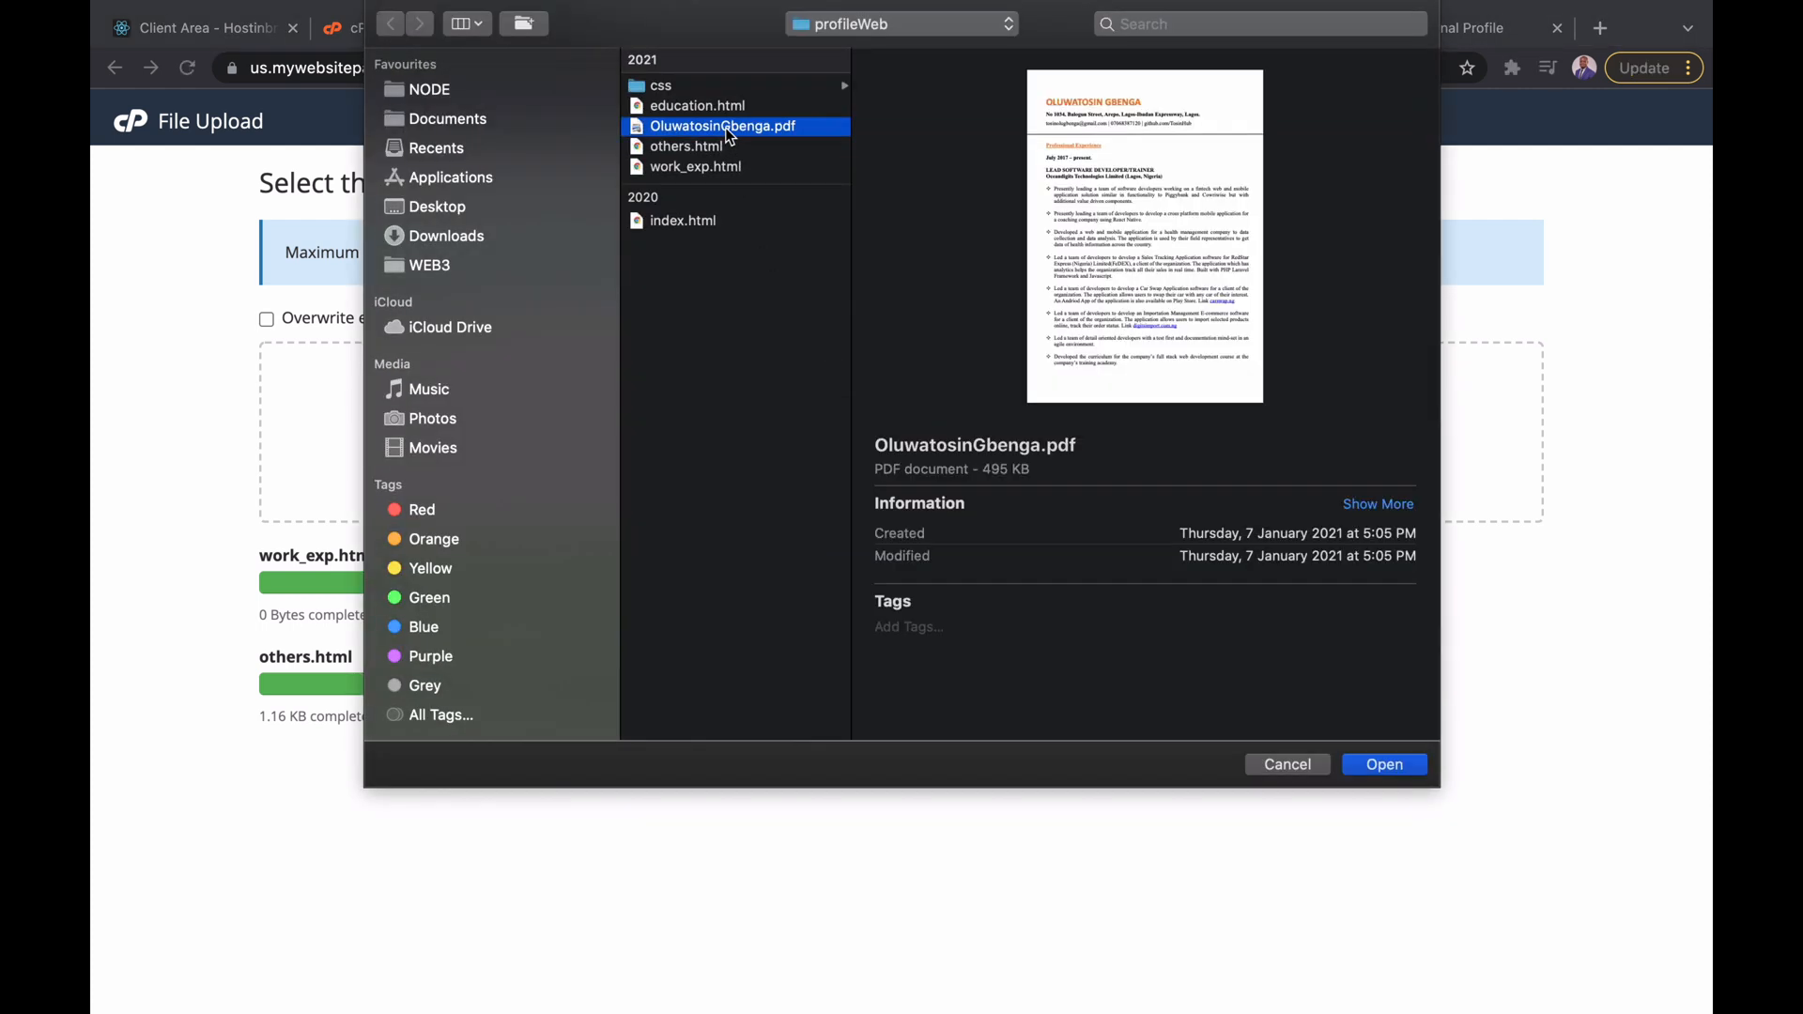
click(1374, 772)
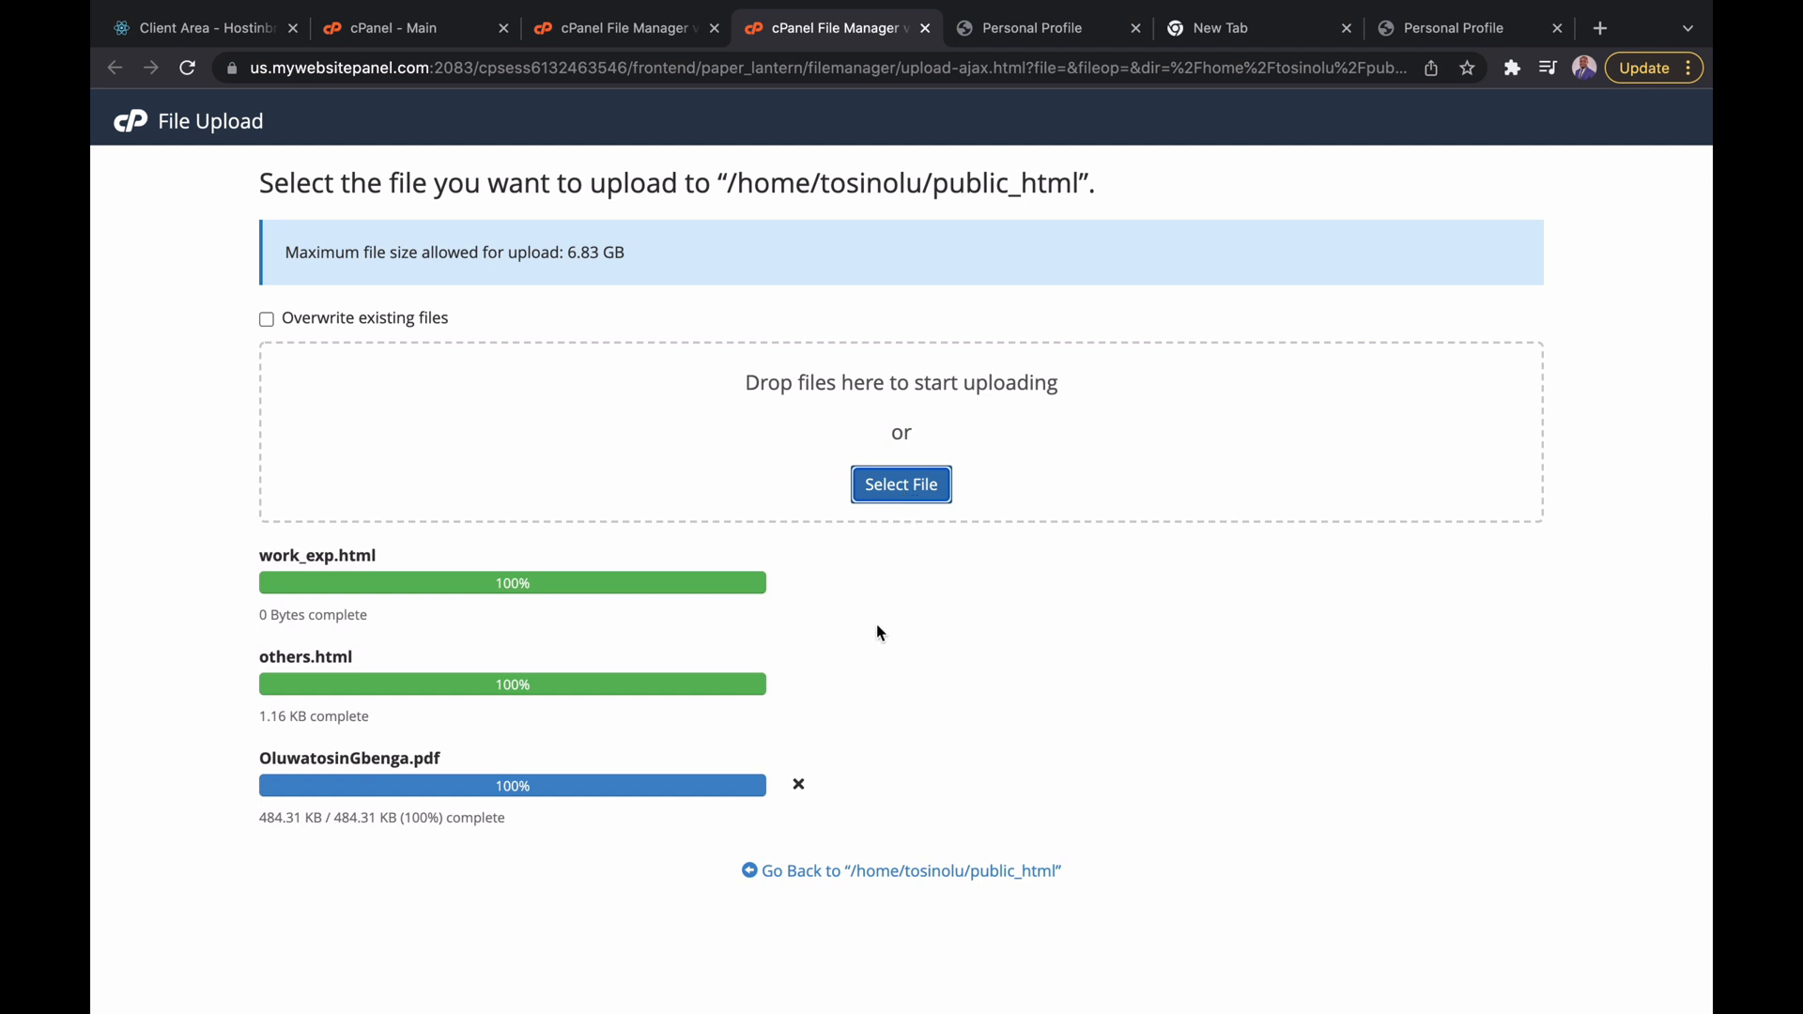
click(902, 487)
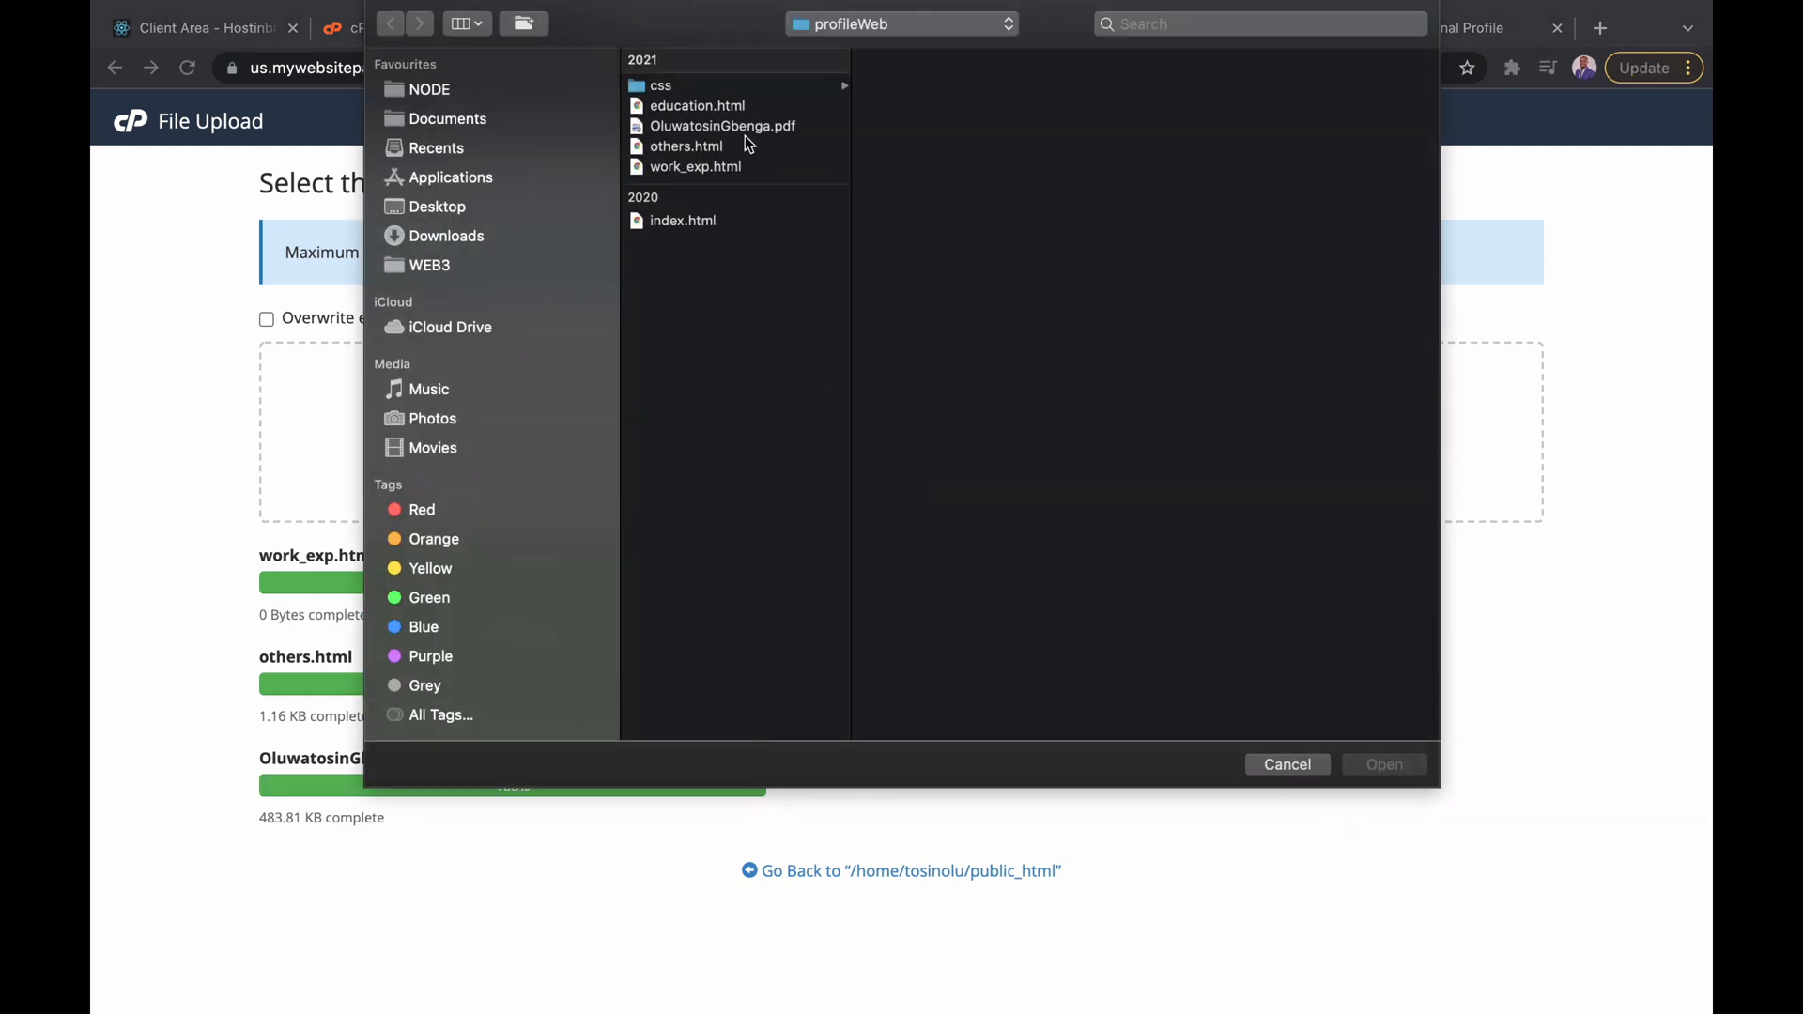
click(711, 111)
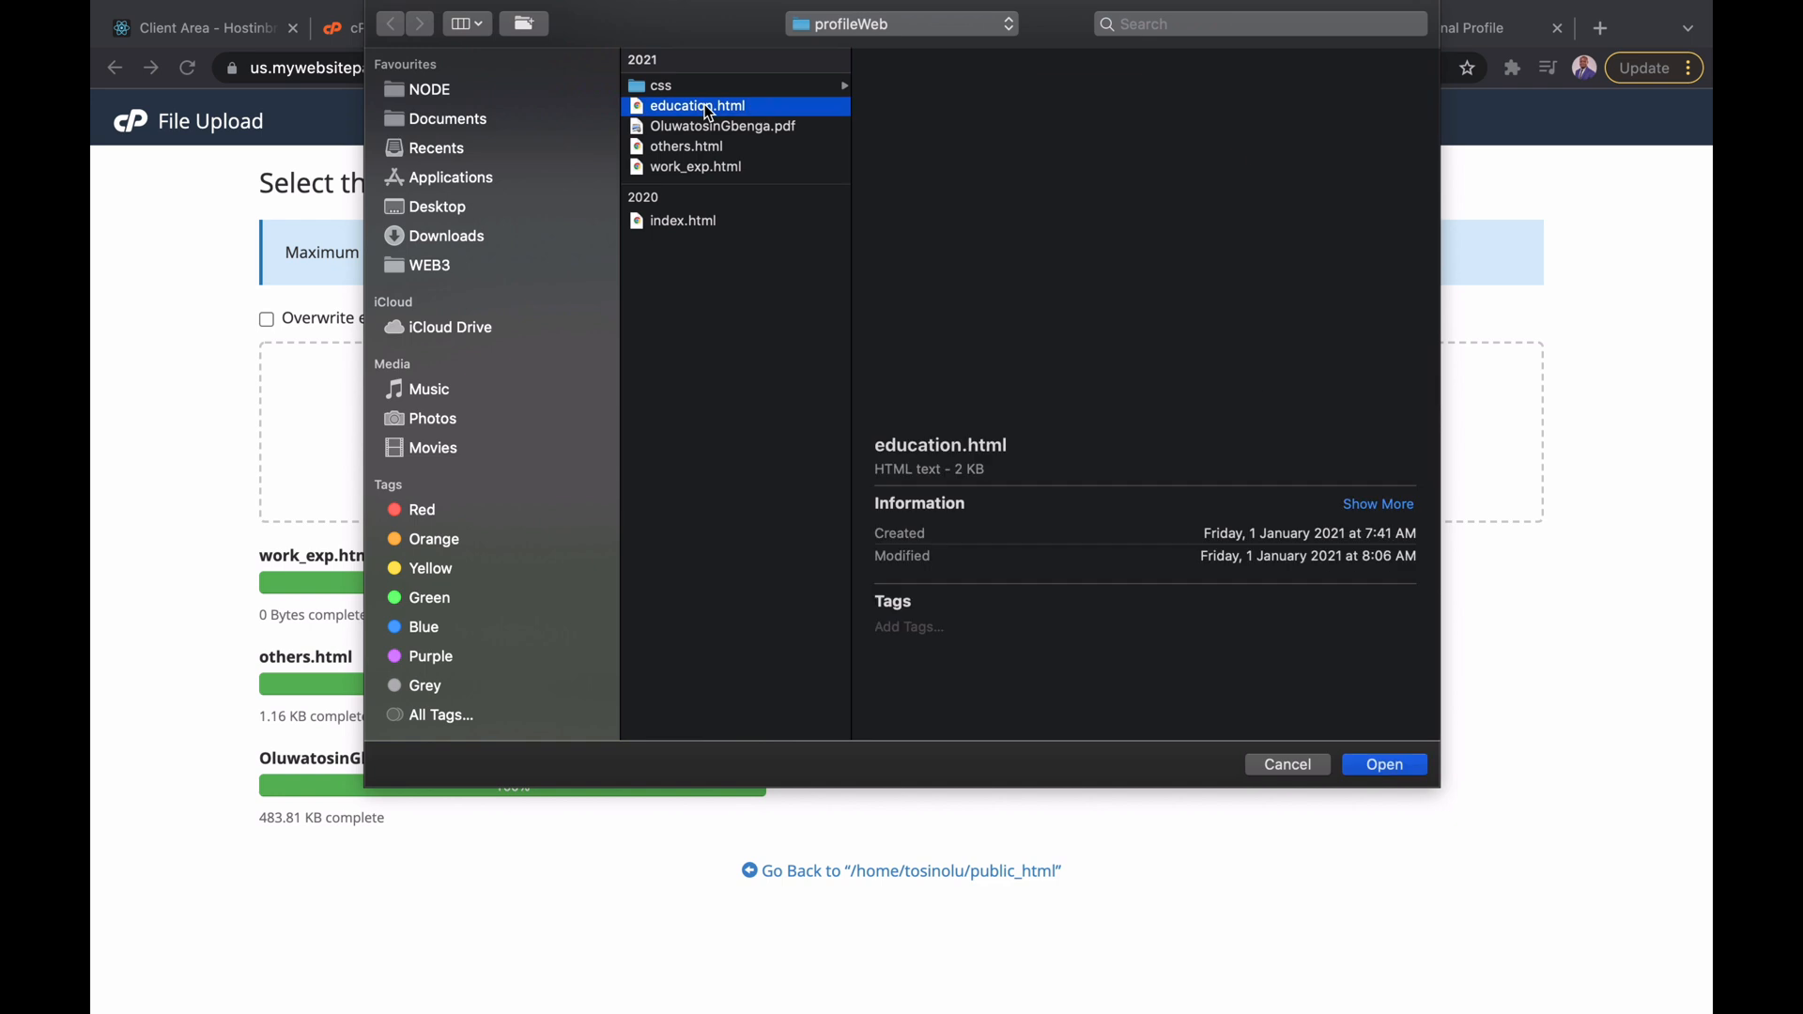
click(1382, 775)
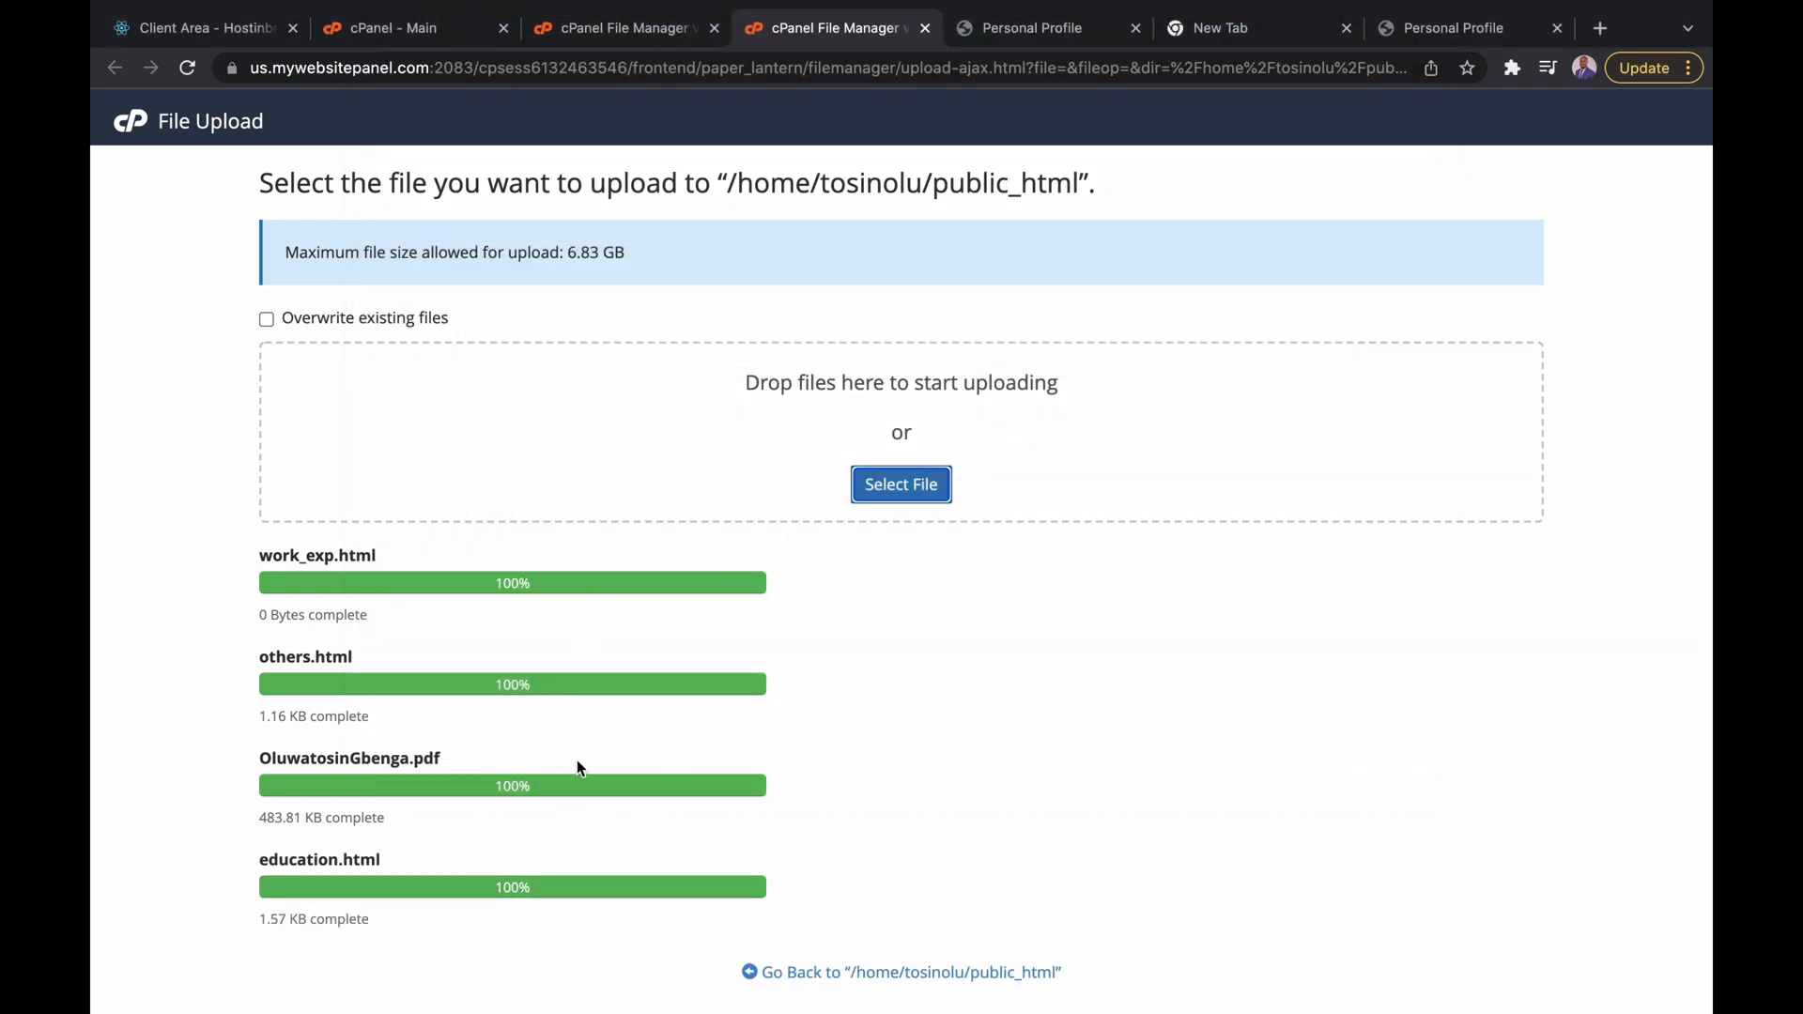
- Upload main.css from the css subfolder of profileWeb directly into public_html
click(921, 501)
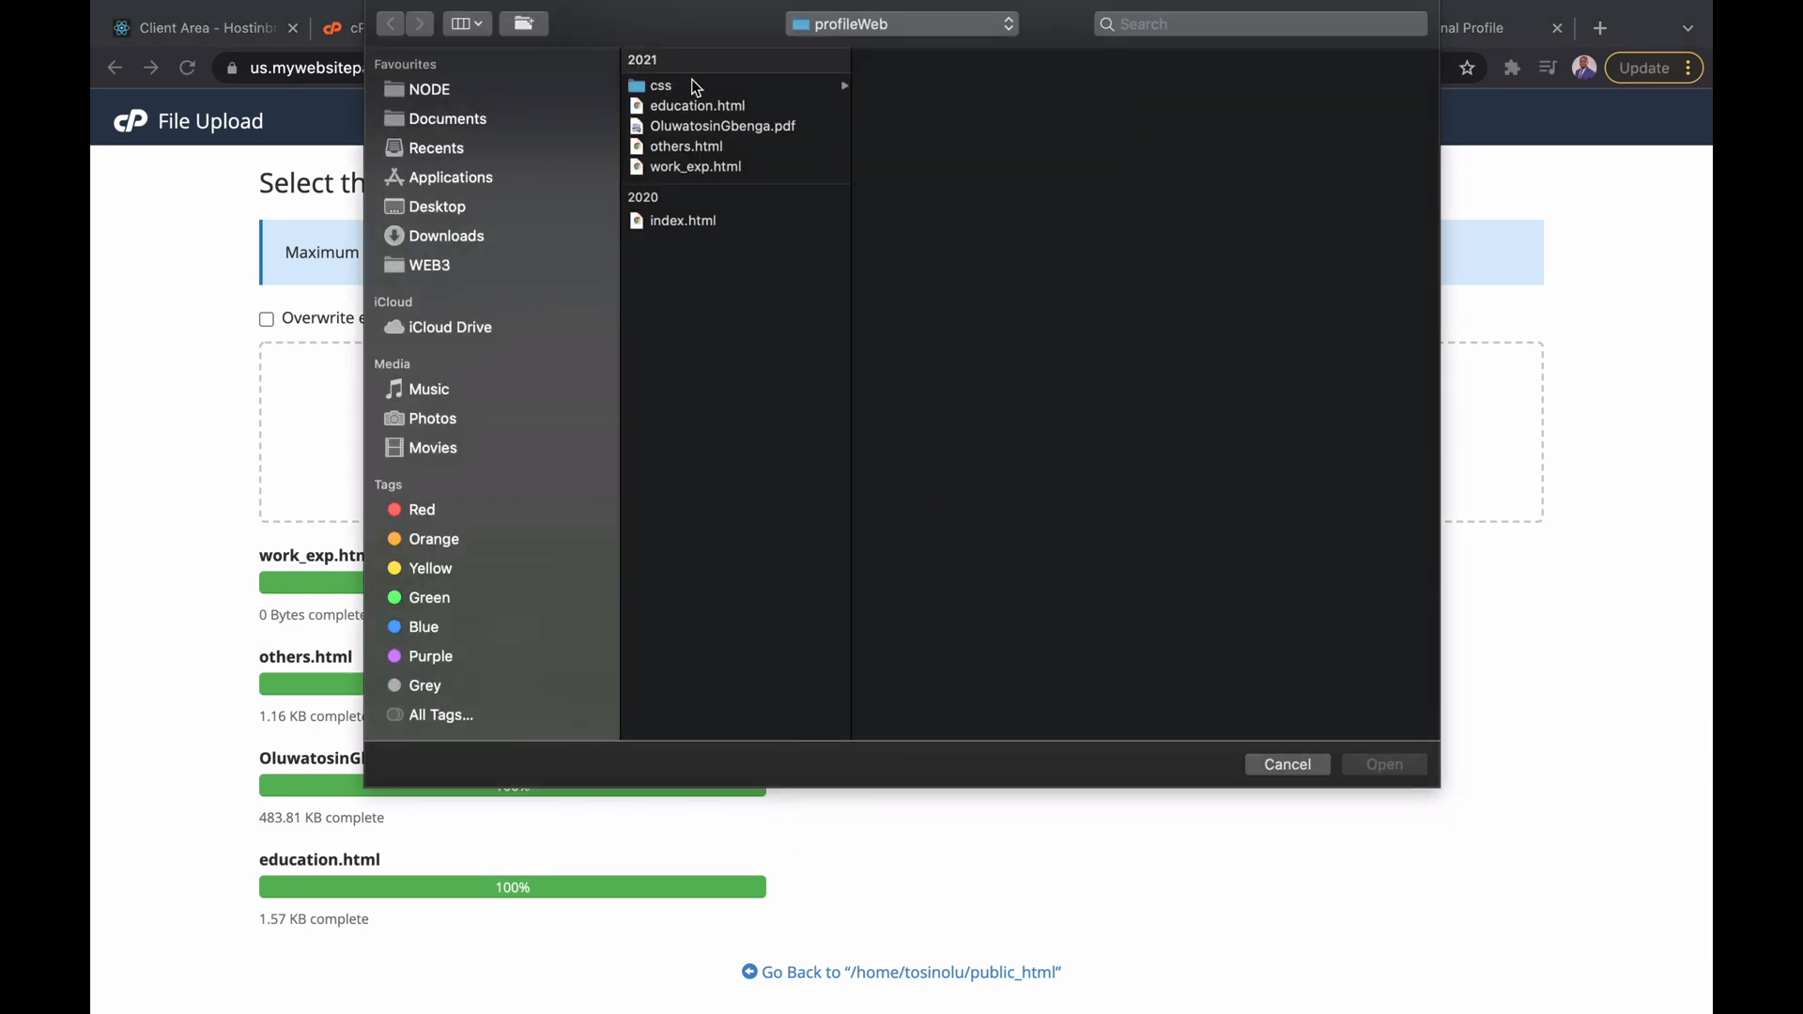
click(696, 88)
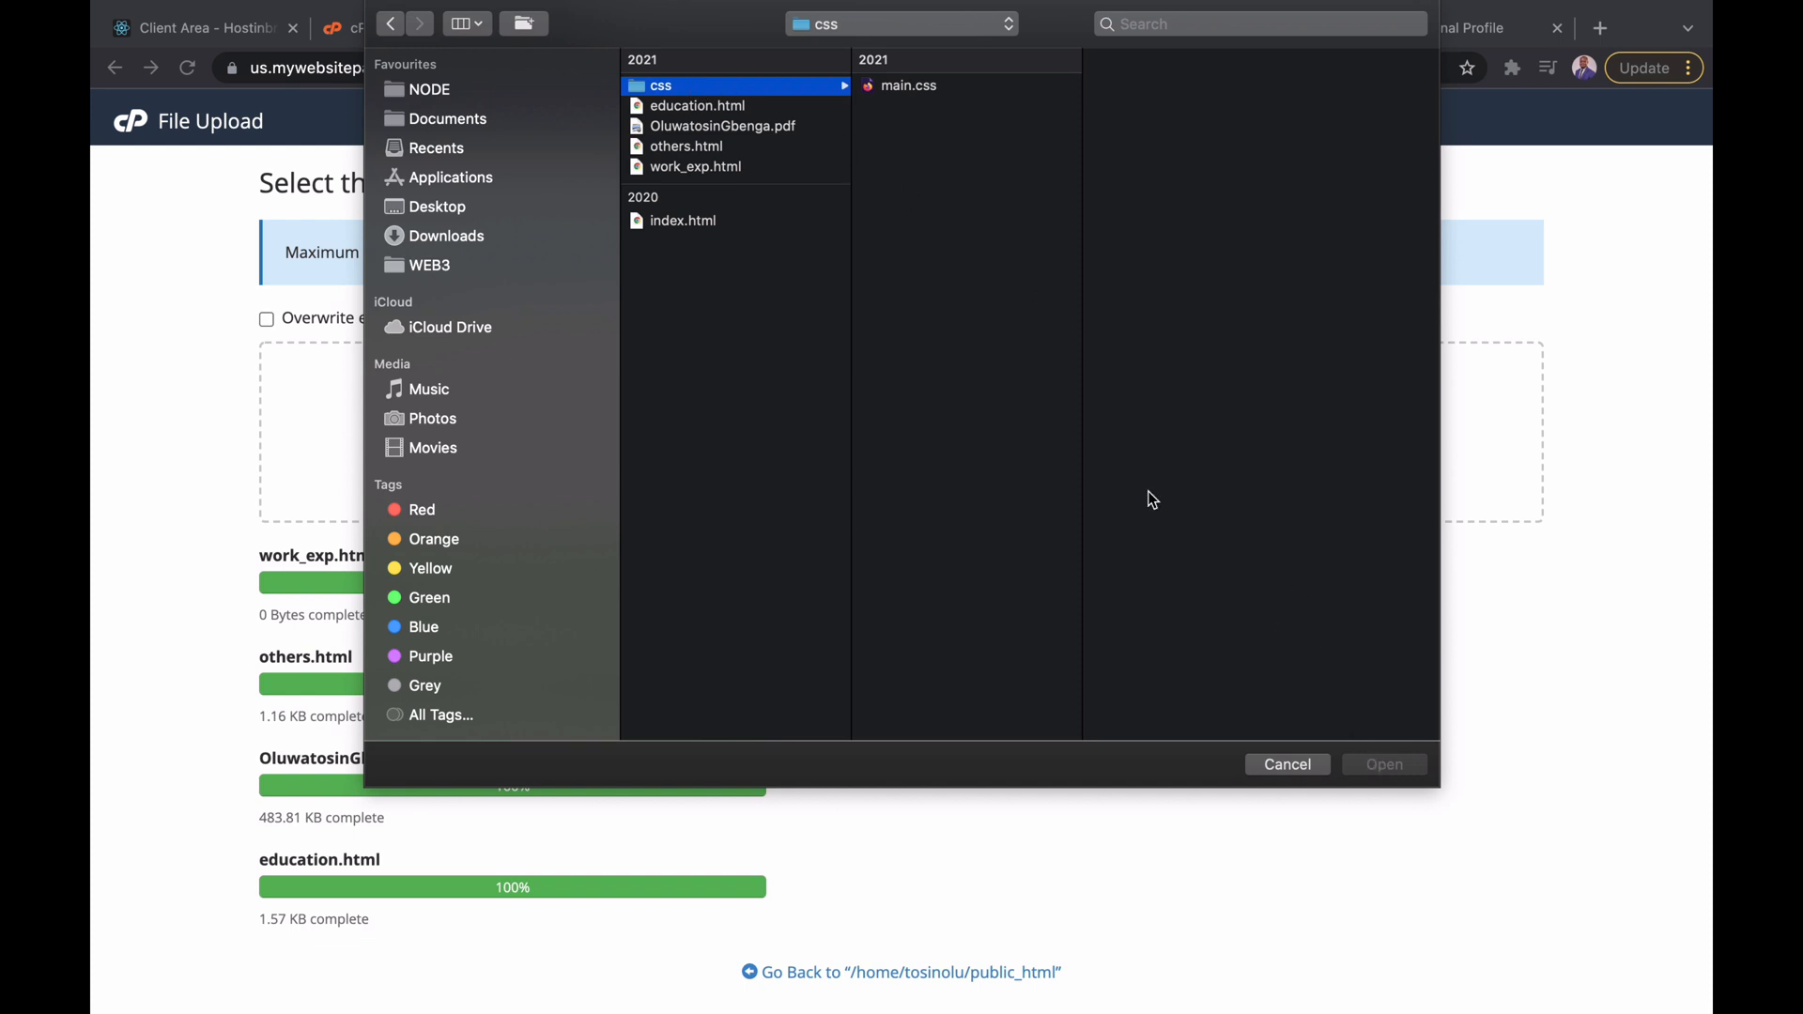
click(914, 88)
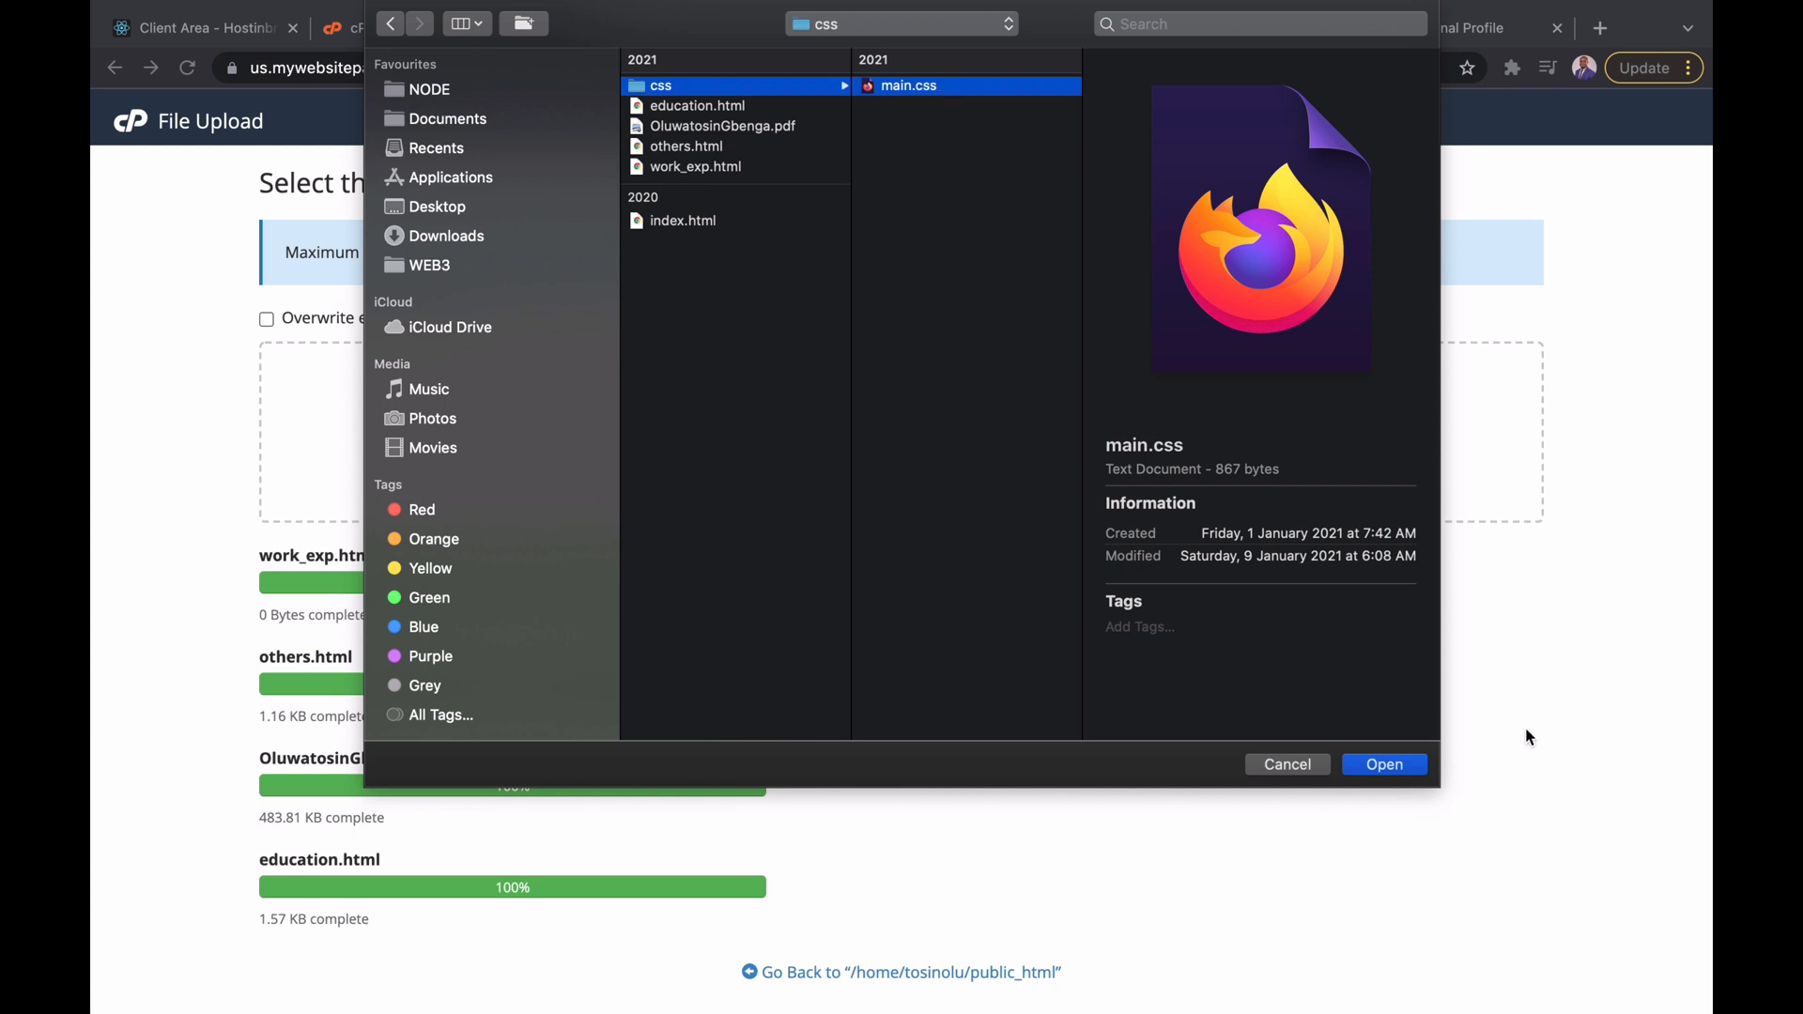
click(1386, 766)
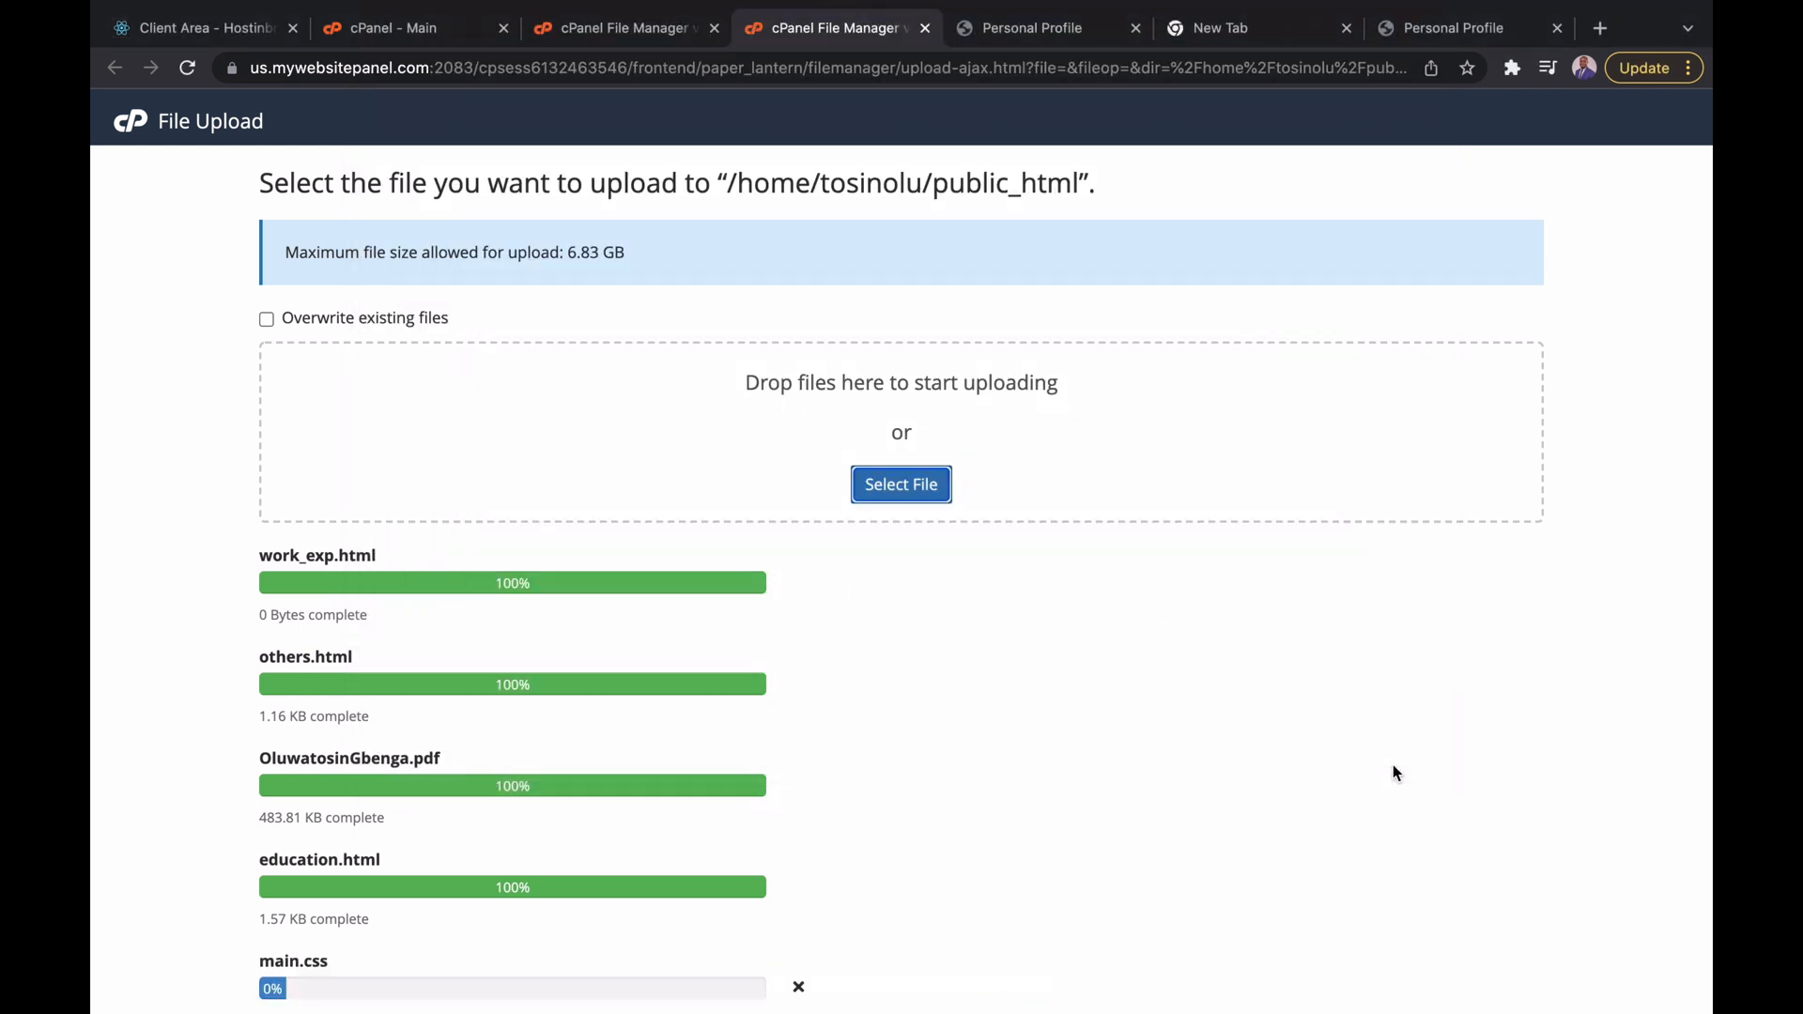
- Check the list of uploads and go back to the public_html folder
scroll(1169, 744, down, 2)
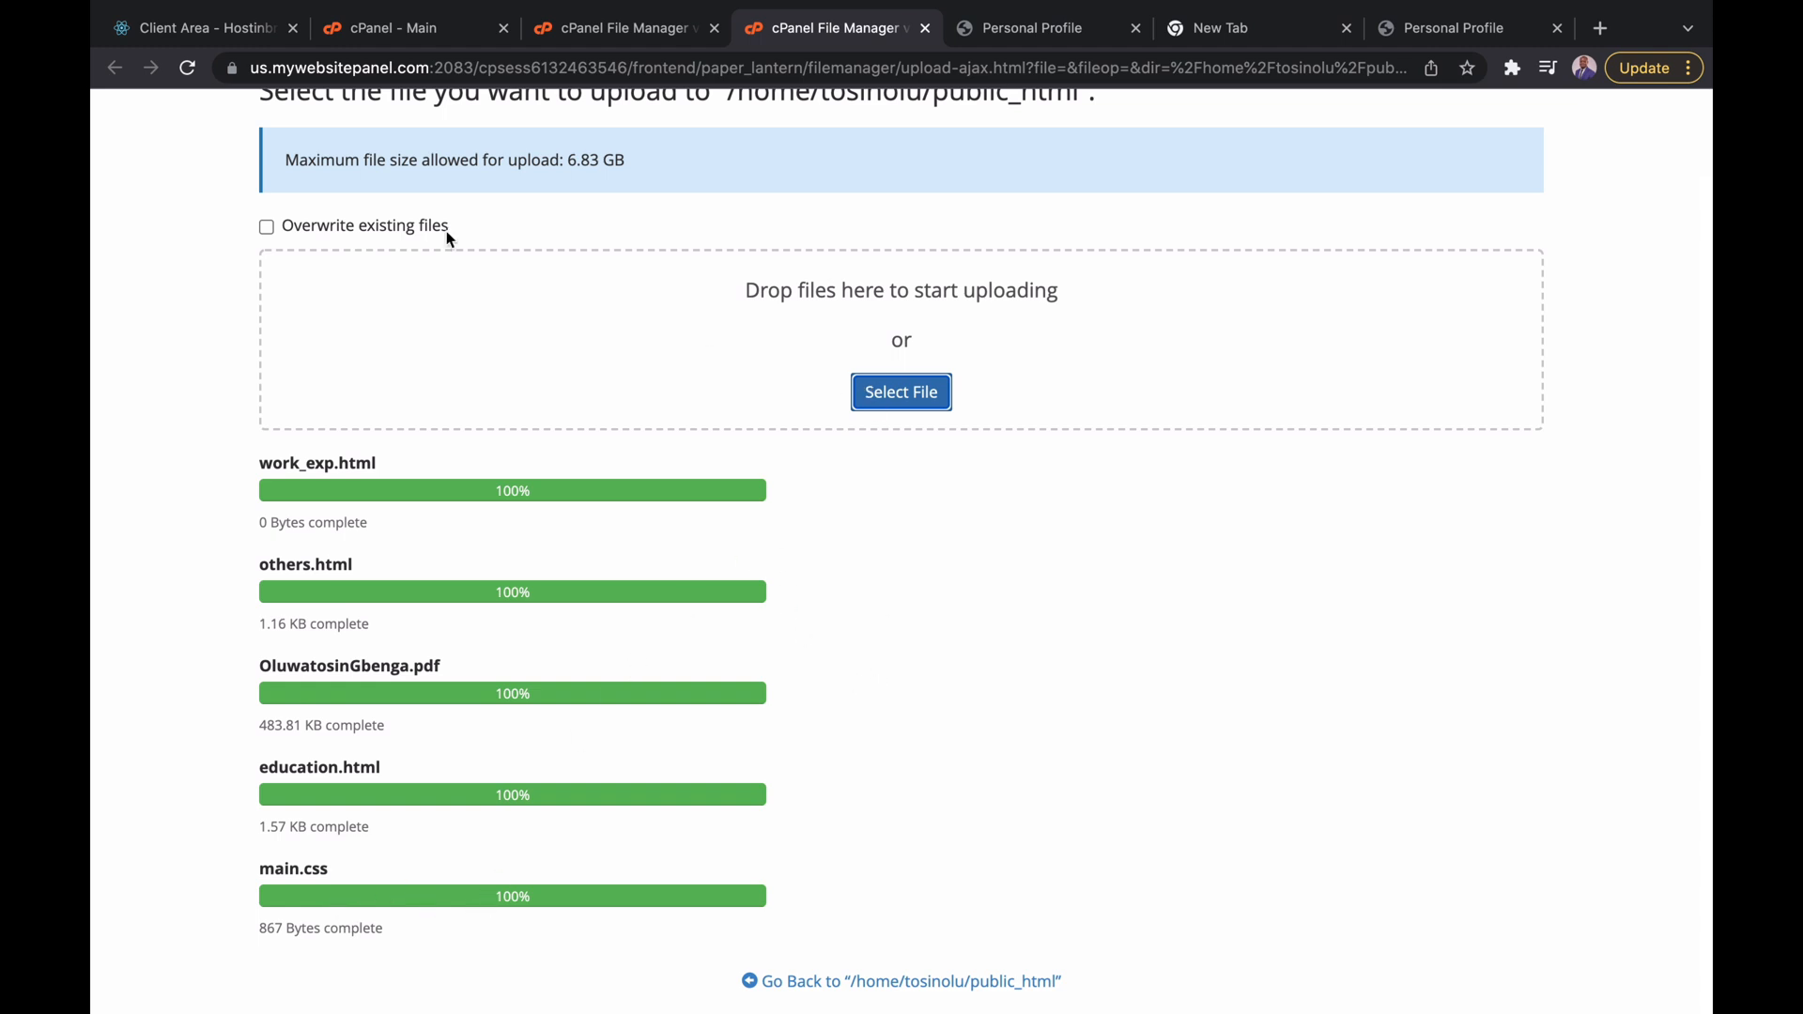
scroll(451, 240, up, 2)
scroll(851, 874, down, 2)
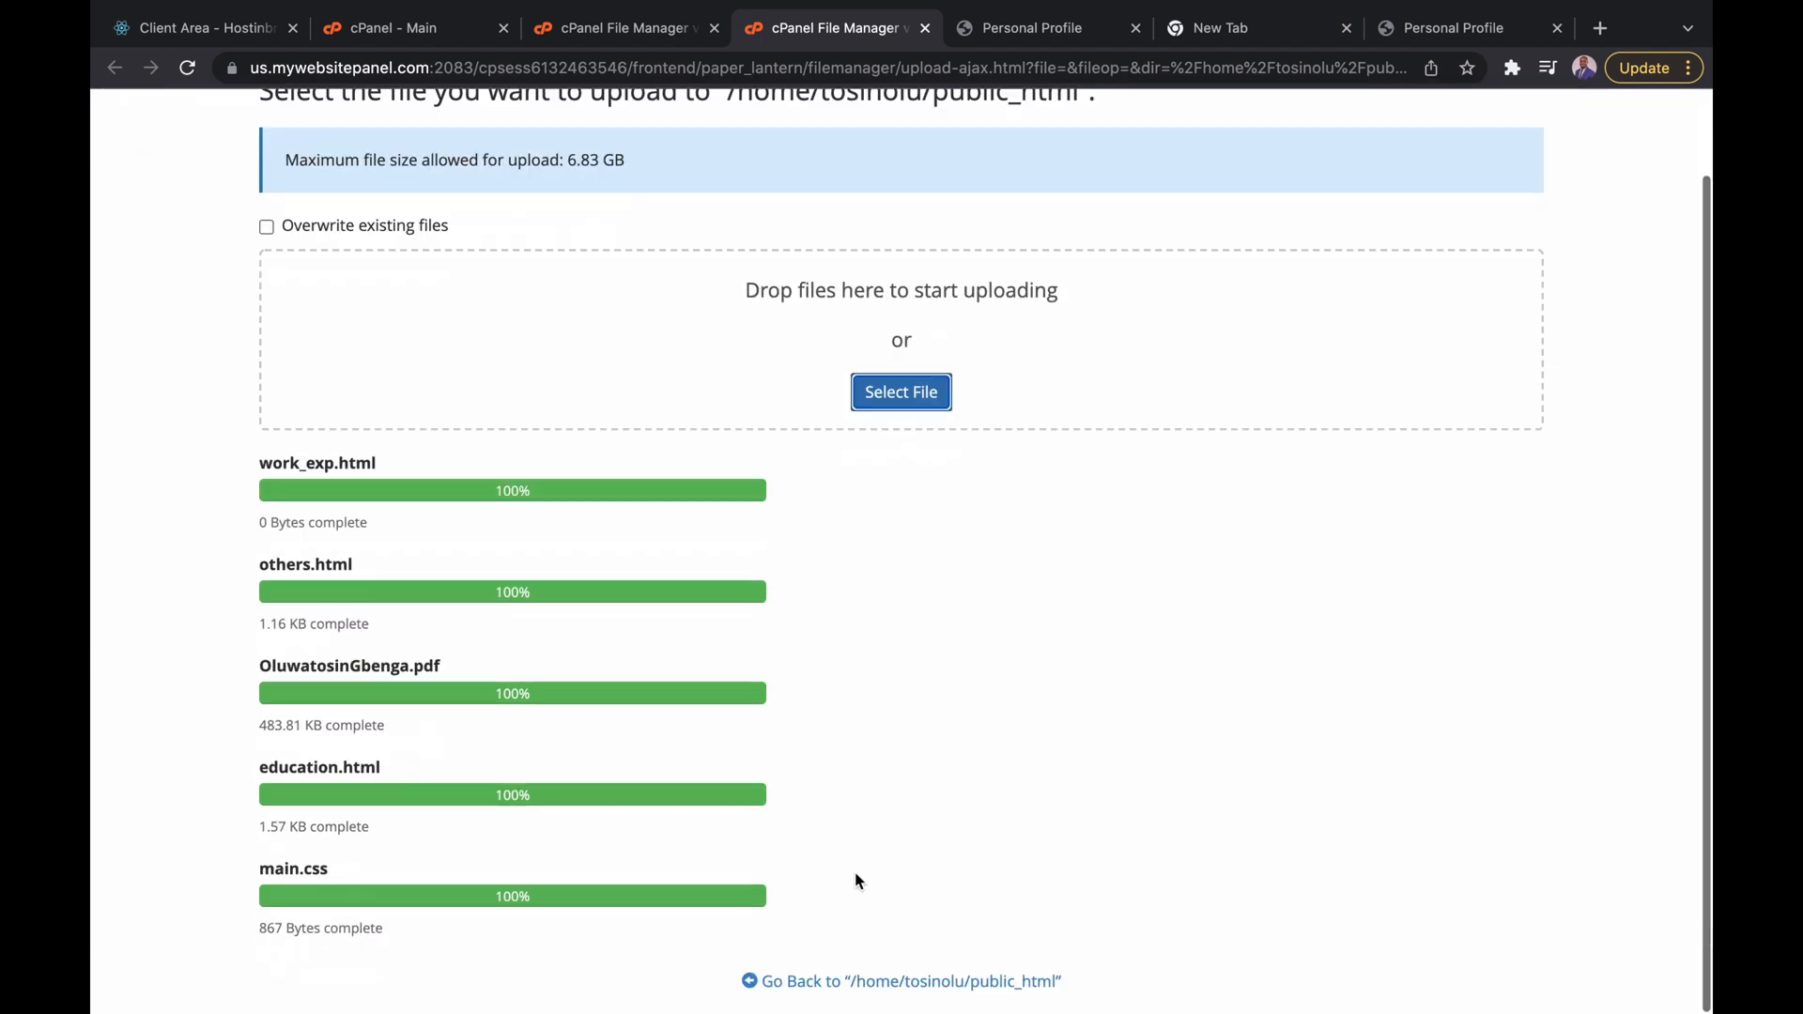
click(918, 986)
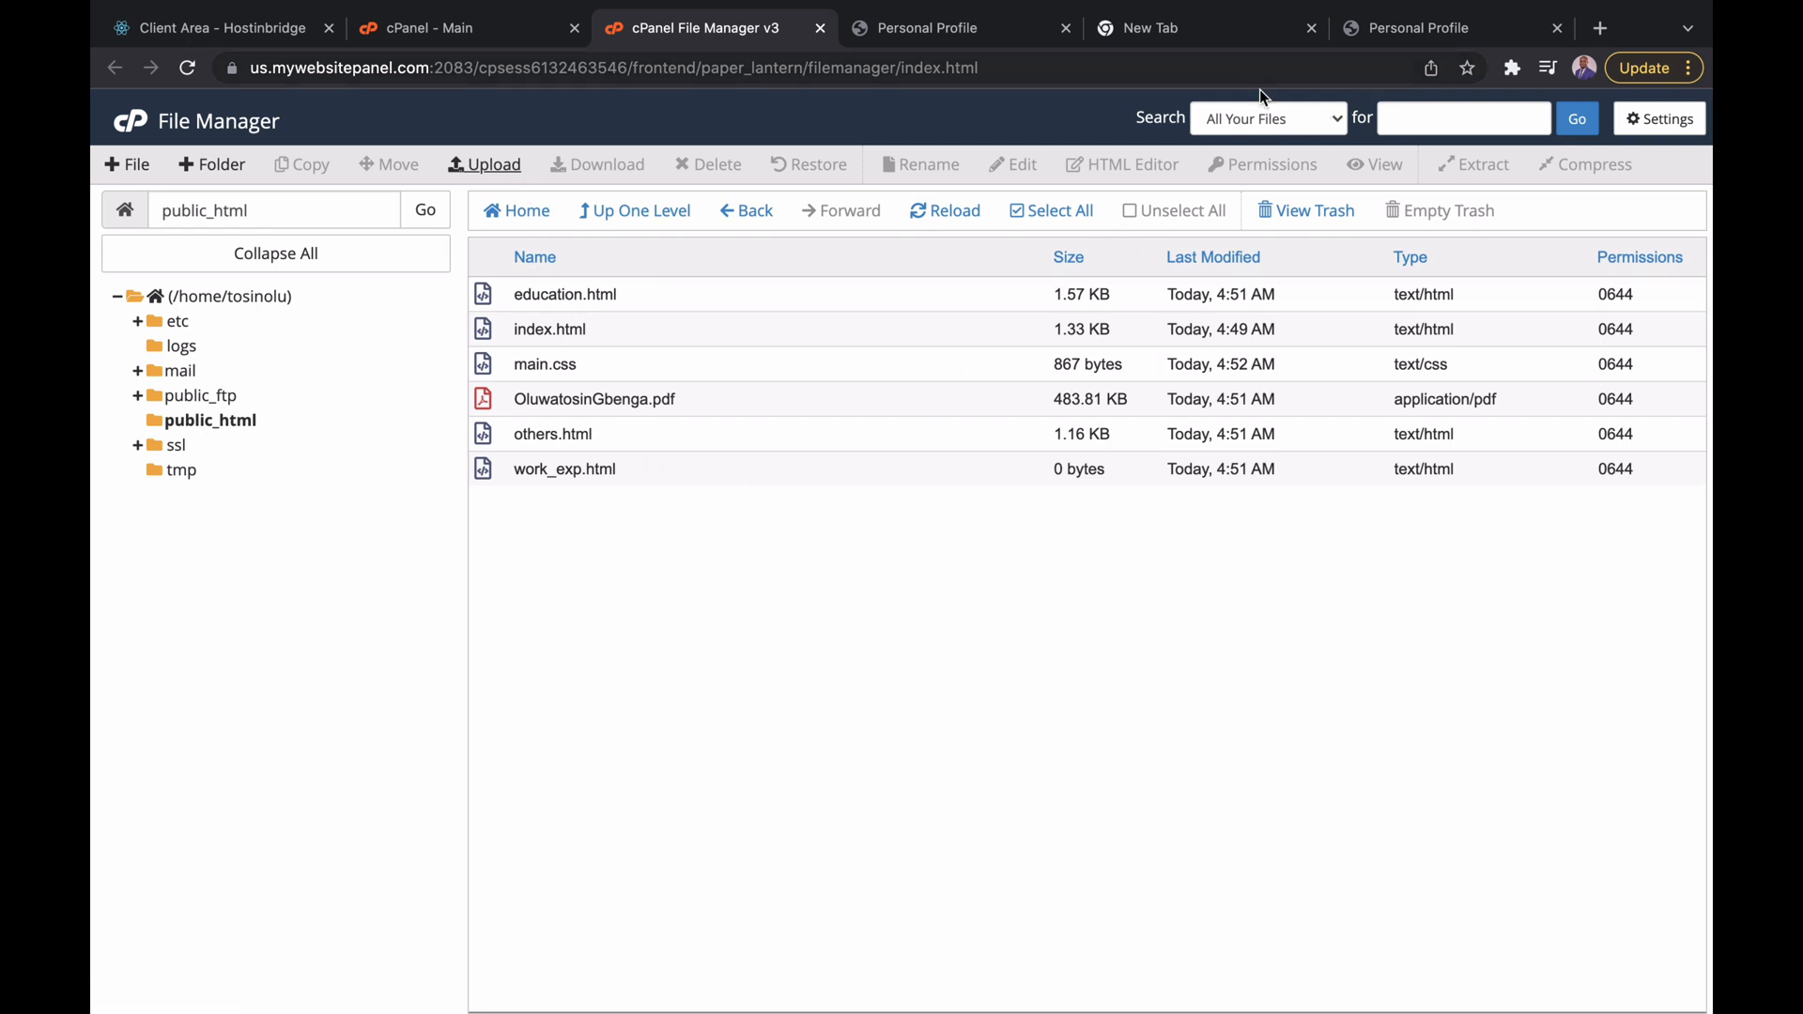
- Reload the hosted domain's page and compare its styling with the local Live Server preview
click(968, 35)
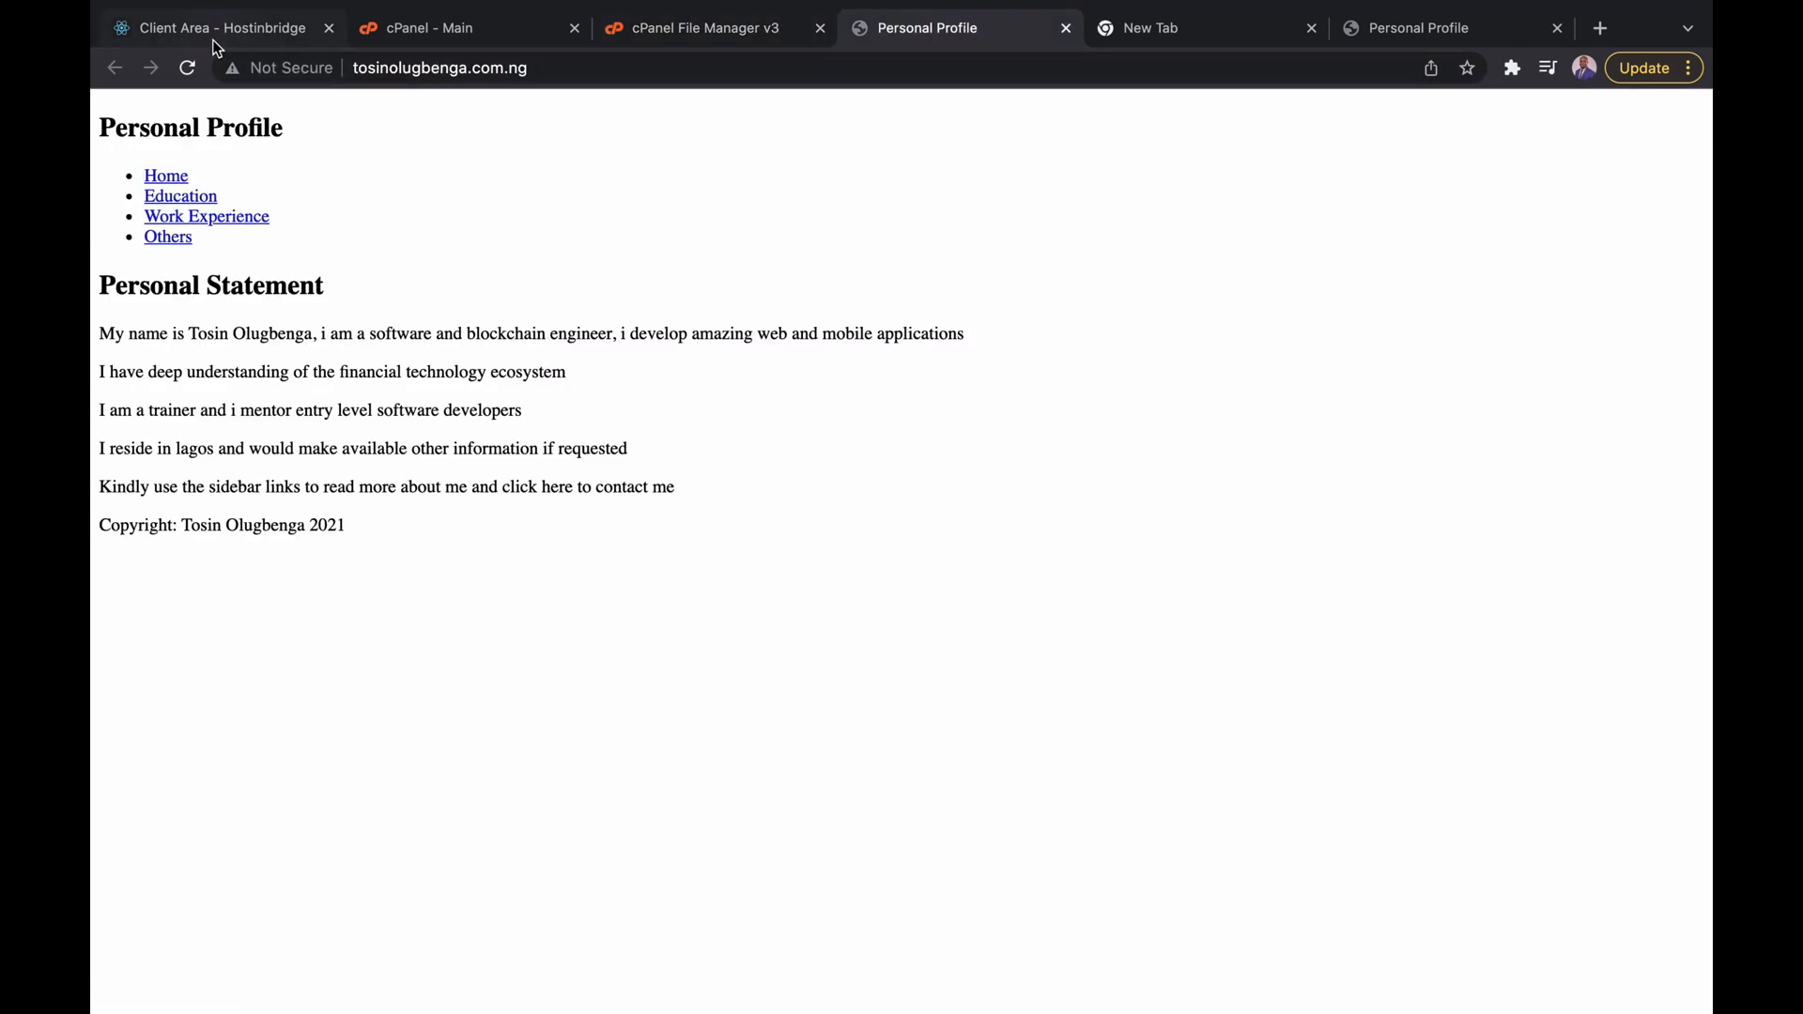
click(192, 69)
click(1420, 32)
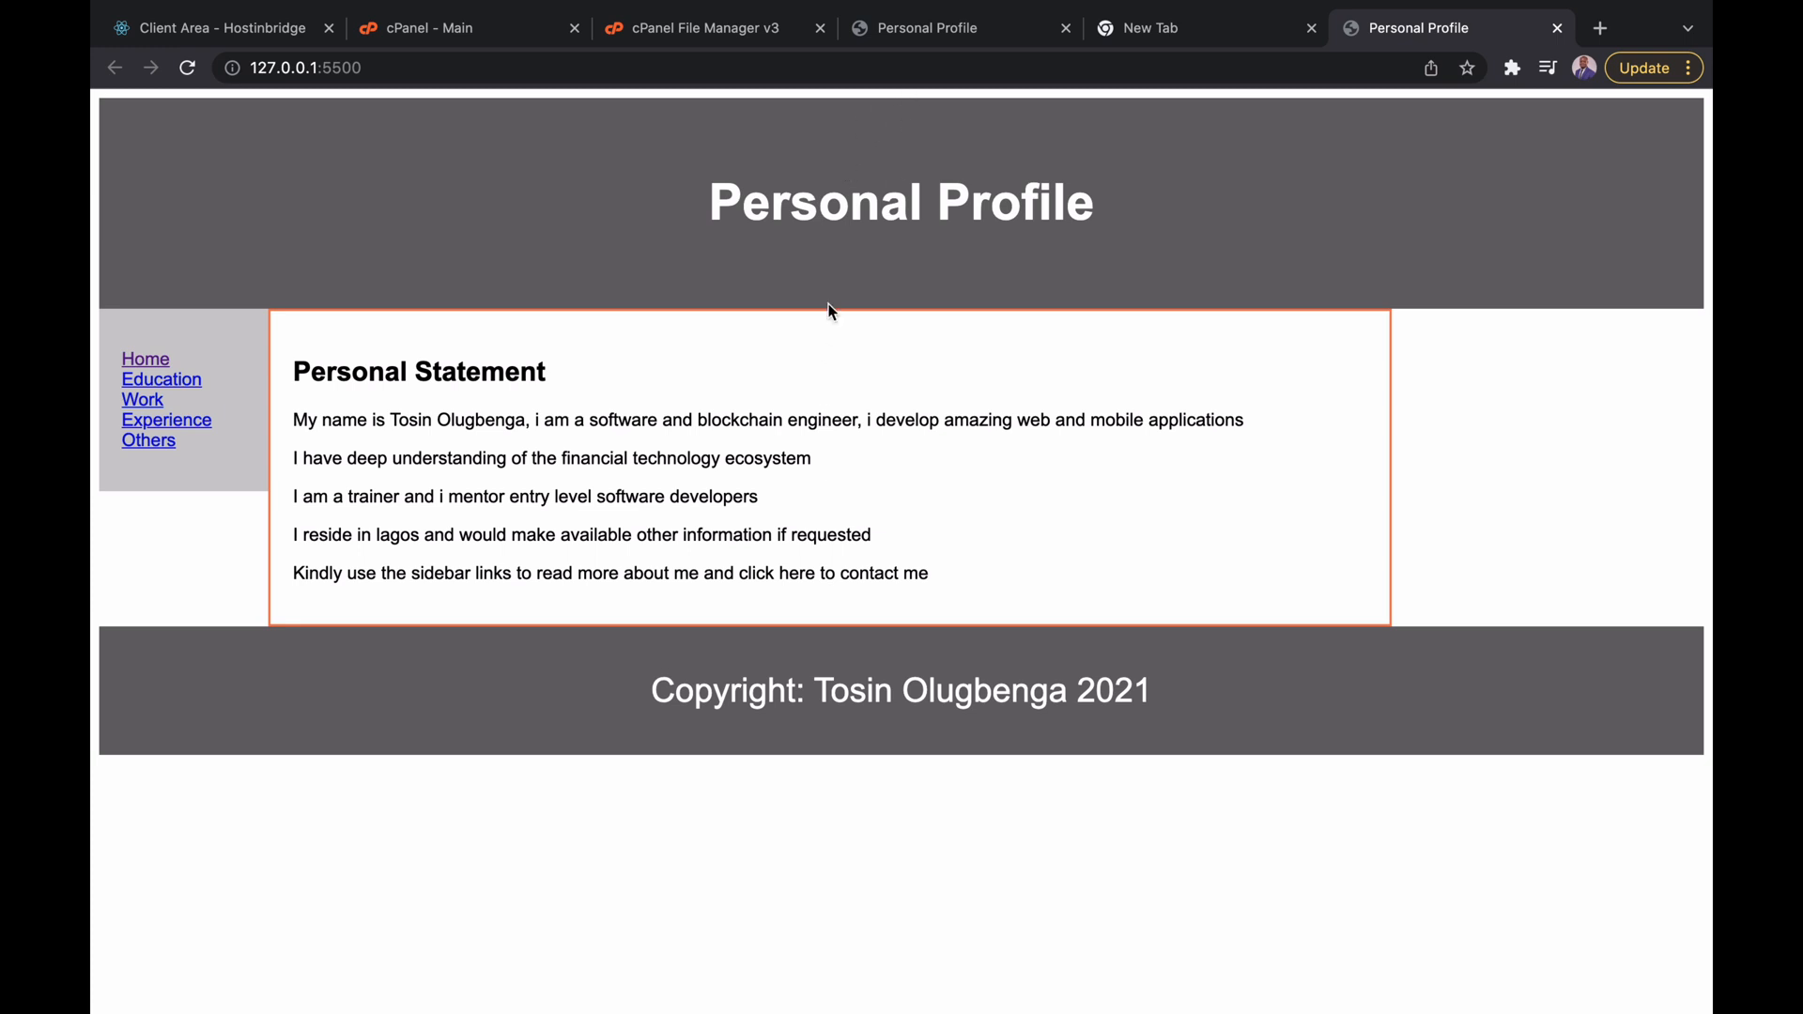
- Switch to Visual Studio Code and inspect main.css in the css folder and index.html
key(ctrl+Left)
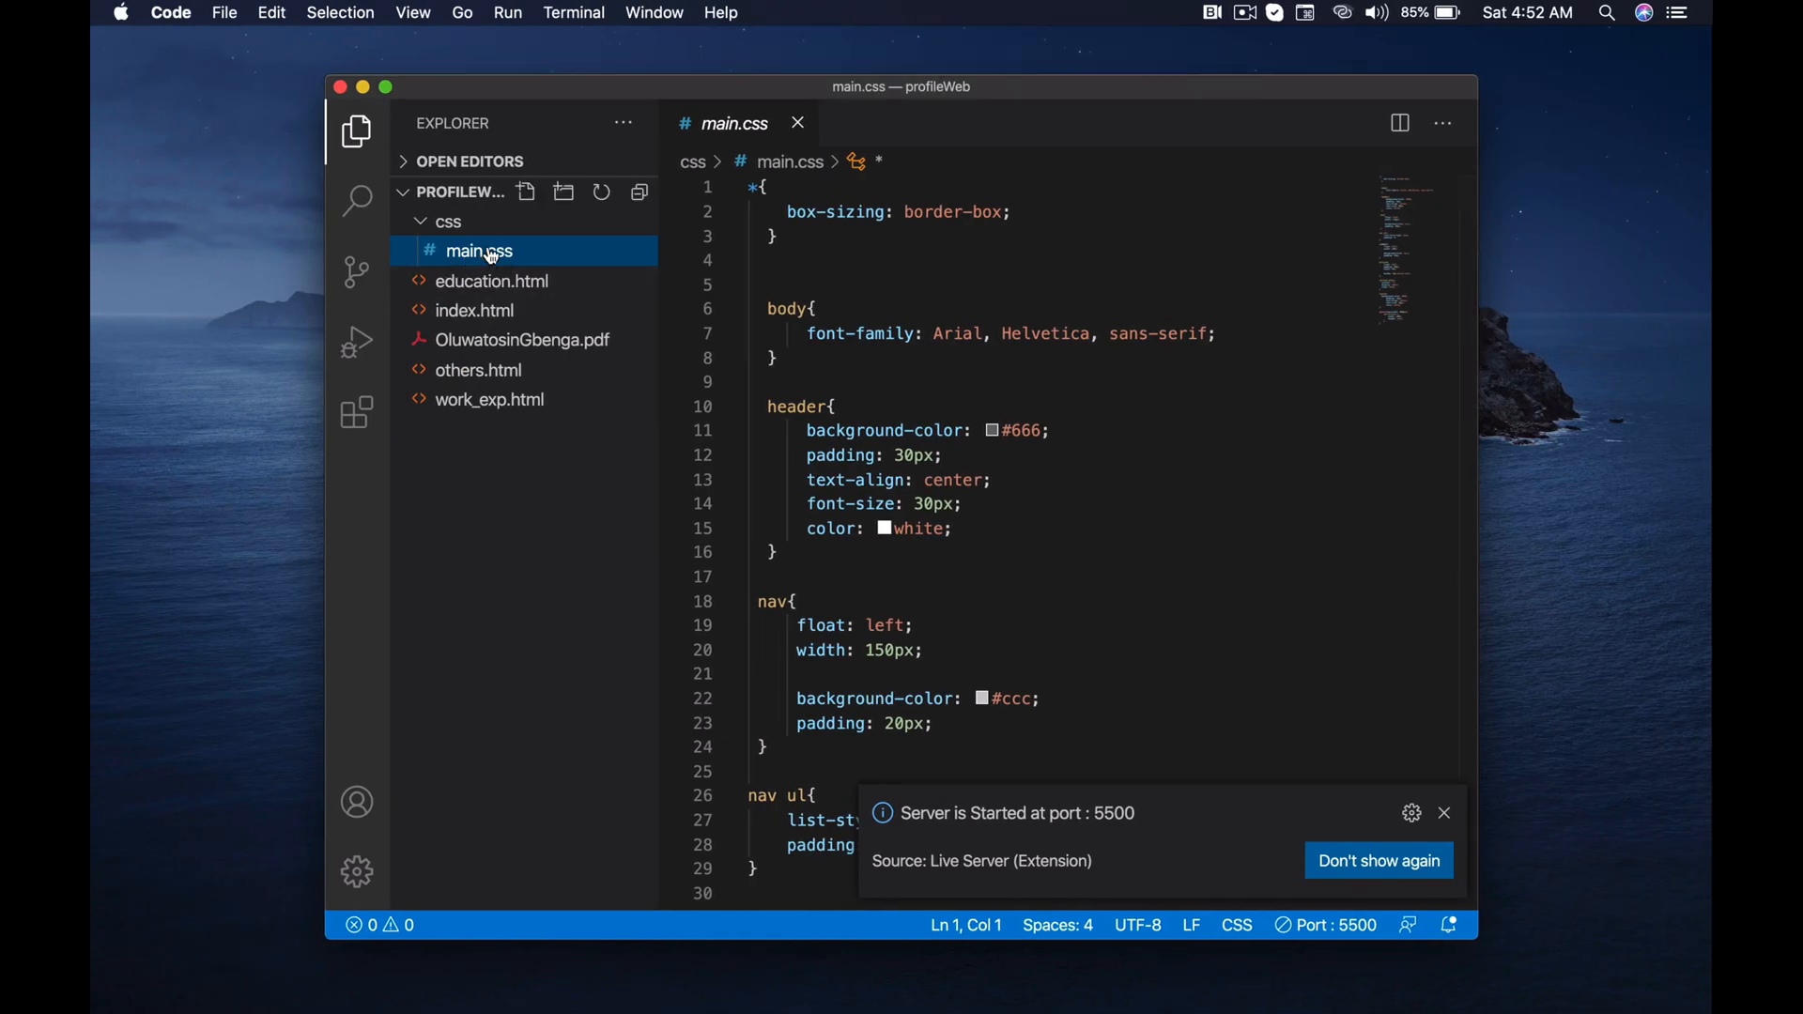
click(448, 225)
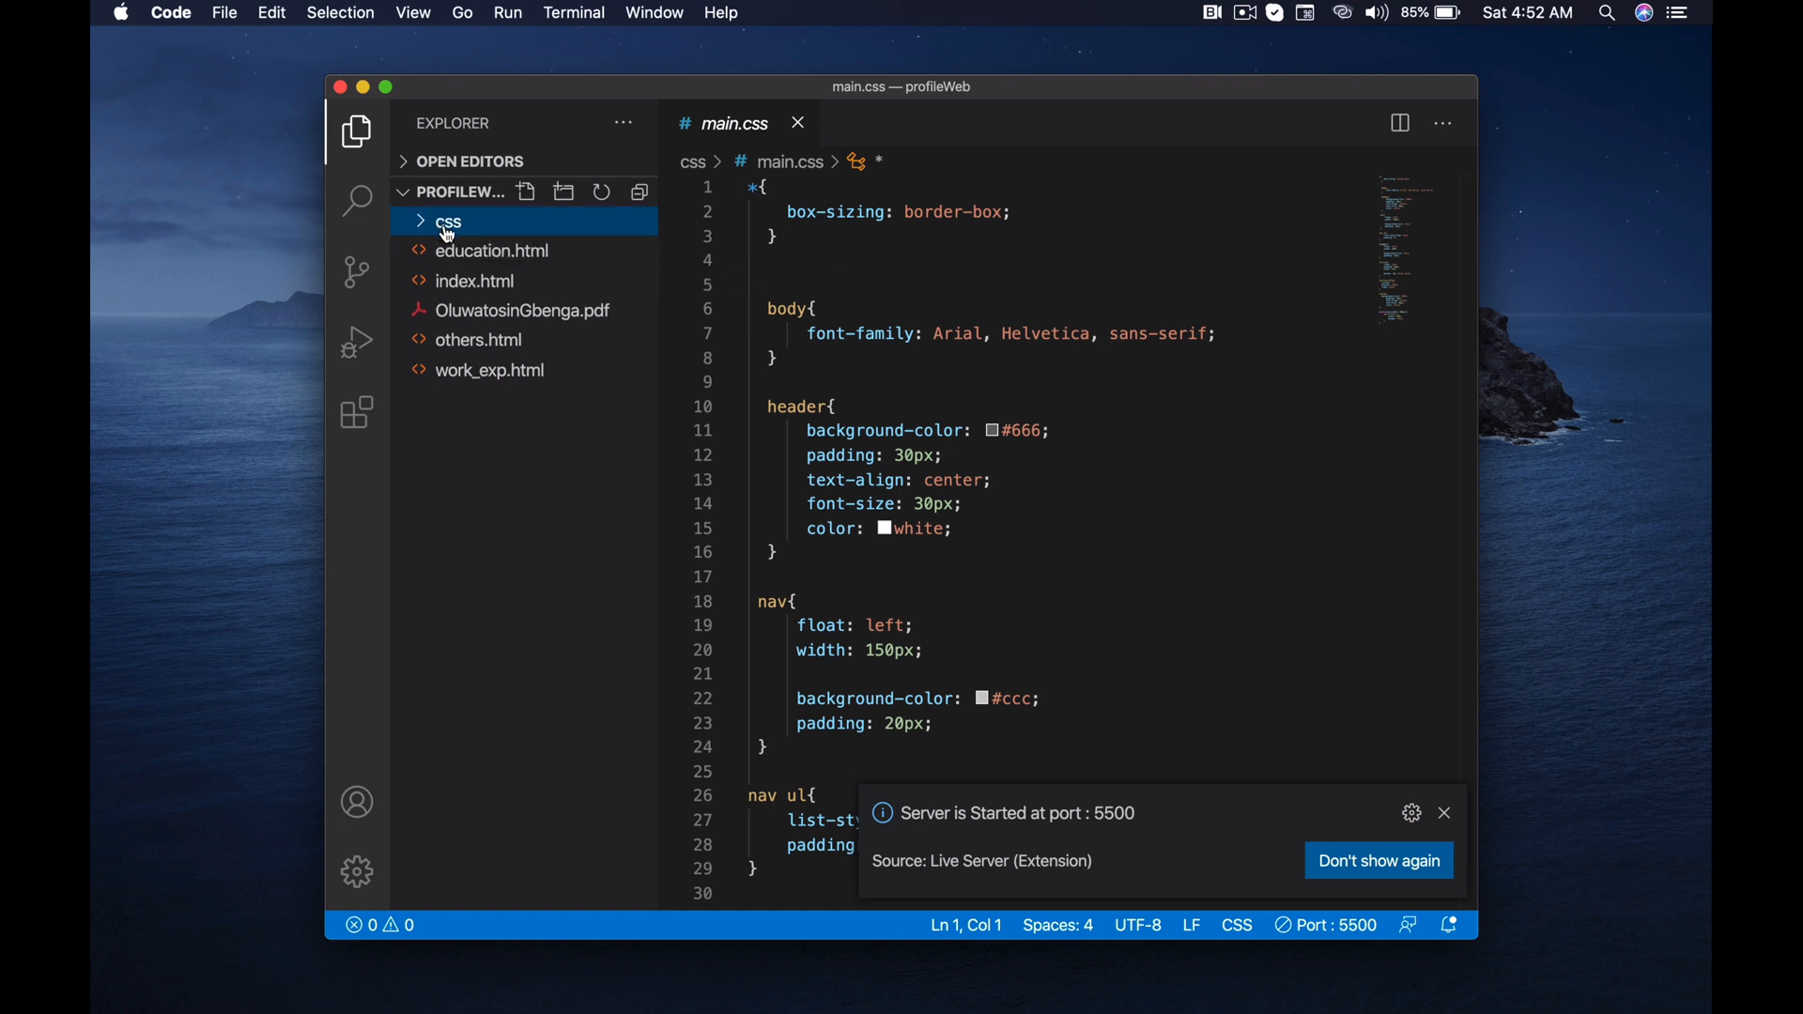
click(475, 284)
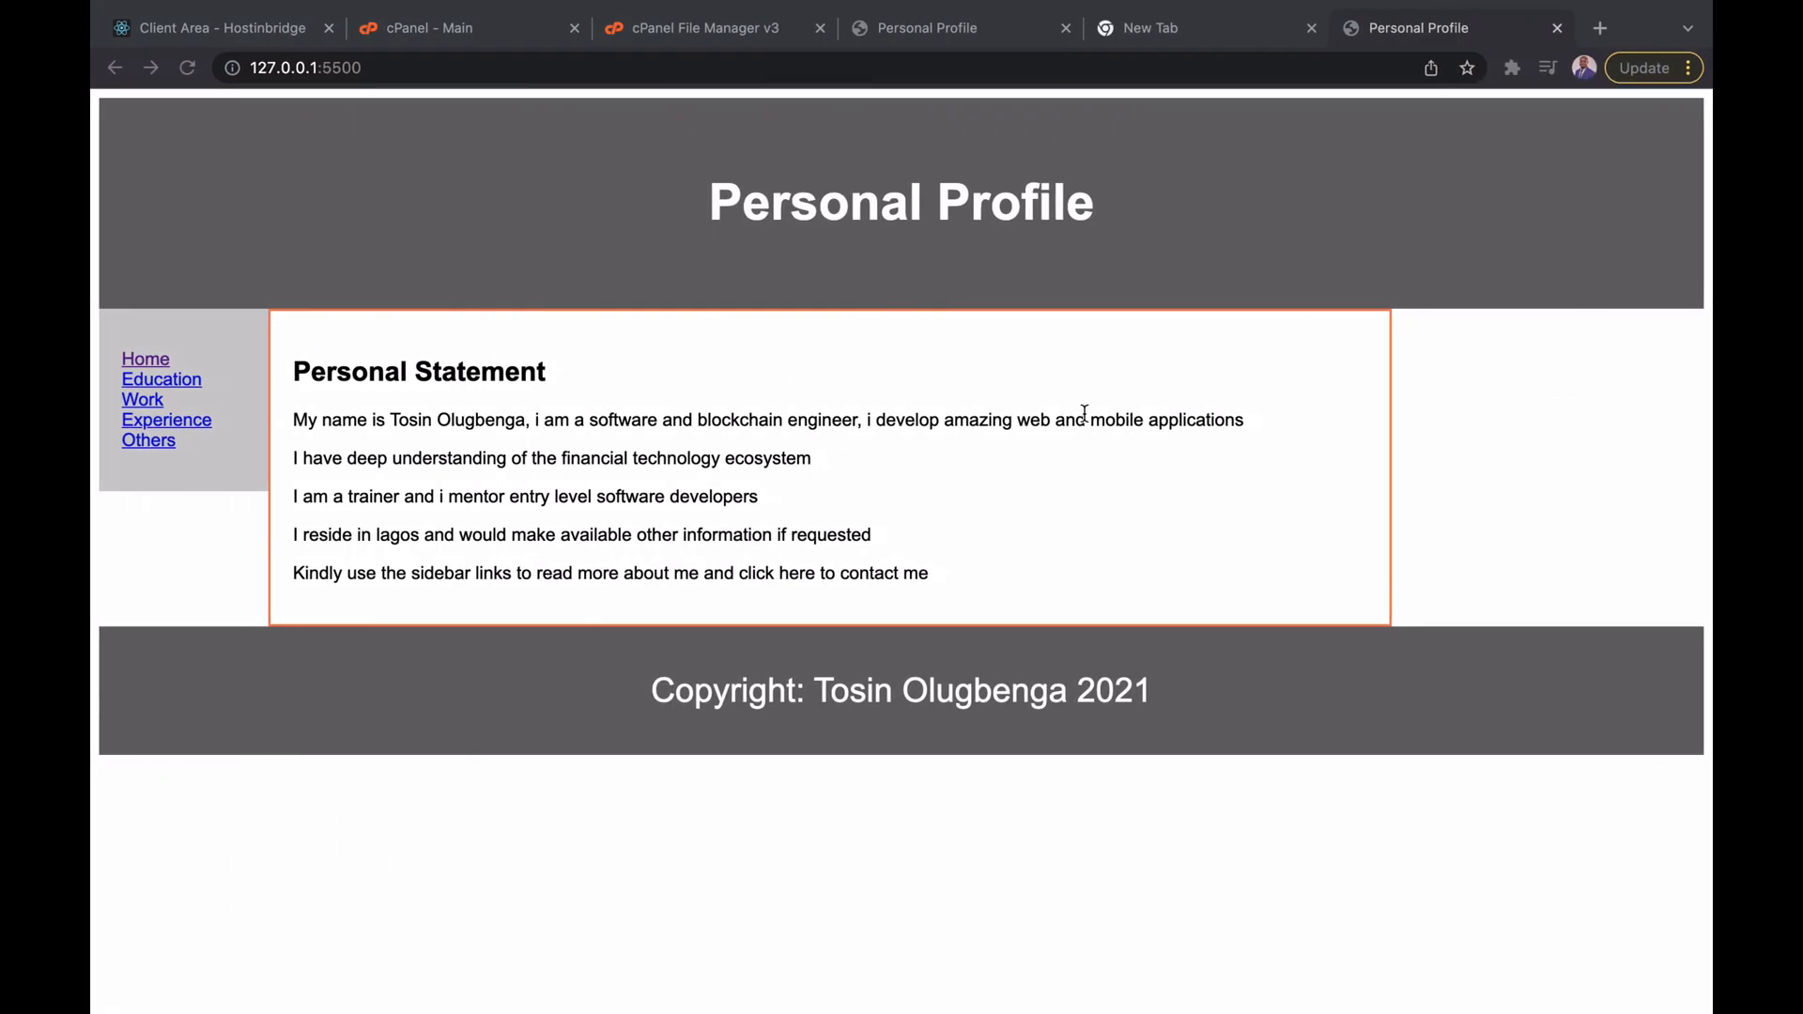
- Switch back to cPanel File Manager and delete main.css from public_html, skipping the trash
click(724, 29)
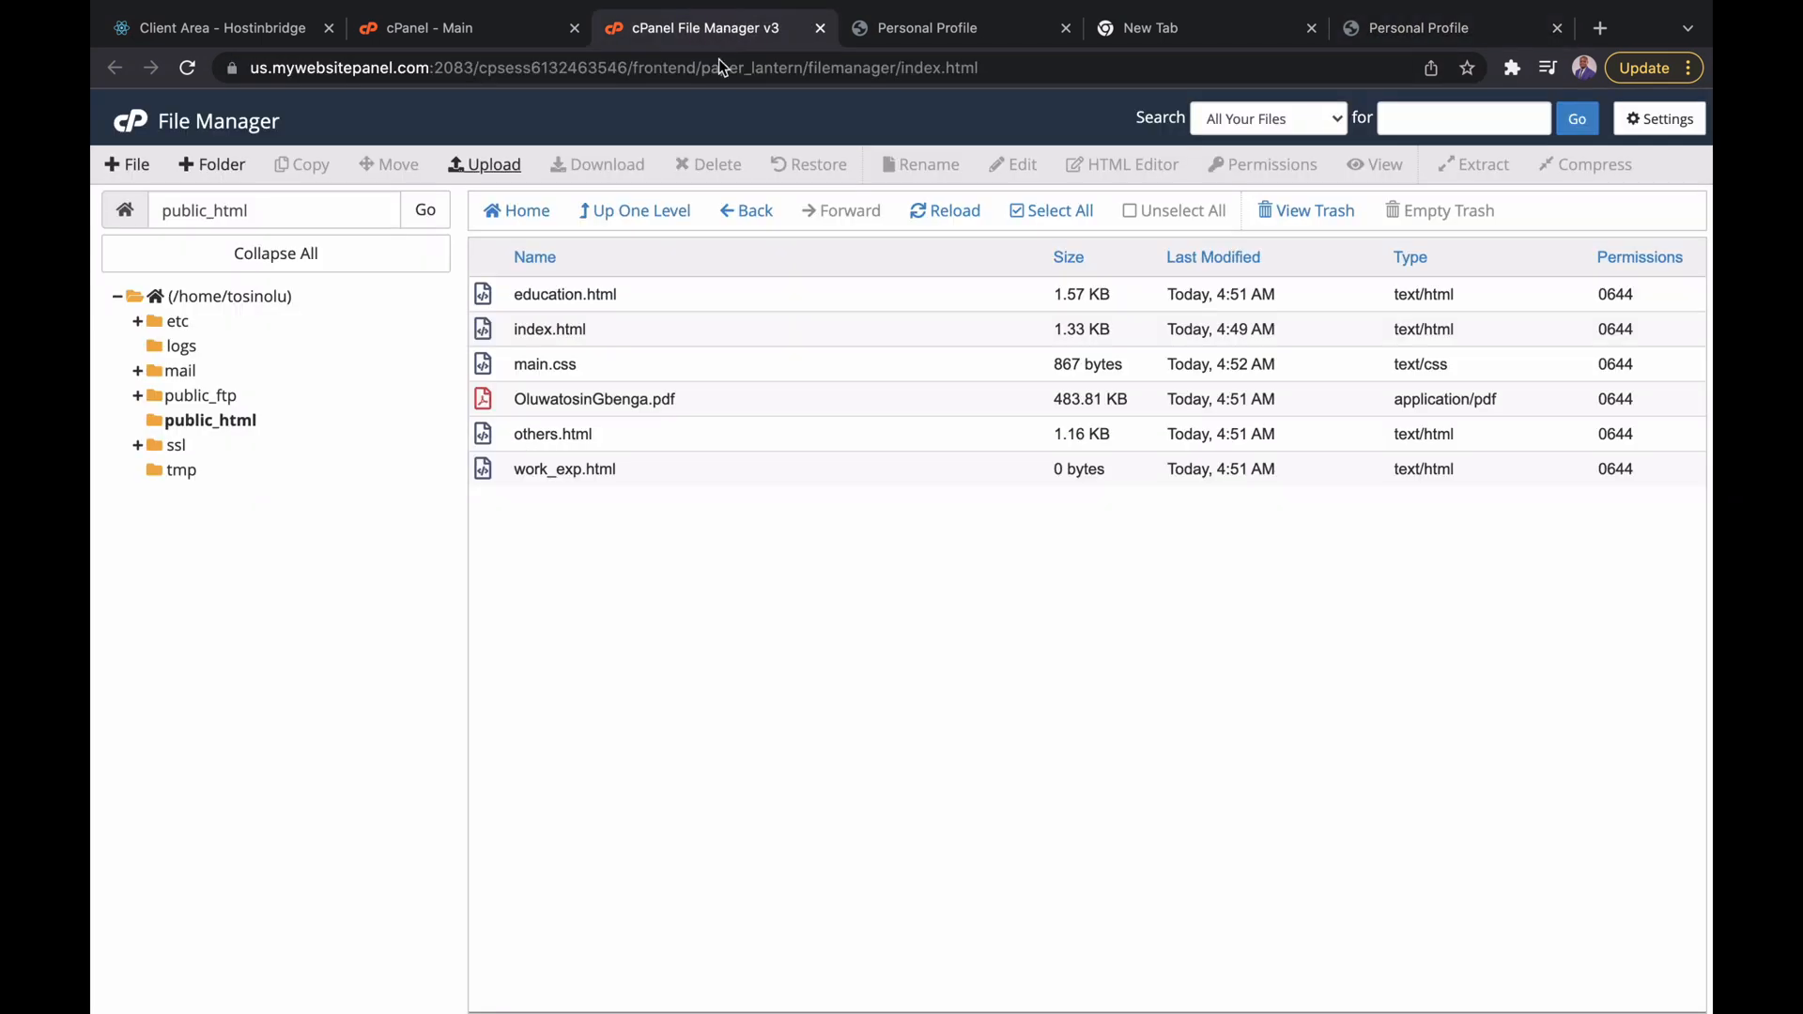
click(606, 376)
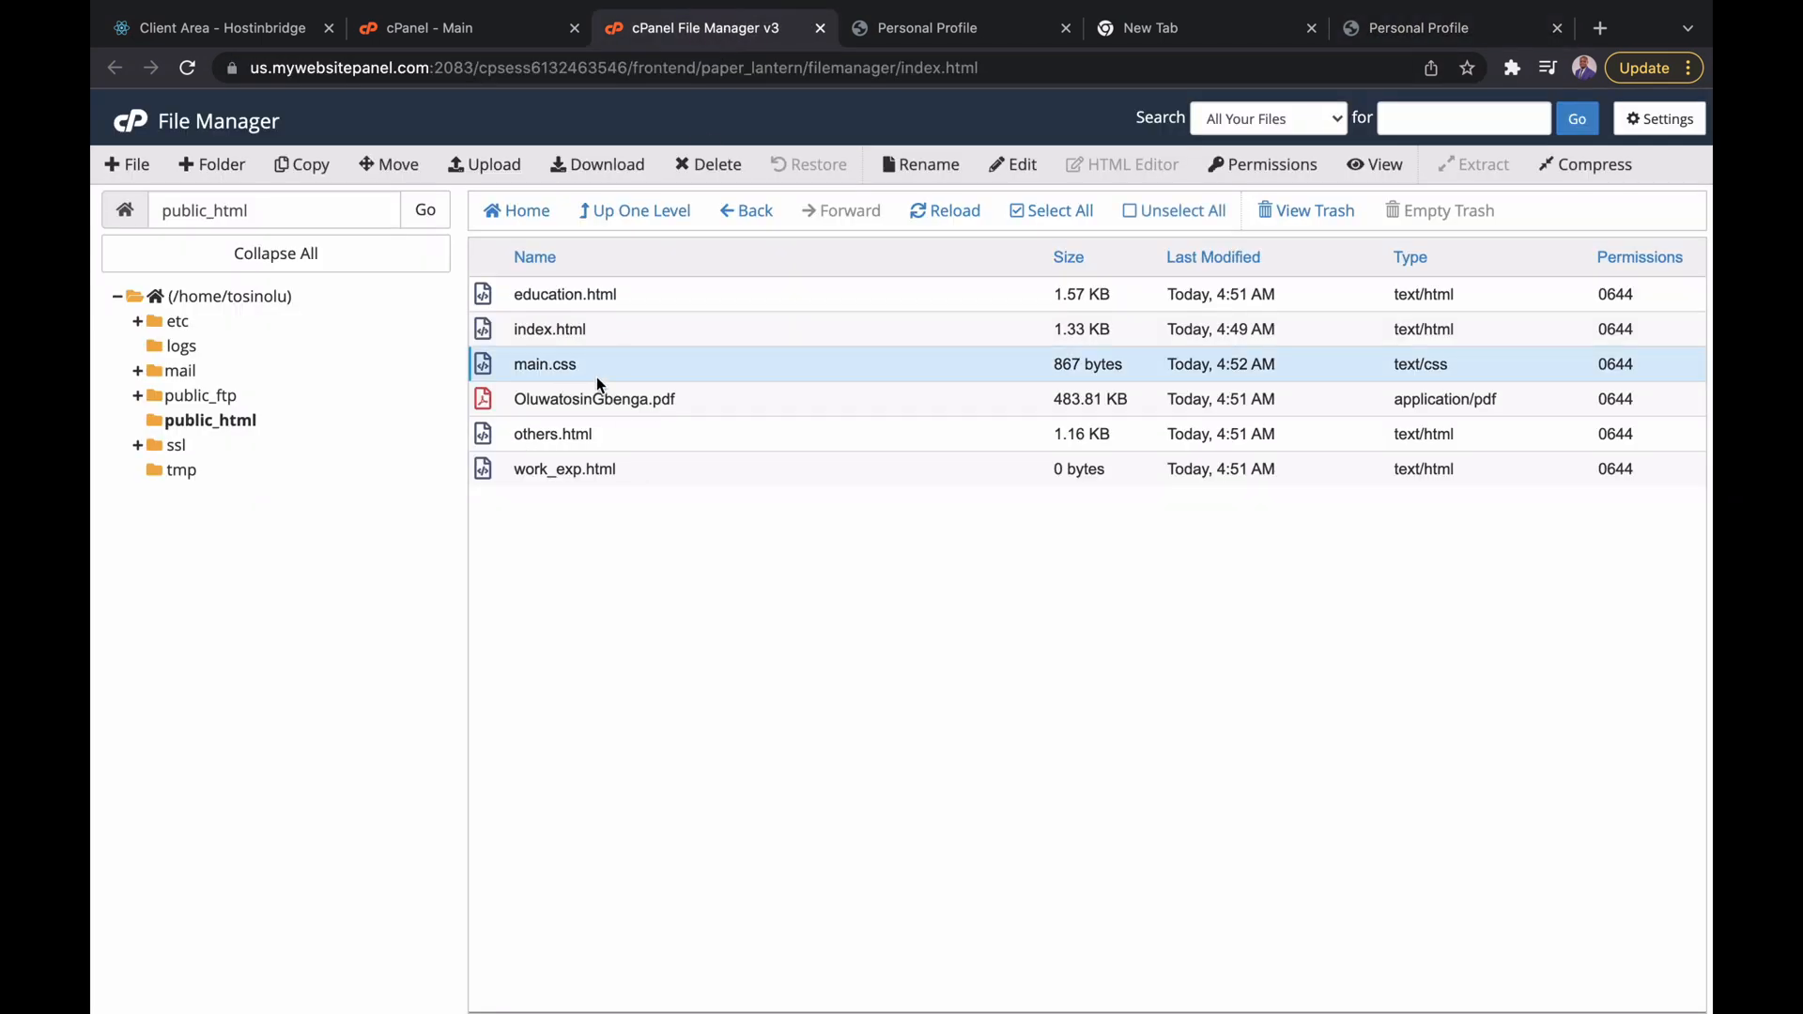
click(733, 183)
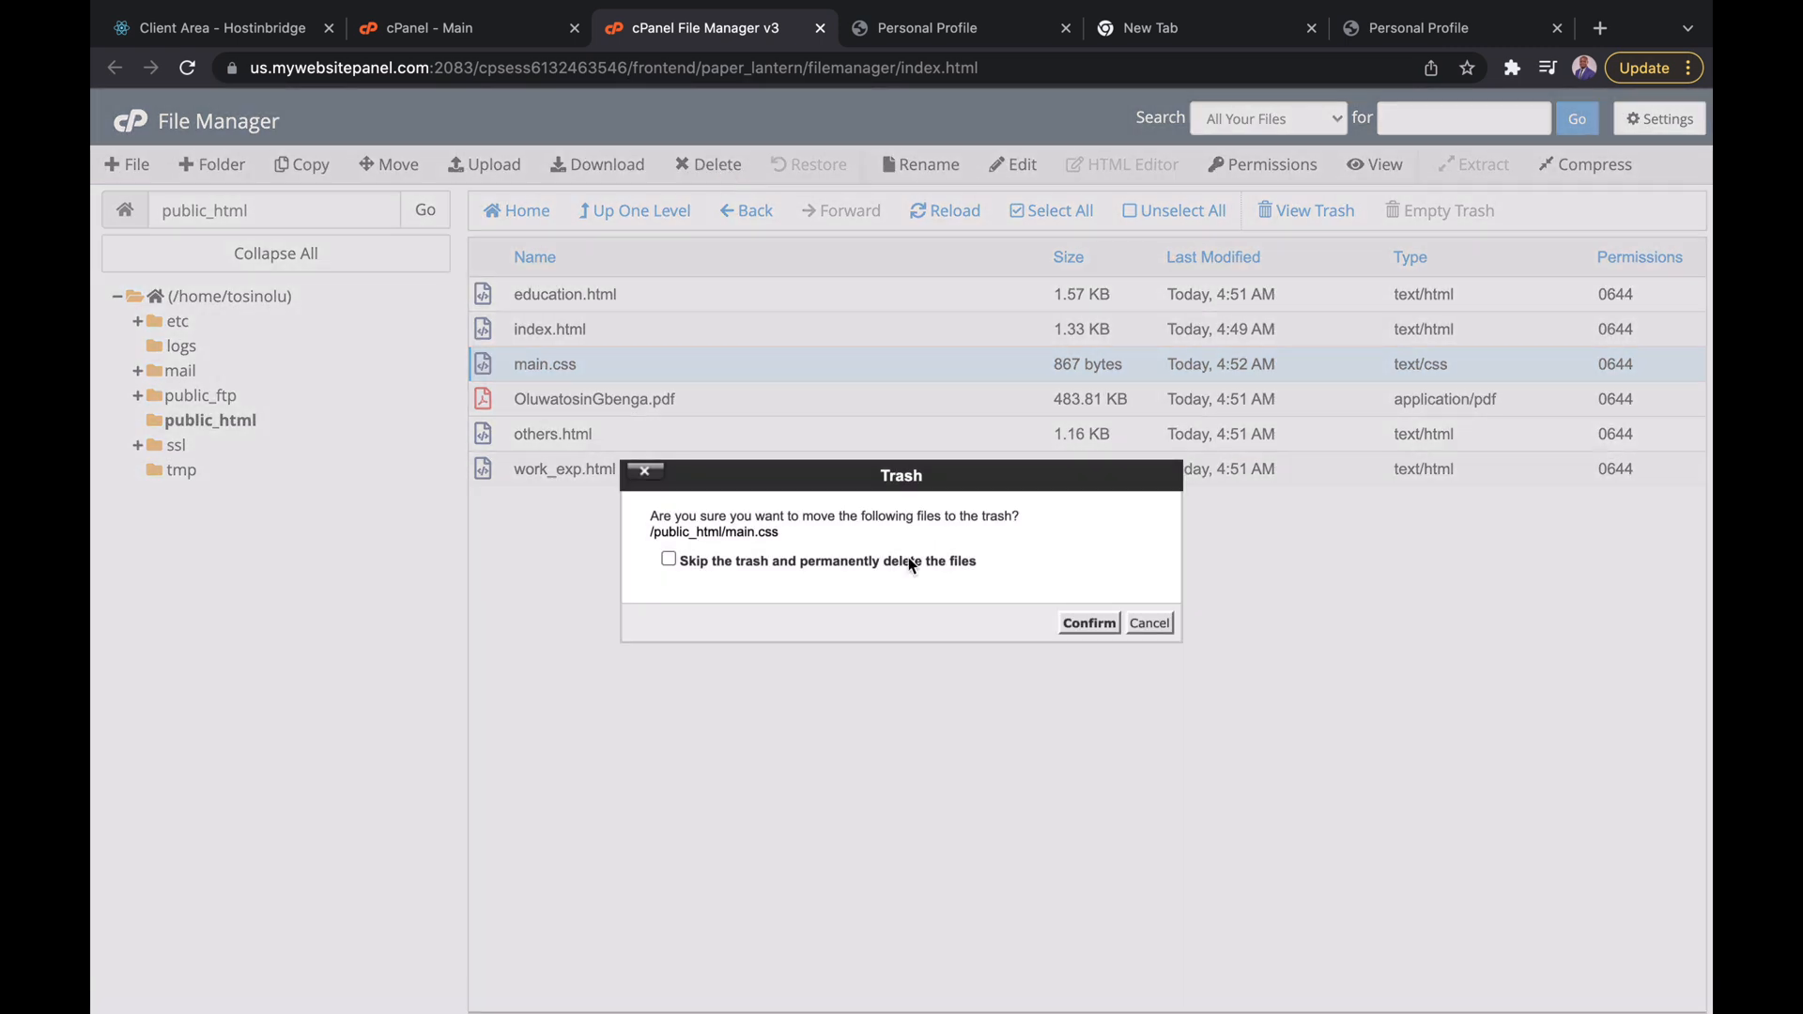
click(883, 562)
click(1090, 623)
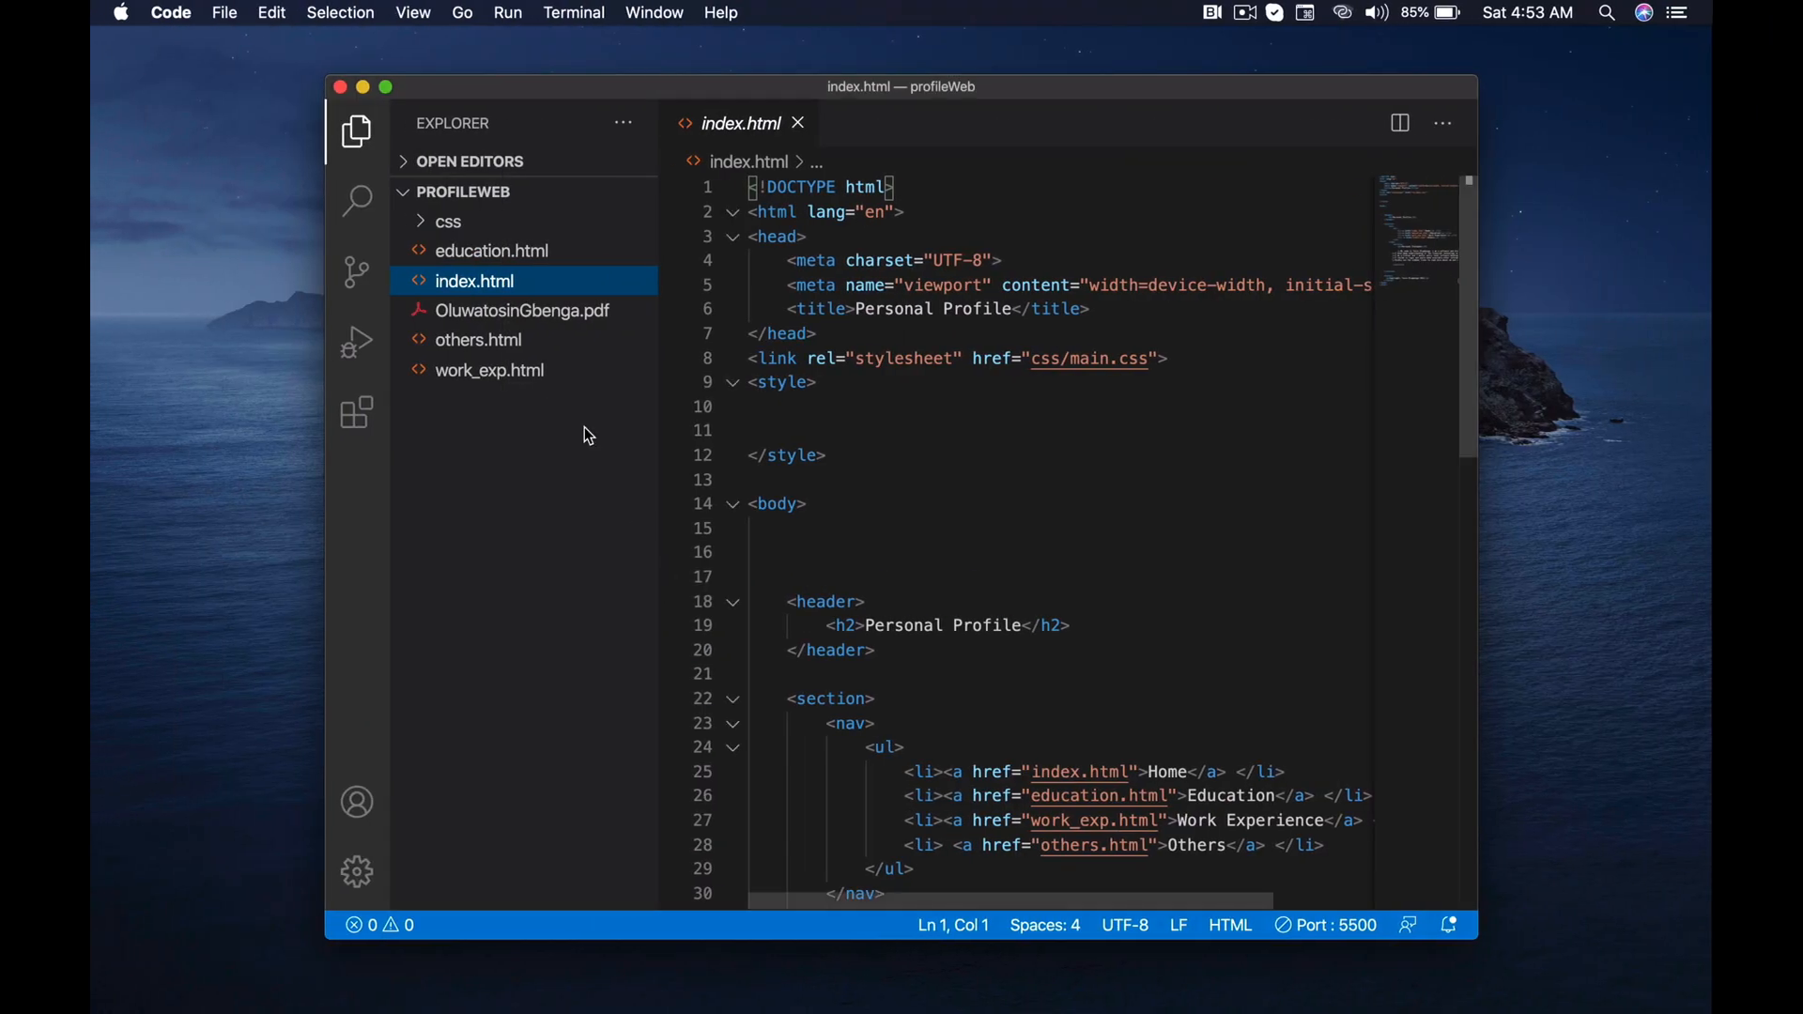
- Try main.css as the stylesheet path in index.html's link tag, and restore it to css/main.css
click(459, 226)
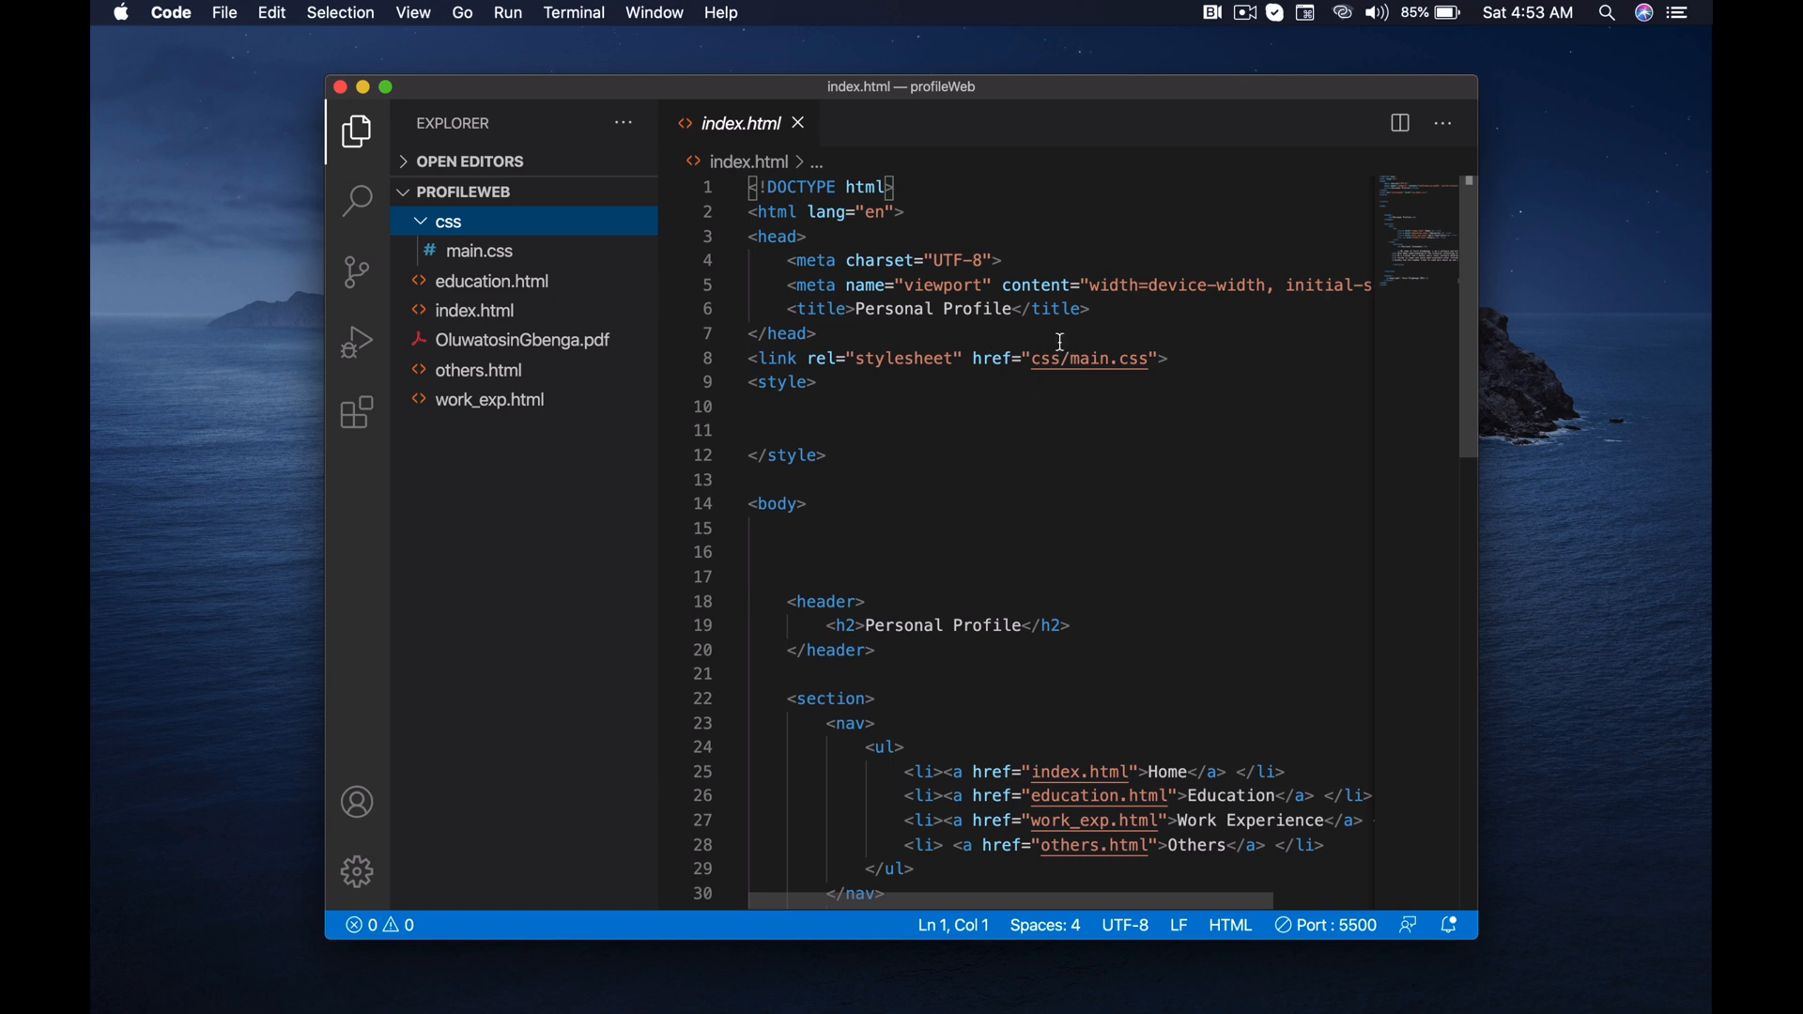
drag(1023, 361, 1159, 366)
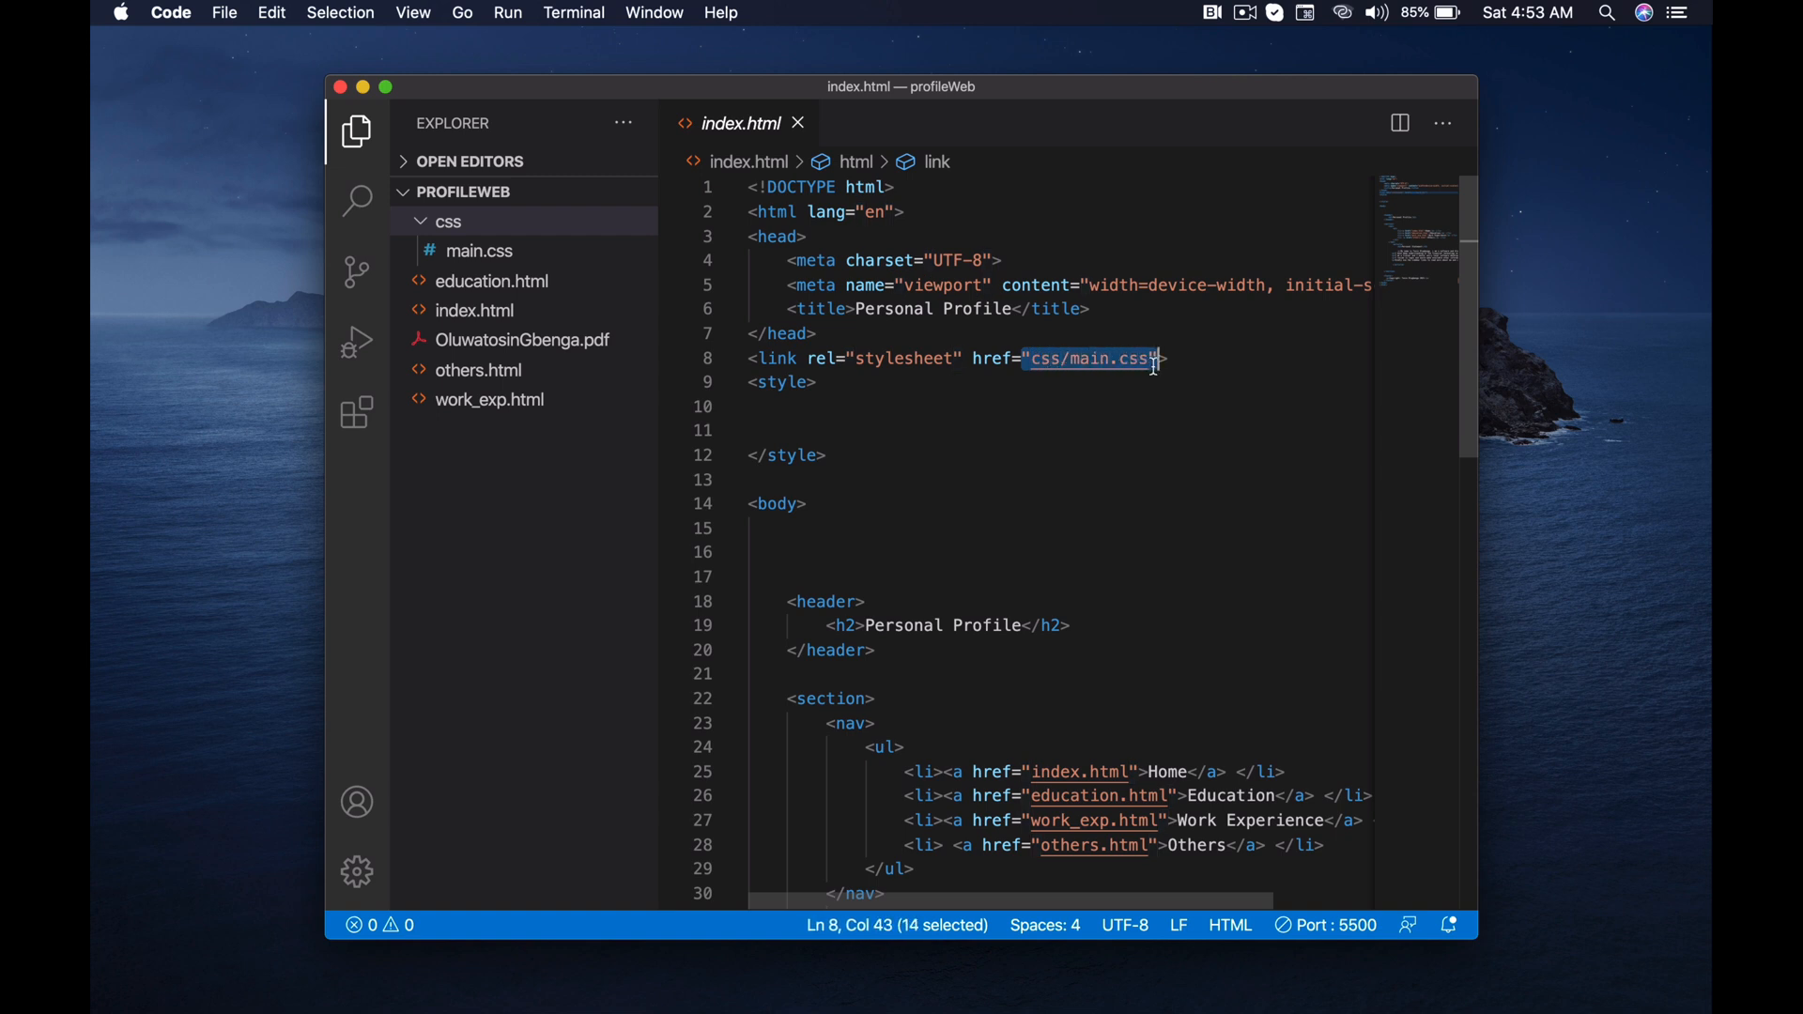
click(1070, 364)
key(BackSpace)
key(BackSpace)
key(BackSpace)
key(BackSpace)
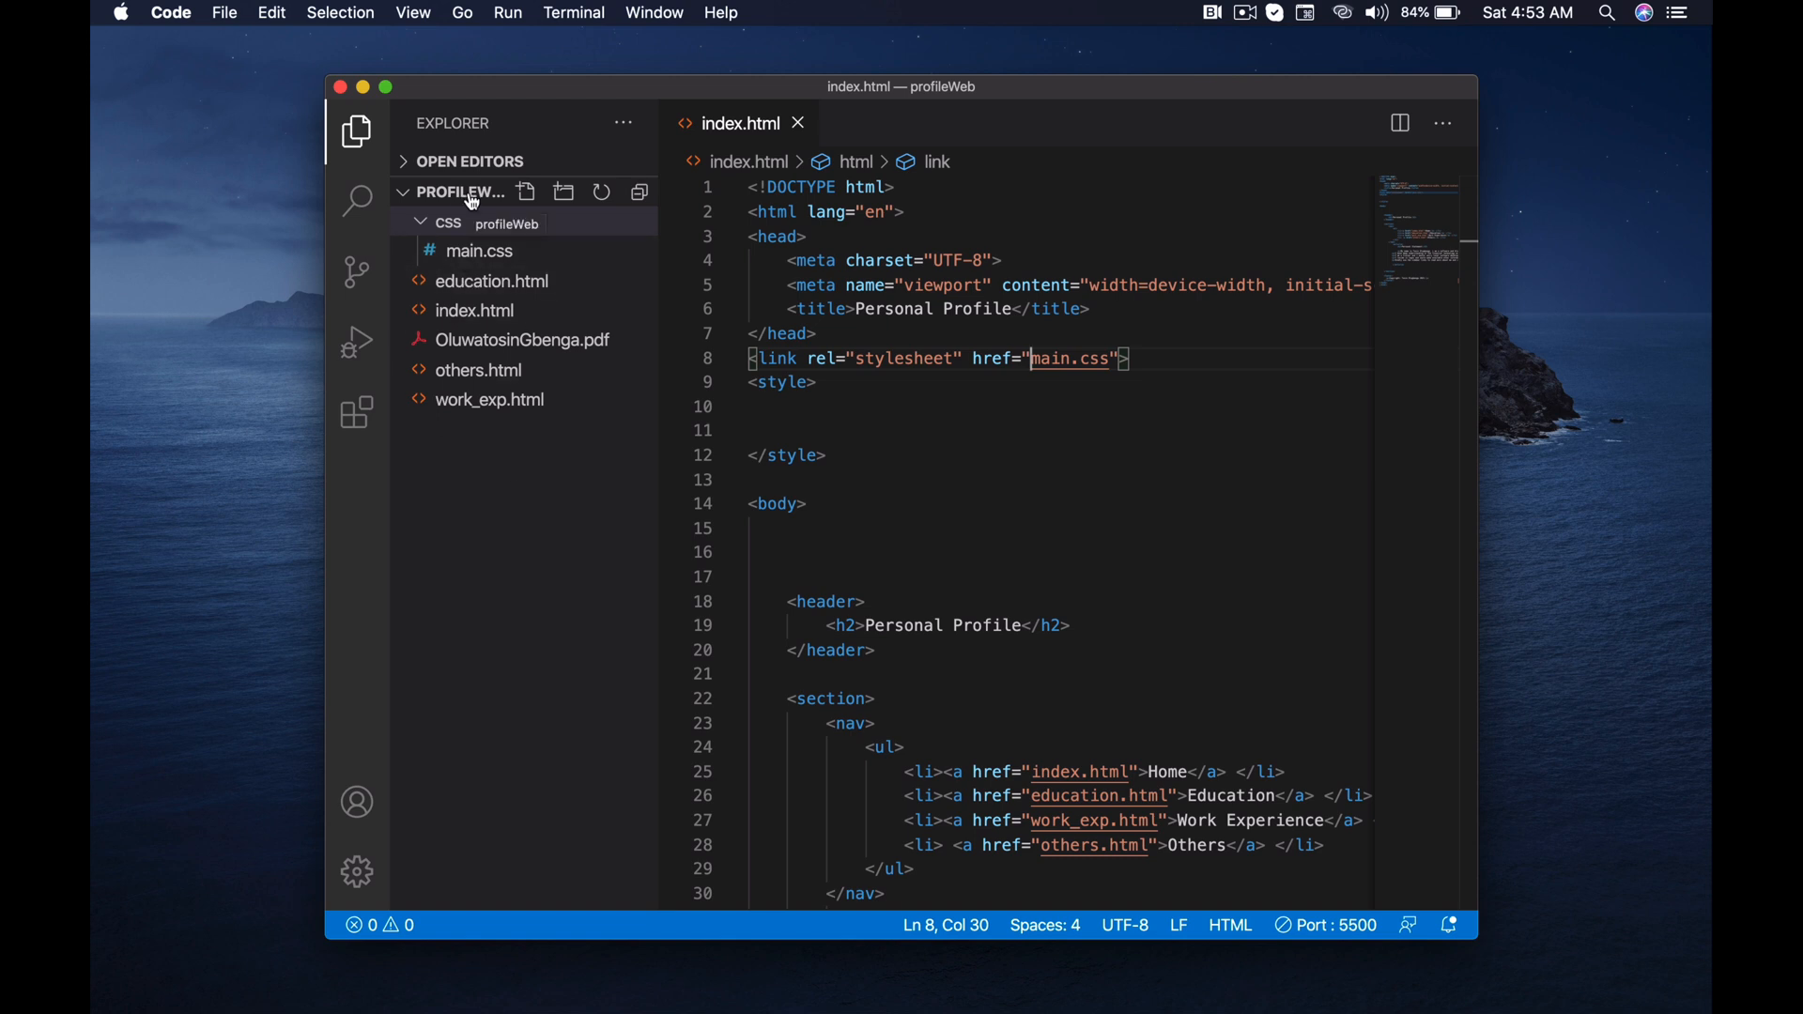
text(zz)
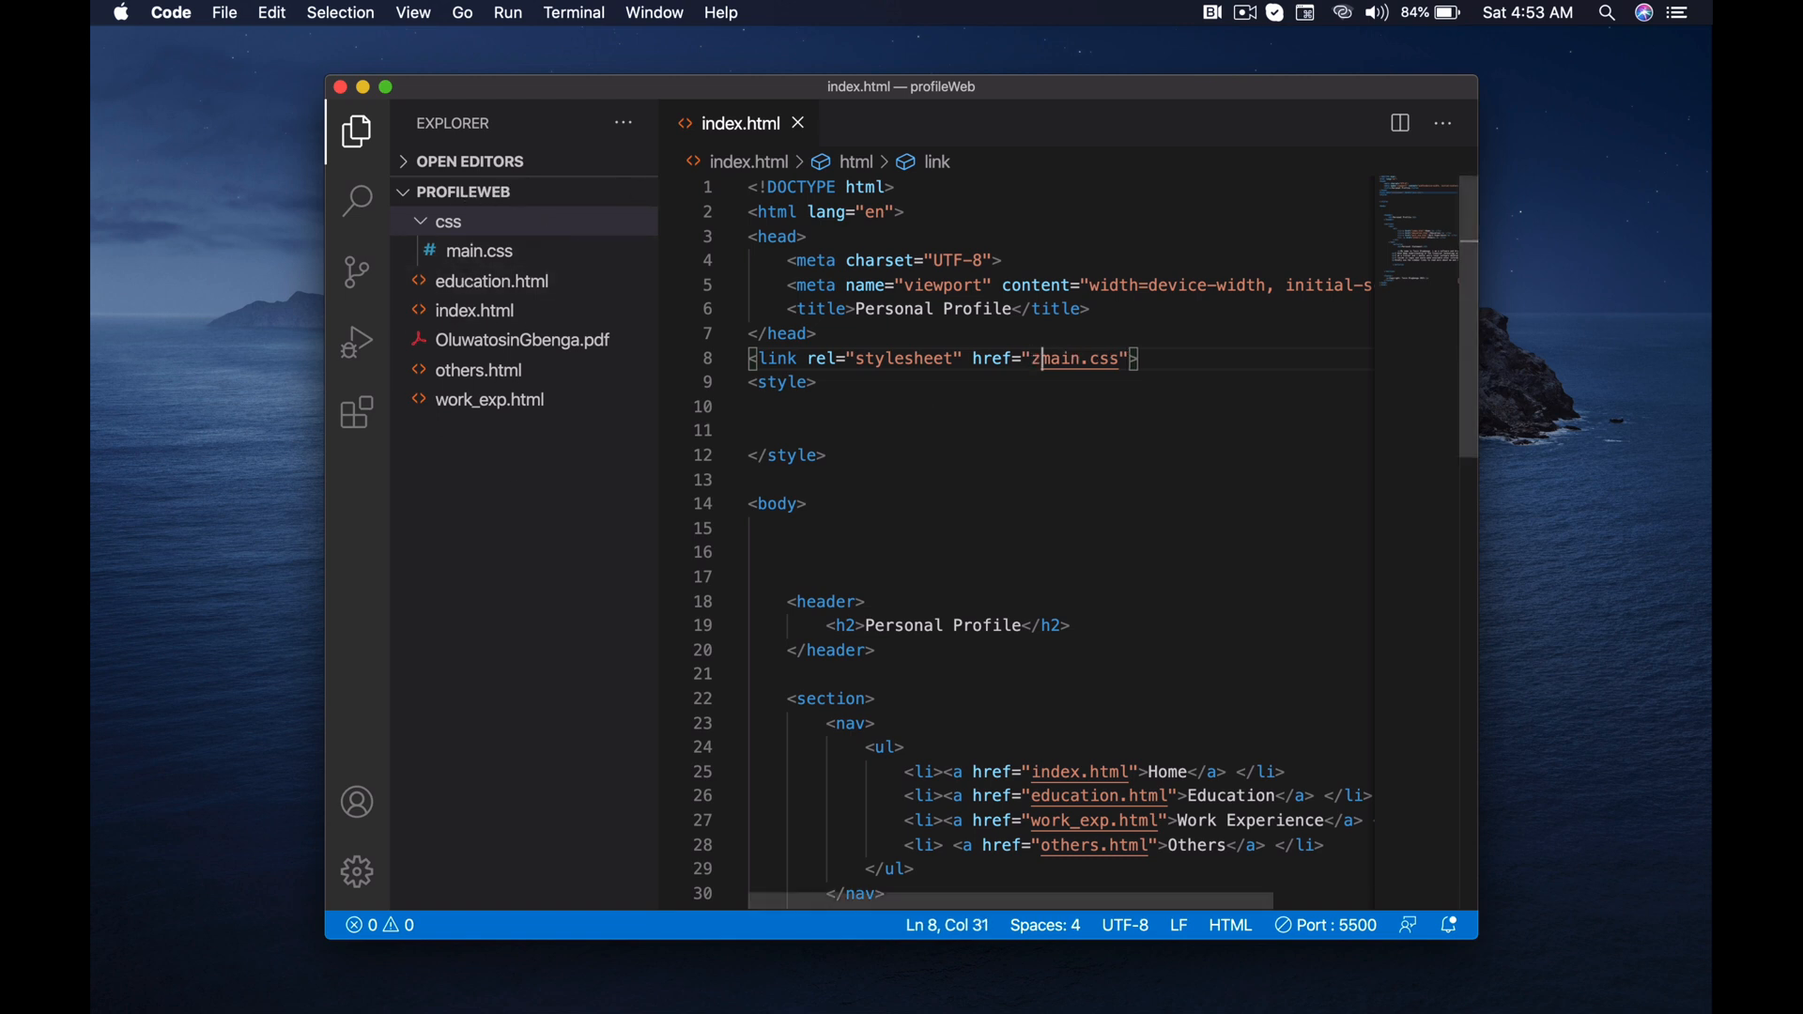
key(BackSpace)
key(BackSpace)
text(css/)
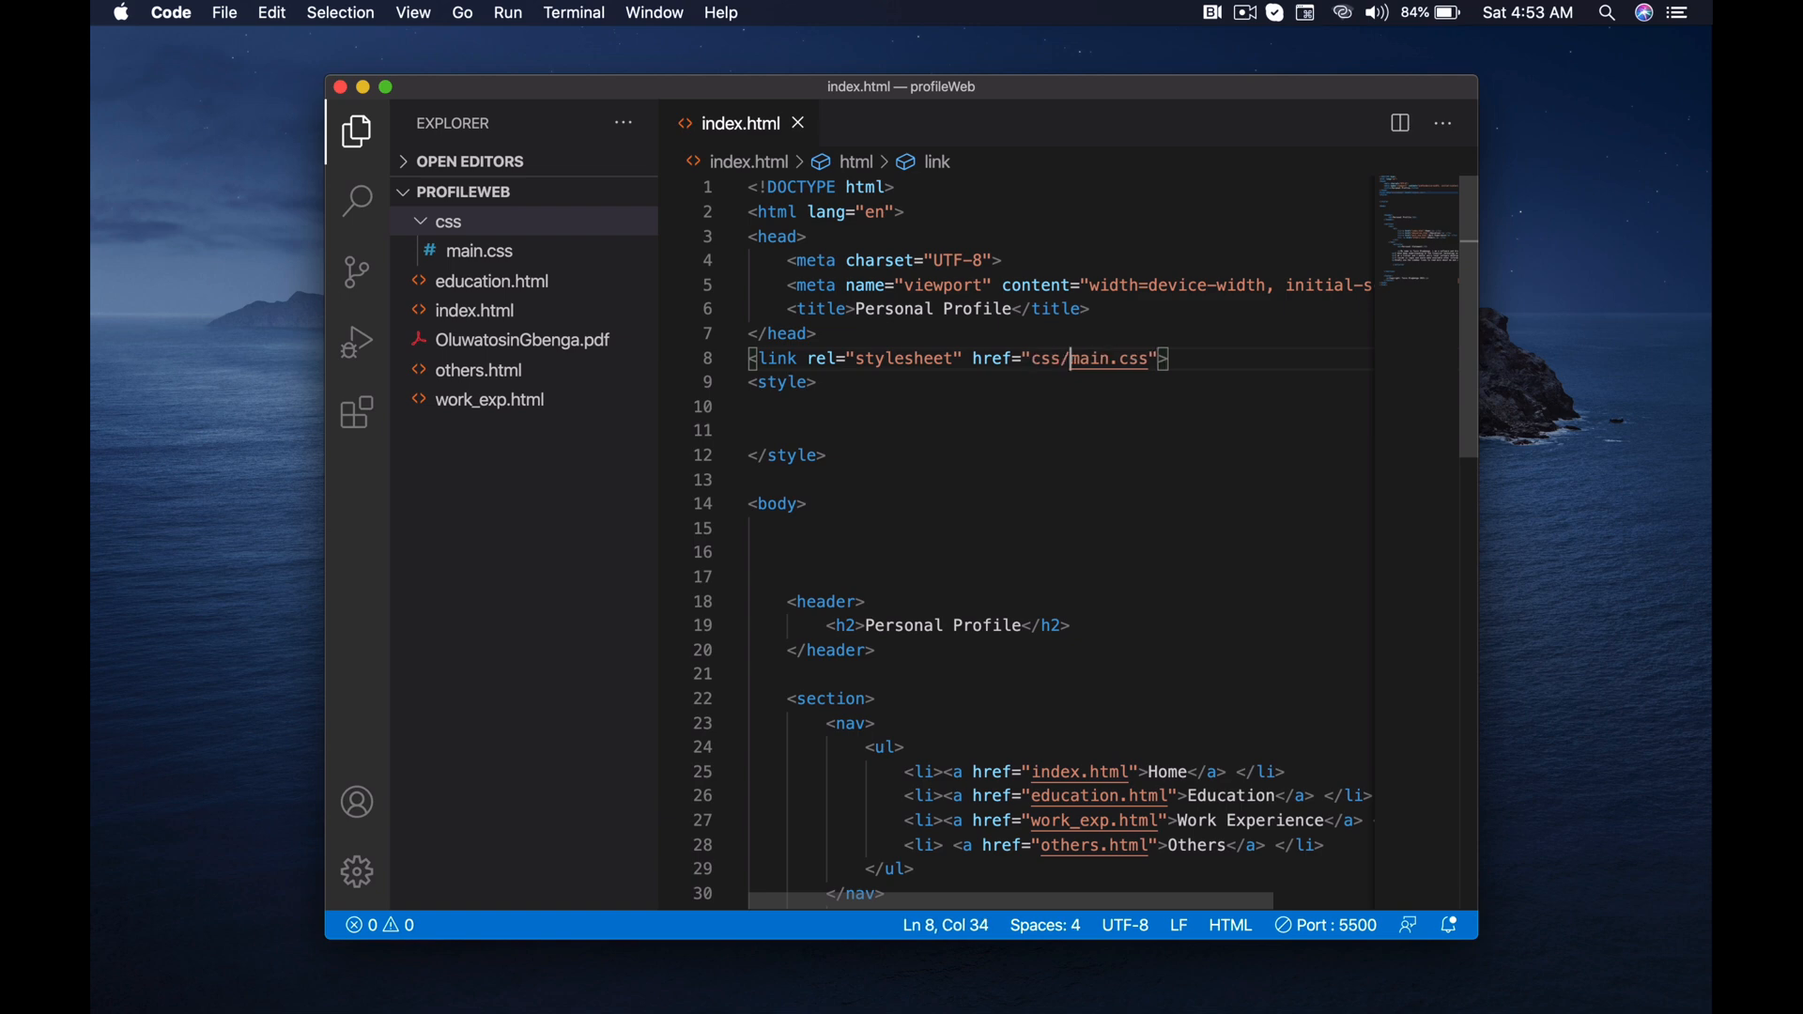
- Switch back to cPanel File Manager and create a folder named css in public_html
key(ctrl+Right)
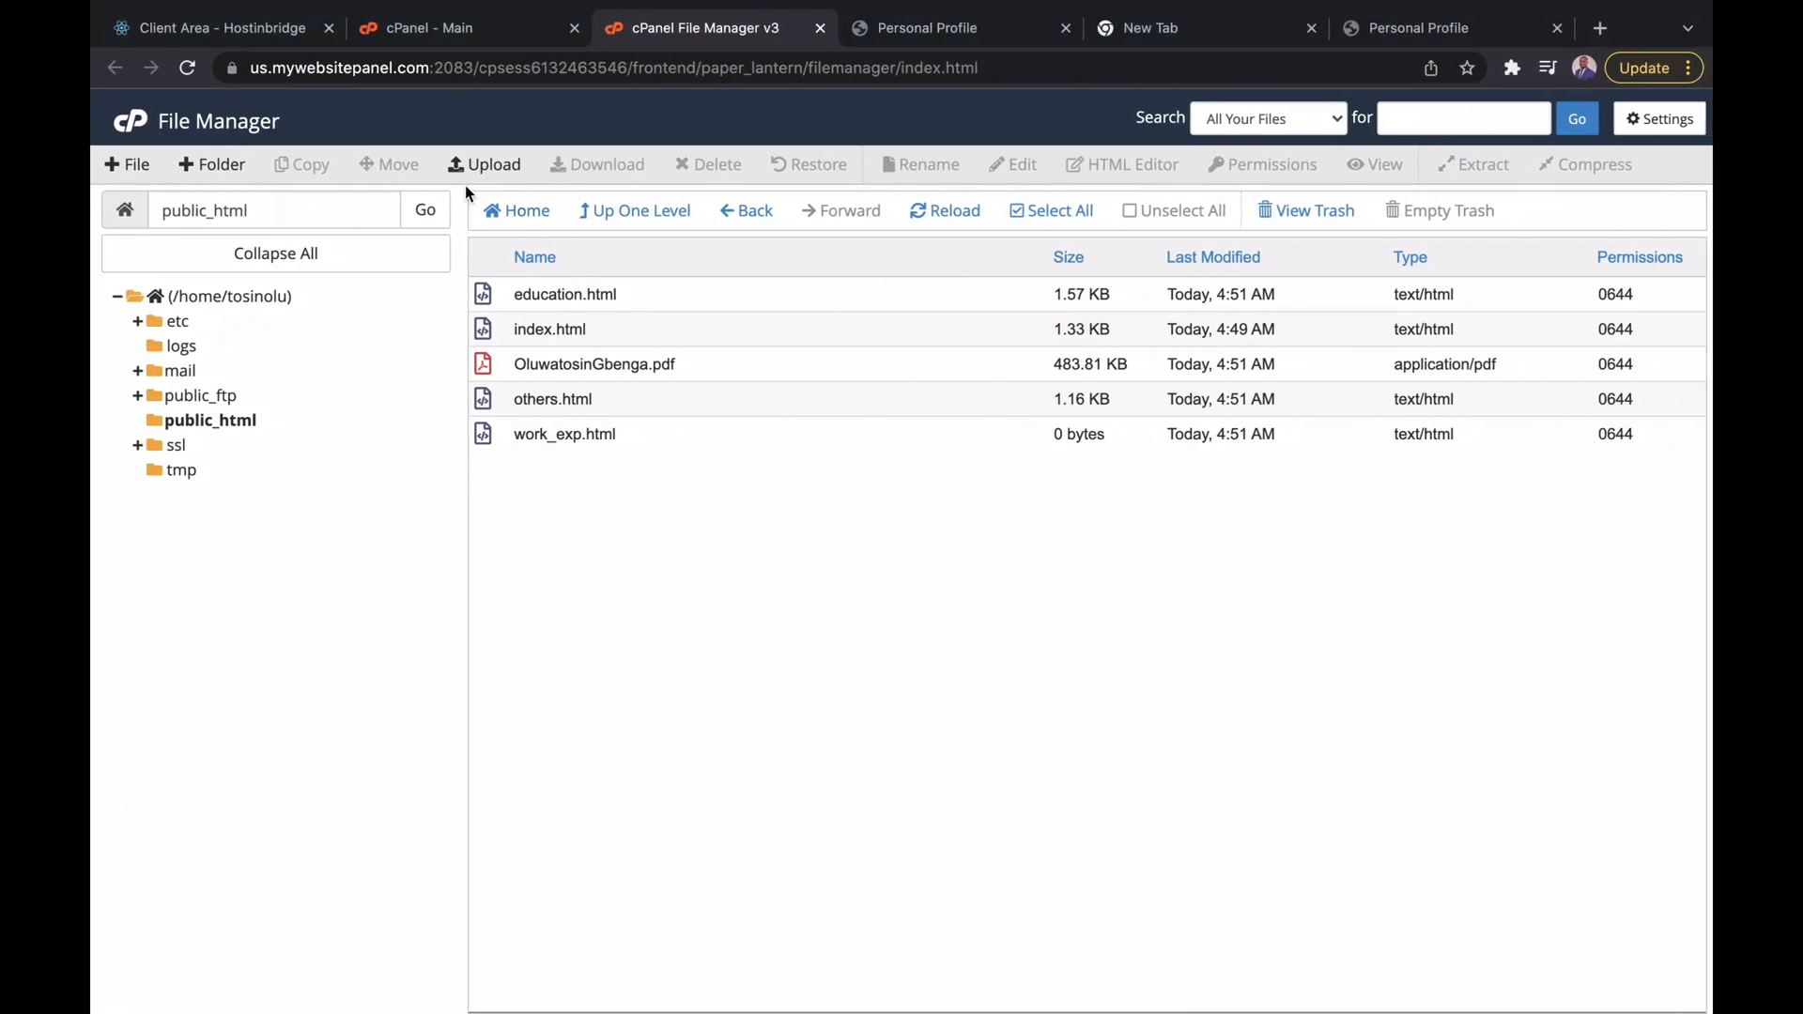
click(212, 165)
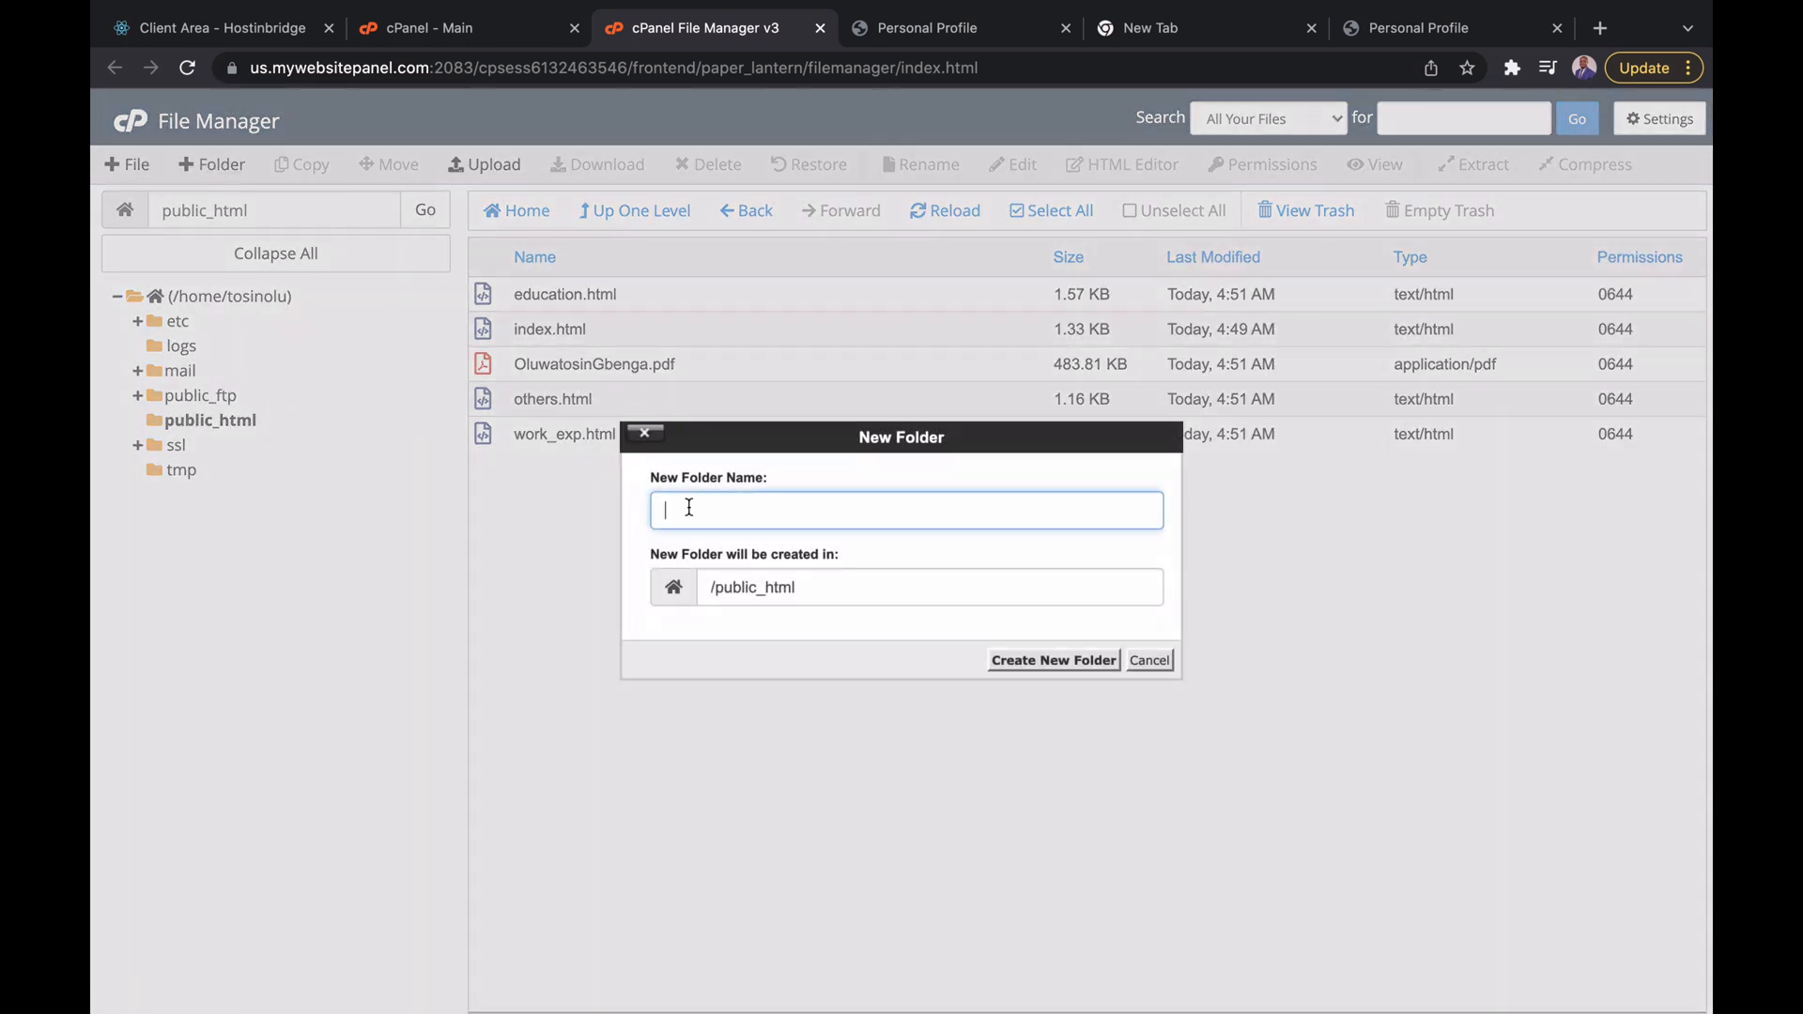
text(css)
click(1053, 657)
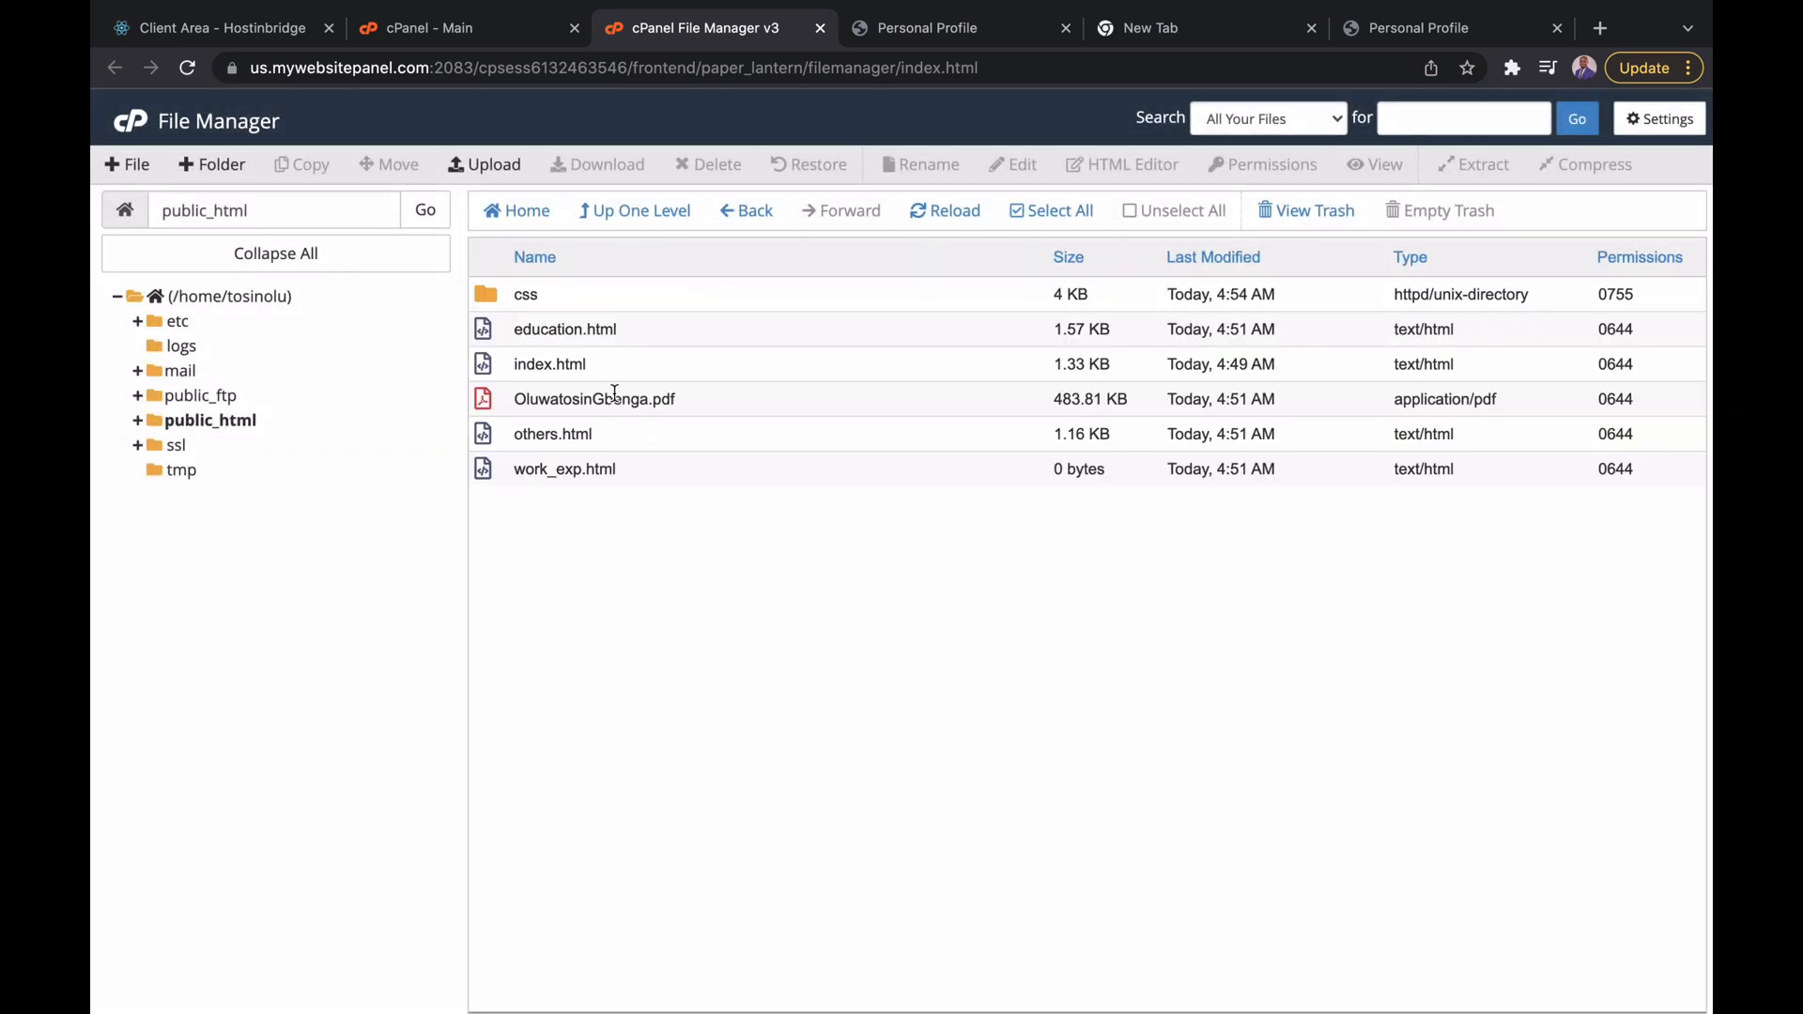
- Upload main.css from the local WEB CLASSES/HTML/profileWeb/css folder into public_html/css and return to public_html
double_click(489, 297)
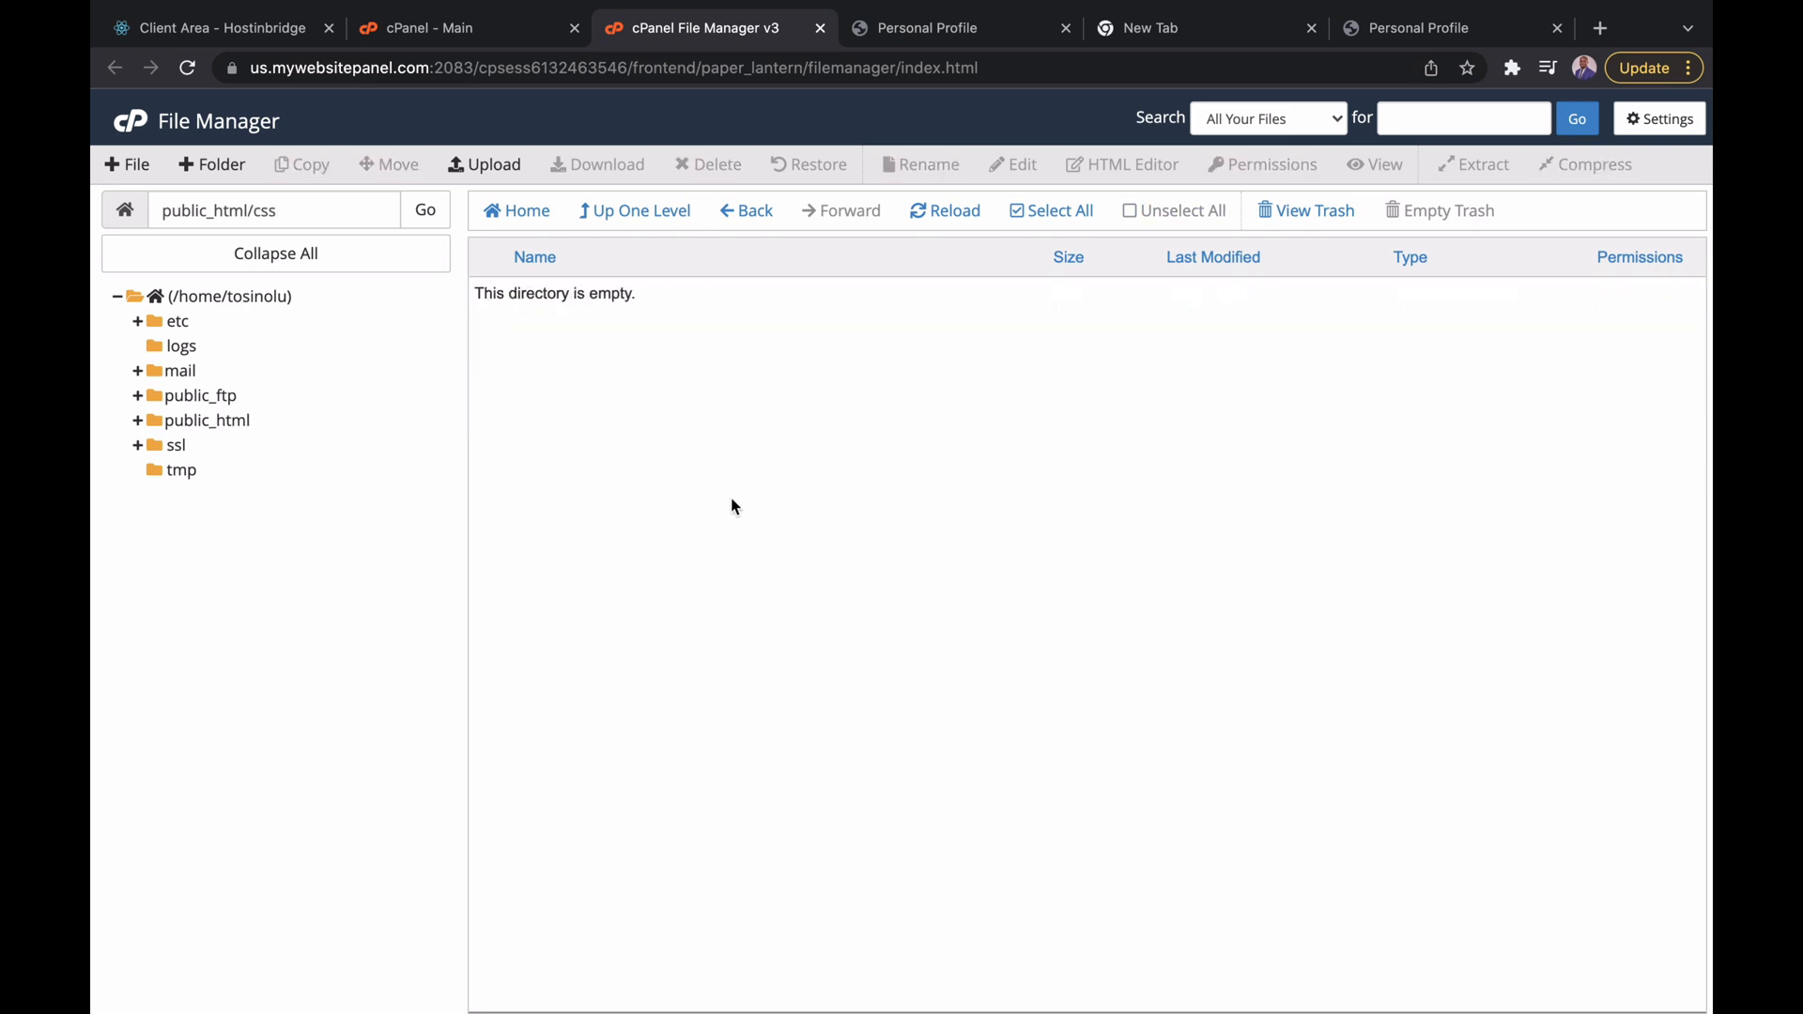
click(485, 166)
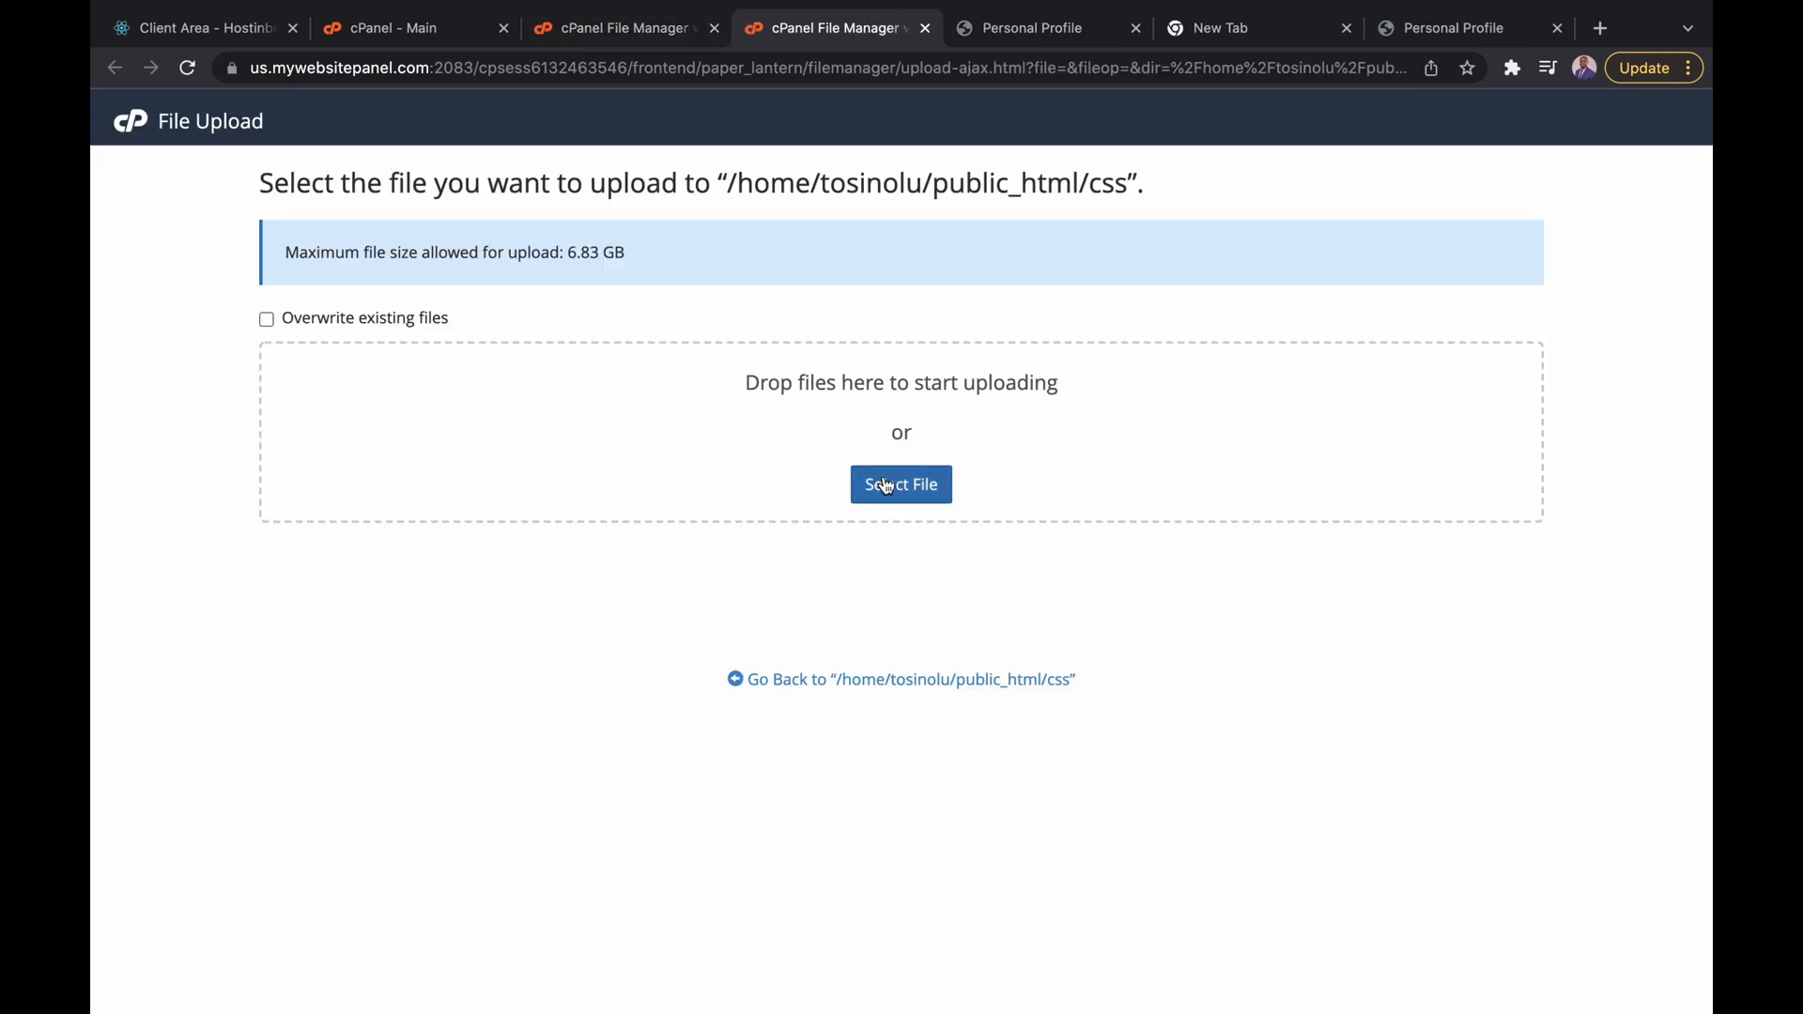
click(886, 485)
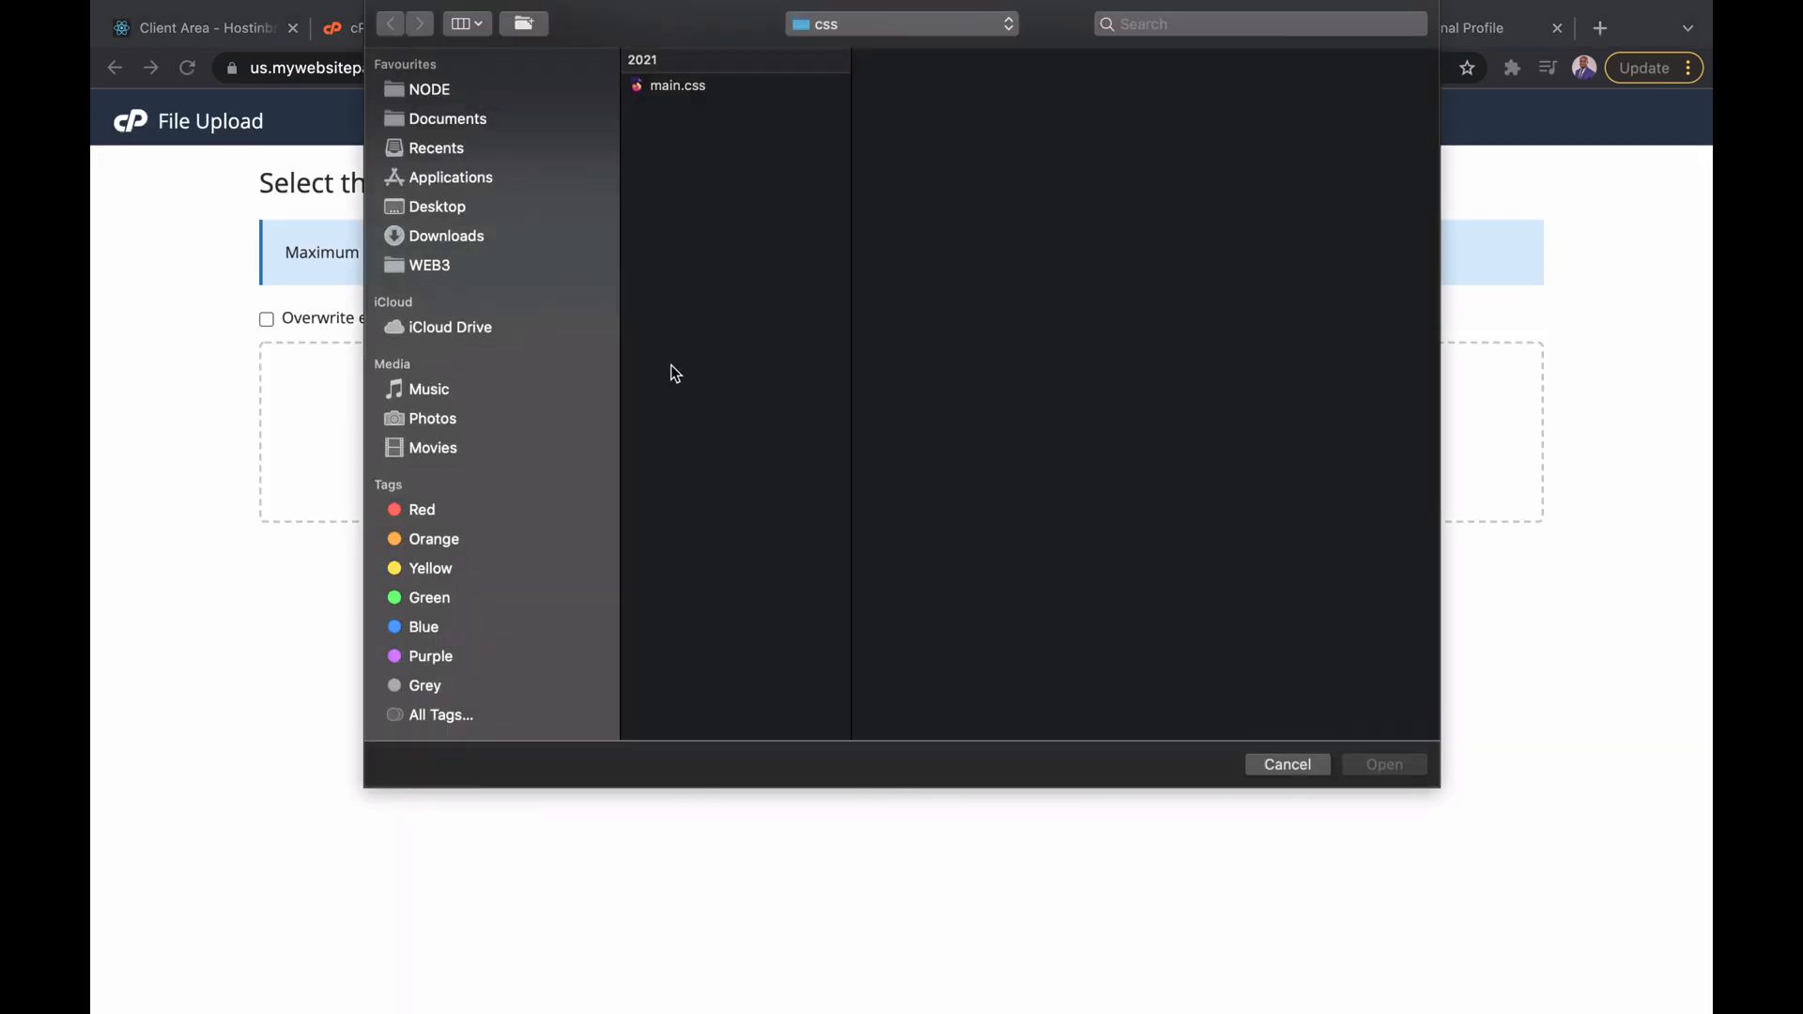
click(441, 208)
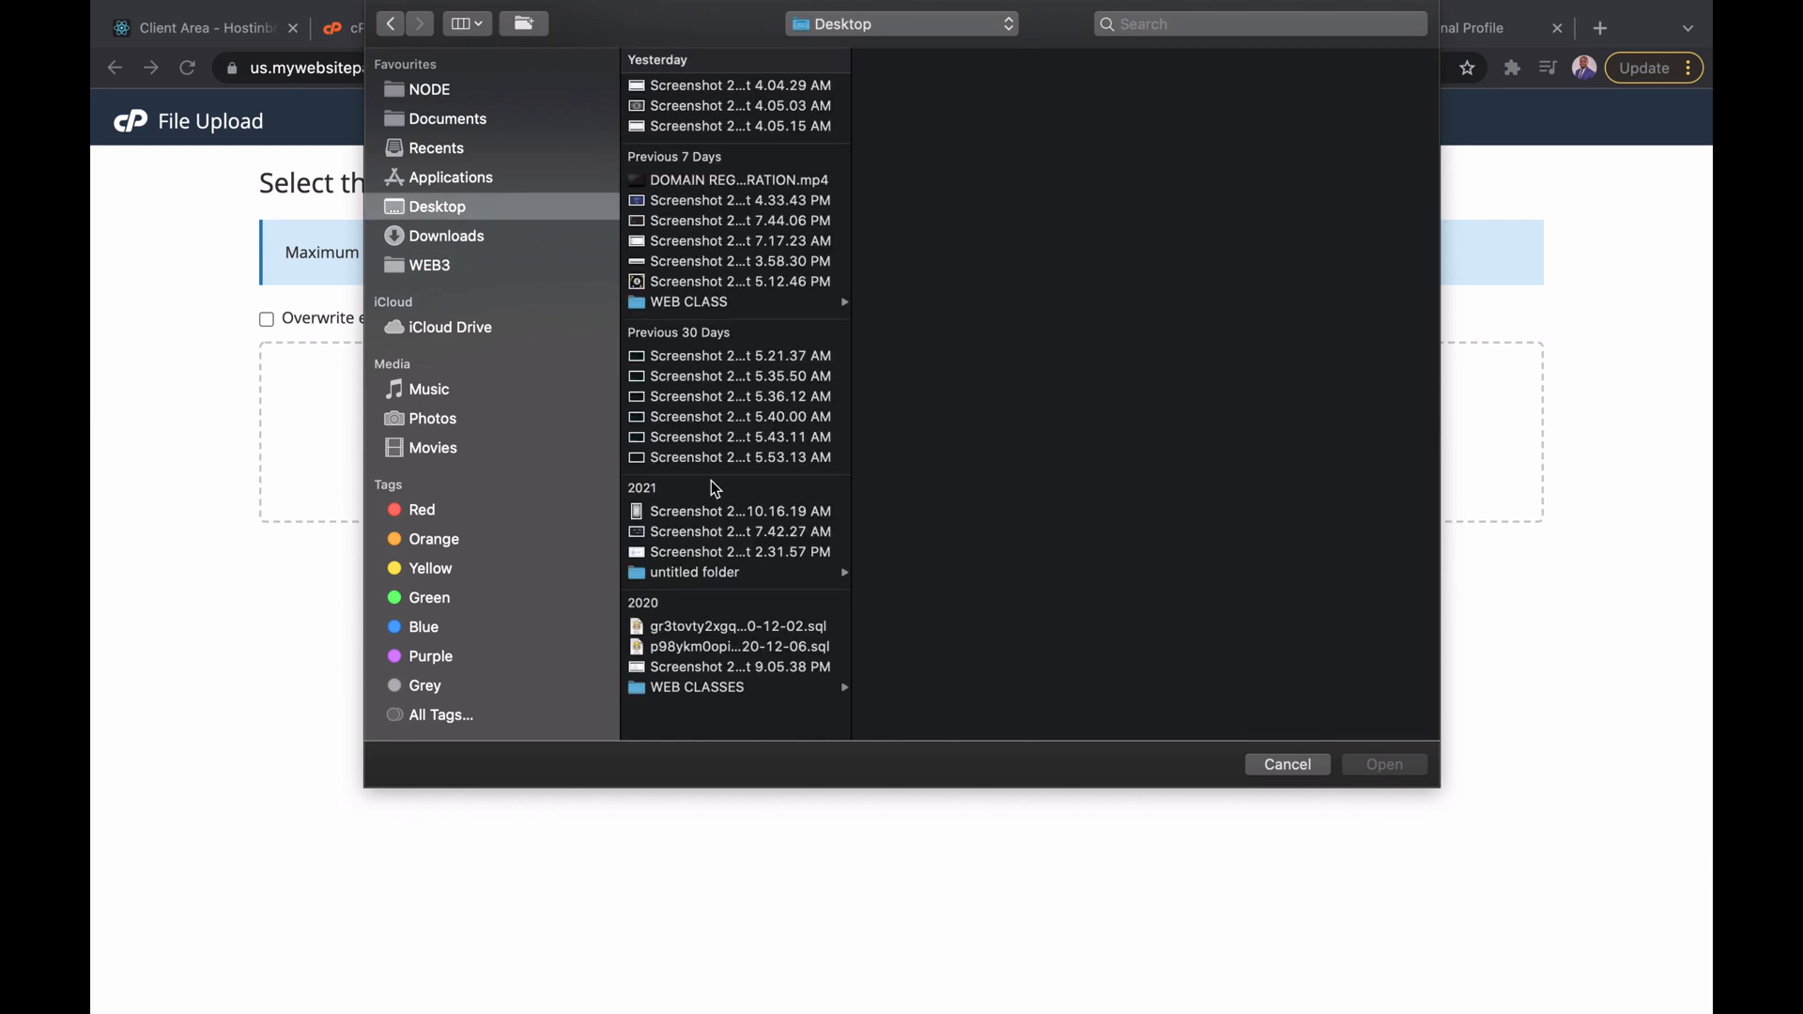
click(715, 688)
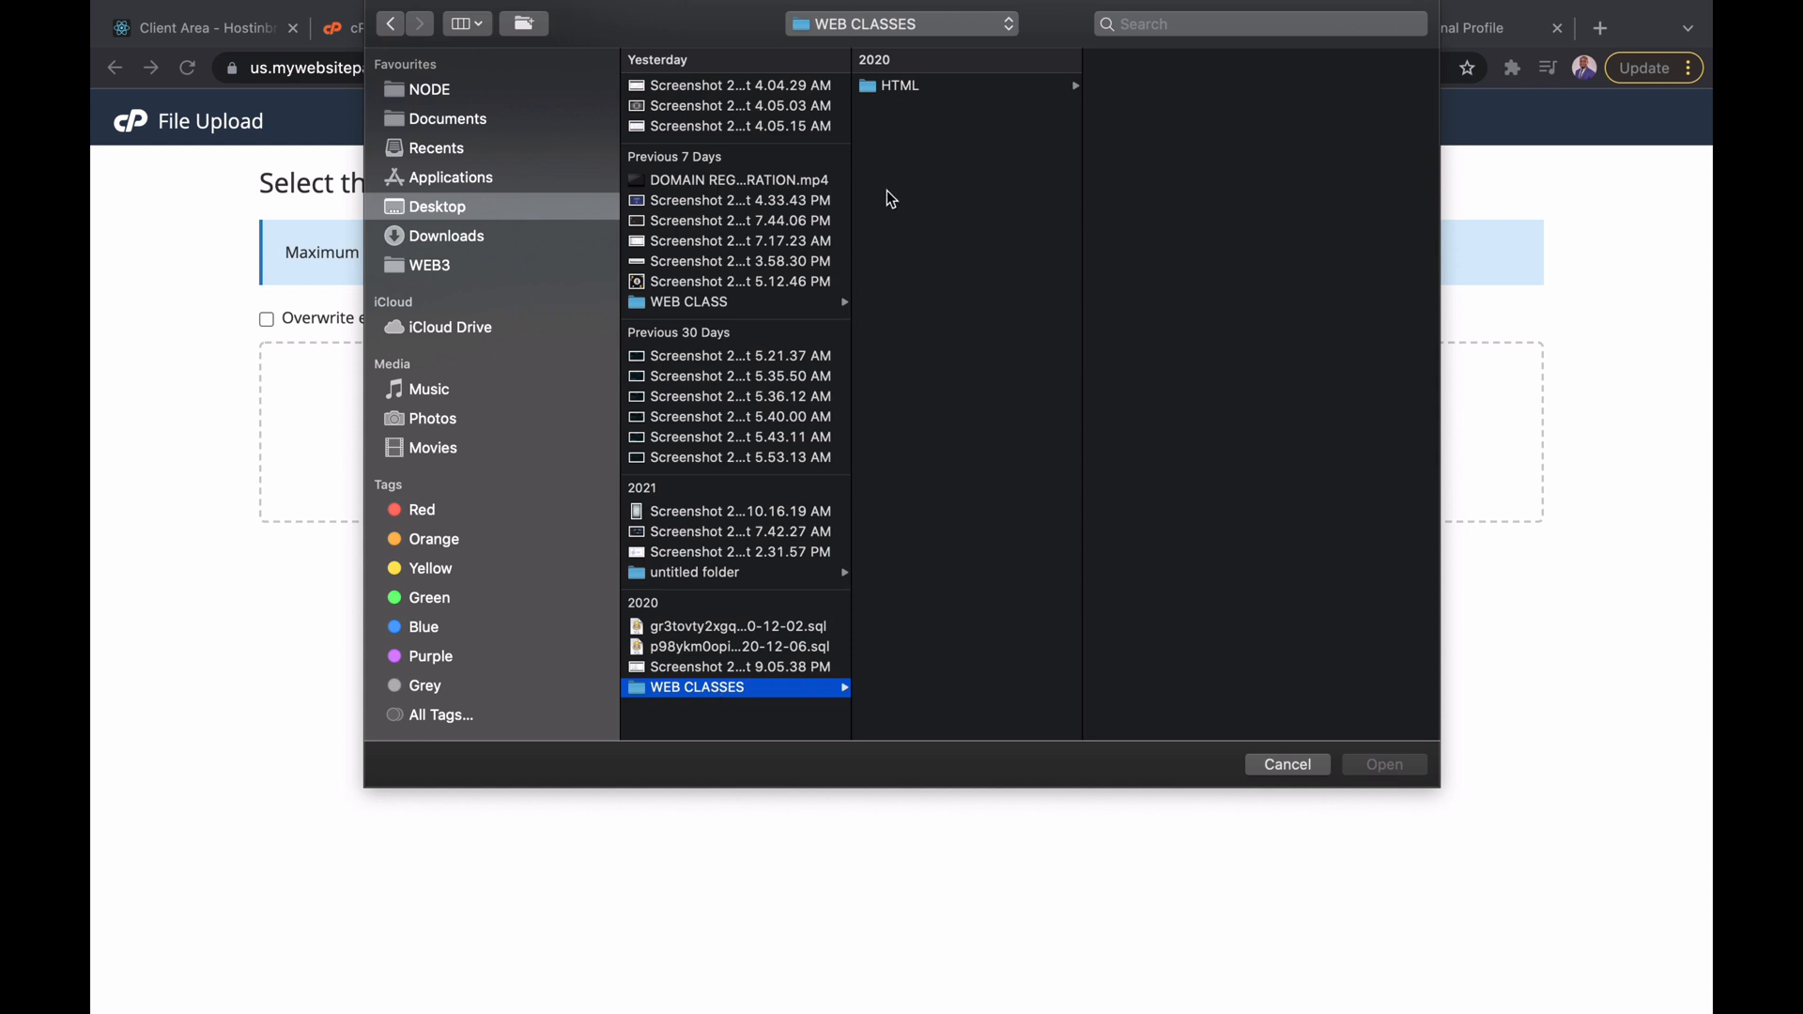
click(936, 89)
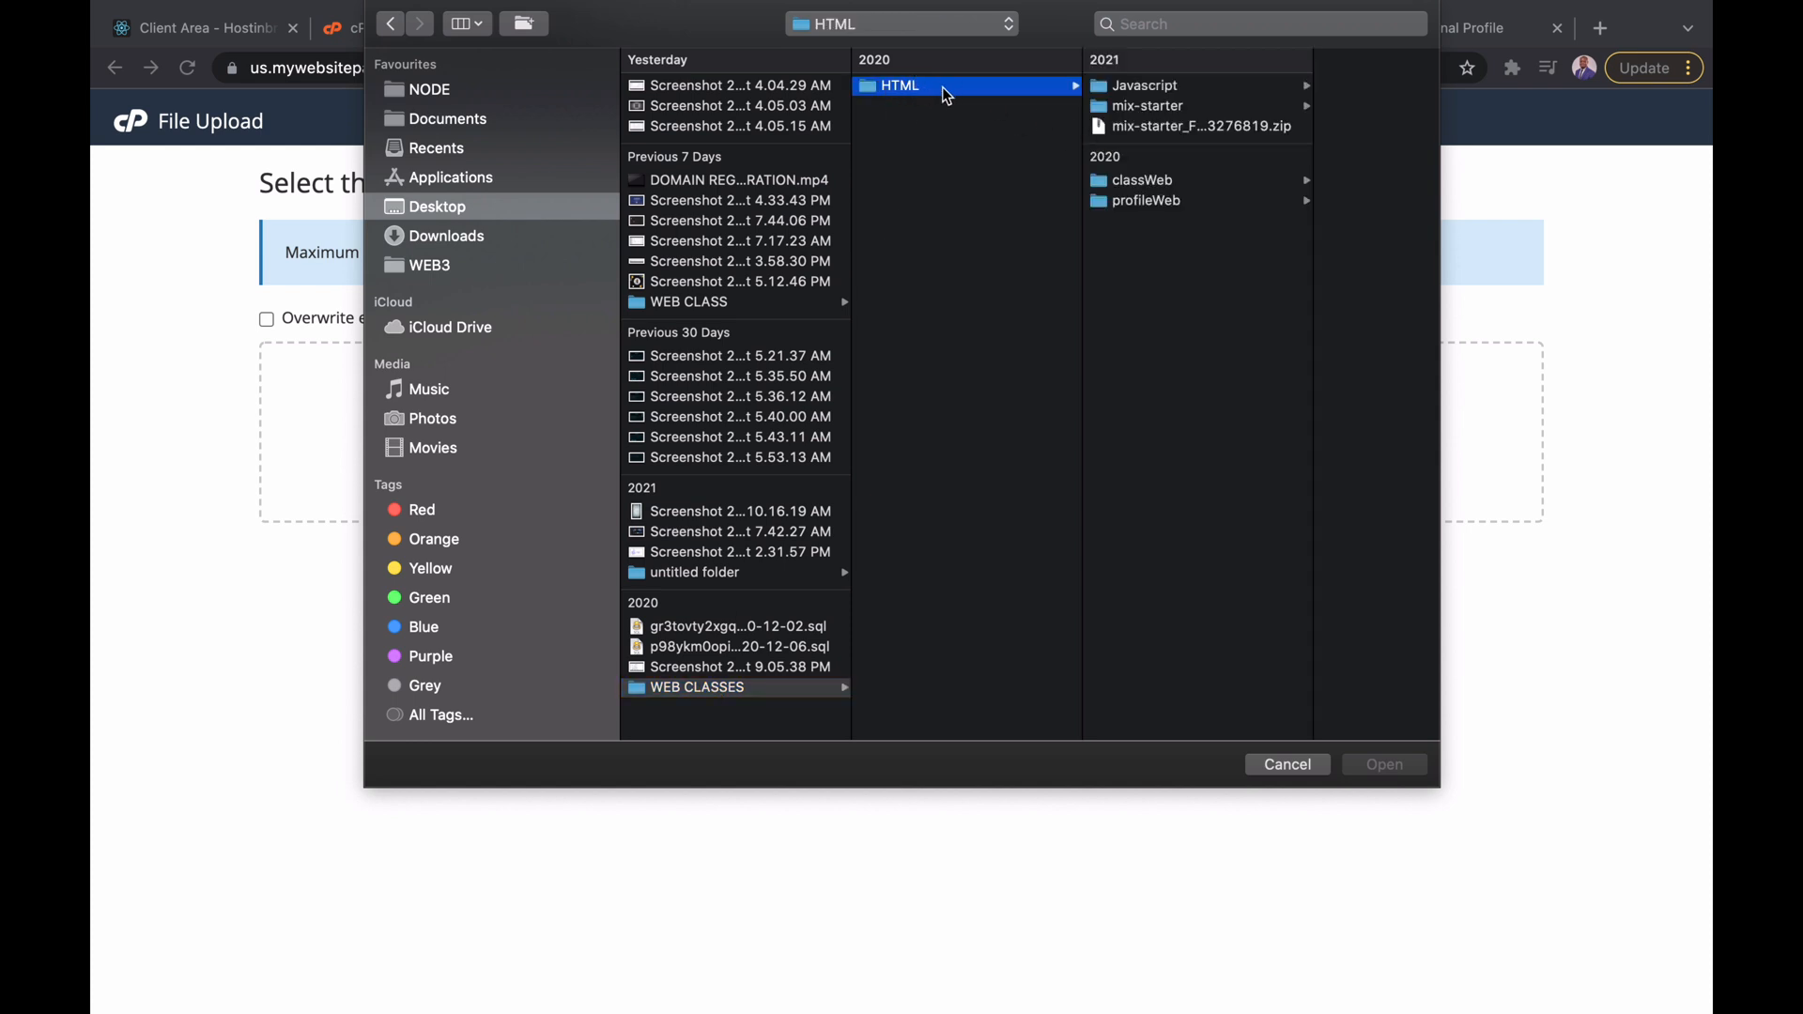
click(1154, 205)
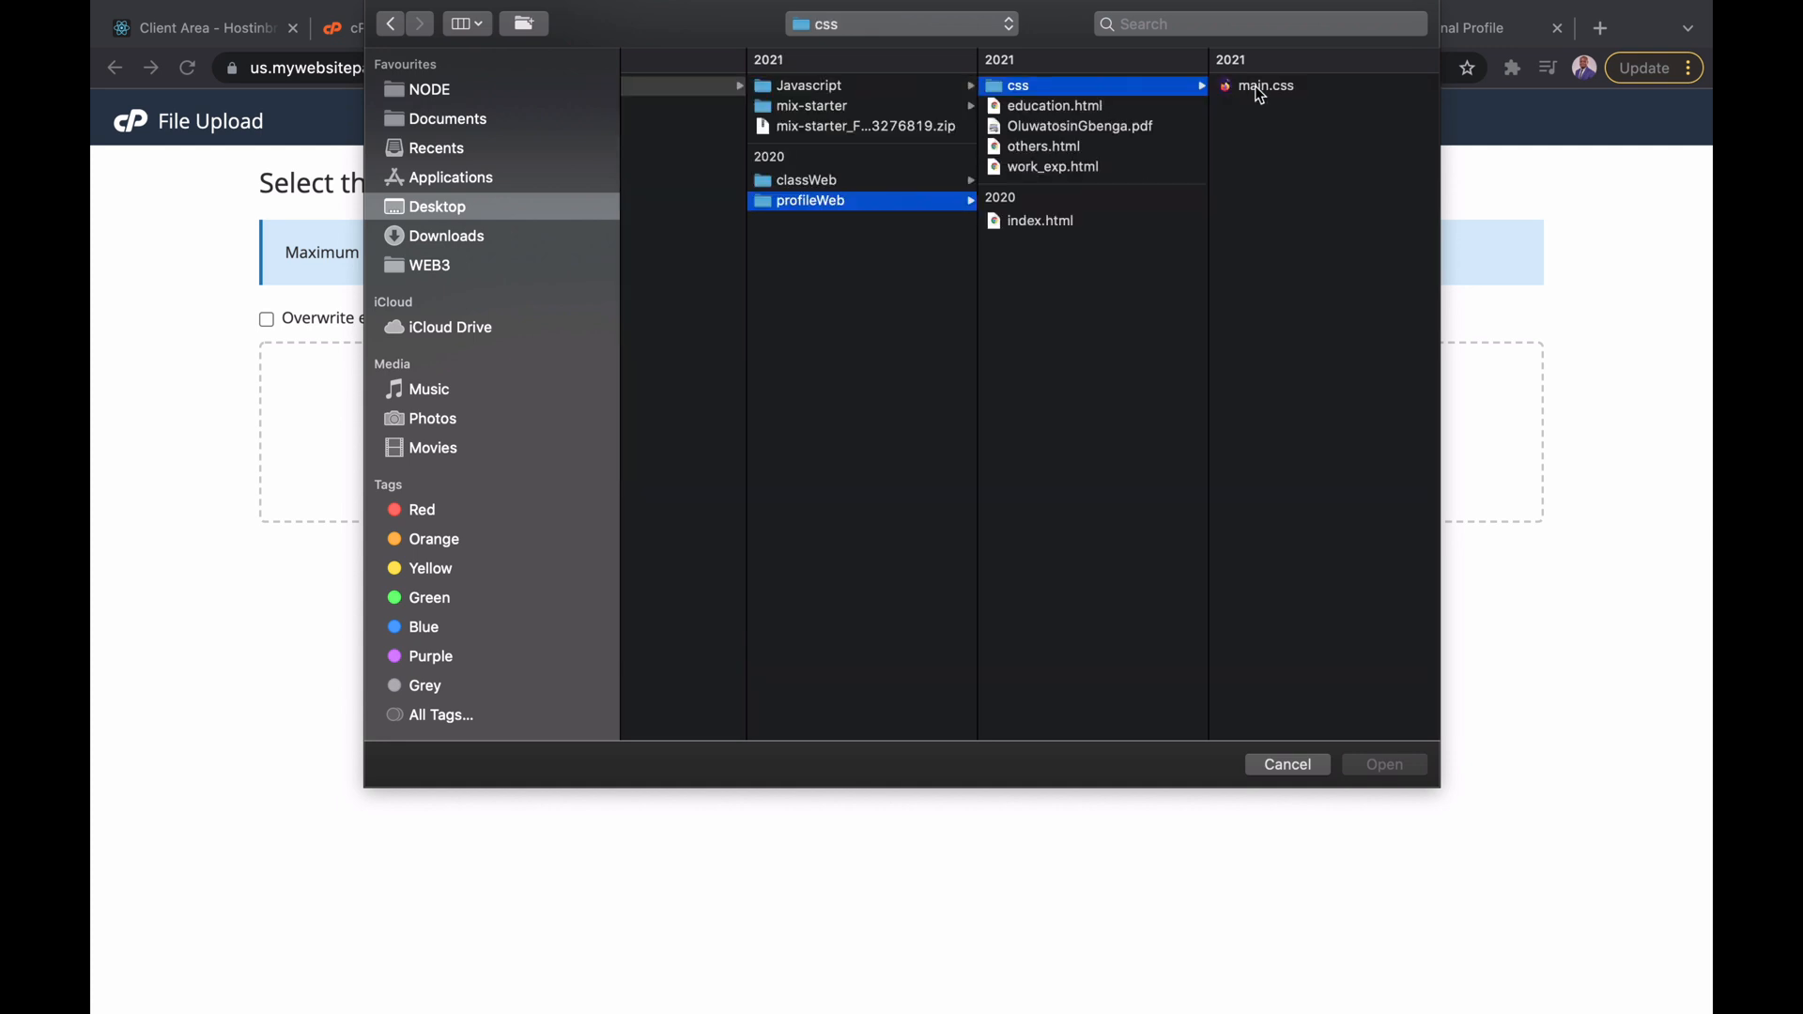
click(1255, 87)
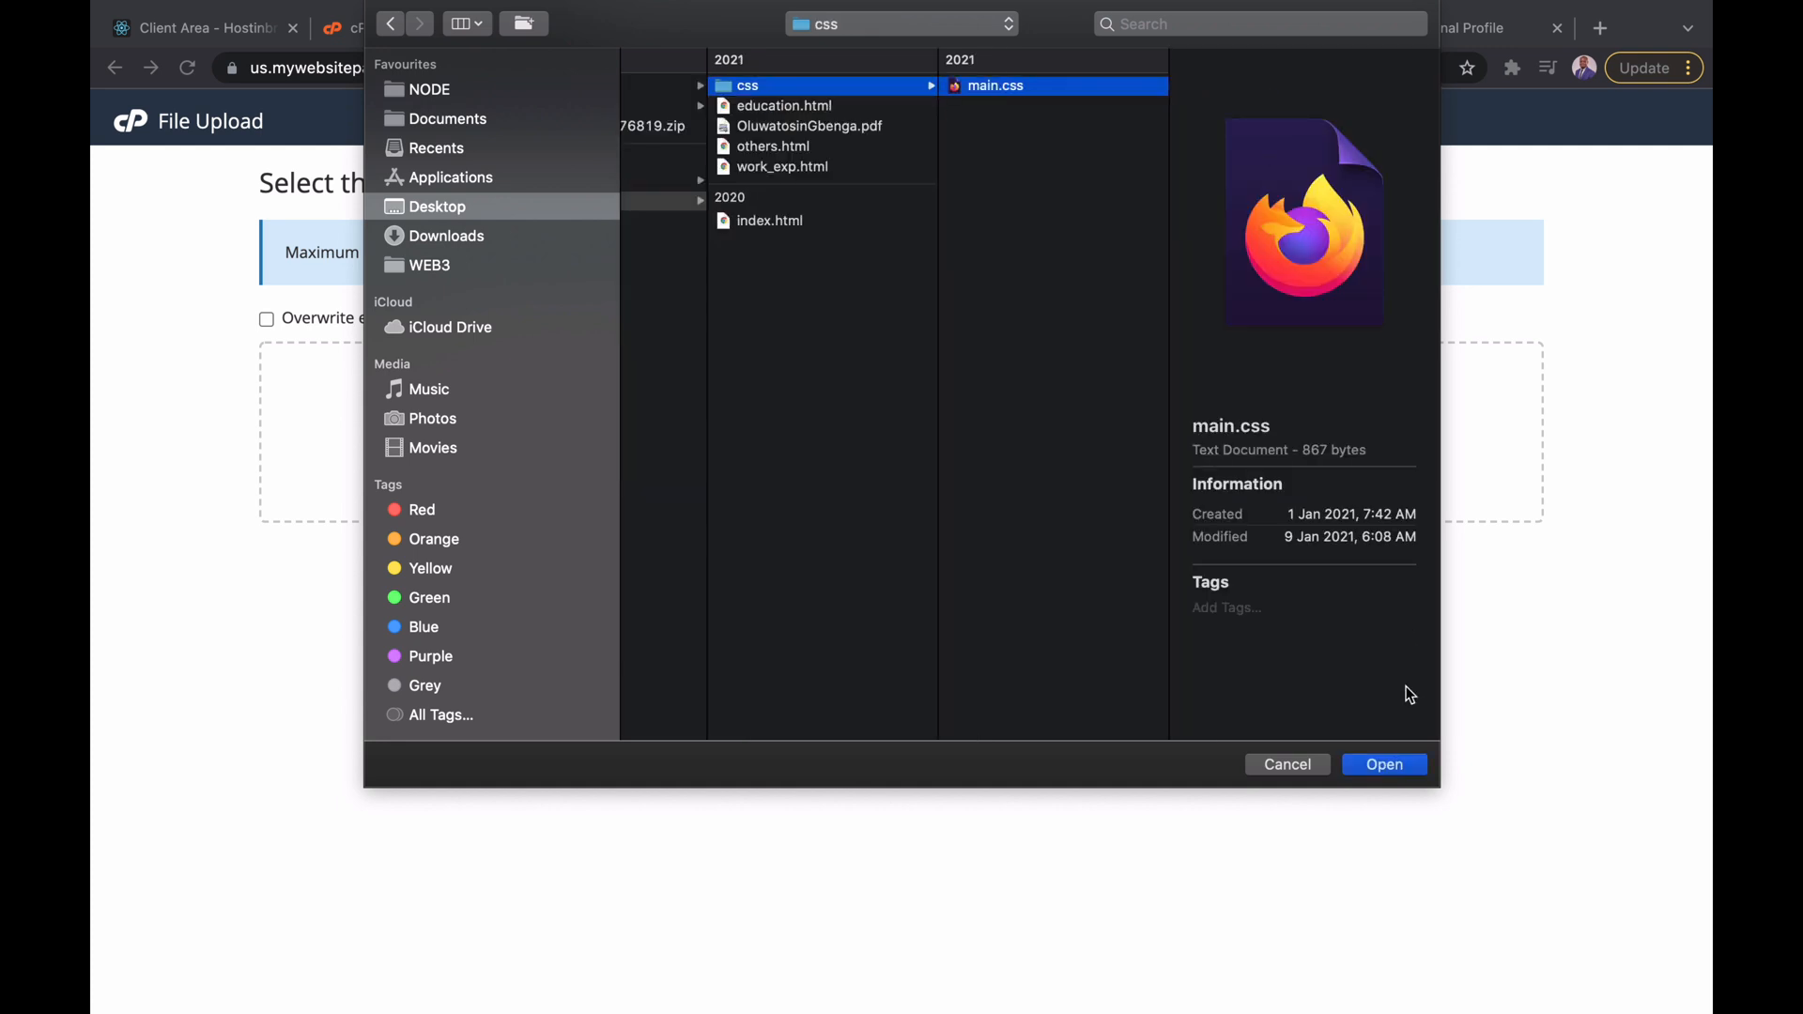
click(1384, 766)
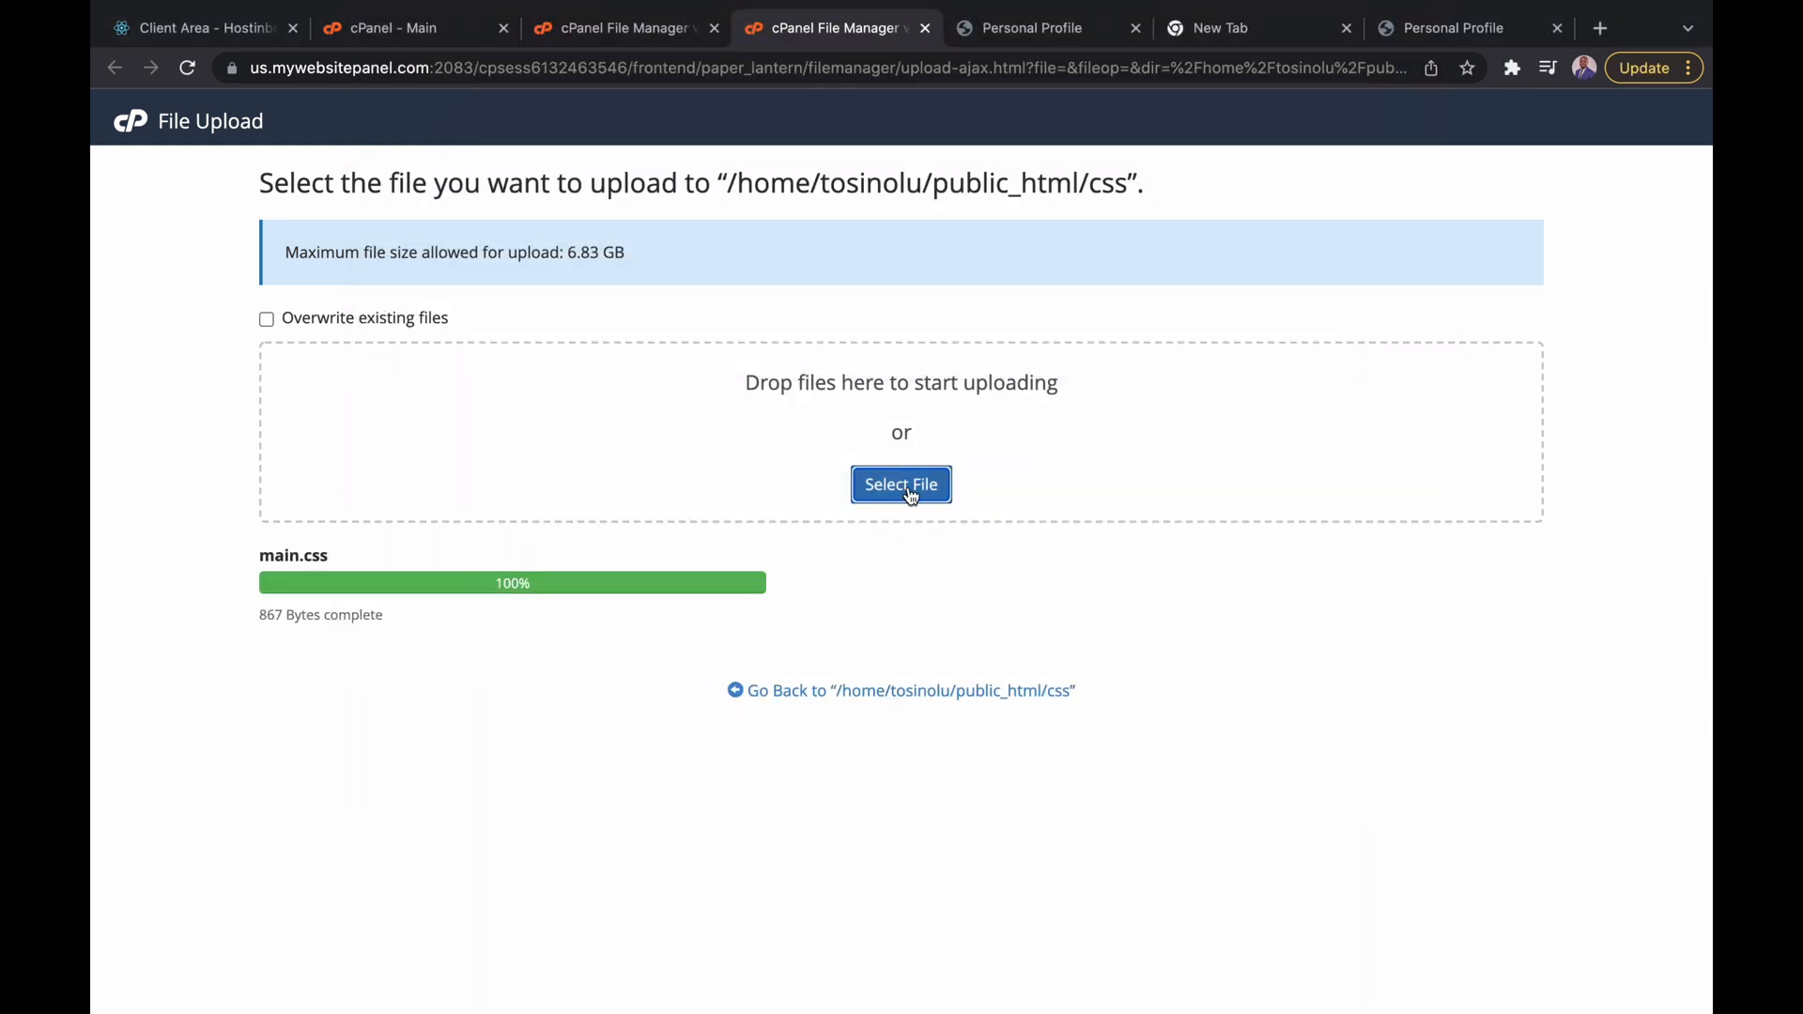
click(921, 693)
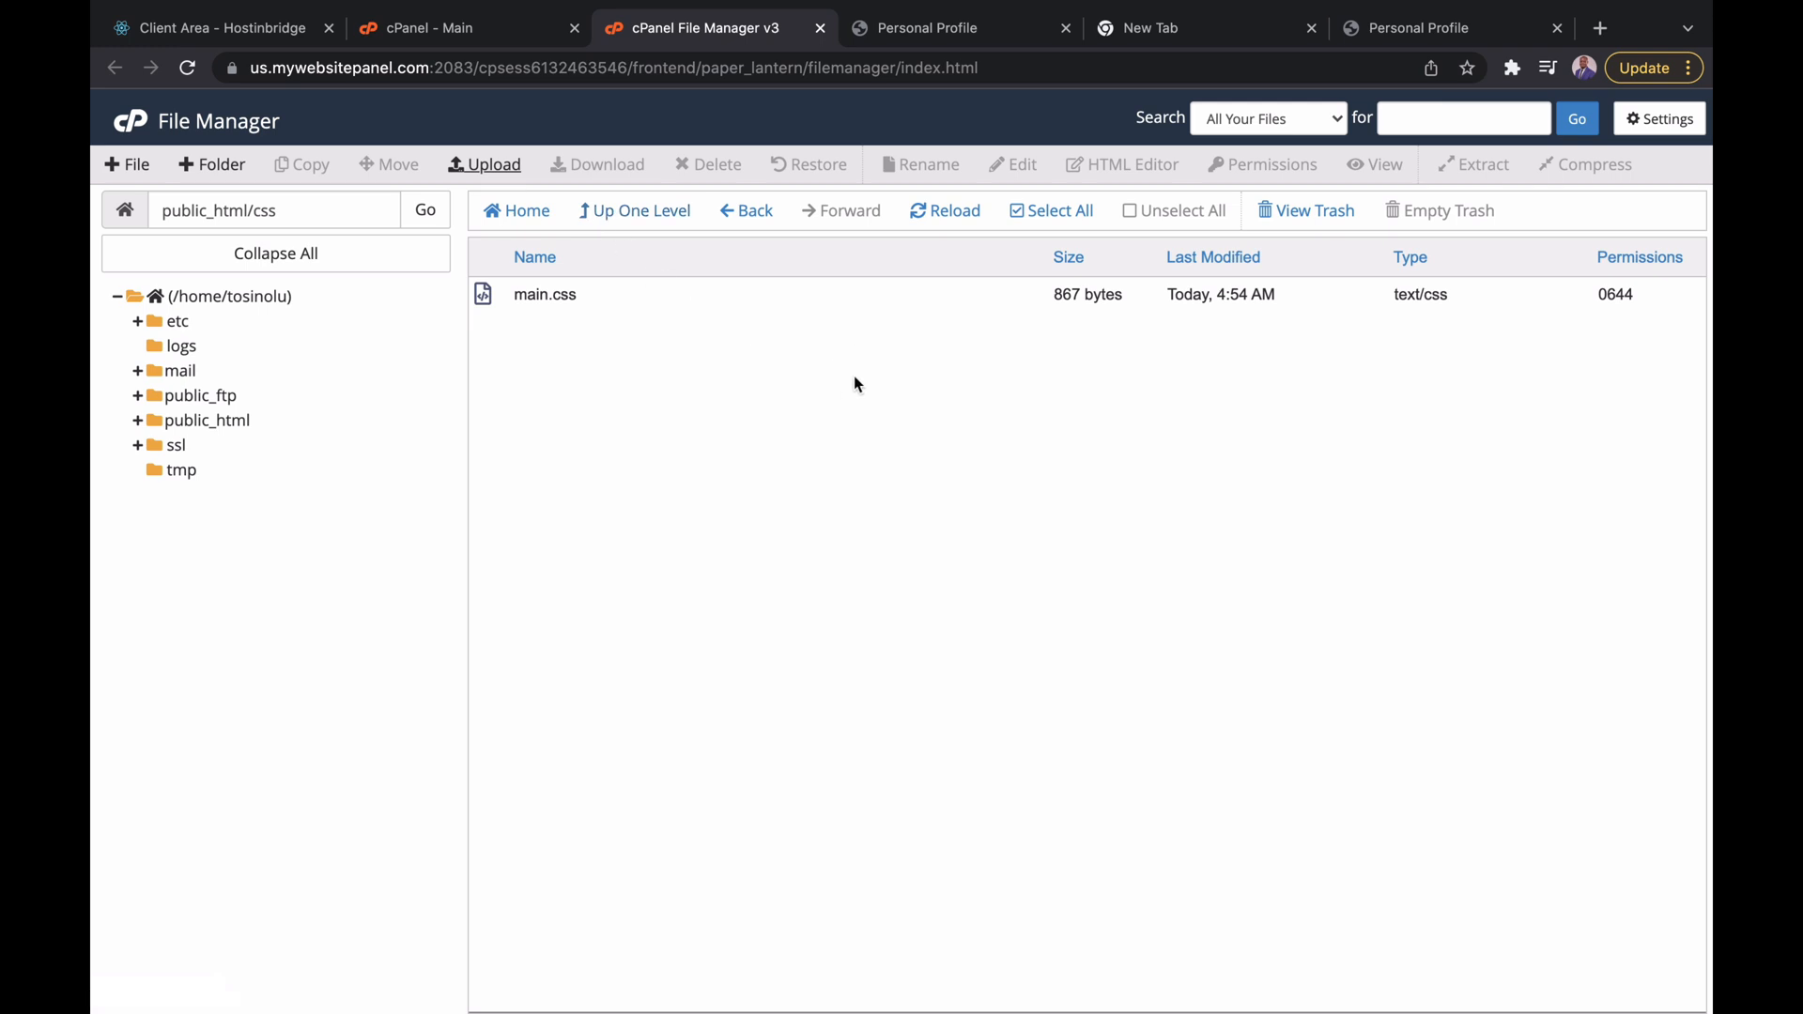
click(656, 221)
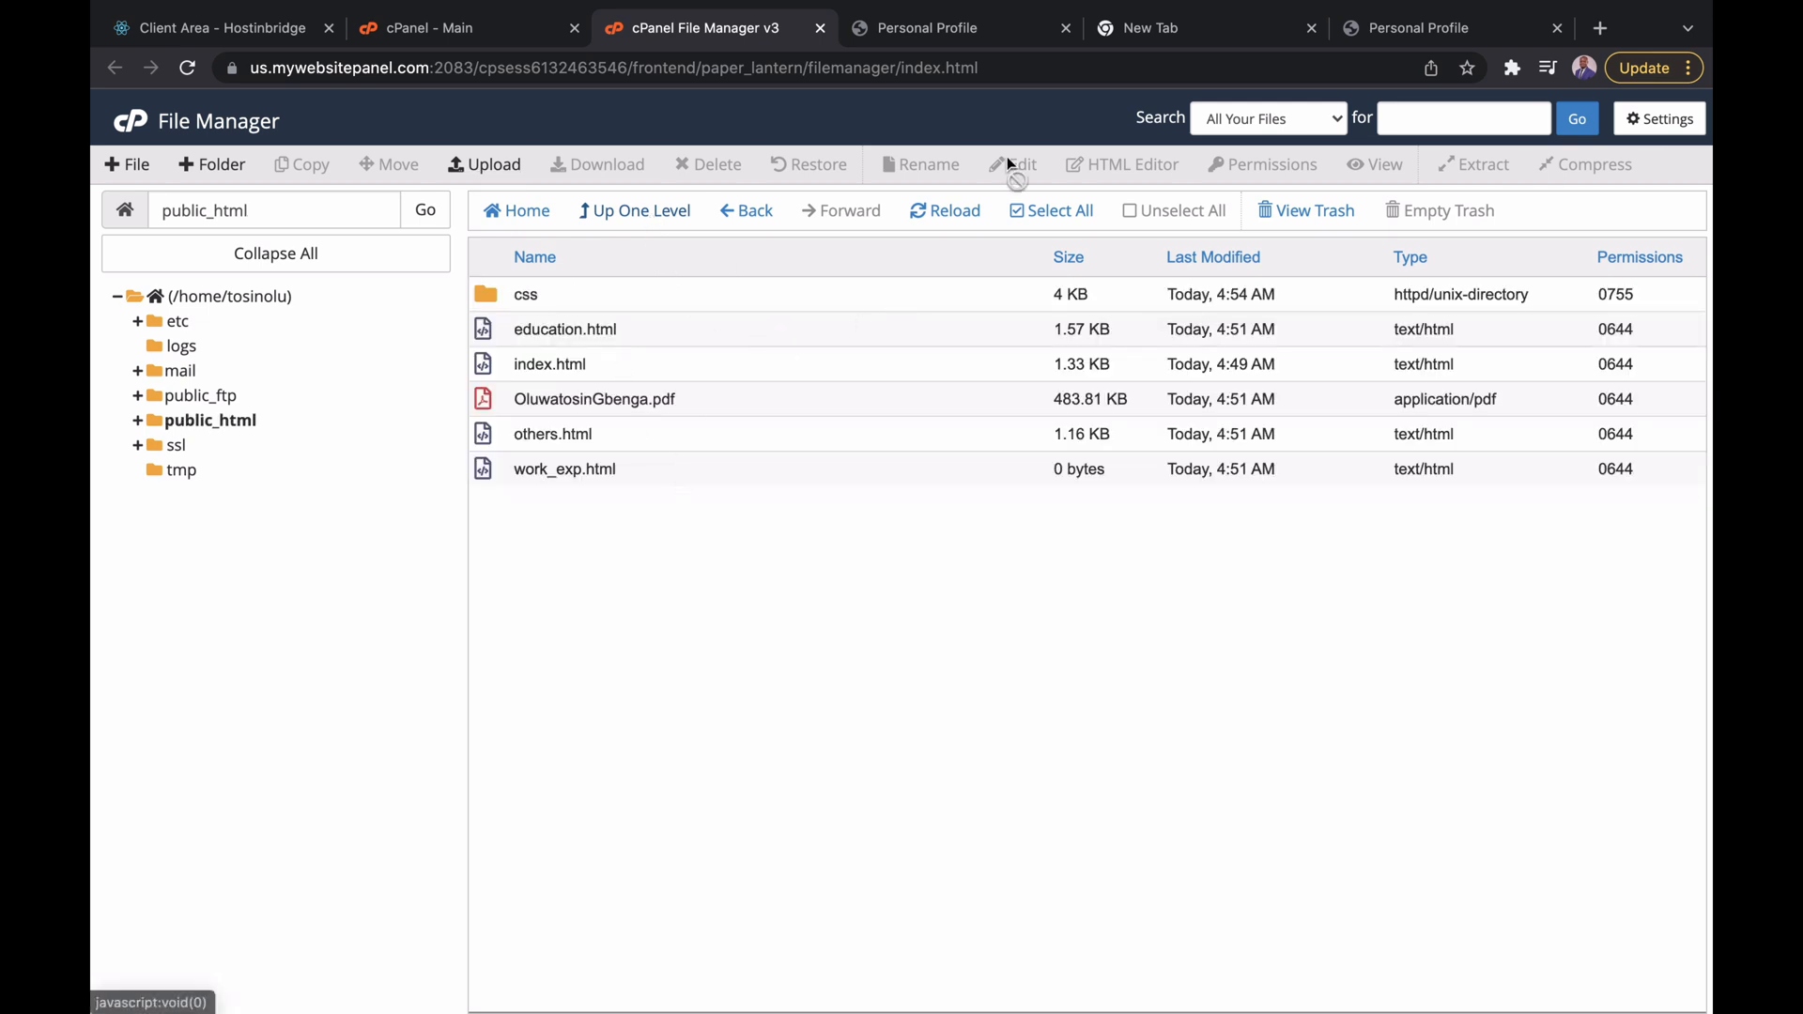
- Reload the hosted domain's page and check its styling, including the Education and Work Experience pages
click(963, 45)
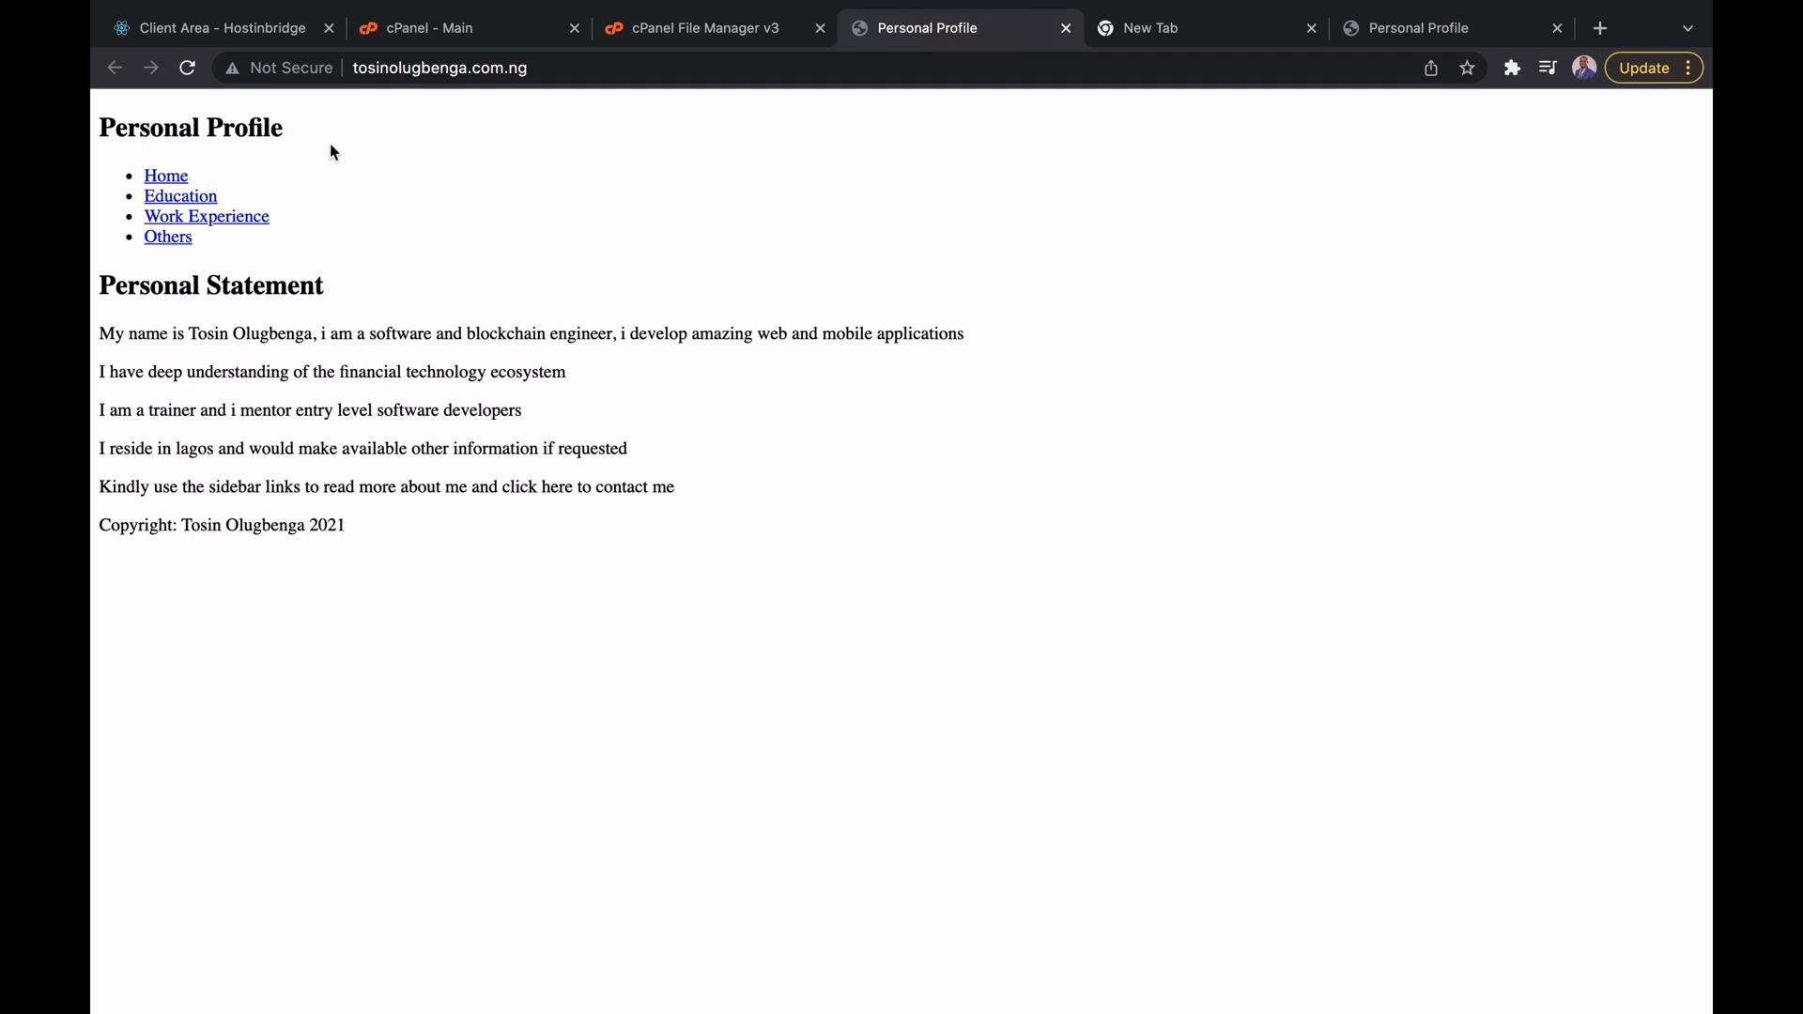
click(188, 66)
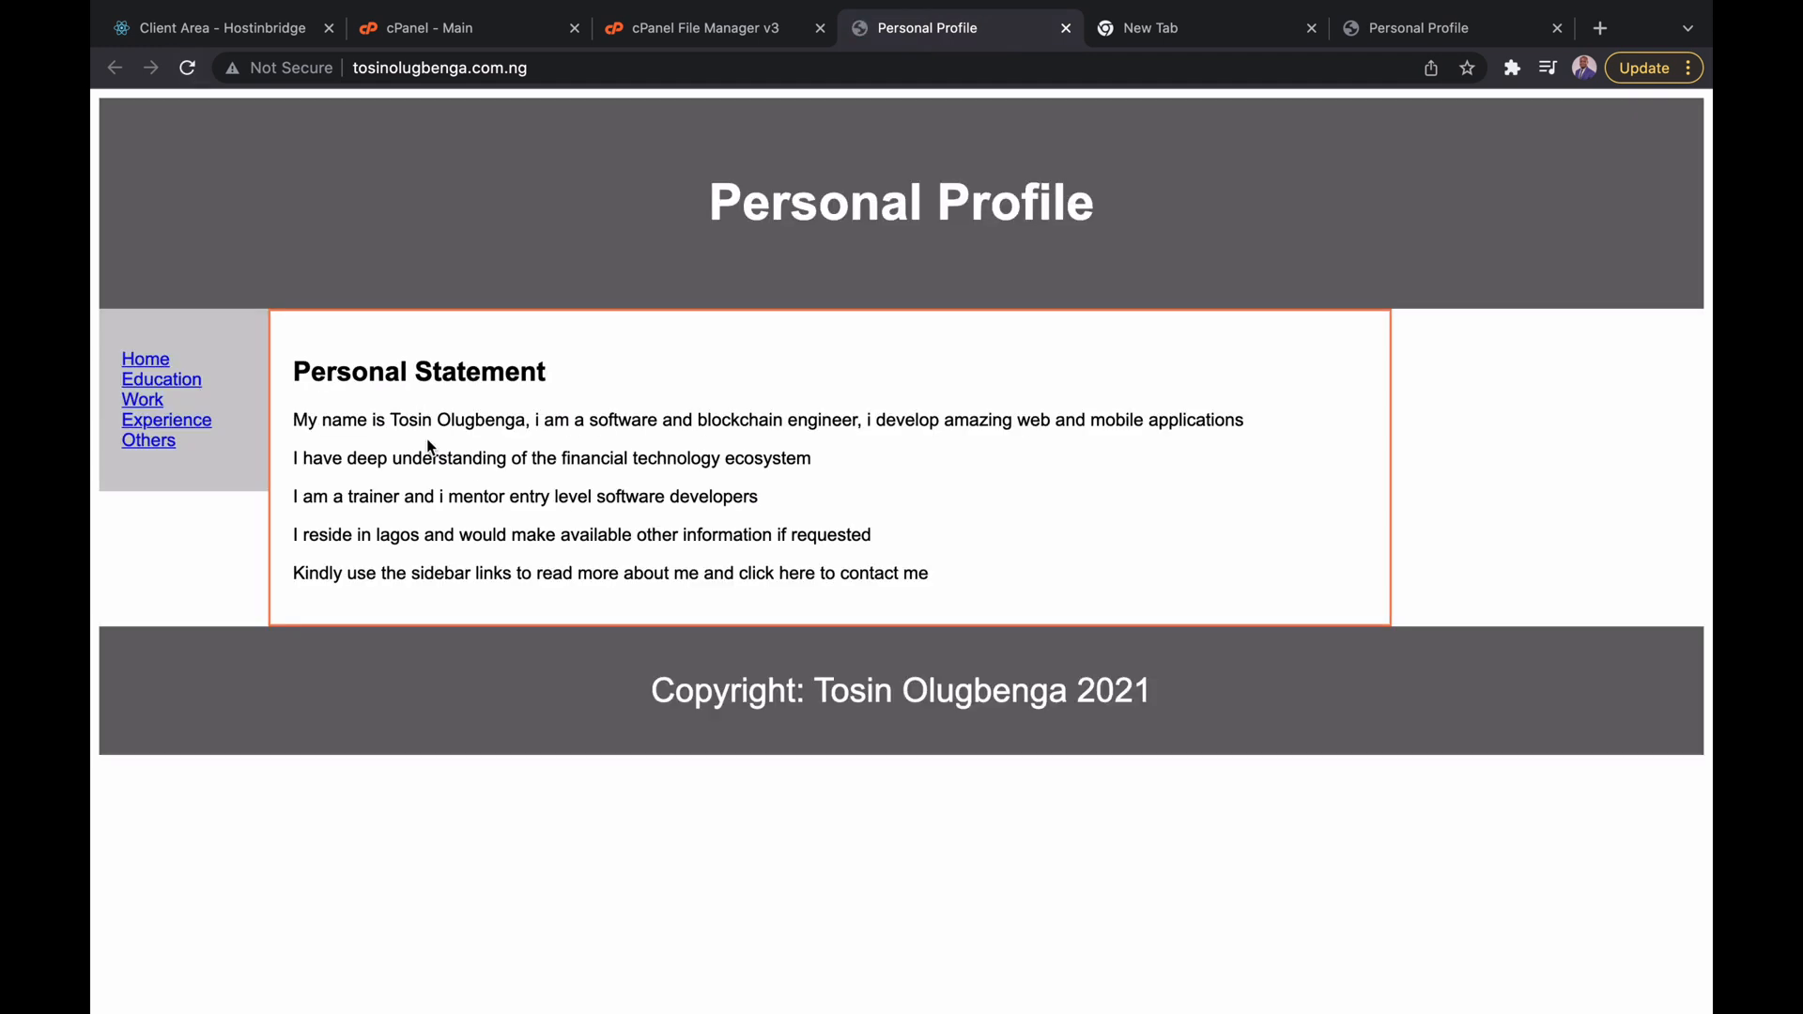
click(165, 384)
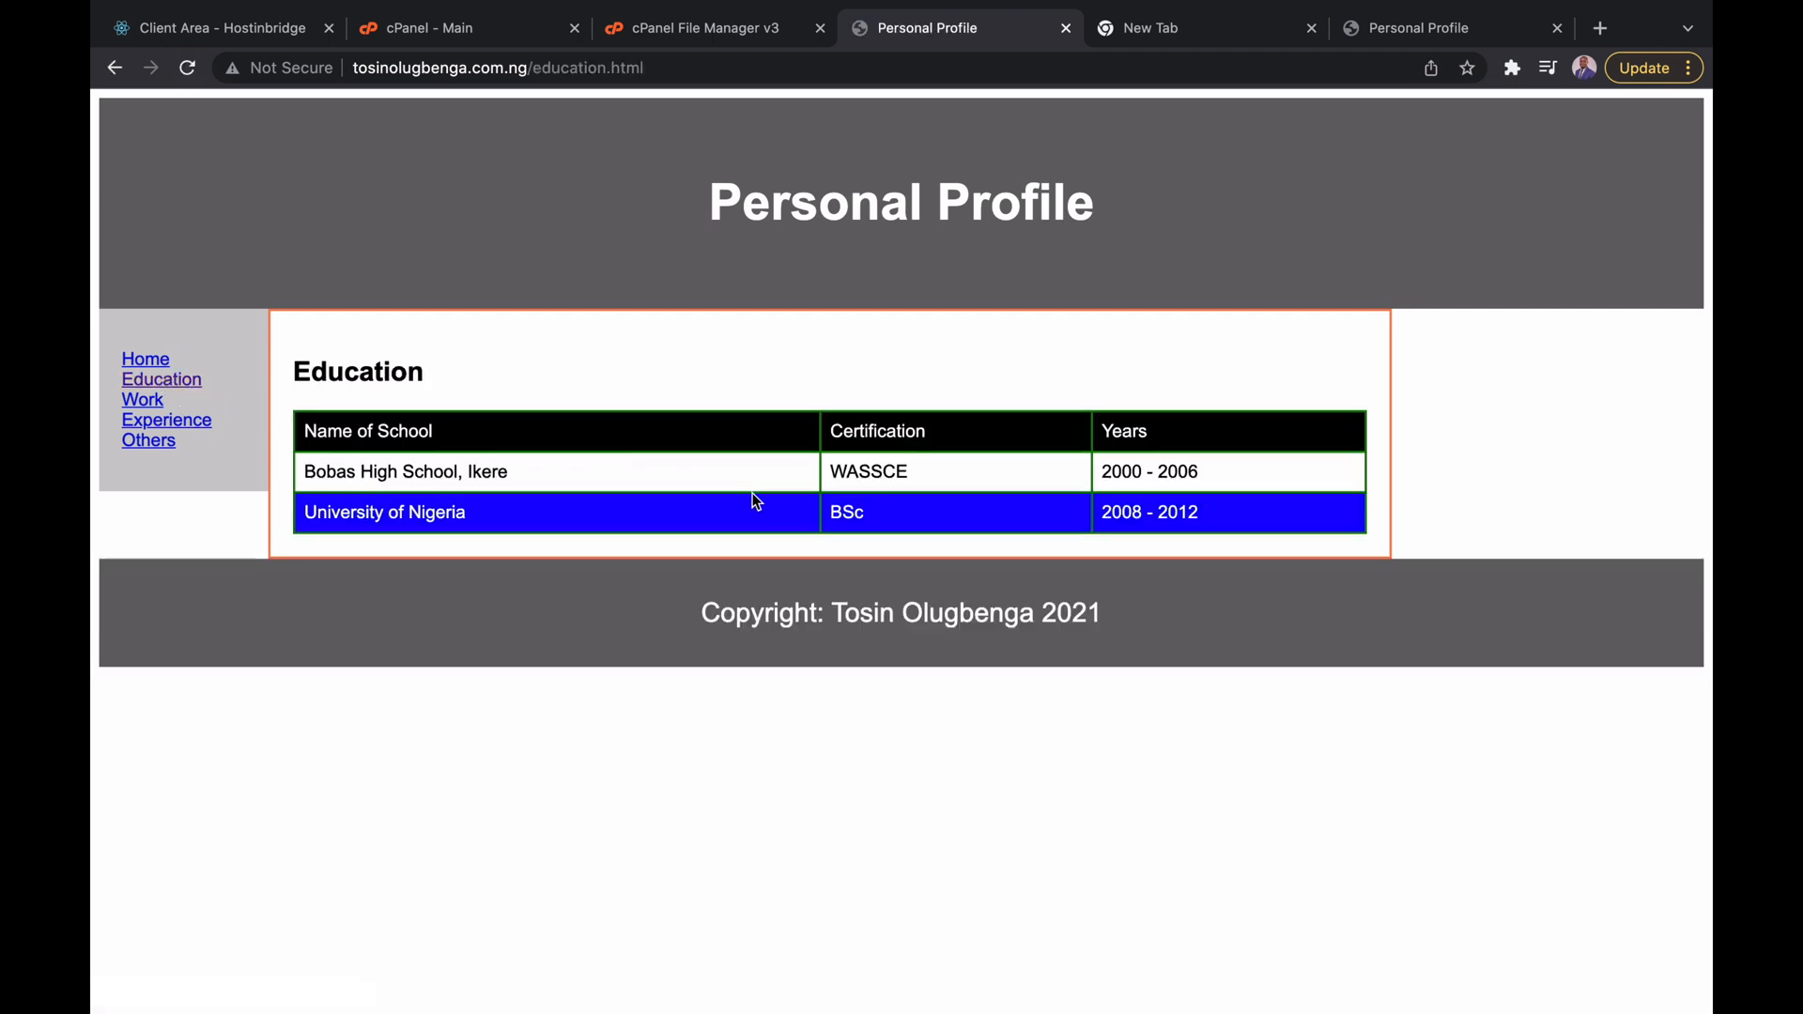
click(143, 418)
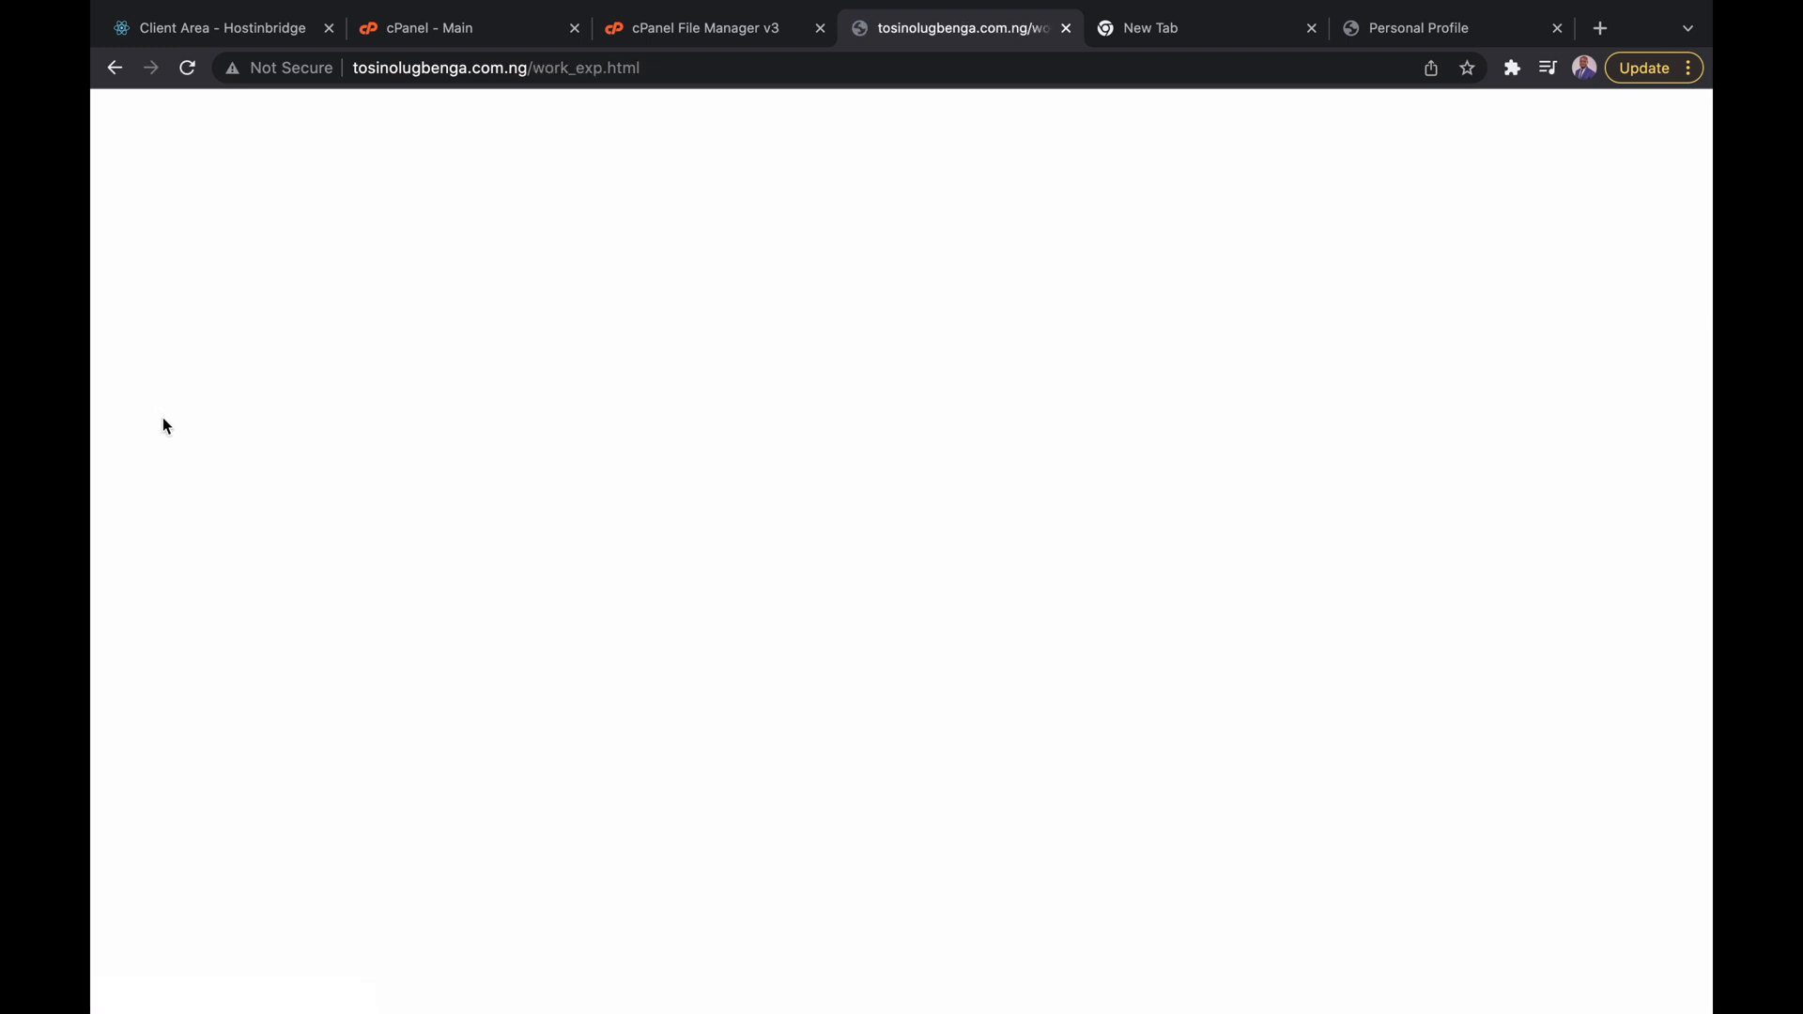
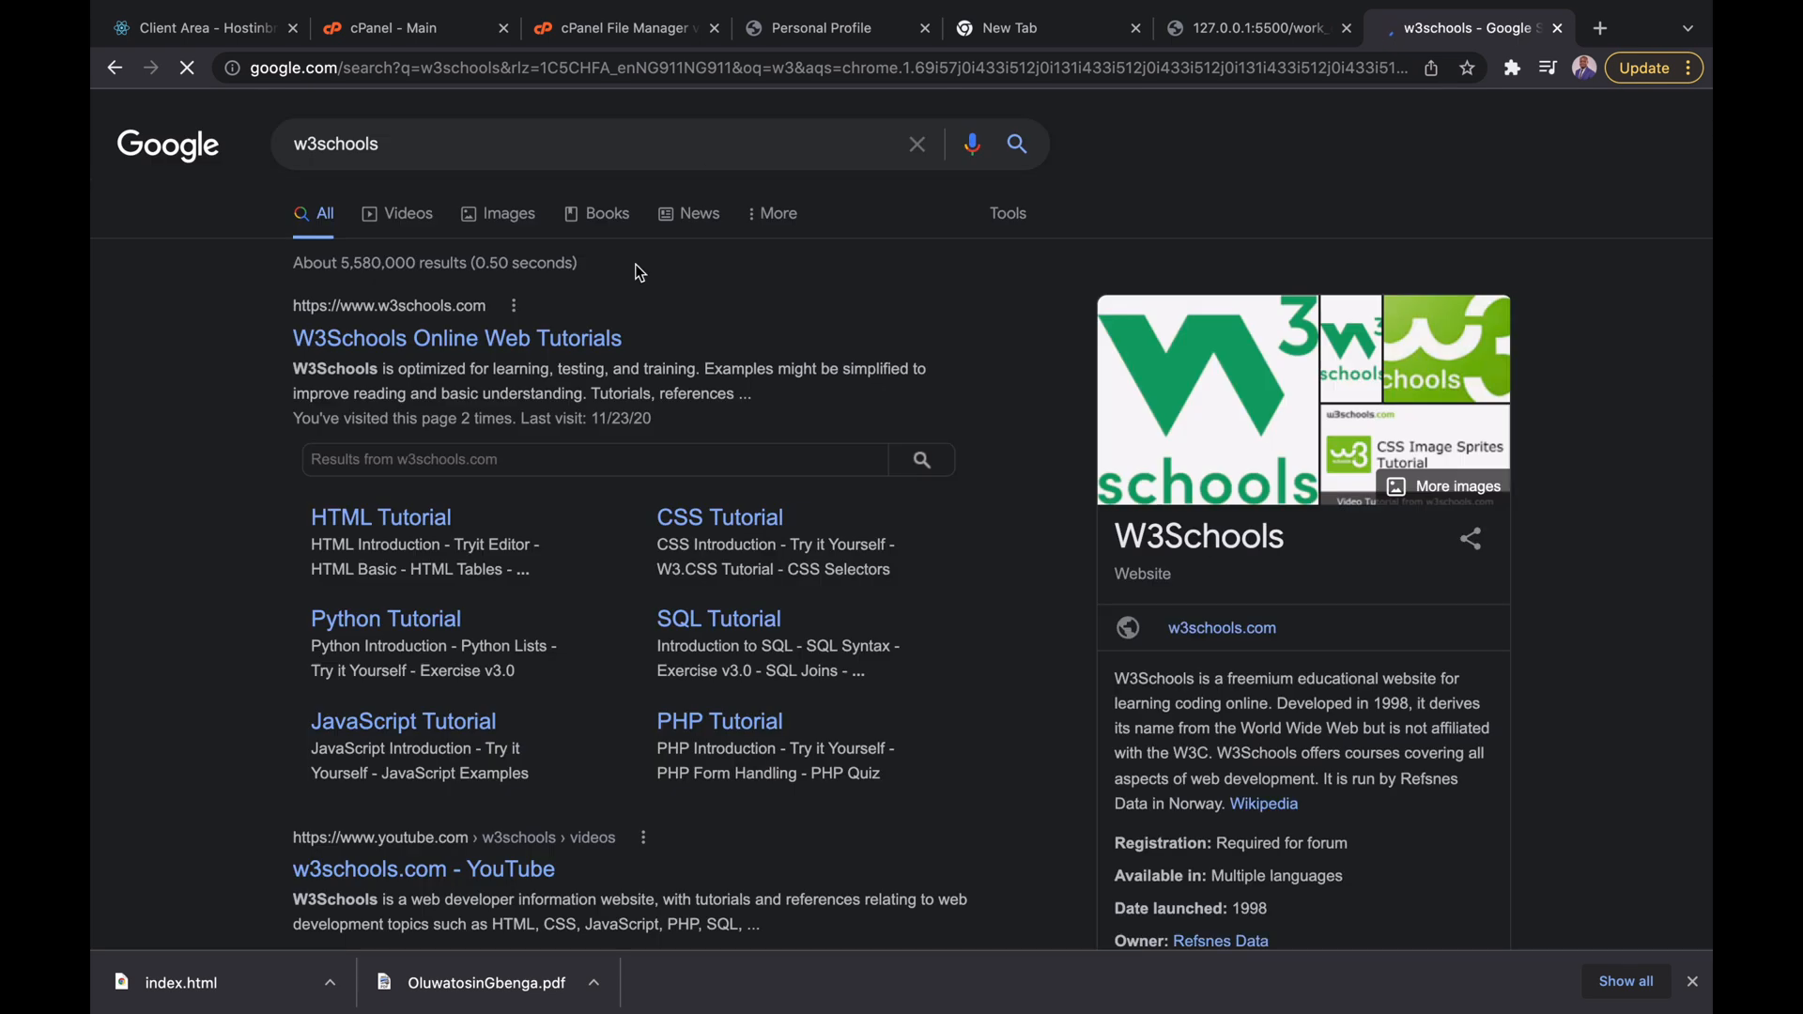
- Open the W3Schools website from the search results and look over its HTML, CSS and JavaScript tutorial sections
click(482, 341)
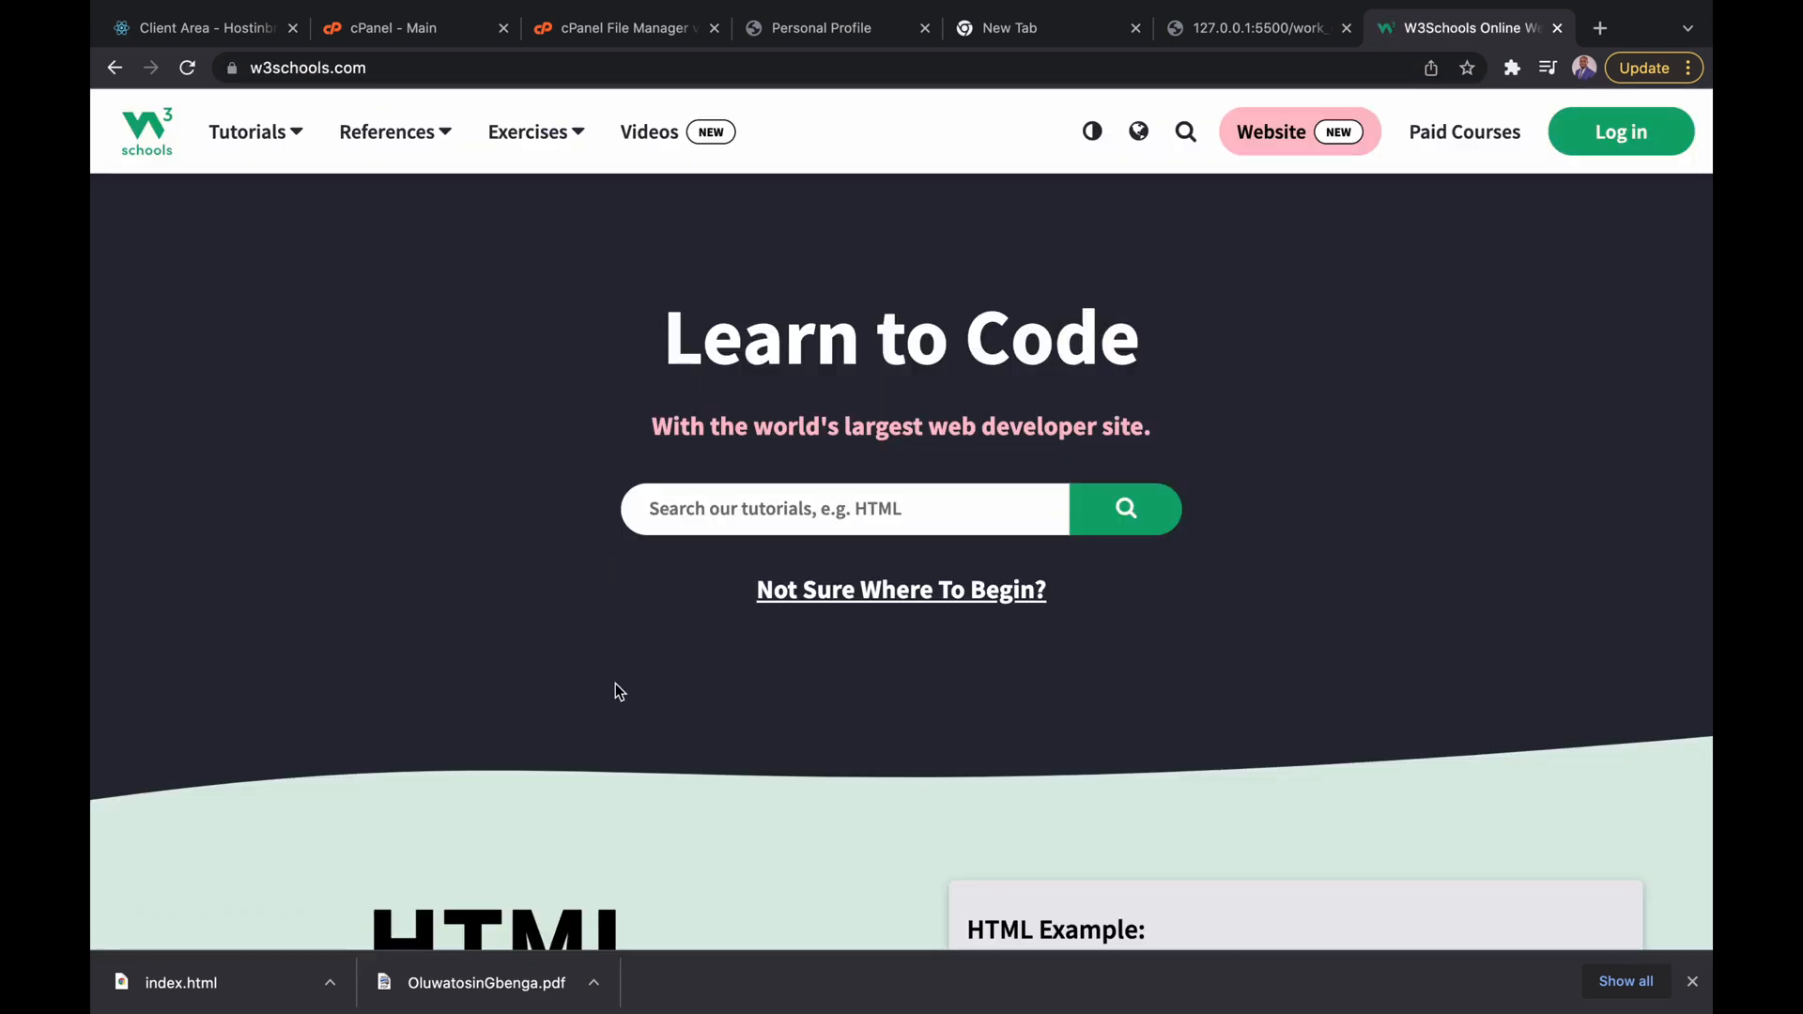
scroll(617, 691, down, 7)
scroll(617, 692, up, 1)
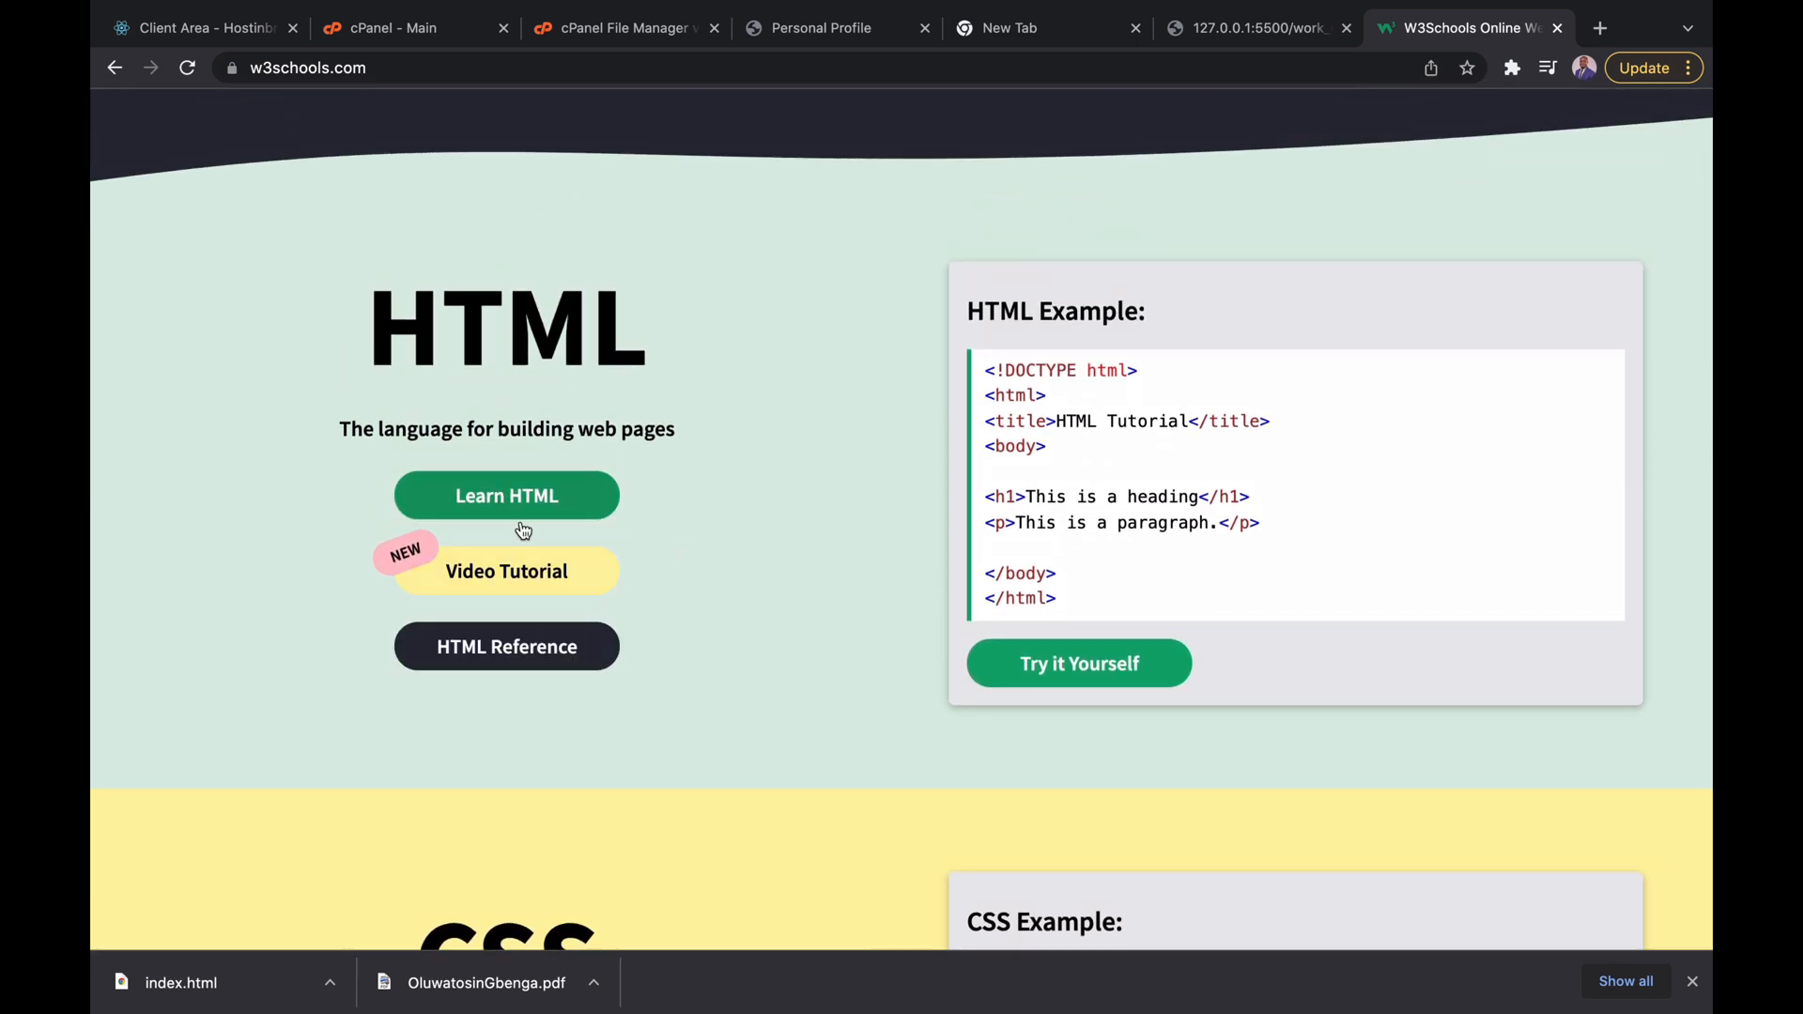
scroll(664, 584, down, 7)
scroll(735, 406, down, 5)
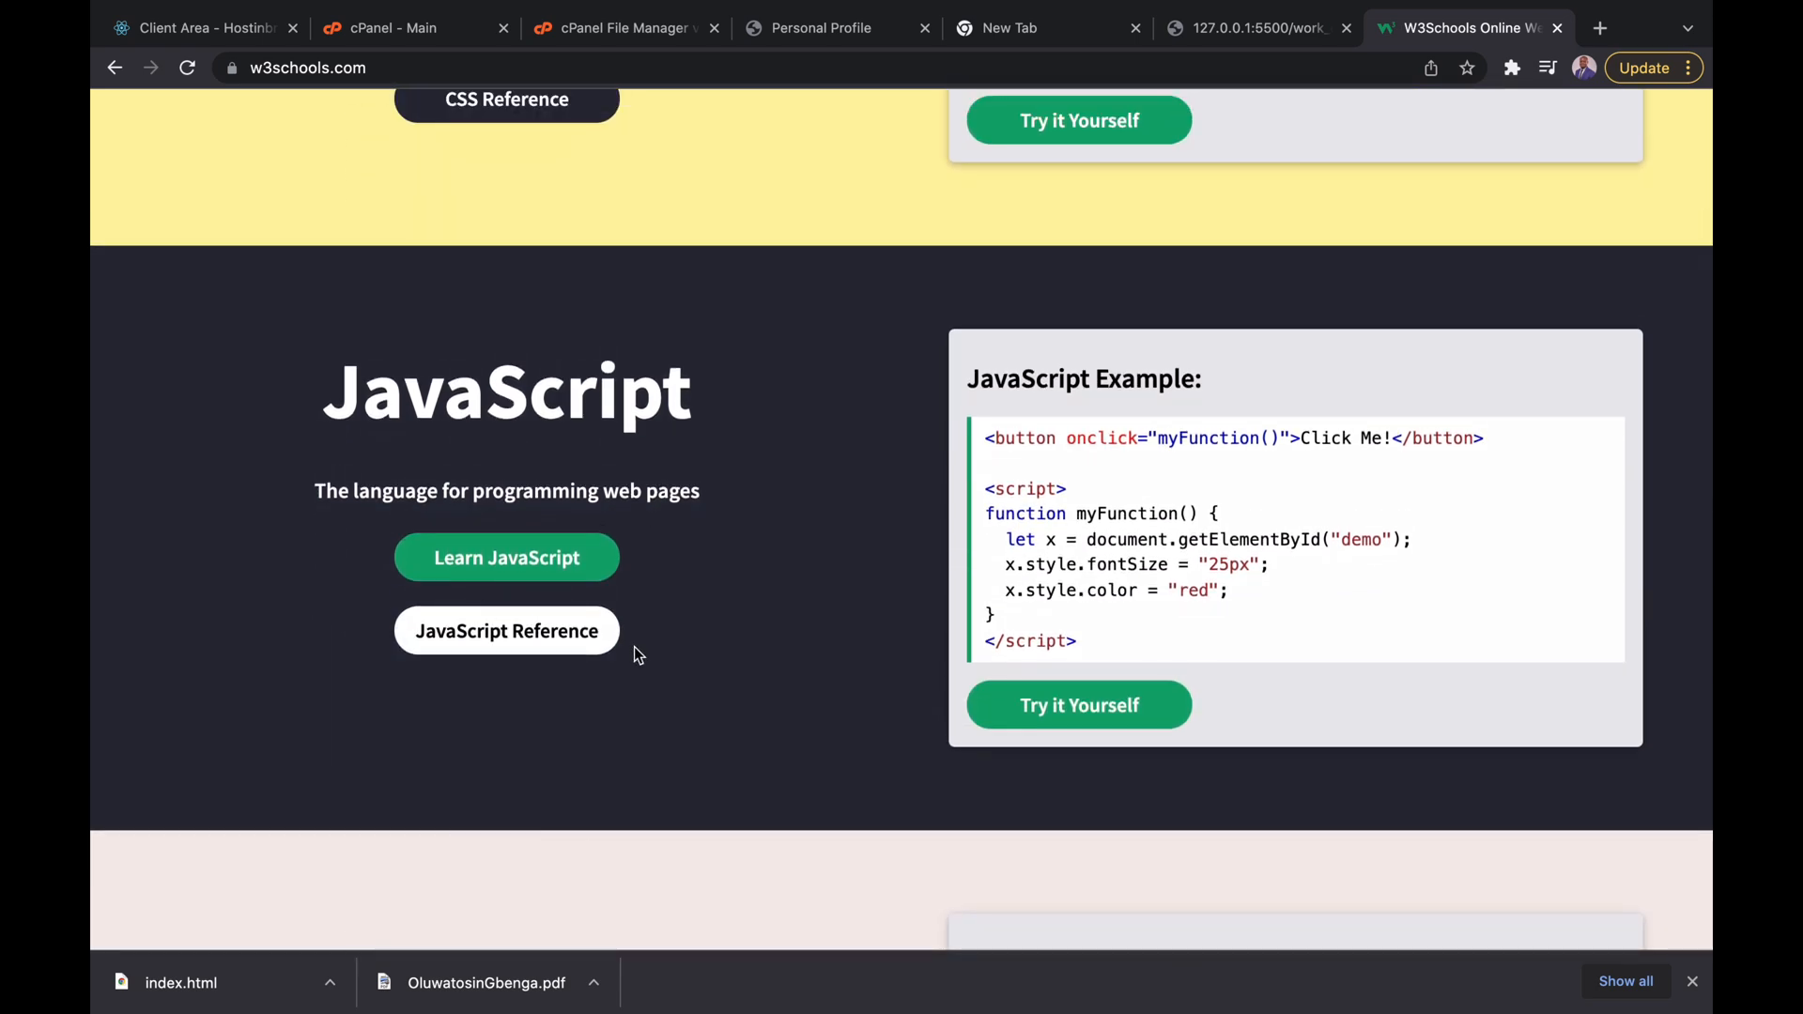
scroll(634, 646, up, 12)
scroll(704, 349, up, 4)
scroll(704, 349, down, 15)
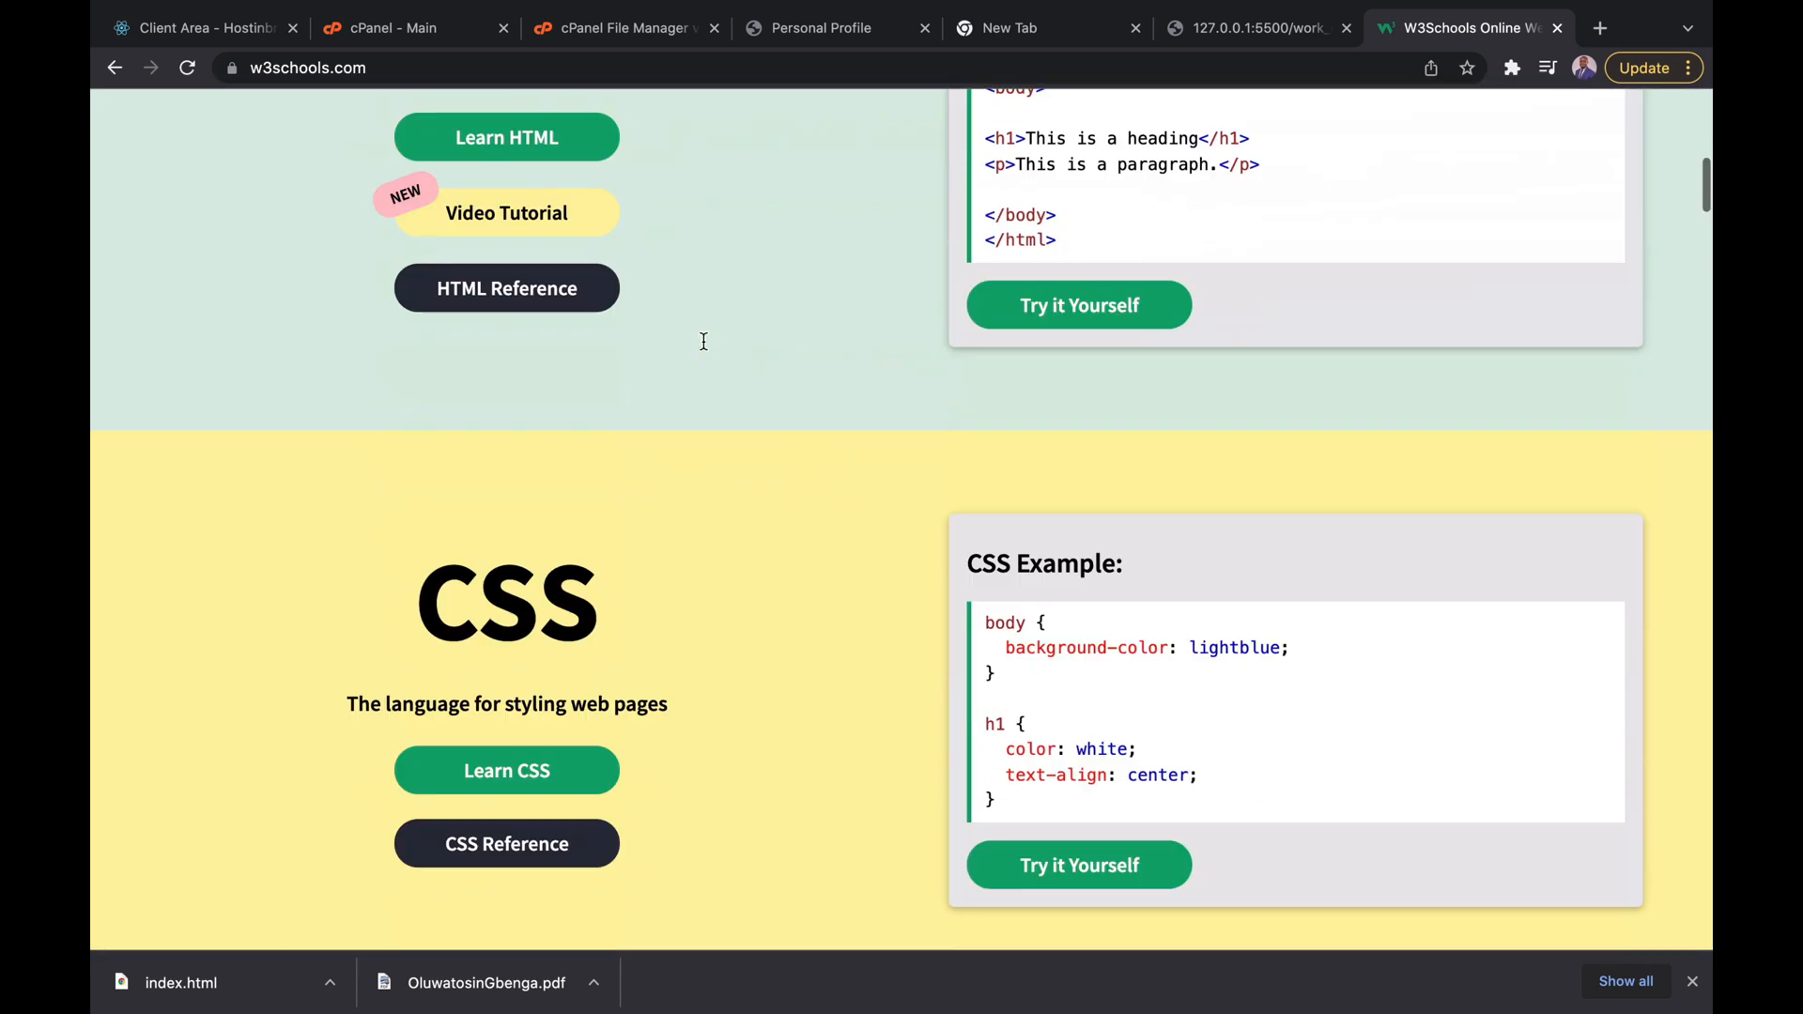
scroll(704, 347, up, 20)
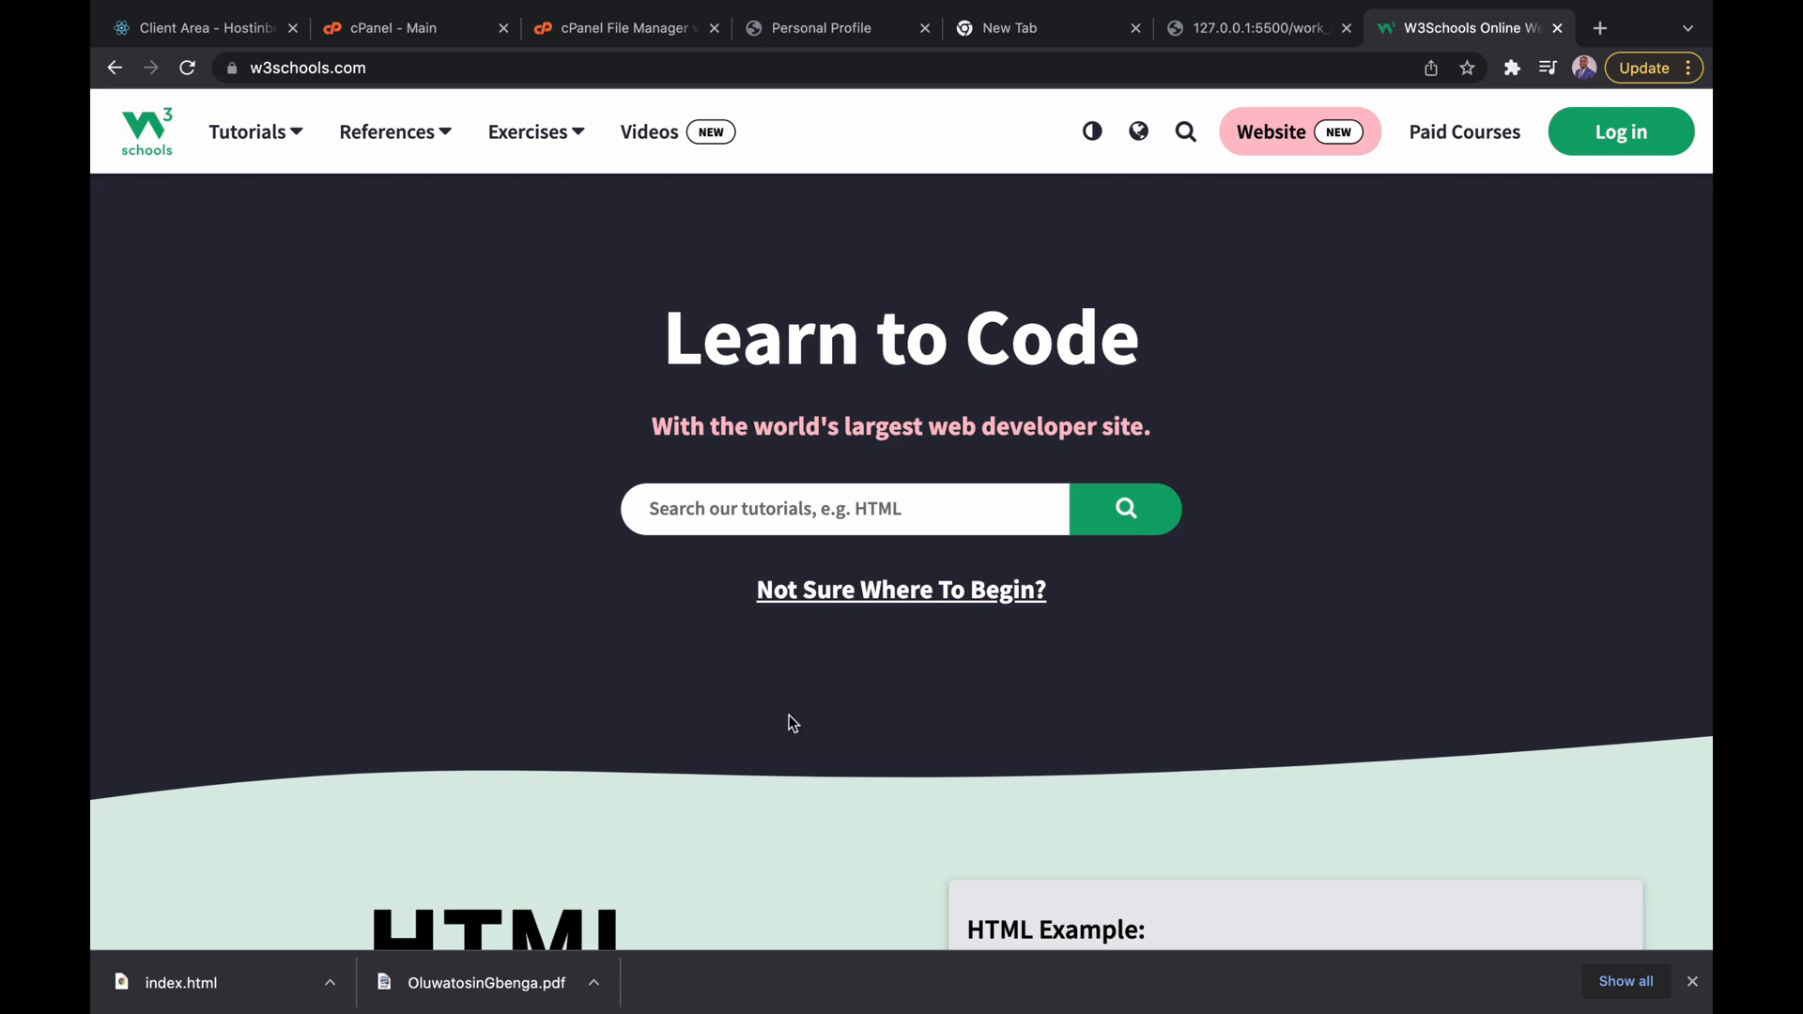
scroll(789, 719, down, 3)
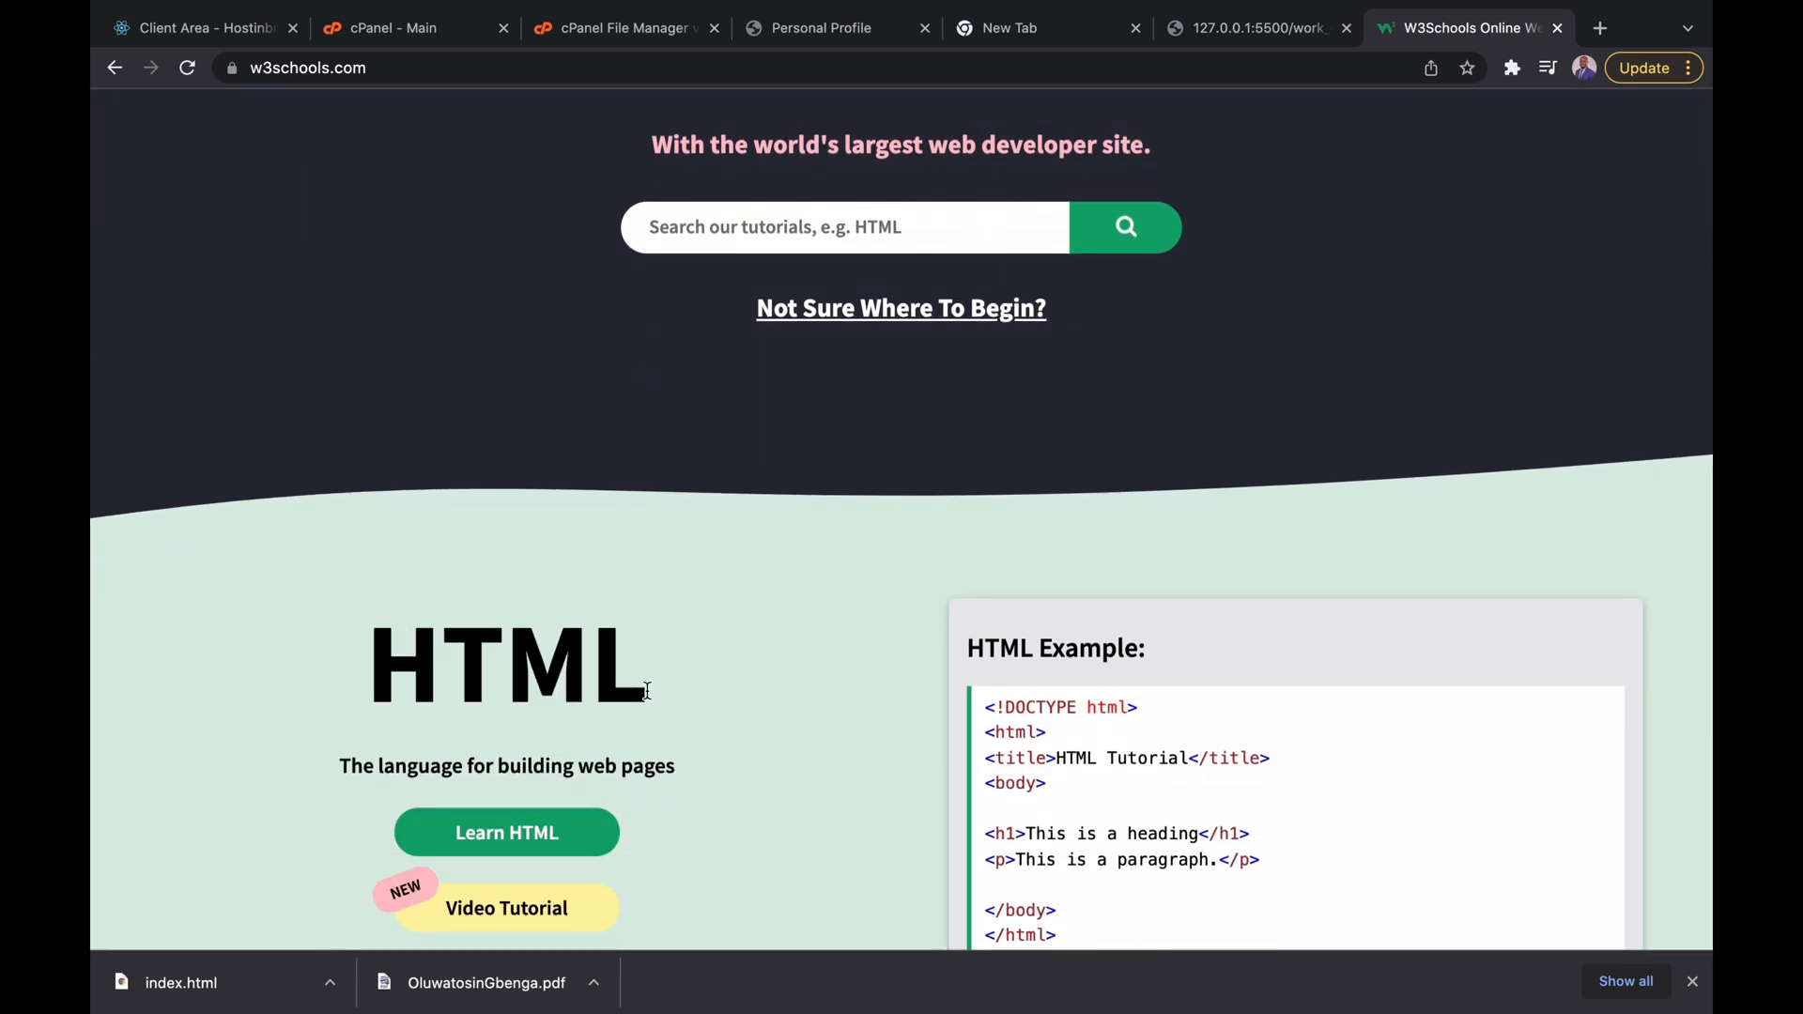
scroll(646, 687, down, 6)
scroll(780, 716, down, 7)
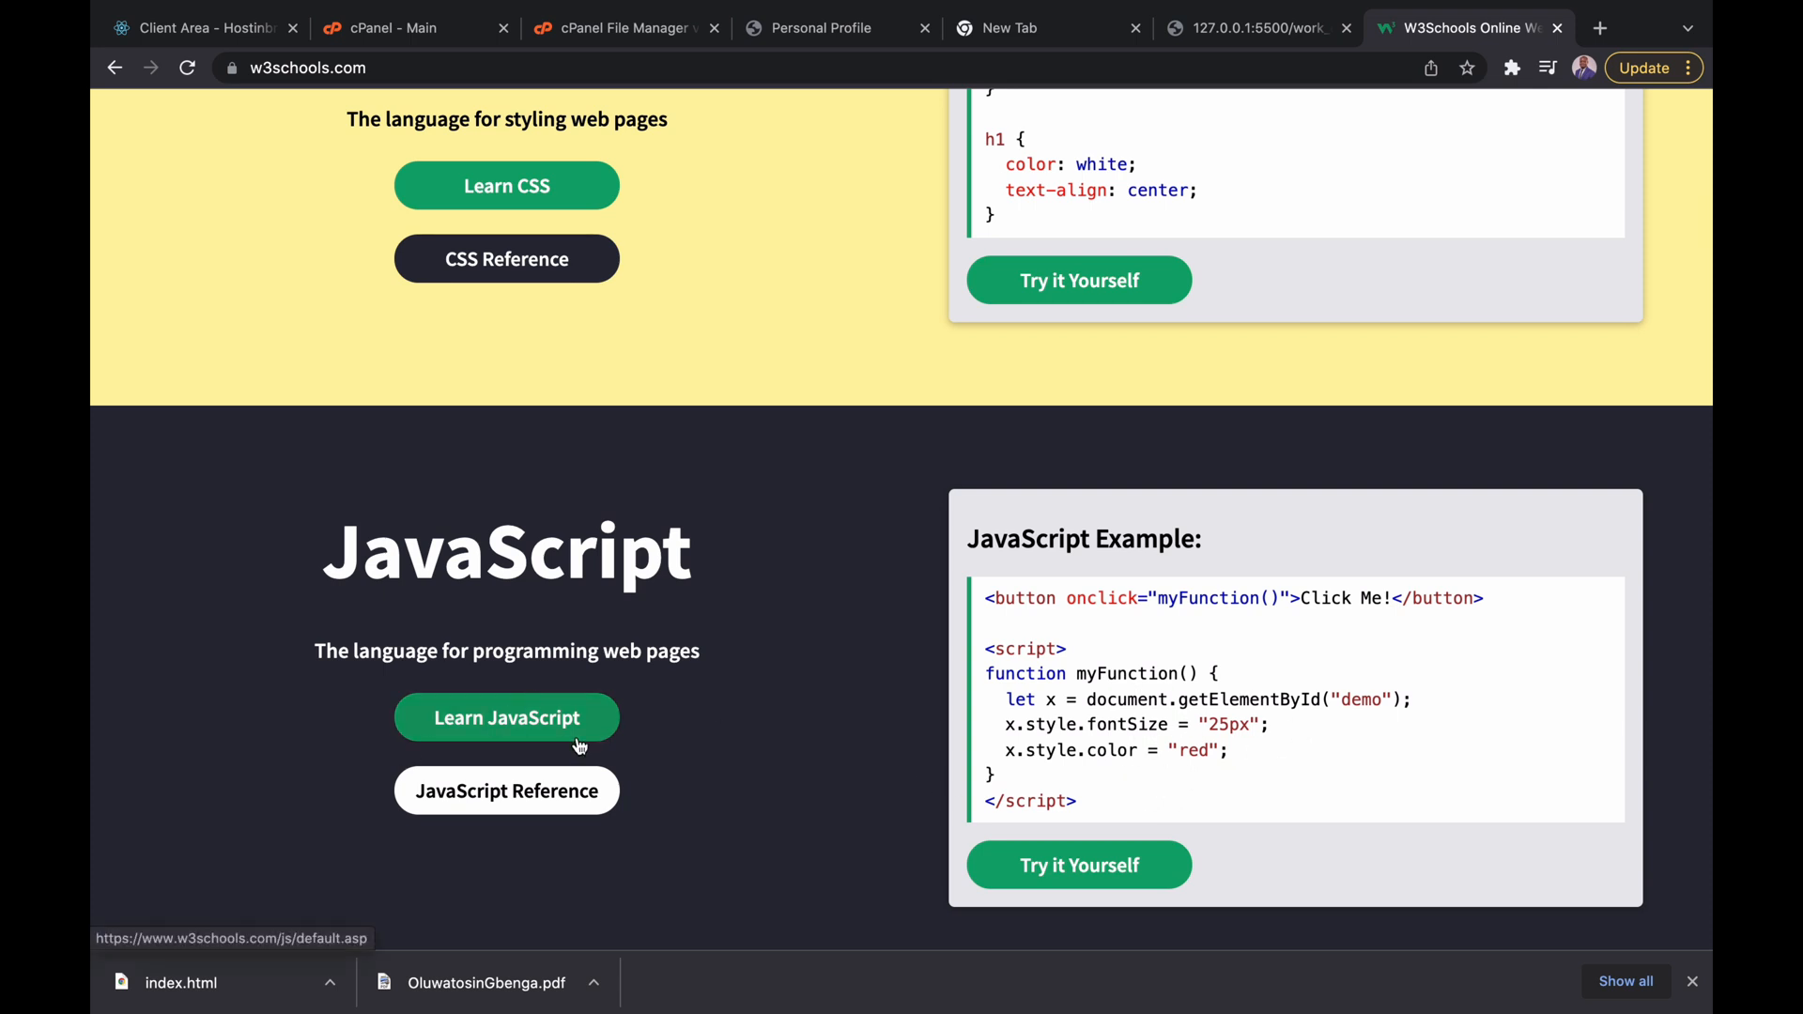
scroll(672, 610, up, 10)
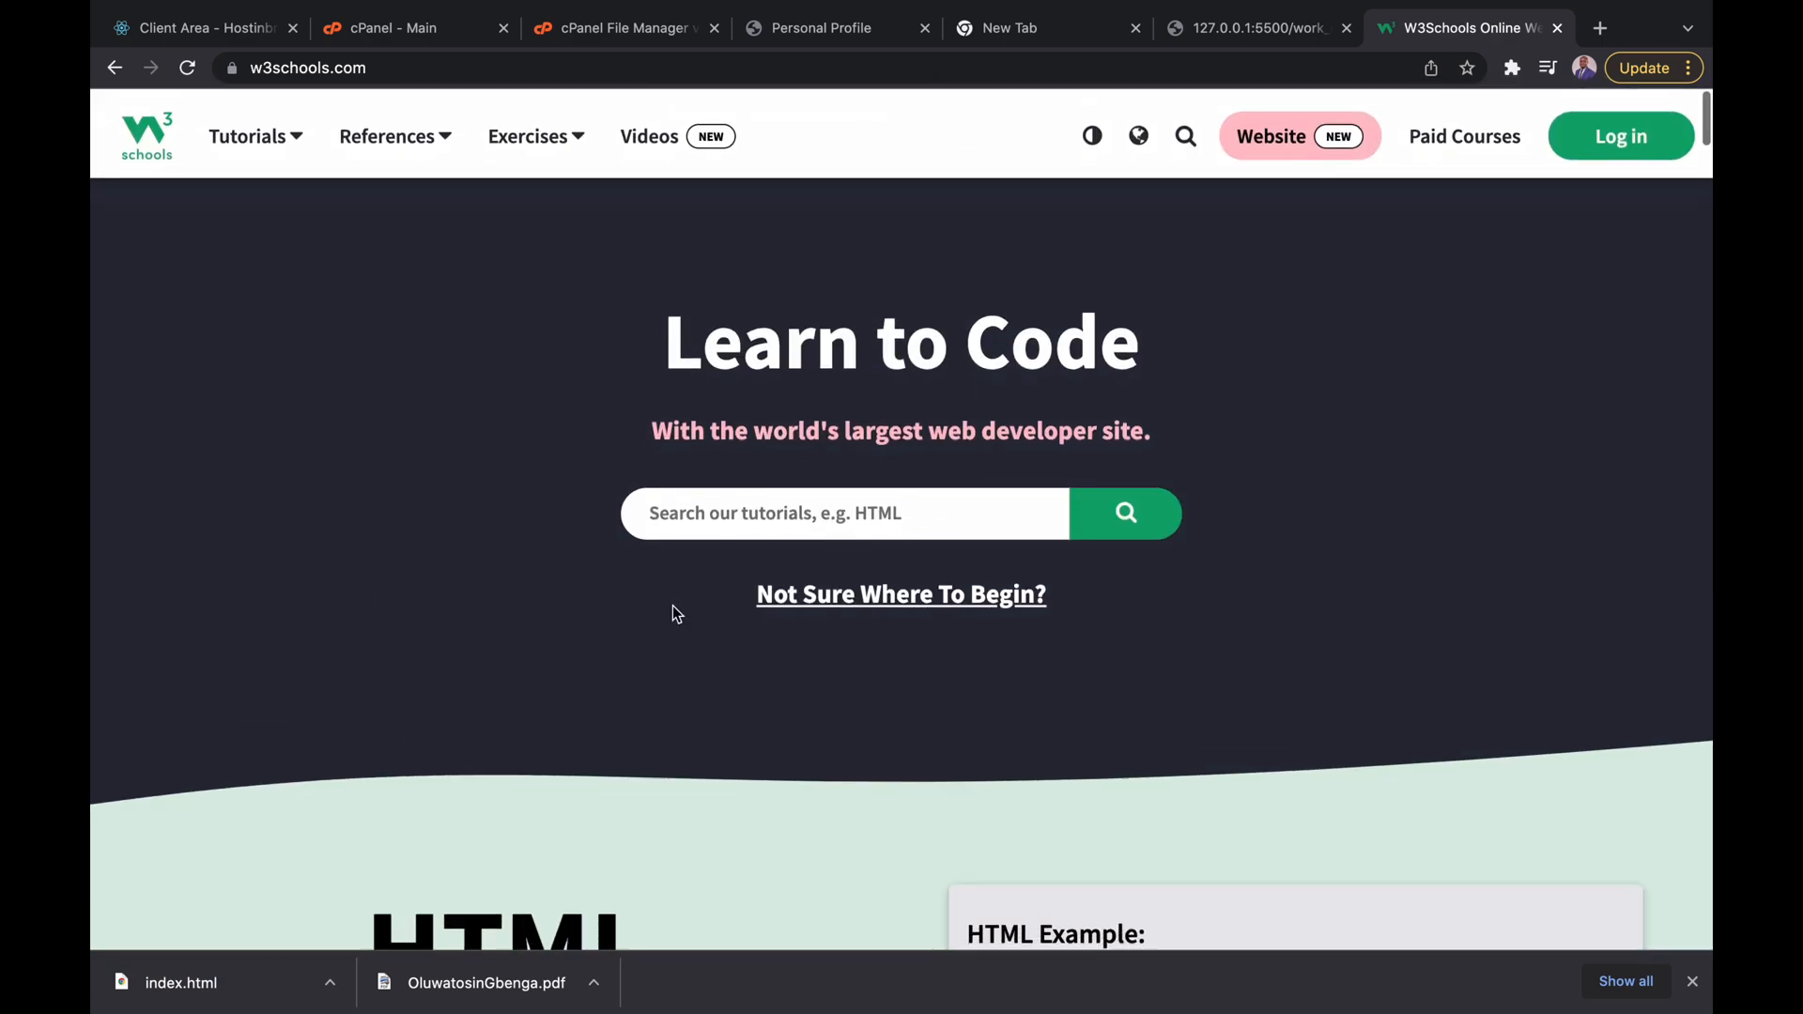
- Look through the Code Editor and W3Schools Spaces sections further along the W3Schools home page
scroll(672, 605, down, 20)
scroll(673, 605, down, 9)
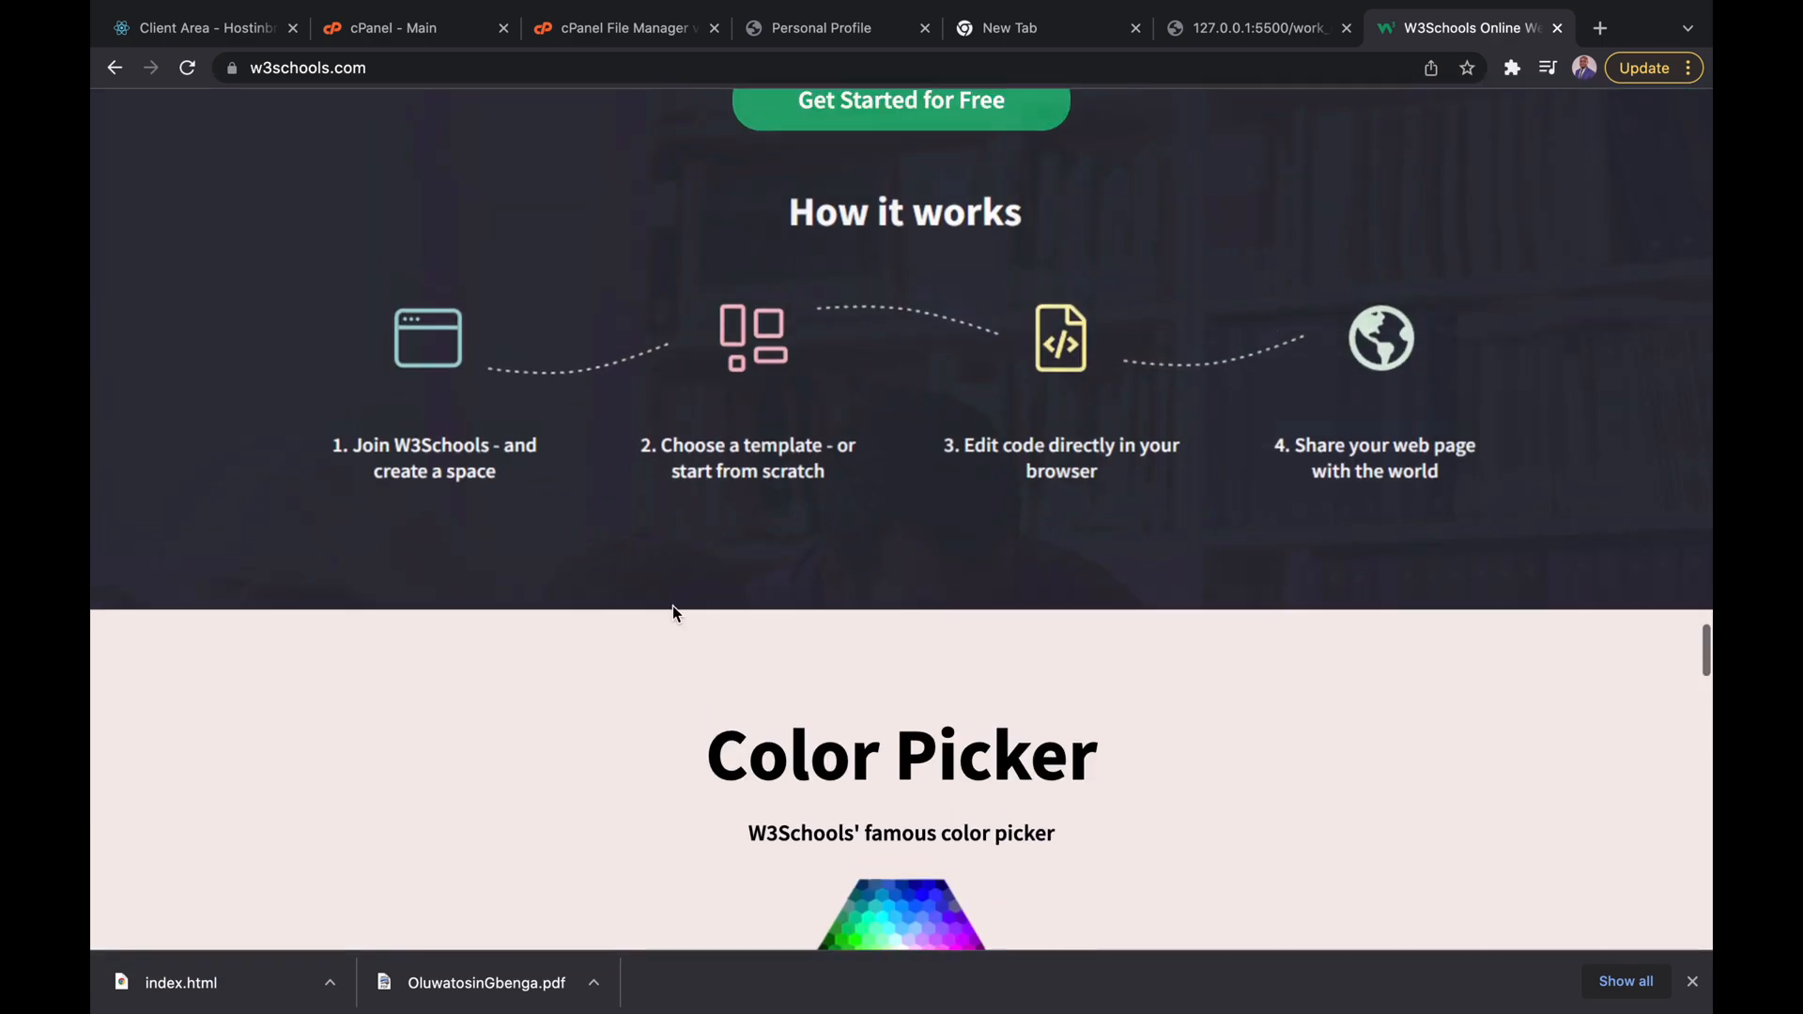
scroll(673, 605, up, 12)
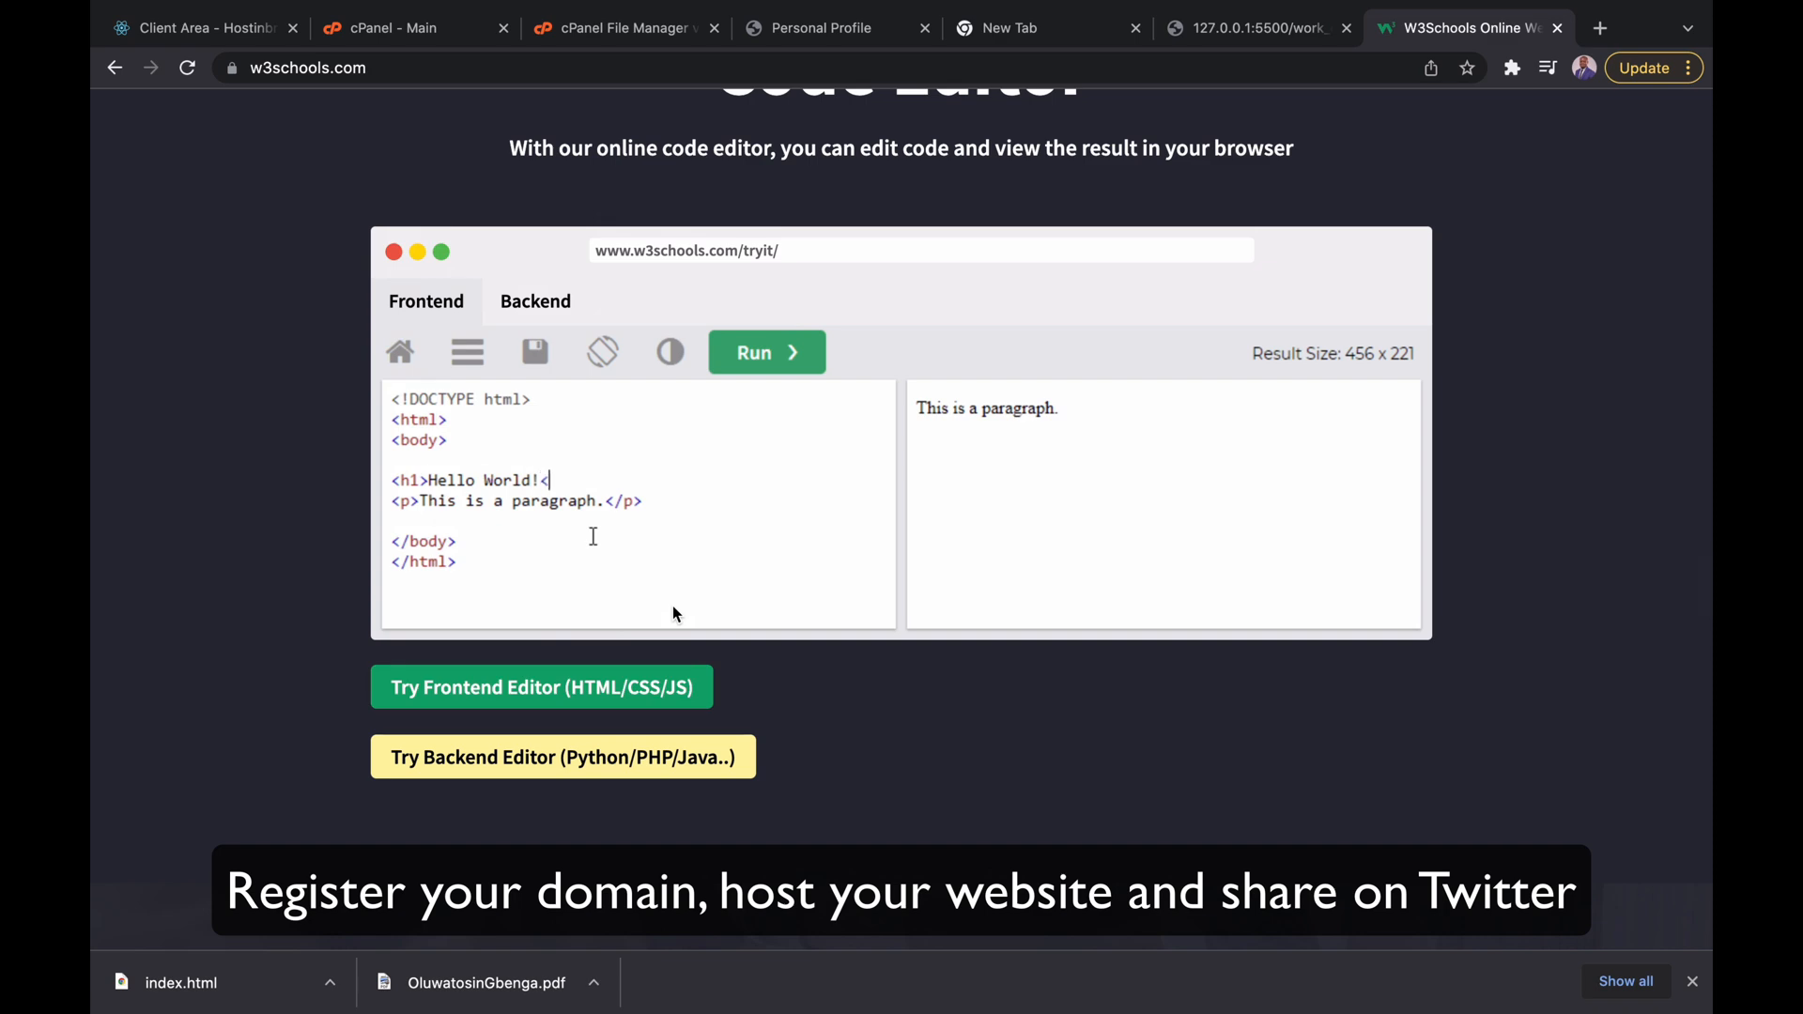
scroll(672, 606, up, 7)
scroll(672, 605, down, 16)
scroll(672, 605, down, 3)
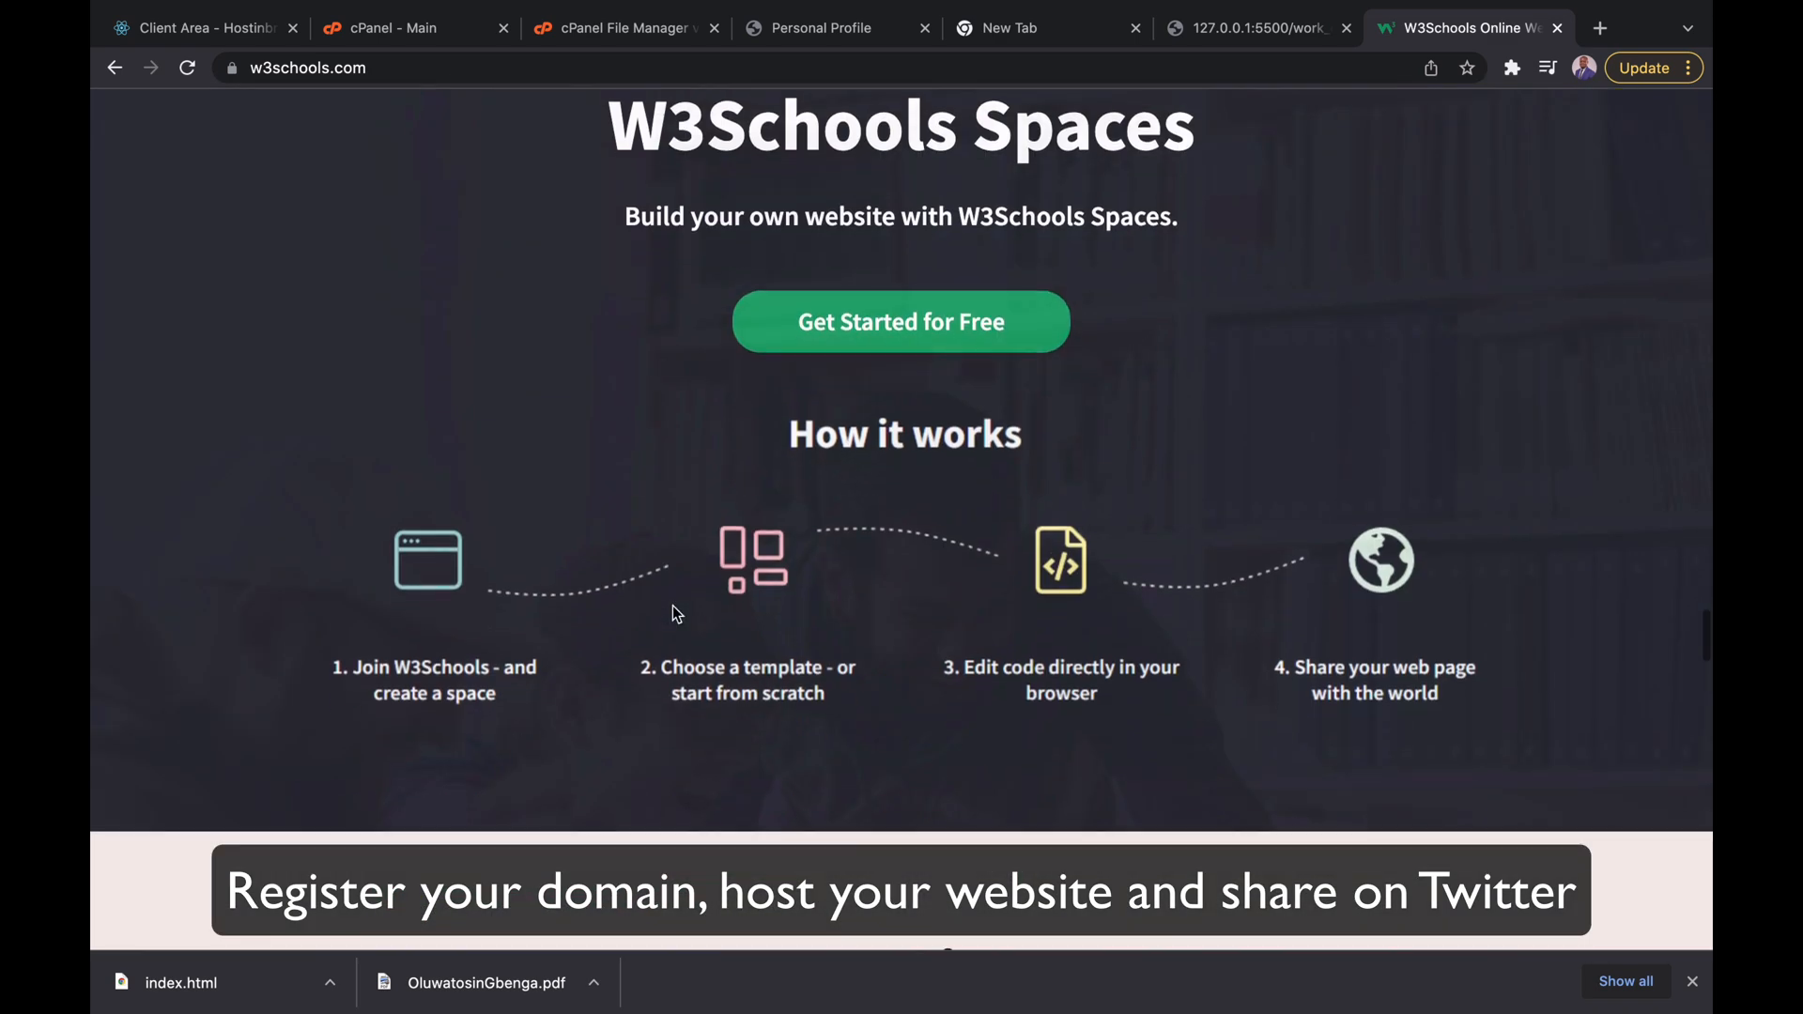
- Look over the Exercises and Quizzes section of the W3Schools home page and return to its Learn to Code header
scroll(672, 605, down, 10)
scroll(673, 612, down, 3)
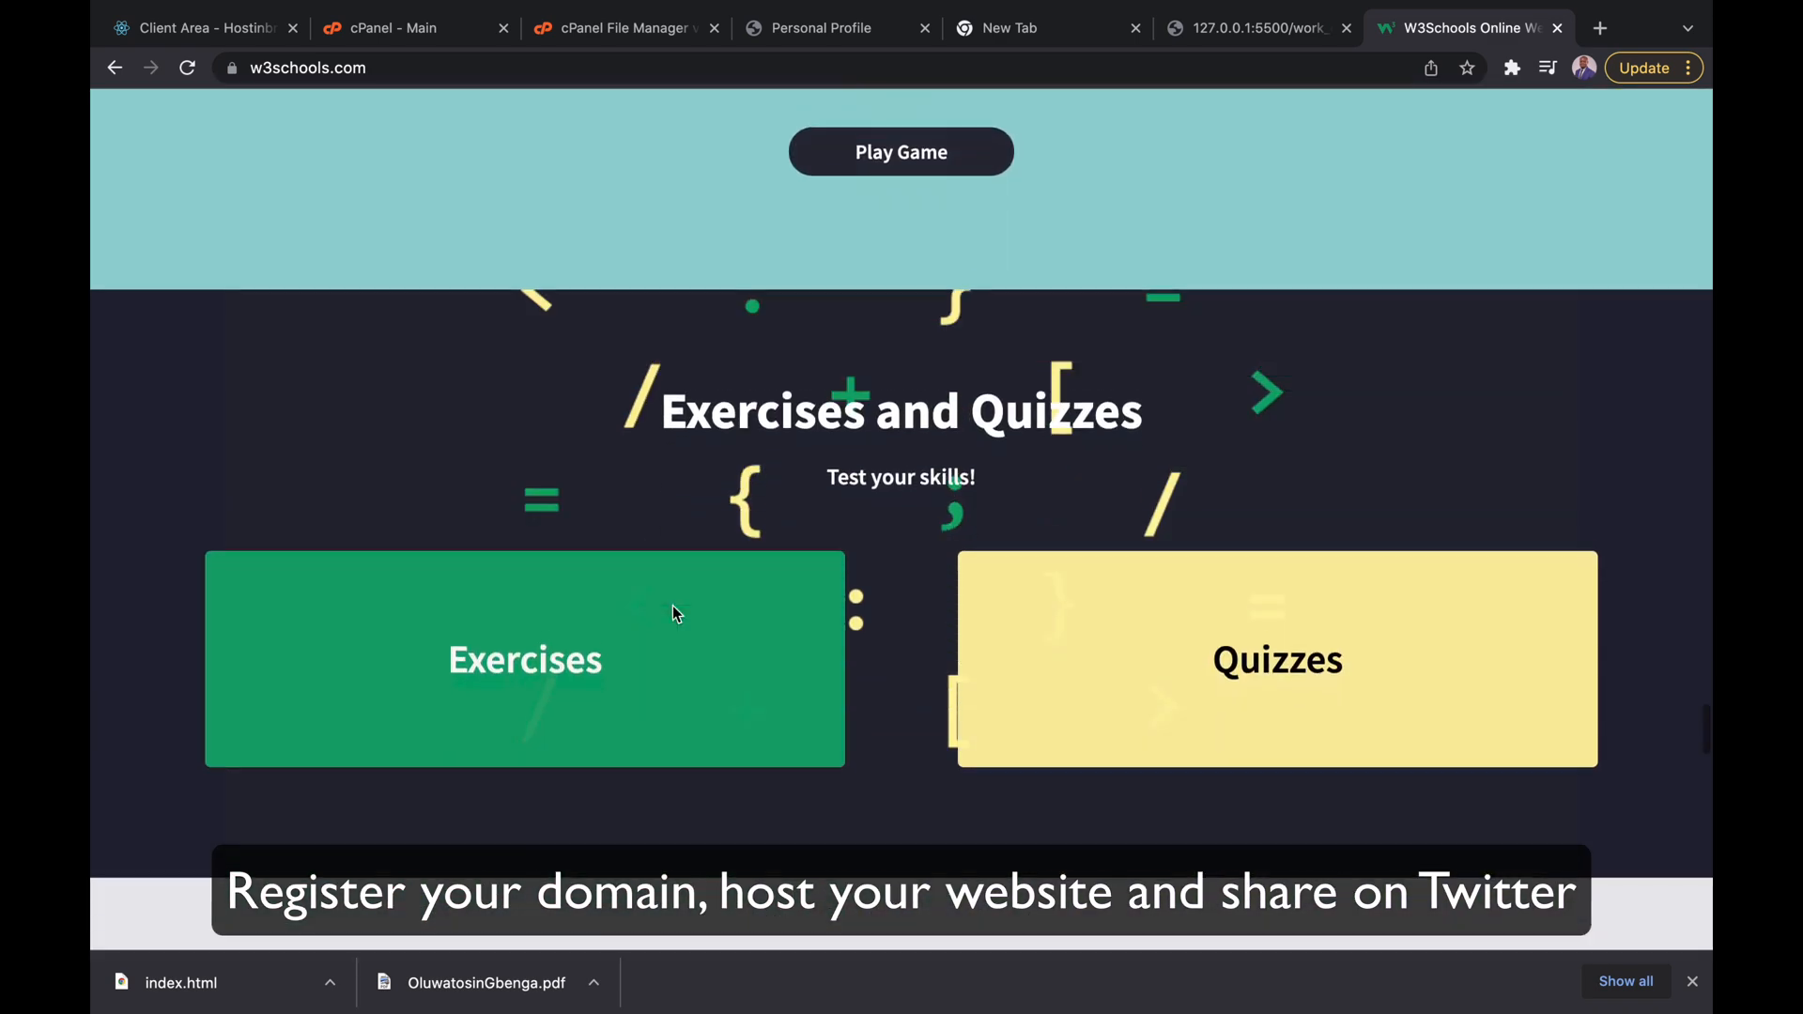
scroll(673, 612, up, 12)
scroll(673, 614, up, 15)
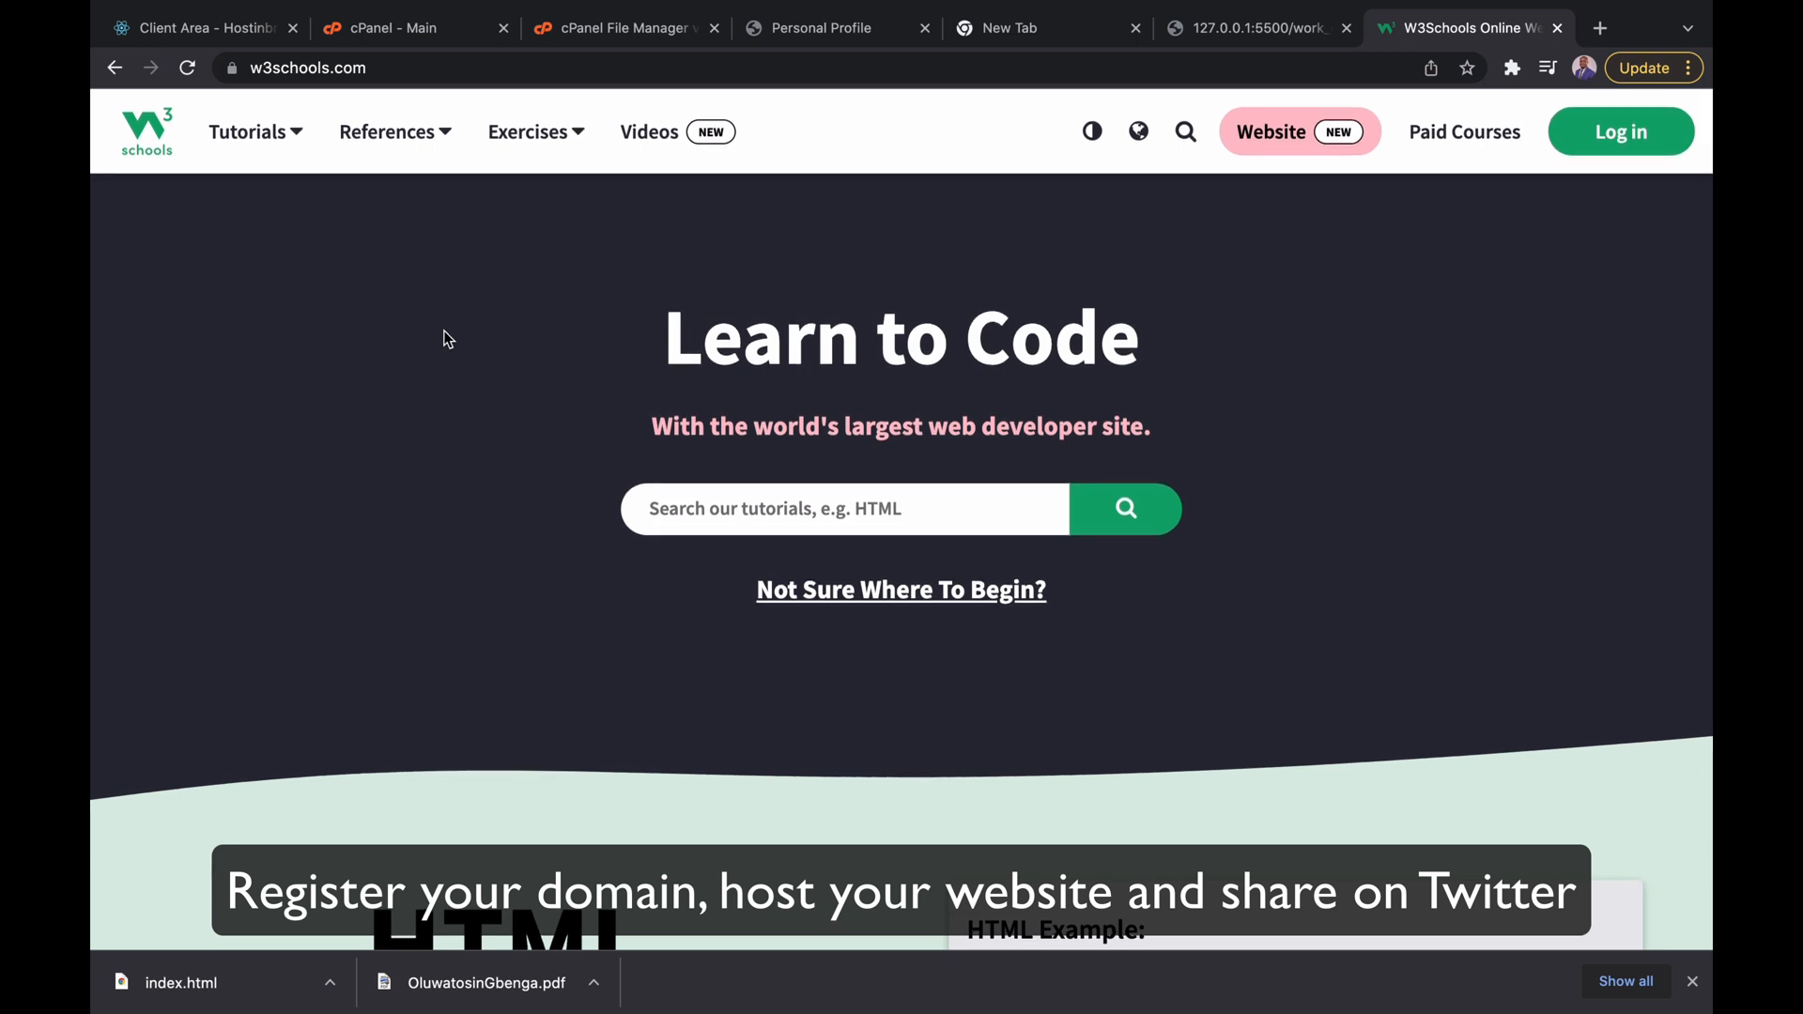
- Review the cPanel main page's welcome and general information sections, and revisit the hosted site's Others page
click(446, 33)
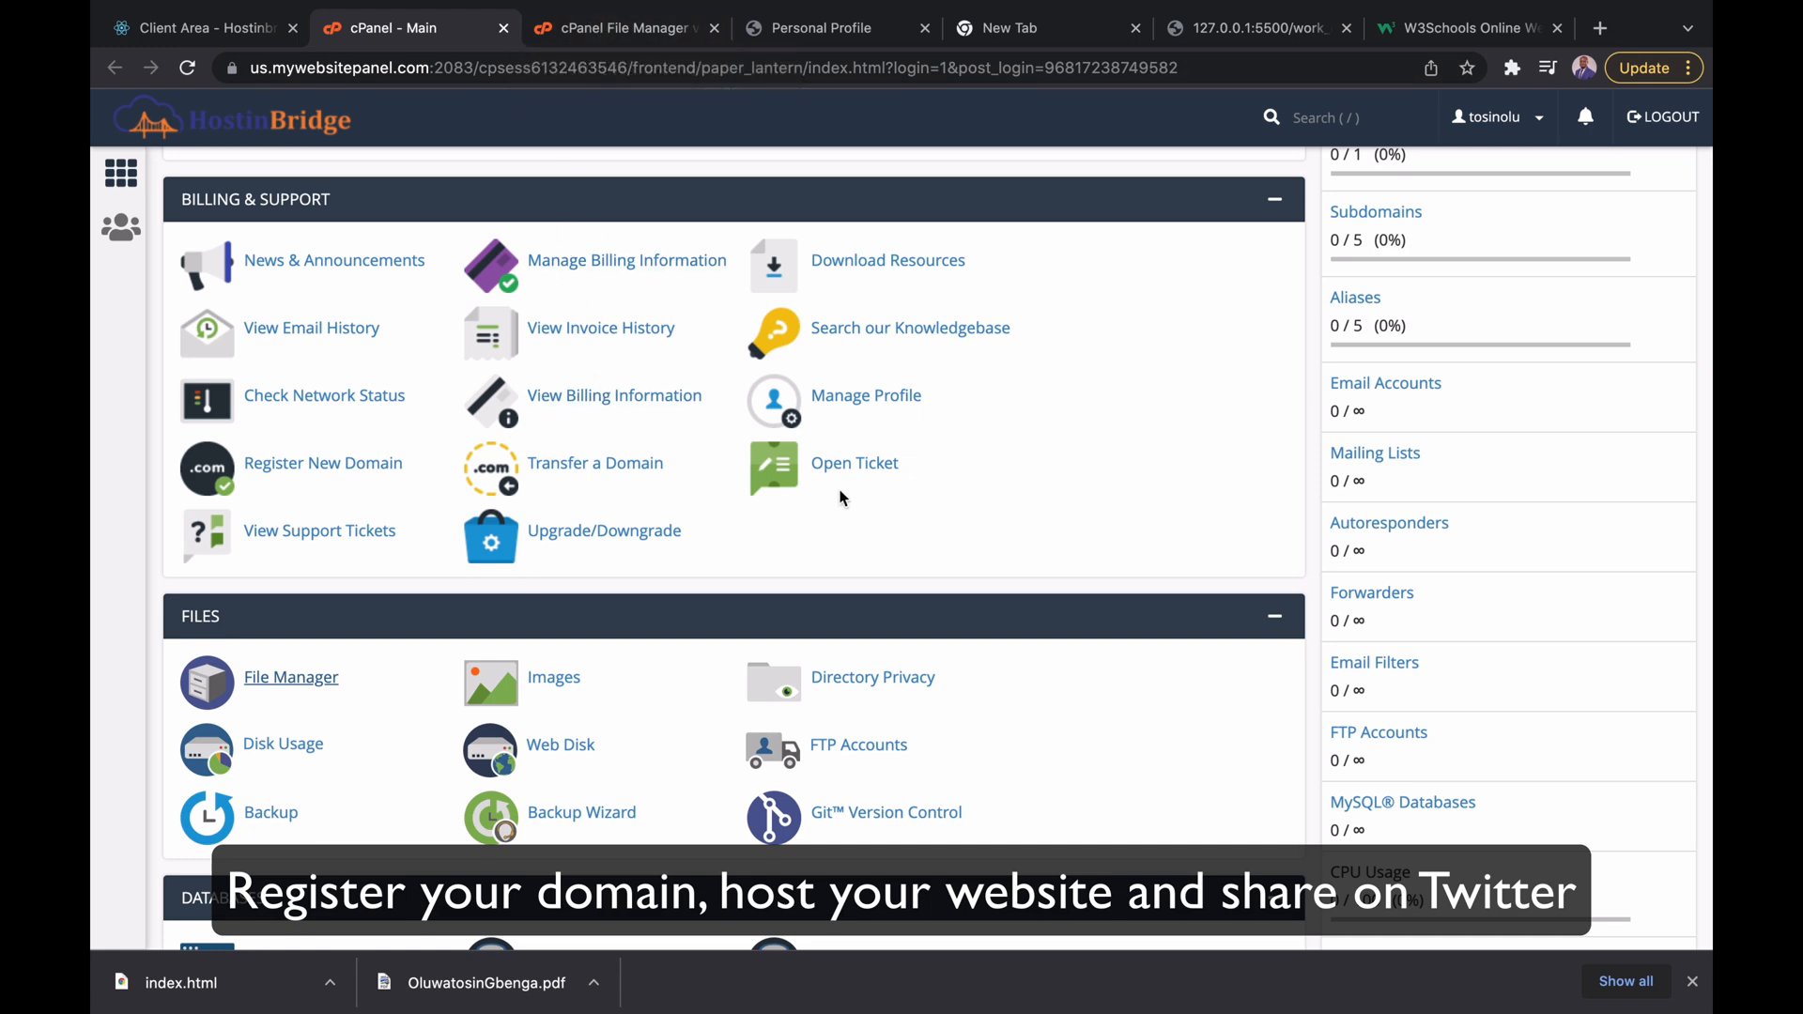
scroll(840, 489, up, 10)
scroll(839, 488, up, 3)
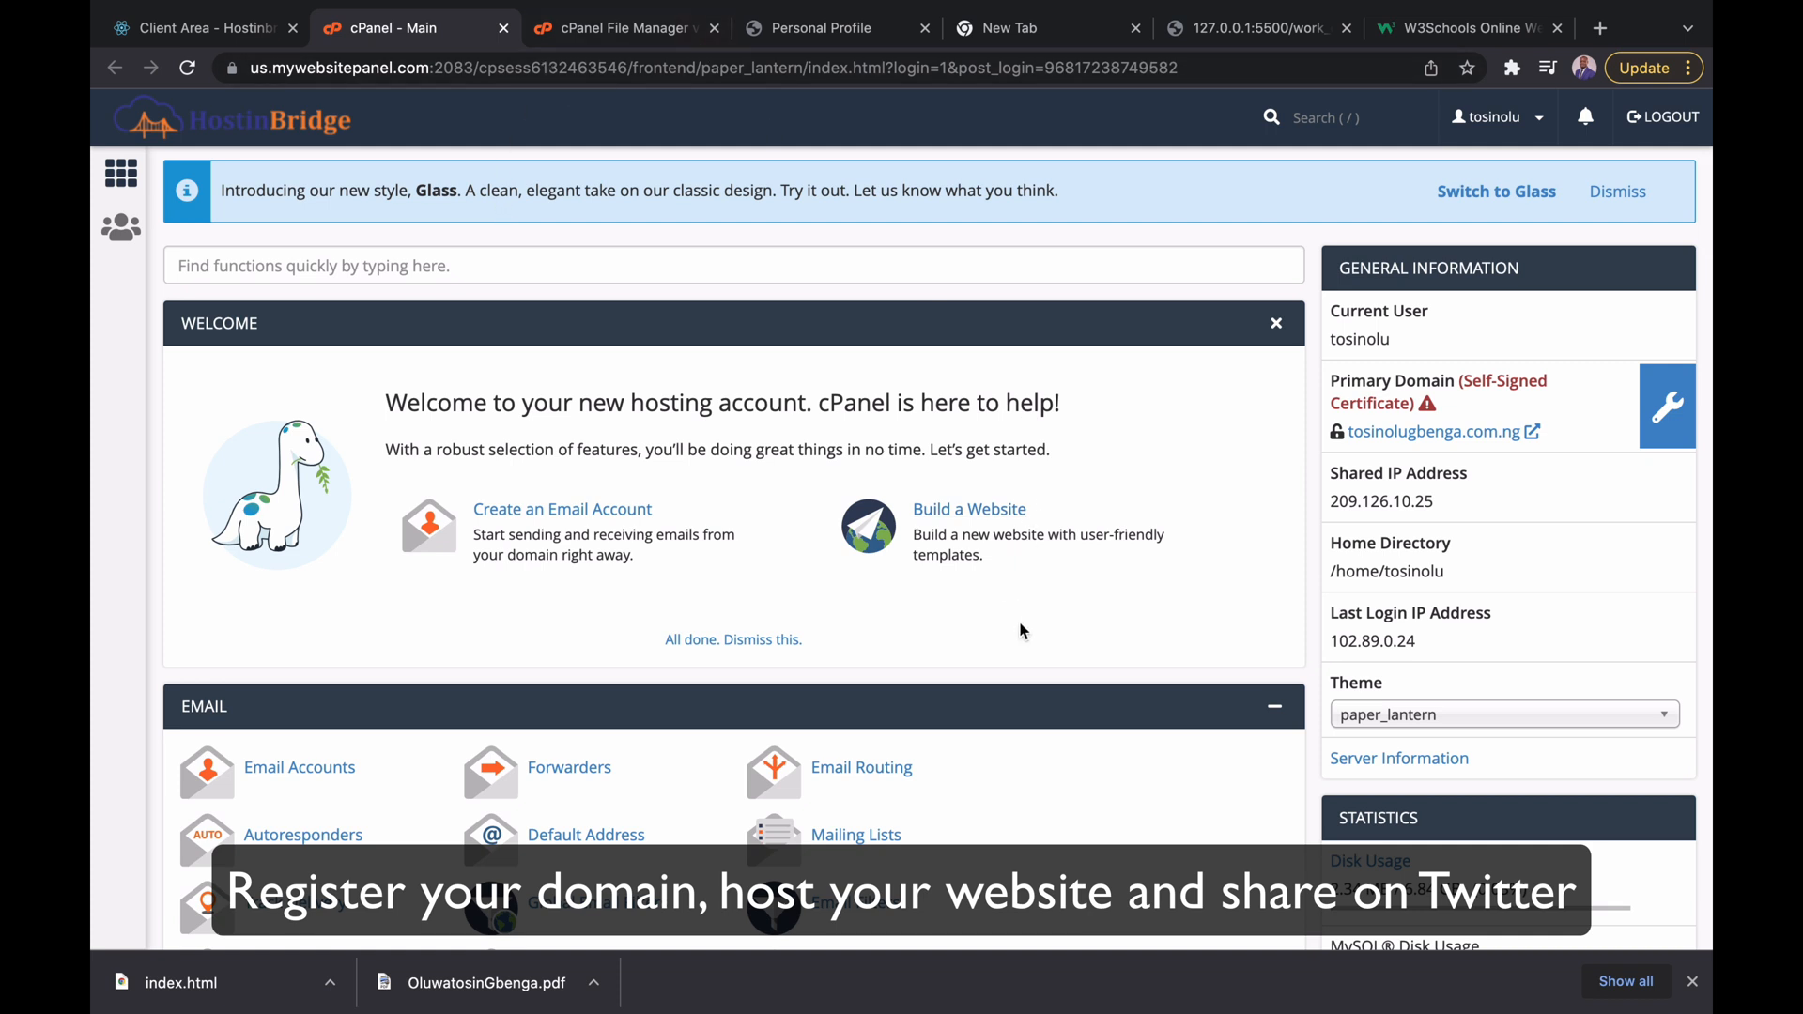
scroll(1024, 631, down, 1)
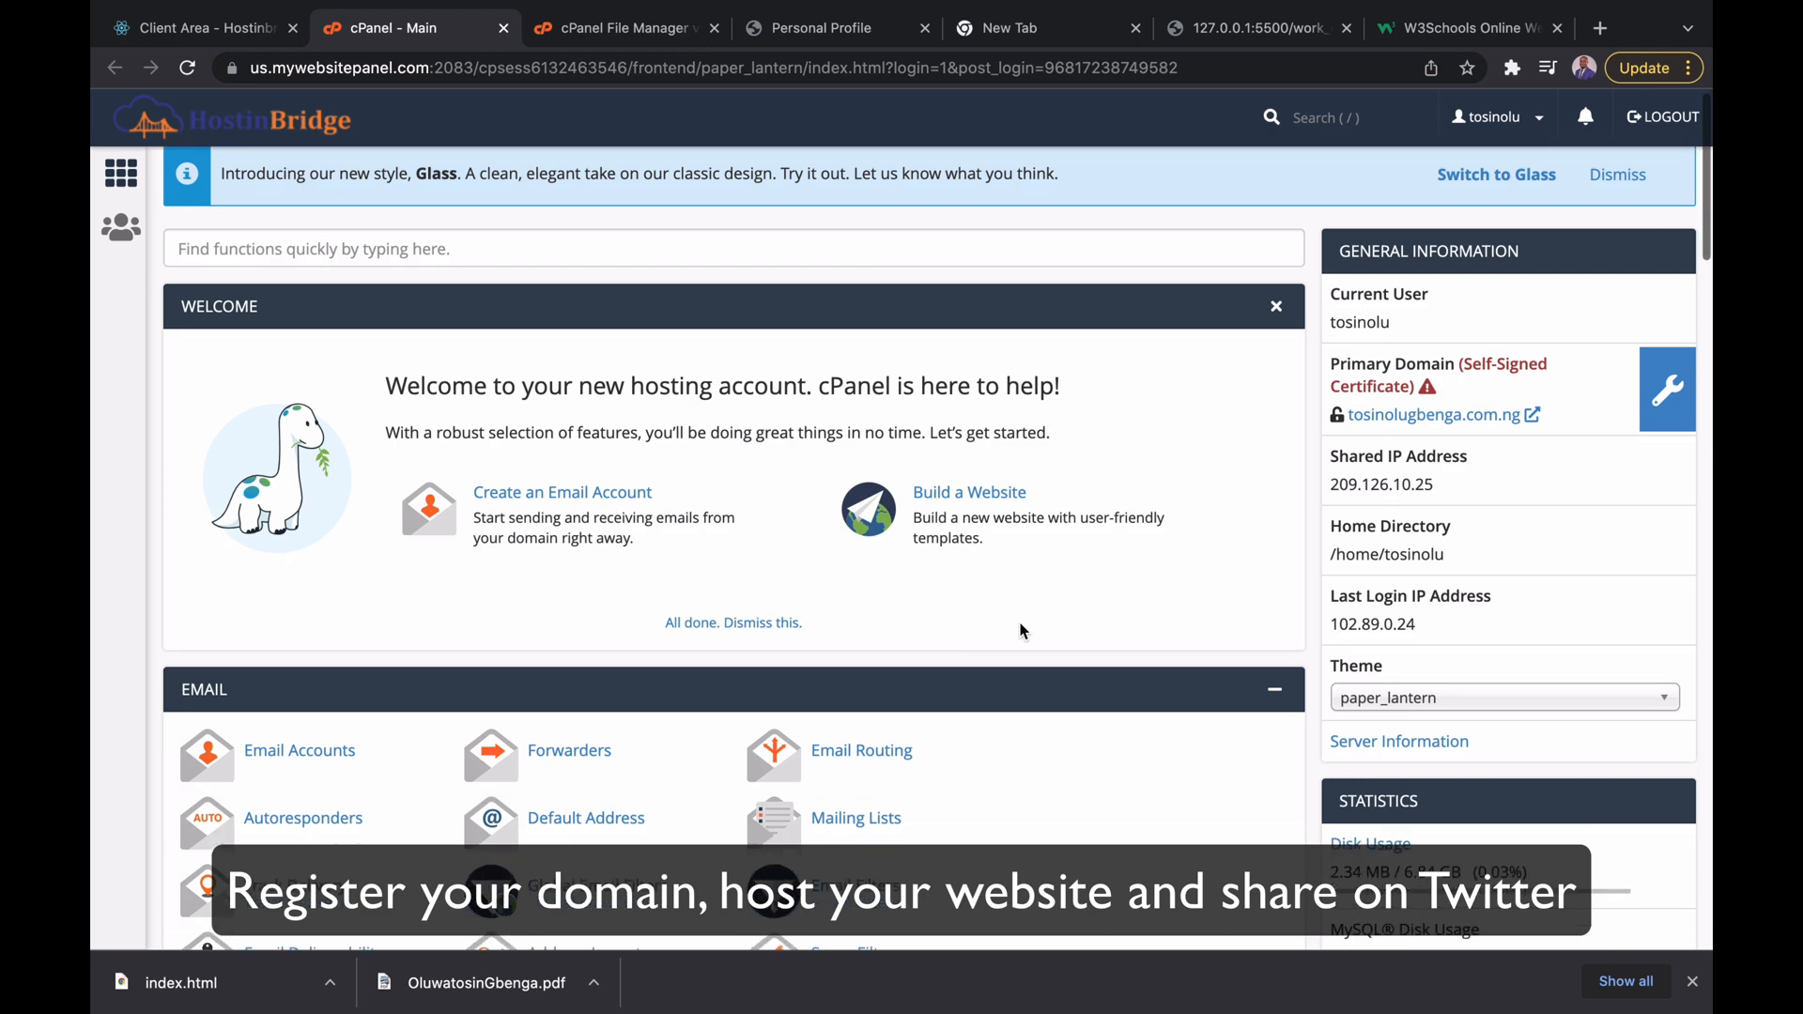
scroll(1023, 631, up, 1)
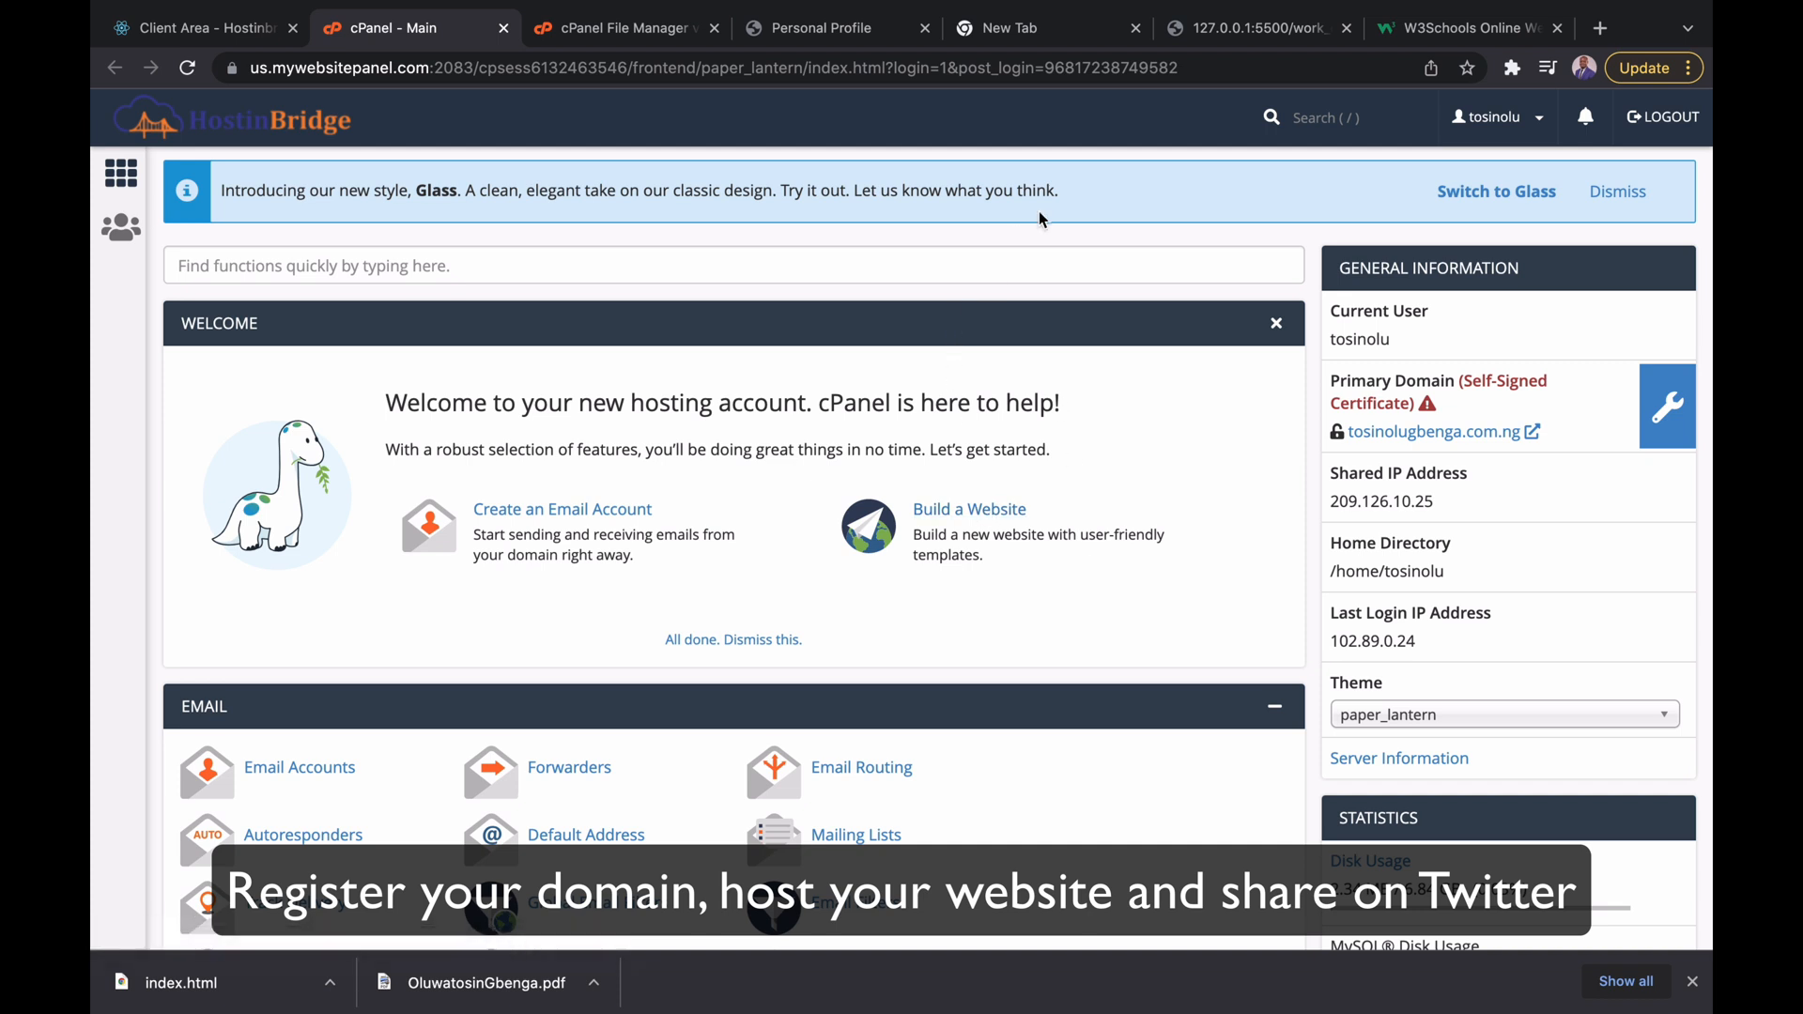
click(1014, 30)
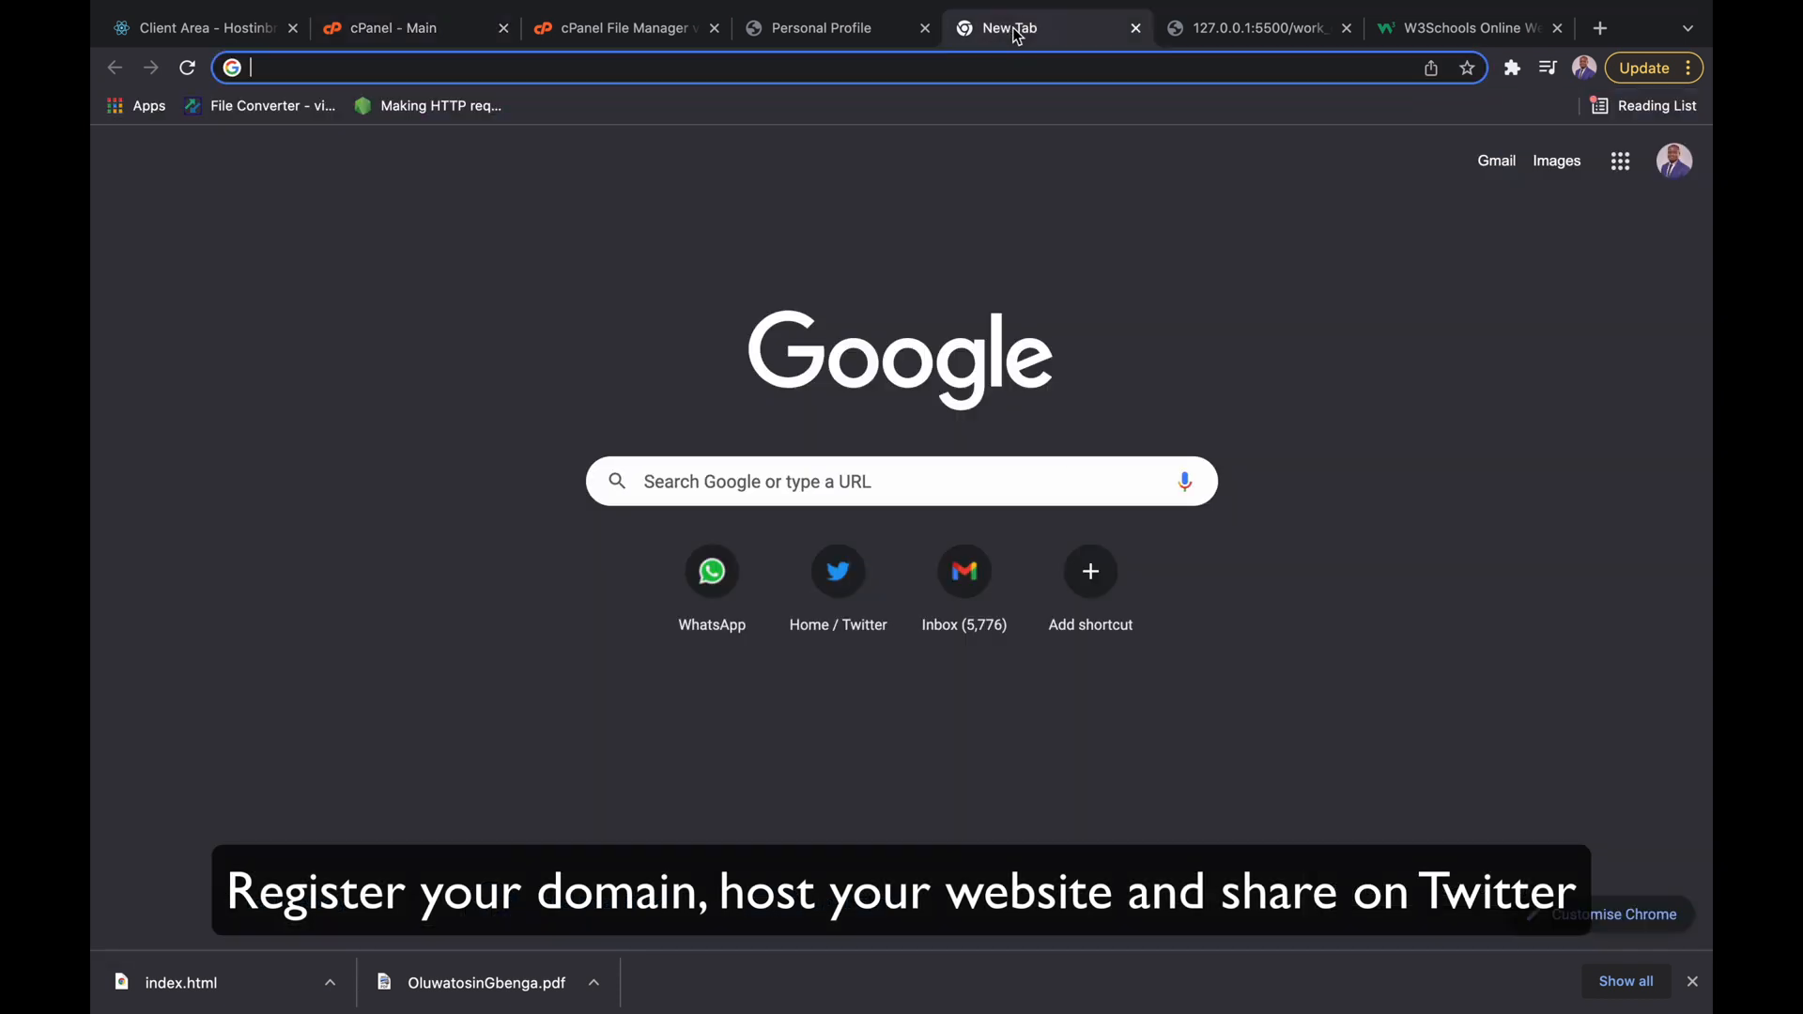
click(780, 43)
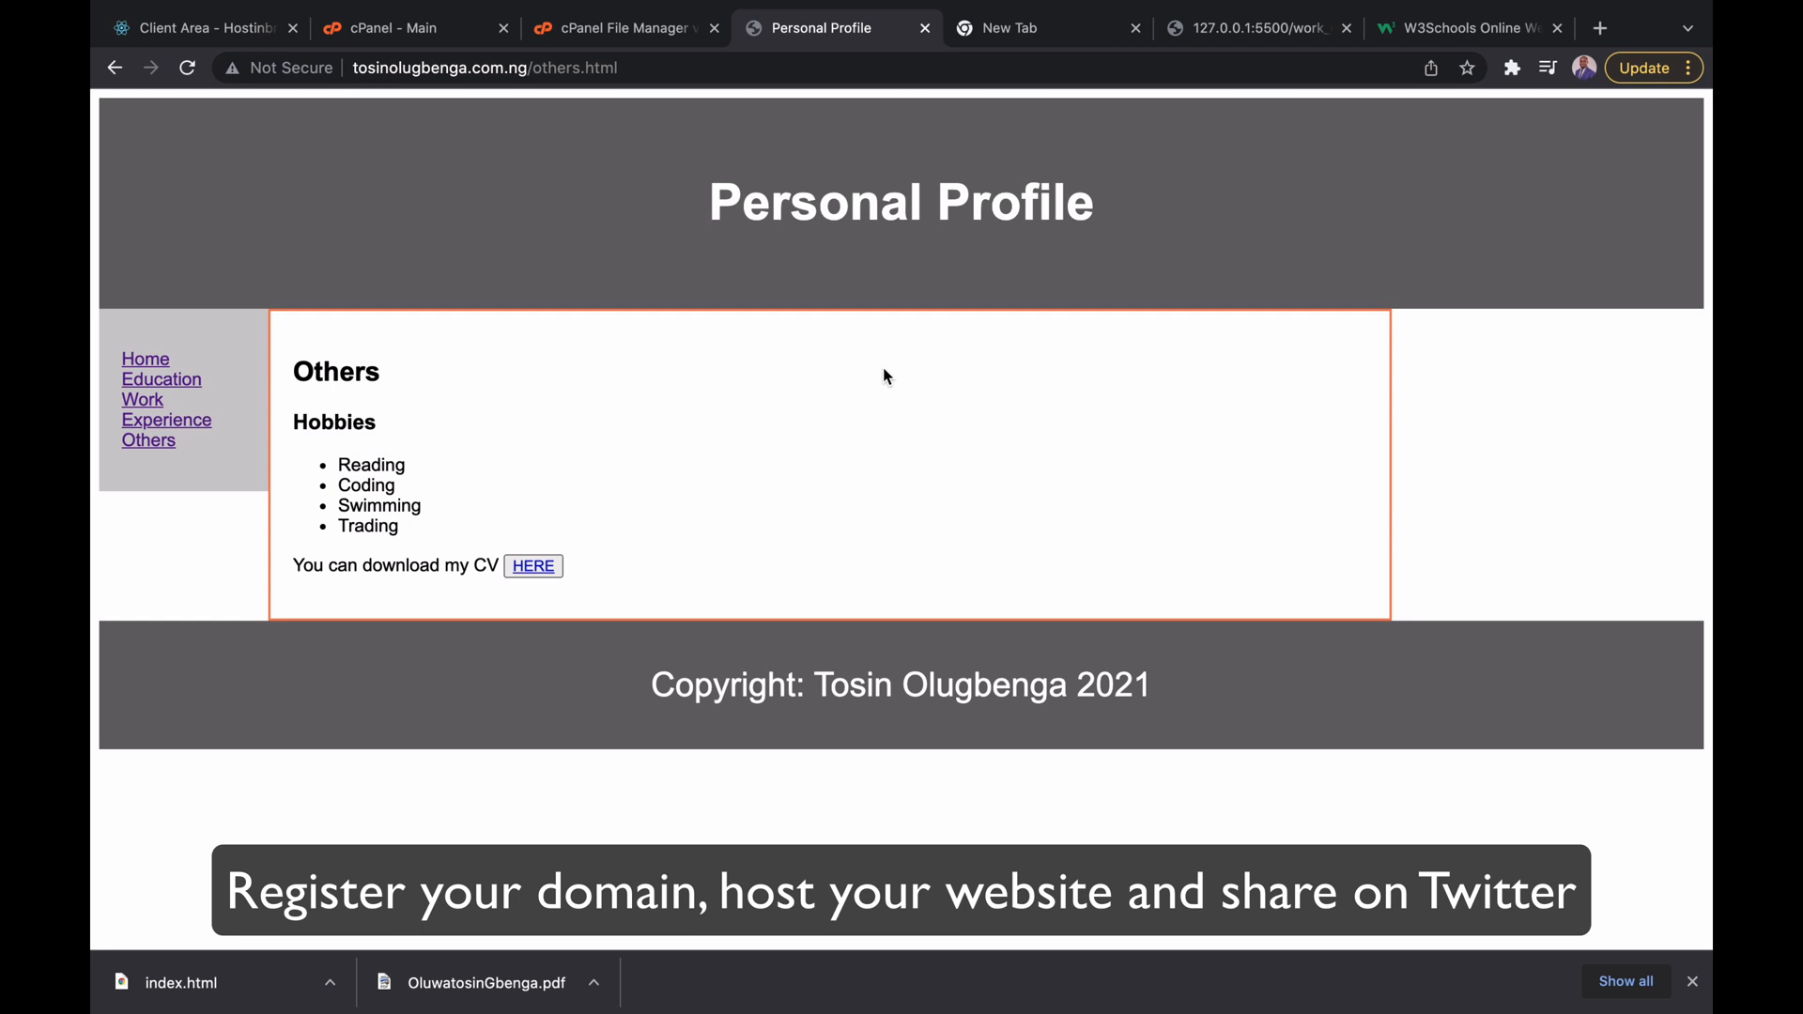
- In Finder, go to Desktop/WEB CLASSES/HTML/mix-starter and open its index.html in the browser
key(ctrl+Left)
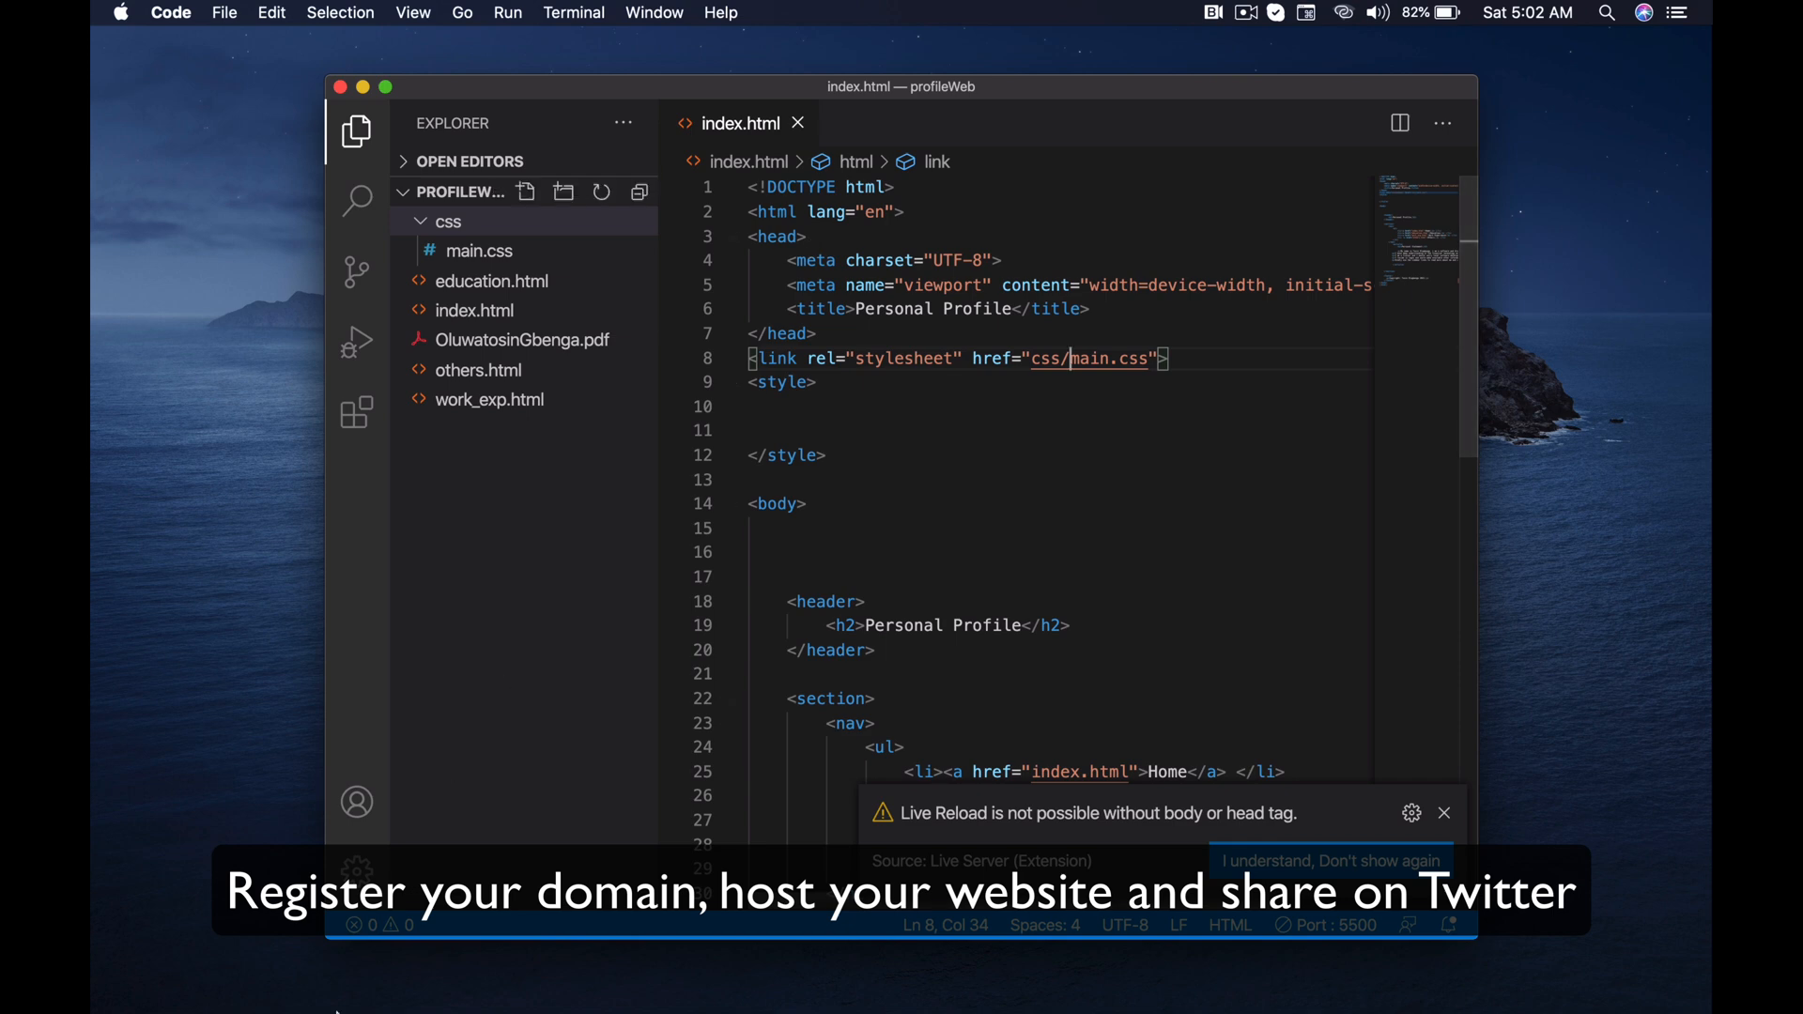
mouse_move(277, 1008)
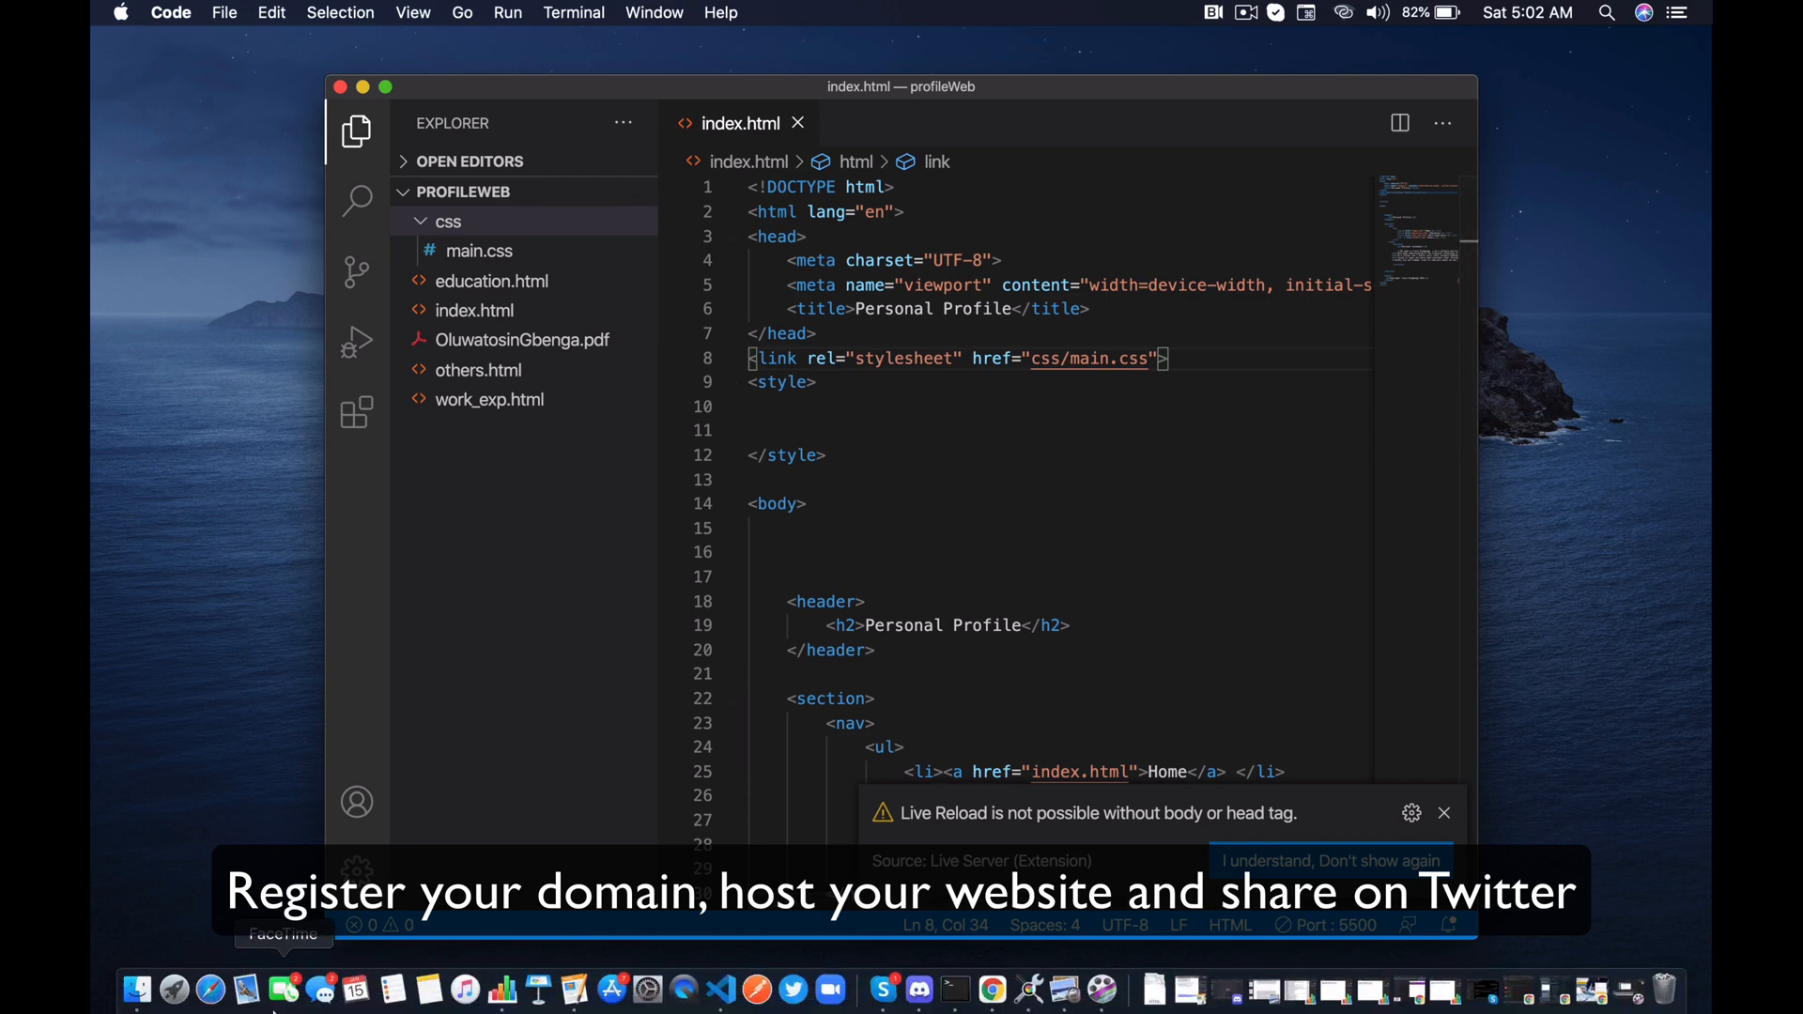
click(139, 1002)
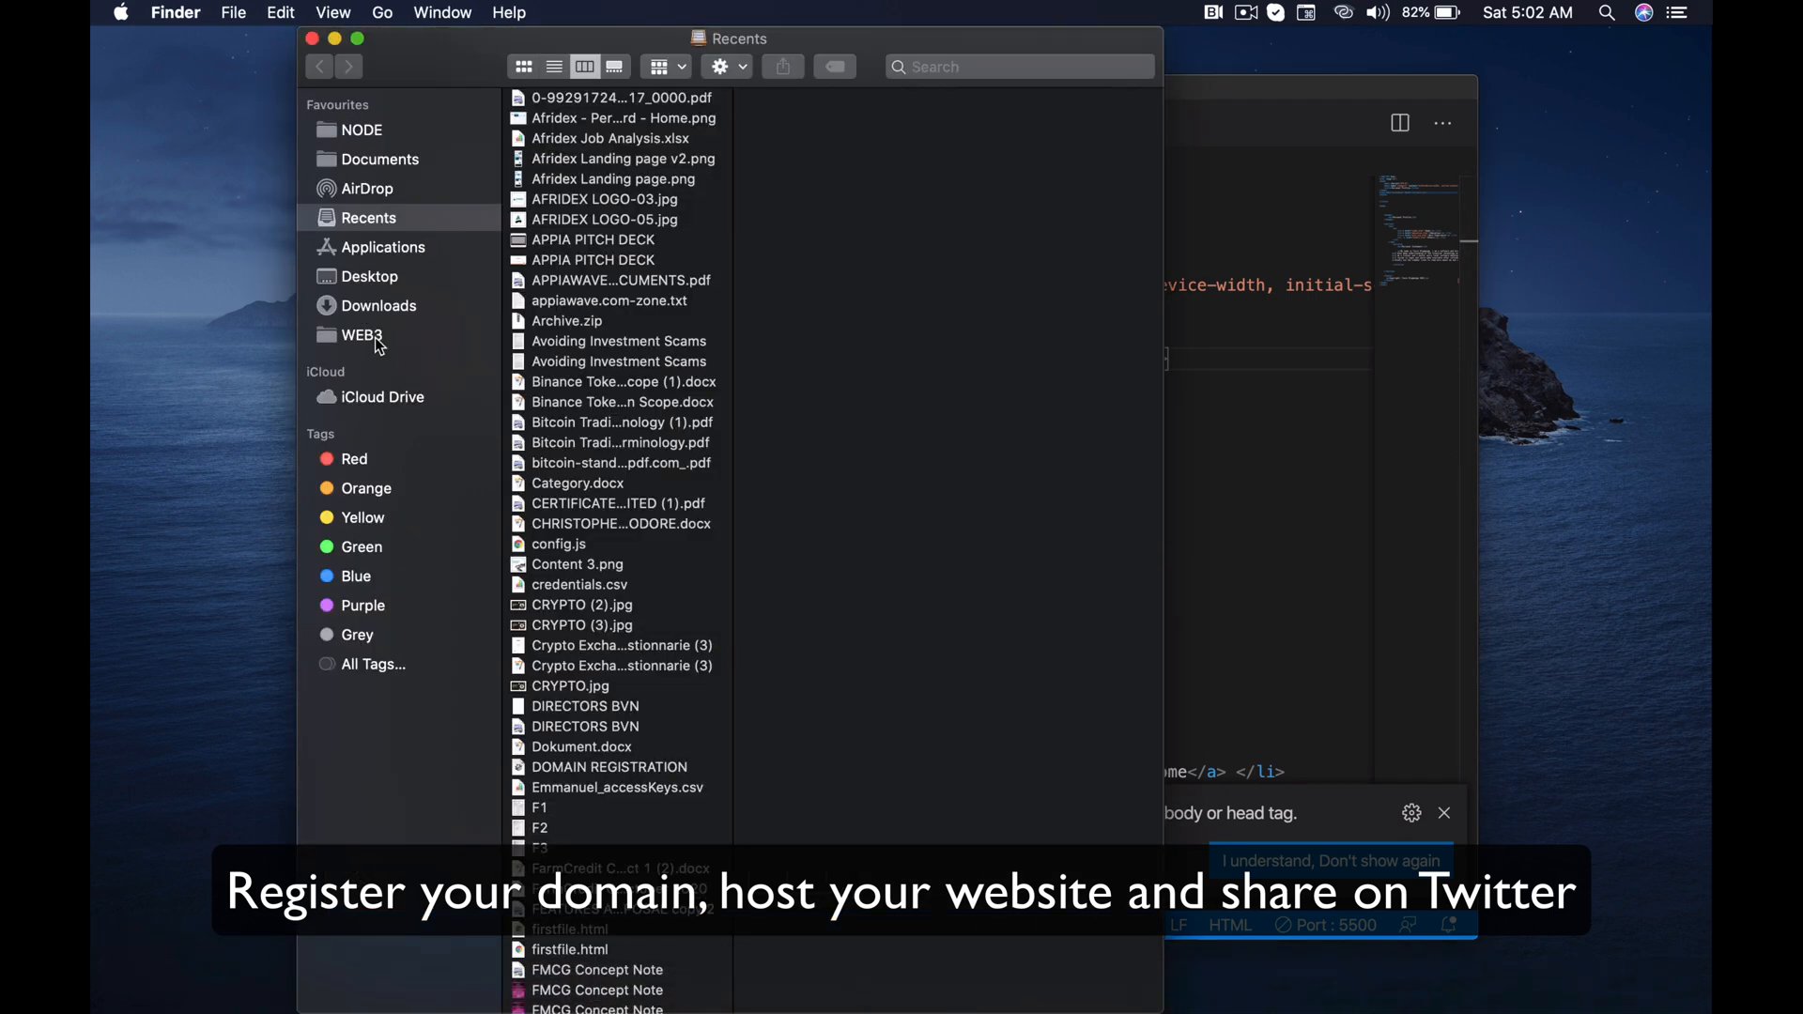
click(381, 307)
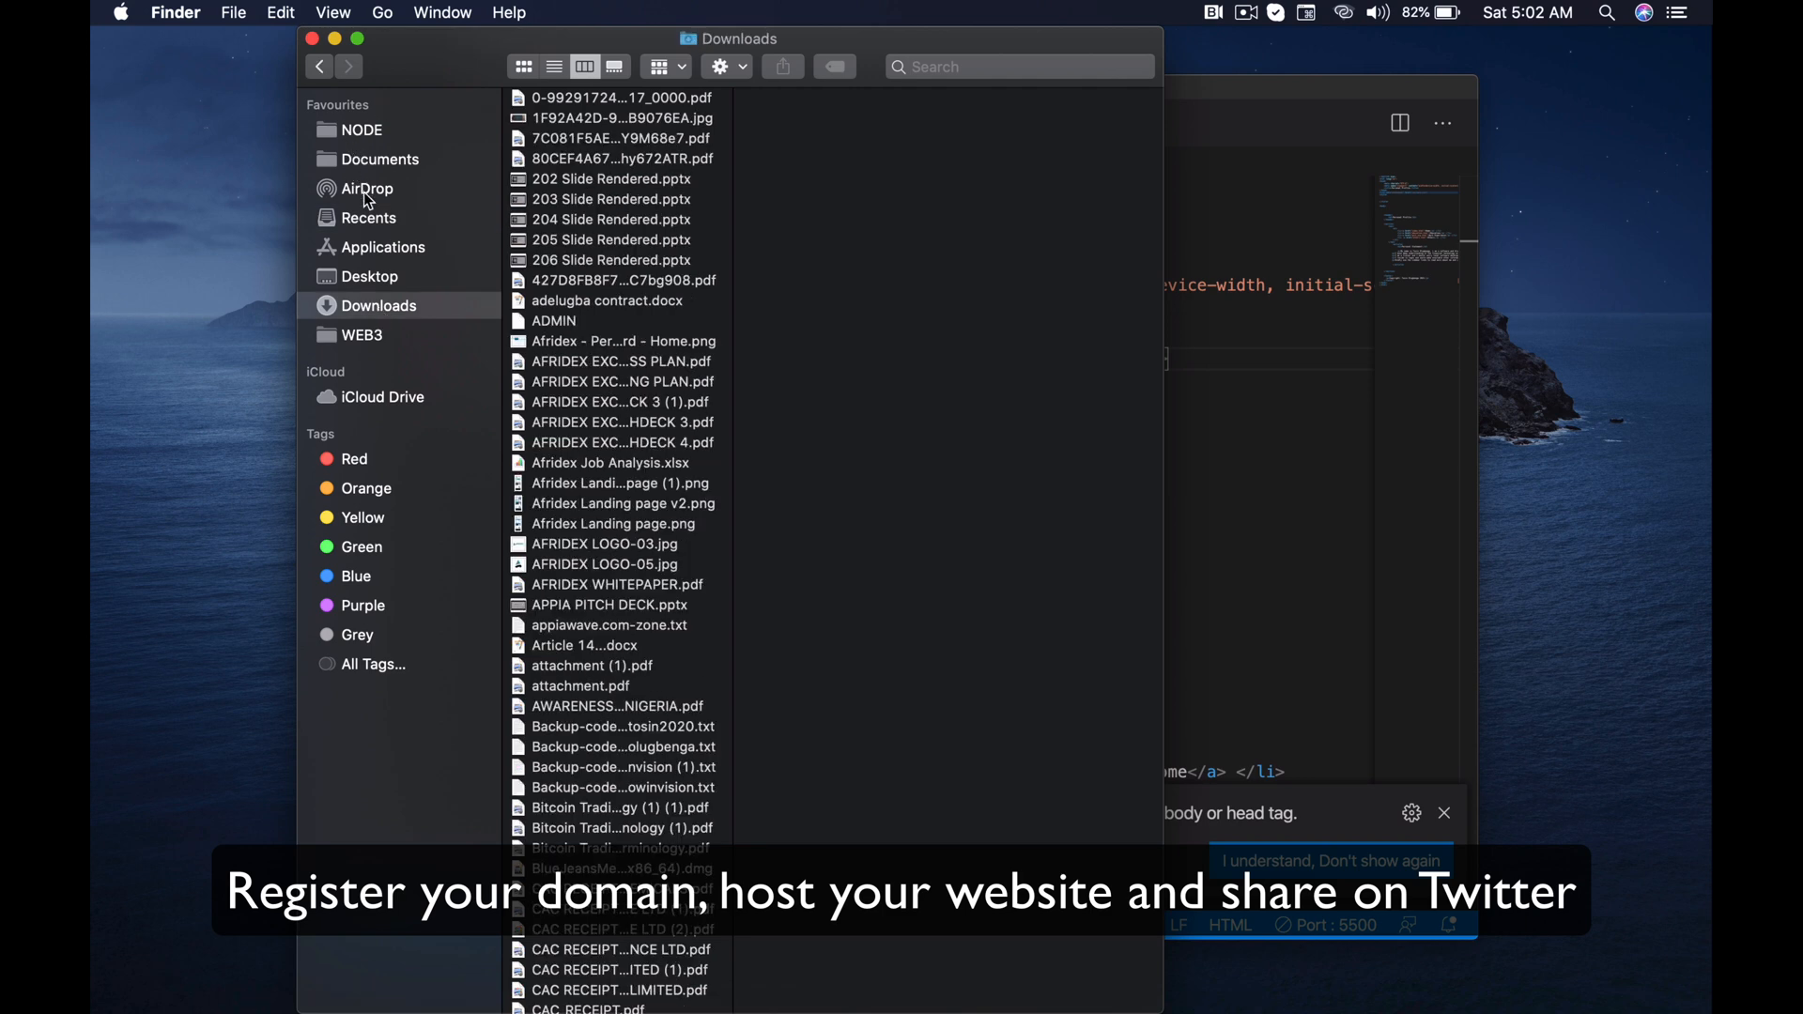
click(380, 278)
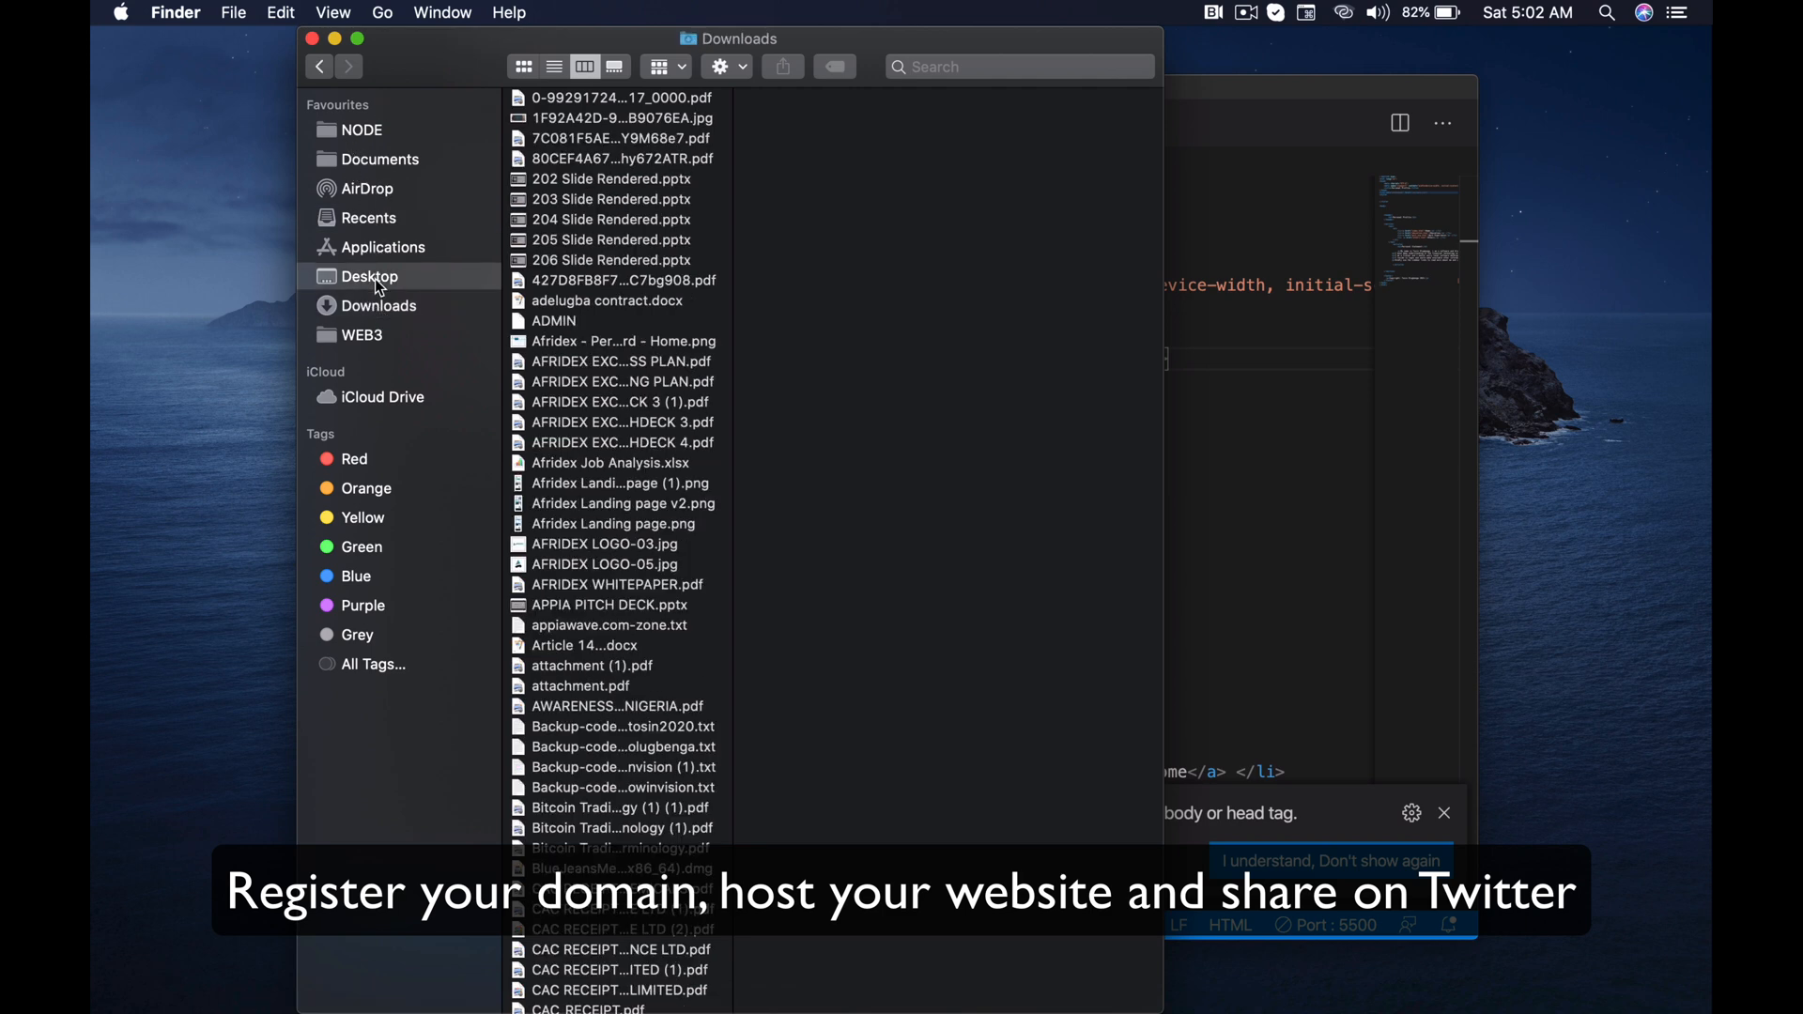
double_click(813, 150)
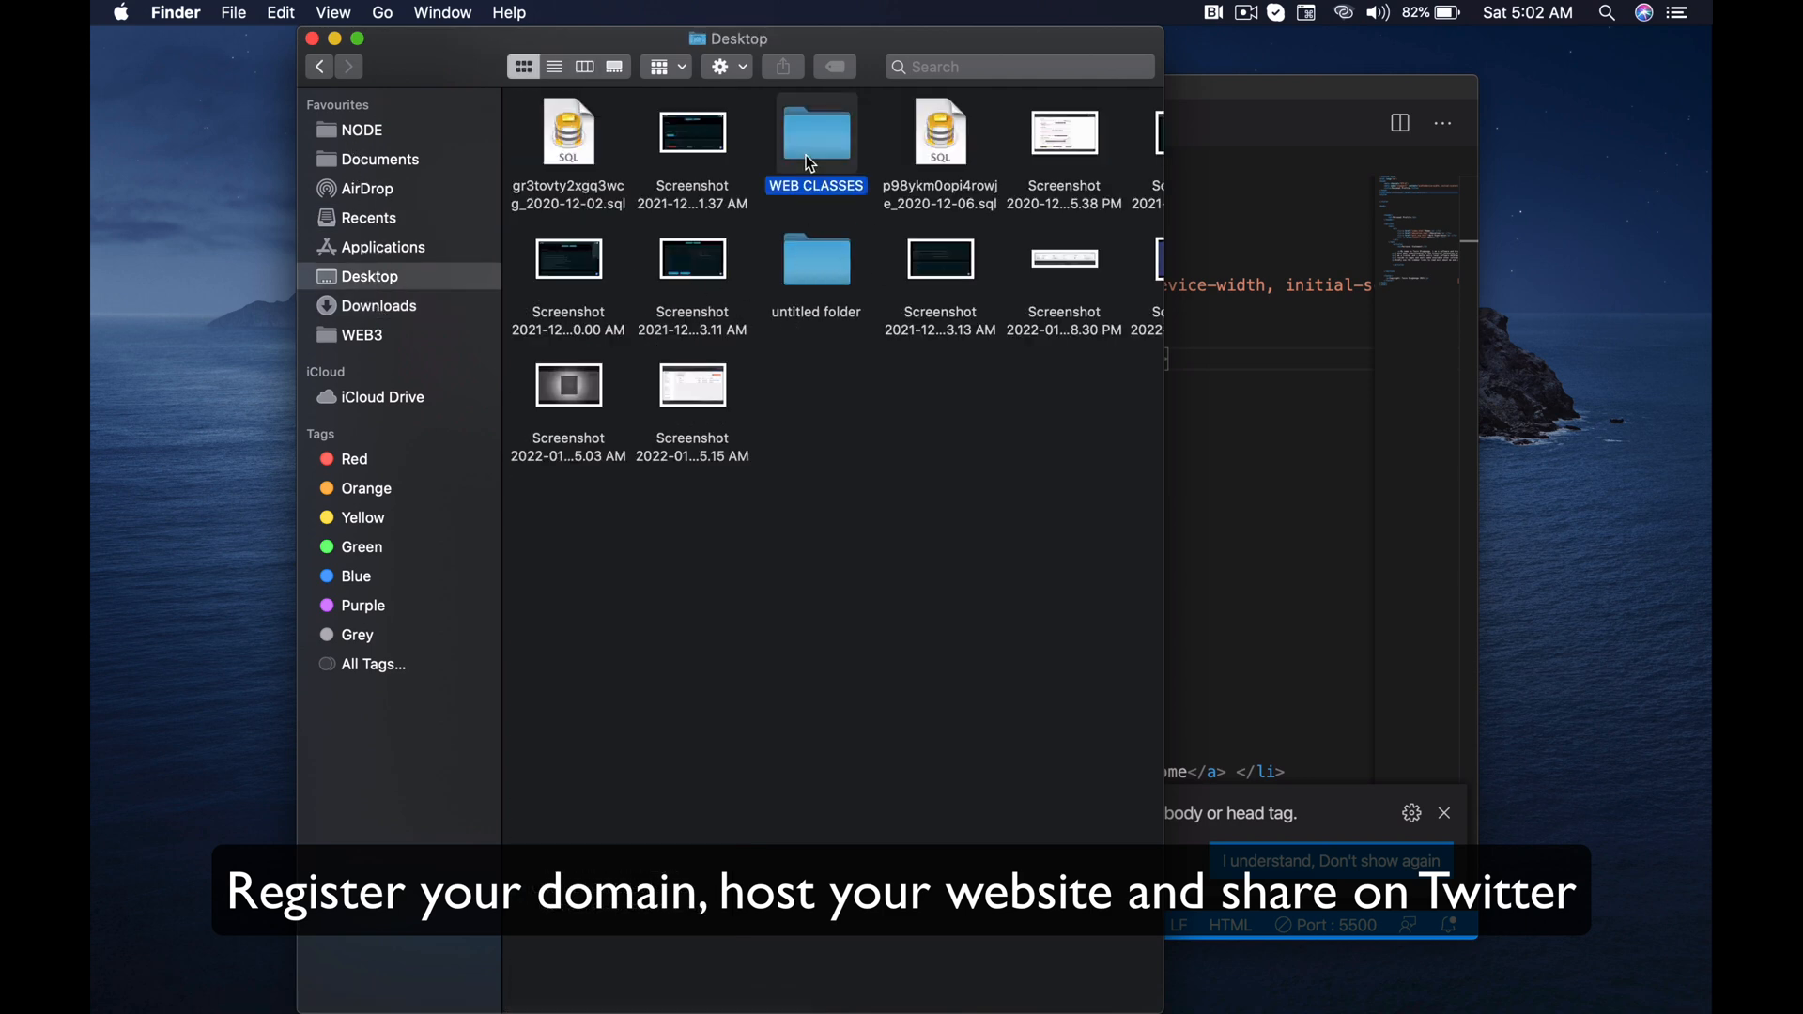
double_click(583, 138)
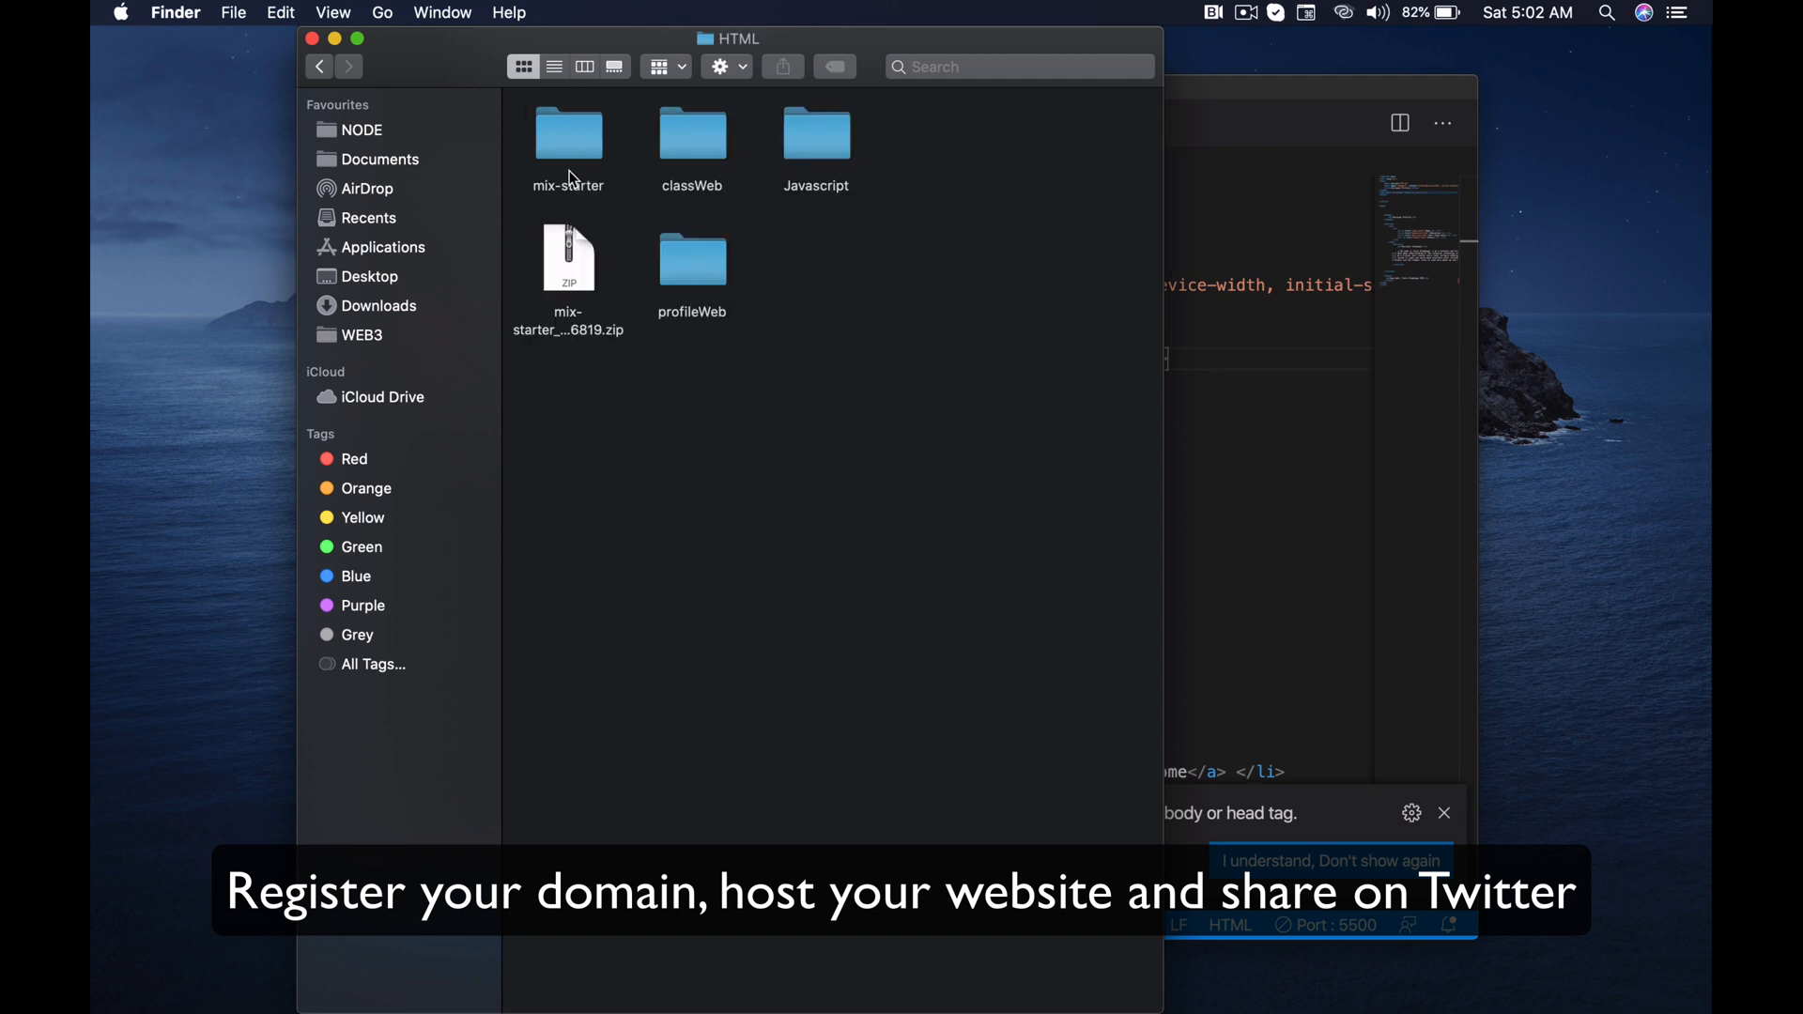
double_click(574, 150)
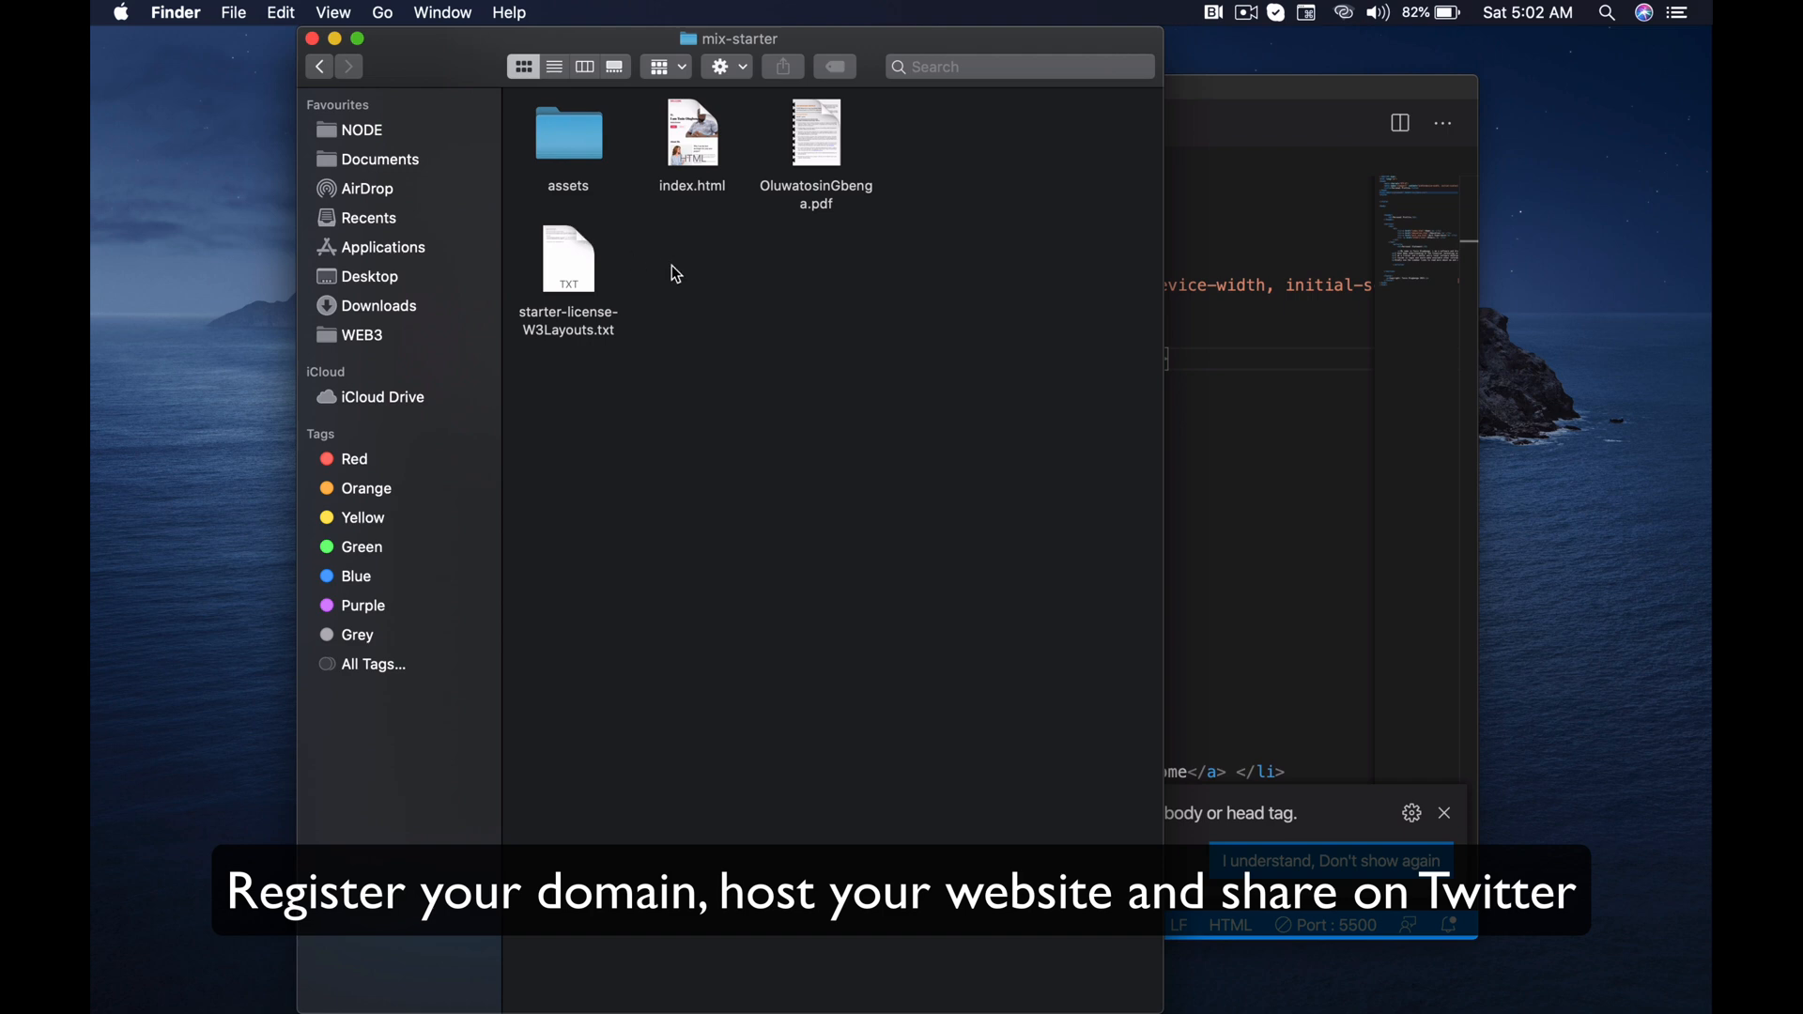
double_click(708, 164)
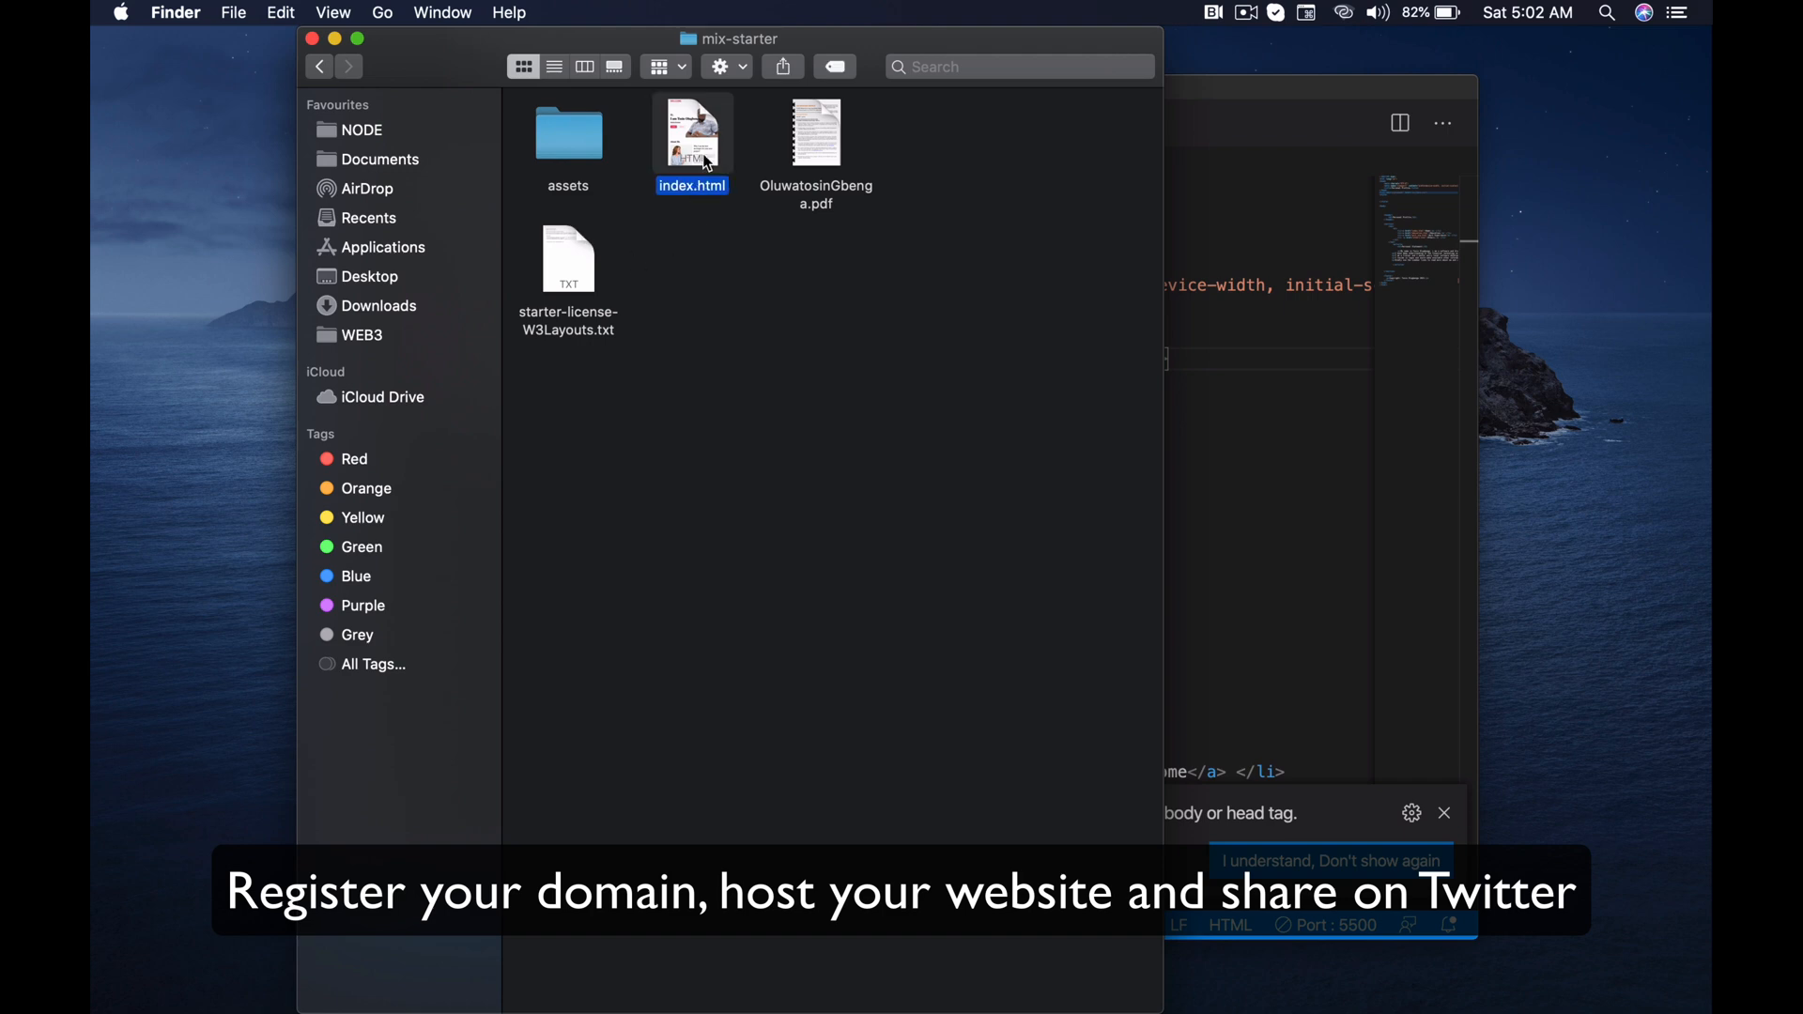
- Examine the mix-starter page's introduction, its About Me section with the CV download, and the personal strengths strip
scroll(747, 442, down, 5)
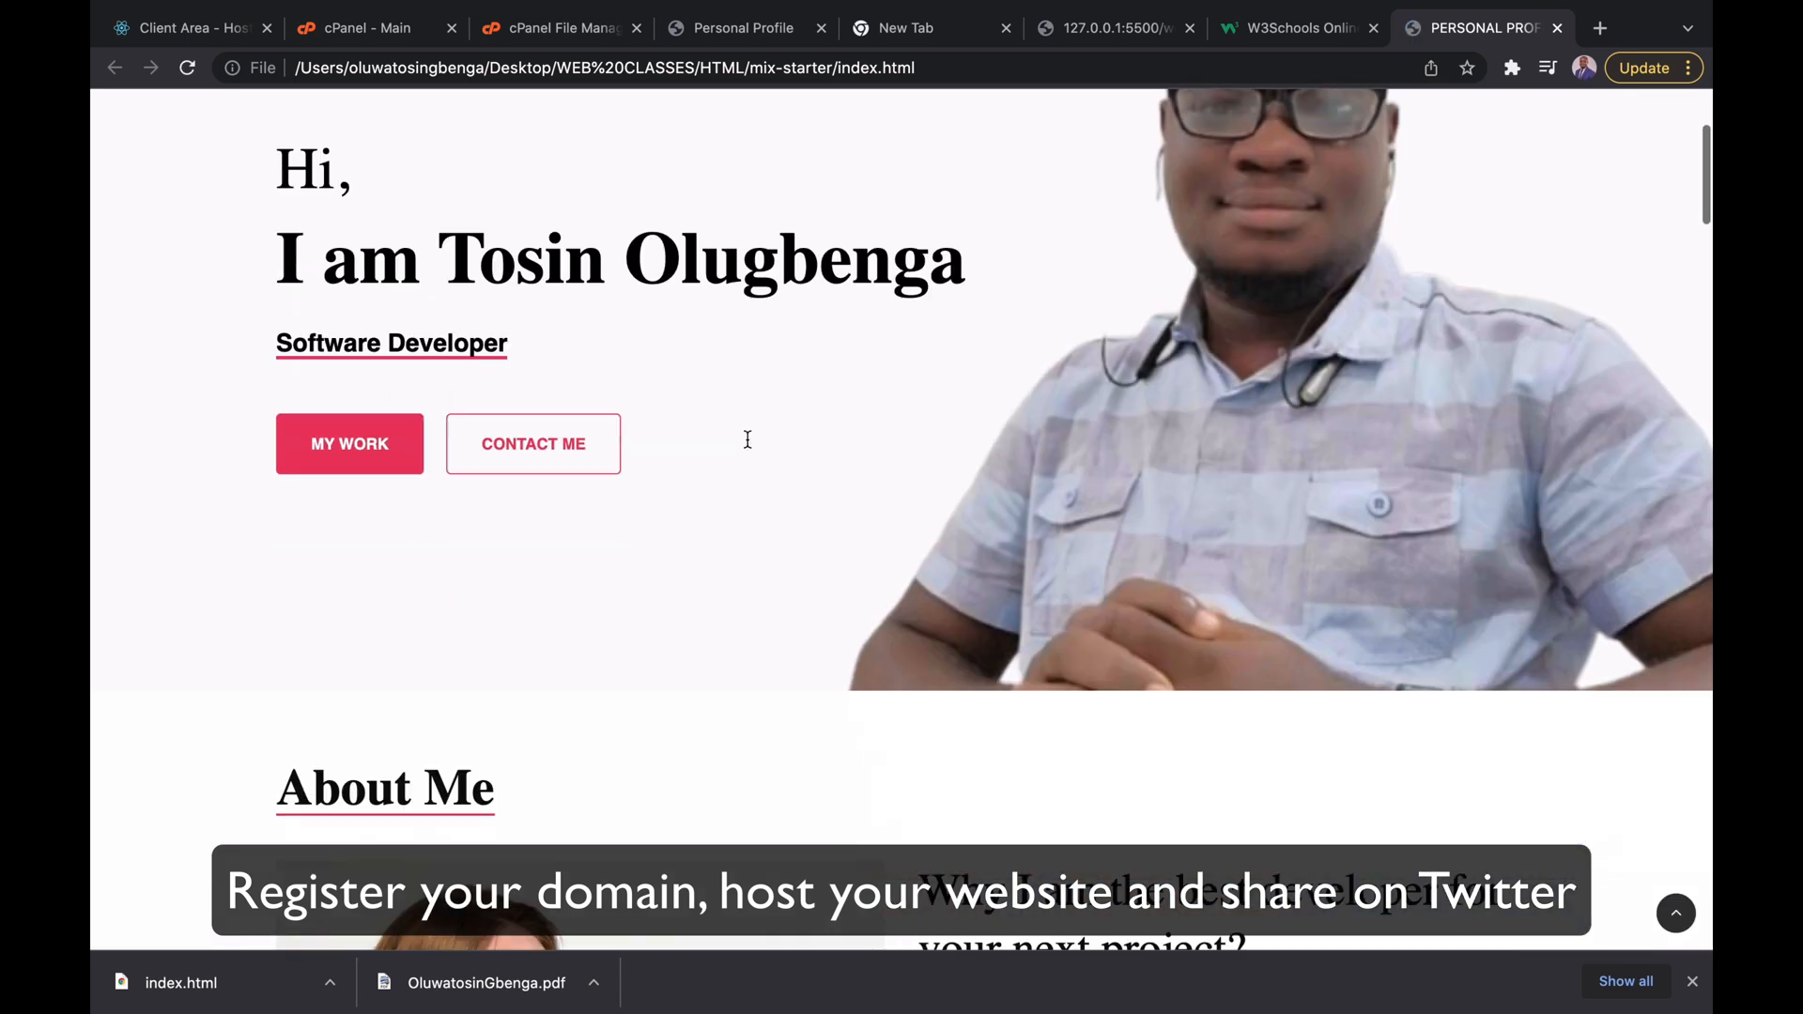
scroll(748, 441, up, 4)
scroll(1259, 571, down, 8)
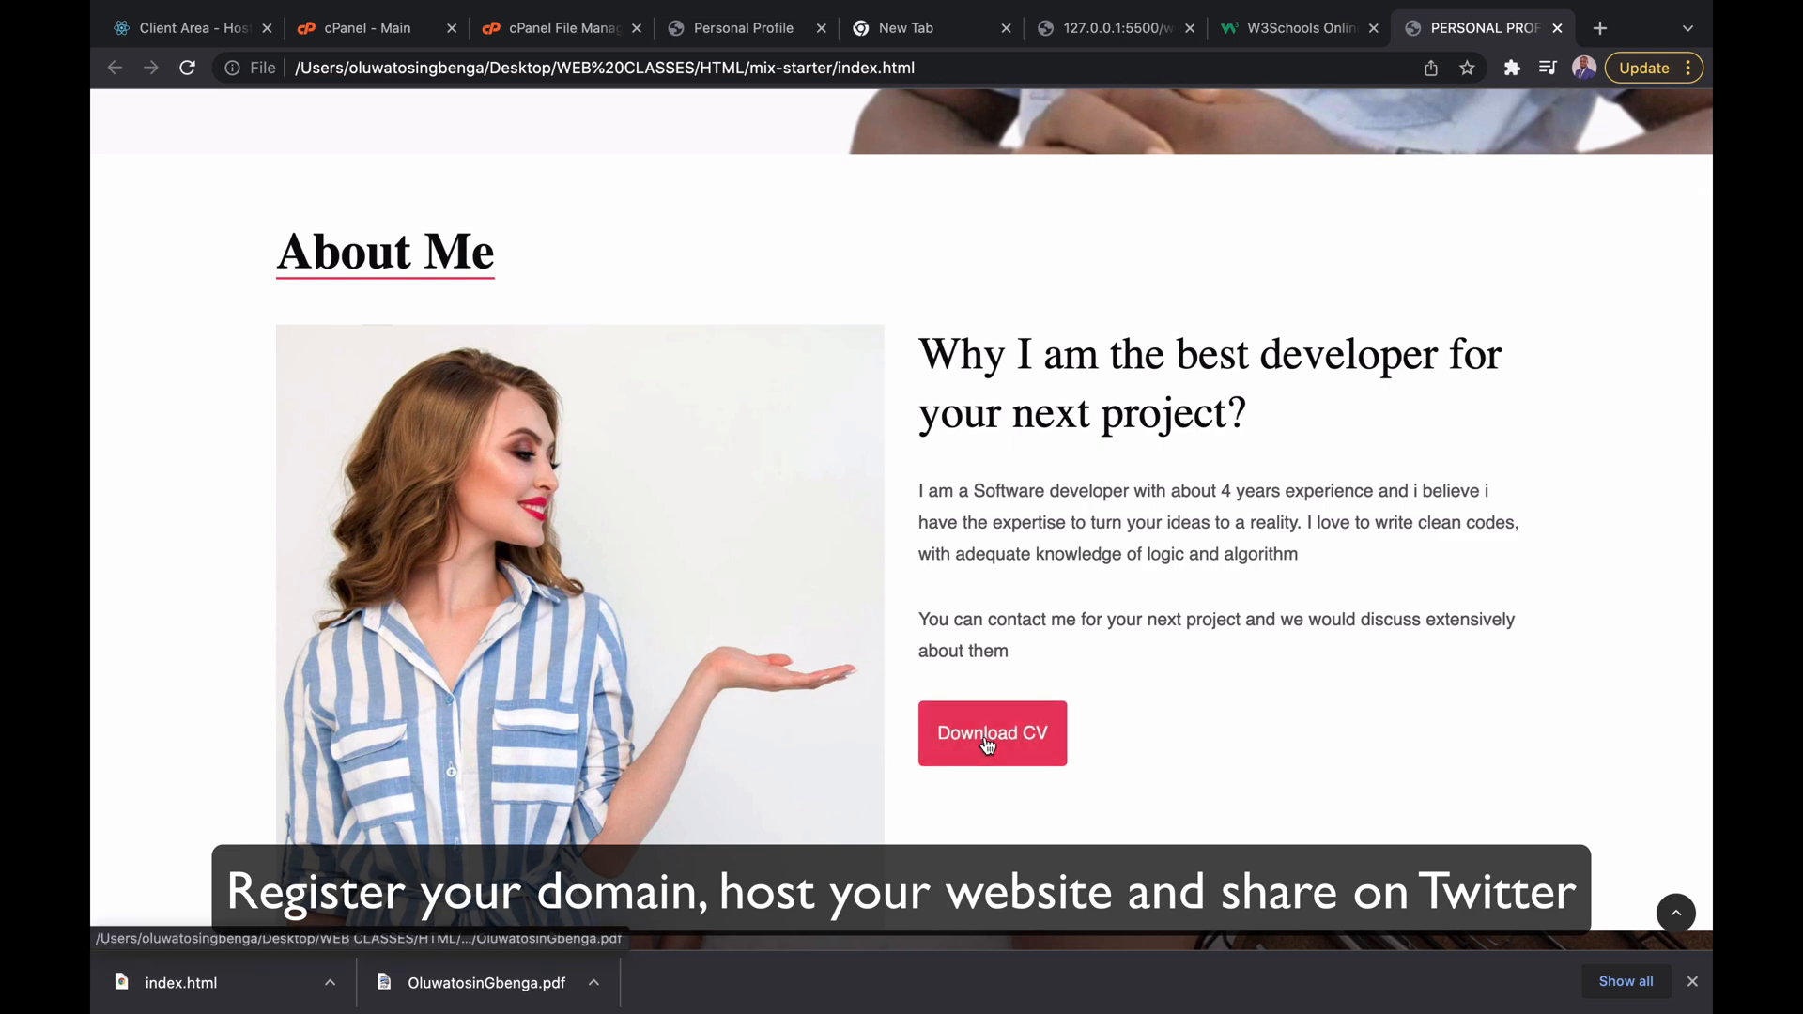
scroll(549, 610, down, 3)
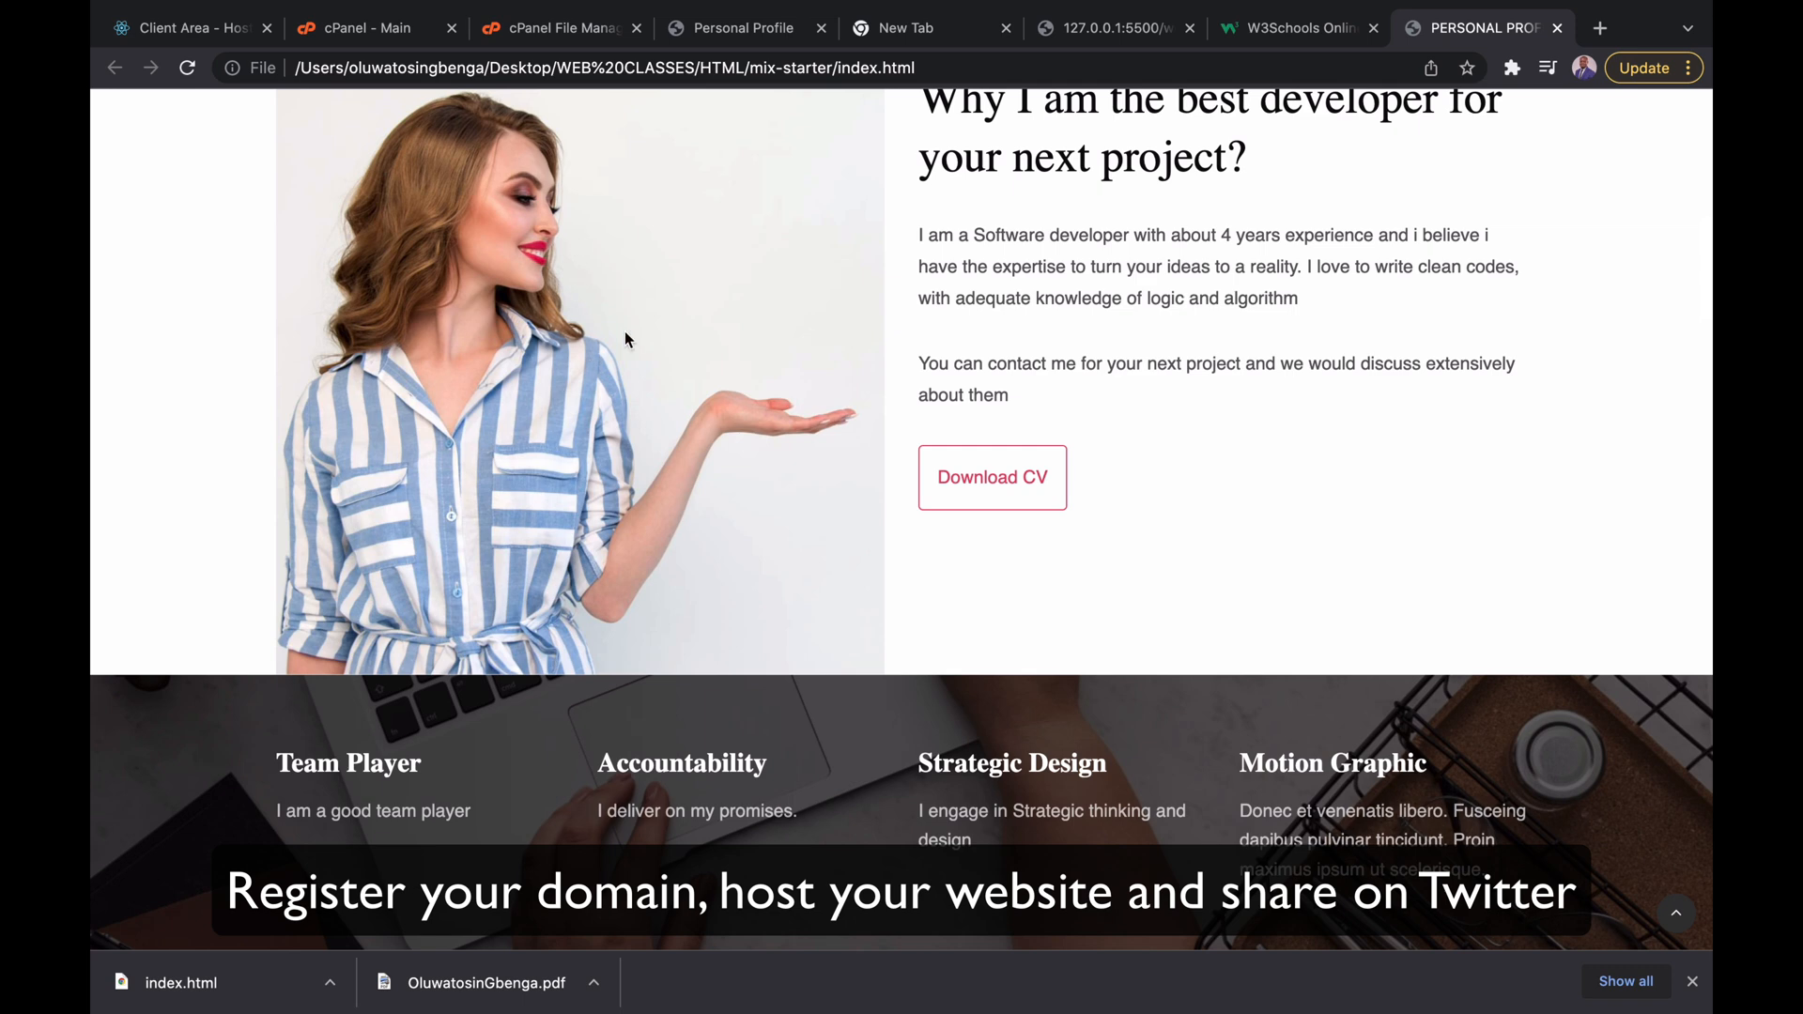
scroll(684, 414, up, 1)
scroll(690, 410, down, 7)
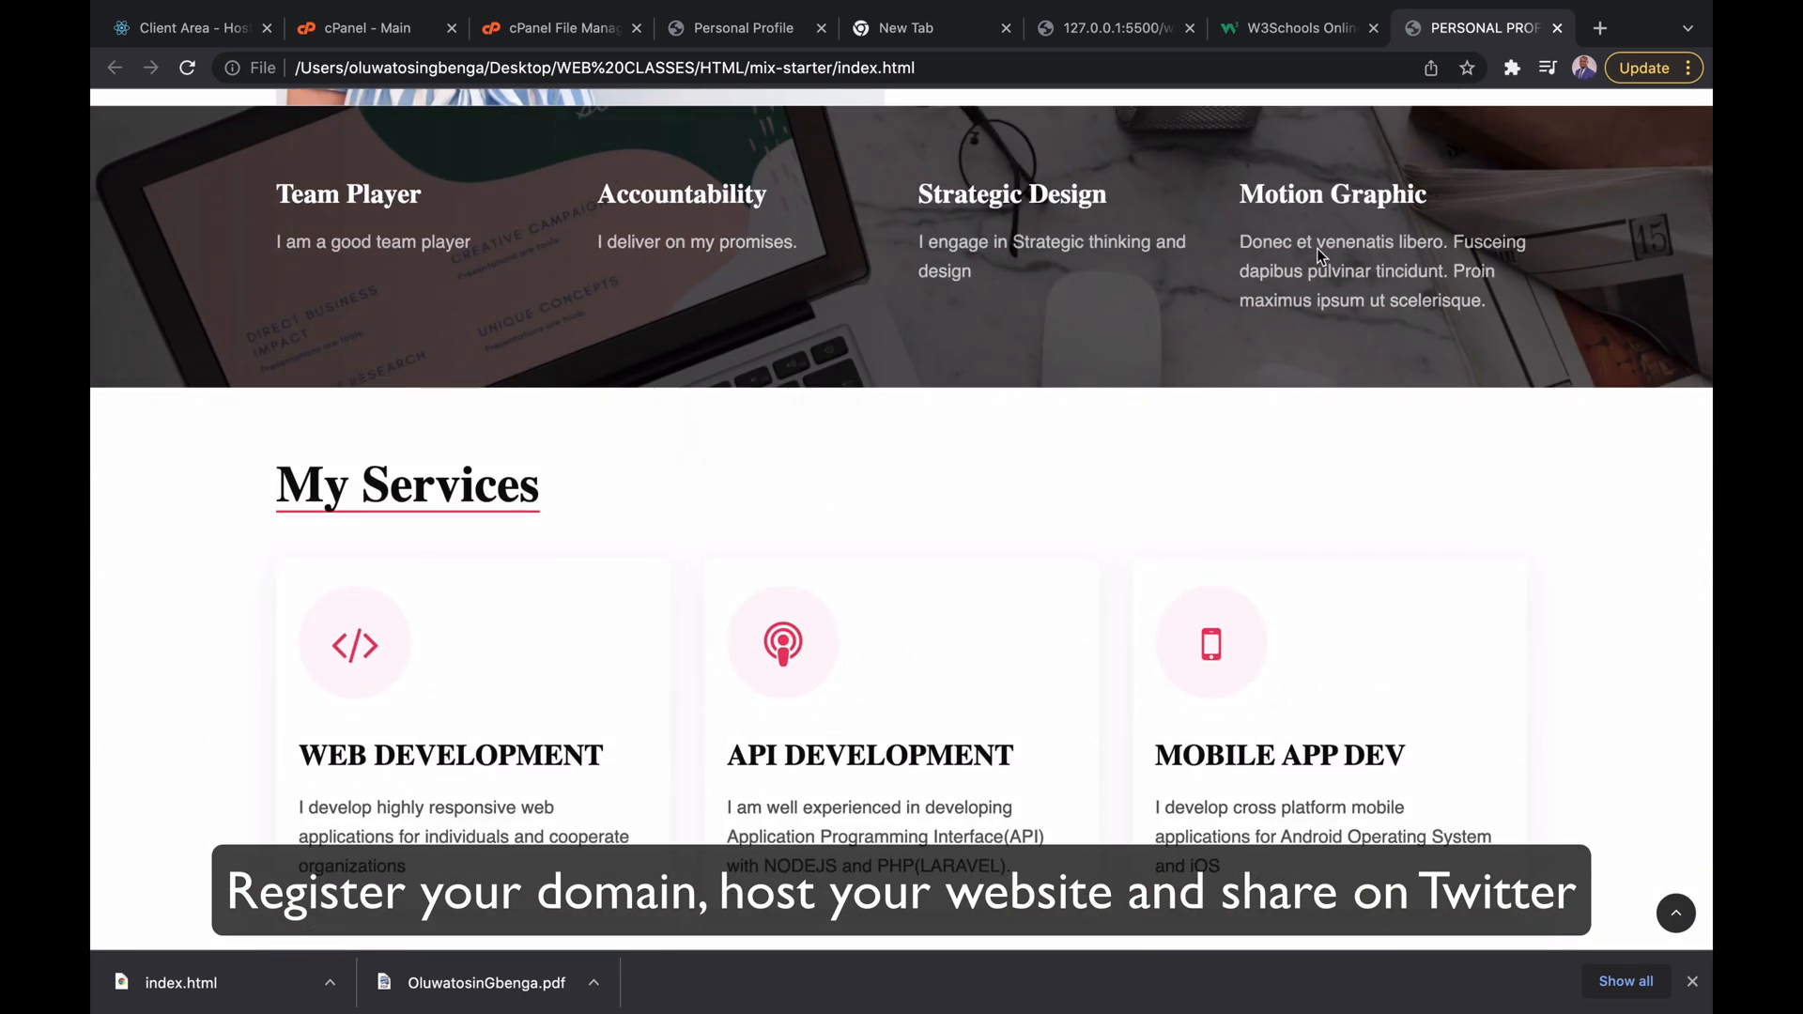
- Examine the mix-starter page's services, features, Previous Projects, Fun Facts and contact form sections
scroll(1186, 595, down, 4)
scroll(1011, 593, down, 9)
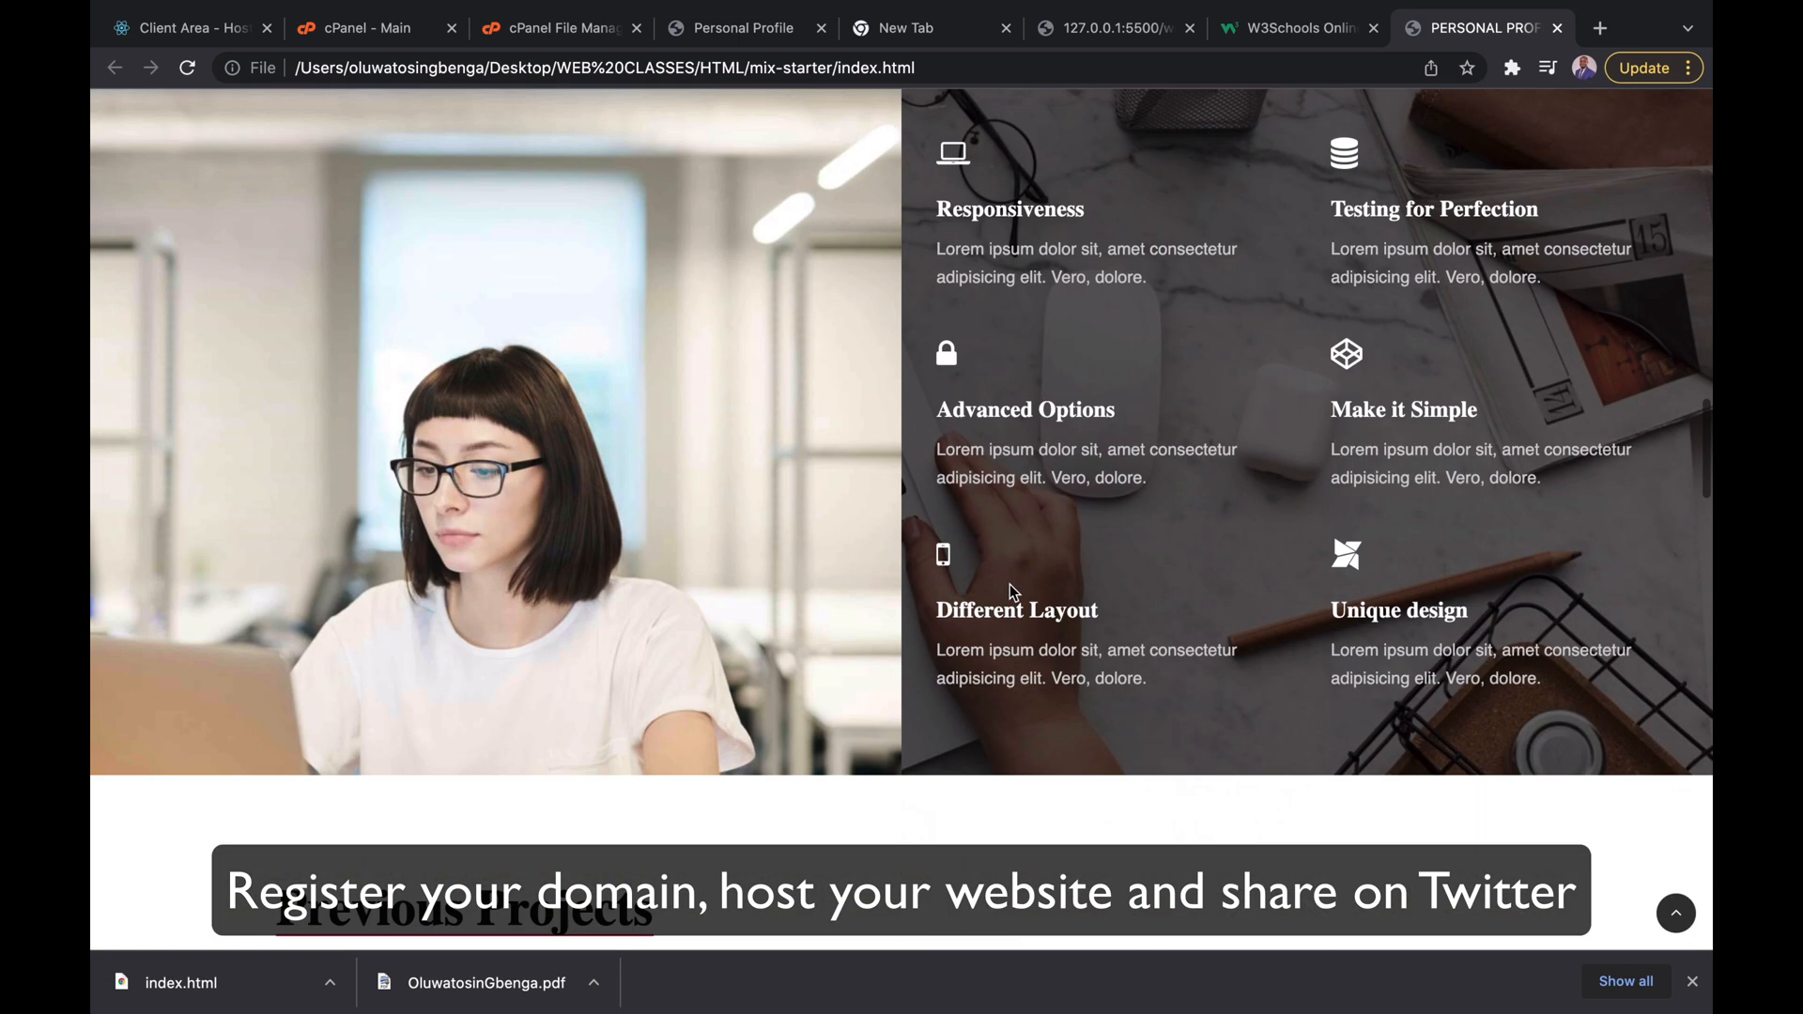
scroll(1030, 506, up, 5)
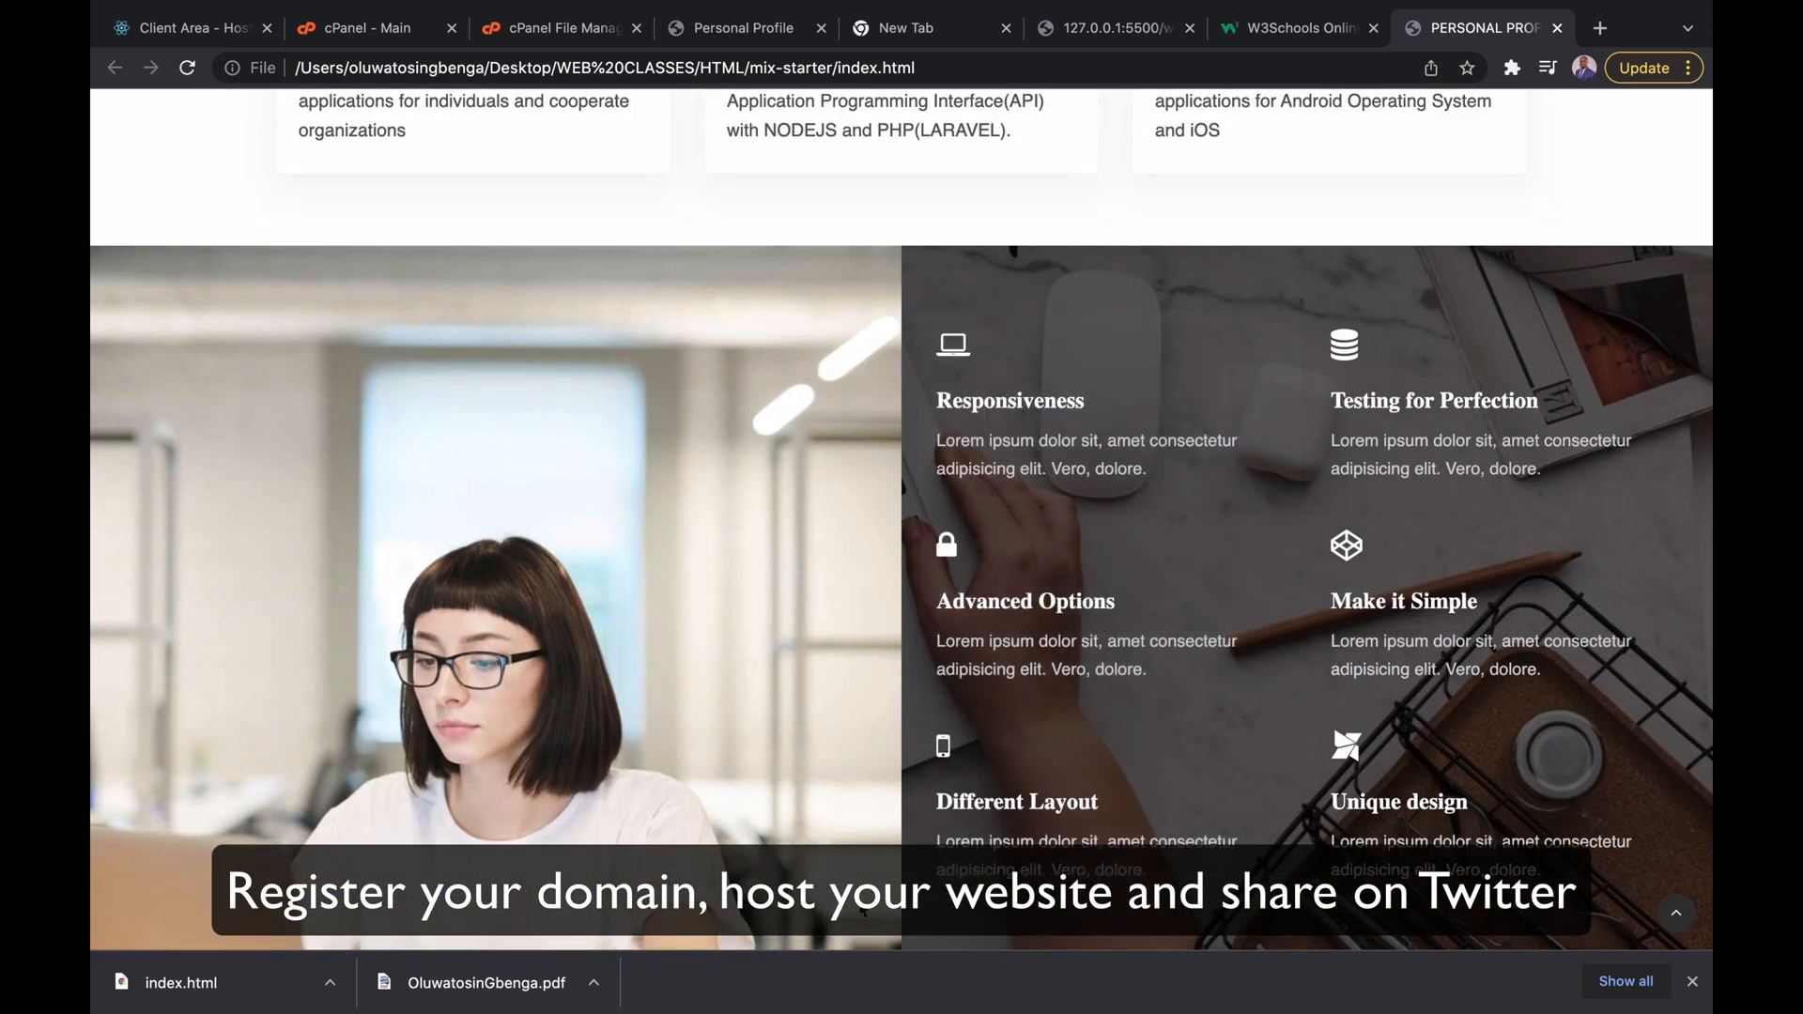
scroll(1040, 676, down, 10)
scroll(999, 529, up, 1)
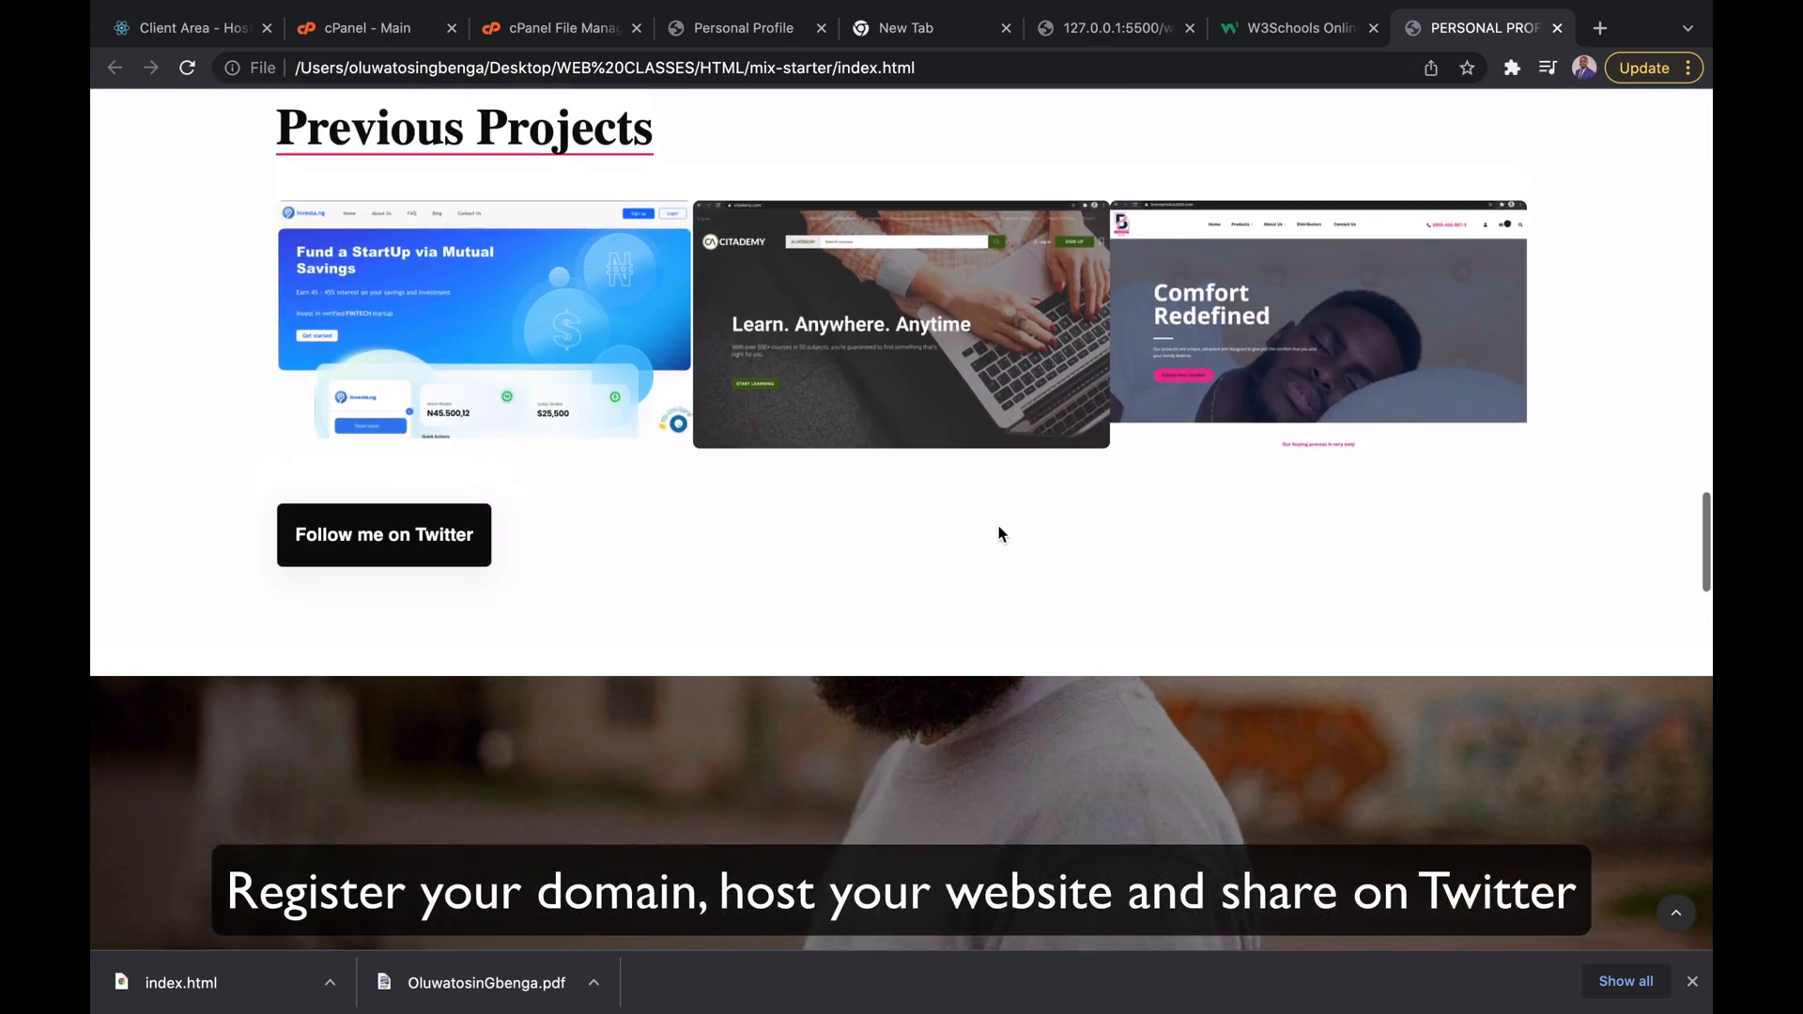
scroll(1000, 529, down, 15)
scroll(1000, 526, down, 6)
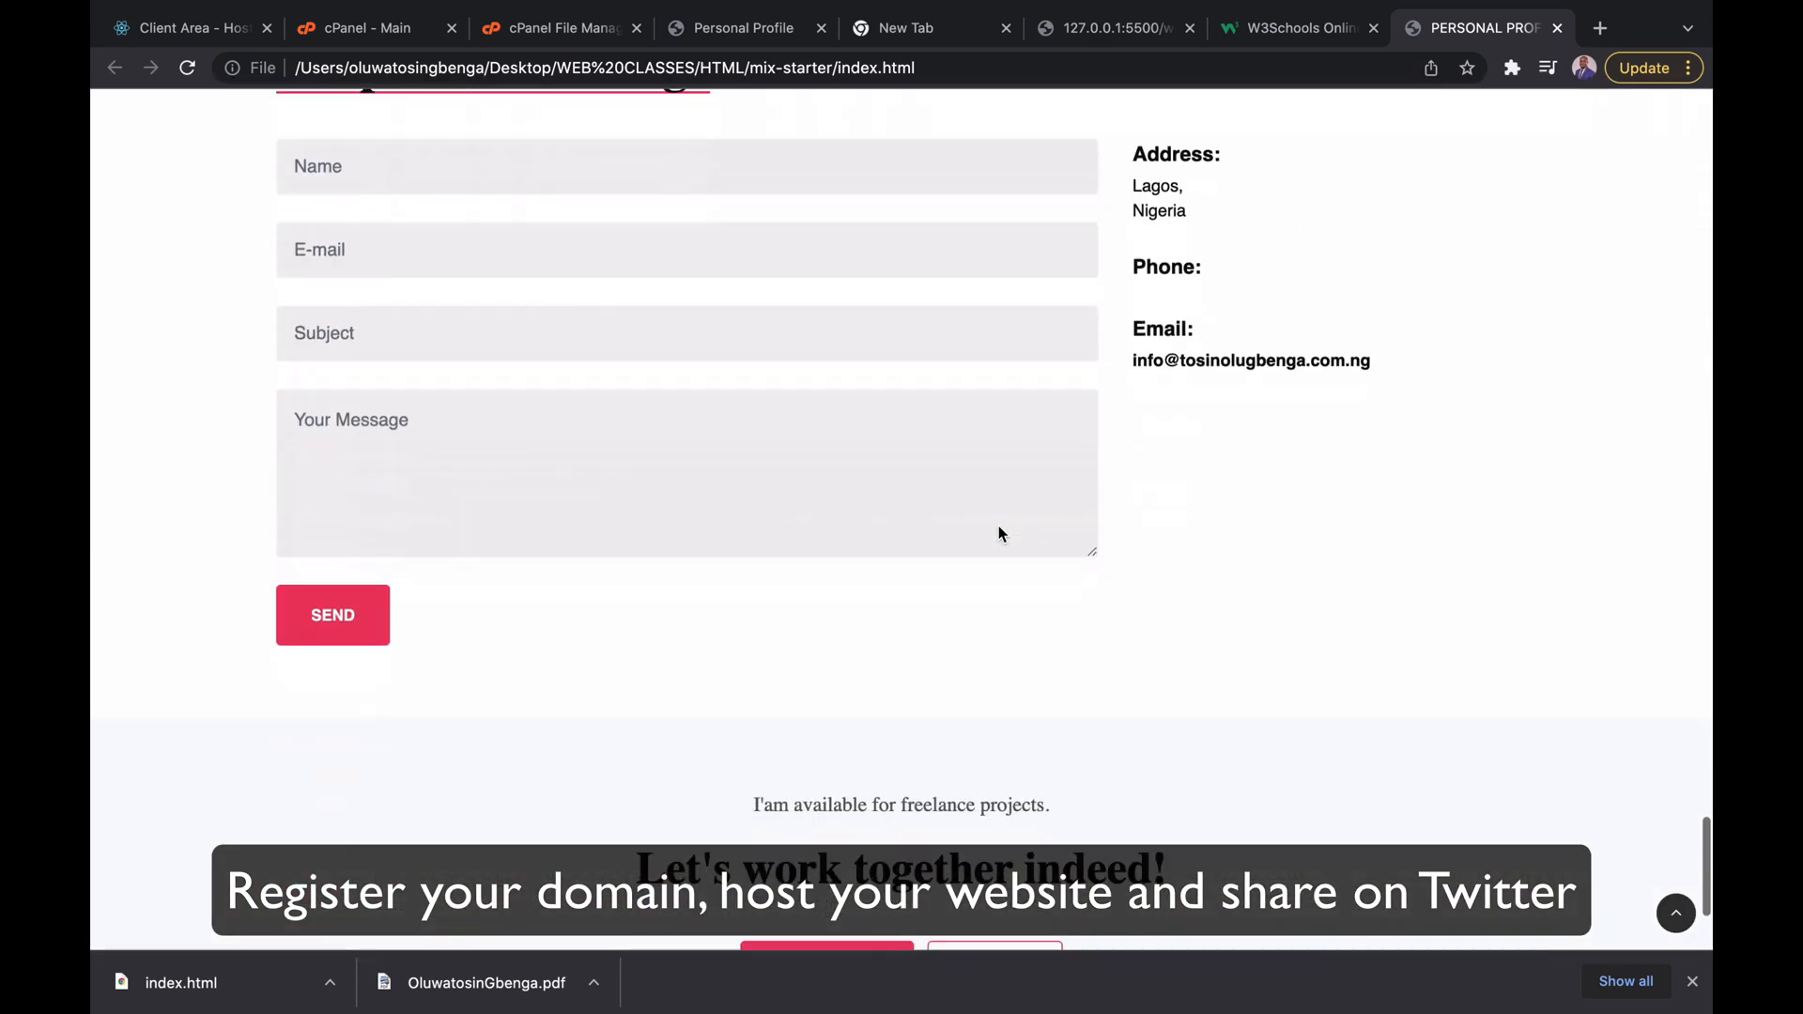
scroll(999, 526, up, 15)
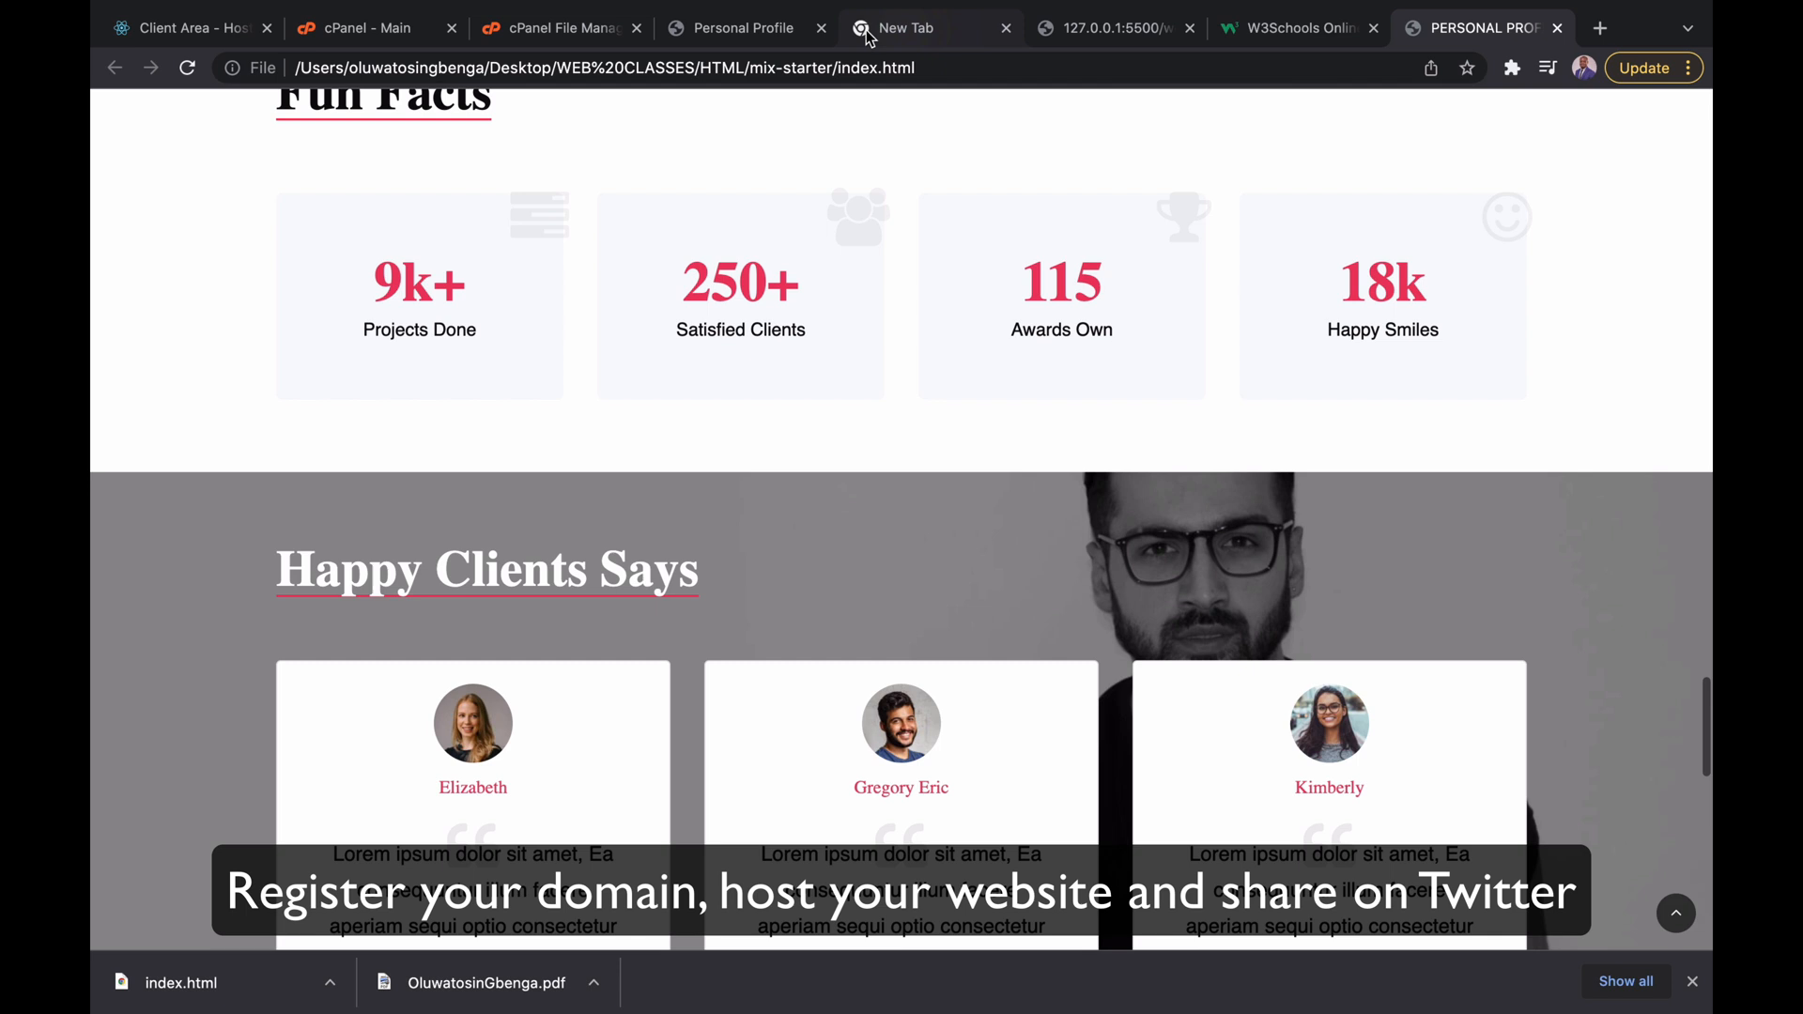
- Revisit the hosted Personal Profile page, W3Schools and the local work_exp.html page for comparison, and return to the mix-starter page
click(746, 31)
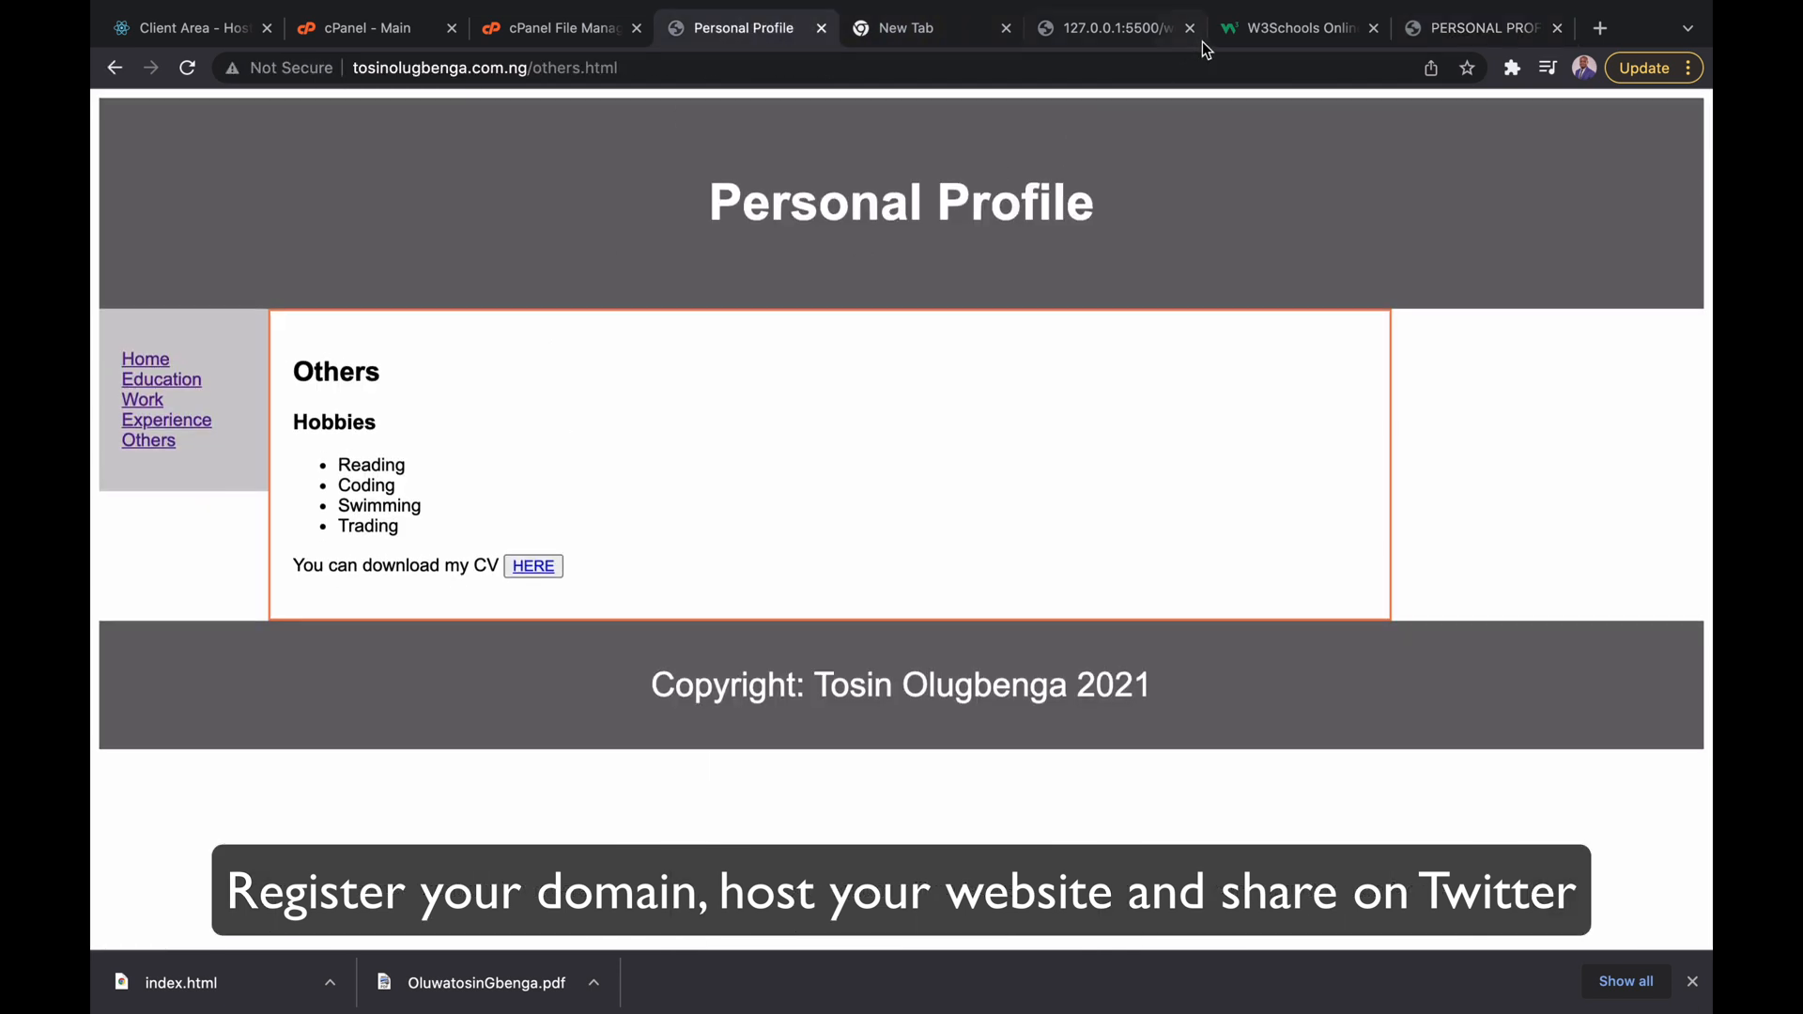
click(1293, 28)
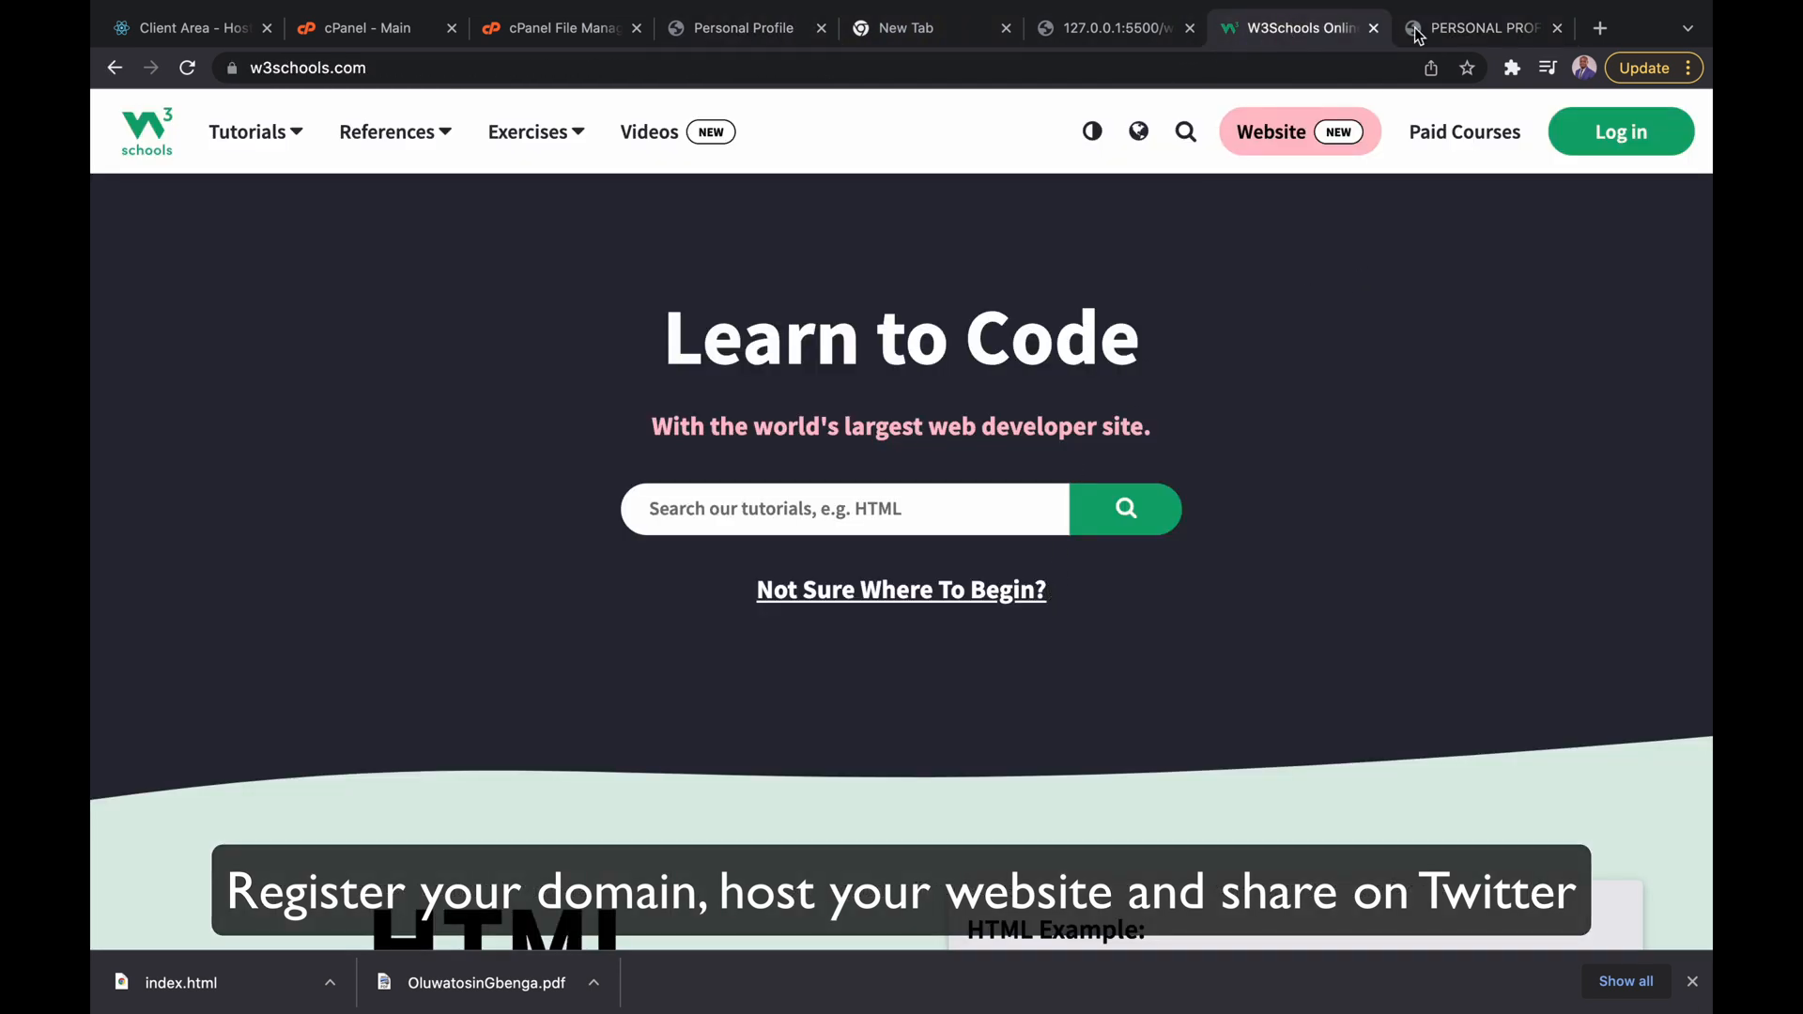
click(1098, 34)
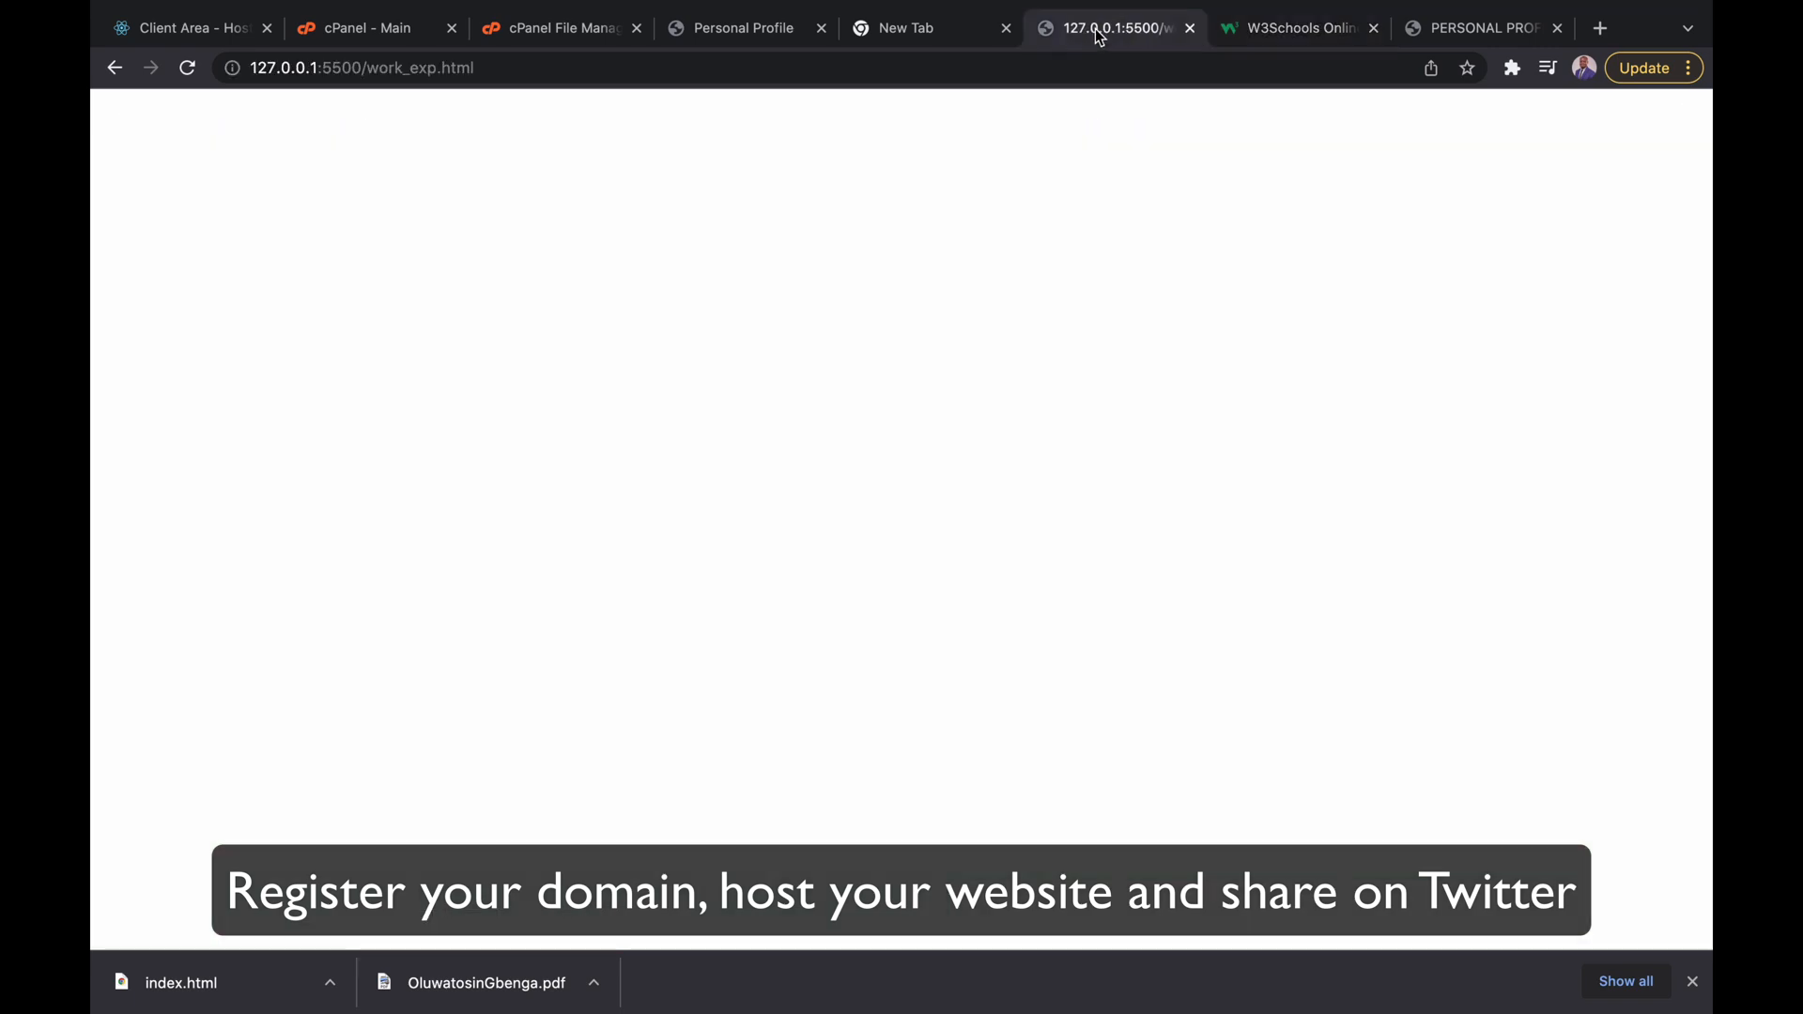
click(1460, 29)
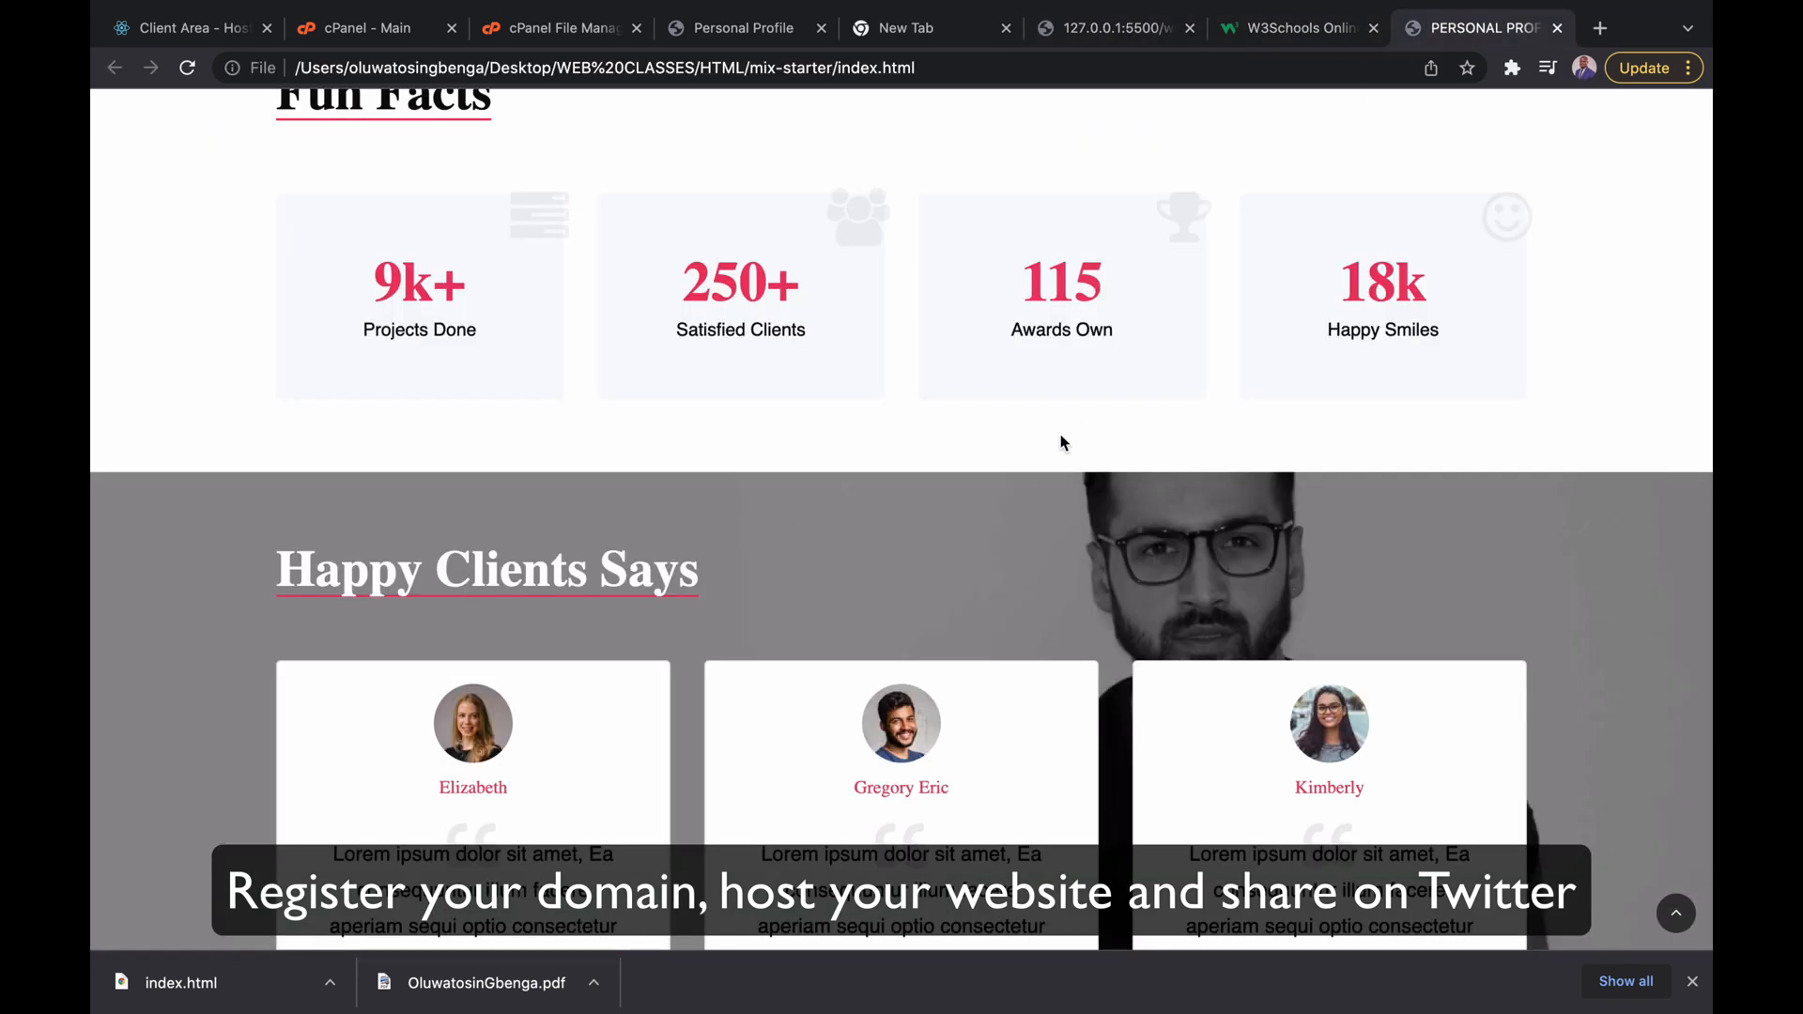
- Skim the mix-starter page down to its footer, recheck the About Me section and return to the WELCOME header
scroll(1061, 438, down, 20)
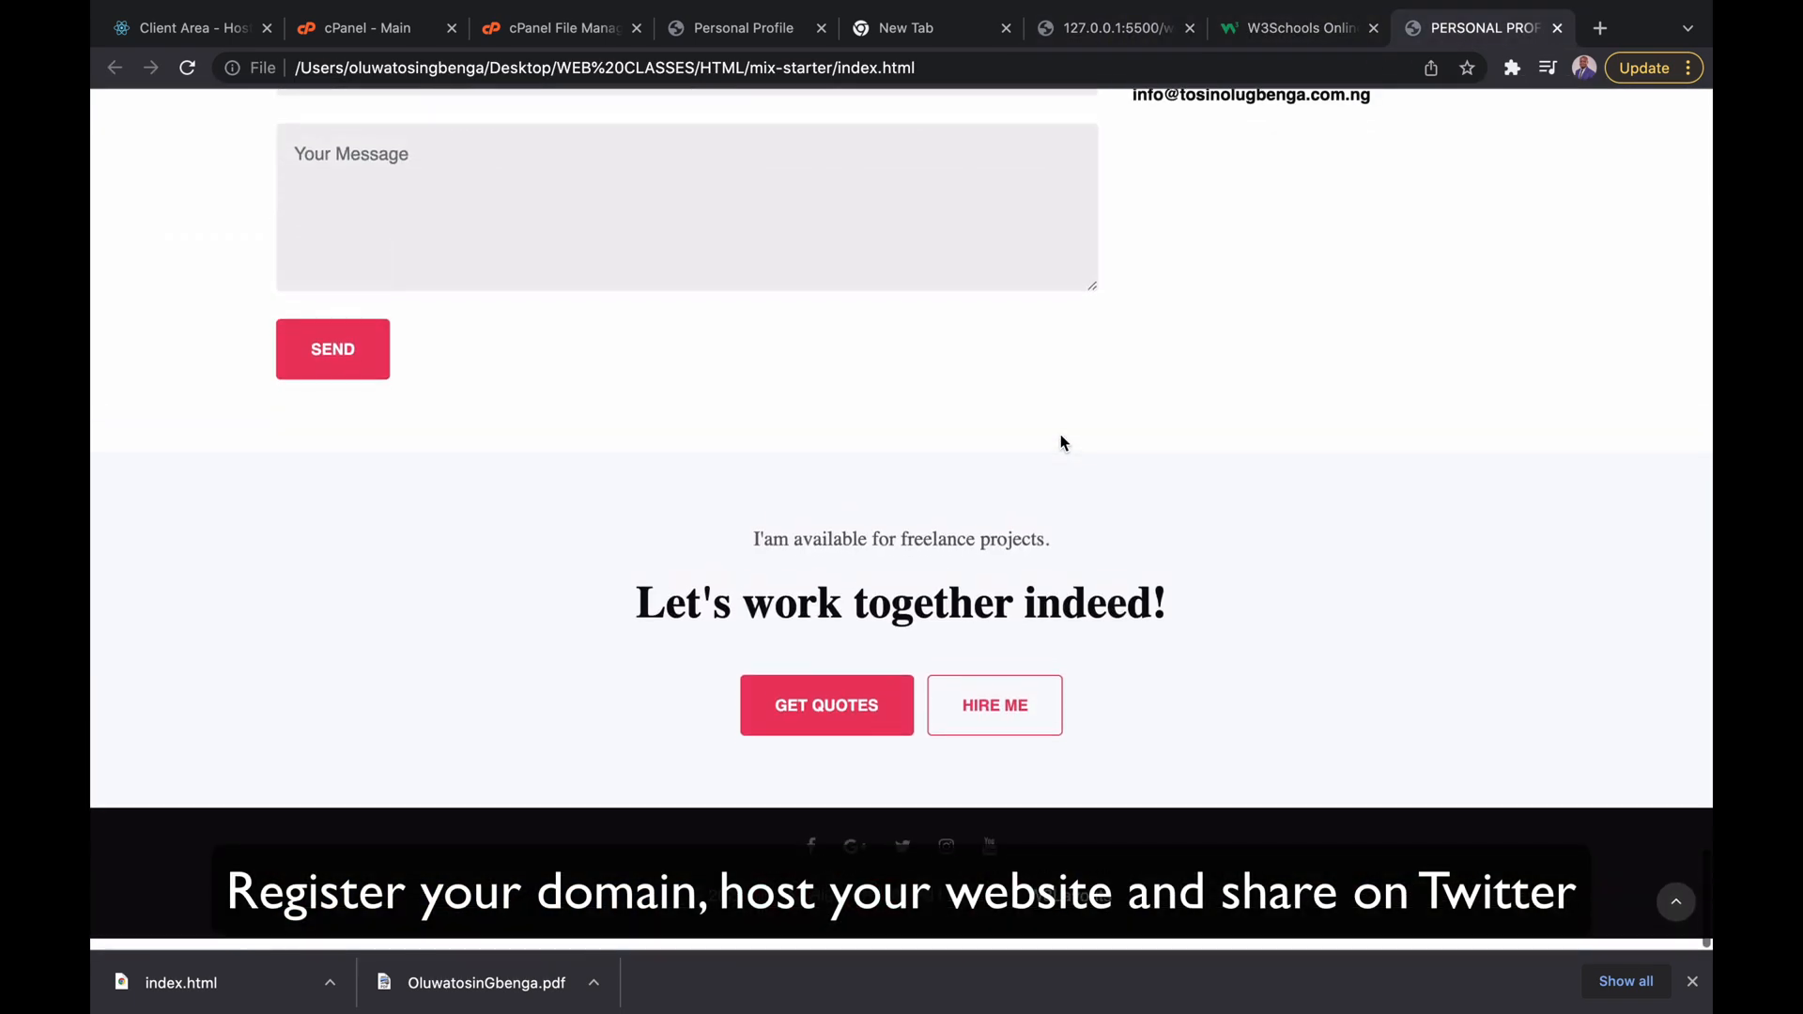
scroll(1061, 436, up, 20)
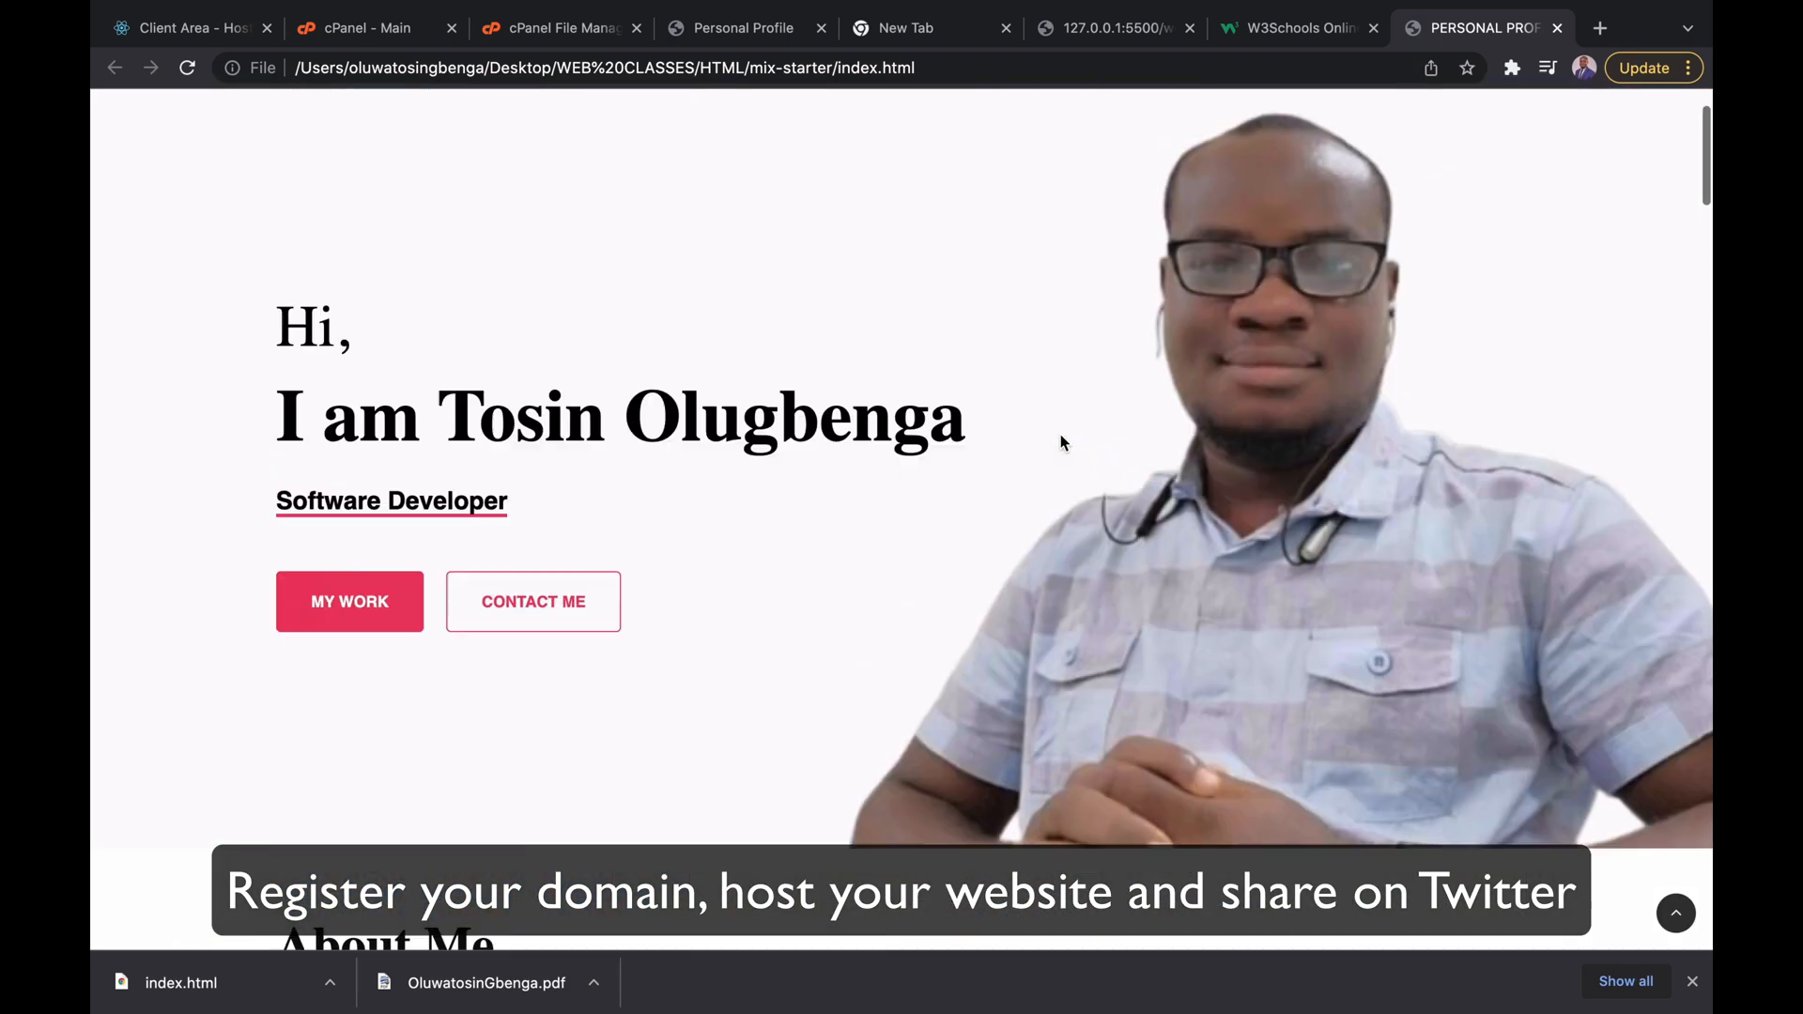
scroll(1061, 436, down, 10)
scroll(1211, 366, up, 8)
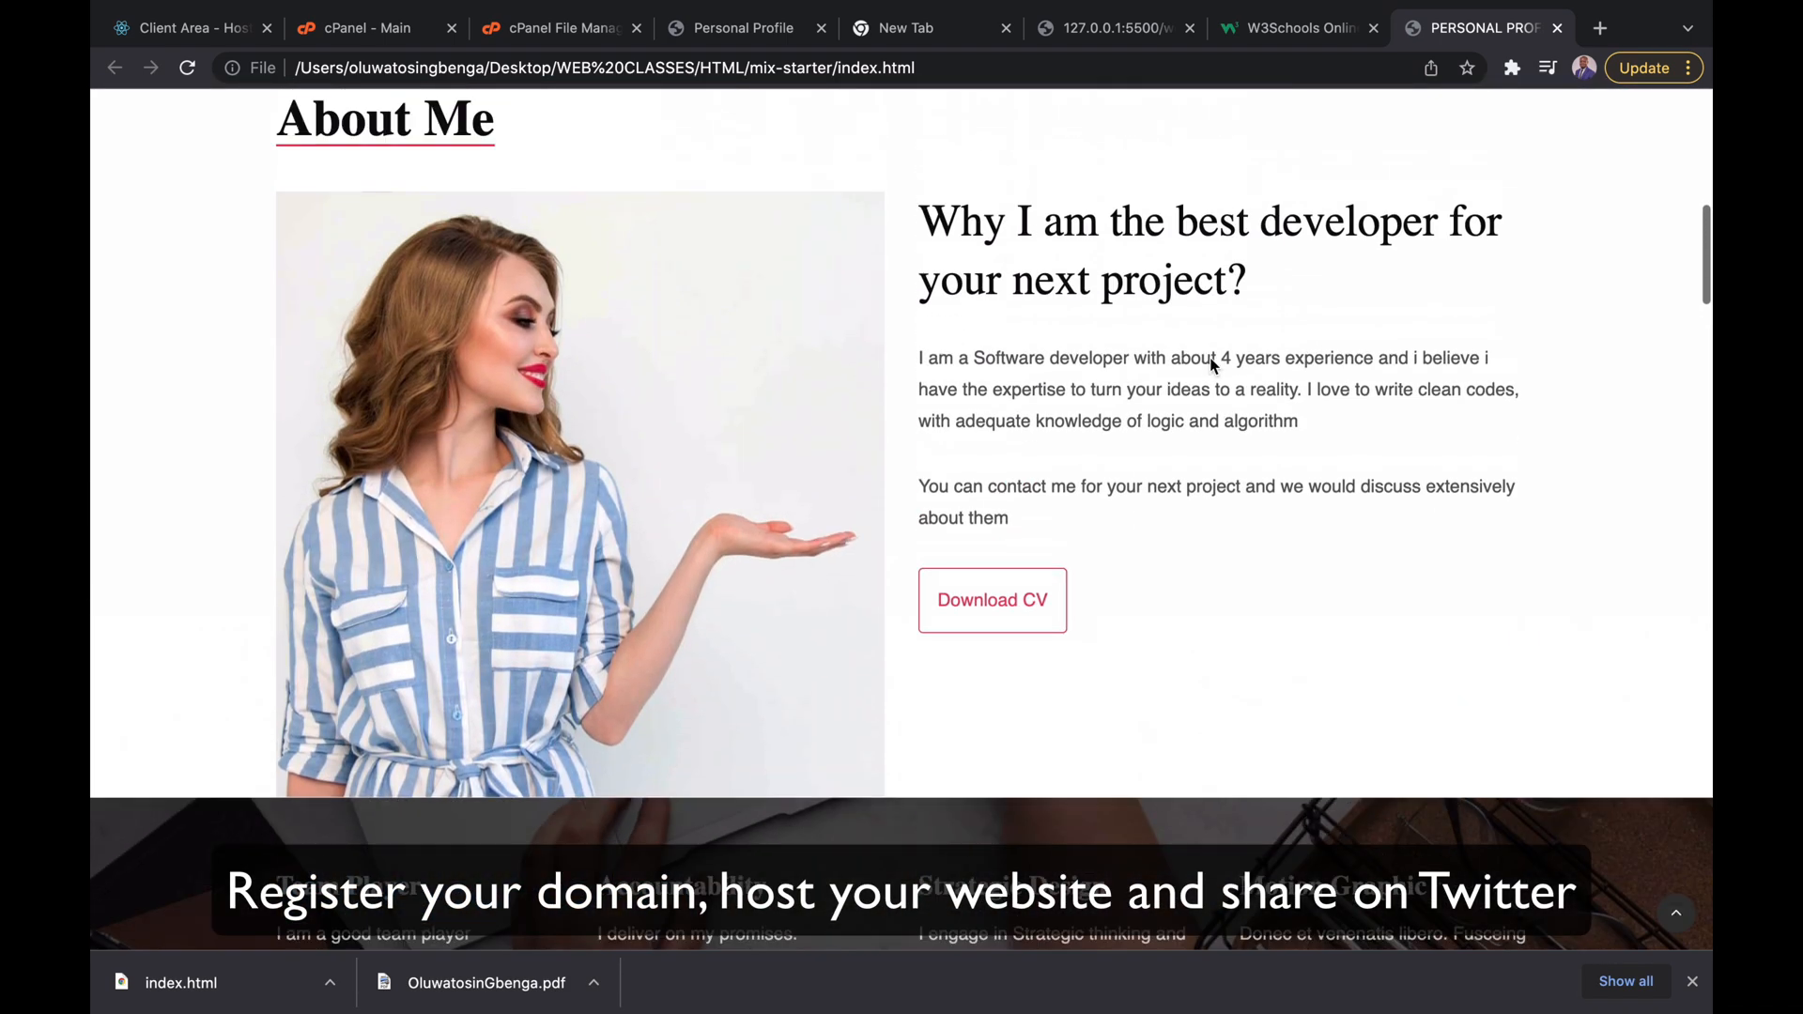
scroll(1262, 545, up, 4)
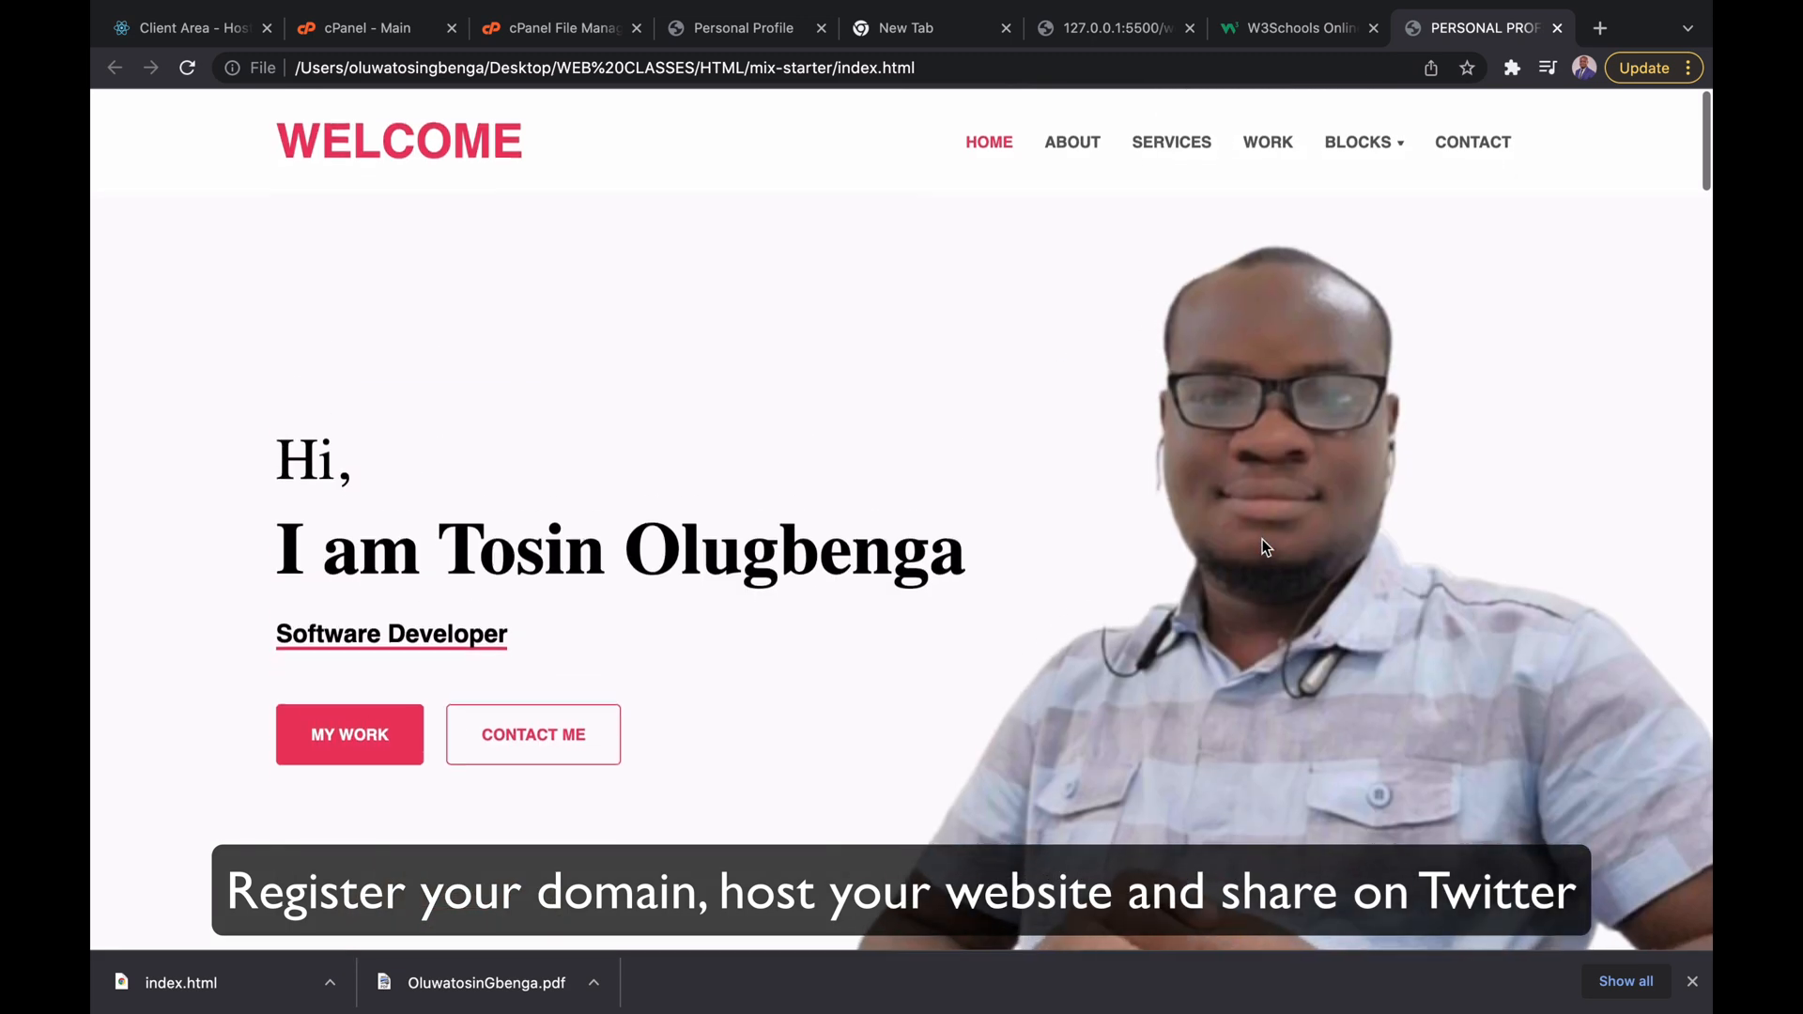
scroll(1263, 545, down, 1)
scroll(1262, 545, up, 1)
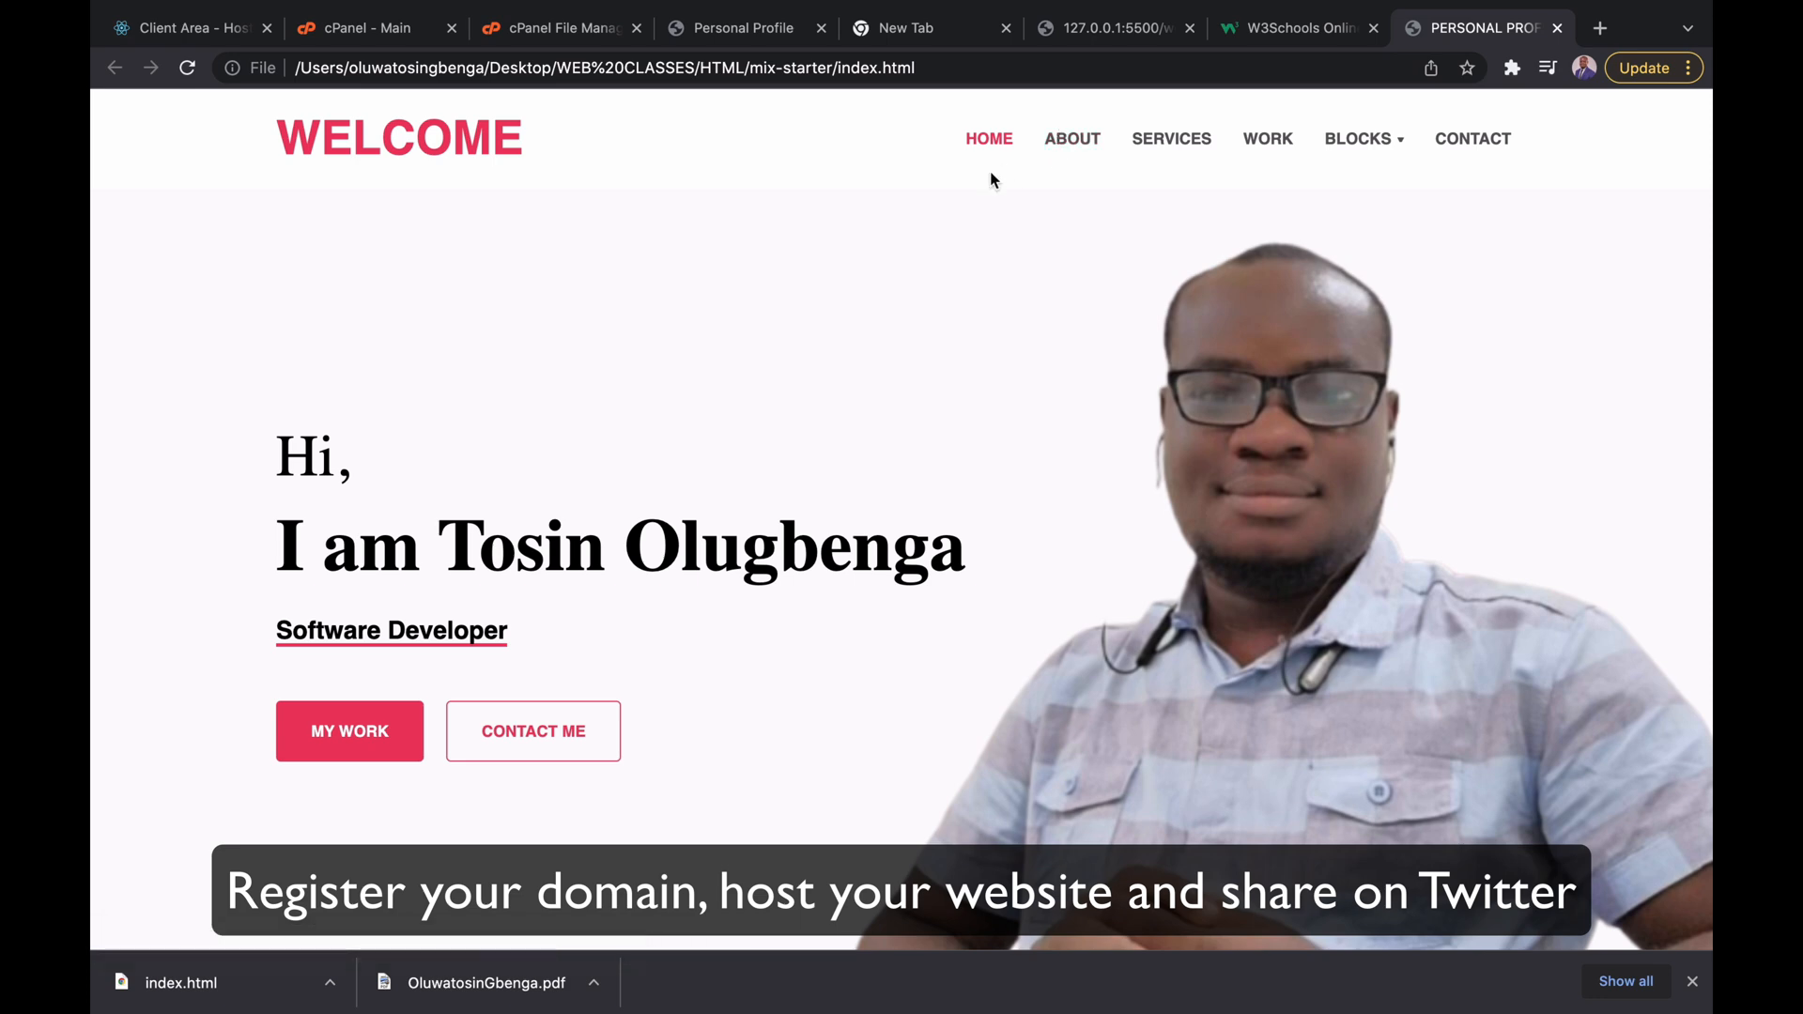
- Switch to Finder and check the license text file, index.html and the CV PDF in the mix-starter folder
key(ctrl+Left)
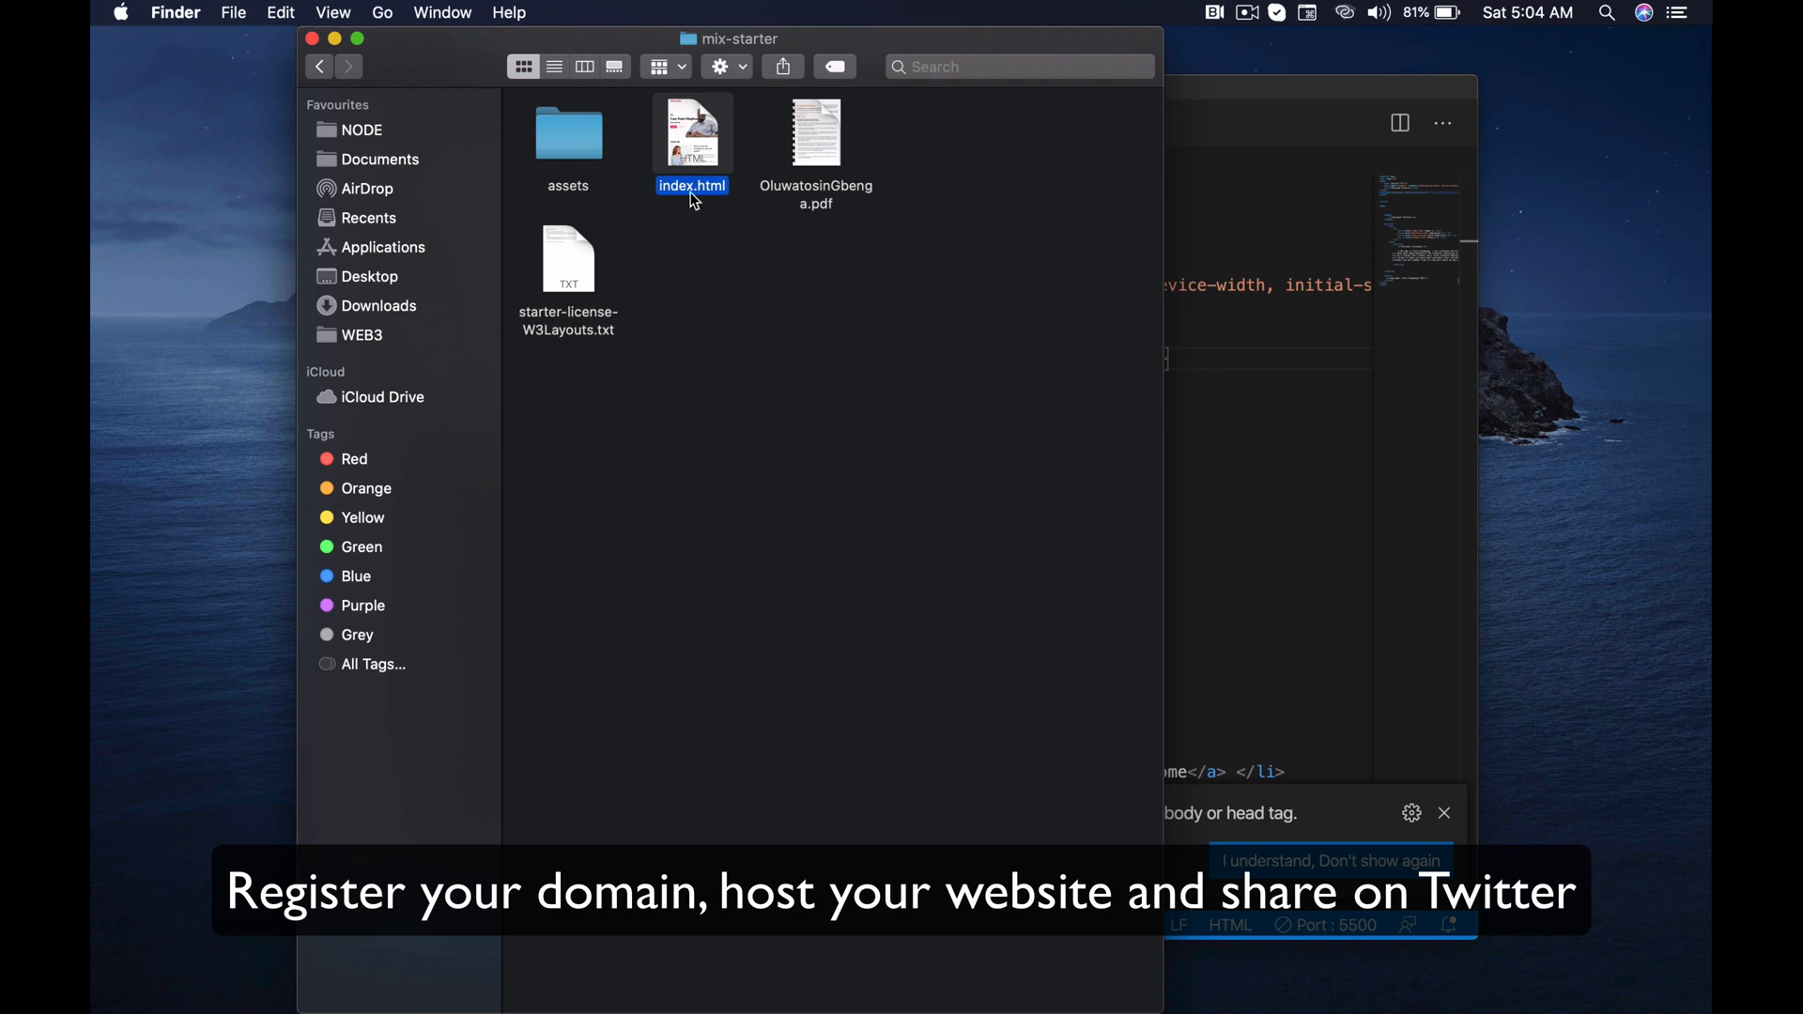
click(570, 282)
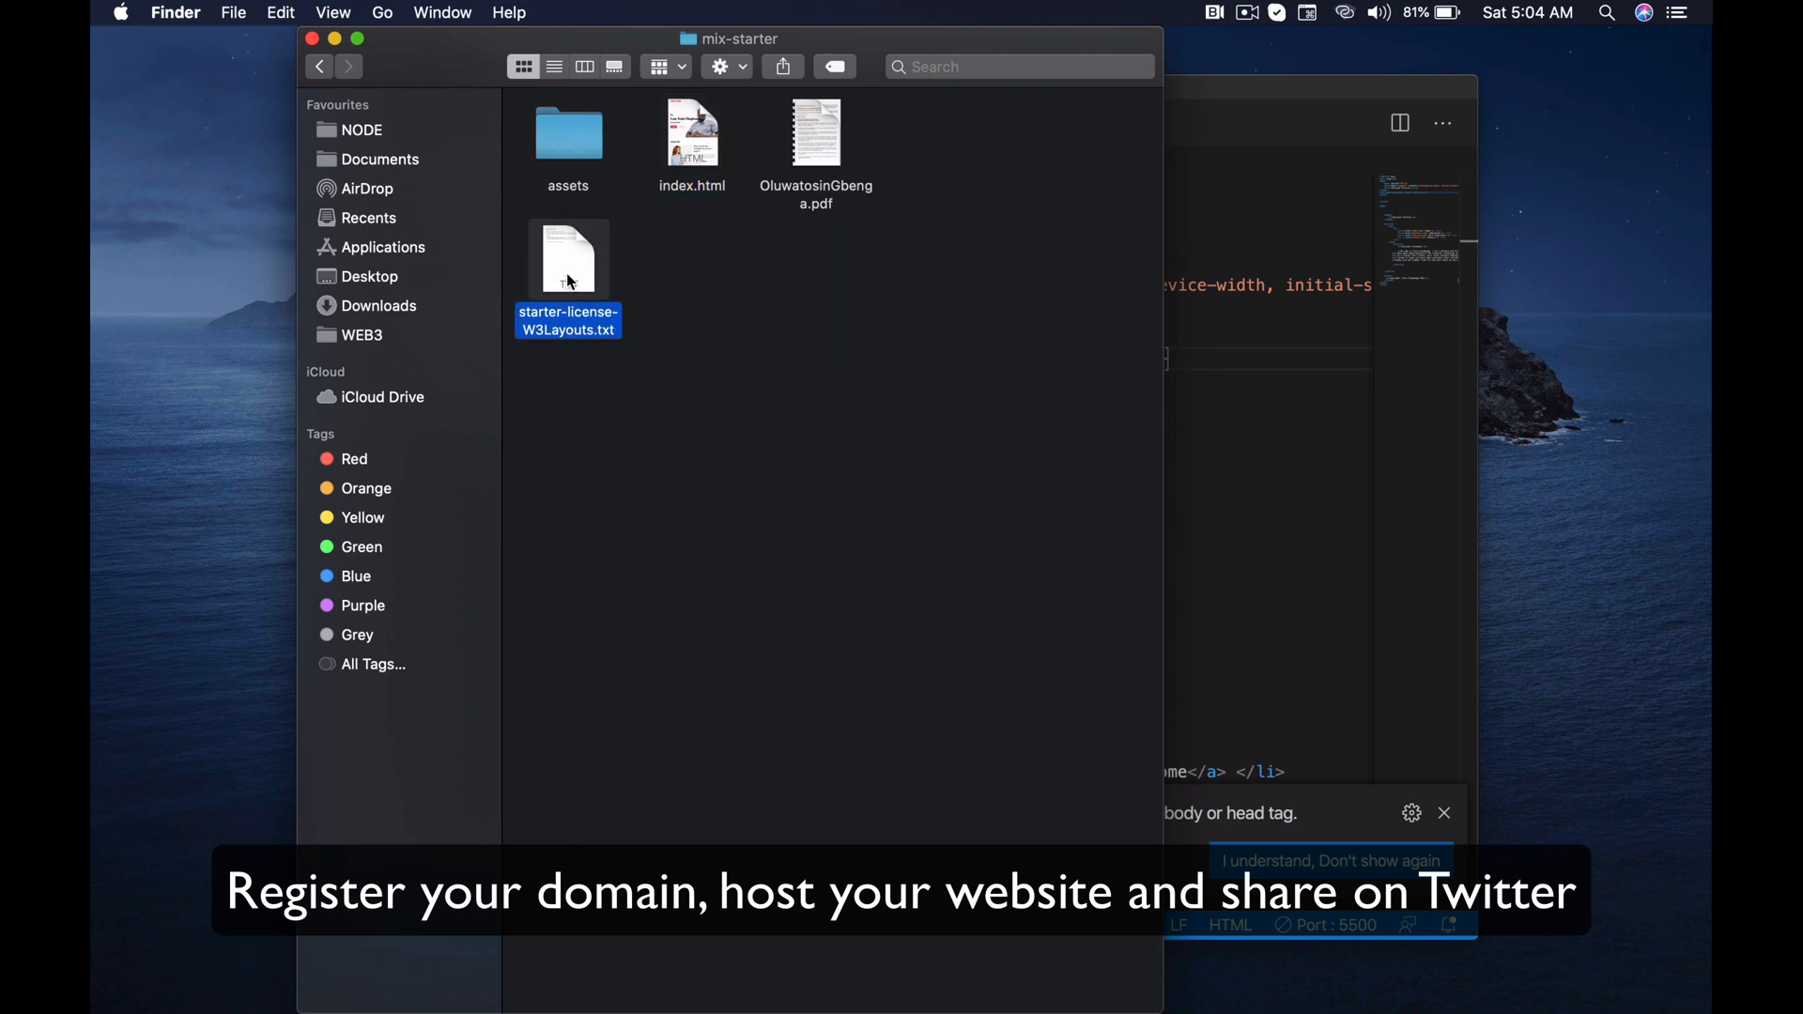
click(706, 161)
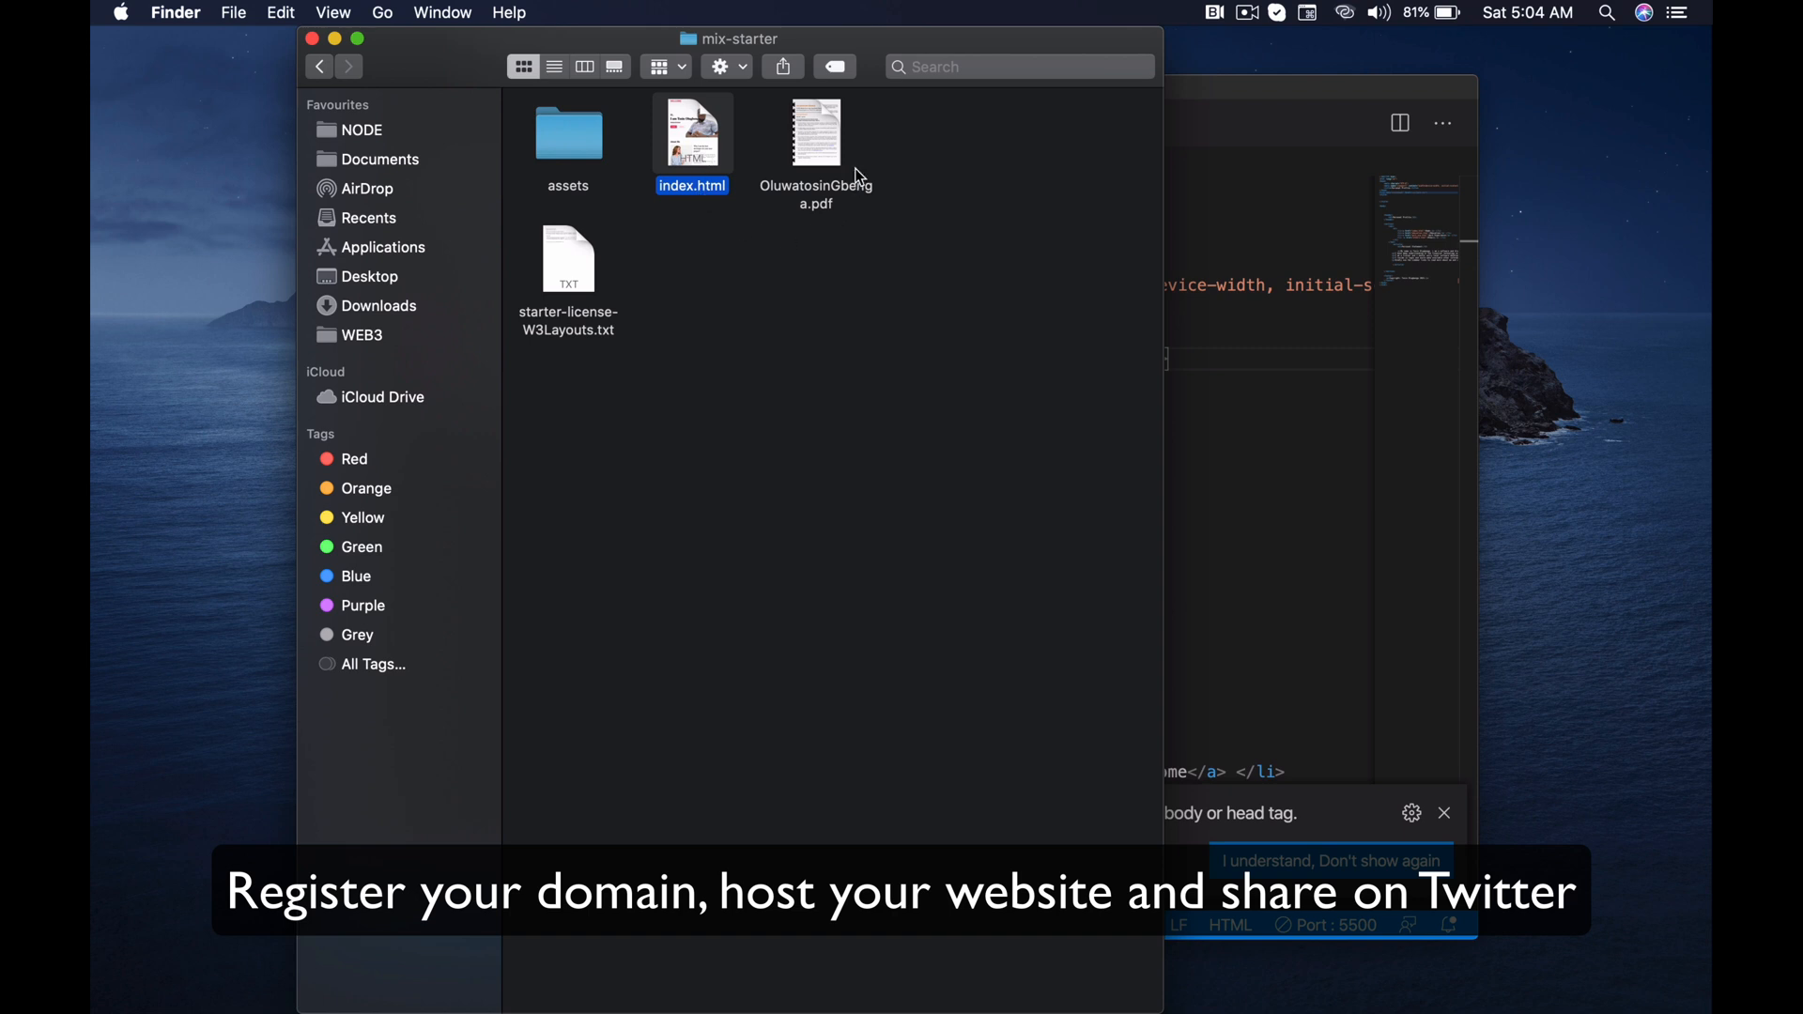
mouse_move(836, 153)
- Examine the contents of the css, fonts, images and js folders inside assets, and return to the mix-starter folder
double_click(583, 149)
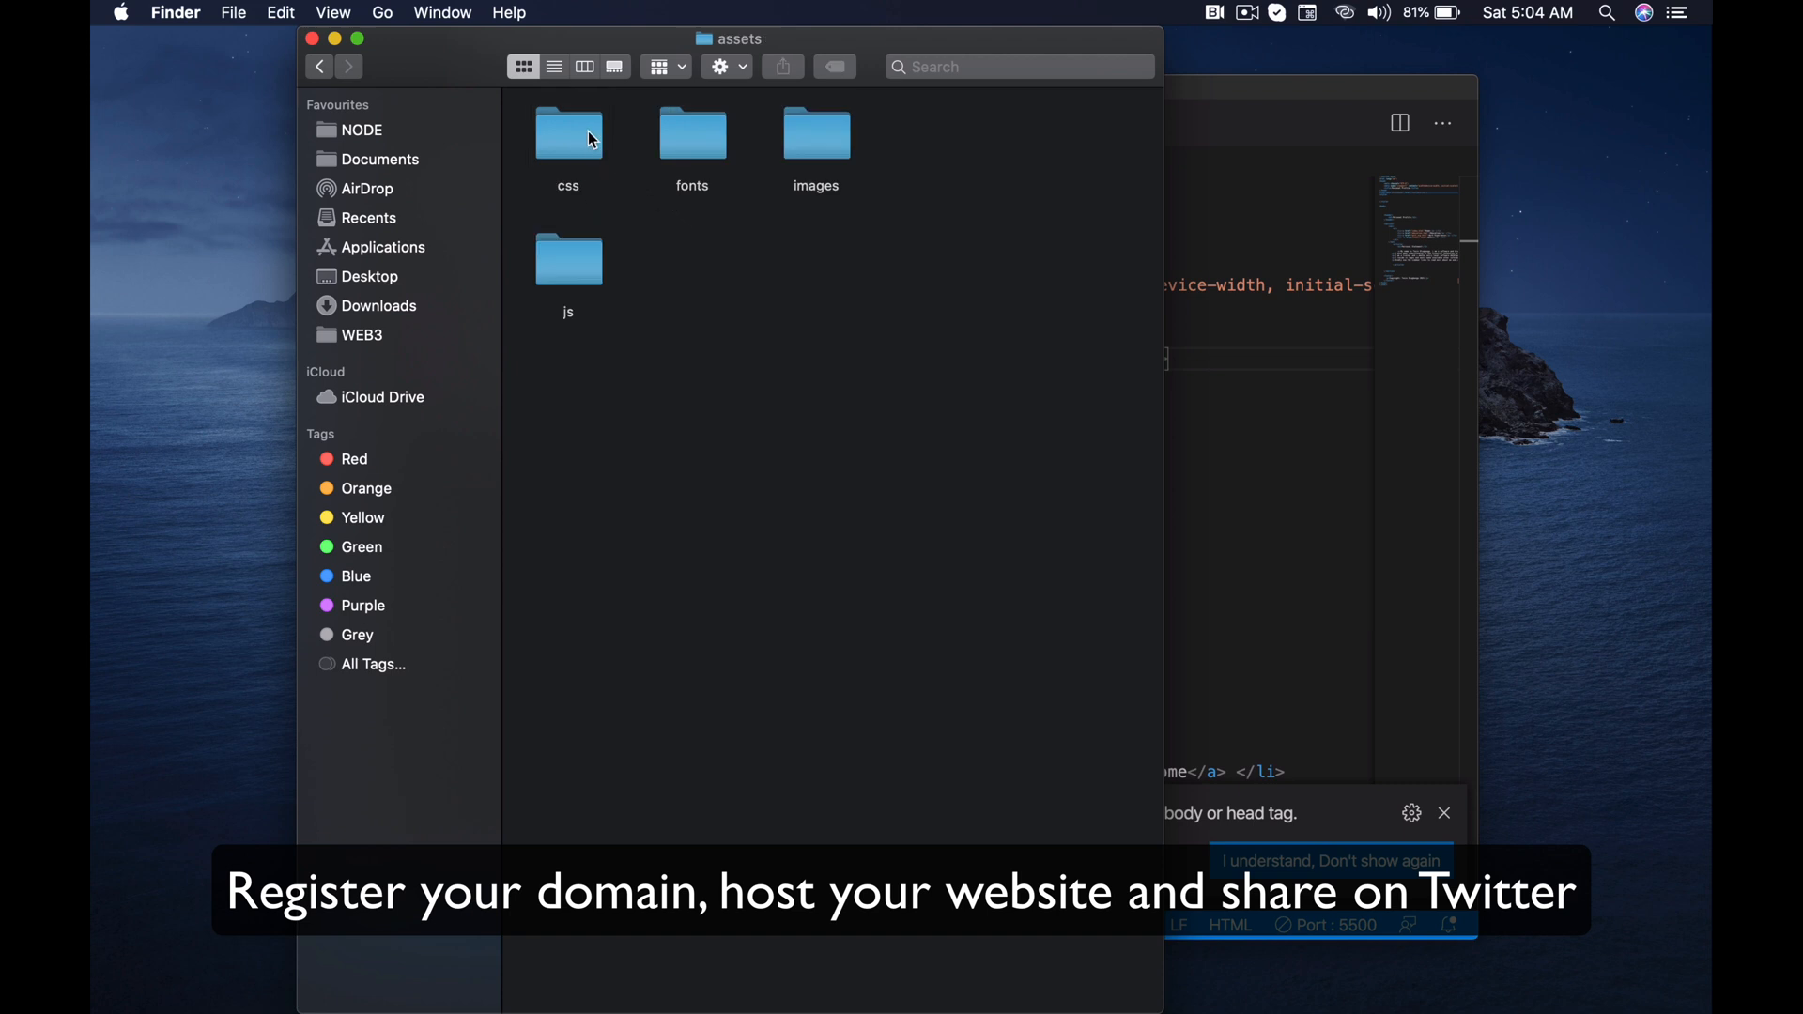
double_click(602, 154)
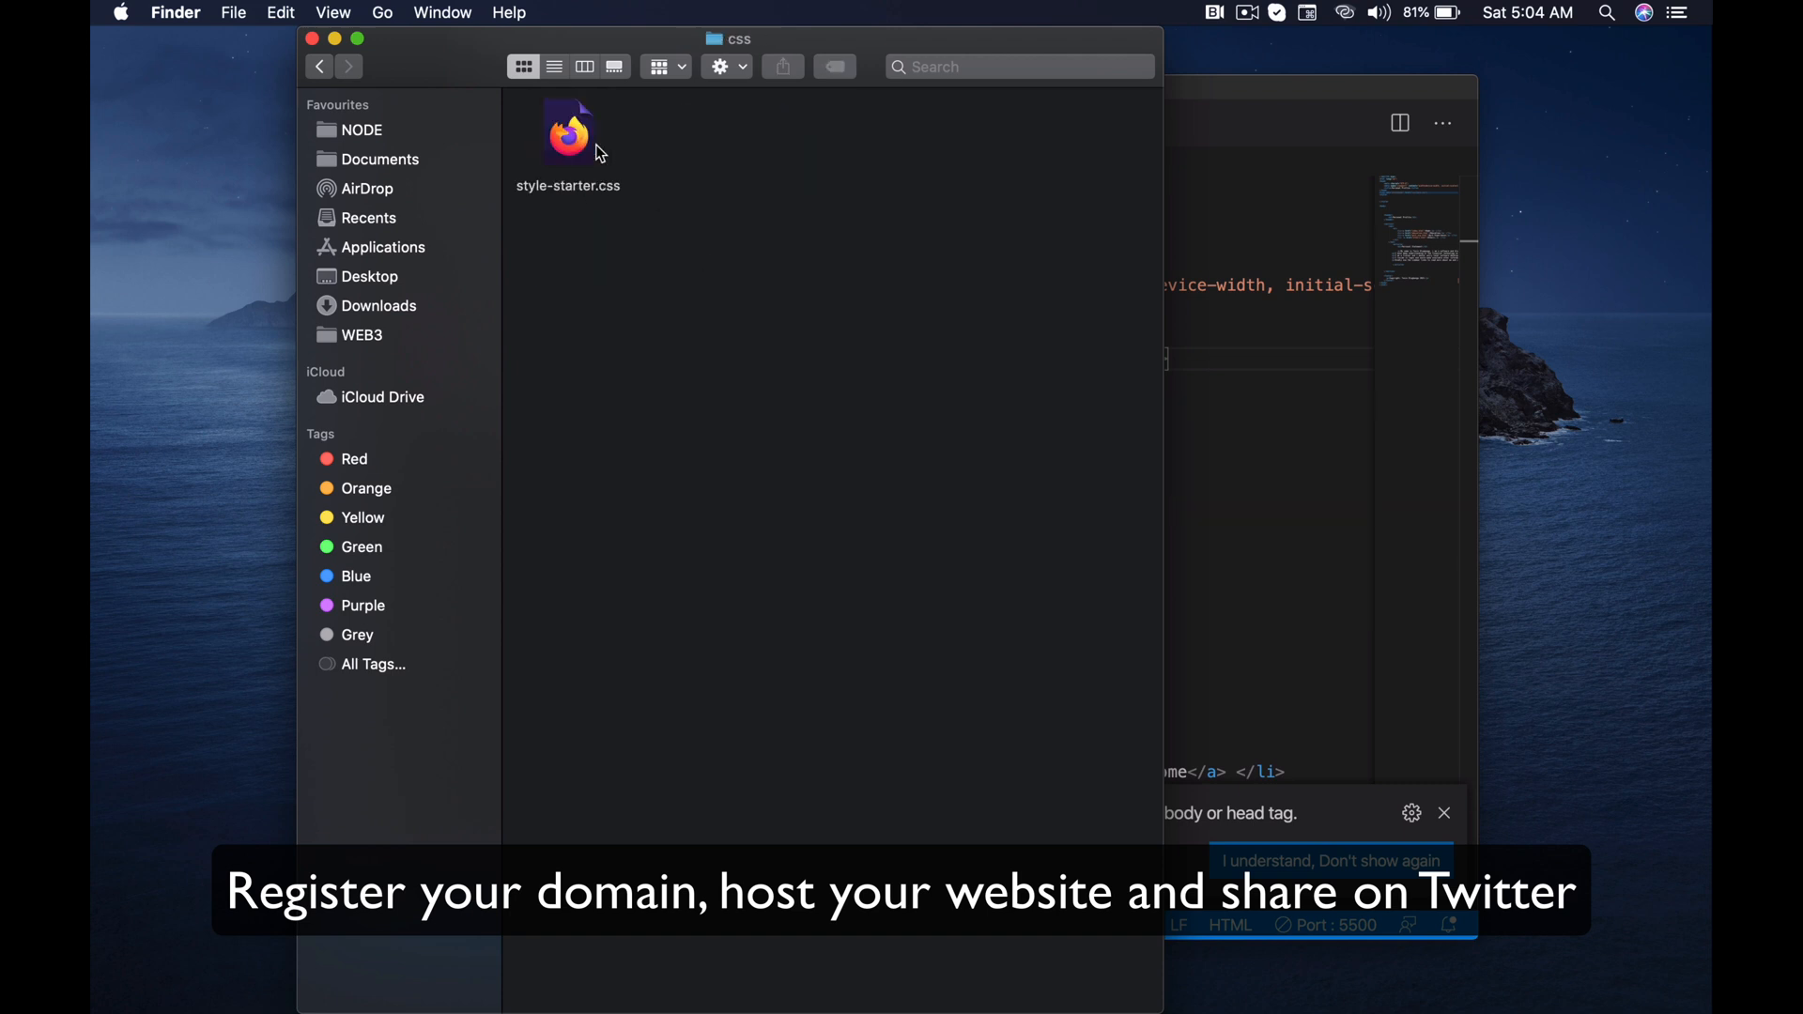
click(319, 66)
double_click(704, 153)
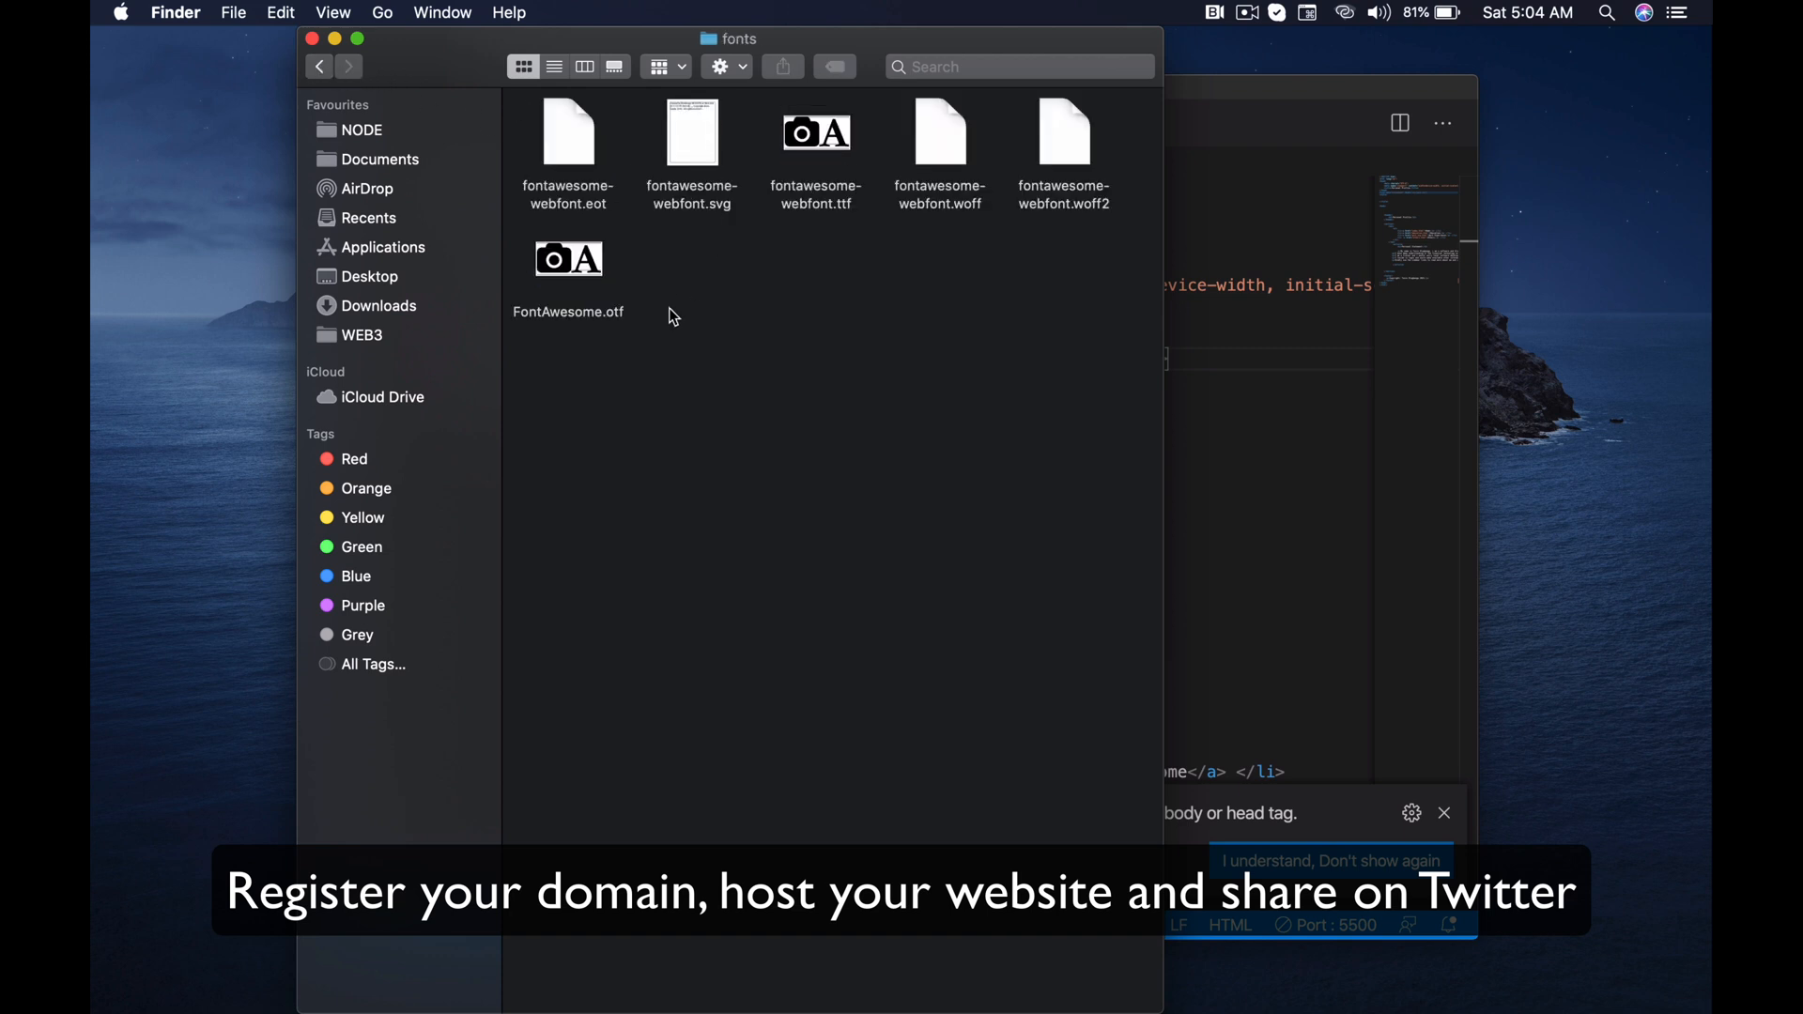
click(319, 65)
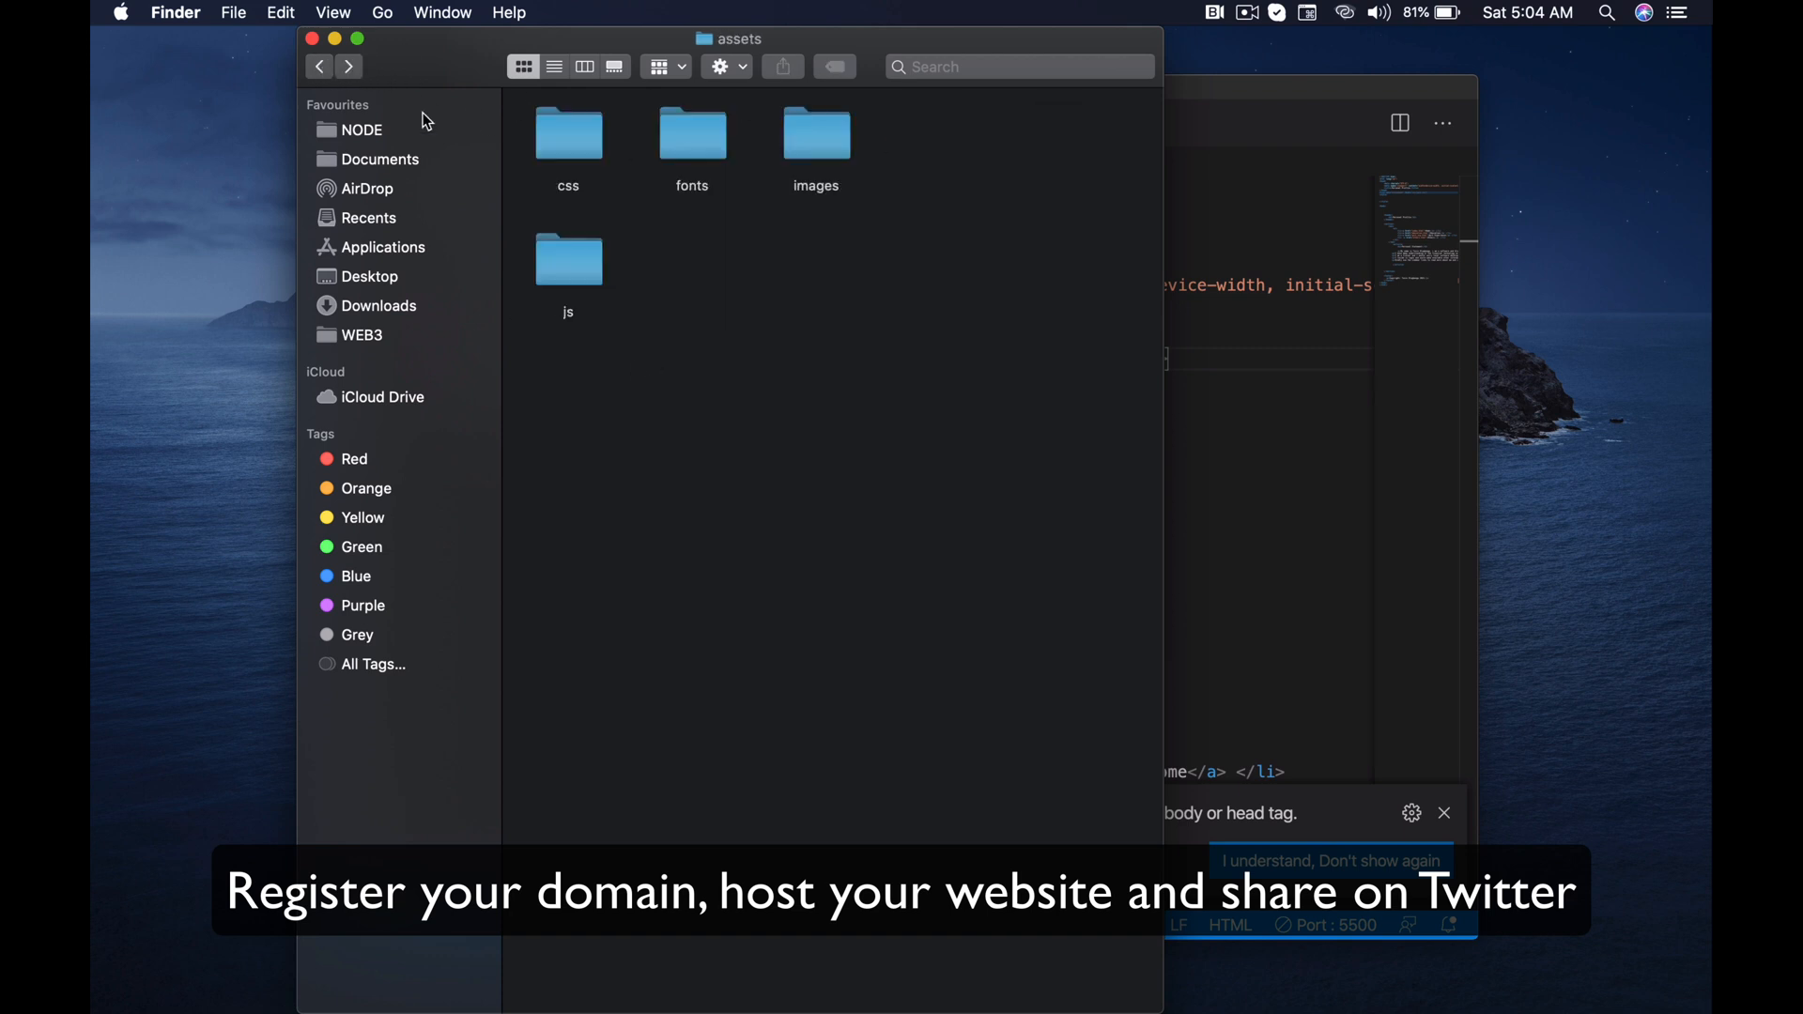
double_click(791, 131)
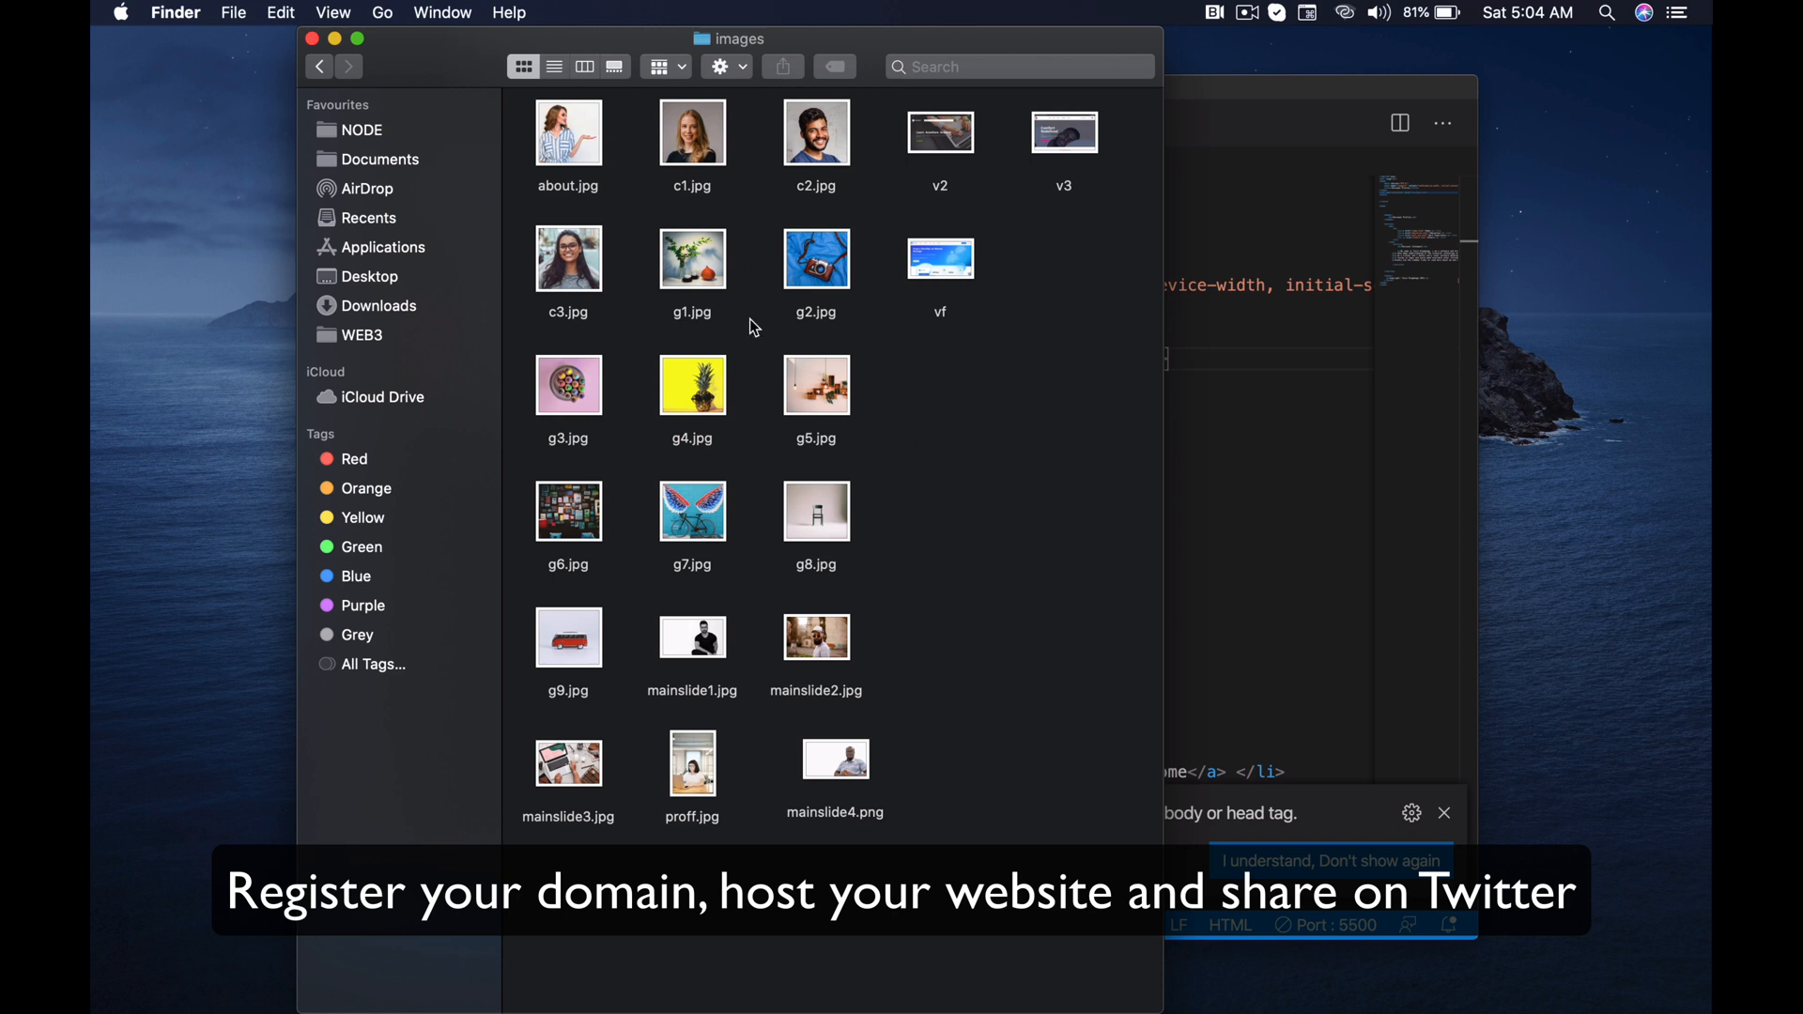
click(320, 68)
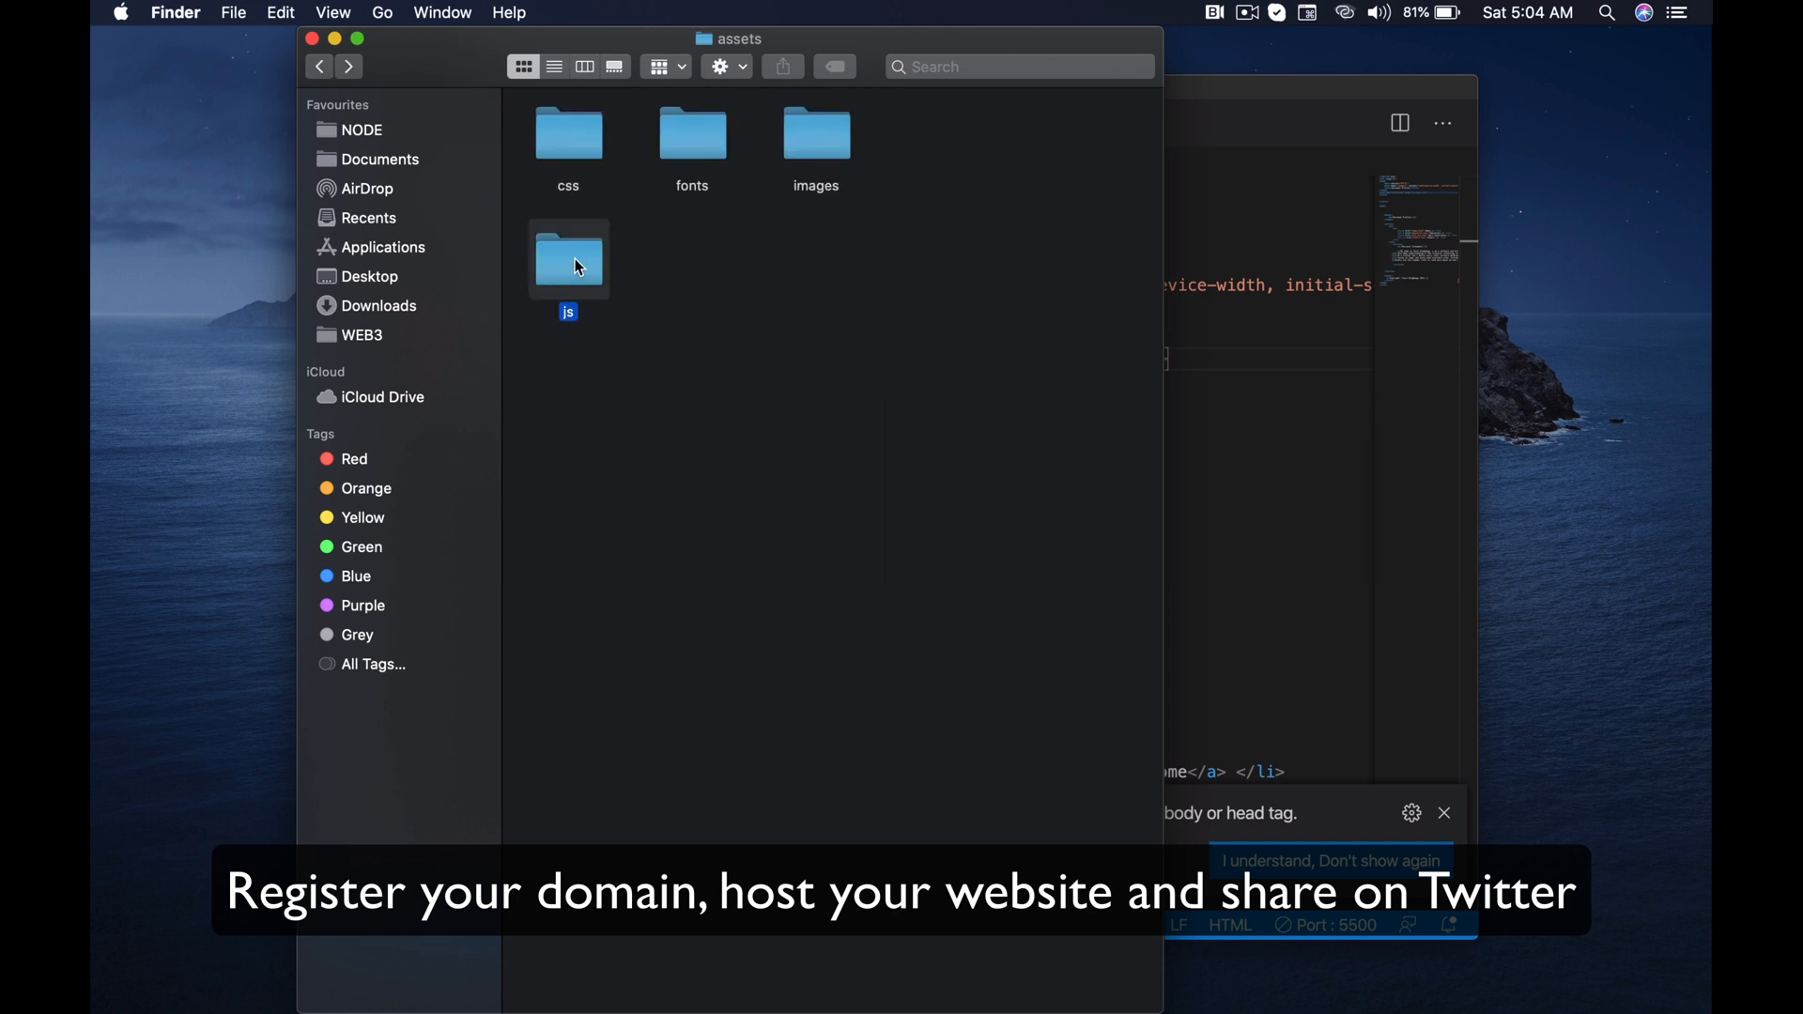
double_click(579, 267)
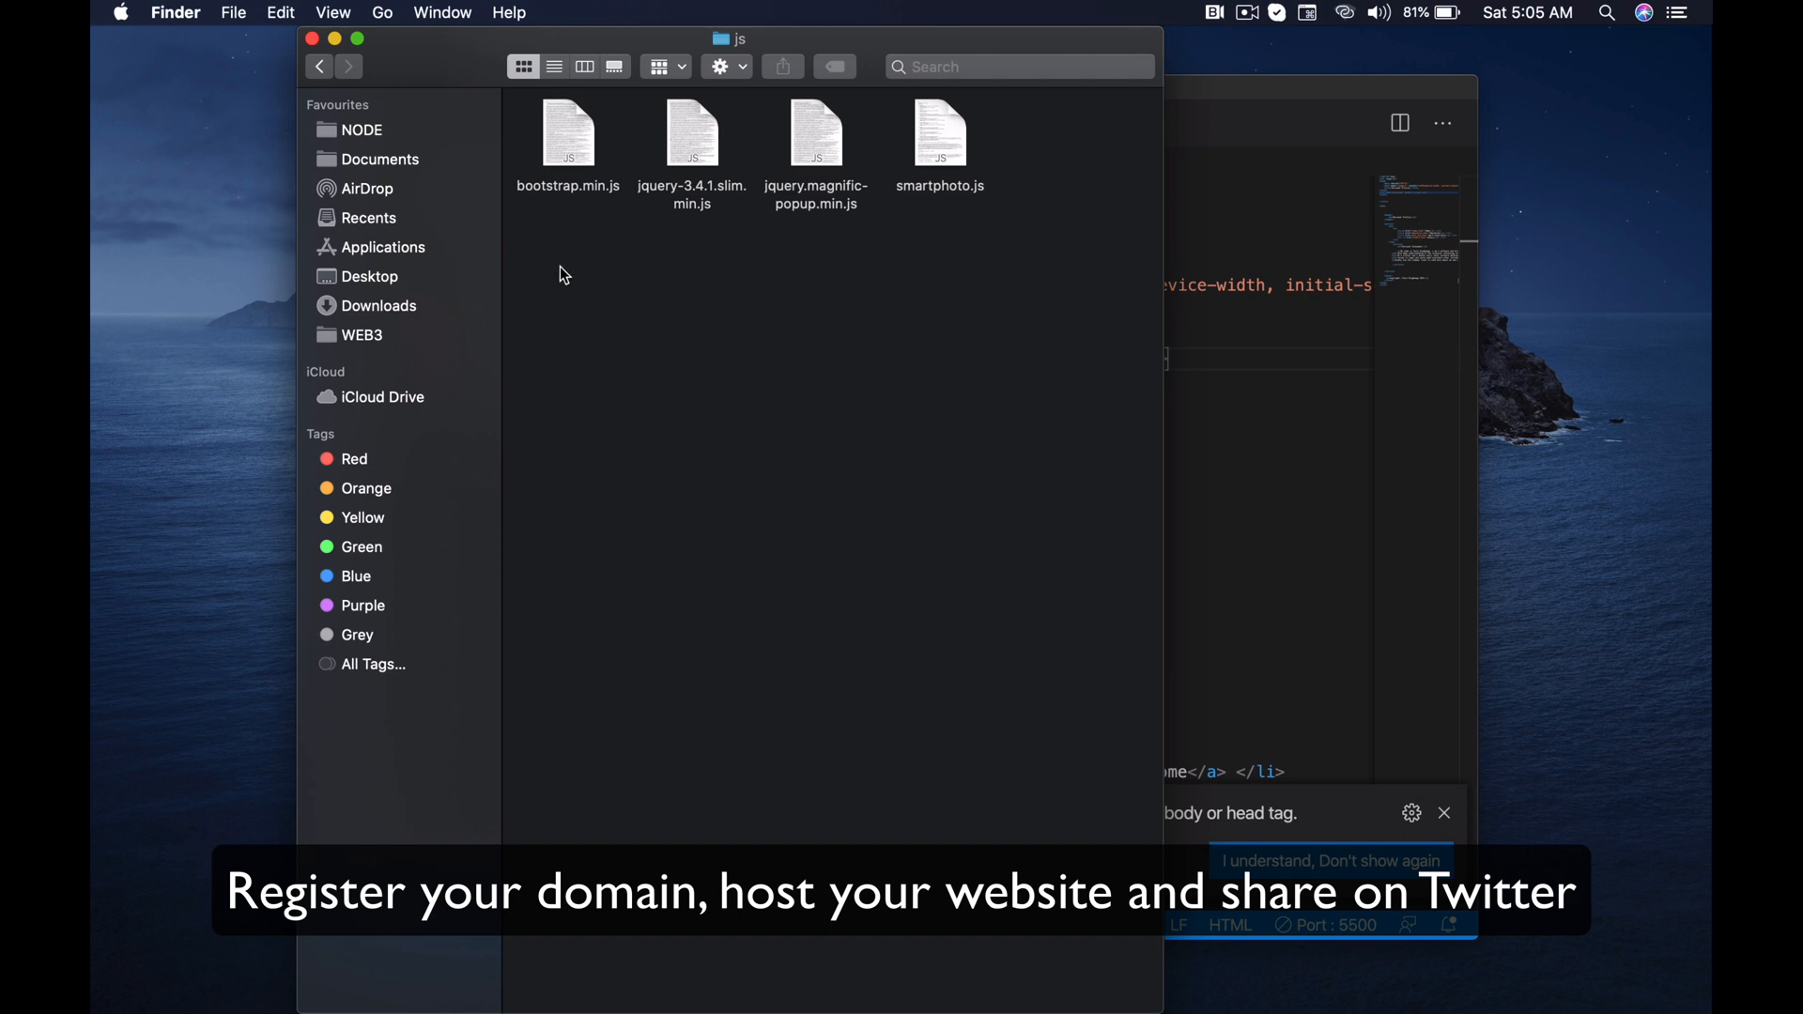
click(319, 67)
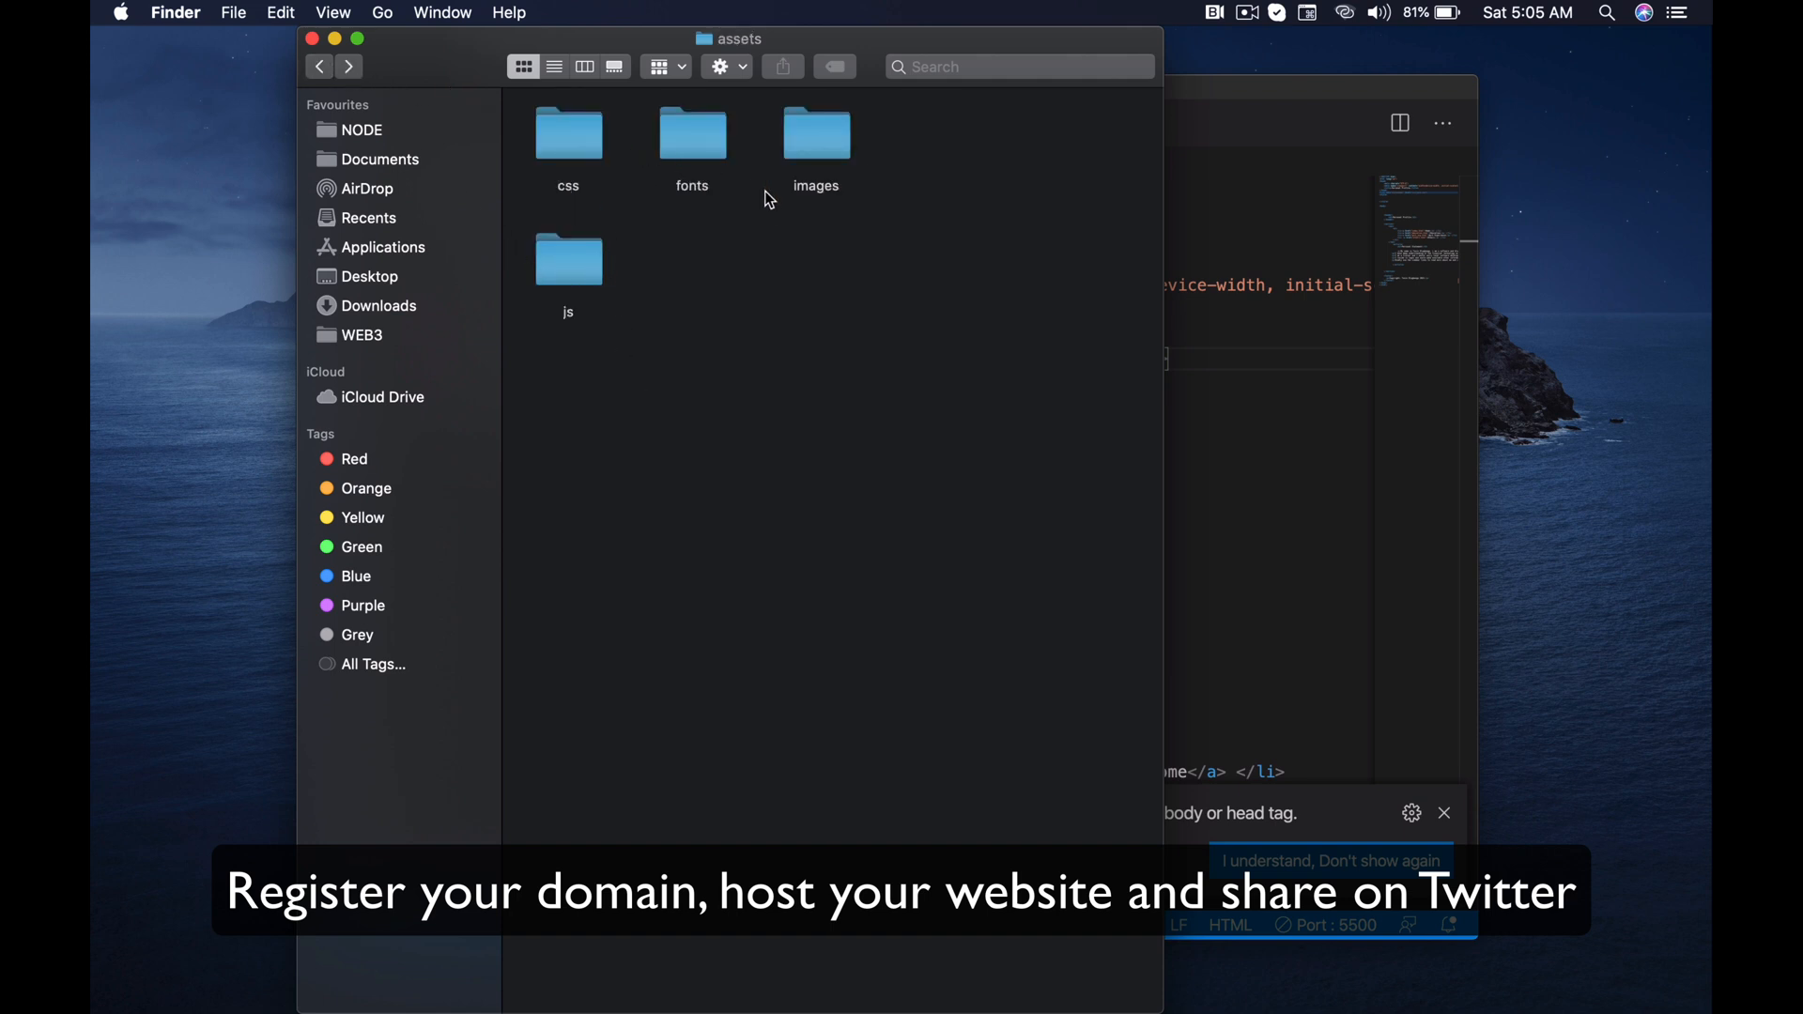
click(321, 67)
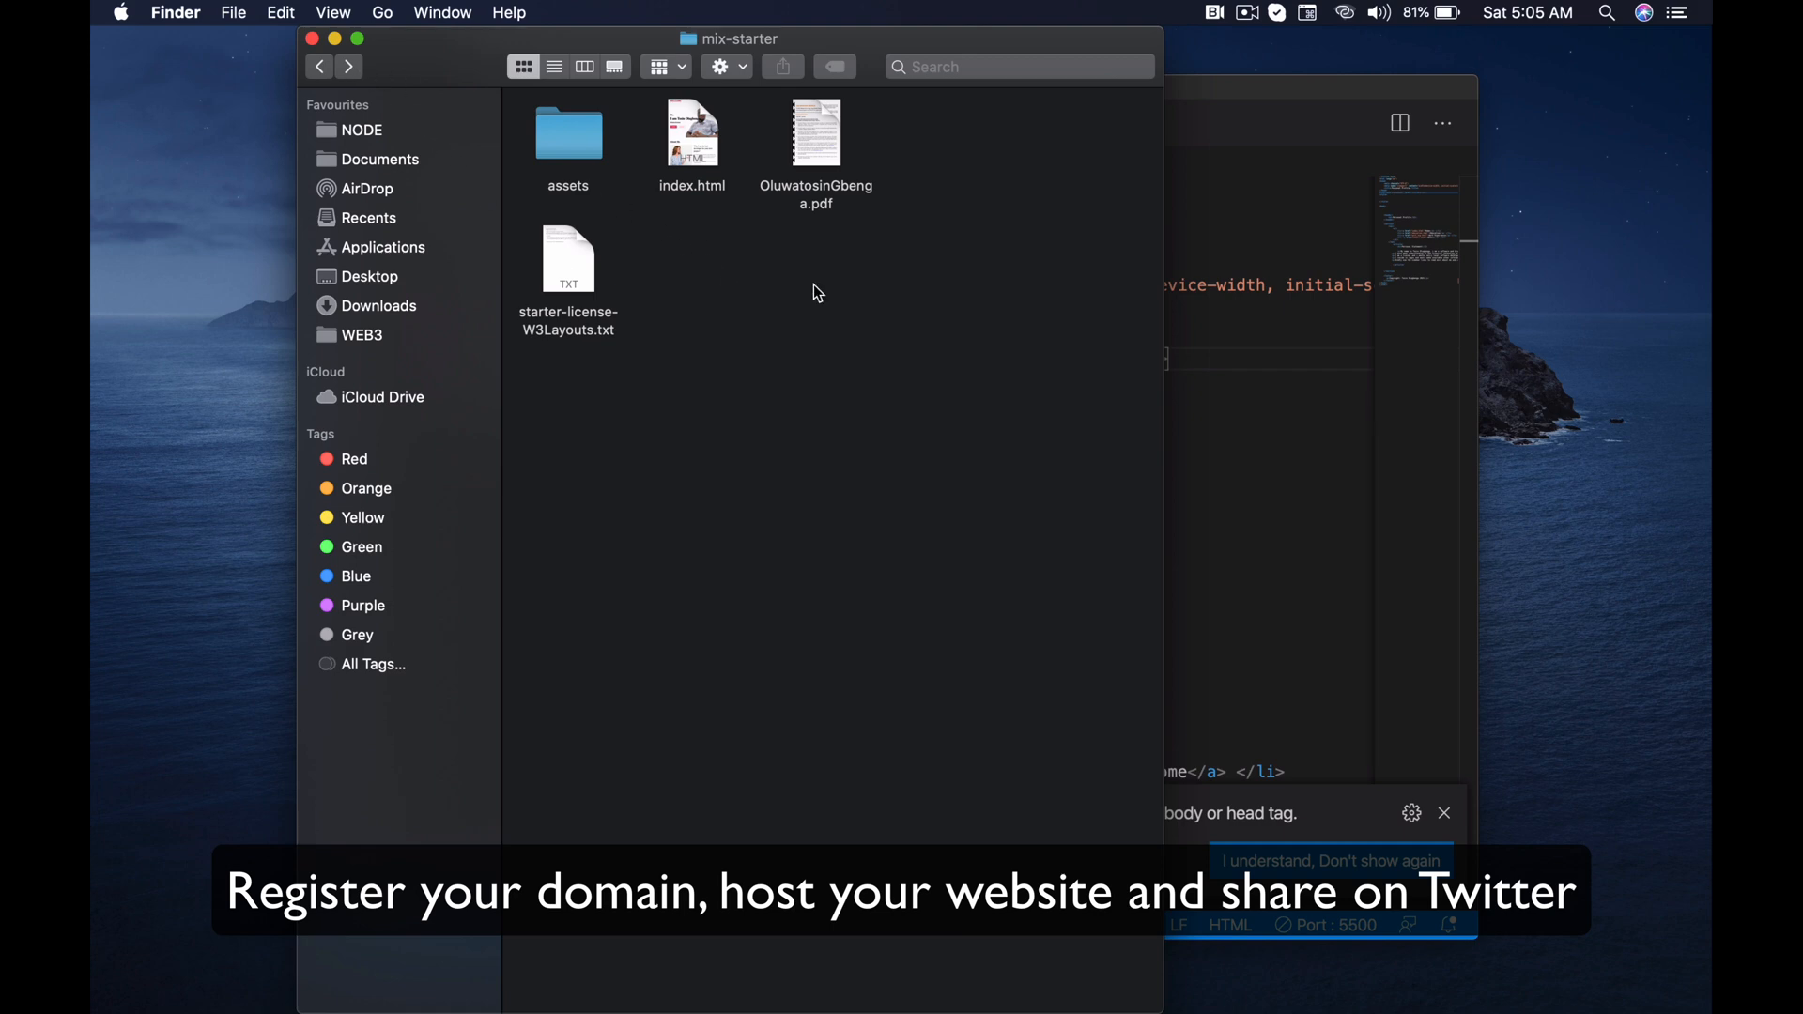
- Switch back to Chrome and view the public_html directory in the cPanel File Manager
key(ctrl+Right)
click(563, 26)
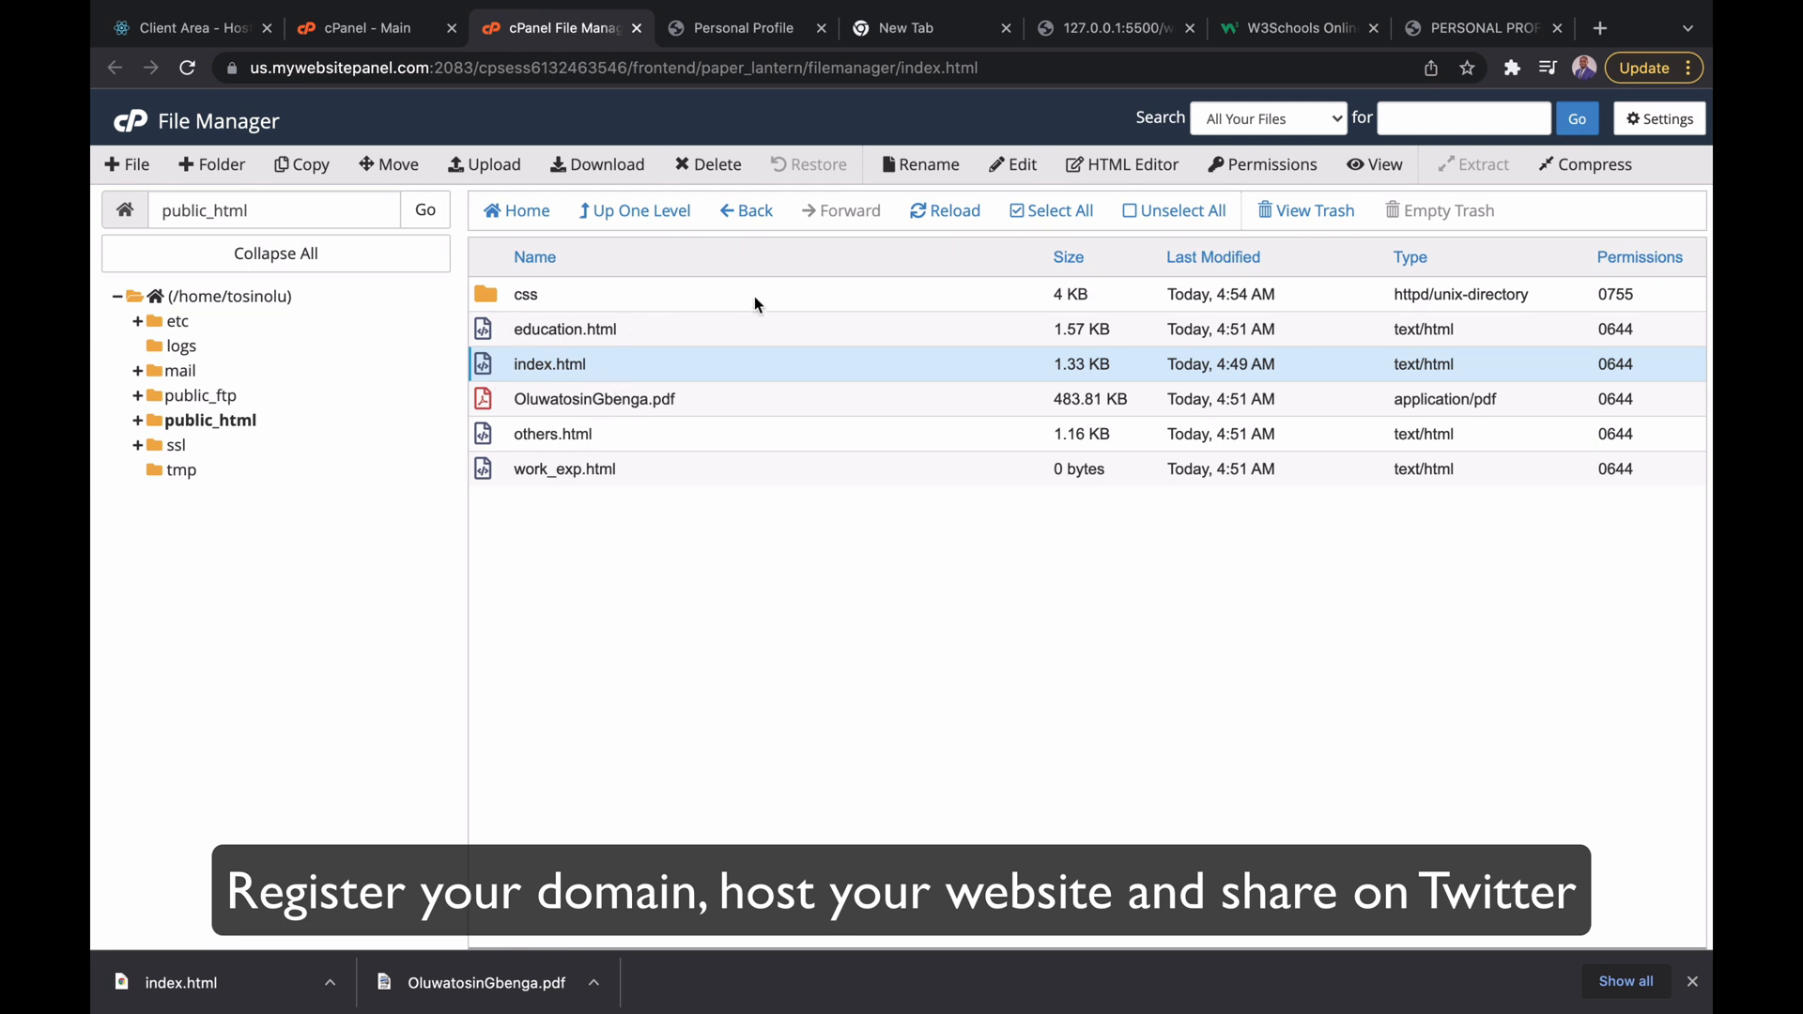
right_click(645, 583)
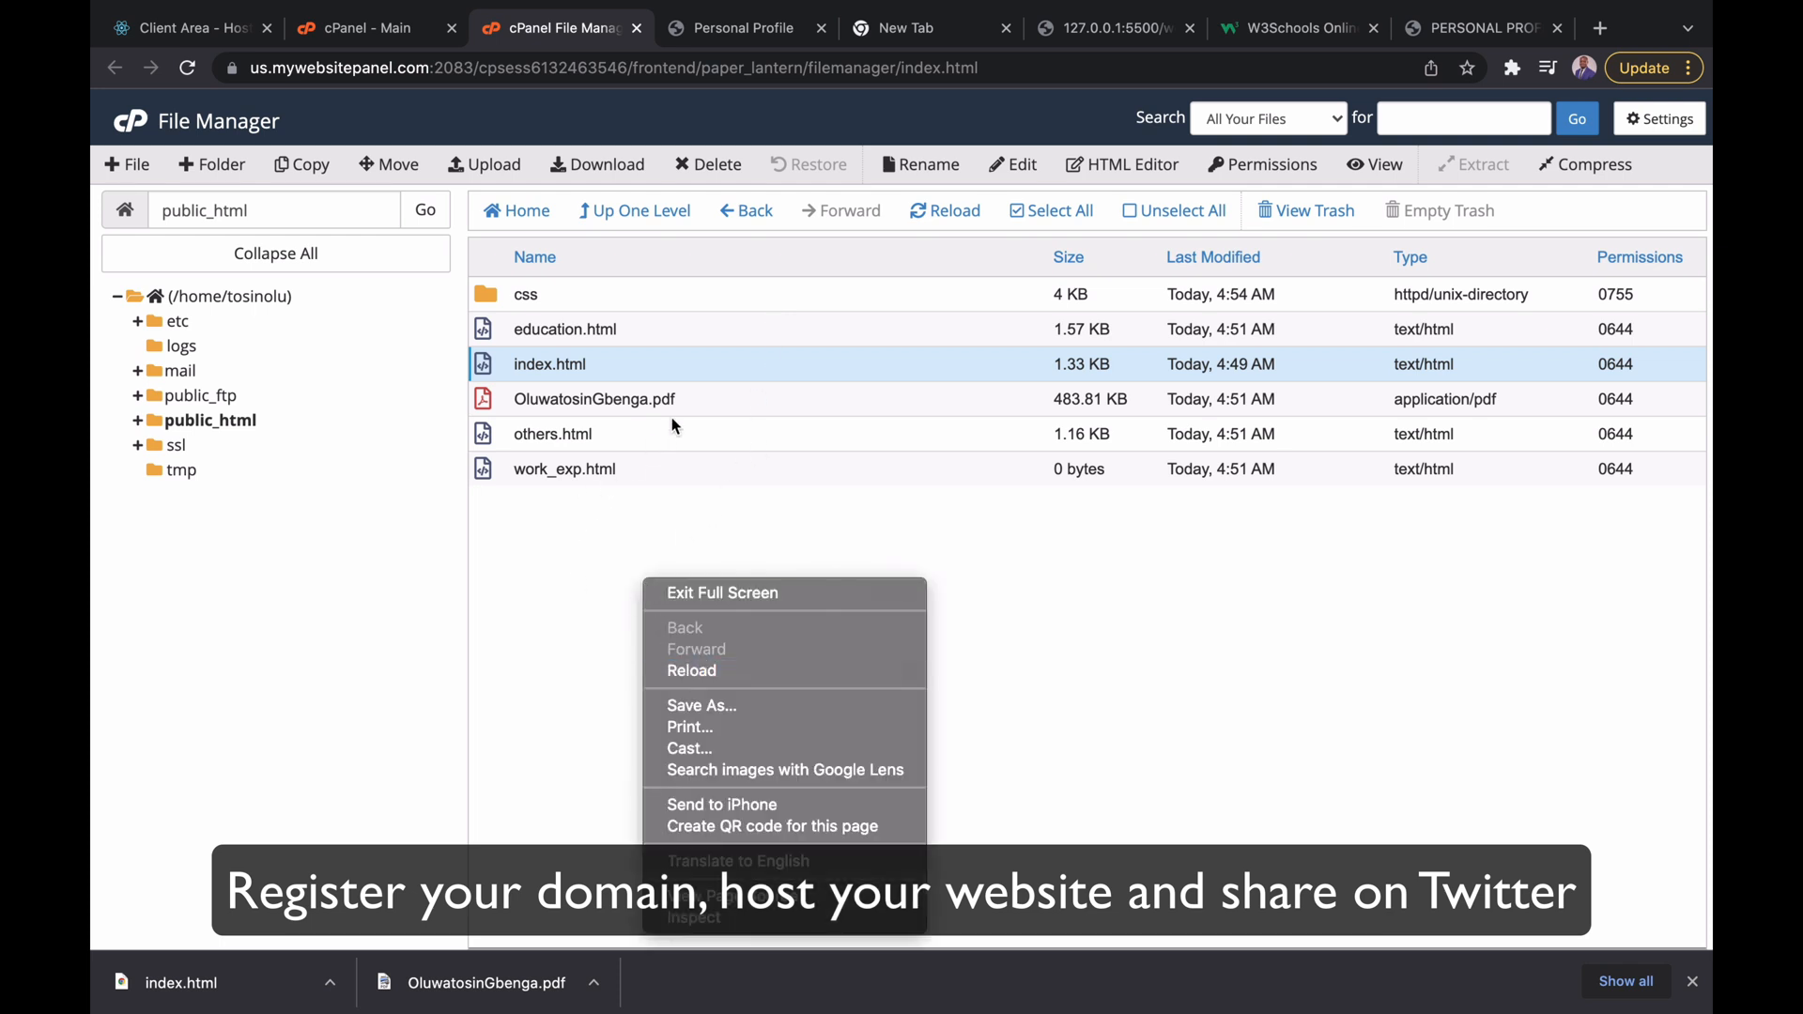
click(655, 516)
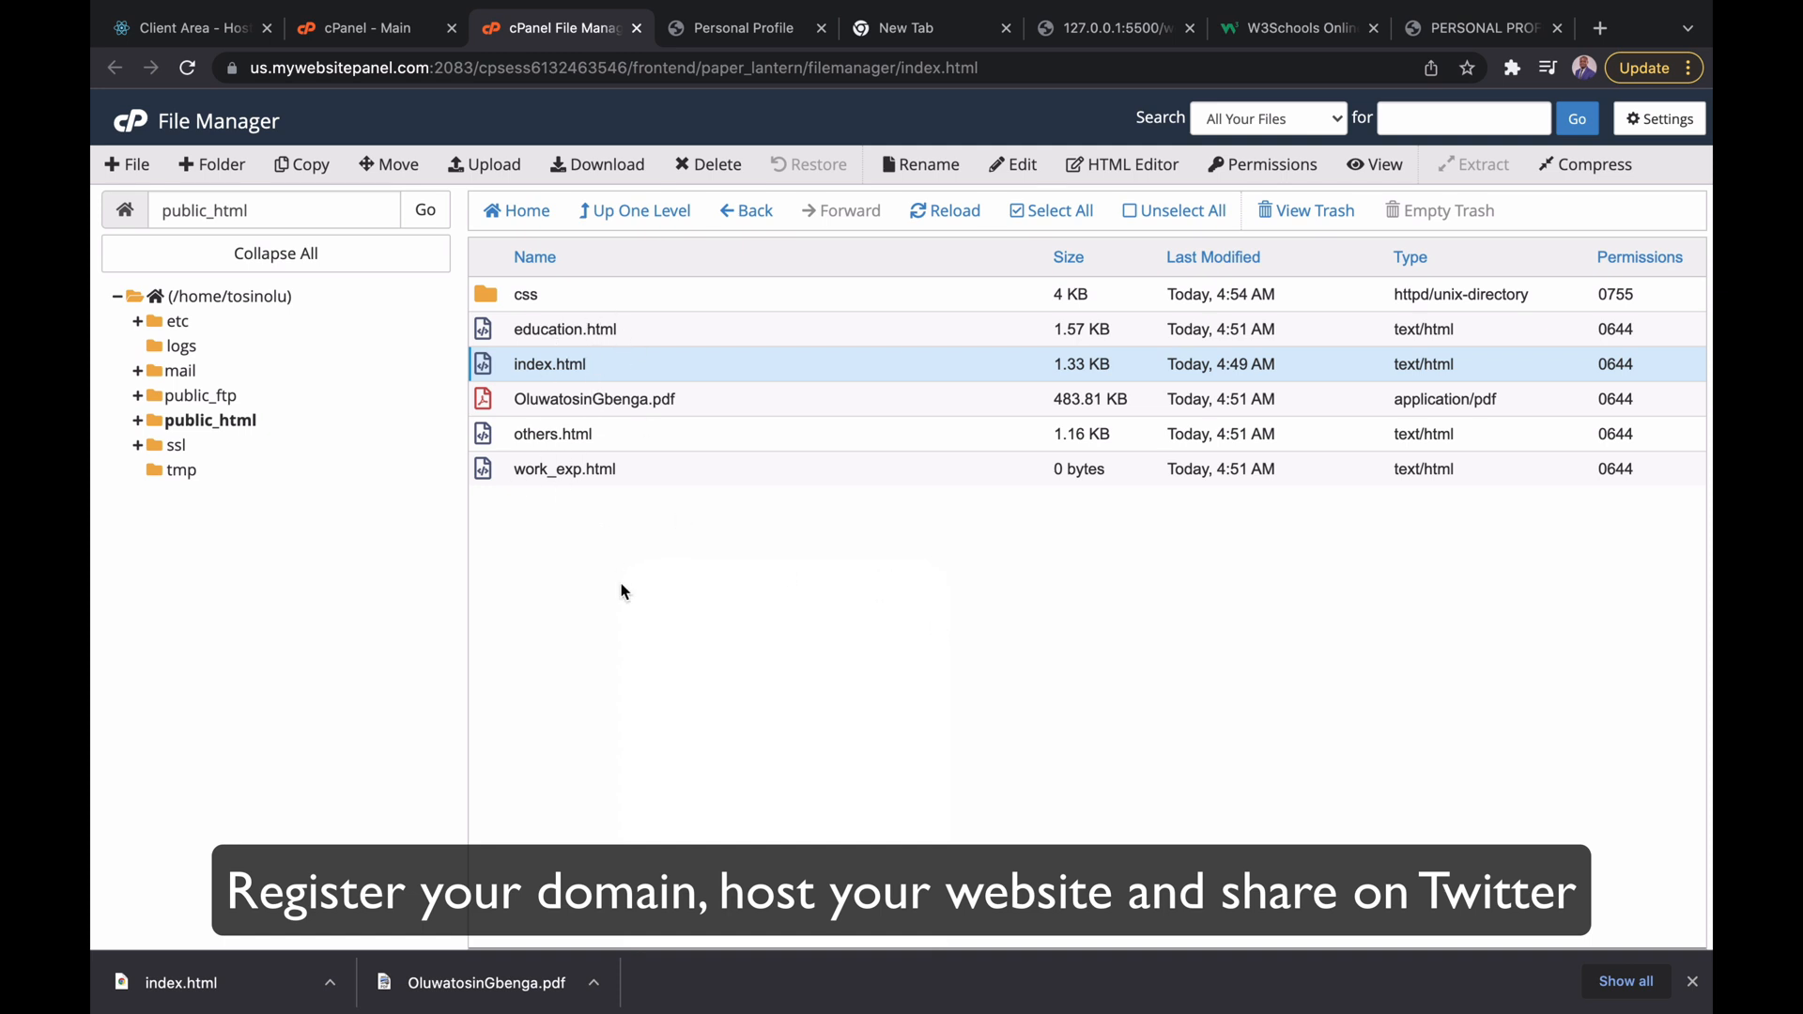
right_click(616, 612)
click(504, 557)
click(1244, 13)
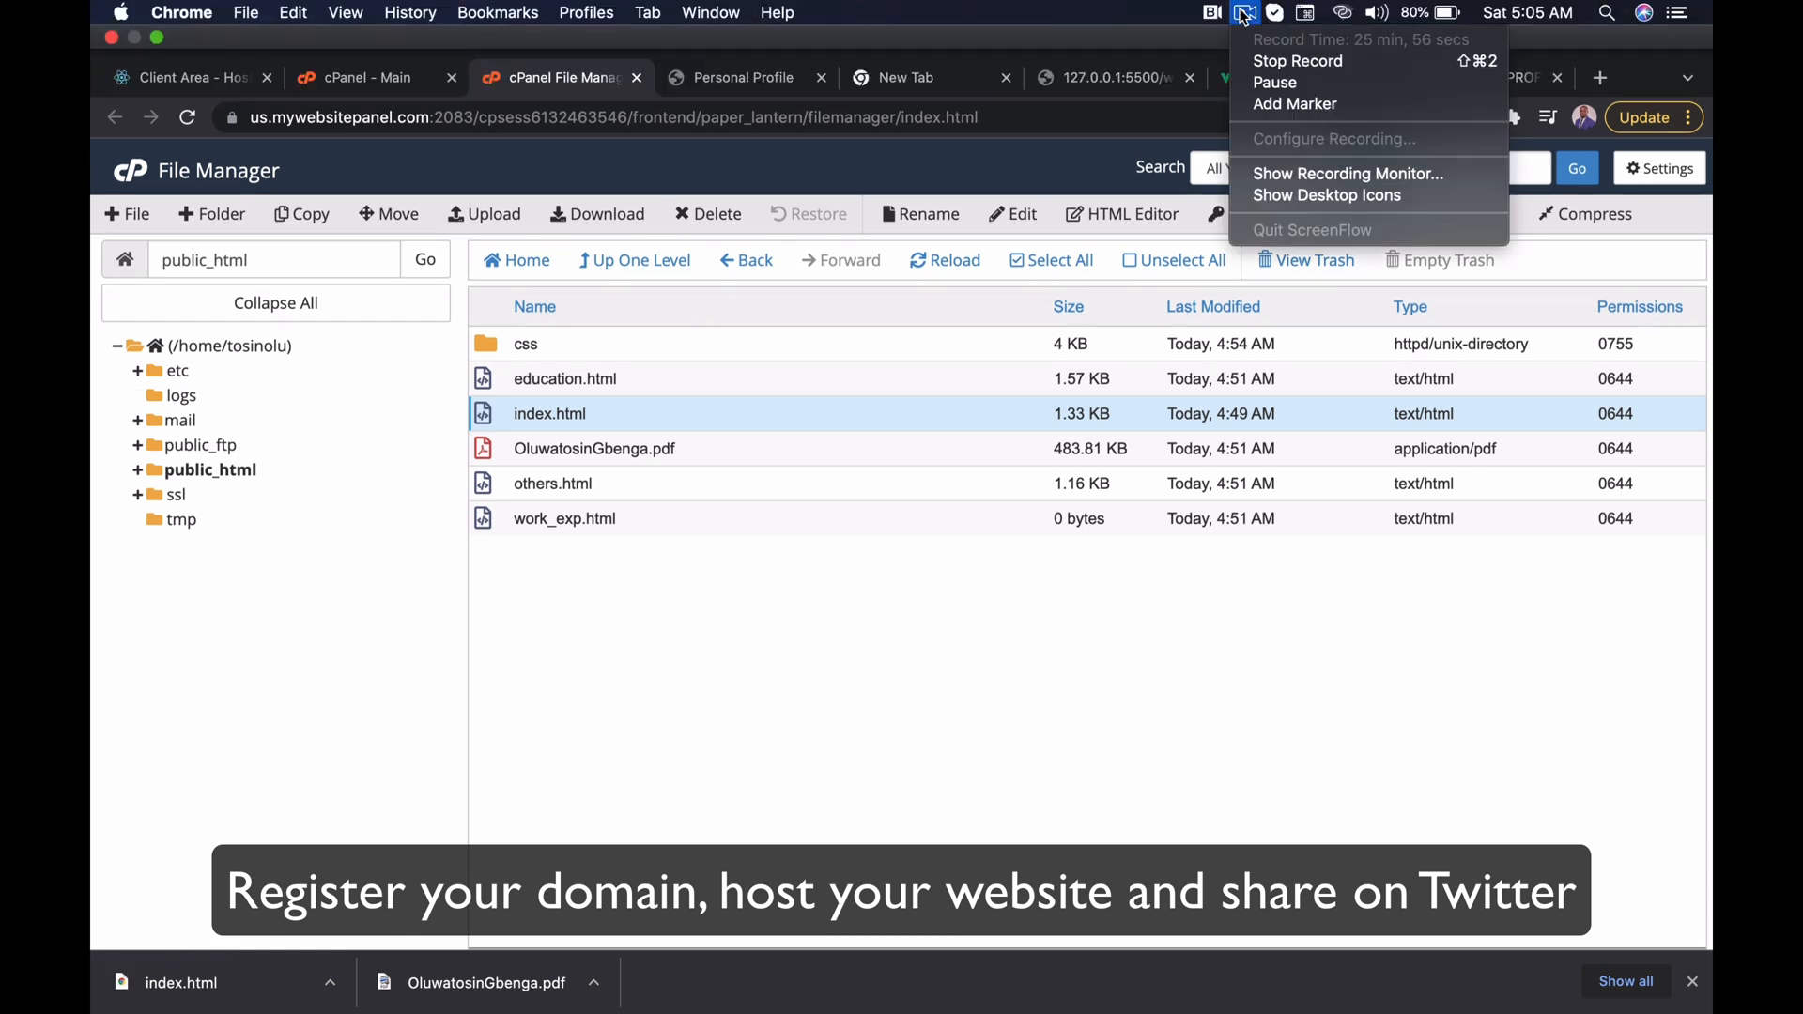